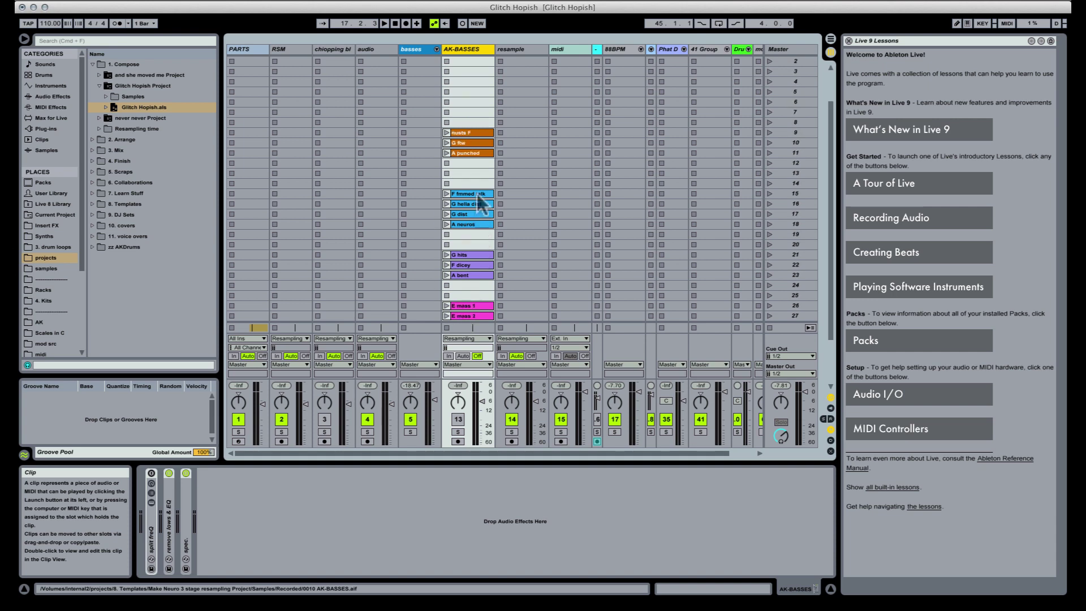
Unfold the chopping block and RSM tracks in the Arrangement
key(Tab)
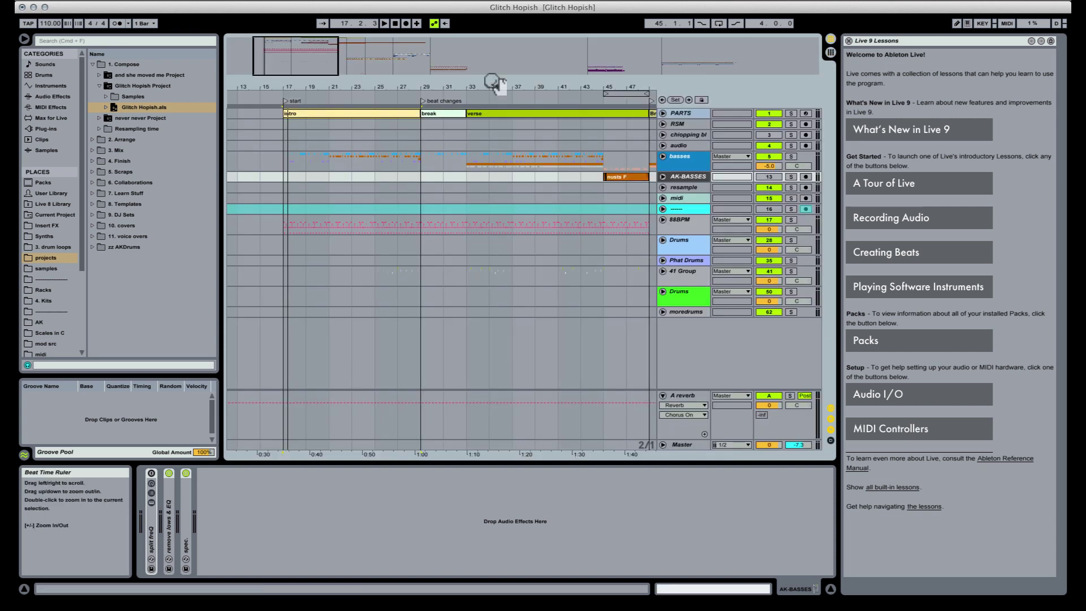
drag(495, 86, 402, 56)
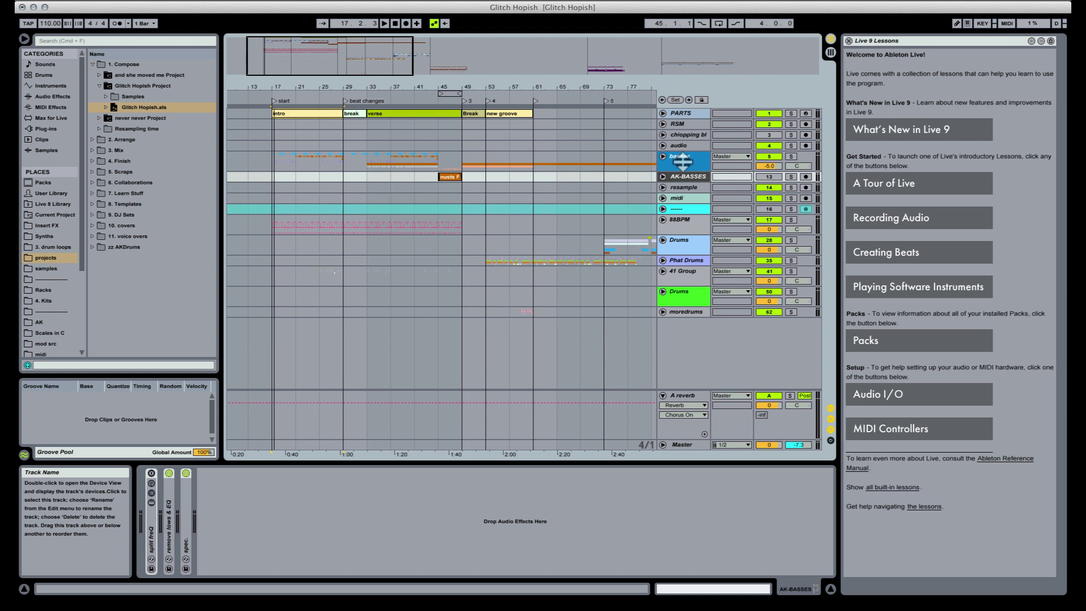
click(663, 135)
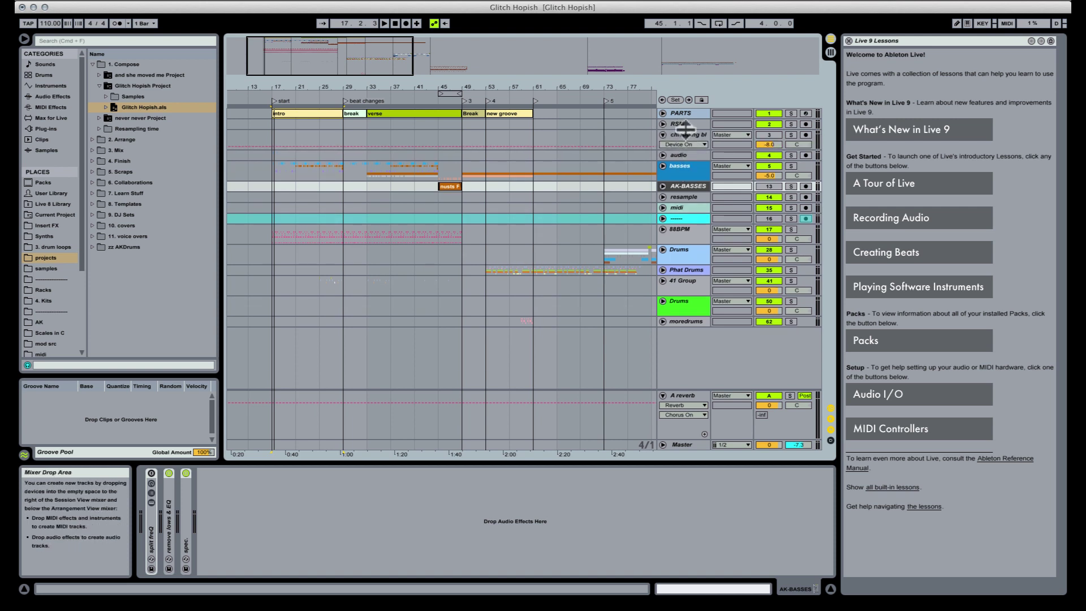
click(682, 125)
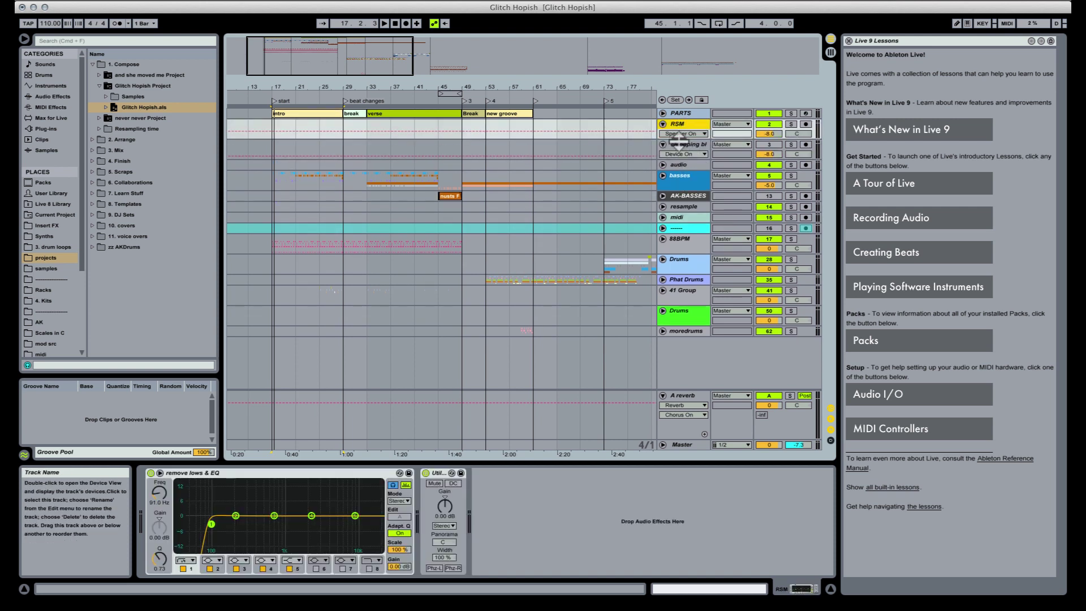
click(663, 124)
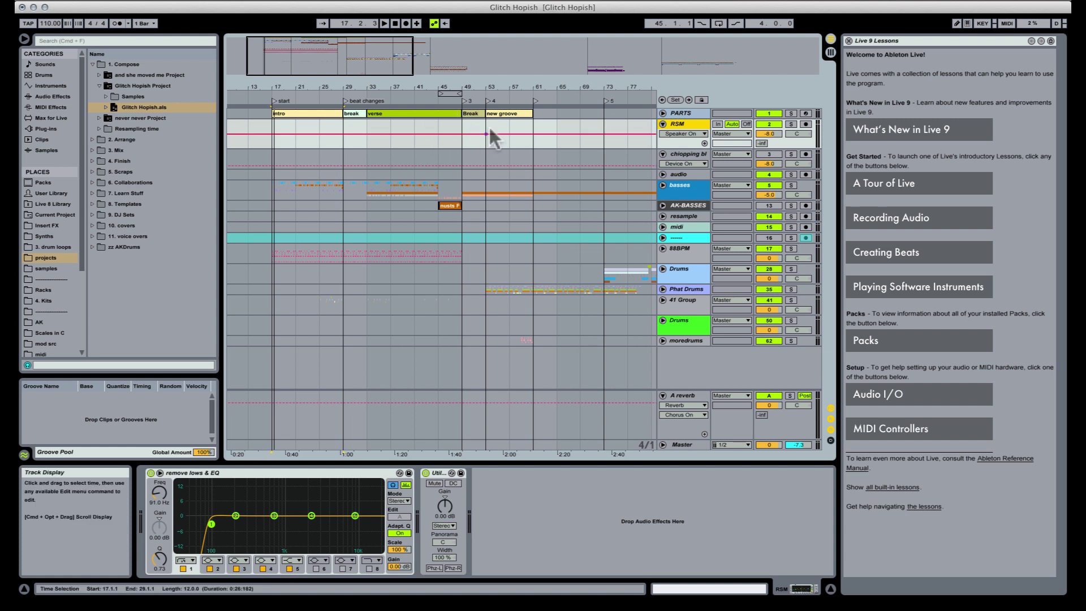
Play the arrangement from the Break section and select bars 57 to 59 on the RSM track
click(477, 114)
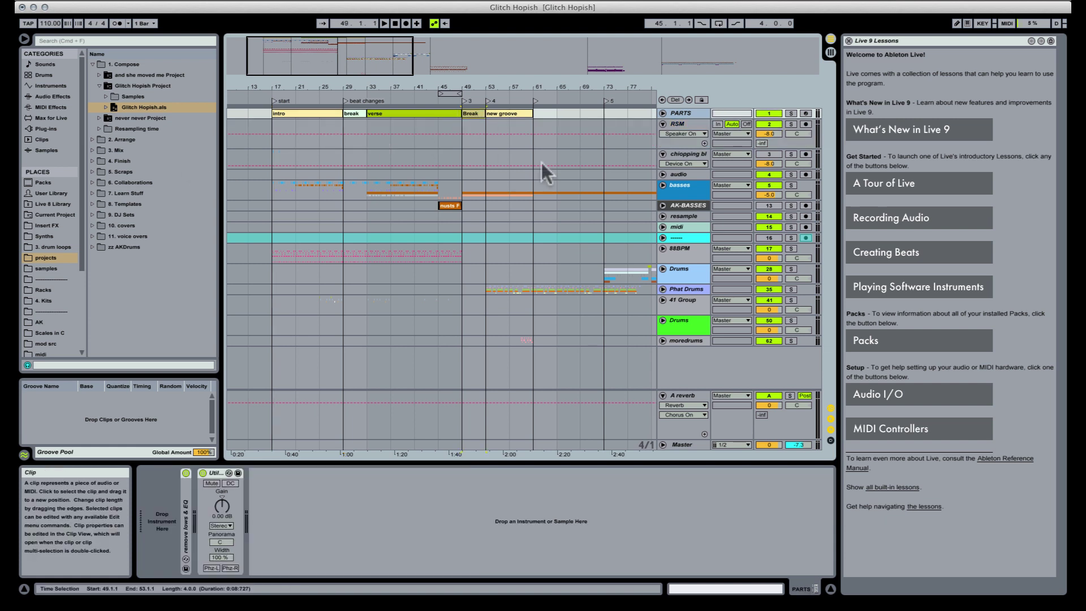
click(474, 91)
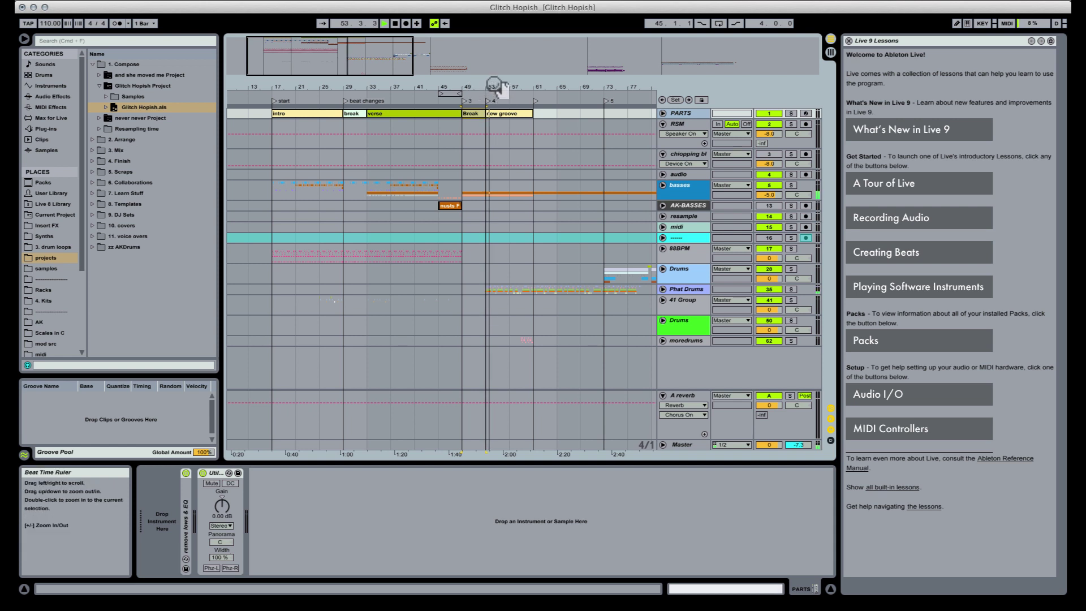
drag(494, 90, 498, 113)
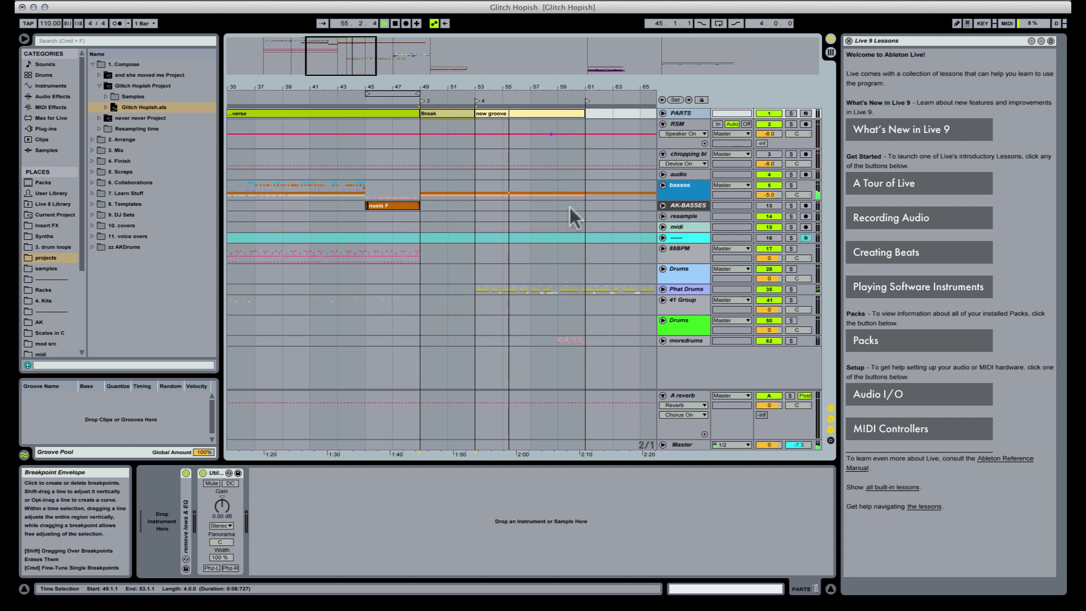
click(529, 145)
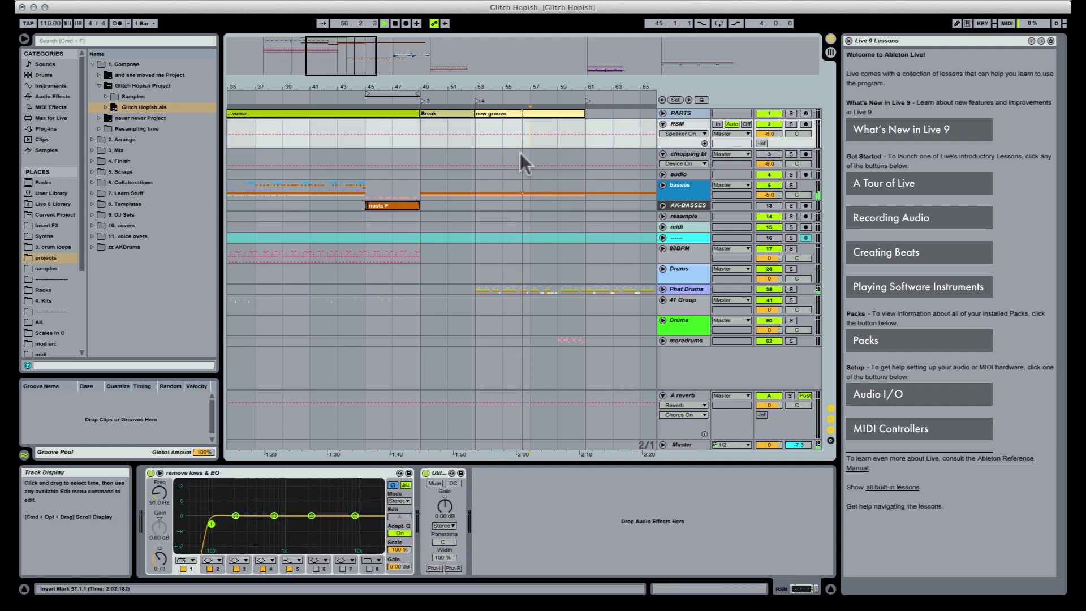
drag(530, 138, 580, 136)
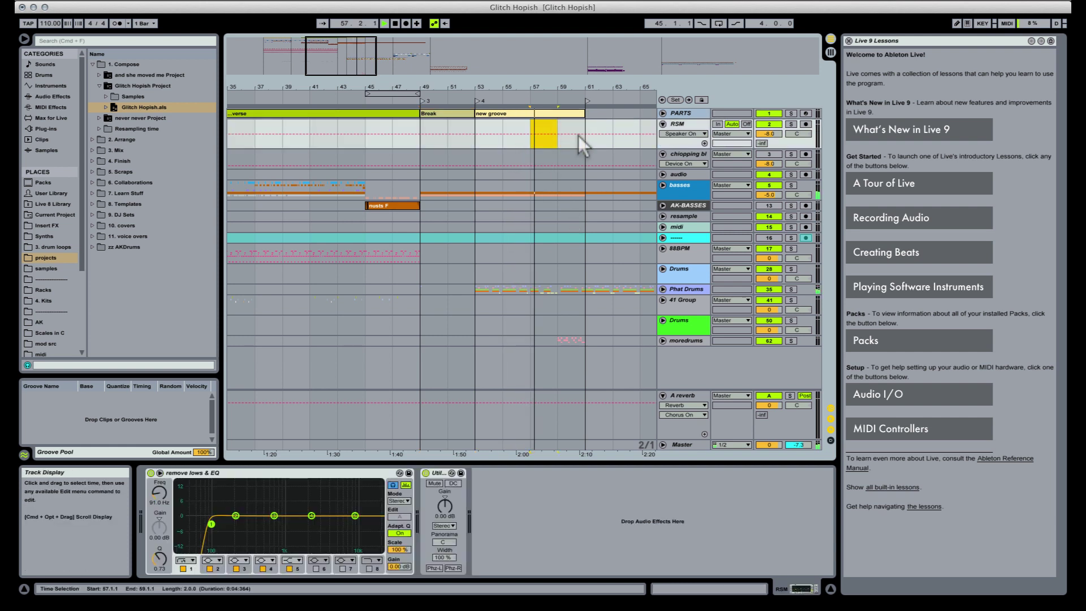
Audition the E mass 1, E mass 2, E mass 3, D, D second and D bent clips with the AK-BASSES track soloed
key(Tab)
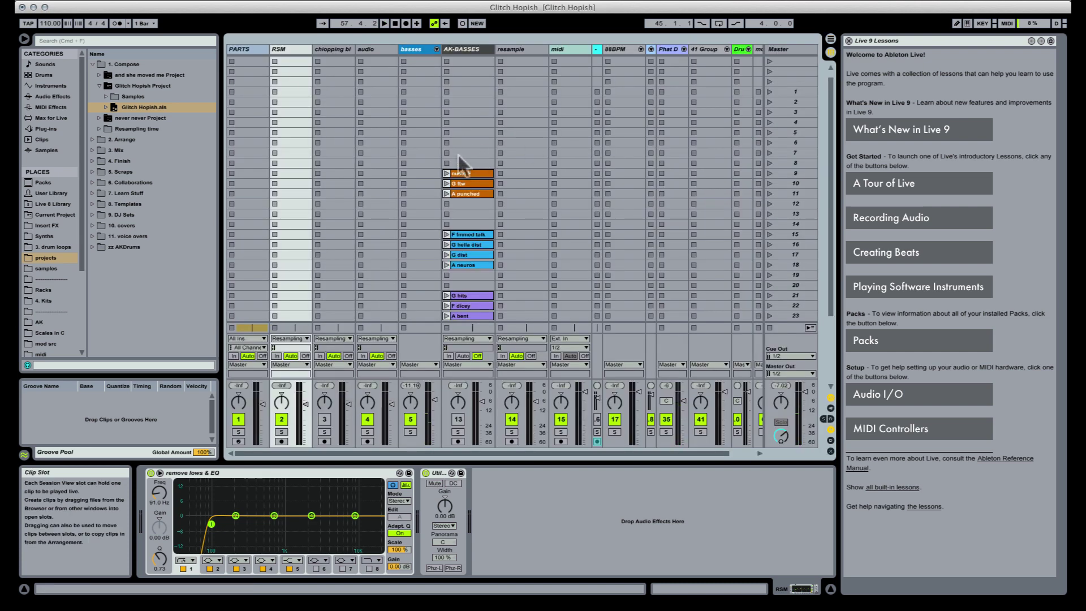
scroll(433, 252, down, 3)
scroll(435, 251, down, 2)
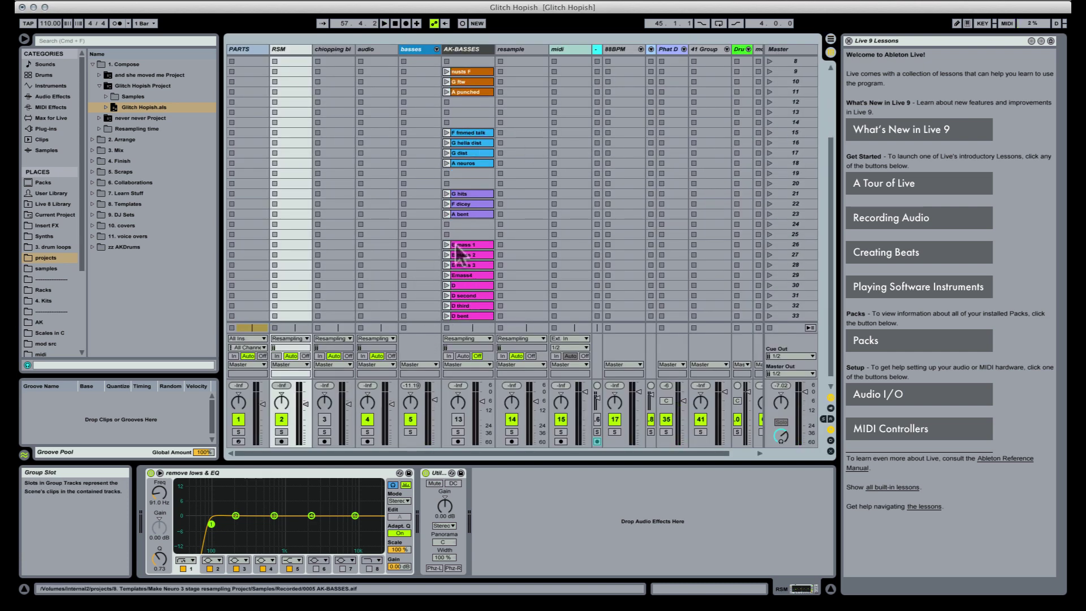
click(447, 245)
click(458, 432)
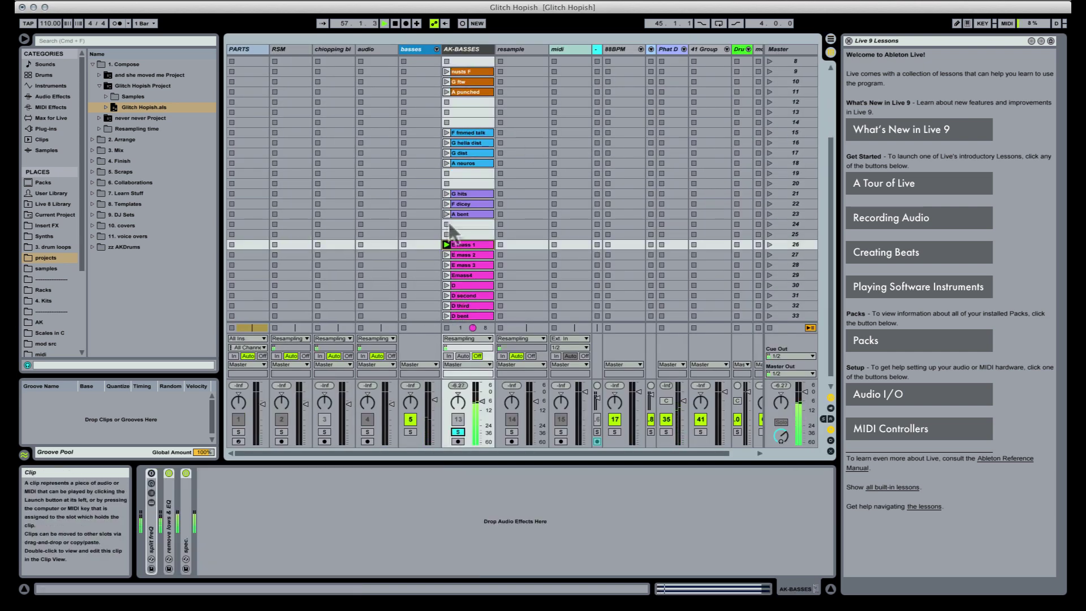
click(447, 255)
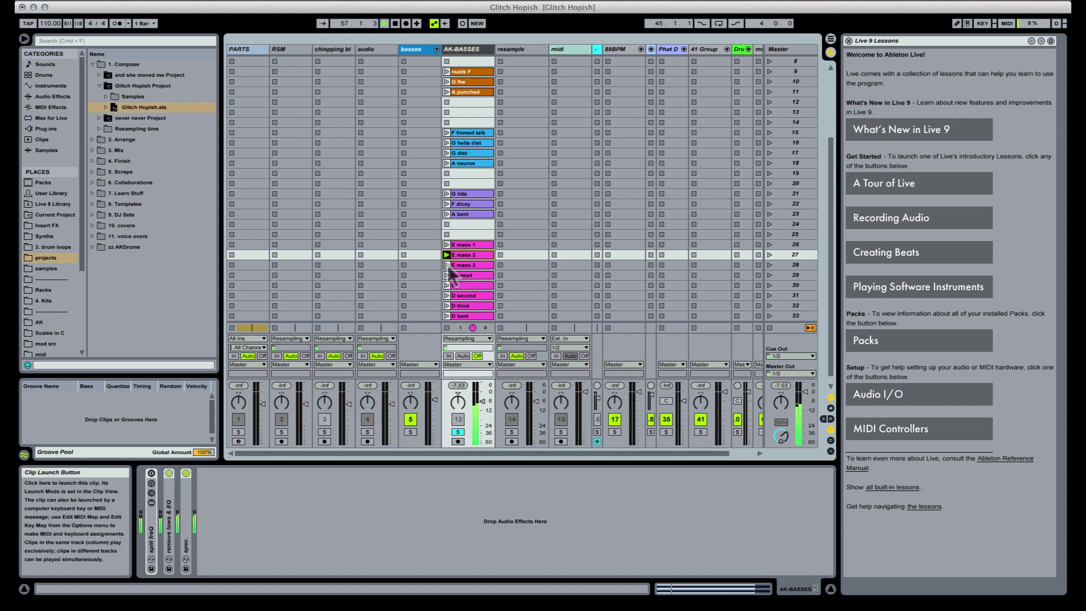
click(446, 265)
click(447, 286)
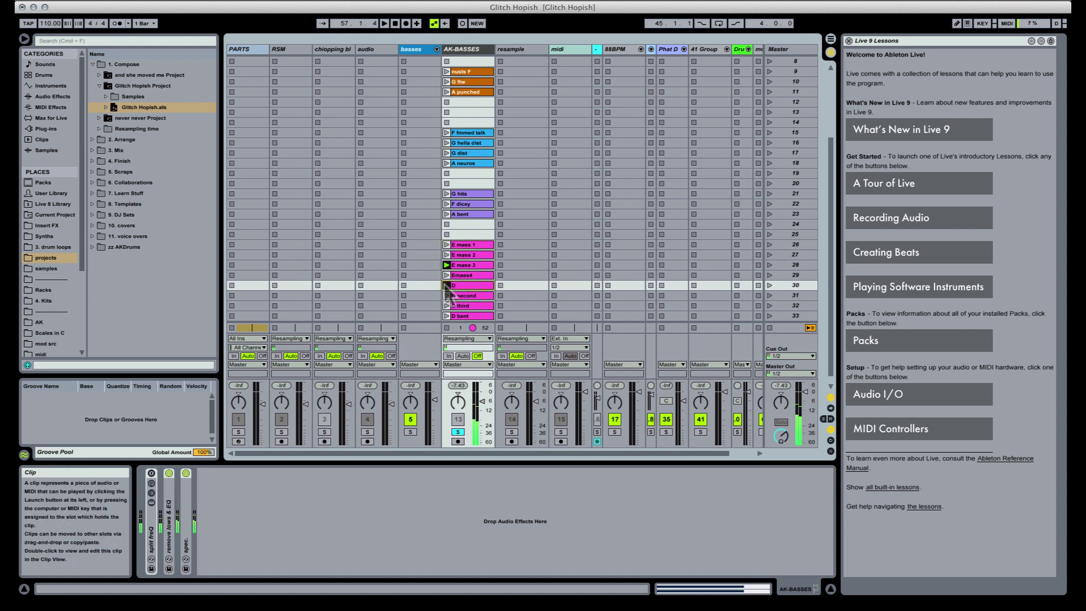
click(446, 296)
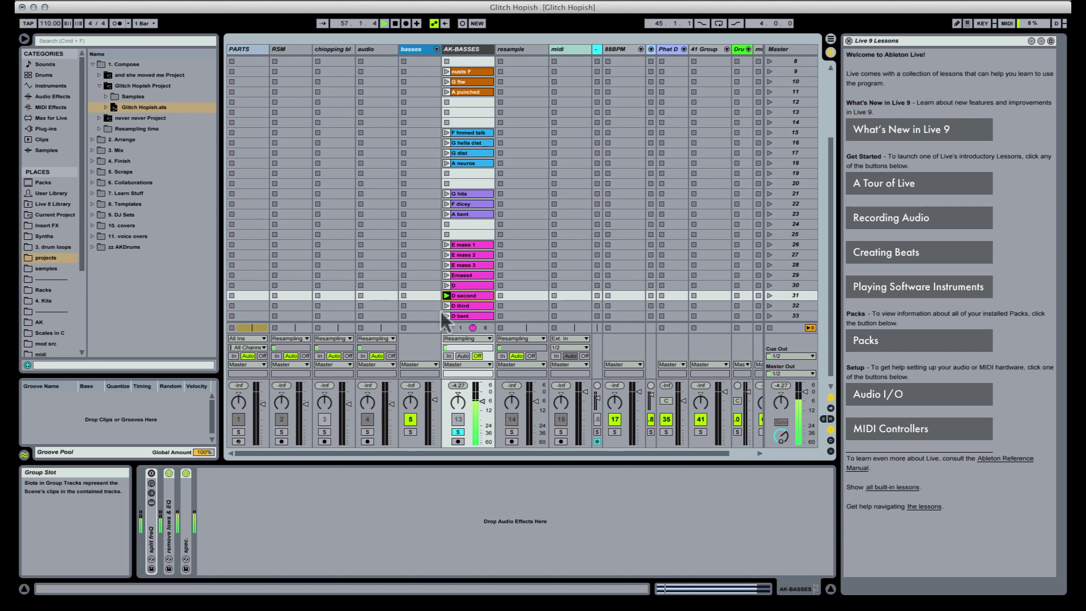
click(446, 315)
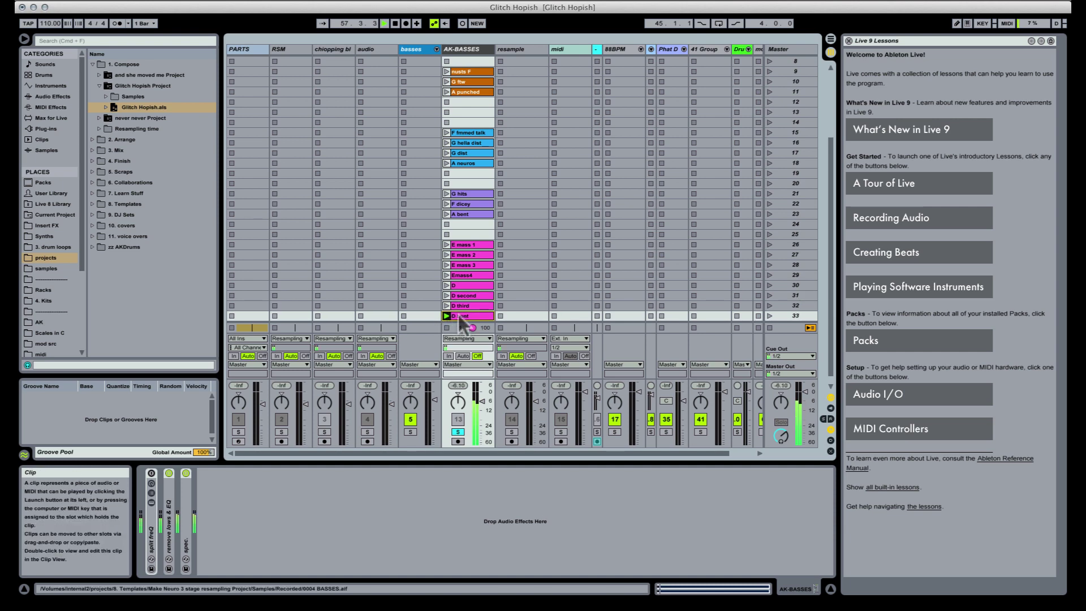
Copy the D bent clip from the AK-BASSES track to the start of the new groove section on the chopping block track, at bar 53
key(Tab)
drag(459, 314, 484, 162)
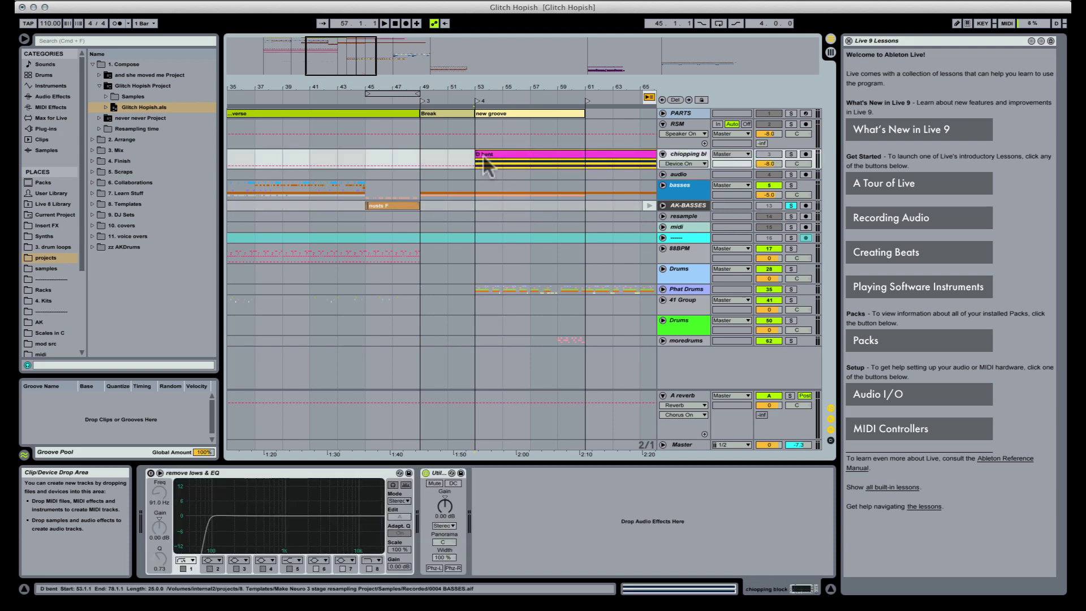
key(Tab)
key(Tab)
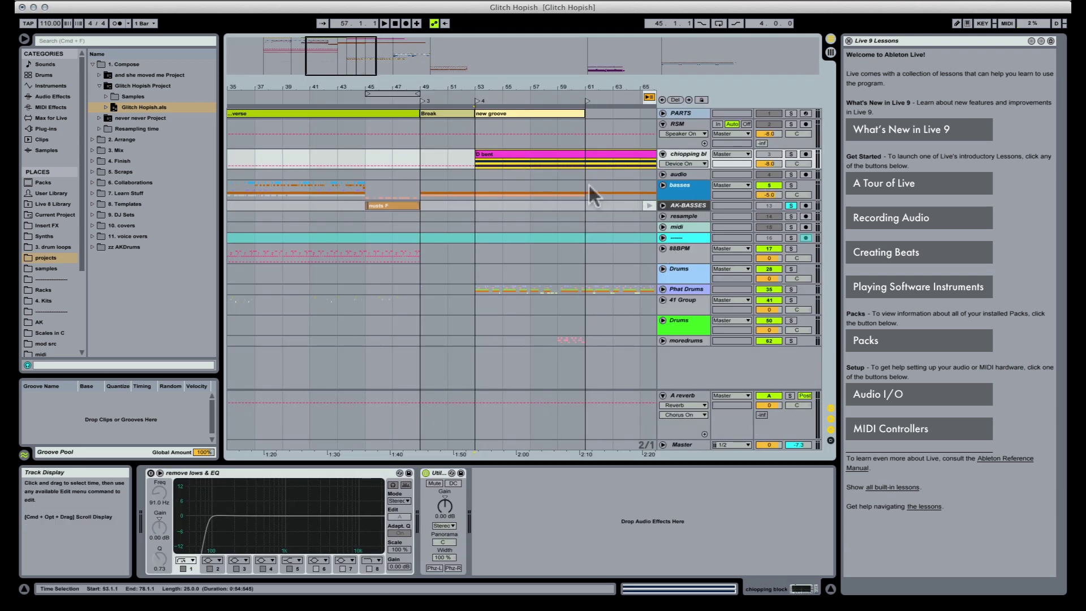
Clear the AK-BASSES solo and play the arrangement to hear the new groove section with all tracks
click(791, 186)
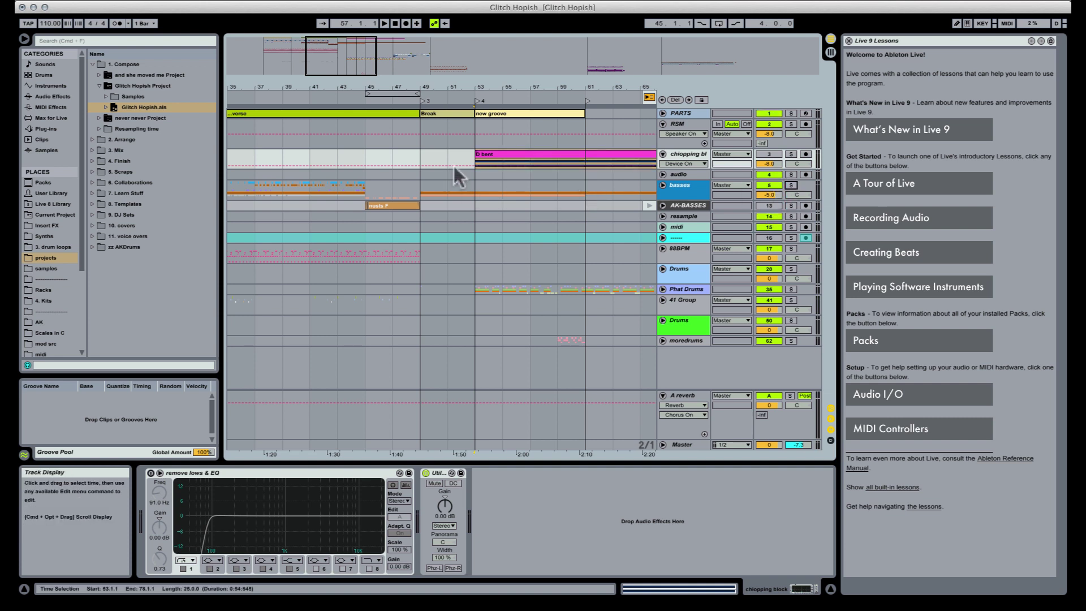
key(space)
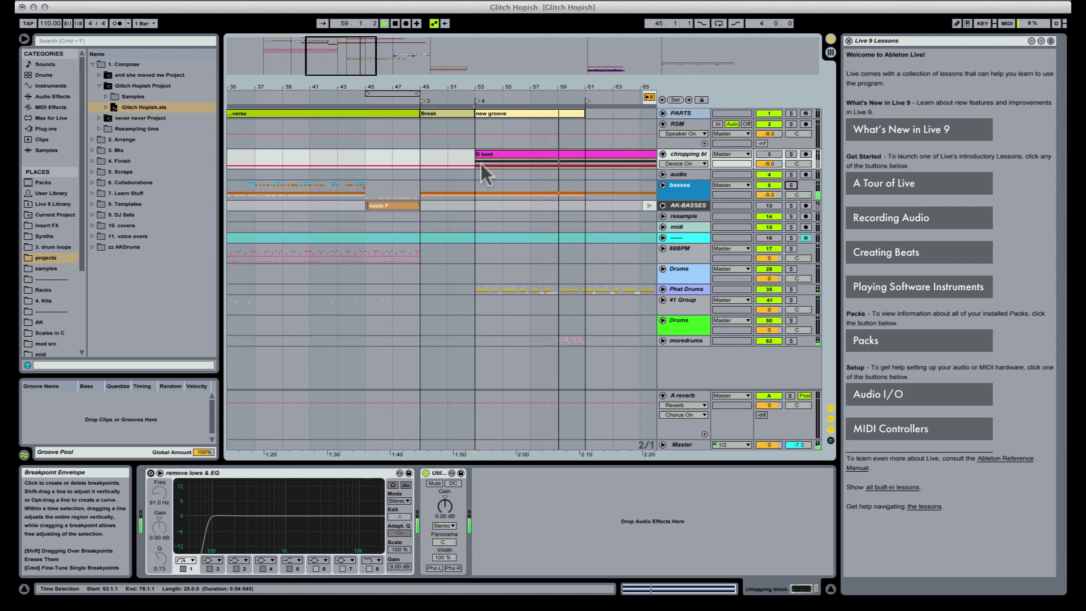
key(space)
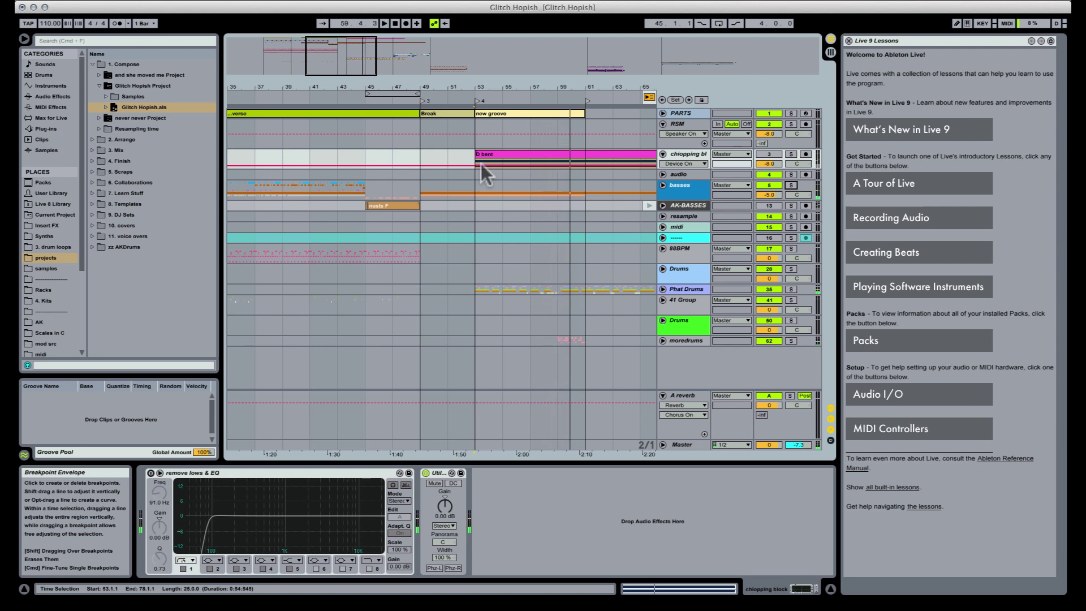
Rename the start scene F#min and return to the Arrangement
key(Tab)
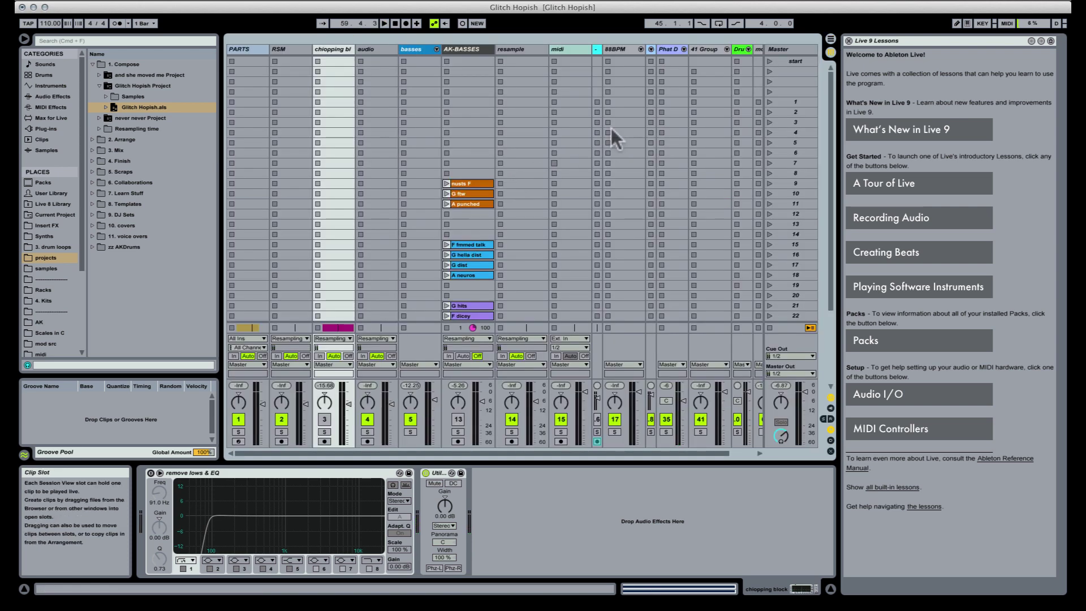
click(789, 62)
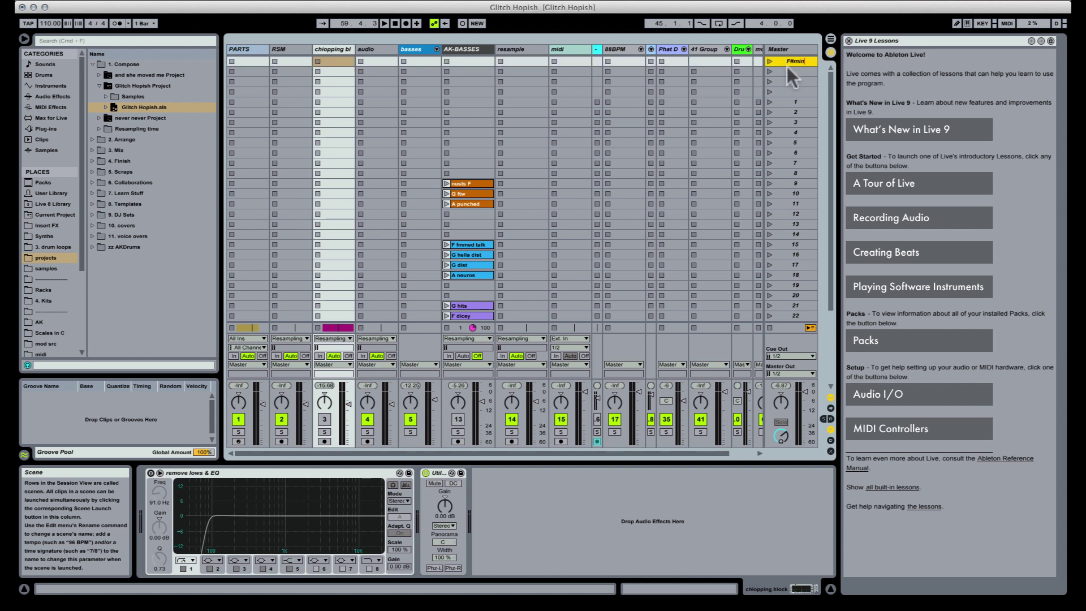
key(Tab)
key(Tab)
key(Tab)
key(Tab)
key(Tab)
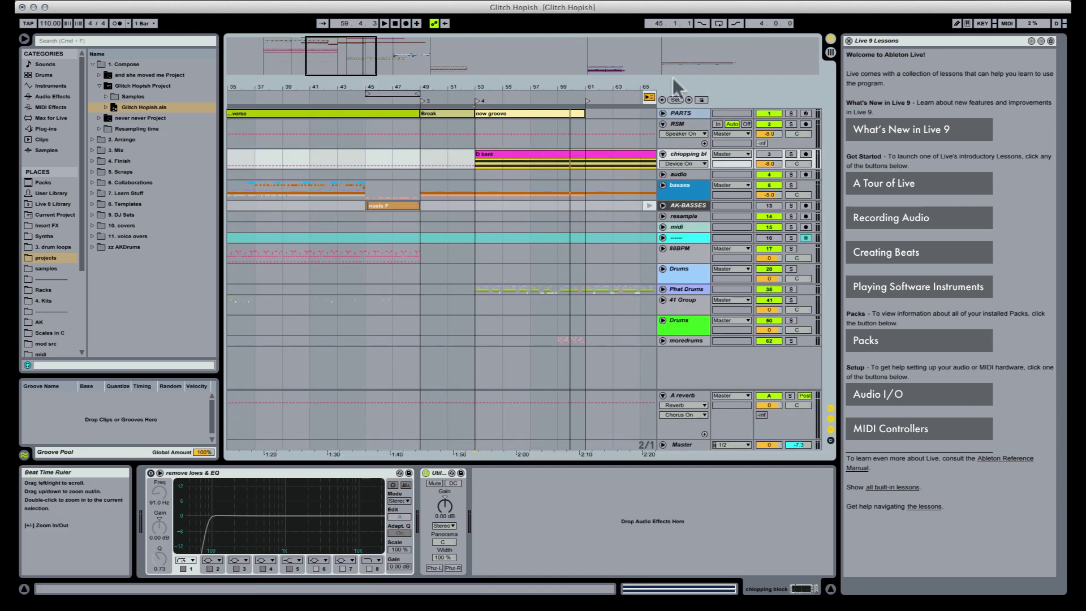
Duplicate the D bent clip to bar 78, setting Transpose to 4 st on the original and -8 st on the copy
drag(554, 88, 518, 89)
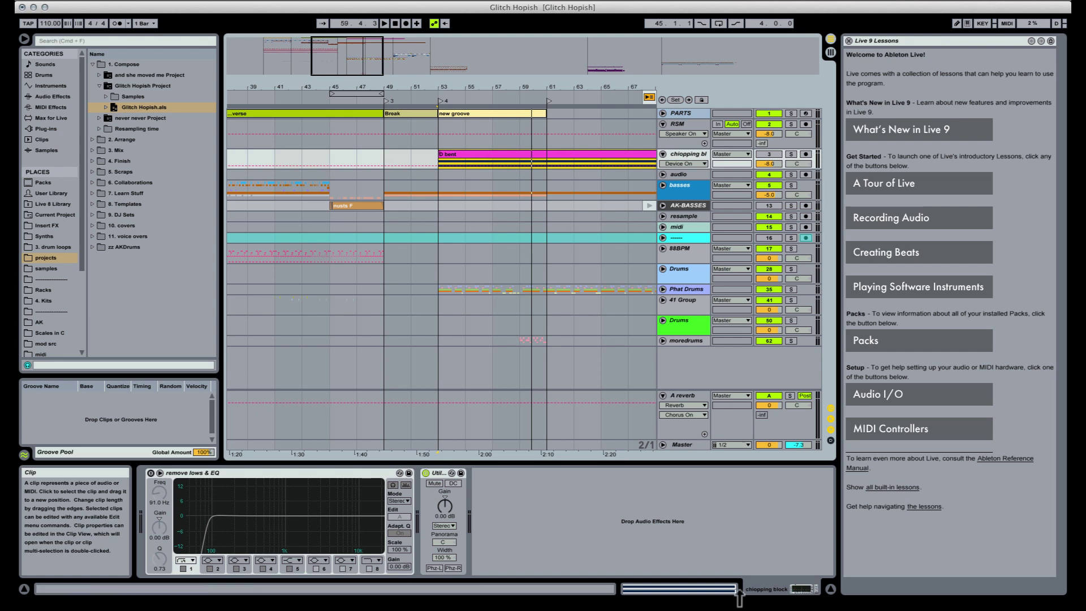
click(673, 589)
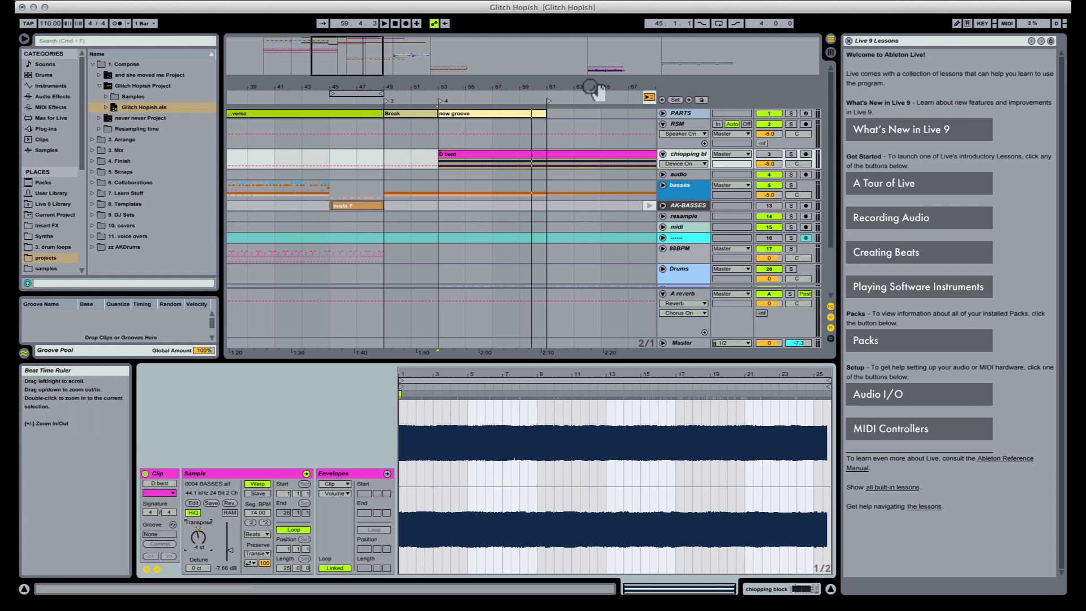
drag(590, 87, 475, 73)
drag(455, 154, 618, 152)
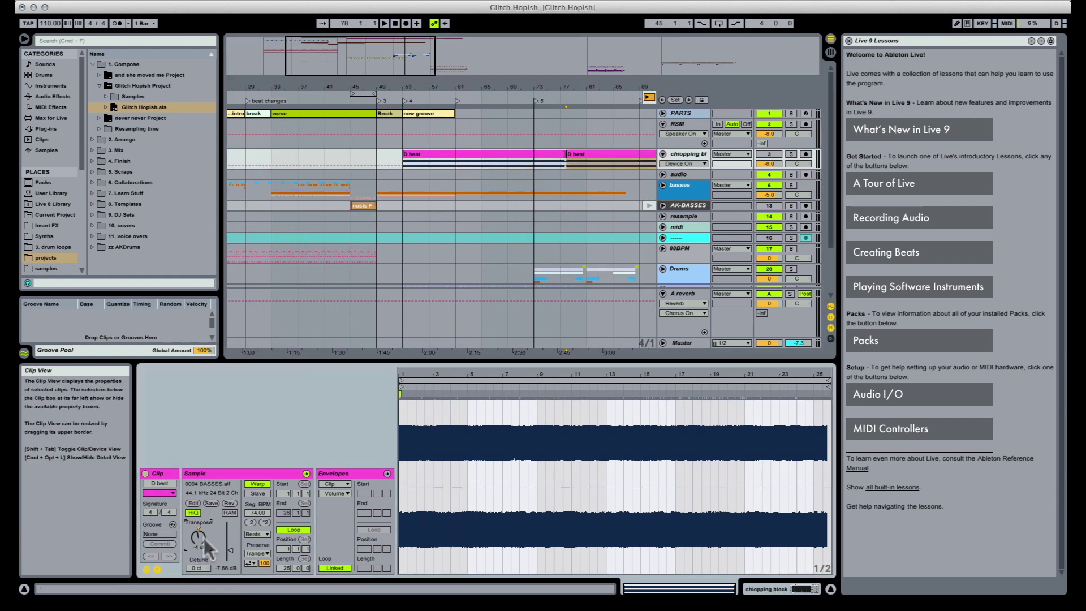
drag(204, 538, 219, 552)
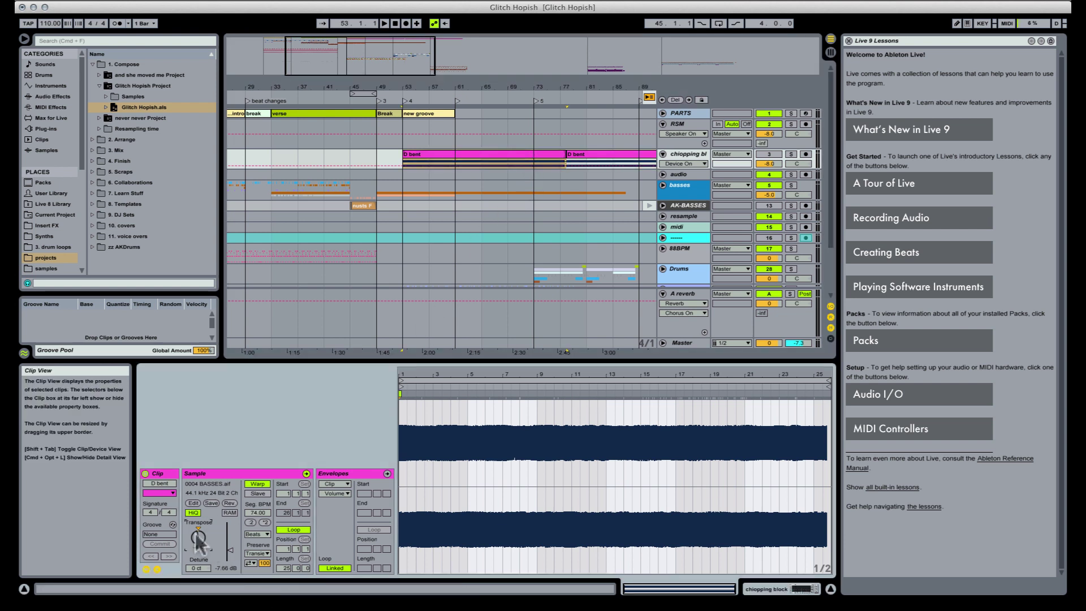
click(595, 157)
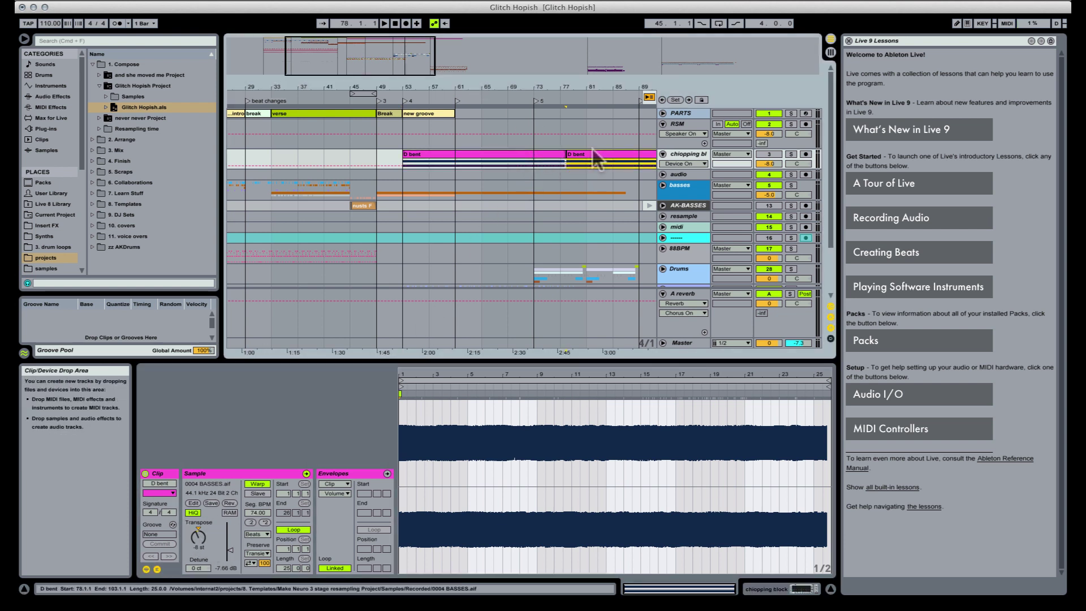
Solo the chopping block track, play the D bent clip from bar 53 and enlarge the track's height
click(791, 153)
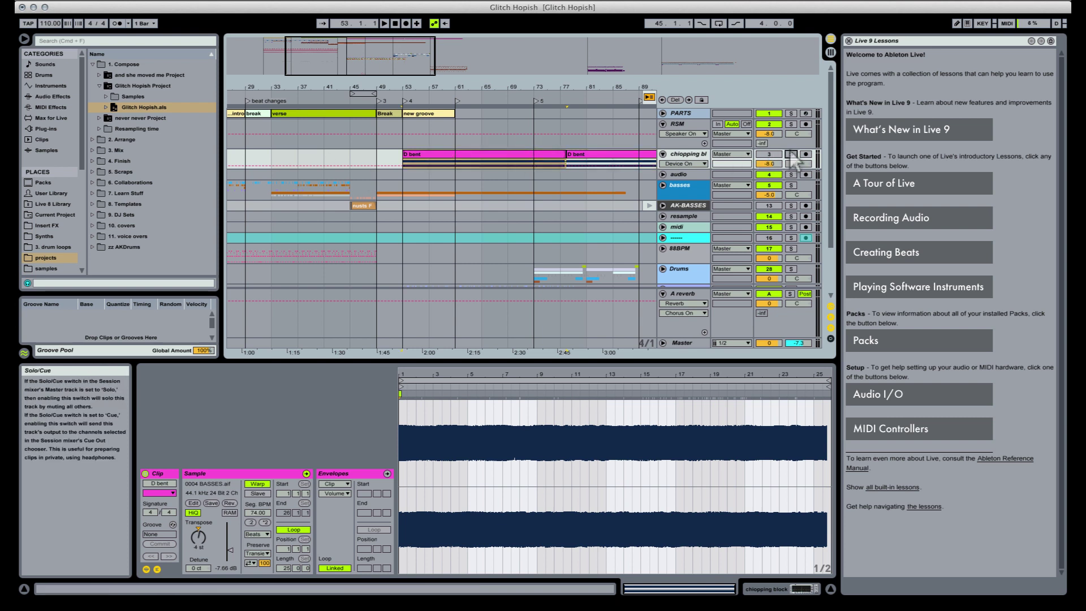
key(space)
drag(424, 88, 426, 147)
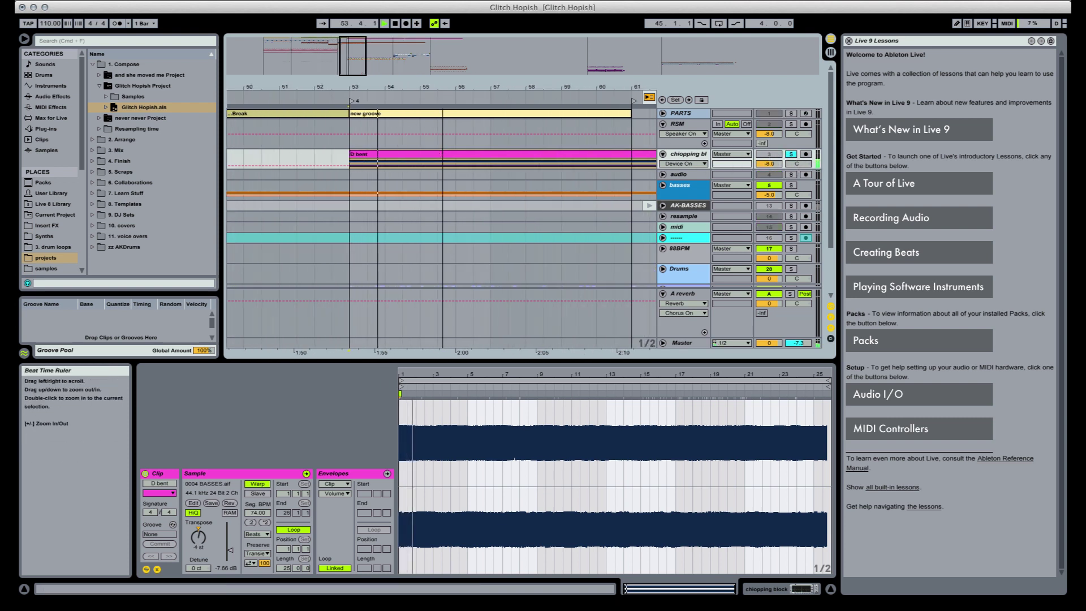
drag(679, 168, 677, 208)
drag(539, 84, 477, 85)
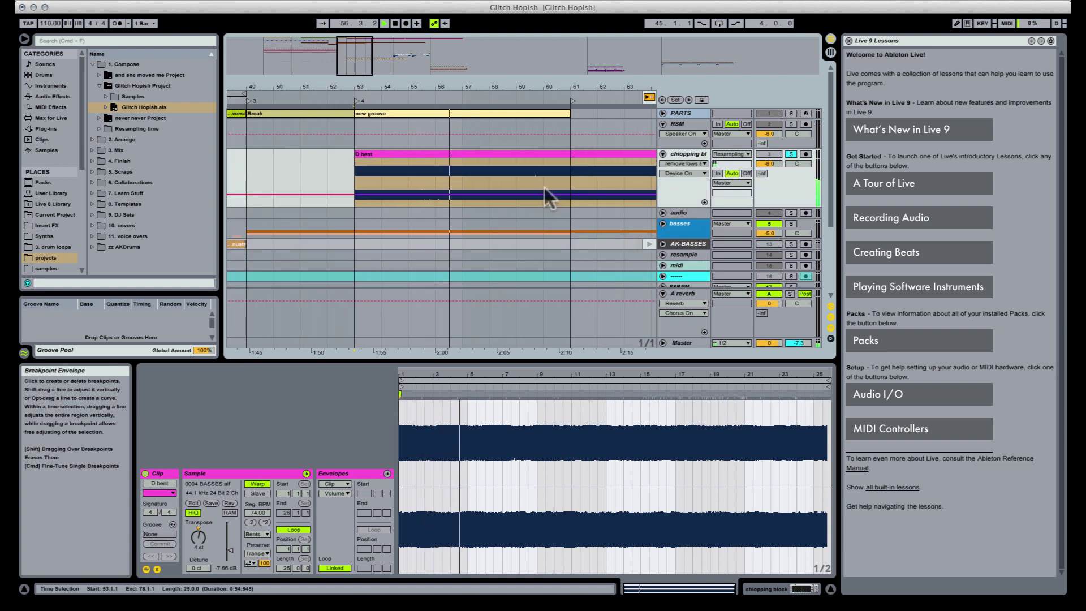
Copy the D bent section from 56.3.1 to 57.1.1, clear the solo and paste the section onto the RSM track at bar 57
click(462, 178)
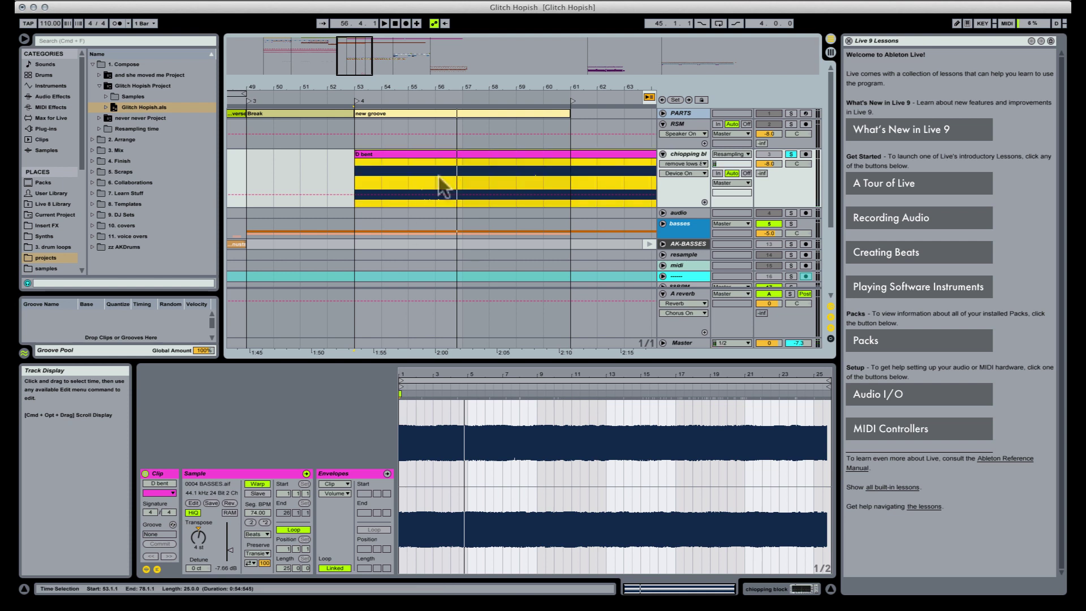
click(435, 176)
drag(450, 170, 459, 172)
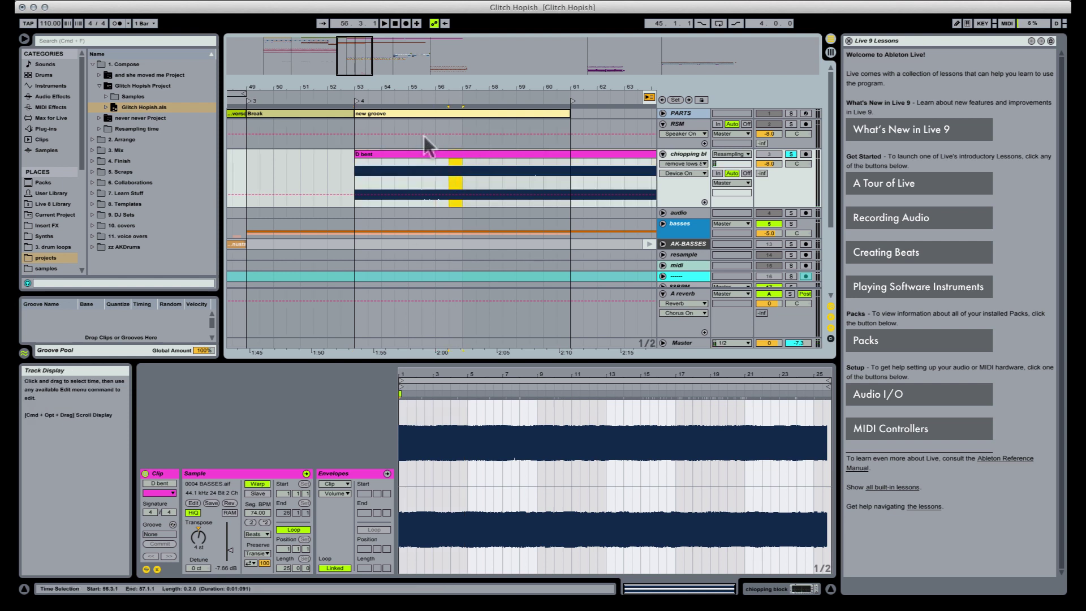
click(363, 138)
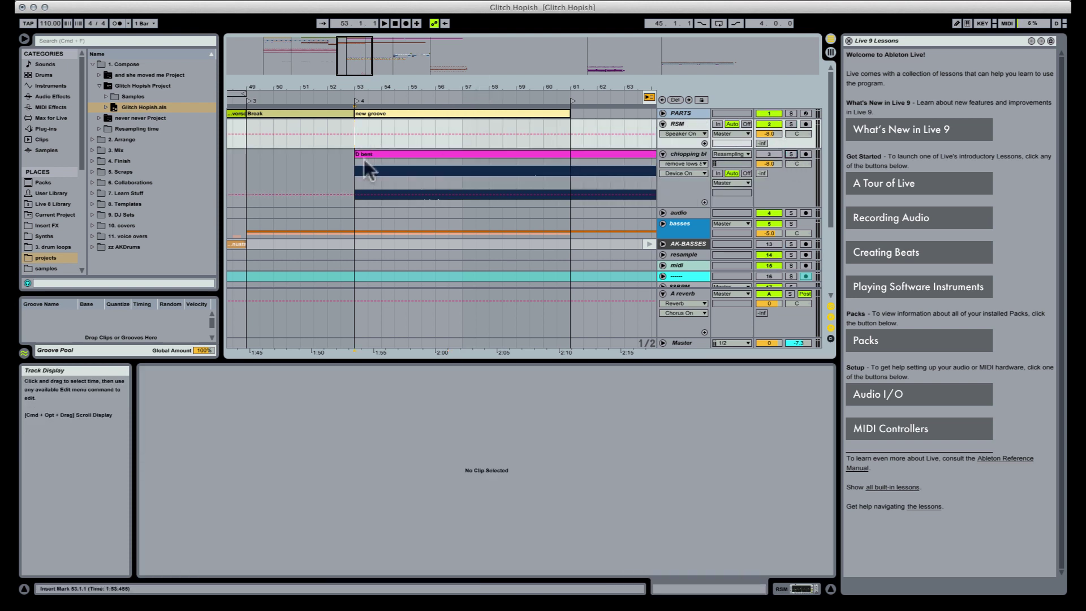
click(456, 140)
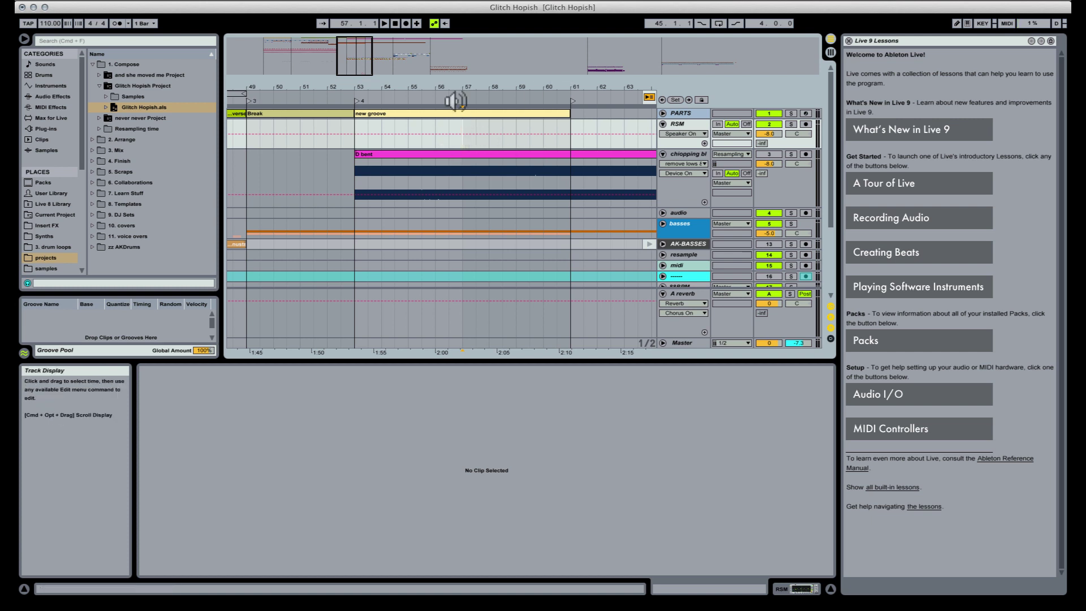
key(super+v)
Play the pasted RSM clip and delete its middle from 57.1.3 to 57.2.3, leaving two short hits
click(394, 142)
key(space)
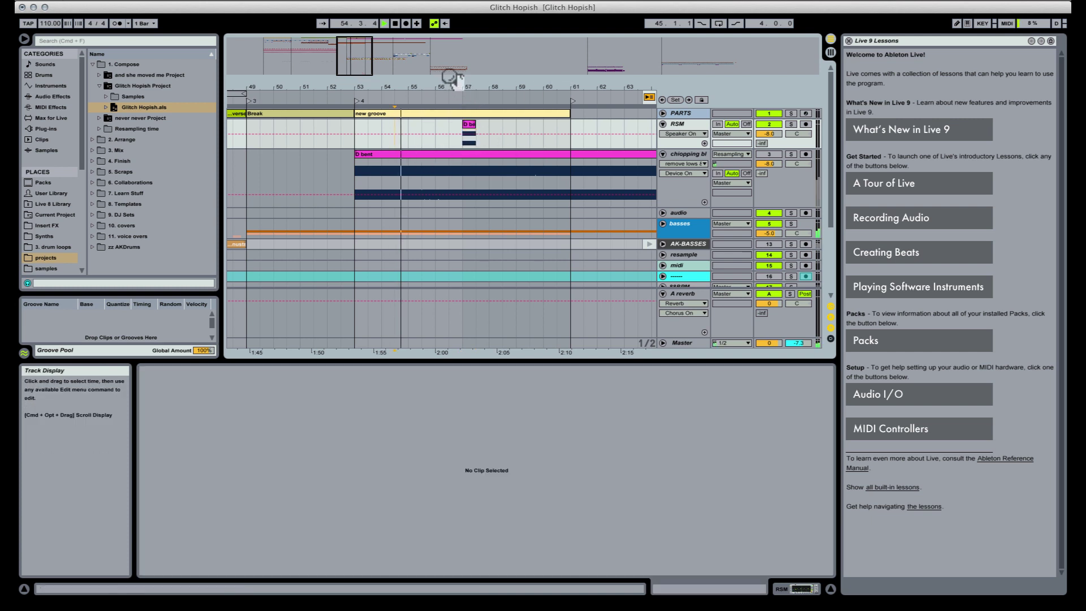
mouse_move(452, 87)
mouse_down()
mouse_move(516, 110)
mouse_move(531, 86)
mouse_move(472, 87)
mouse_up()
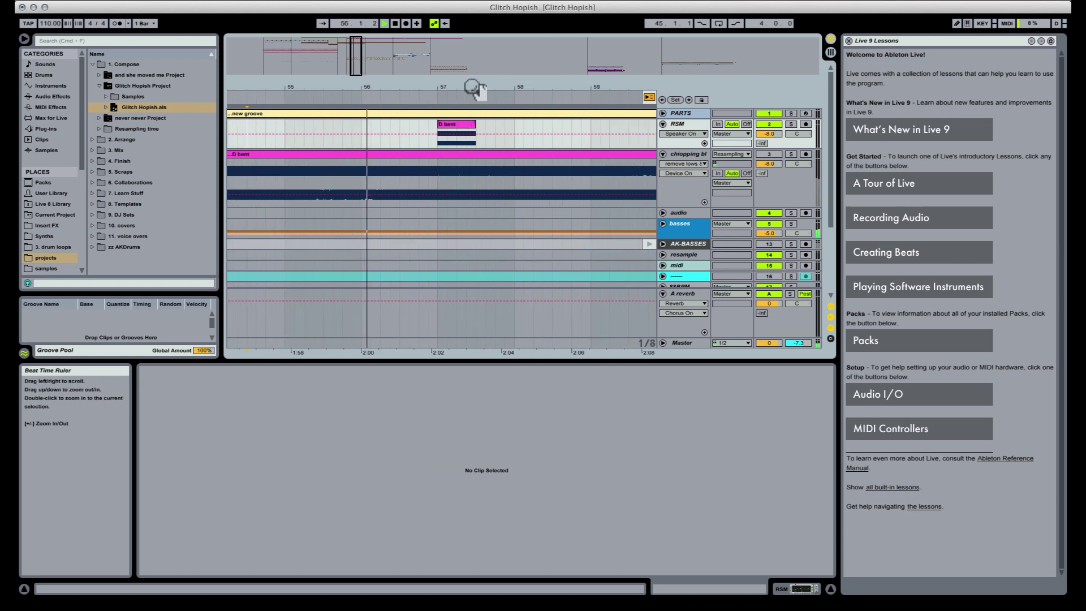
click(464, 131)
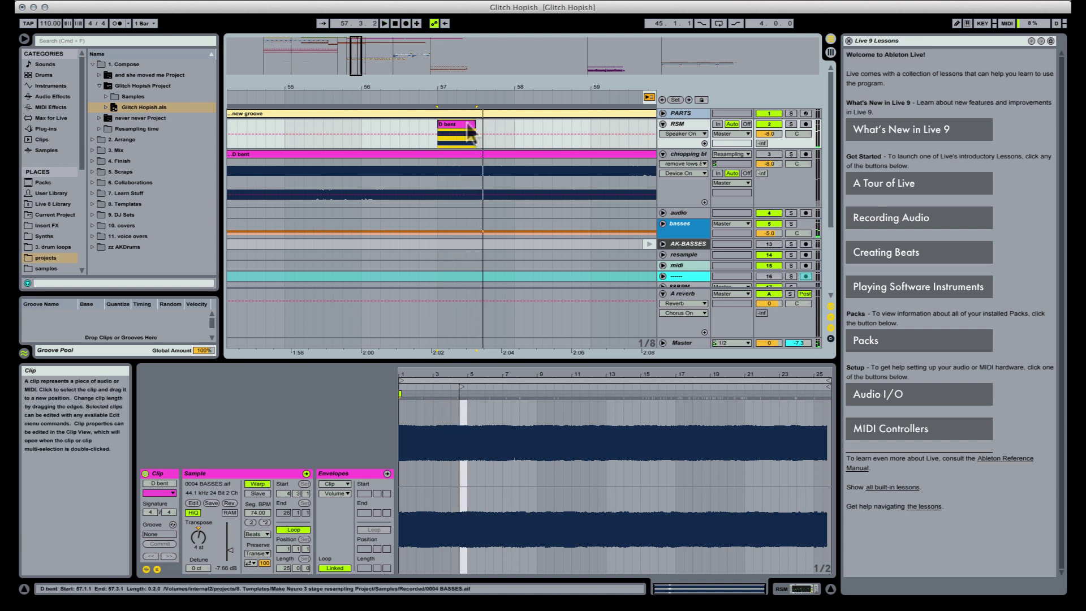
click(454, 142)
key(space)
drag(455, 143, 465, 147)
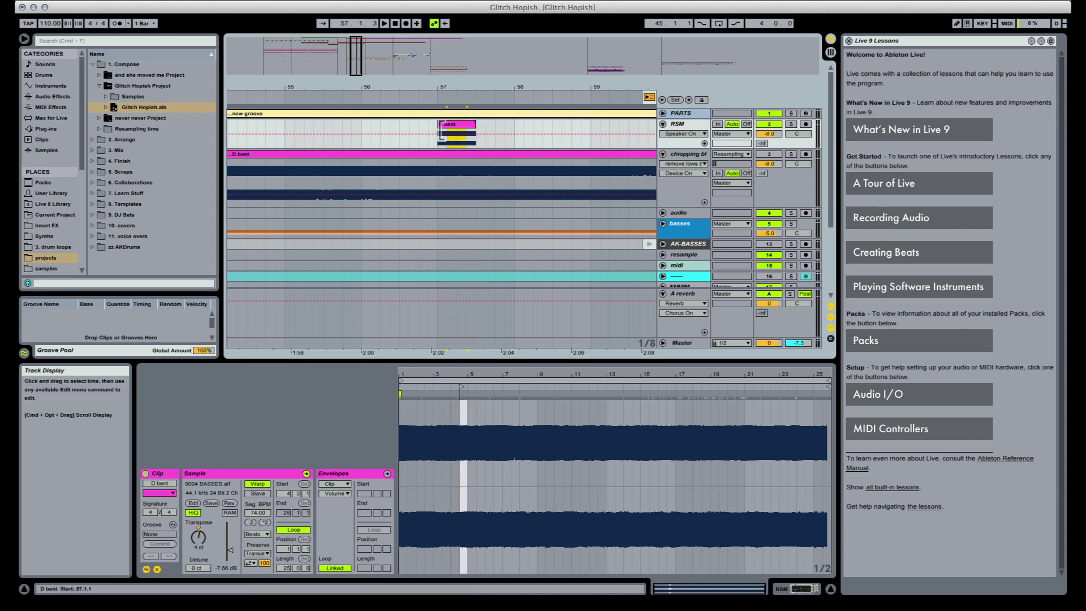
key(Delete)
key(space)
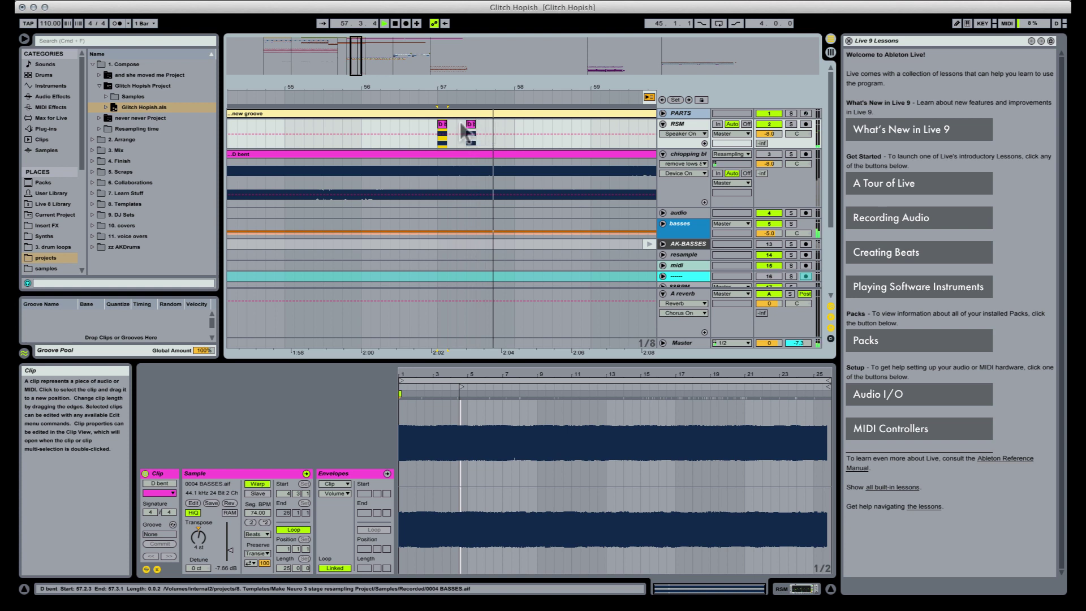
Copy a short D bent hit to 57.4.1 on the RSM track and play the three hits
drag(440, 145, 502, 124)
key(space)
click(442, 124)
key(space)
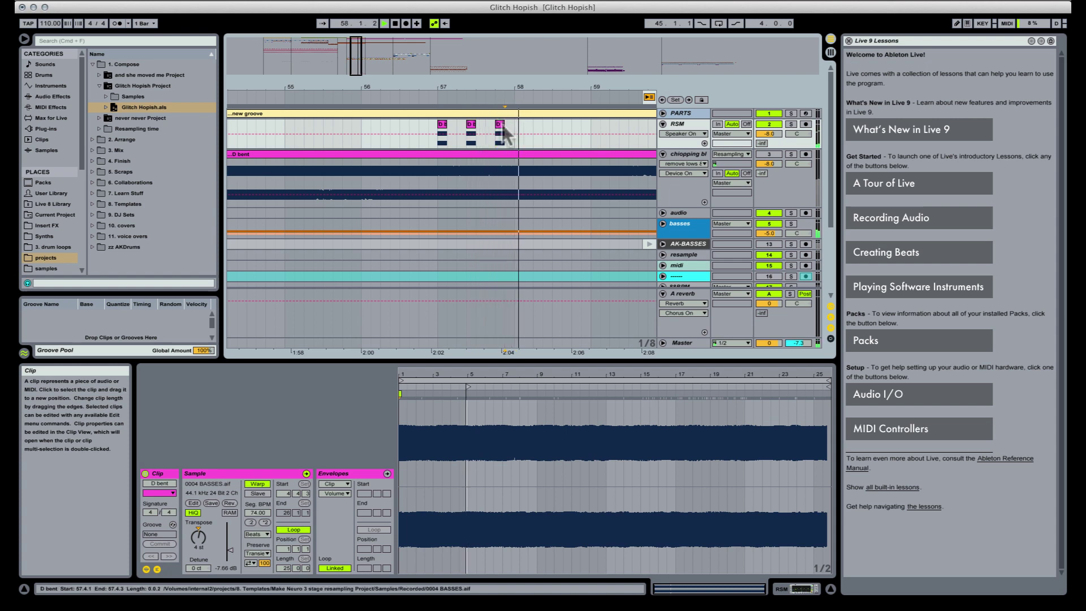
key(space)
Check the D bent clips further along the arrangement, return to bar 57 and fold the chopping block track
click(441, 114)
click(444, 126)
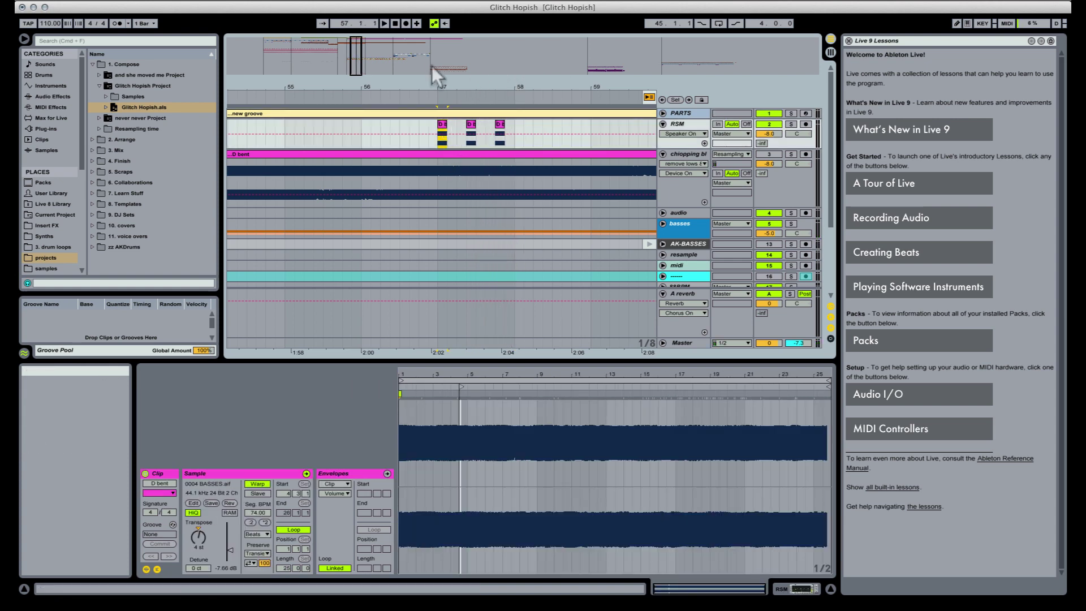
drag(495, 78, 492, 77)
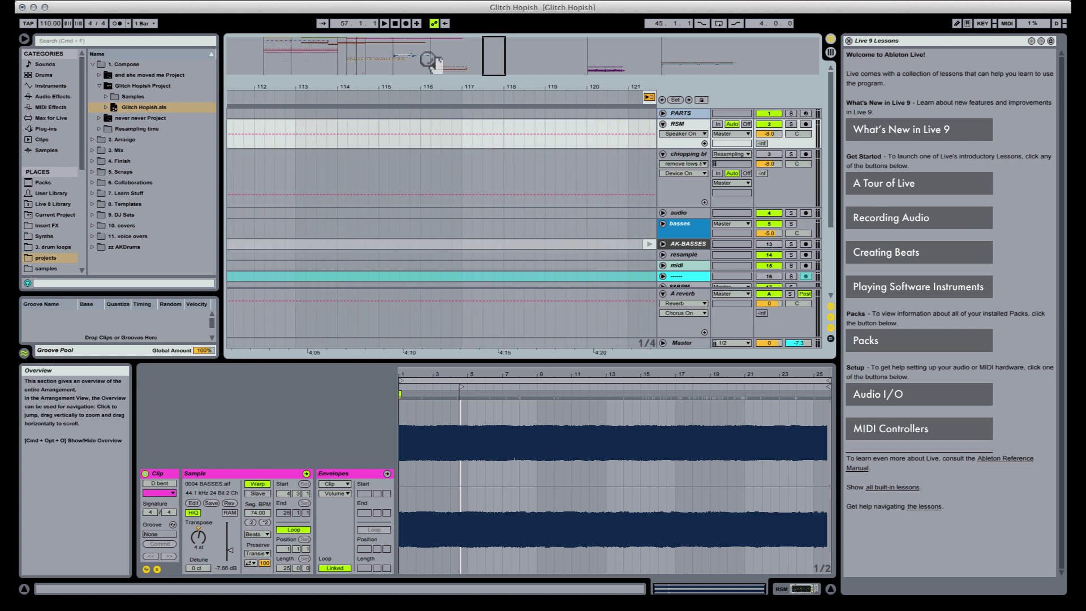
drag(428, 59, 437, 63)
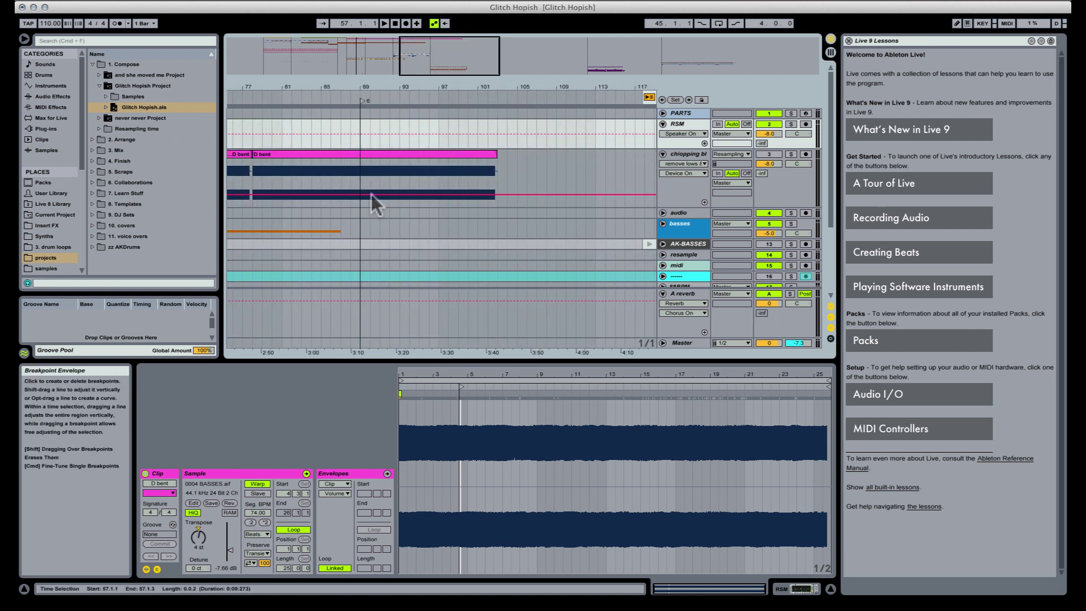
drag(310, 71, 400, 157)
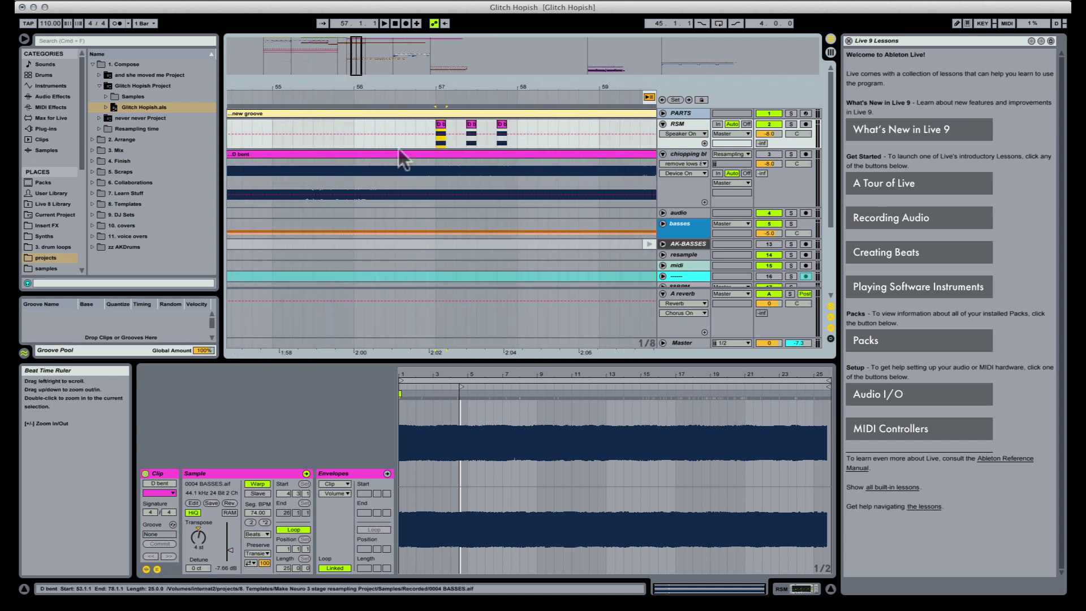
click(663, 154)
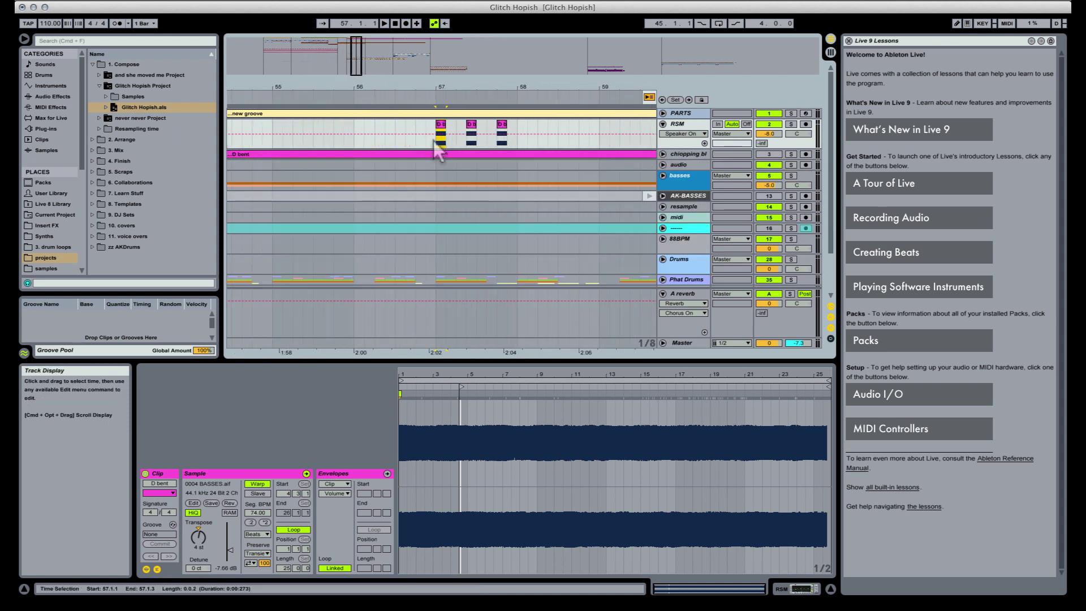
Play the RSM hits from bar 57 and duplicate the one-bar pattern to bar 58
click(434, 143)
key(space)
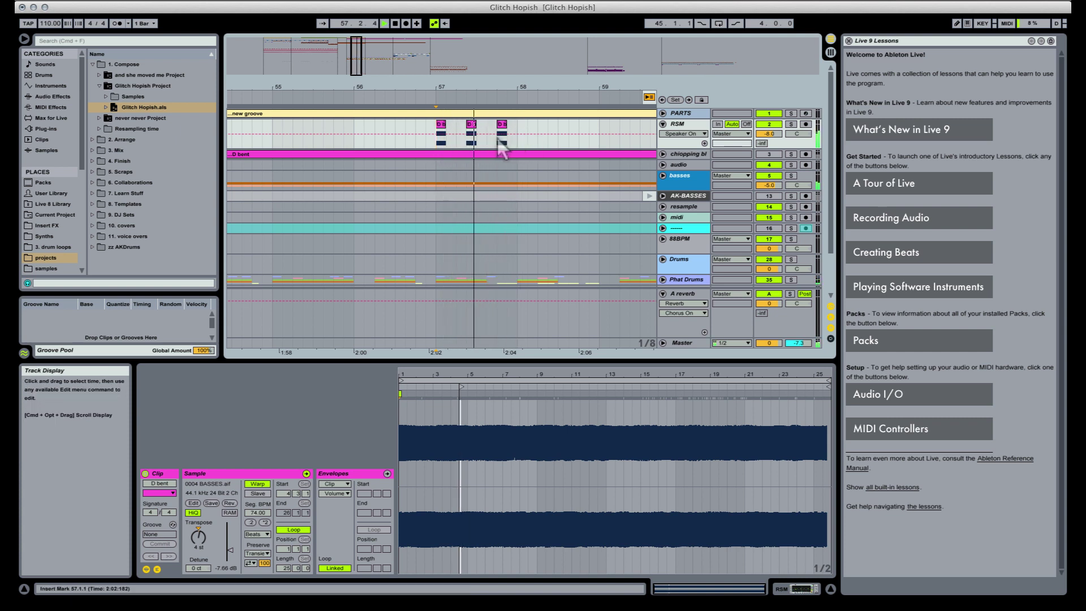
drag(501, 143, 439, 148)
key(ctrl+d)
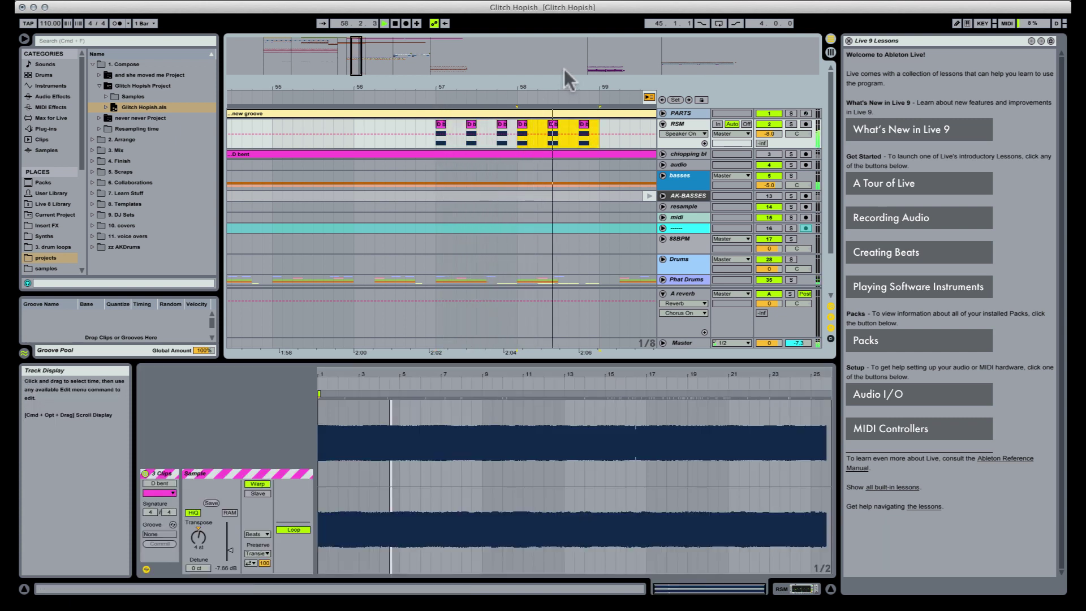
Narrow the grid to 1/16 and copy D bent hits to 59.1.1, 59.1.2, 59.3.1 and 59.4.1 on the RSM track
drag(583, 92, 456, 124)
key(space)
key(super+1)
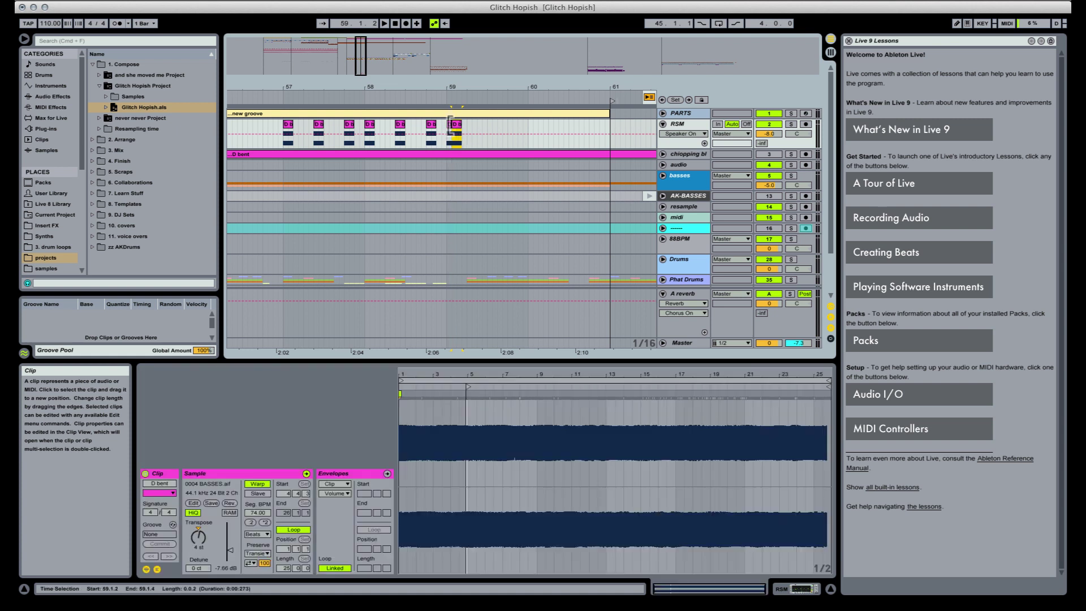
click(450, 124)
key(space)
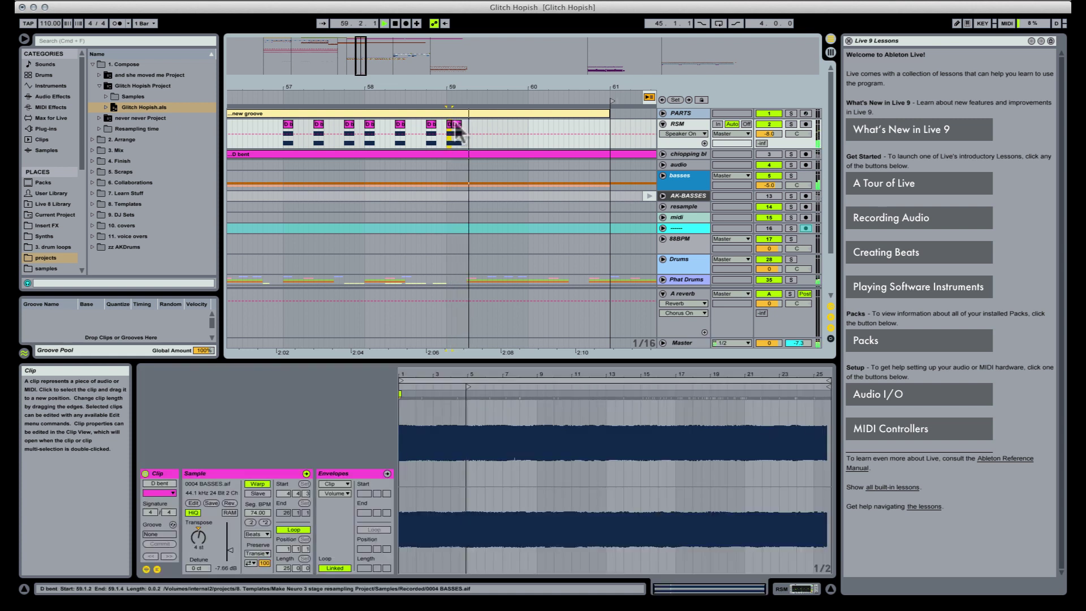
alt+drag(455, 121, 513, 123)
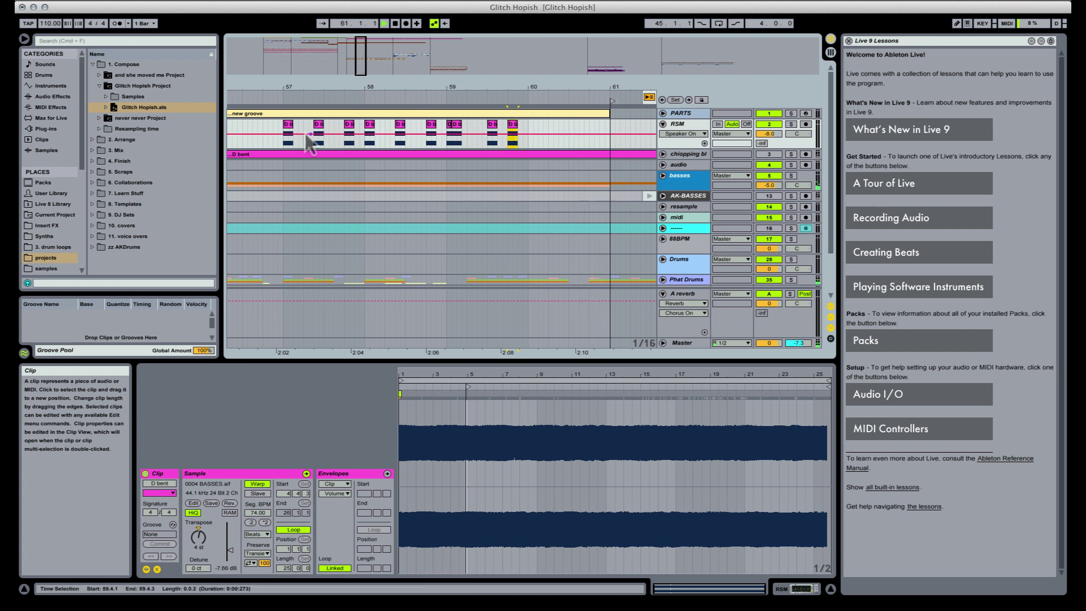
Loop the four bars of RSM hits from 57.1.1 to 61.1.1 and play them
key(space)
drag(284, 142, 564, 137)
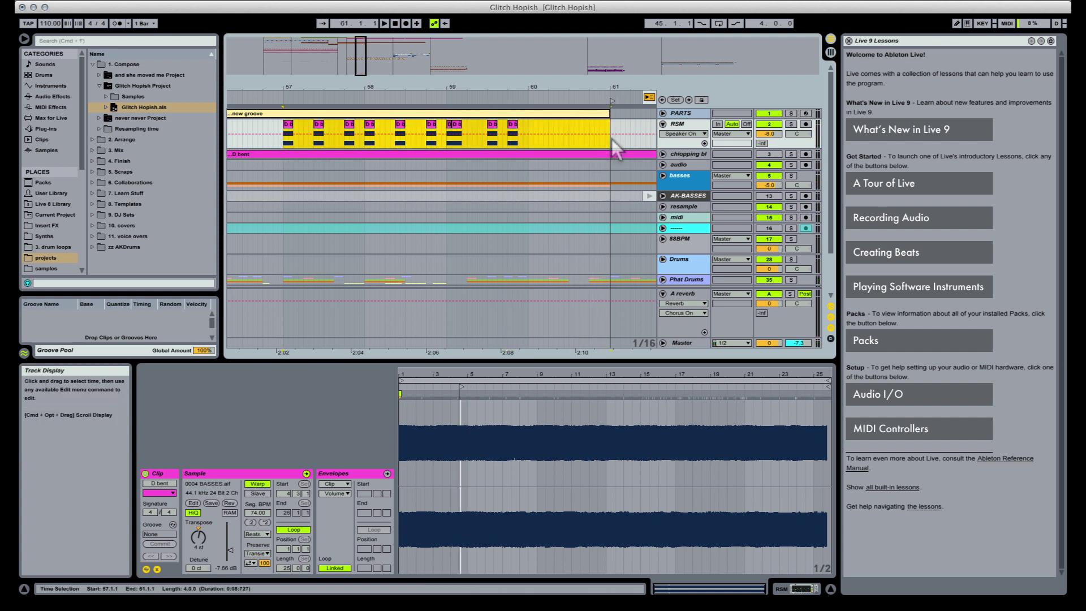
key(super+l)
key(space)
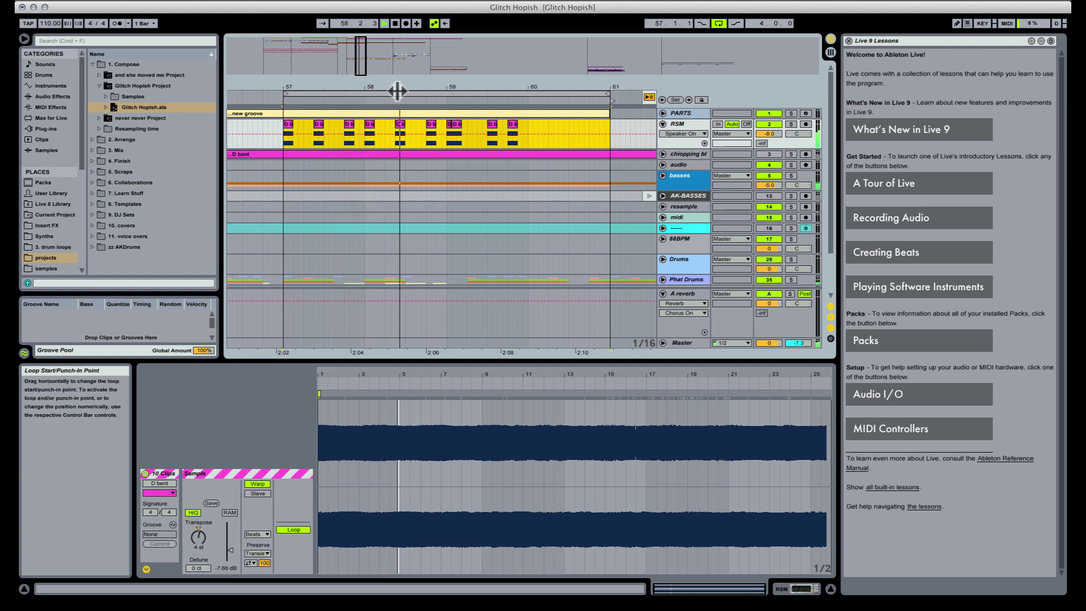
Restart playback from bar 57 and deactivate the RSM hit at 58.1.1
click(276, 152)
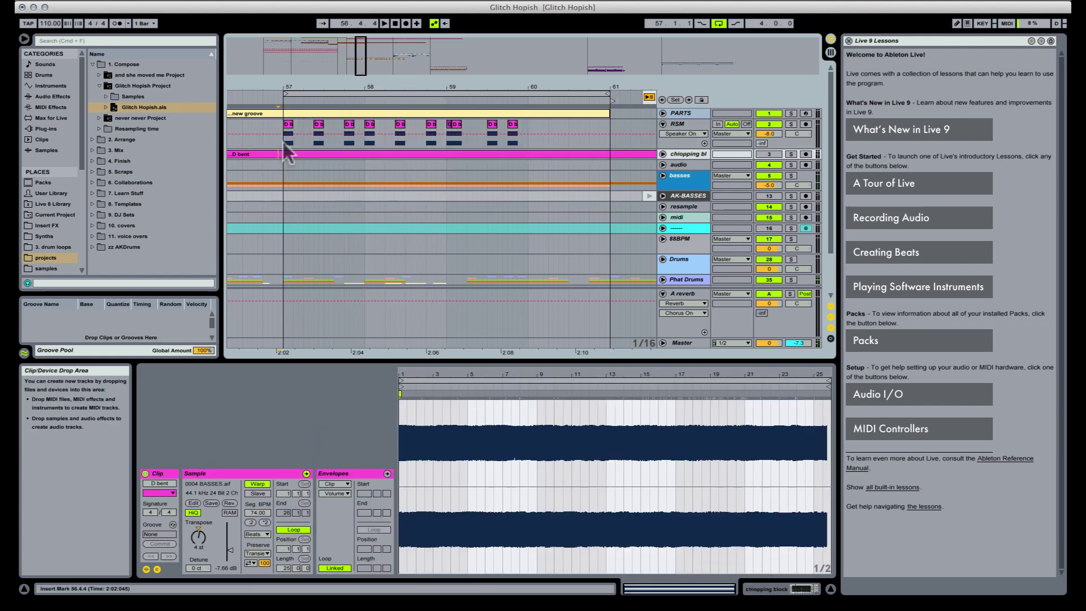
key(space)
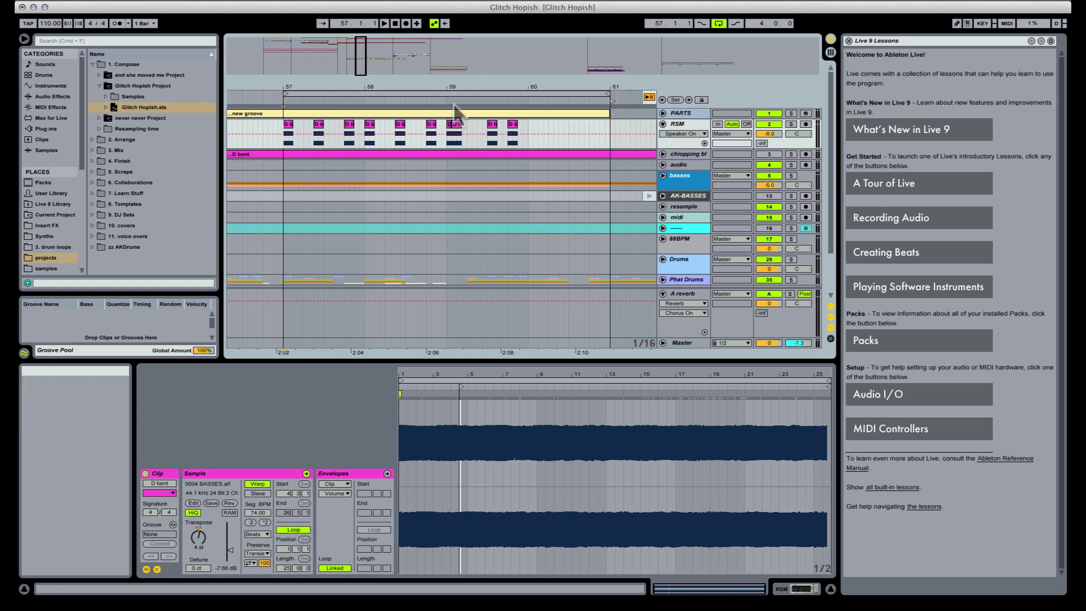
key(space)
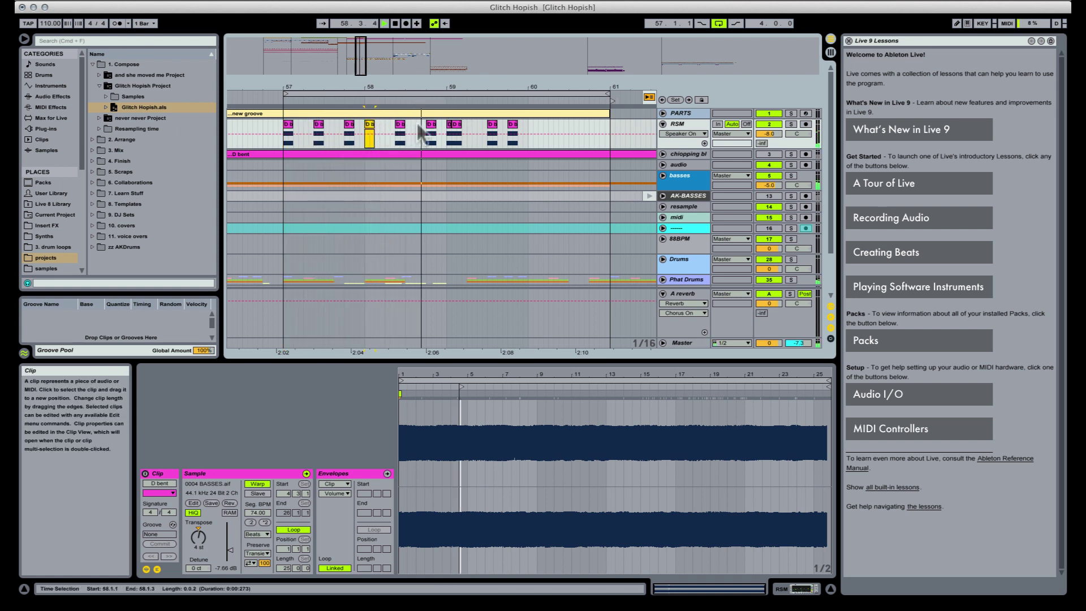
Move the four bar 59 hits on the RSM track one bar along to 60.1.1
drag(443, 142, 536, 144)
click(529, 141)
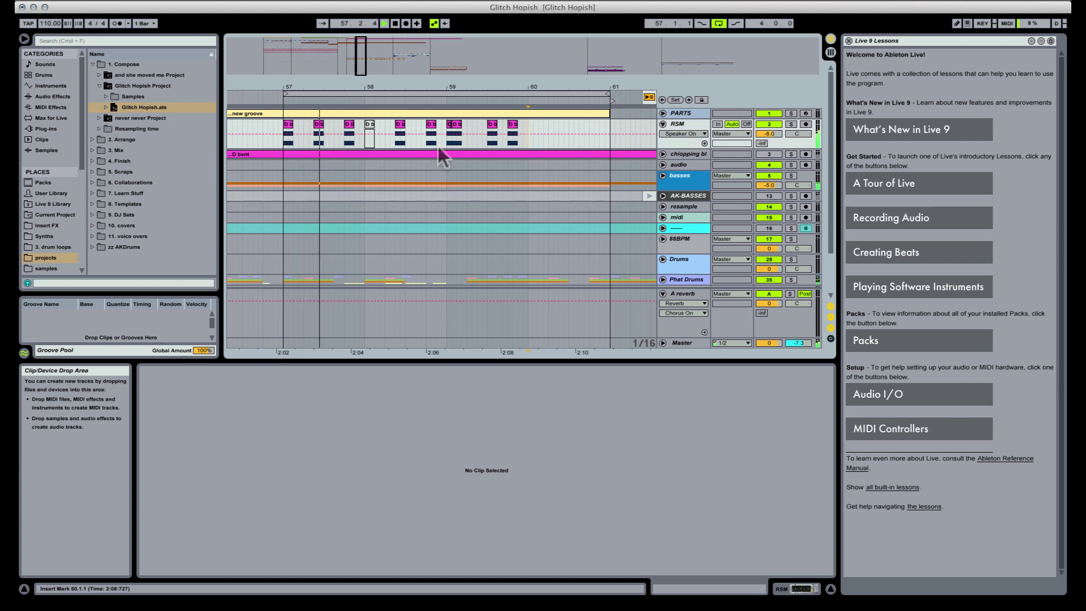
drag(447, 142, 528, 144)
click(460, 123)
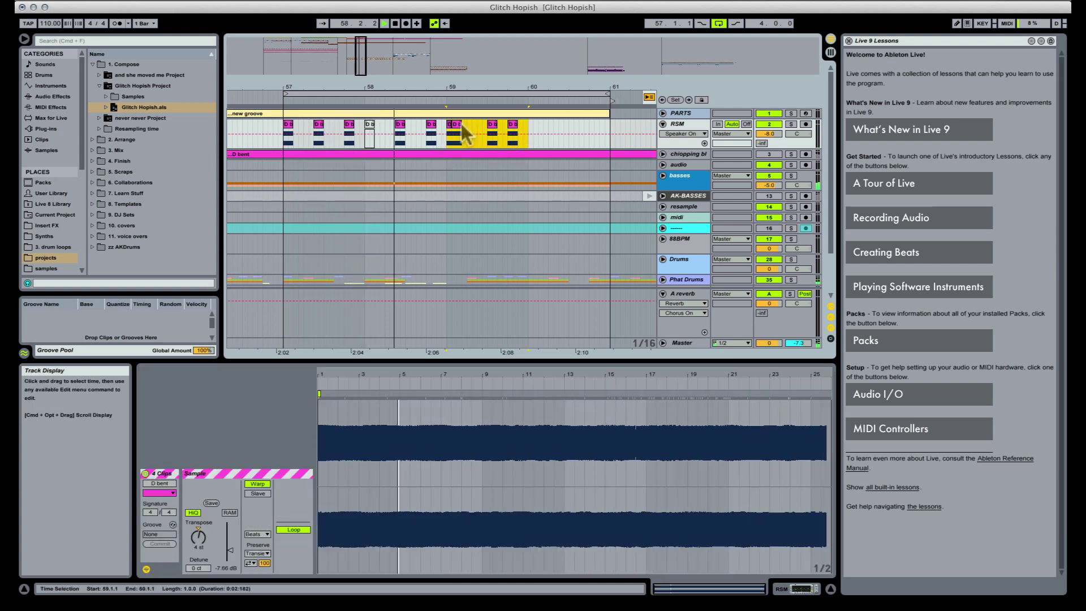
drag(461, 124, 545, 127)
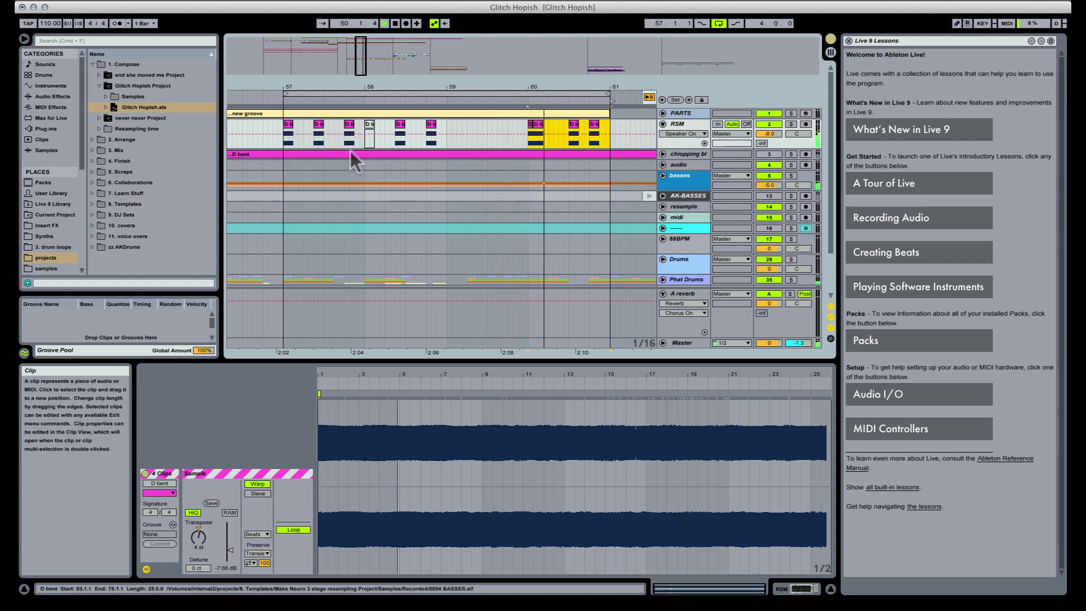
drag(370, 143, 283, 139)
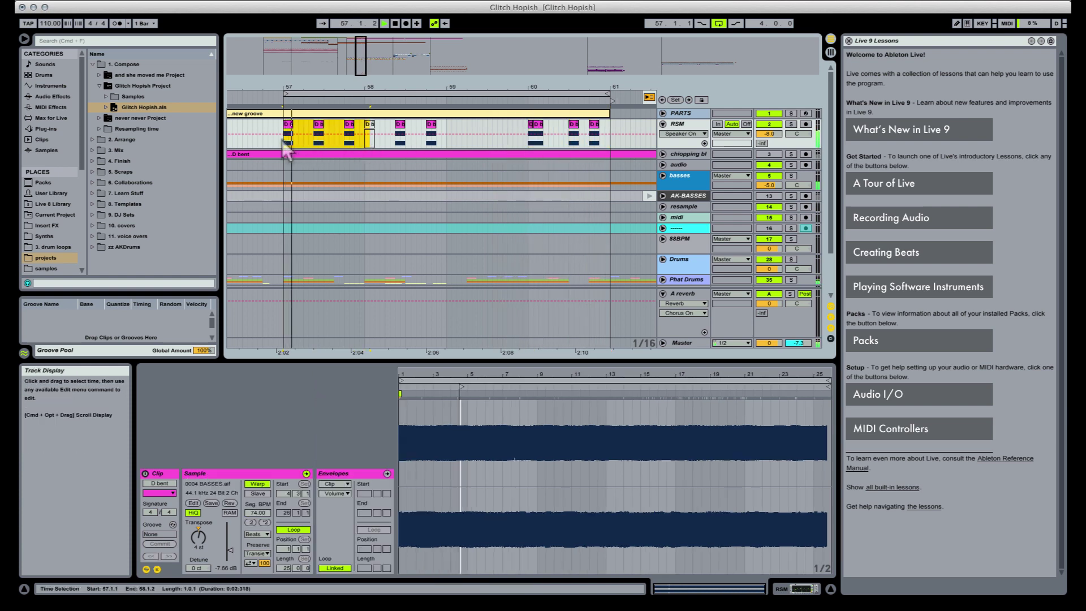
drag(440, 141, 532, 125)
click(535, 120)
key(super+z)
key(super+z)
key(super+z)
key(super+z)
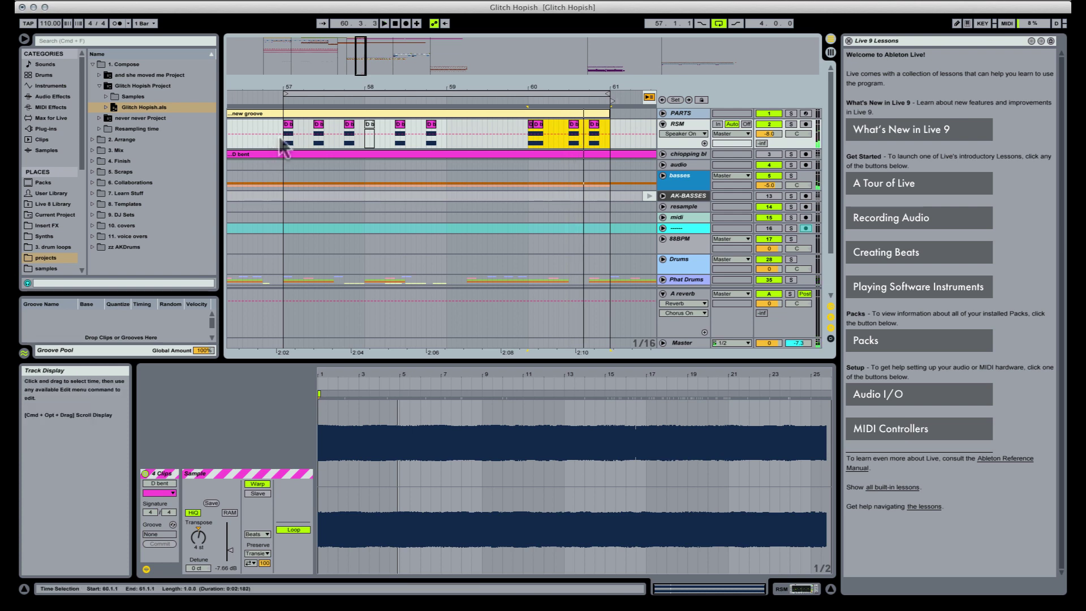
Copy the three RSM hits from 57.1.1 to 57.4.3 and paste them at 59.1.1
drag(284, 136, 363, 147)
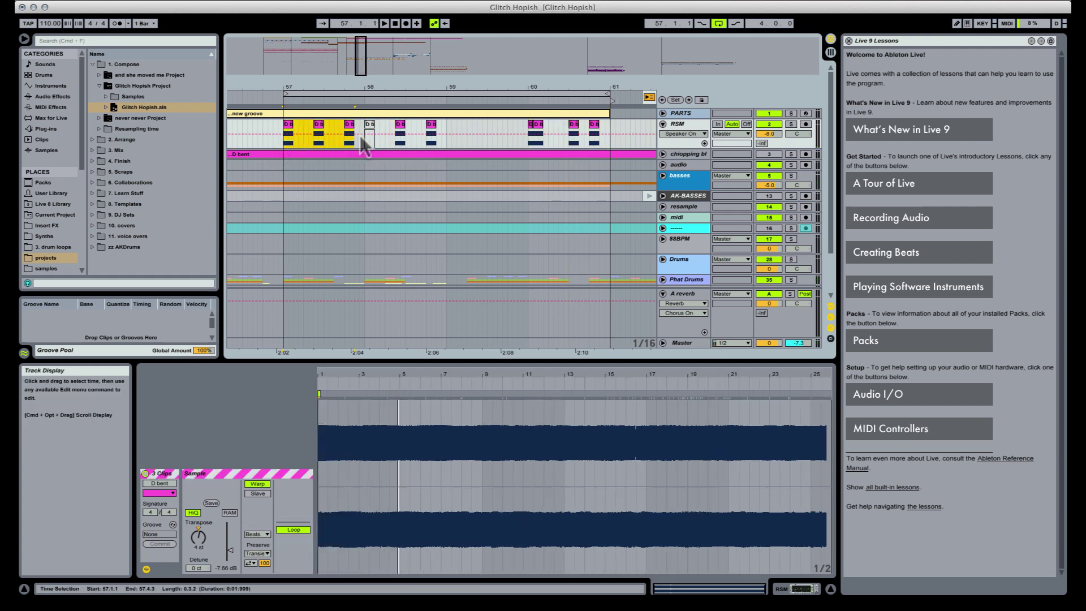
click(447, 141)
key(super+v)
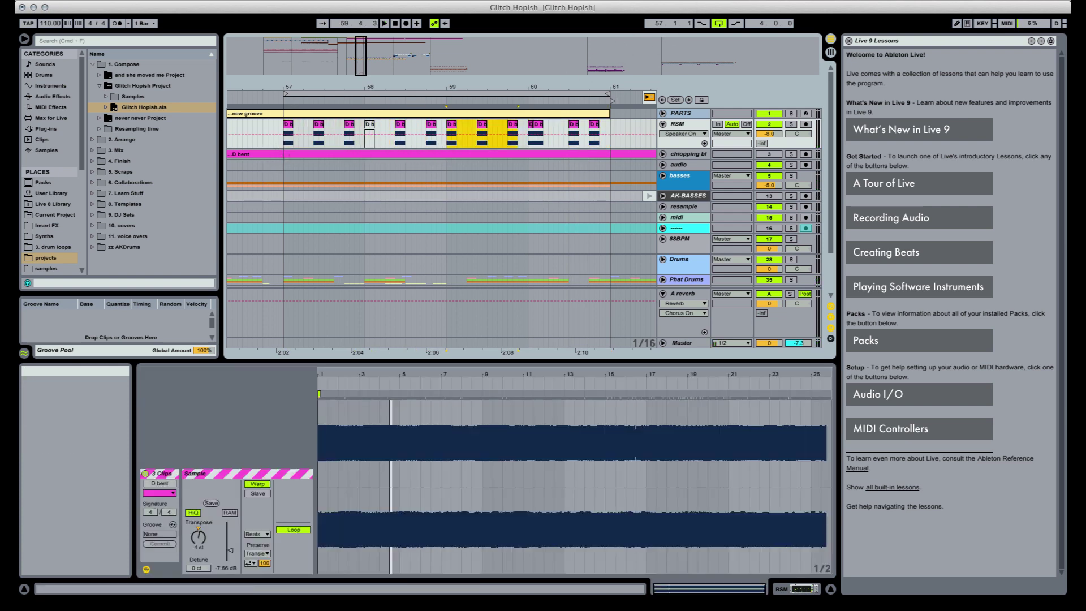
Play the looped RSM bass pattern from bar 57 to check it against the other tracks
click(288, 141)
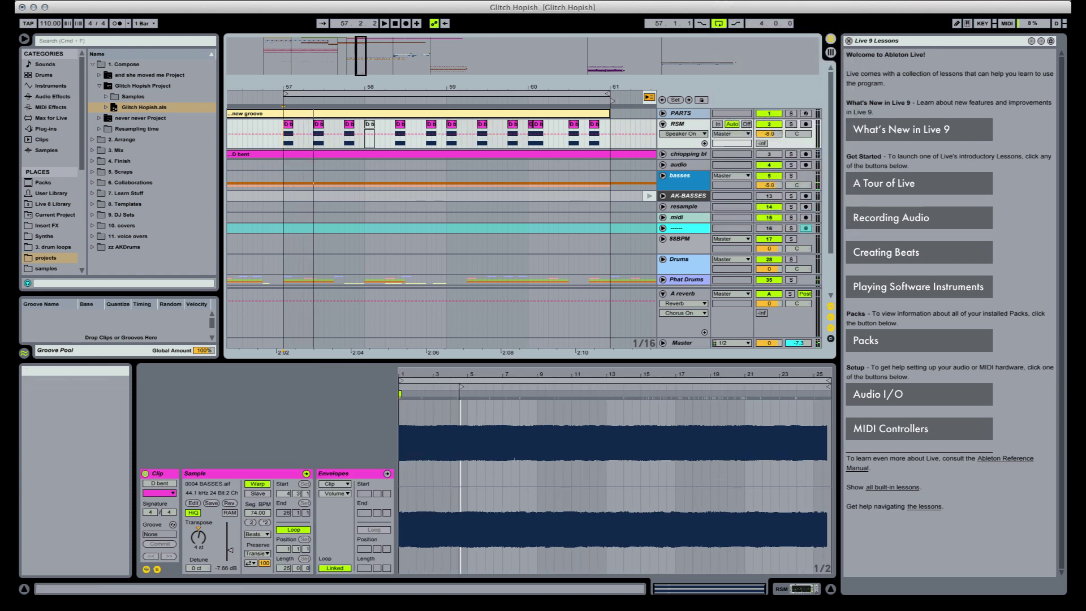
click(721, 2)
click(732, 72)
key(space)
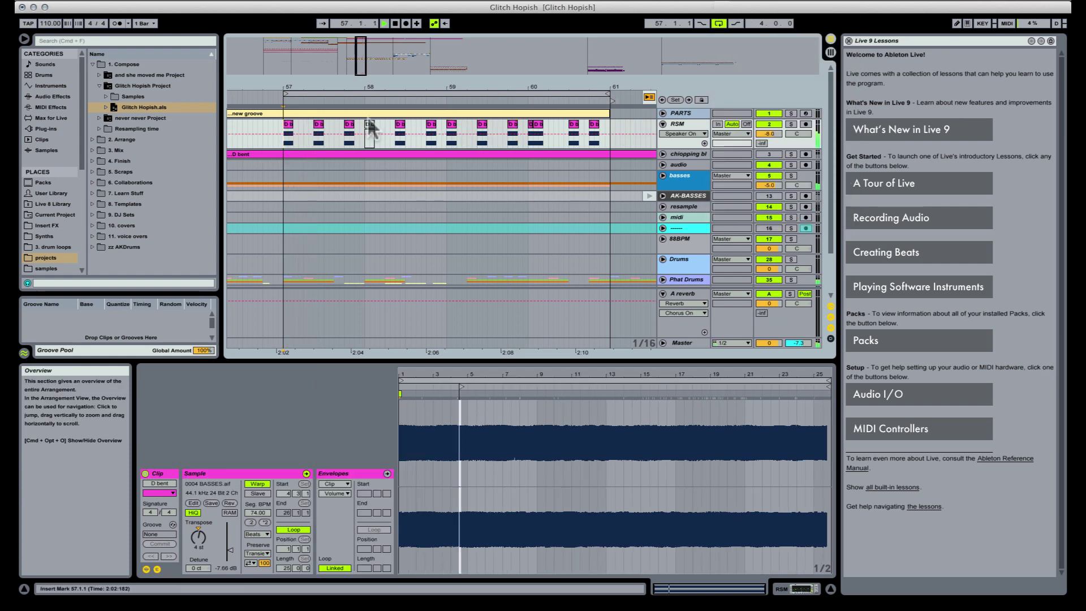
key(space)
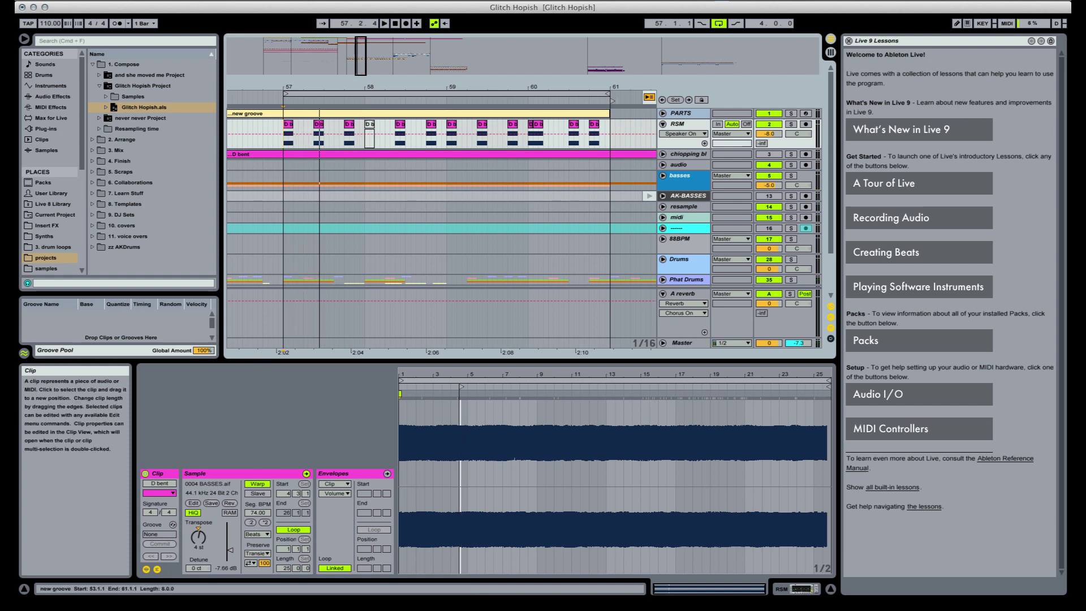
Set the Soundflower (2ch) output to Komplete Audio 6 and play the looped groove from bar 57, toggling the RSM track's solo
click(720, 1)
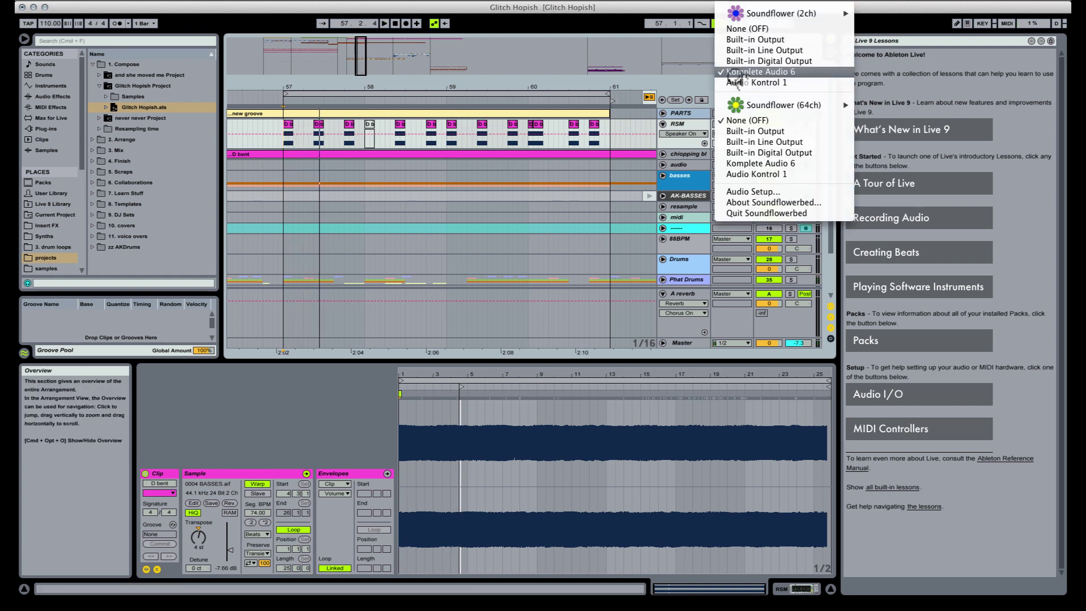
click(728, 71)
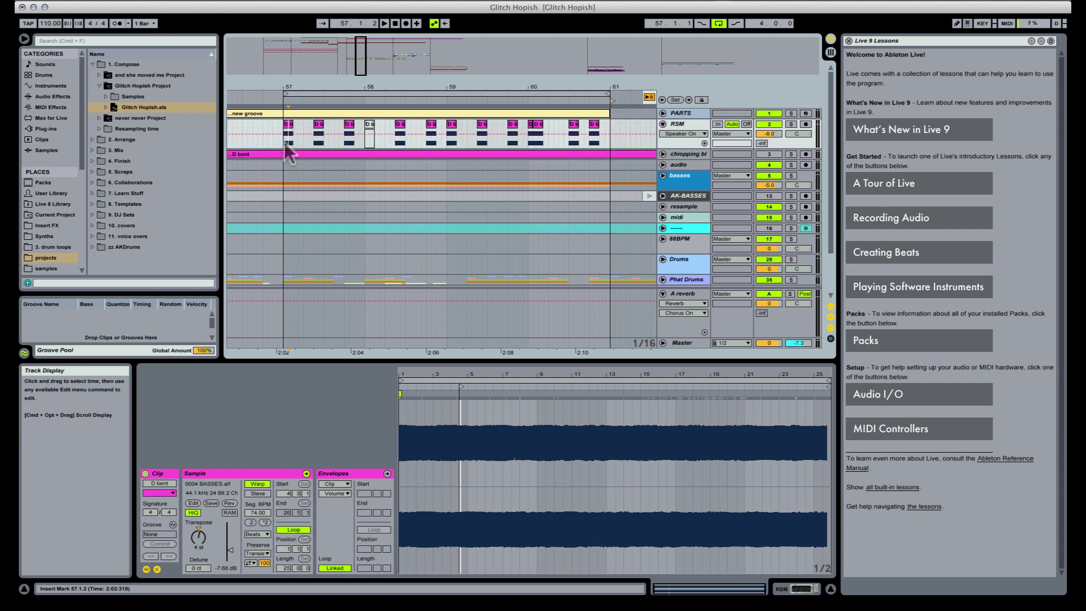
key(space)
click(791, 125)
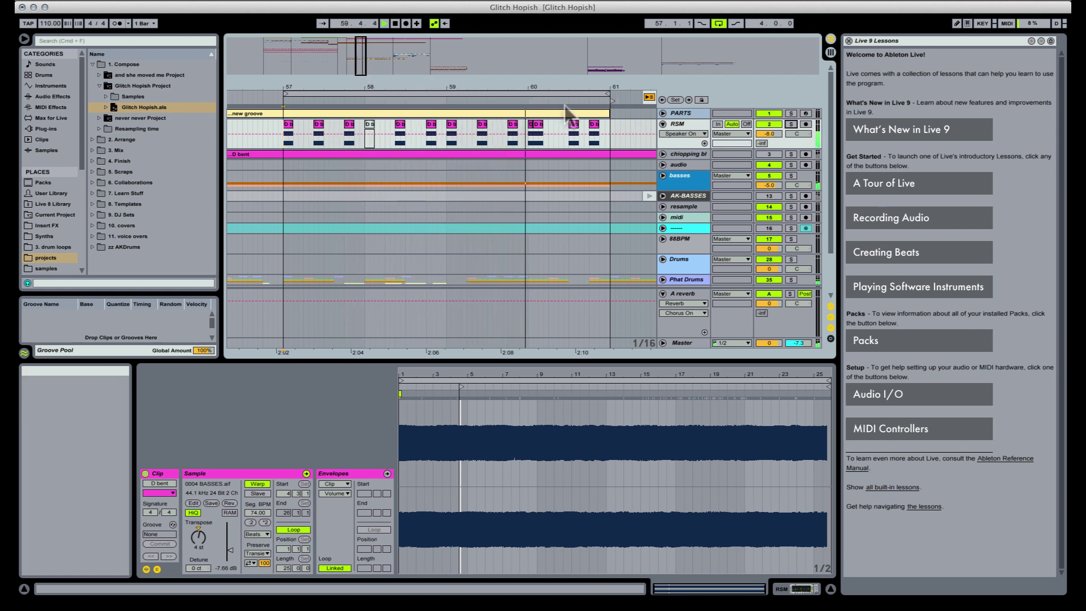
key(space)
Move the sample start of the RSM hit at 57.1.1 to 6.3.1 and audition it
drag(334, 89, 597, 87)
click(430, 126)
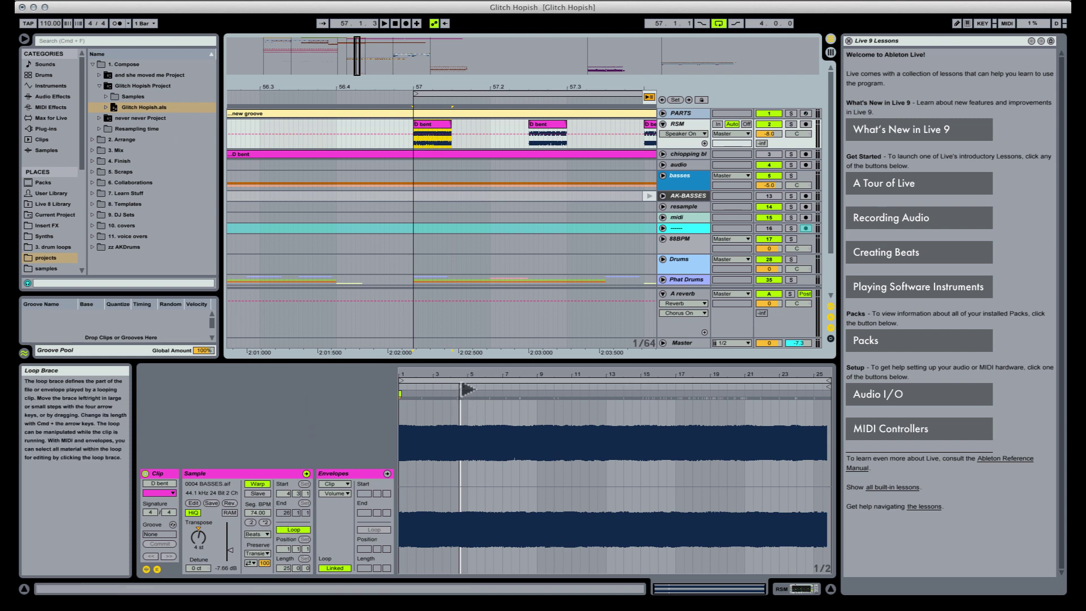
drag(462, 388, 500, 386)
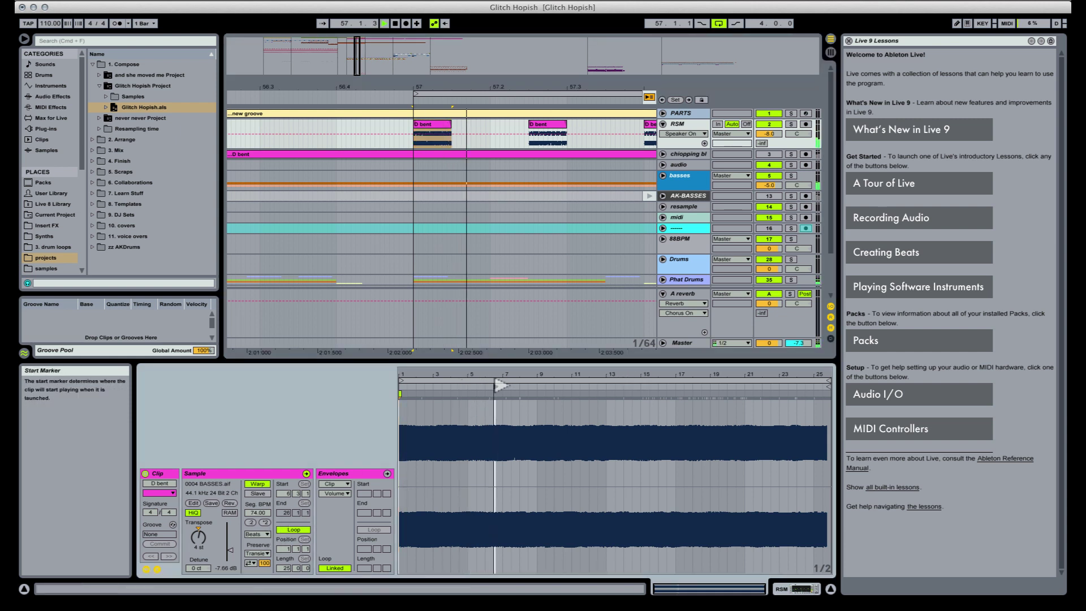
key(space)
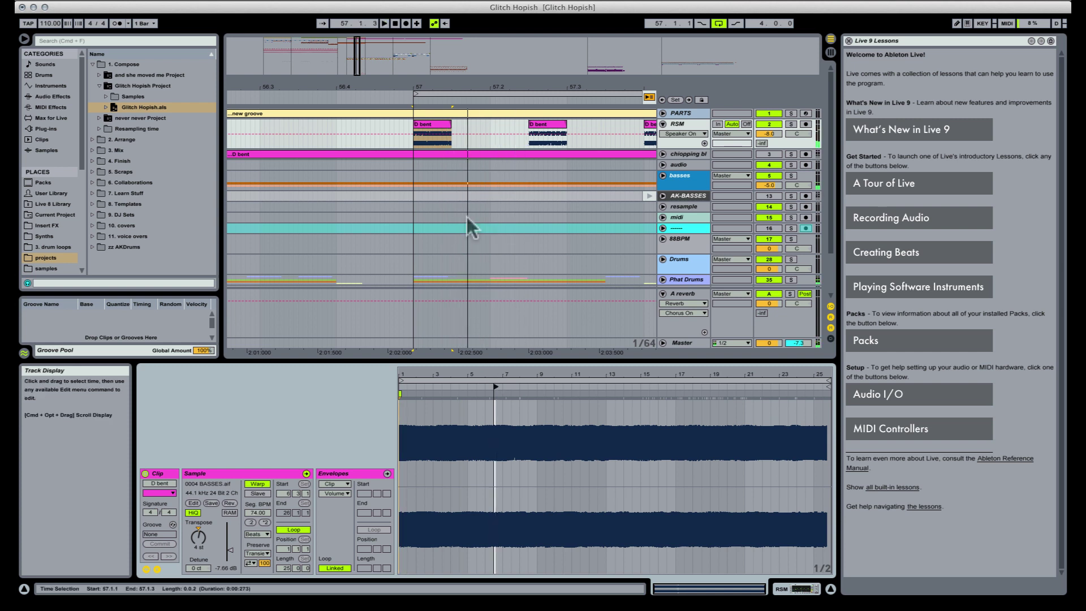
Show the fades on the RSM track, lengthen the fade-out of the hit at 57.1.1 slightly, and replay it
click(432, 142)
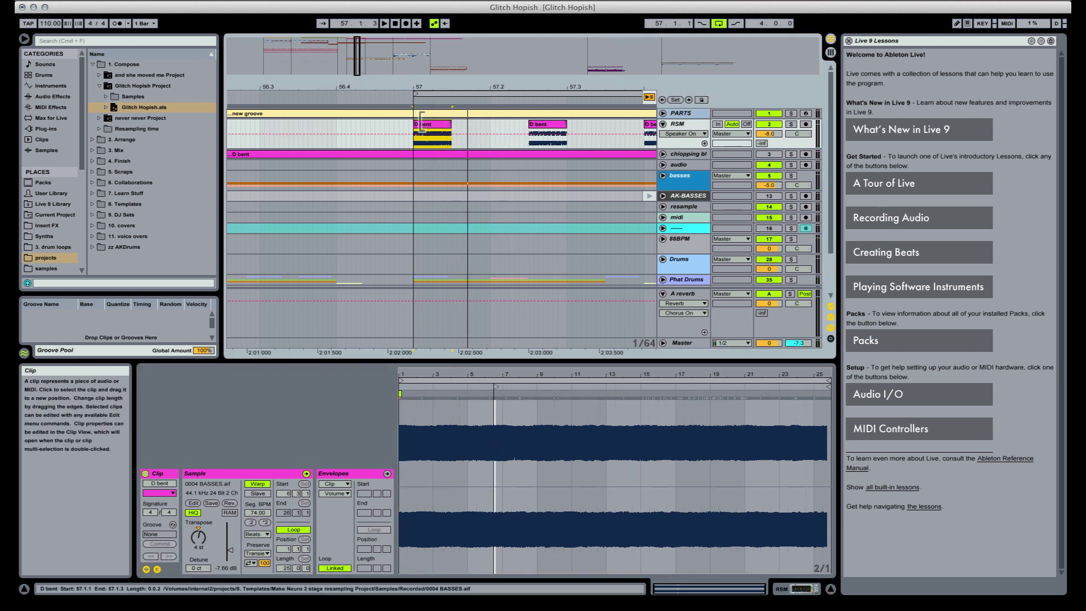
key(alt+super+f)
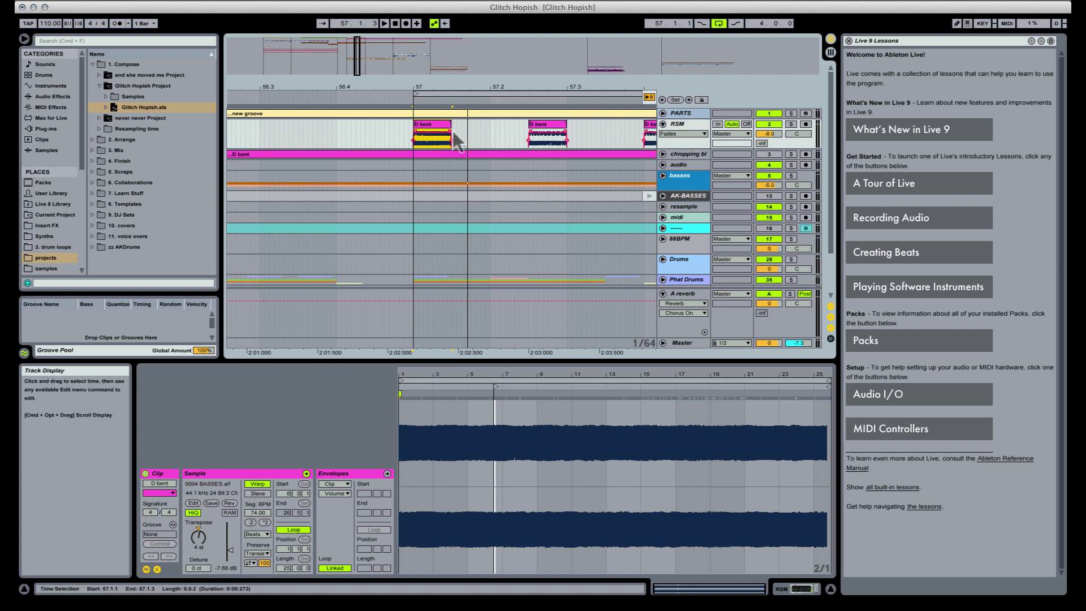
mouse_move(452, 131)
mouse_down()
mouse_move(416, 130)
mouse_move(446, 138)
mouse_up()
key(space)
key(space)
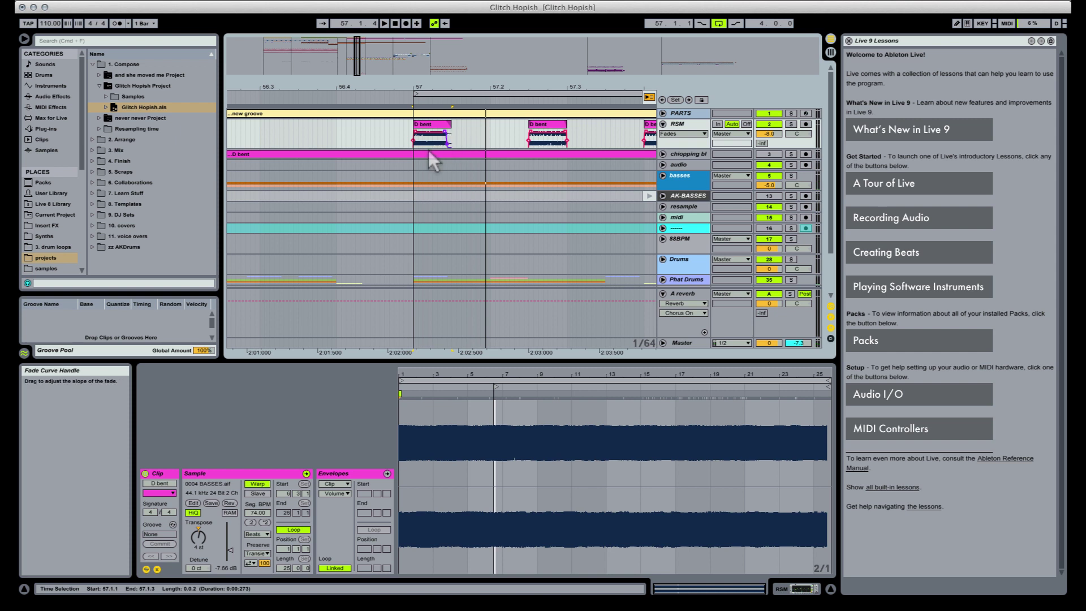
Unfold the basses group and its muteStuff track to expose the percSup notes, and play from 57.1.1 to compare them with the RSM hit
click(664, 176)
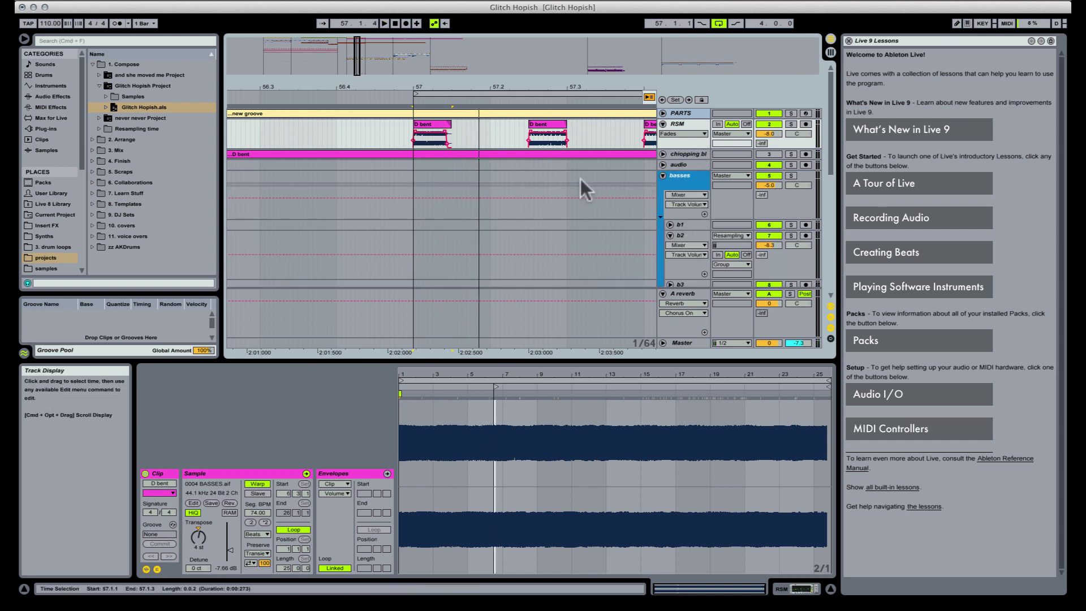
scroll(580, 180, down, 5)
alt+click(670, 169)
scroll(584, 179, up, 5)
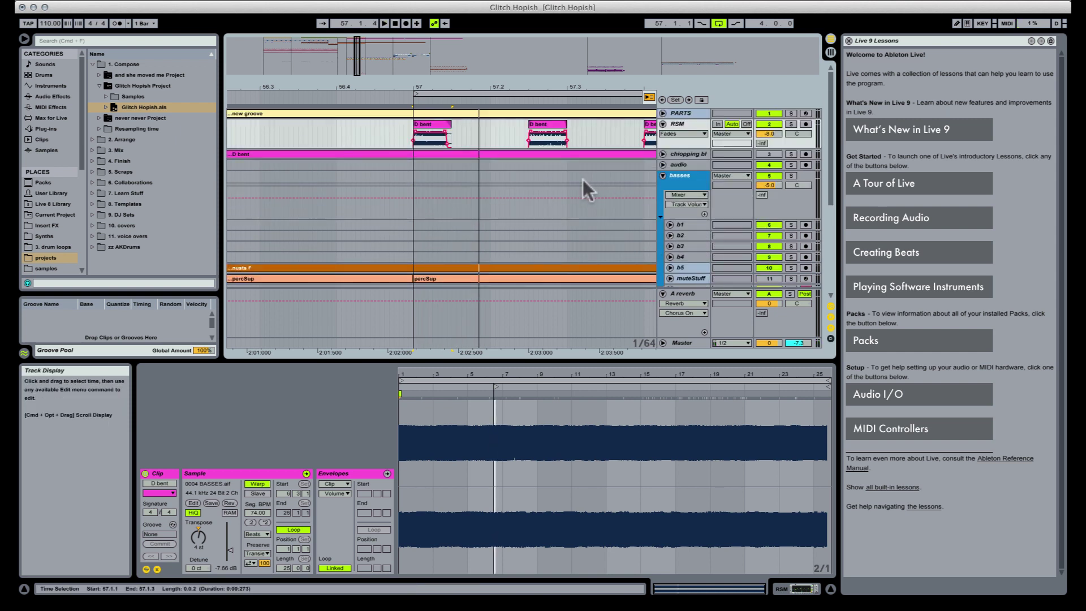
click(670, 278)
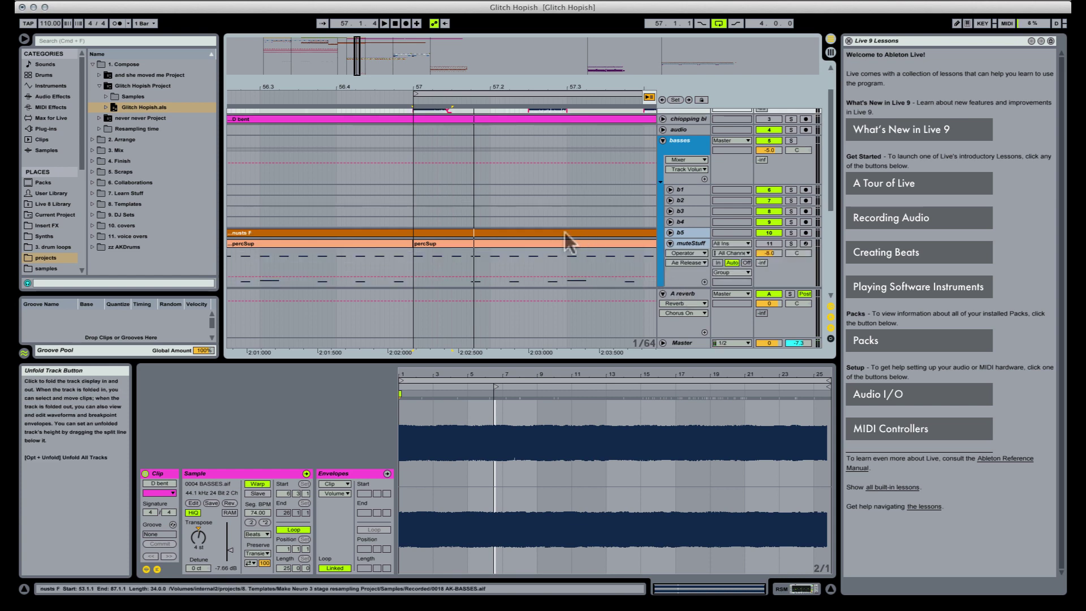
scroll(486, 235, down, 3)
key(space)
key(space)
scroll(440, 229, up, 5)
scroll(449, 228, down, 3)
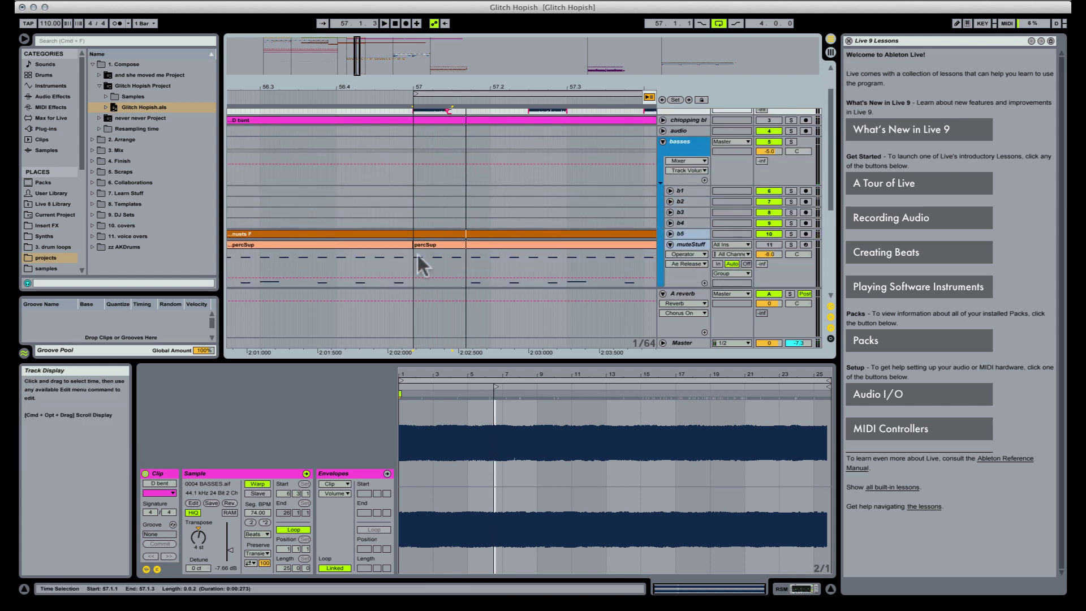
Enlarge the arrangement area, delete the percSup section from 57.1.1 to 57.1.2 on the muteStuff track, and replay the loop start
drag(417, 256, 446, 257)
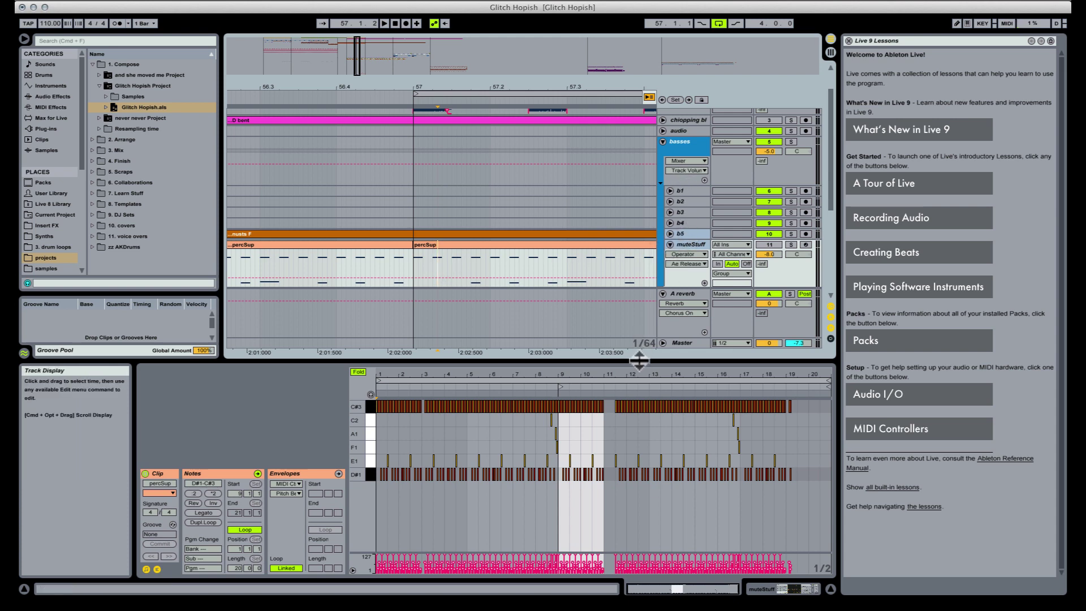
drag(639, 360, 644, 563)
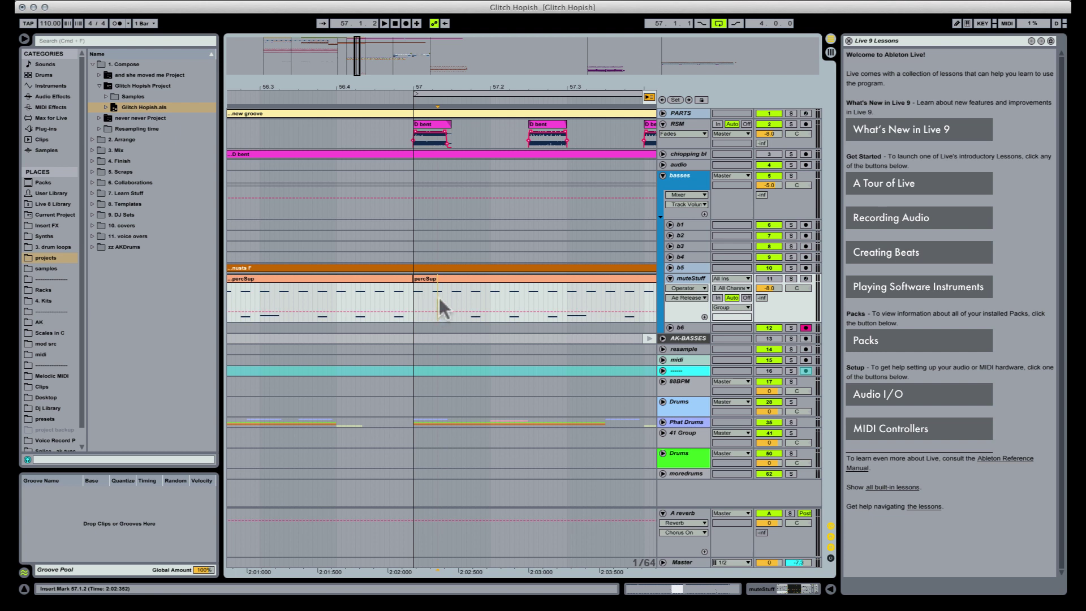
drag(441, 300, 421, 296)
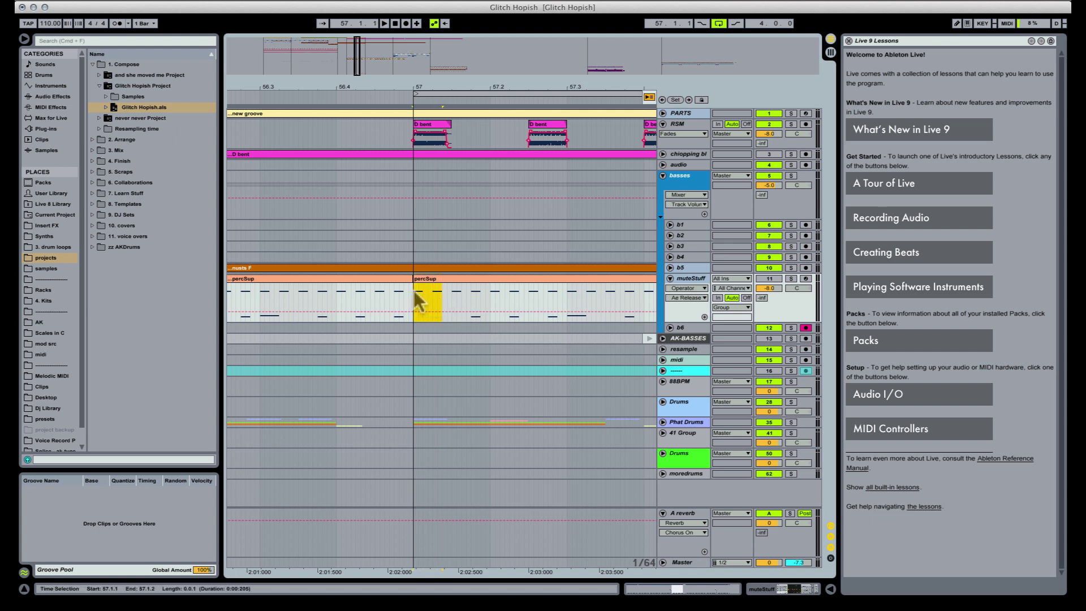
key(Delete)
key(space)
key(space)
key(space)
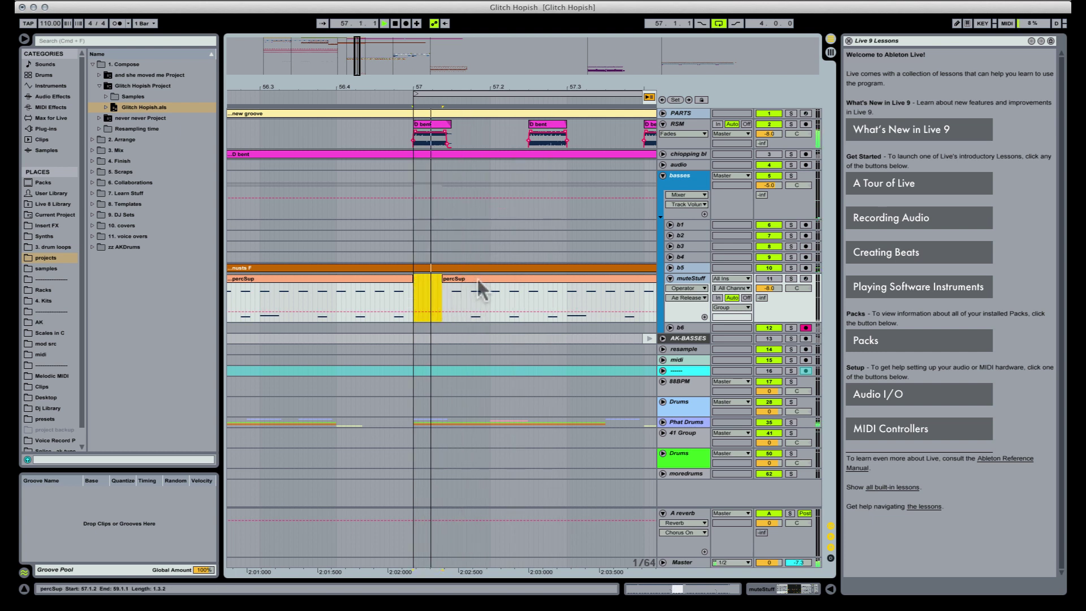
Cut a gap about 0.1 s long in the percSup clip on the muteStuff track, starting at 57.2.3
click(677, 269)
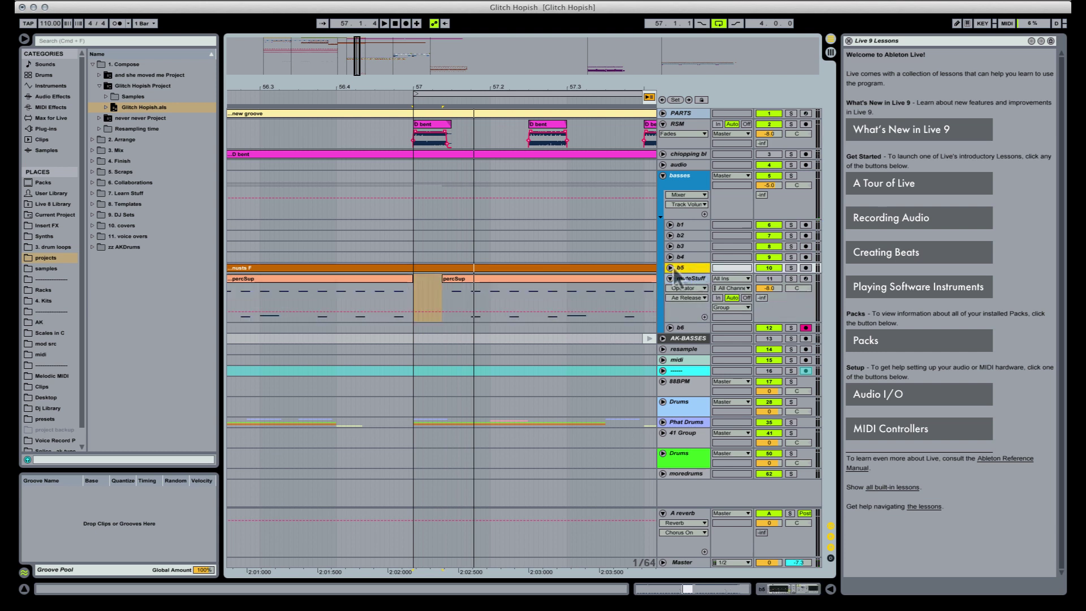
click(535, 297)
key(space)
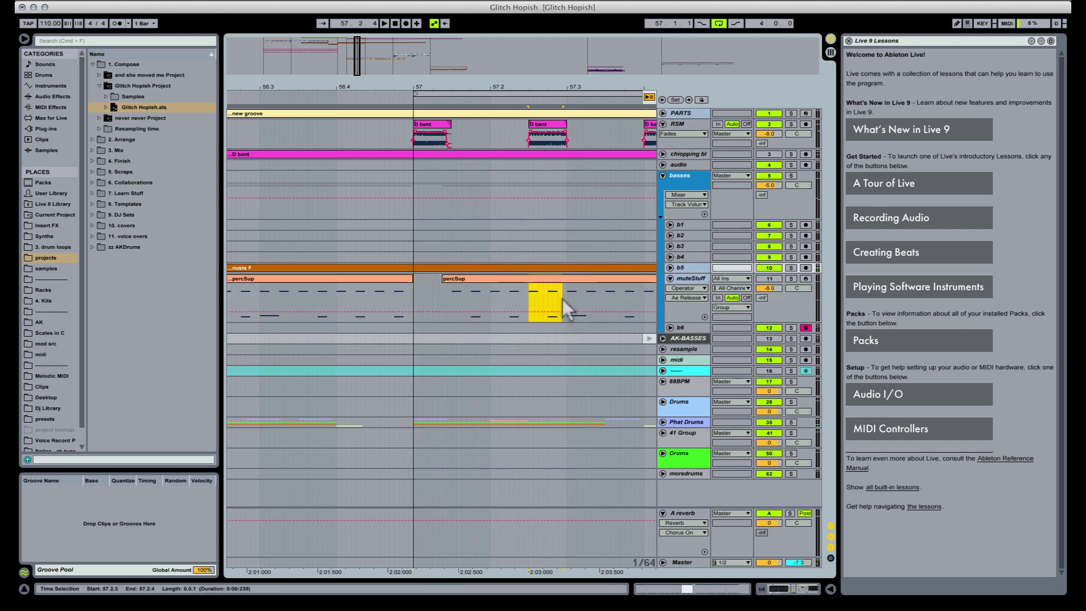
key(super+e)
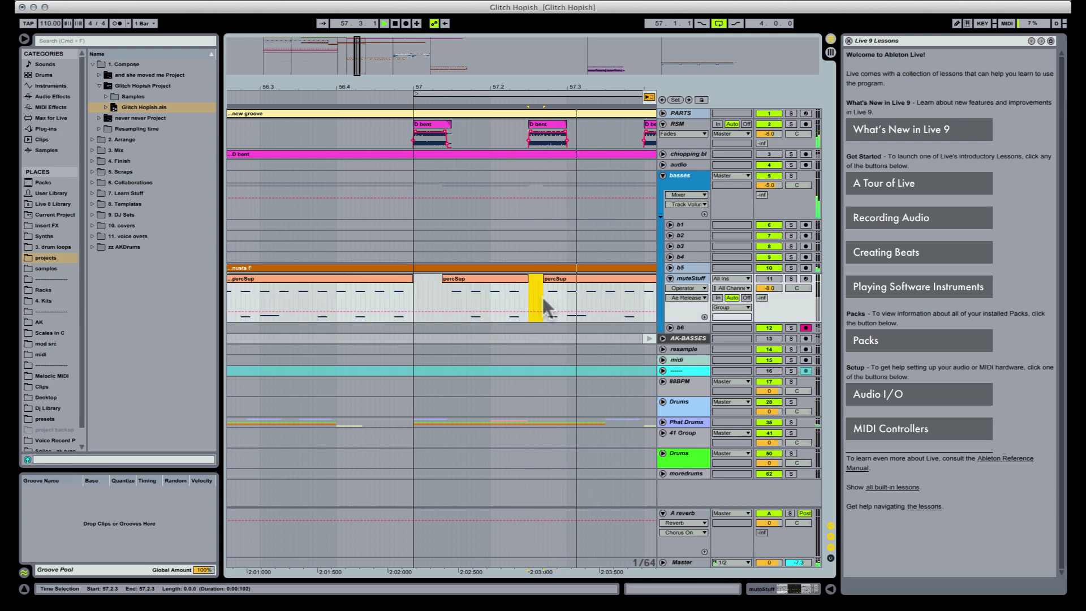
Reopen the clip view for the RSM hit at 57.2.3, move its sample start to 19.1.1, and audition it
click(545, 124)
key(space)
key(space)
key(shift+Tab)
key(space)
key(shift+Tab)
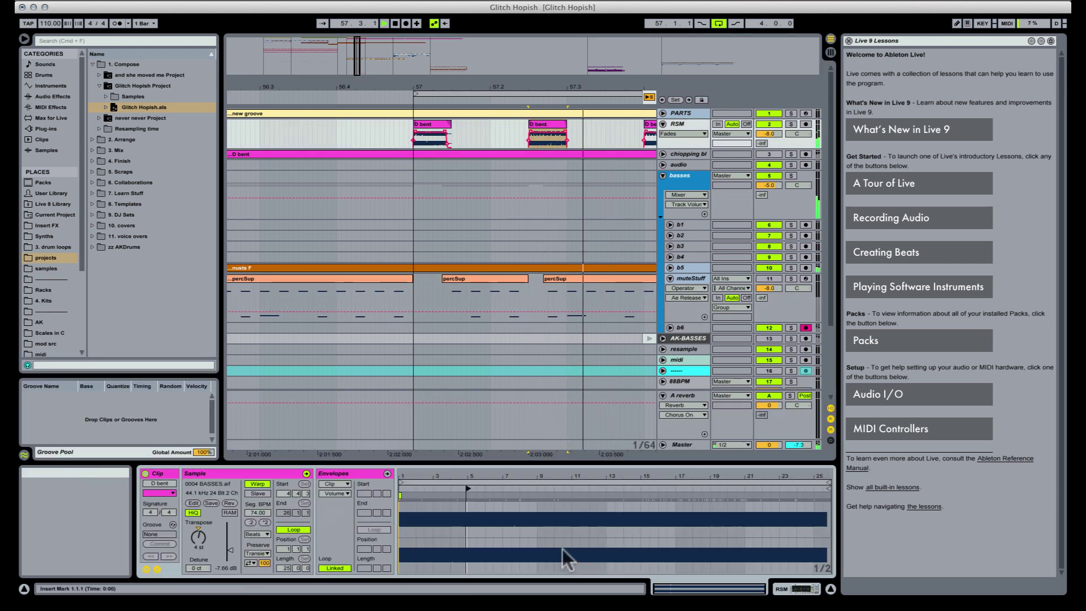
key(space)
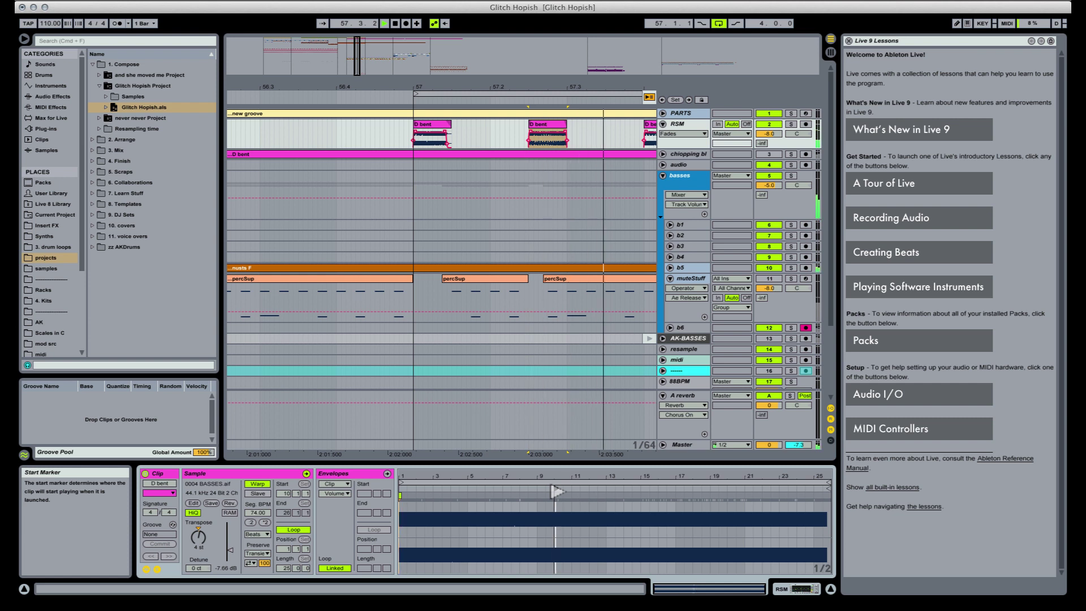
drag(557, 492, 712, 490)
key(space)
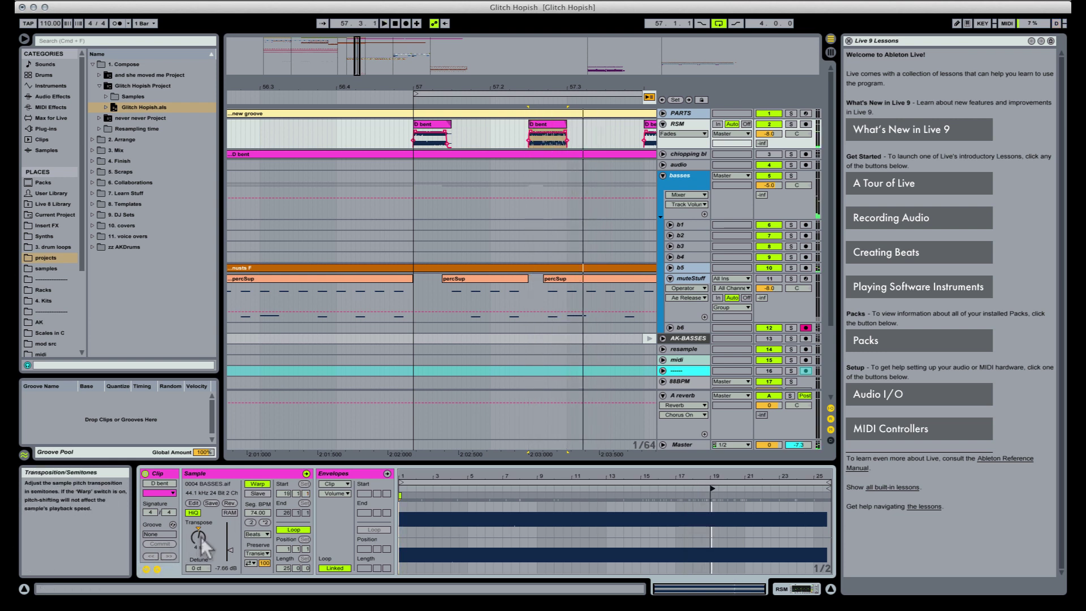
Transpose the RSM hit at 57.2.3 to -8 semitones and turn off its warping
text(-8)
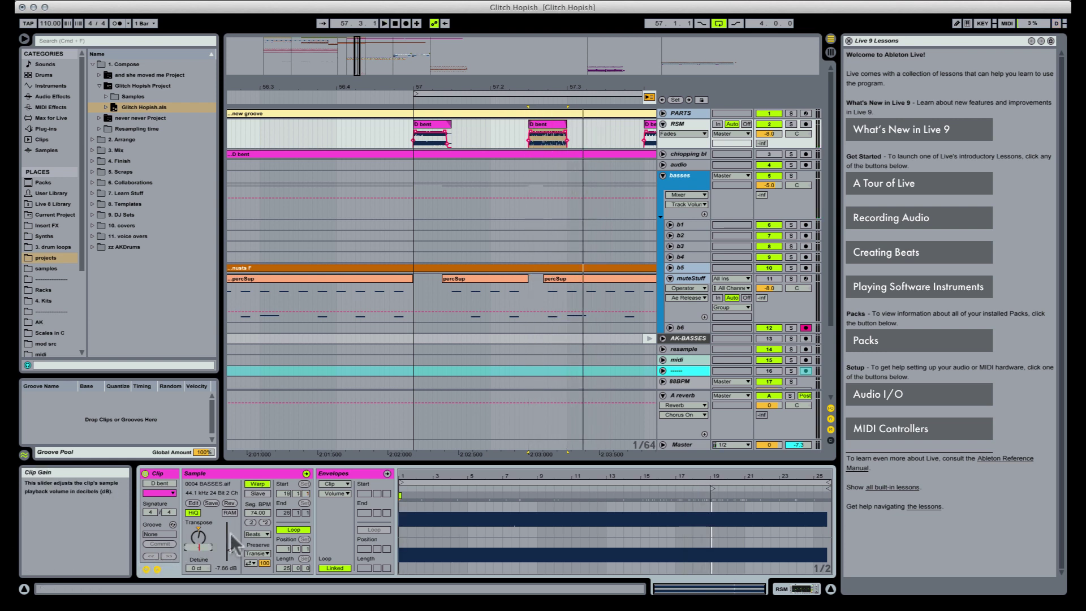
key(Return)
key(space)
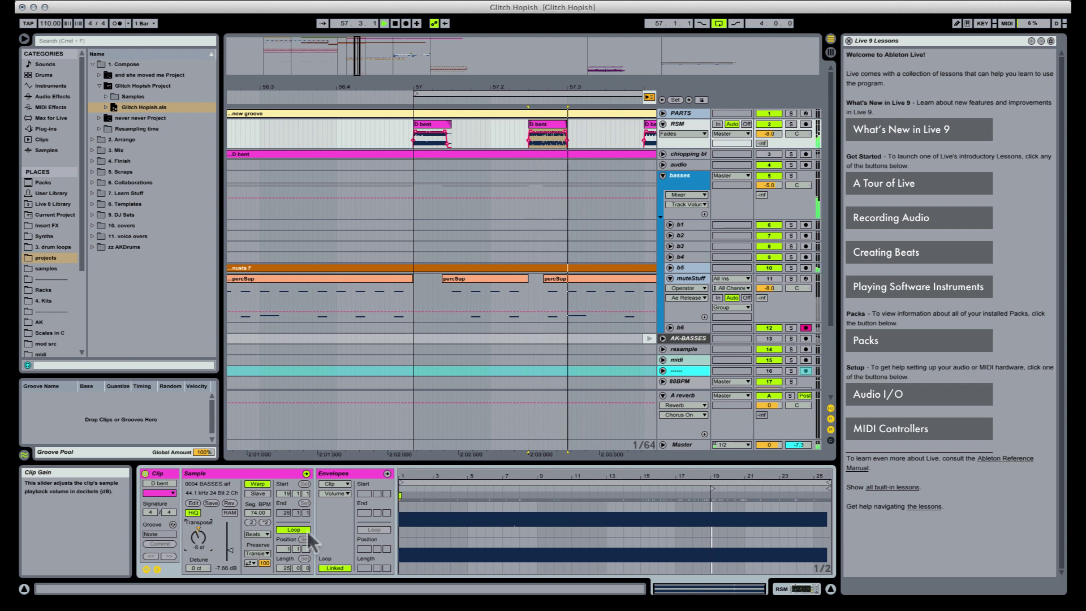
click(258, 484)
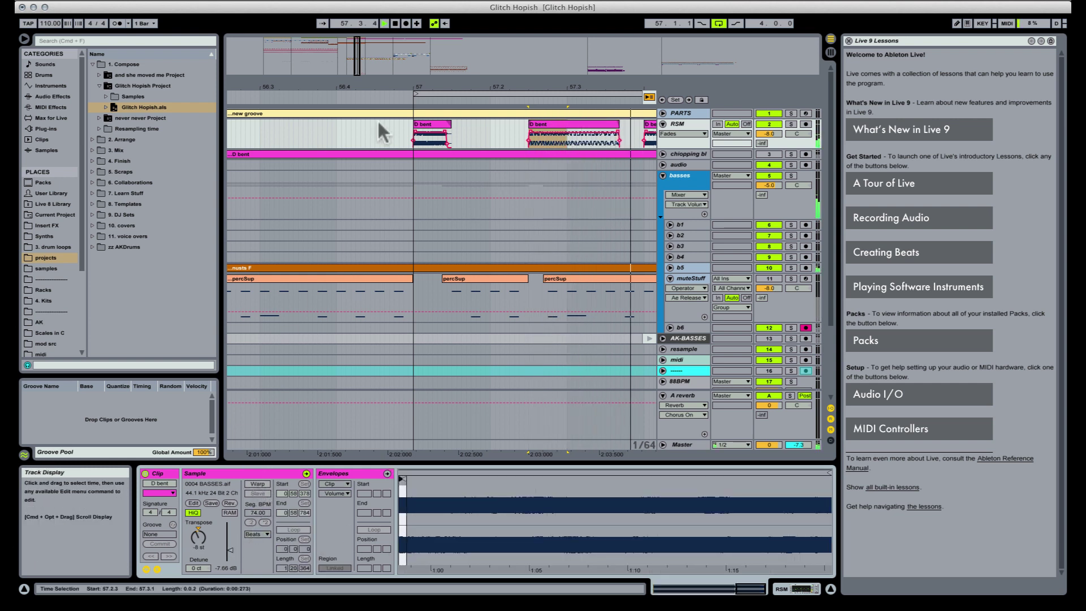
Shorten the RSM hit at 57.2.3 so it ends at 57.2.4, and replay the loop from 57.1.1
click(425, 134)
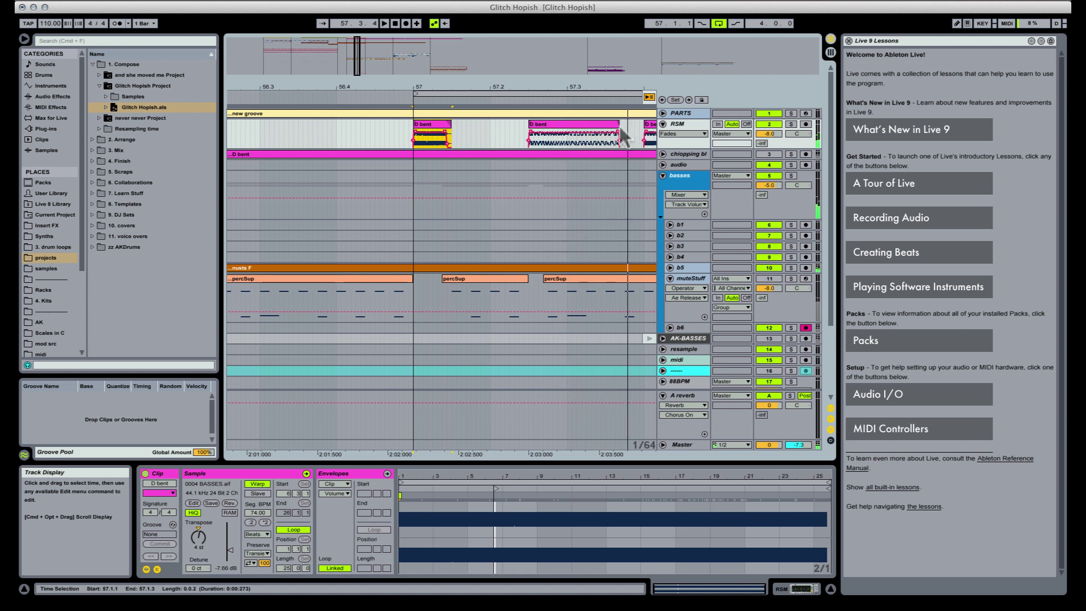
click(540, 120)
drag(543, 116, 548, 120)
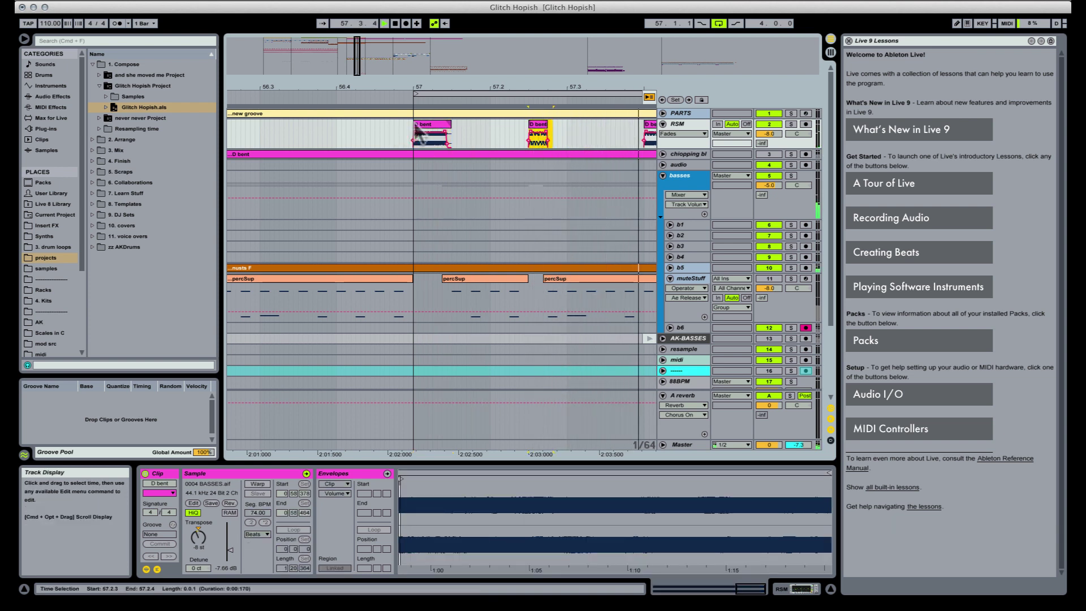
click(423, 127)
click(536, 136)
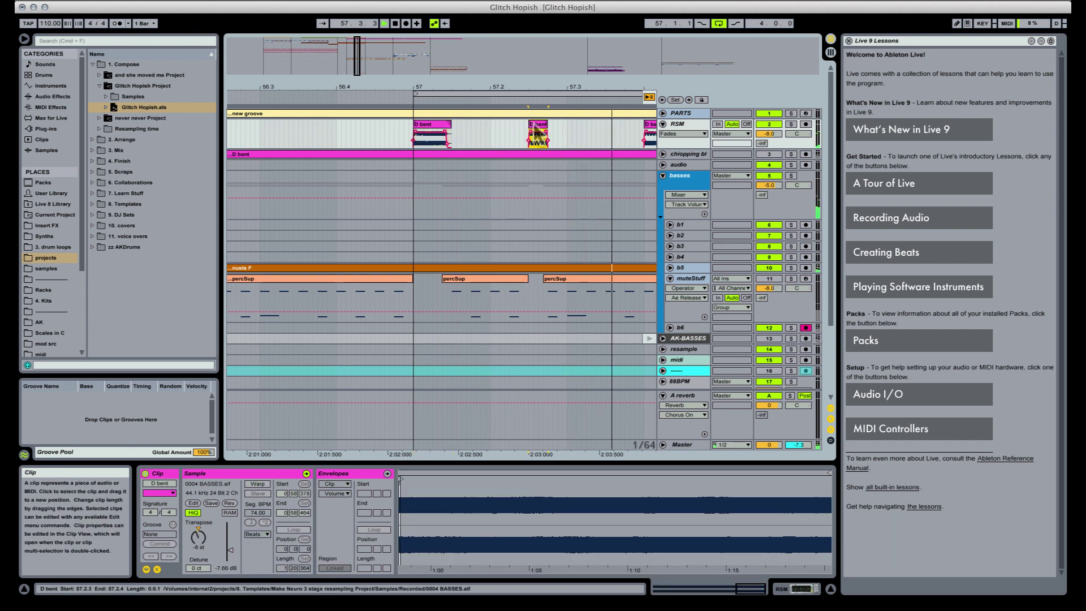
Duplicate the shortened RSM hit from 57.2.3 onto 57.3.1 and replay the loop from 57.1.1
drag(535, 124, 578, 128)
click(428, 122)
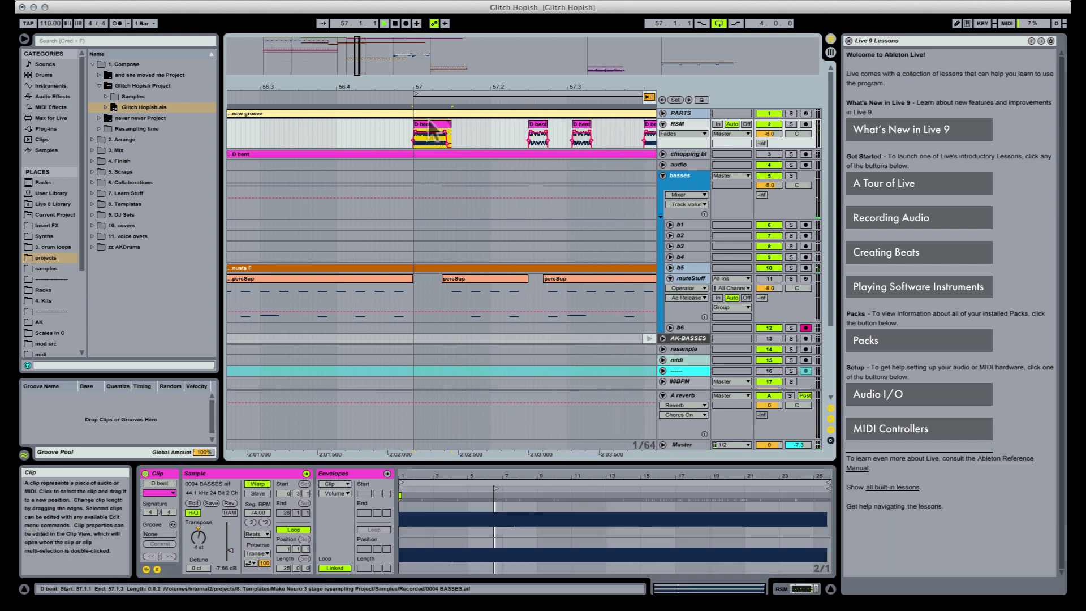
click(583, 136)
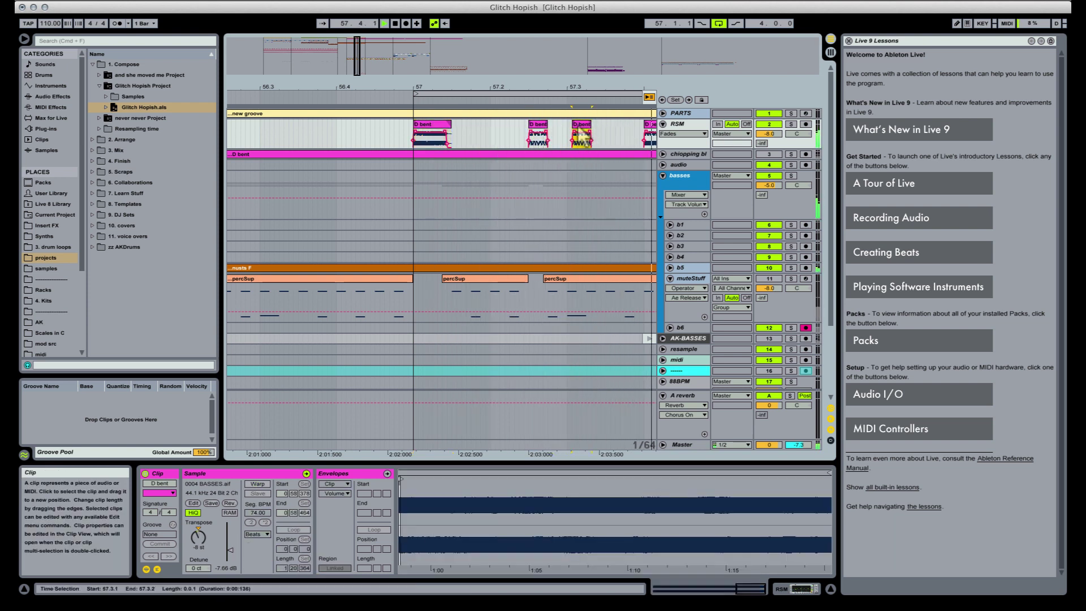
drag(578, 127, 573, 126)
click(421, 124)
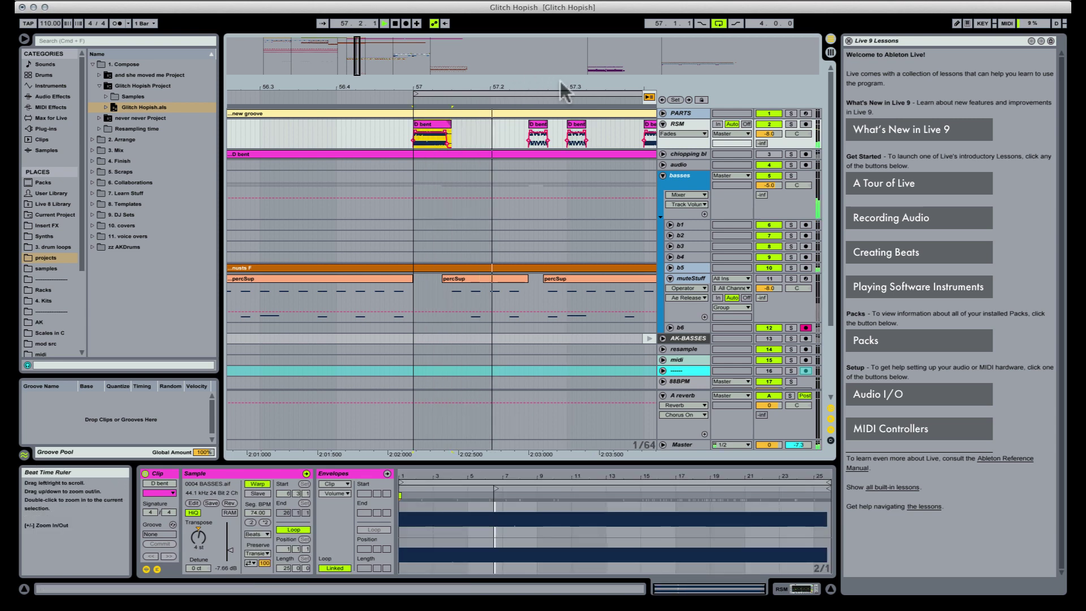
Adjust the transposition of the RSM hit at 57.3.1, trim it to about half its length, and replay from 57.1.1
drag(571, 91, 476, 92)
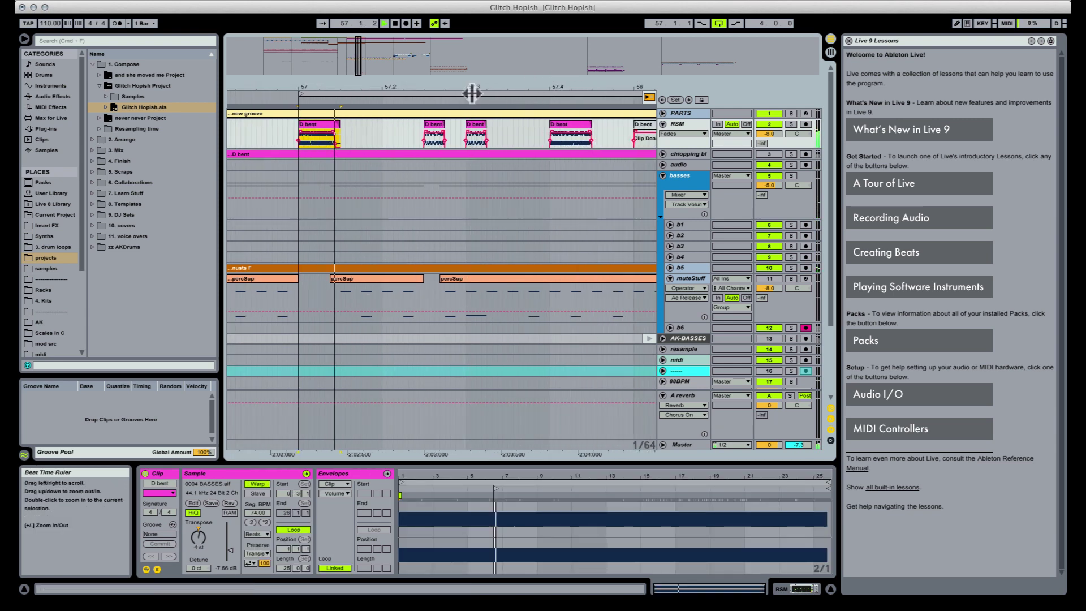
click(480, 133)
key(space)
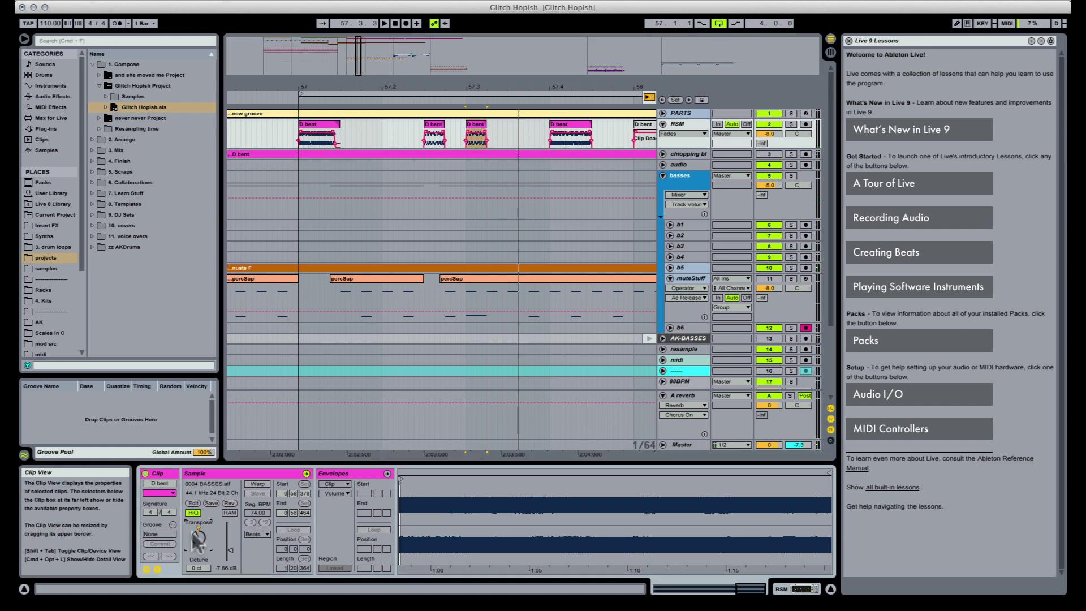
click(314, 125)
key(space)
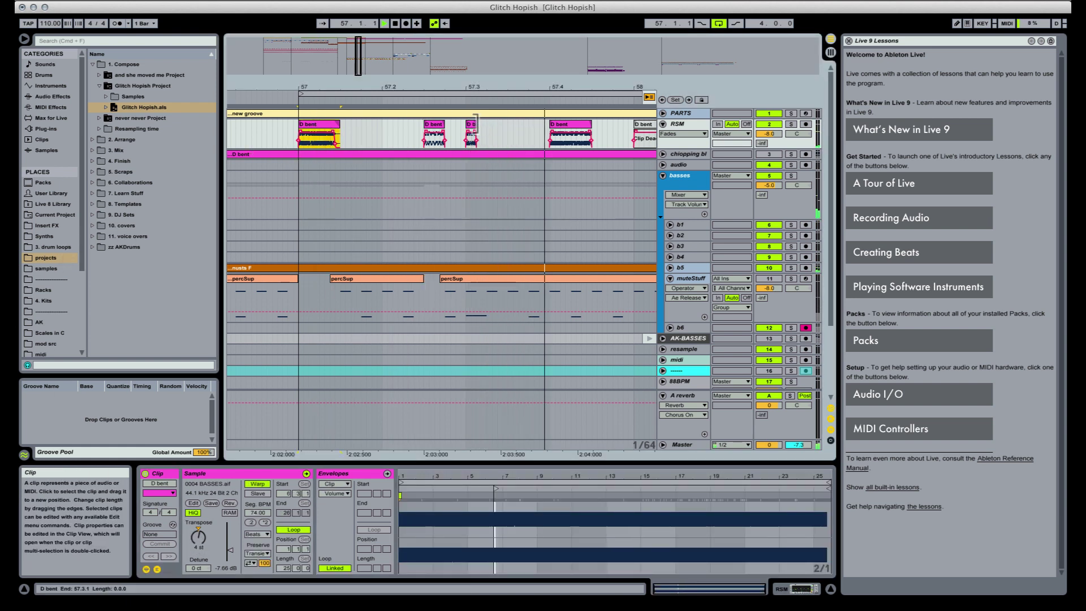
Lengthen the RSM hit at 57.3.1 and shift its sample end and start markers to a point just after 1:02
click(476, 122)
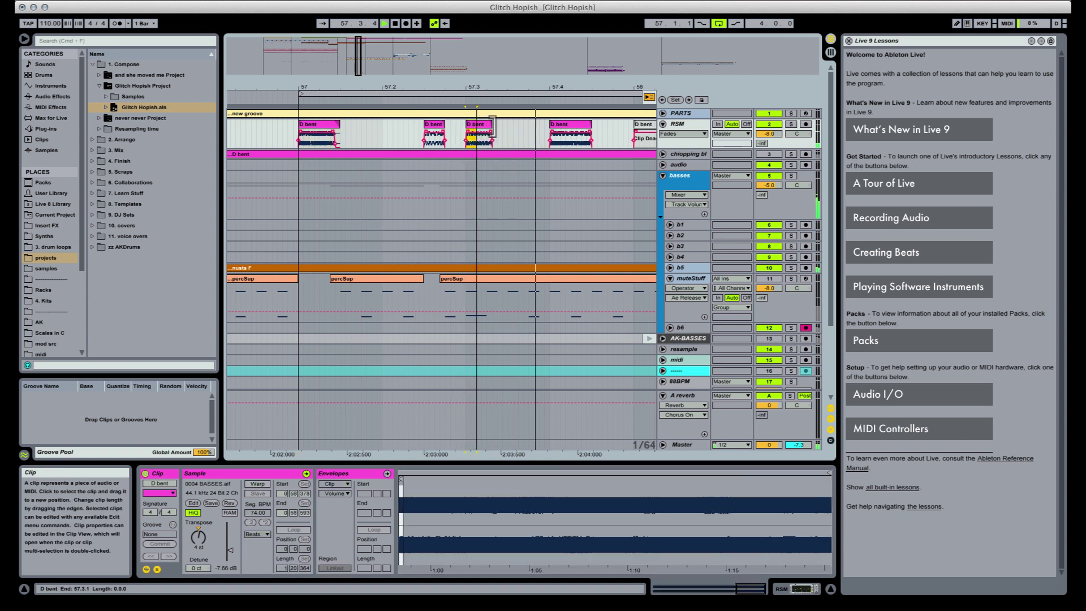
drag(492, 125, 522, 120)
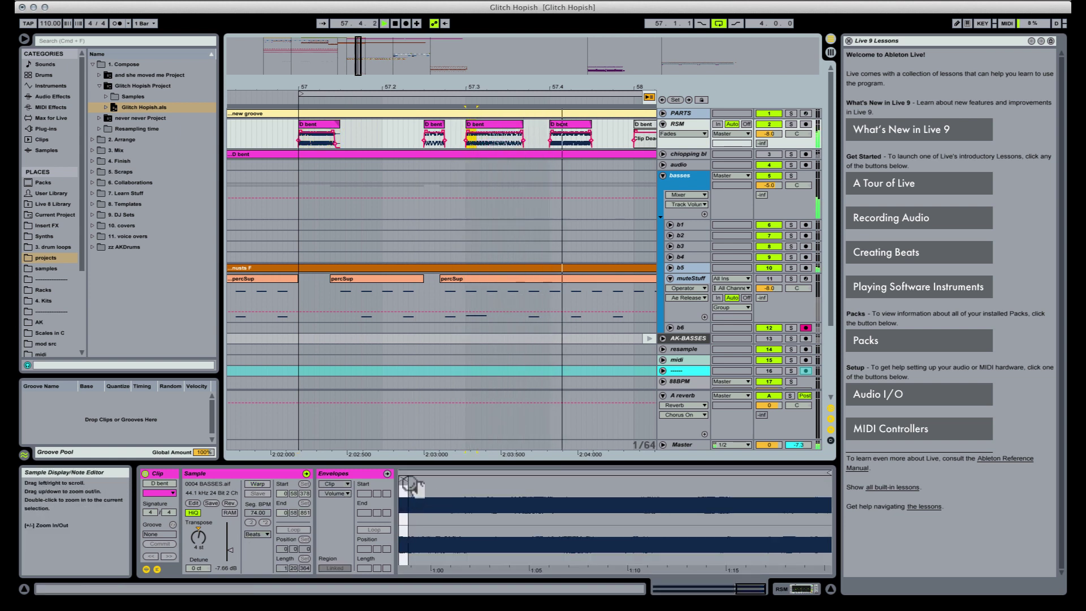
drag(403, 479, 480, 477)
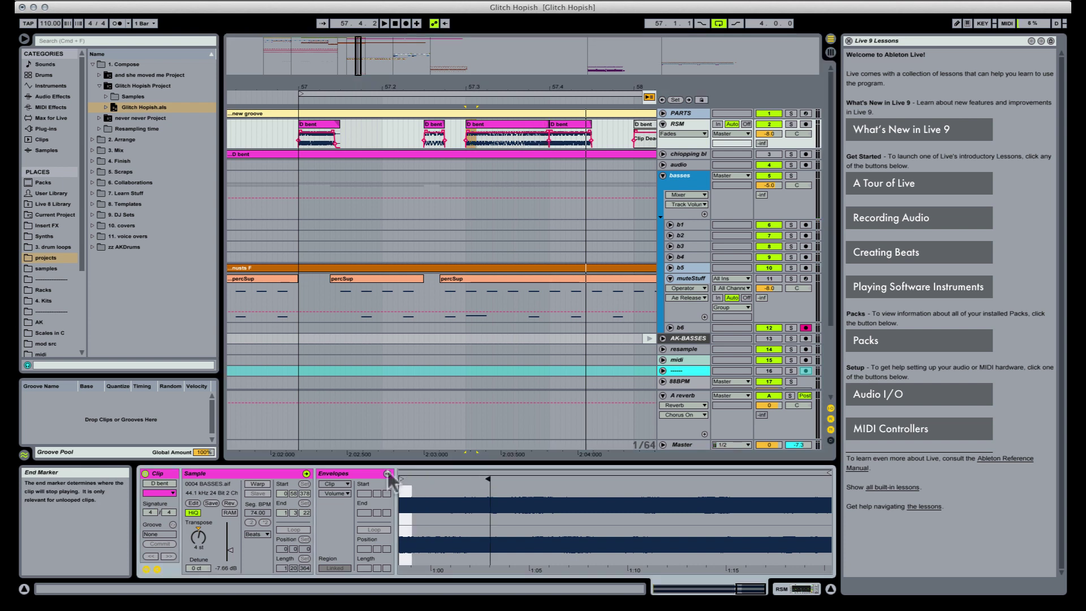
drag(403, 479, 478, 480)
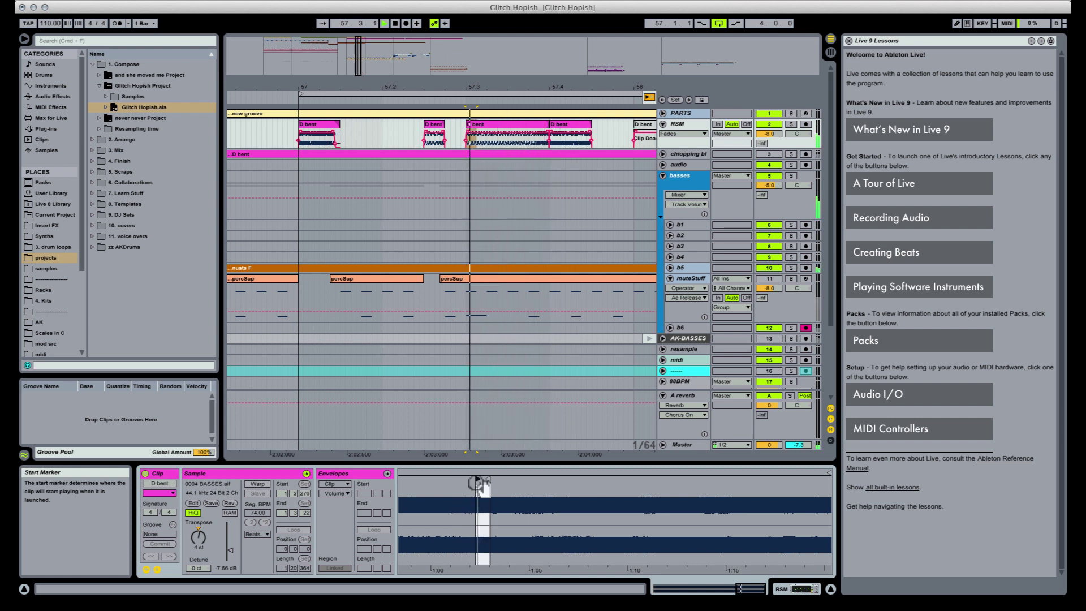
Trim the RSM hit at 57.3.1 to about half a beat with a fade-out, auditioning between adjustments
click(536, 142)
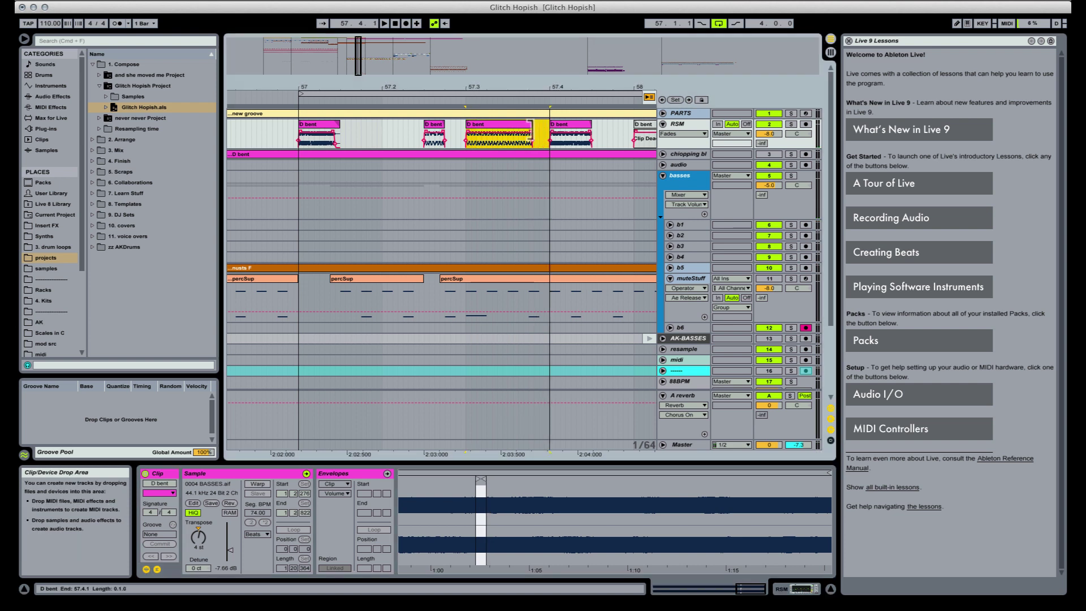
drag(532, 134, 391, 124)
key(space)
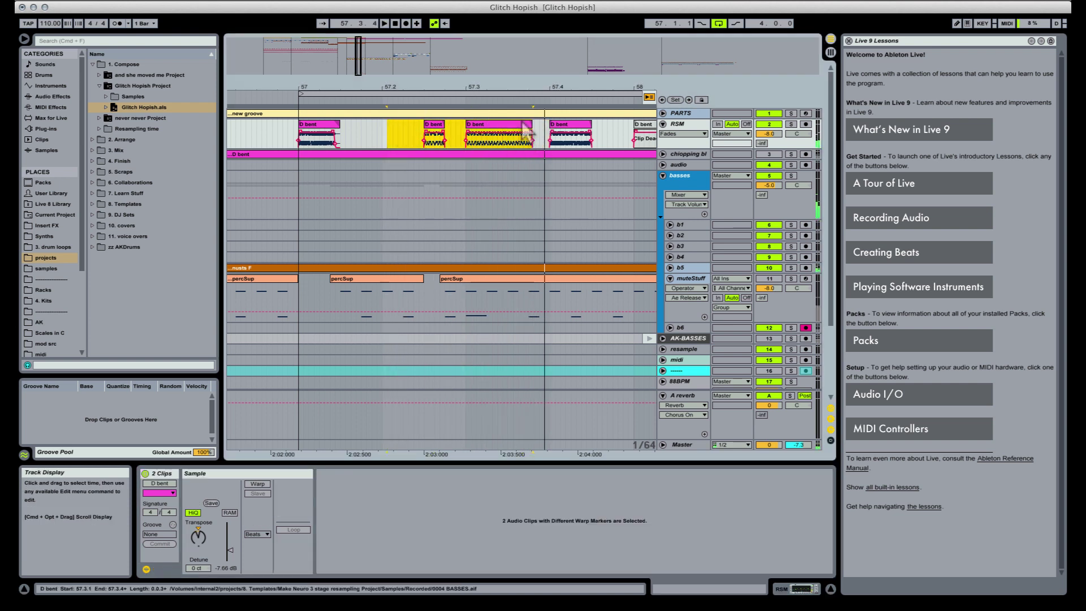
key(space)
click(531, 123)
key(space)
drag(532, 127, 500, 134)
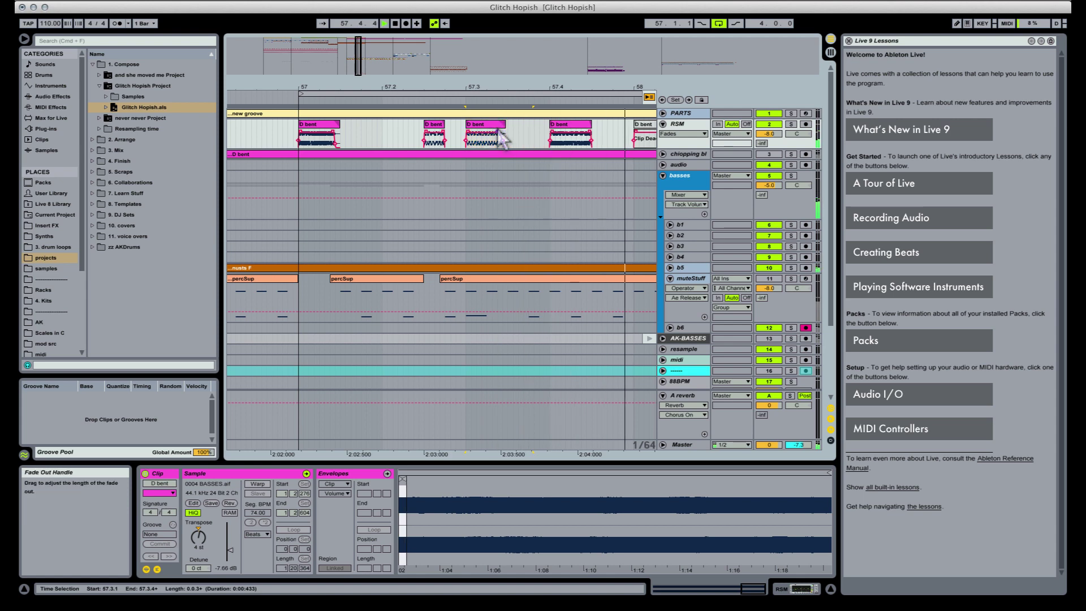
Delete the percSup section on the muteStuff track from 57.3.1 to 57.3.2, and replay the loop from 57.1.1
key(space)
click(467, 294)
drag(466, 293, 486, 295)
key(Delete)
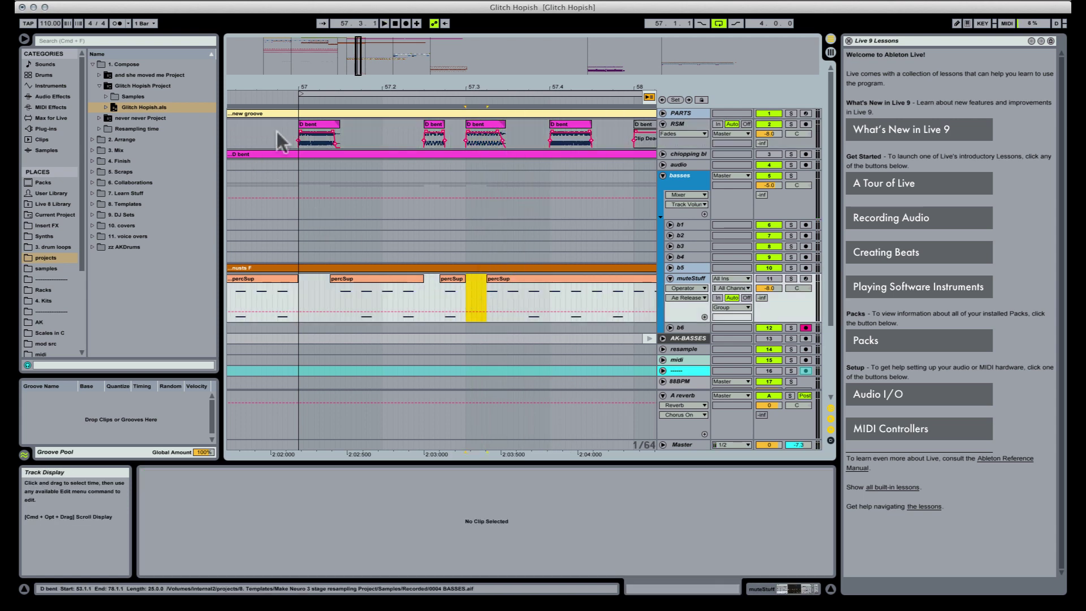
click(315, 124)
key(space)
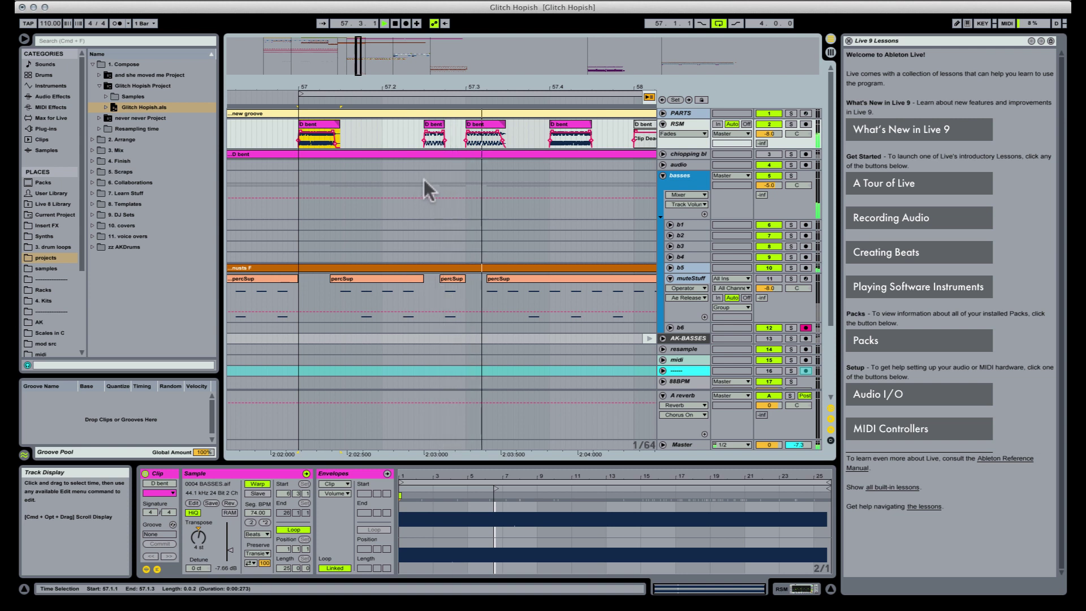
Turn off warping for the RSM hit at 57.4.1 and audition it
click(570, 124)
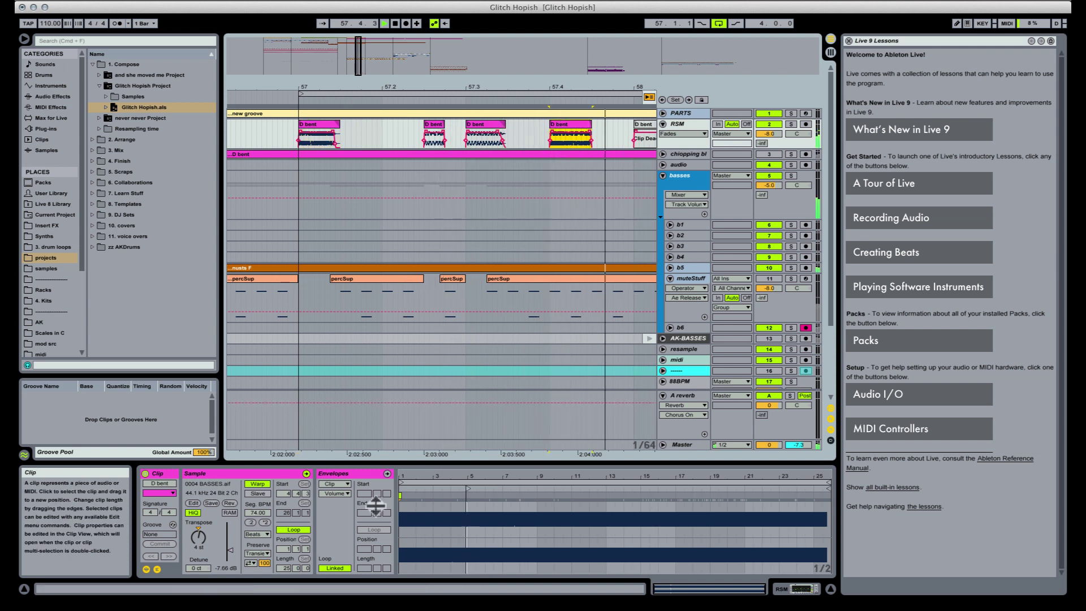
key(space)
key(space)
click(262, 476)
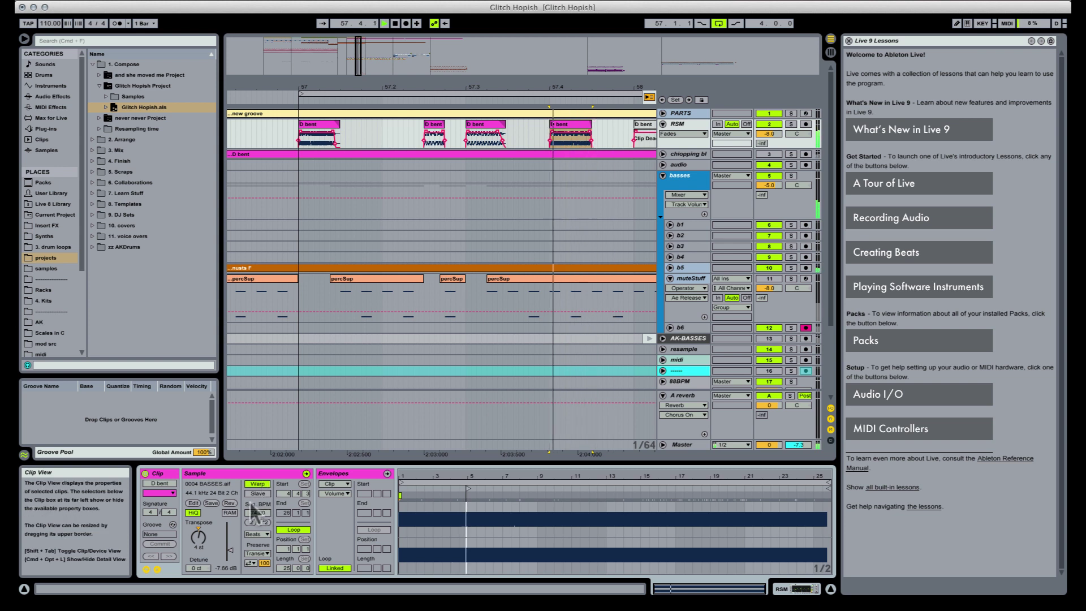
click(258, 484)
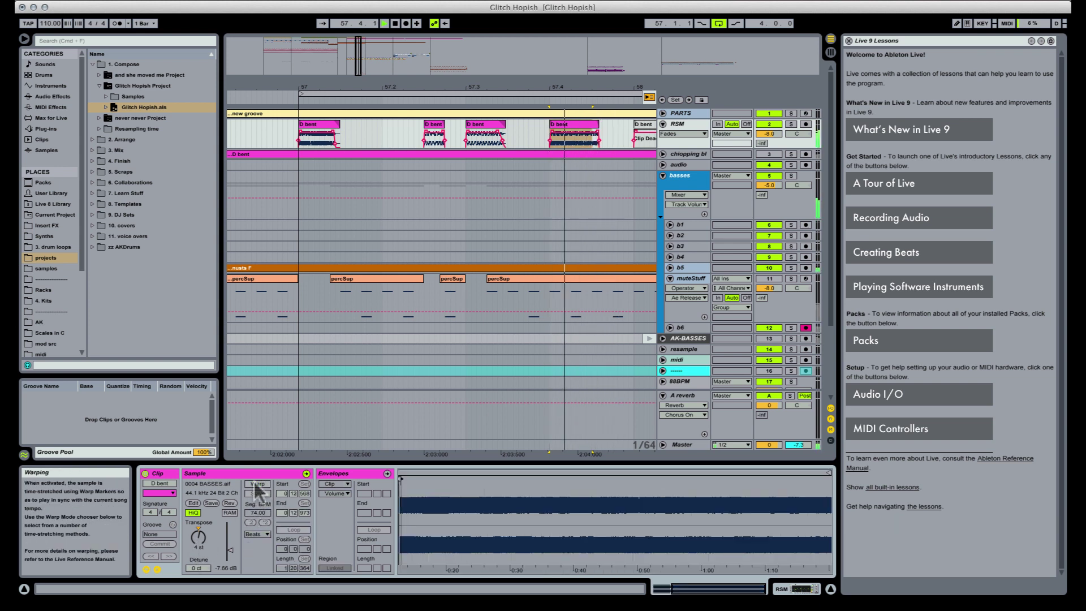
key(space)
key(space)
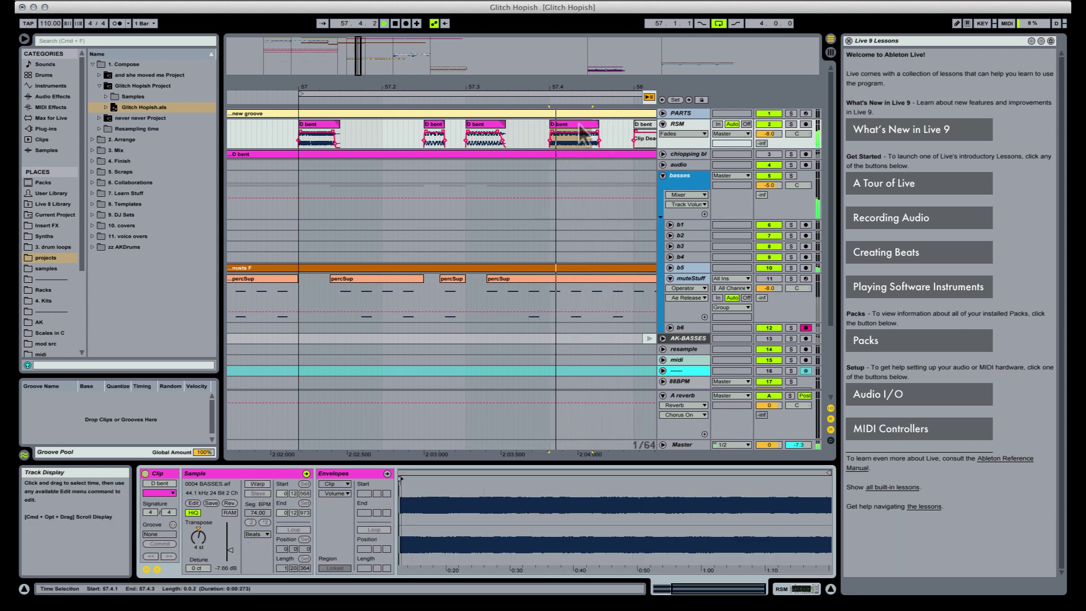
click(574, 124)
key(space)
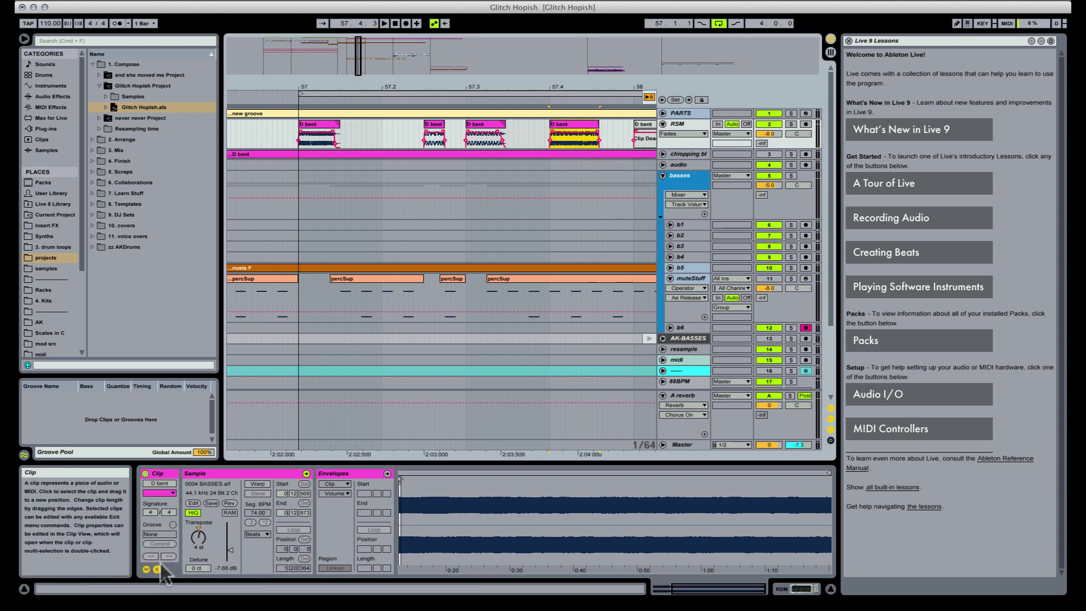
Transpose the RSM hit at 57.4.1 to -8 semitones and audition it
click(196, 537)
text(-8)
key(Return)
key(space)
key(space)
key(space)
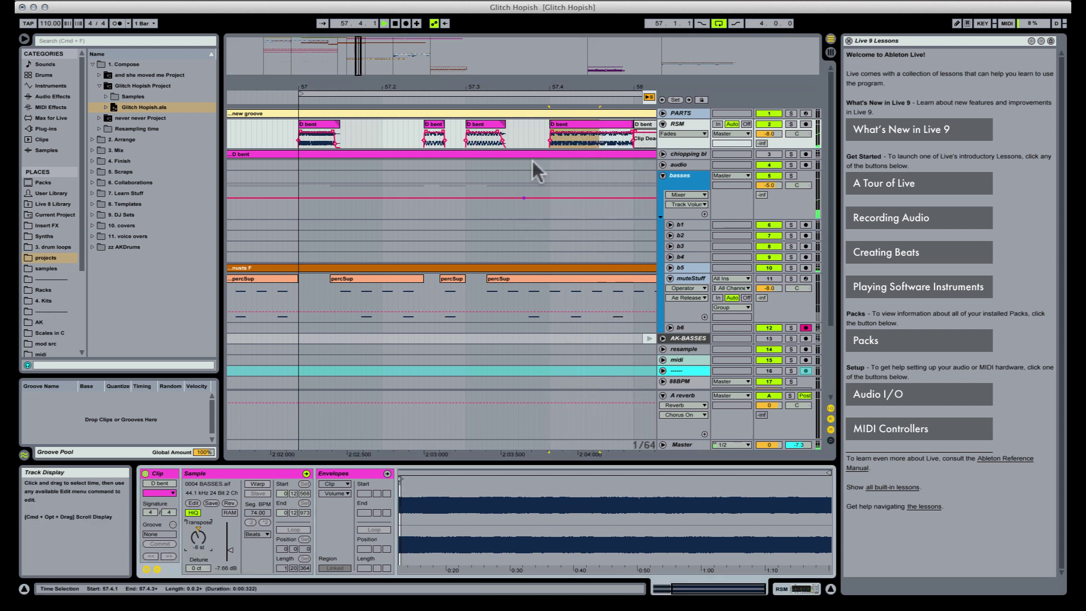
key(space)
Try a long fade-in on the RSM hit at 57.4.1, and shorten the clip to end just after 57.4.3
drag(551, 131, 601, 130)
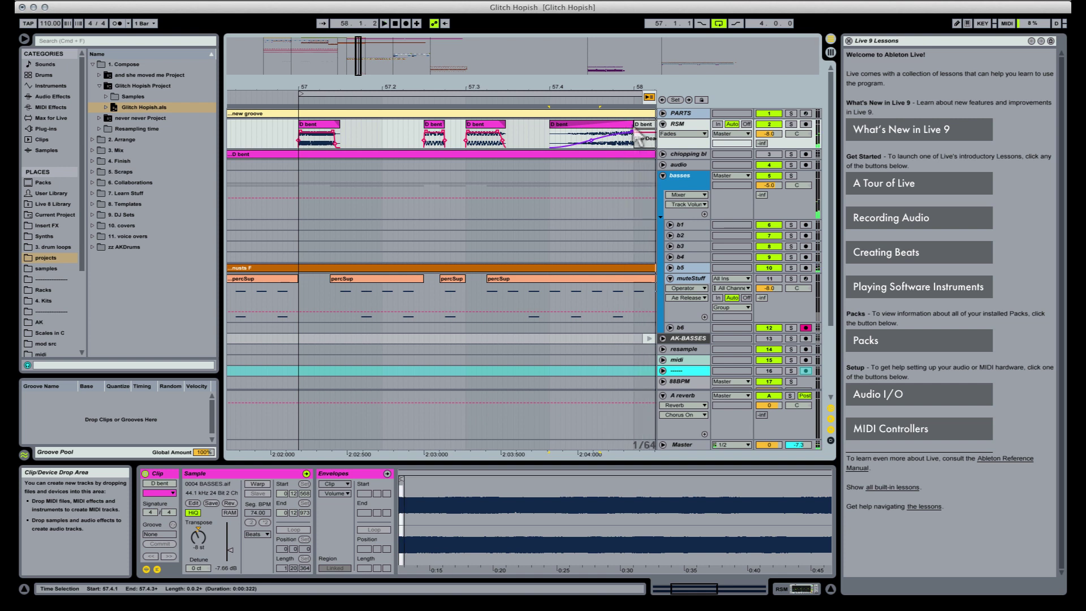
drag(634, 128, 502, 127)
drag(633, 124, 611, 125)
key(space)
key(space)
key(space)
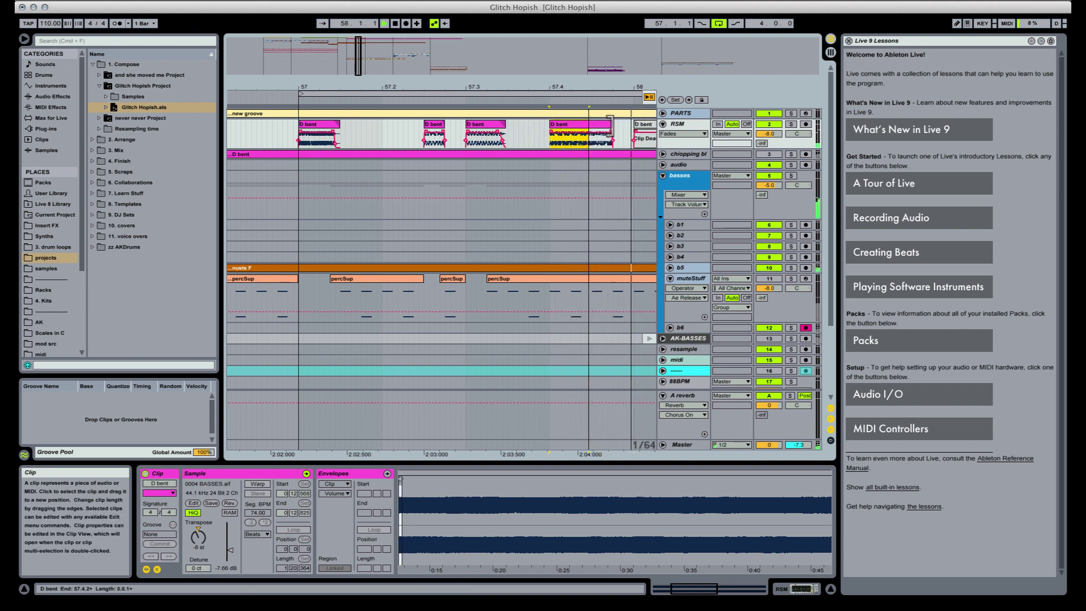
key(space)
key(space)
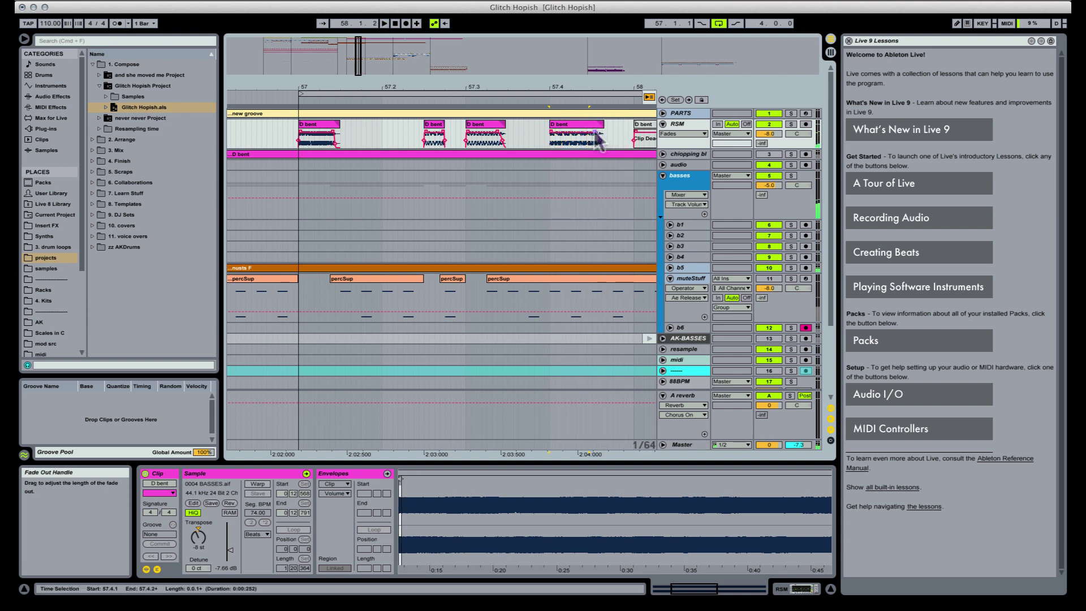
key(space)
drag(602, 124, 593, 124)
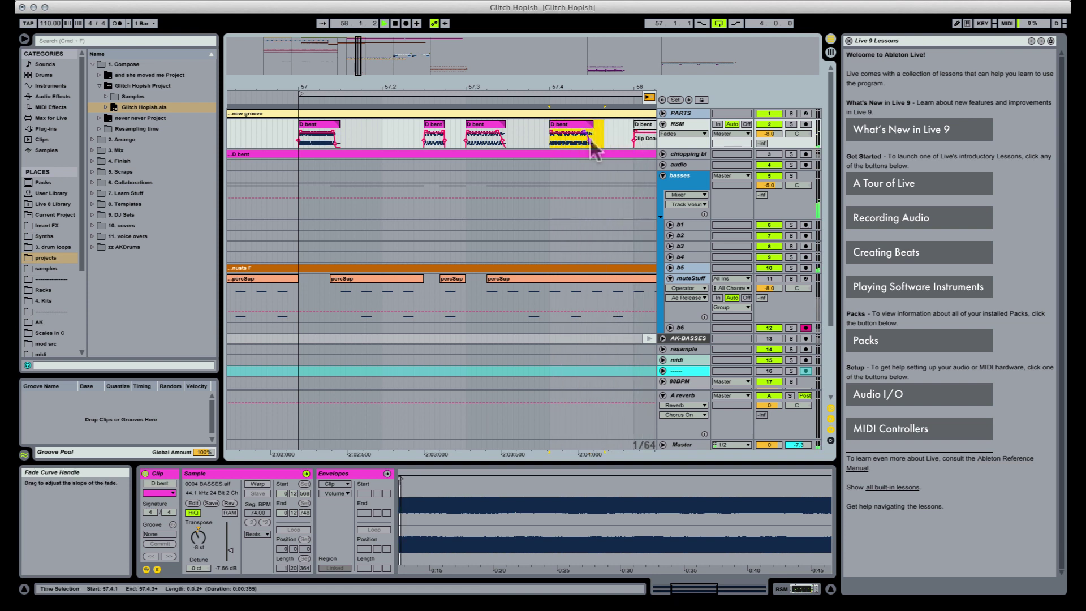
key(space)
key(space)
Replay the loop from 57.1.1 with bar 58 in view to check the chopped bass rhythm
click(321, 124)
key(space)
key(space)
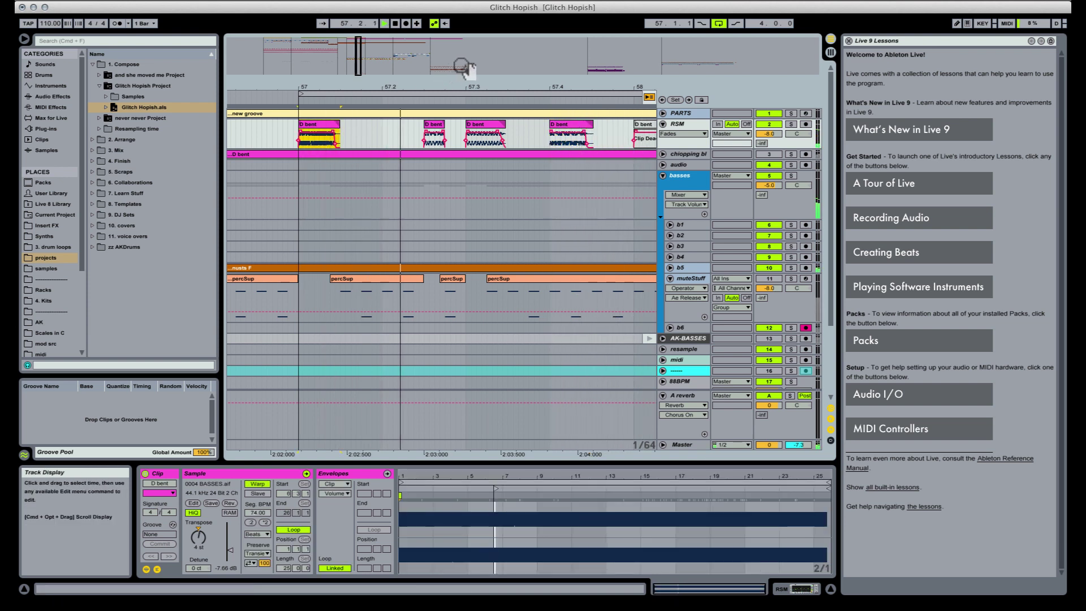
drag(498, 95, 474, 90)
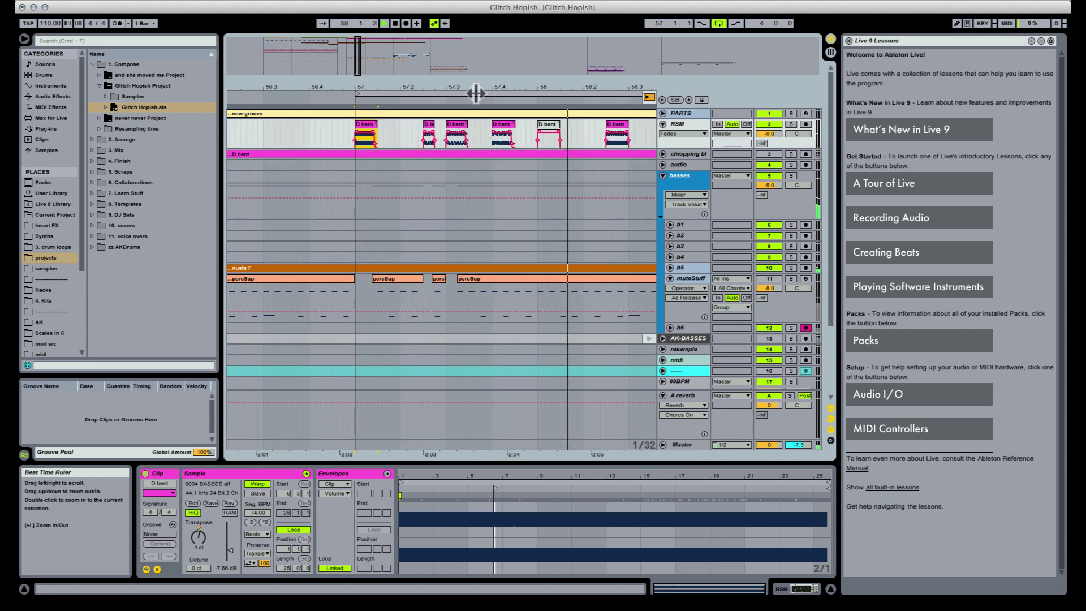
key(space)
key(space)
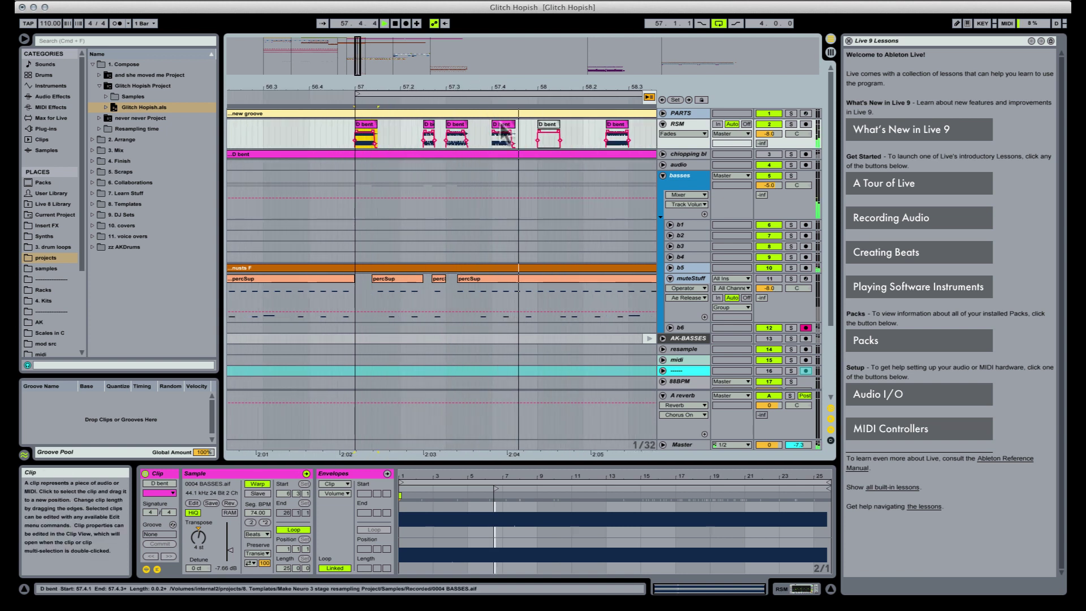
Copy the RSM hit at 57.4.1 over the muted clip at 58.1.1, and undo the deletion of the original
click(548, 139)
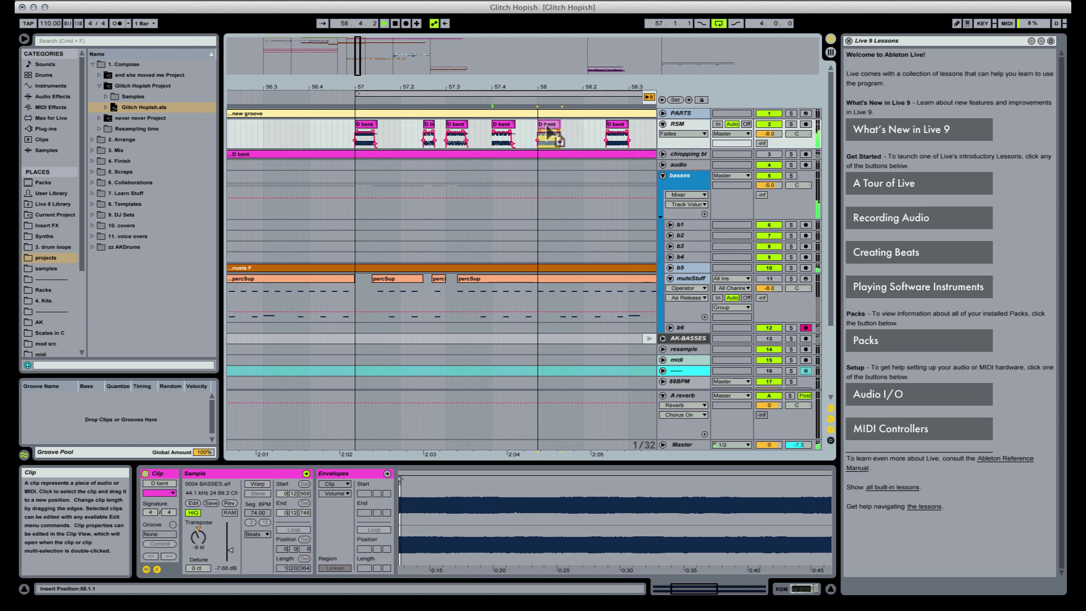
click(492, 133)
key(Delete)
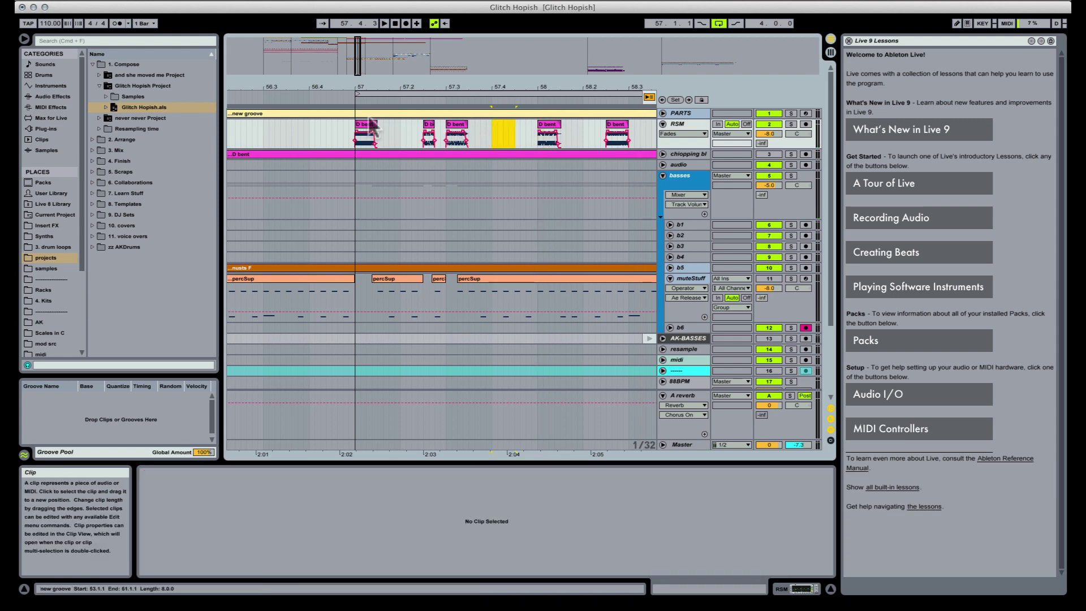
key(super+z)
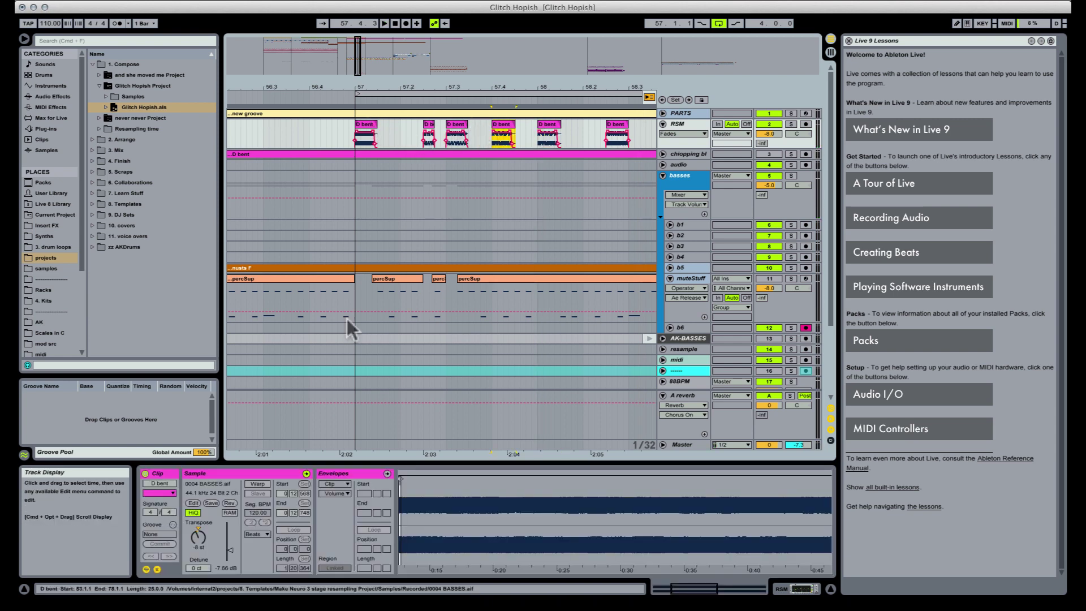
Transpose the RSM hit at 57.4.1 to 24 semitones and extend it to almost a full beat
click(199, 534)
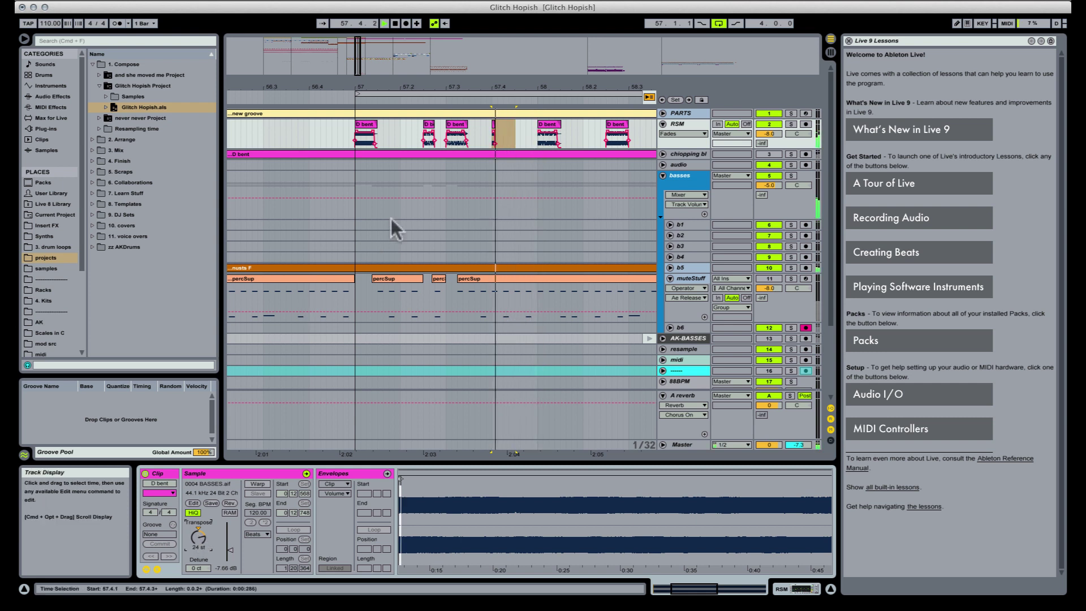
key(space)
click(501, 125)
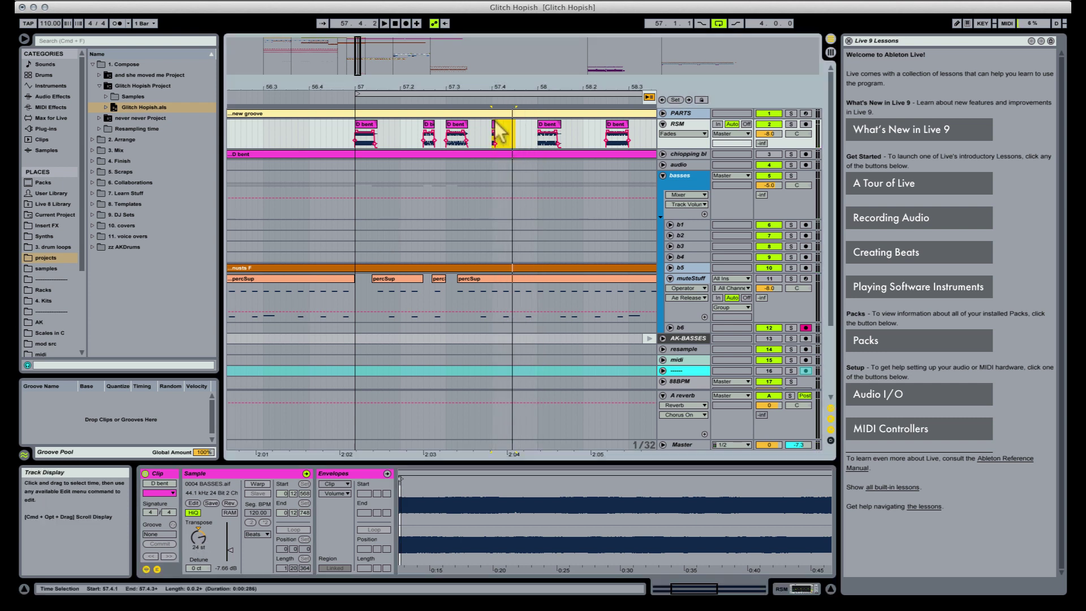
key(space)
drag(495, 125, 530, 117)
key(space)
key(space)
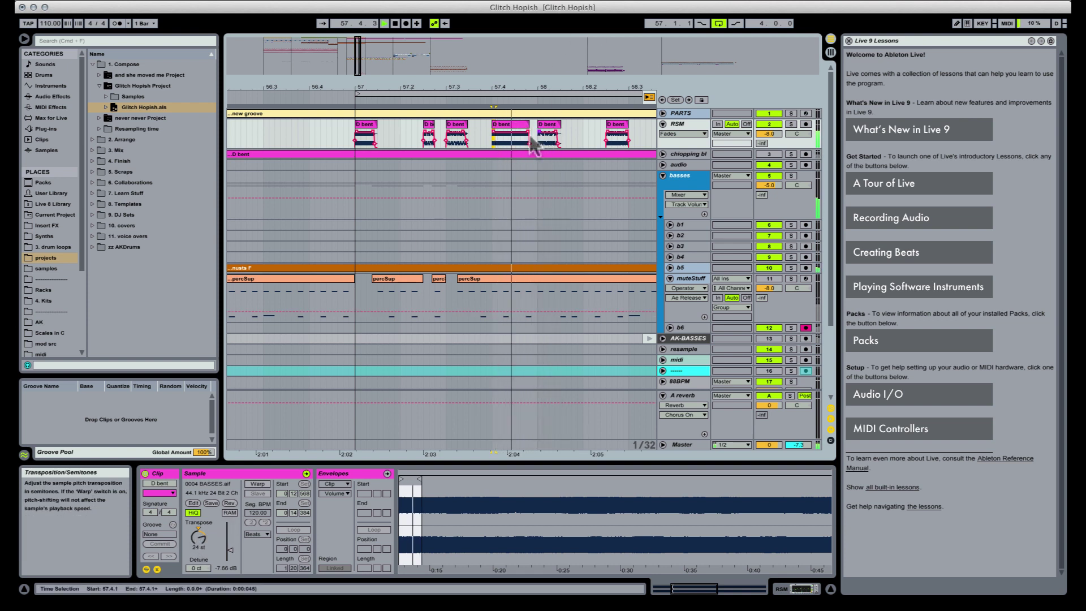
Cut off the beginning of the extended RSM hit, move the remainder back to 57.4.1, and replay from 57.1.1
mouse_move(494, 124)
mouse_down()
mouse_move(516, 123)
mouse_move(496, 136)
mouse_up()
key(space)
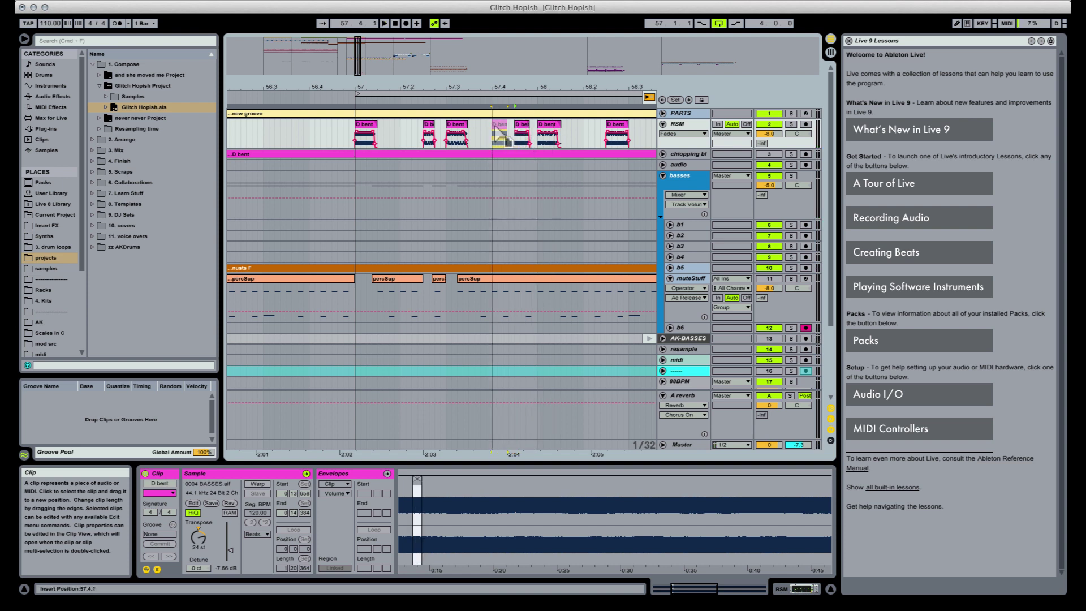
key(space)
click(372, 130)
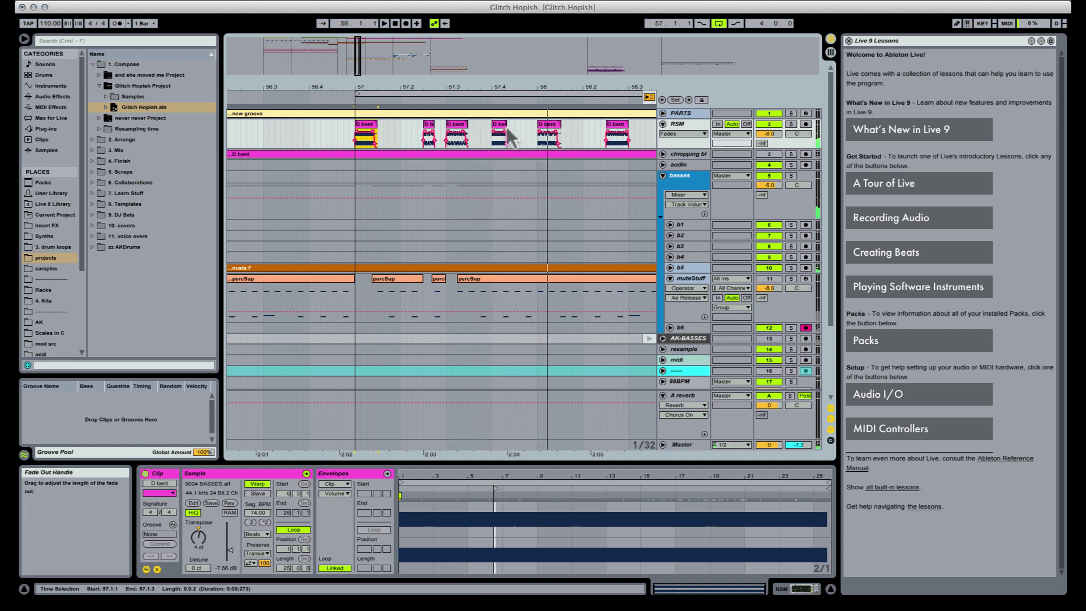
key(space)
key(space)
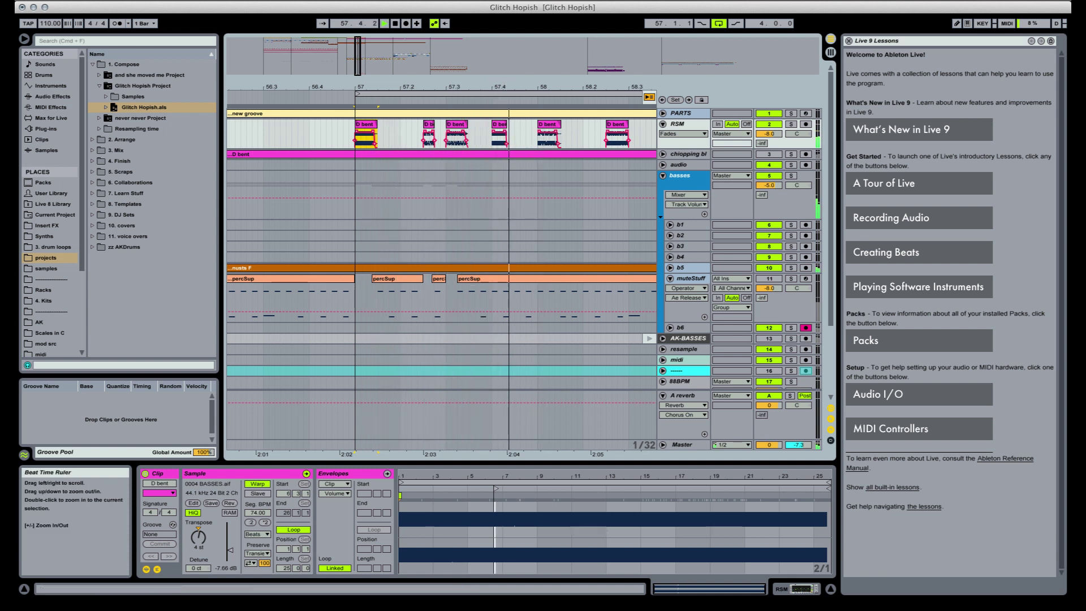
Shorten the high-pitched RSM hit at 57.4.1 to about an eighth of a beat with a fade-out, and audition it
key(space)
drag(501, 86, 500, 120)
click(516, 131)
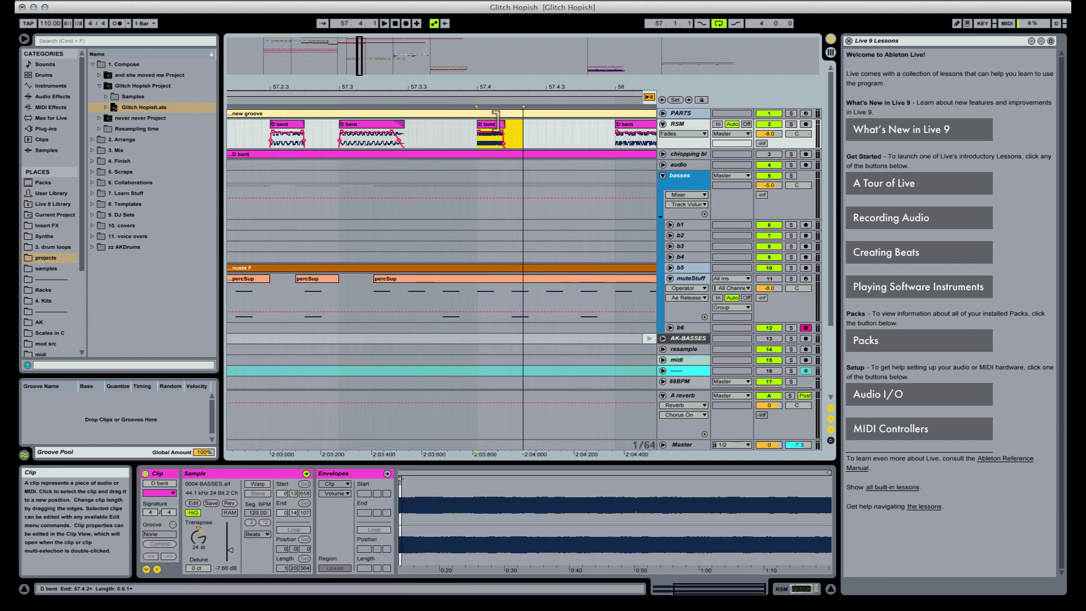
key(space)
drag(471, 128, 483, 129)
key(space)
key(space)
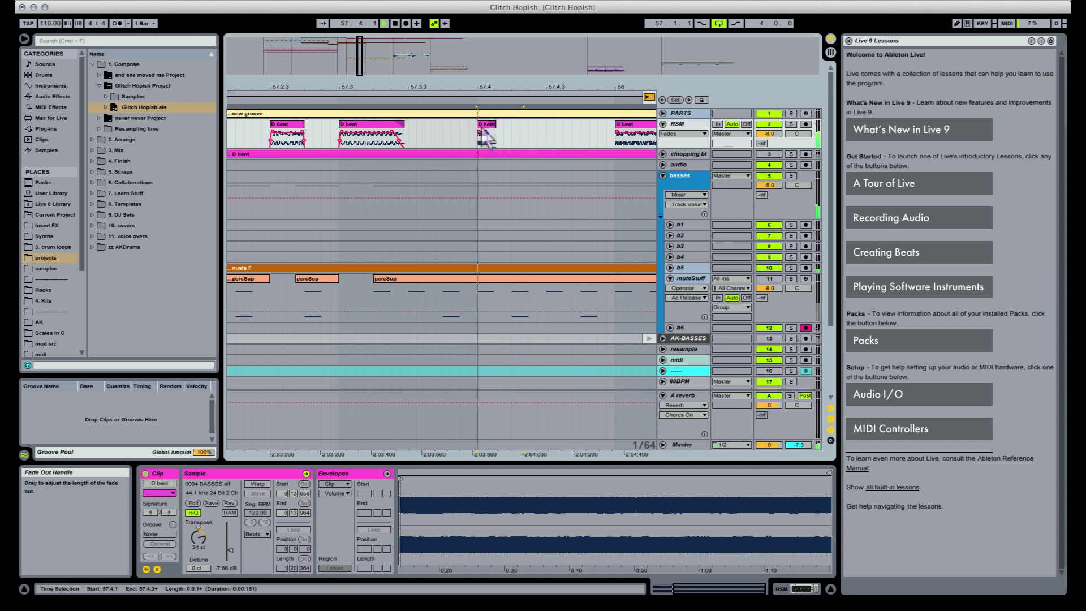
key(space)
Draw a 0.0 dB A reverb send automation step on the RSM track over the hit at 57.4.1, and audition it
click(762, 144)
key(b)
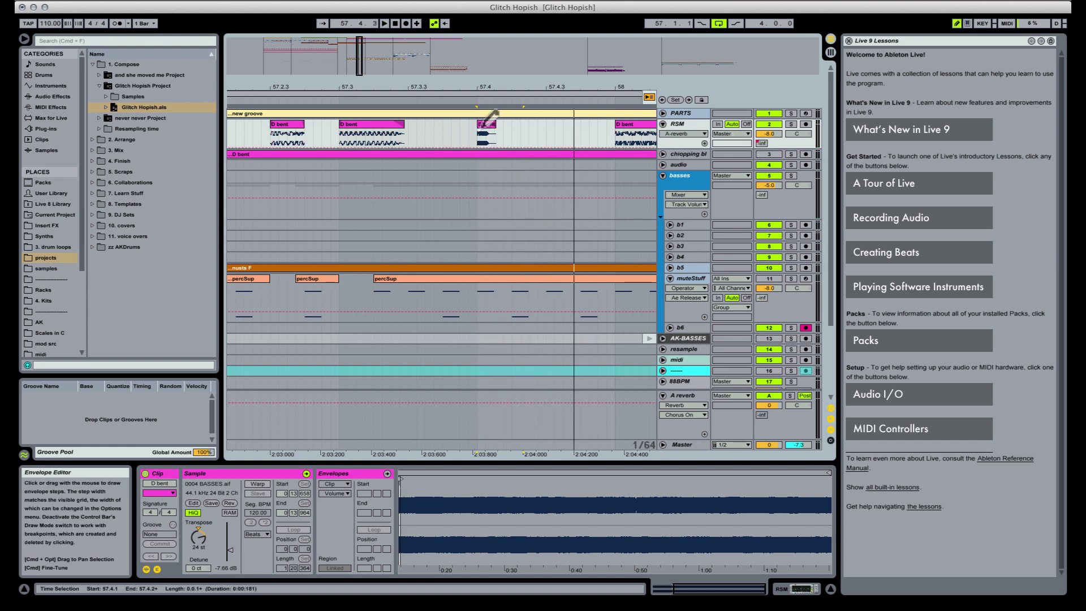
key(space)
key(space)
drag(482, 134, 482, 129)
key(space)
key(space)
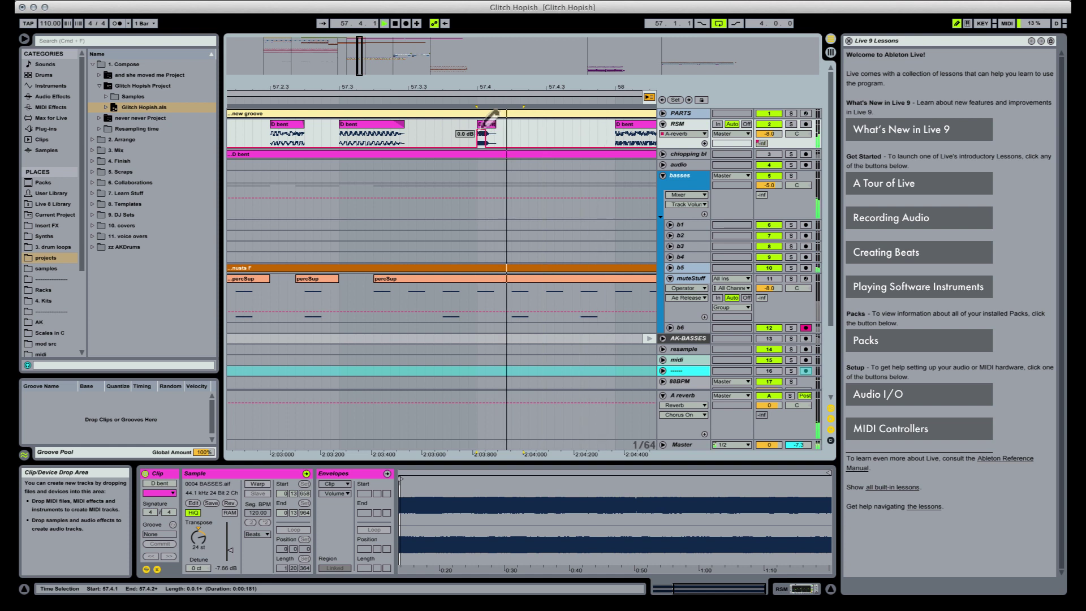
Try transposing the RSM hit at 57.4.1 to 23 semitones, and audition it in context from 57.1.1
click(488, 125)
key(space)
key(space)
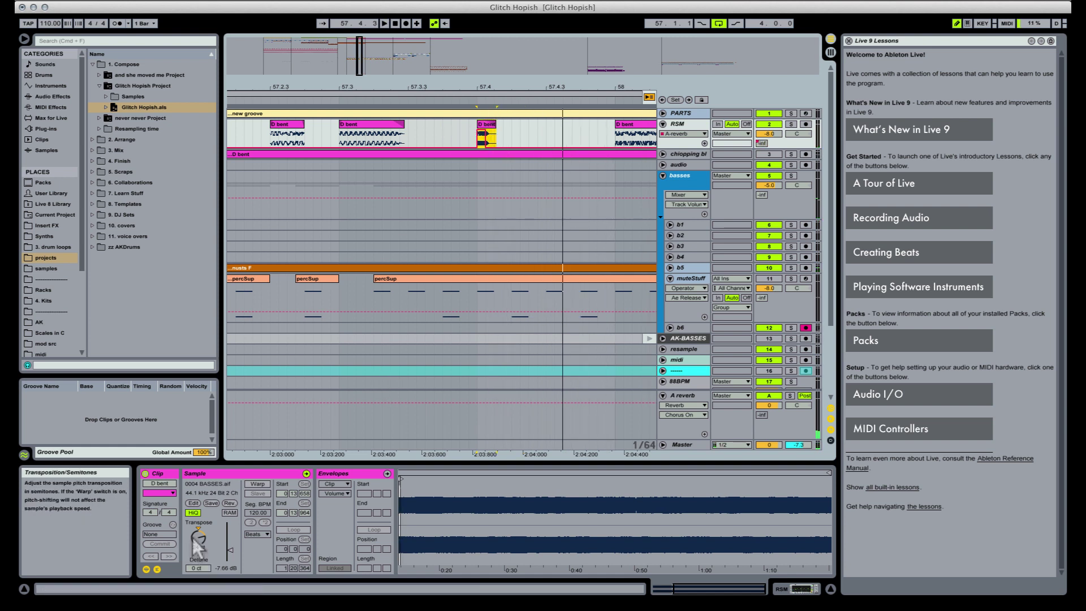
drag(198, 537, 198, 542)
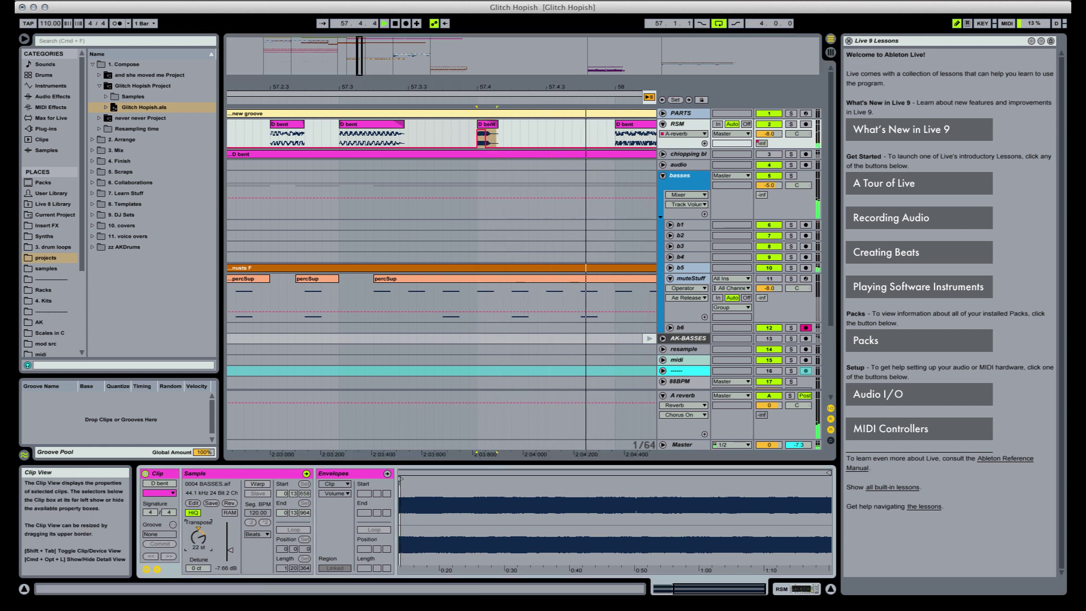
key(space)
key(space)
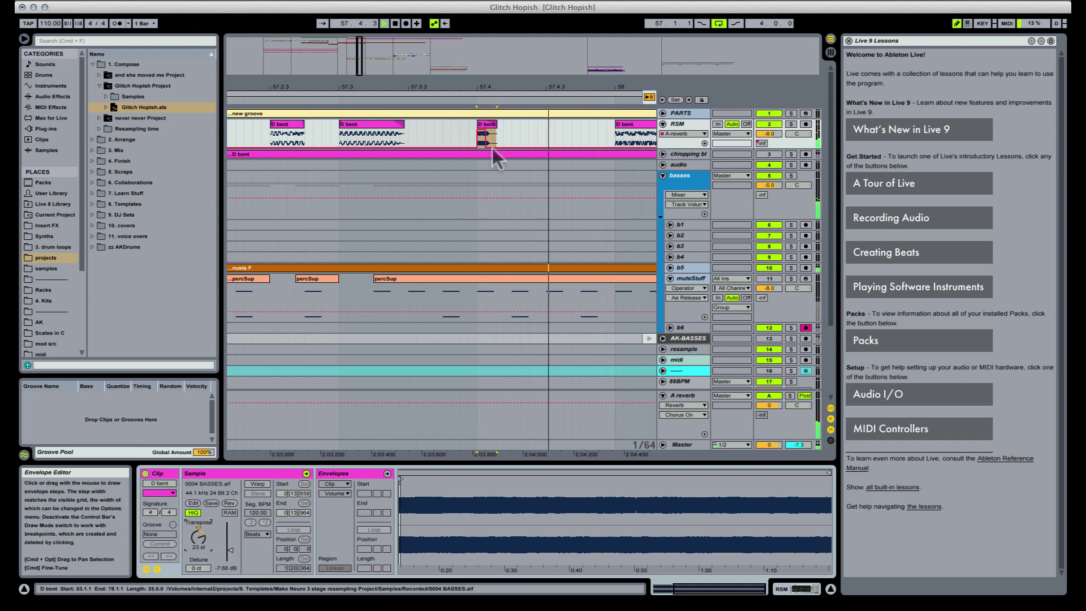
key(space)
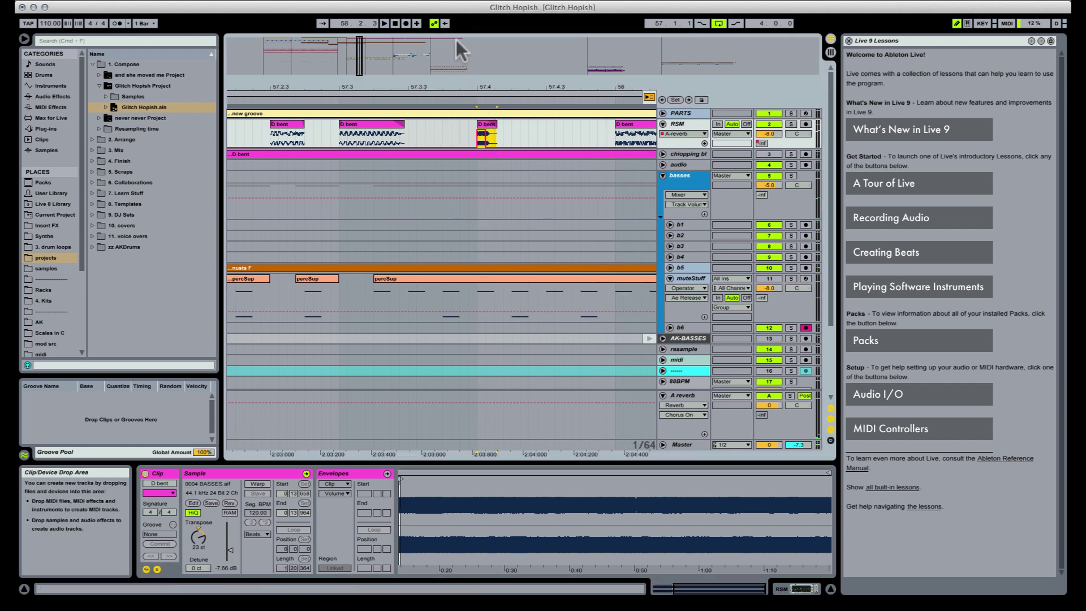
drag(458, 87, 458, 56)
click(339, 122)
key(space)
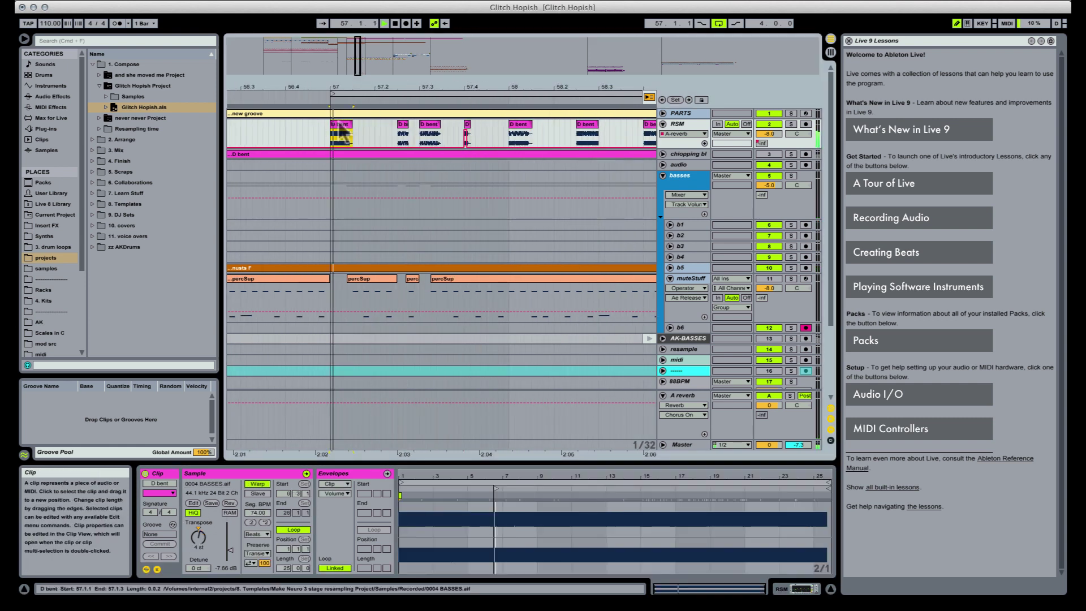
key(space)
Transpose the RSM hit at 57.4.1 to 41 semitones and replay the groove from 57.1.1
click(468, 129)
click(467, 124)
drag(199, 538, 199, 512)
key(space)
key(Up)
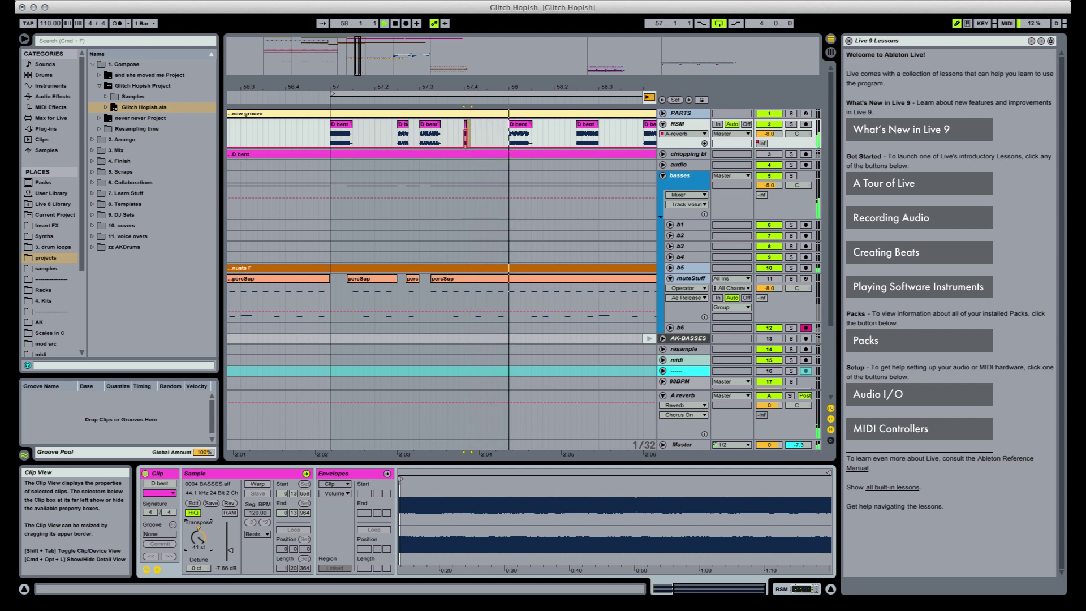
click(341, 136)
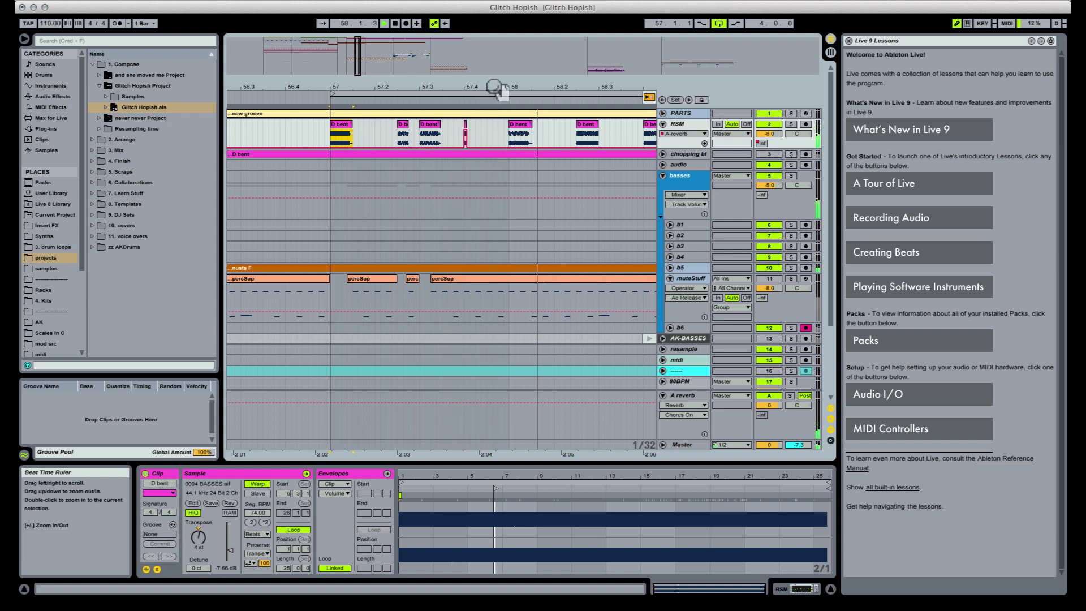
Extend the RSM hit at 58.1.1 up to the next hit and move its sample start back to about 5.9 seconds, auditioning it
drag(500, 88, 391, 79)
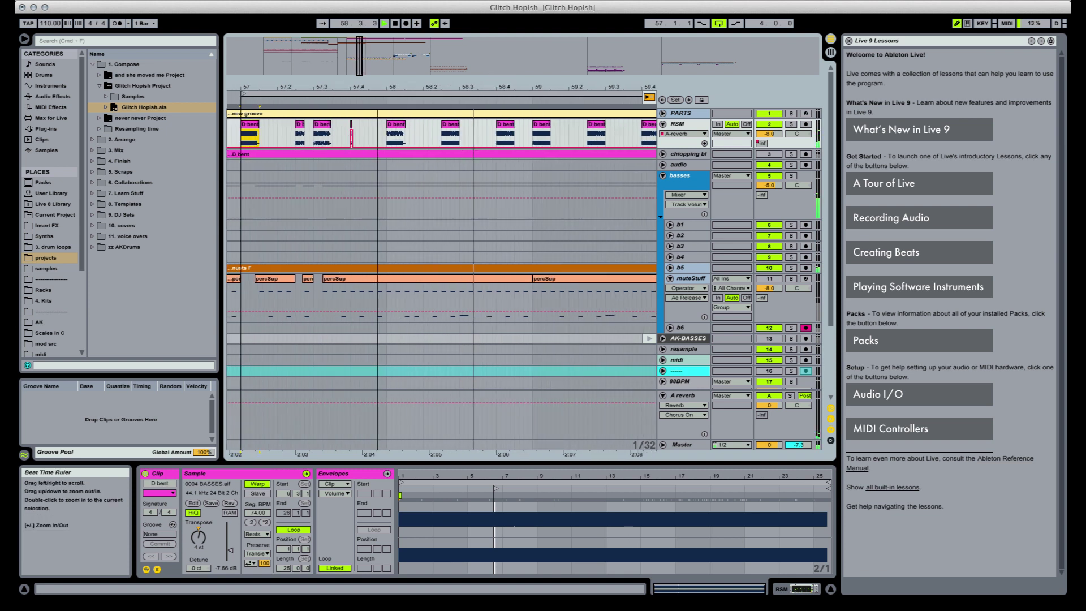
click(391, 133)
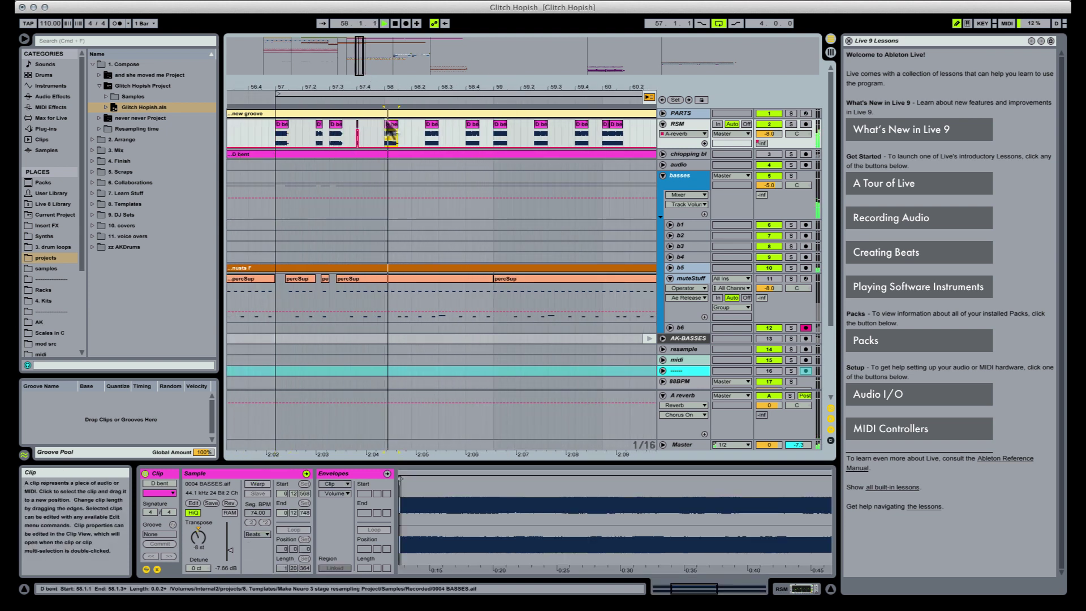
click(282, 134)
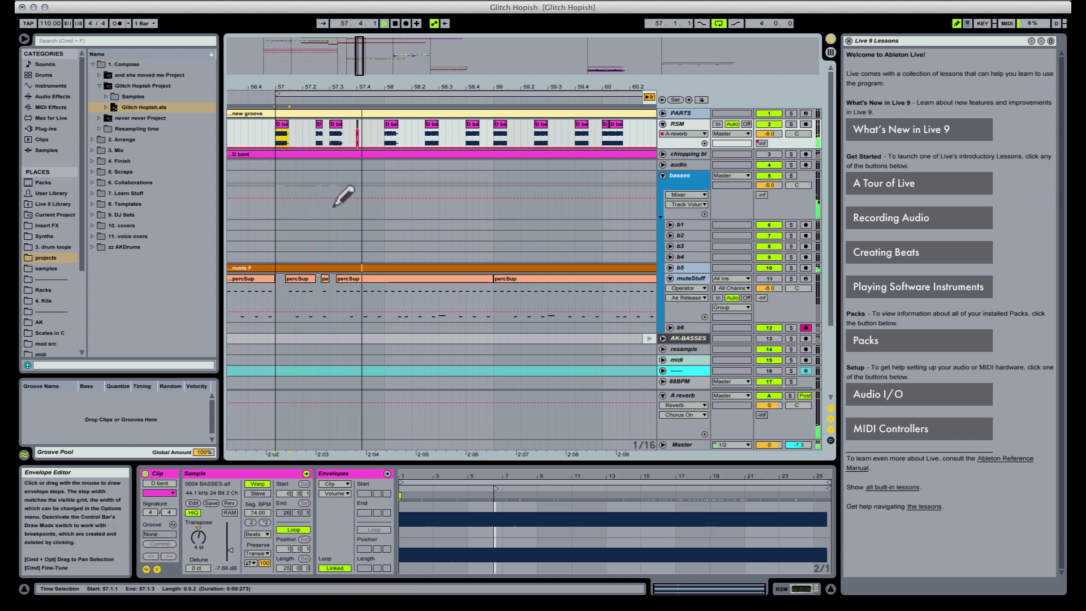
click(392, 136)
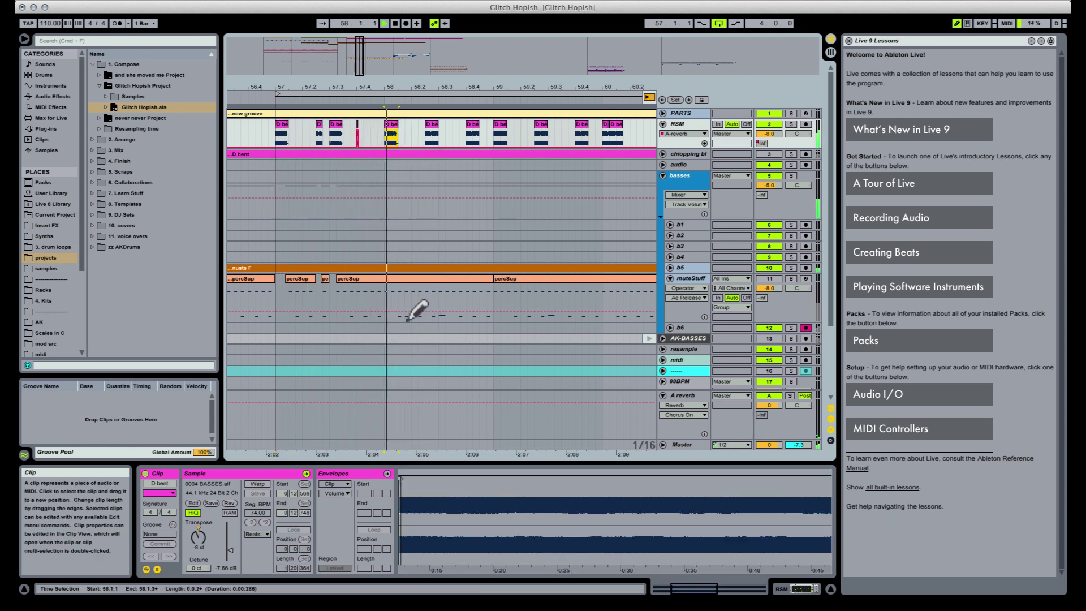
drag(405, 477, 514, 488)
key(space)
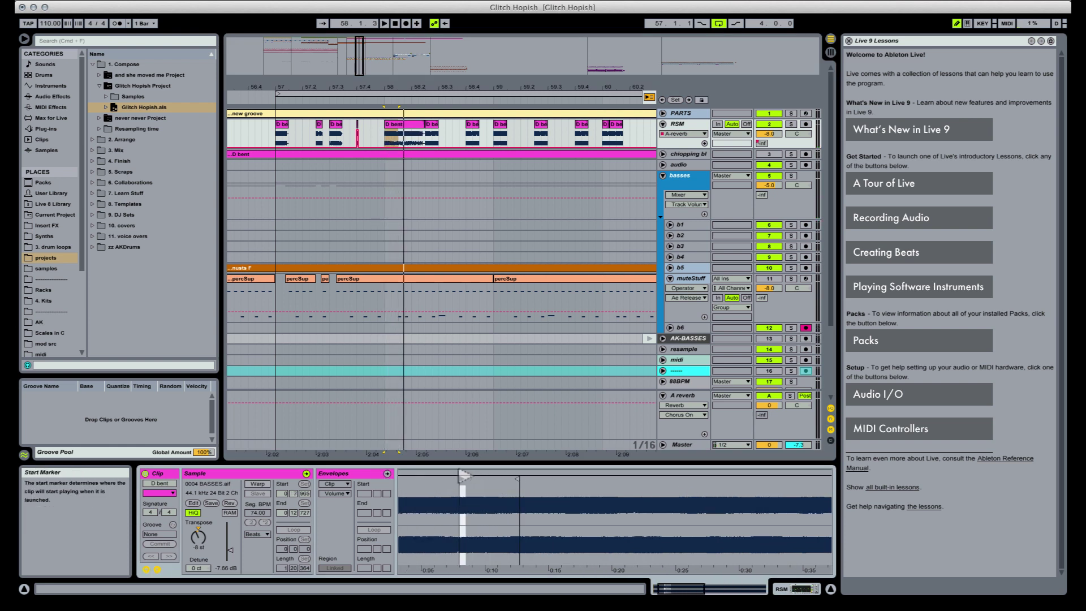
key(space)
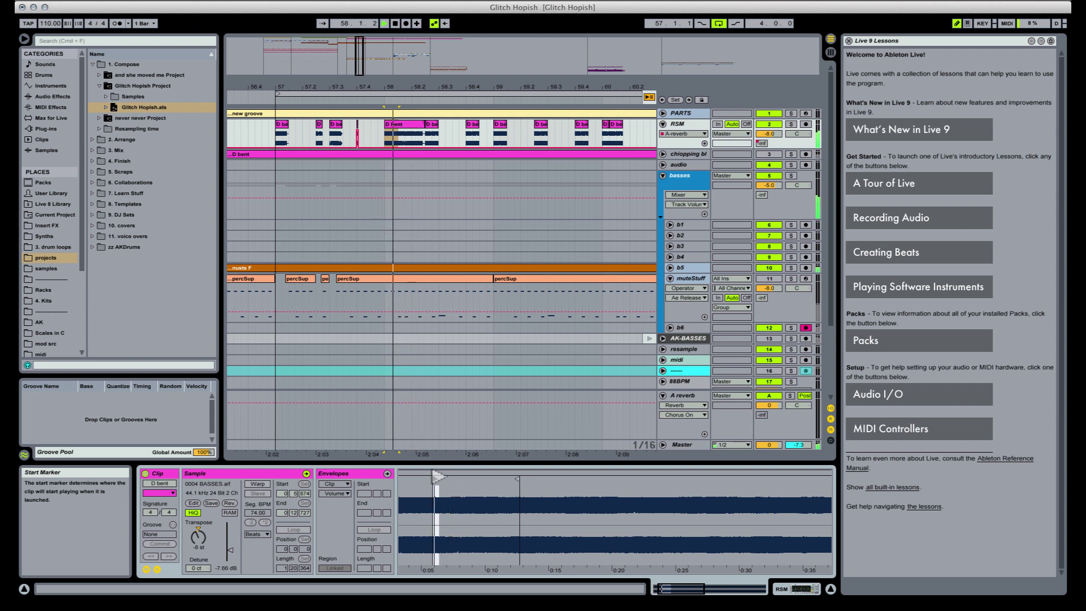
Transpose the RSM hit at 58.1.1 to 4 semitones, set its sample start to about 6.05 seconds, and audition it
drag(434, 478, 403, 478)
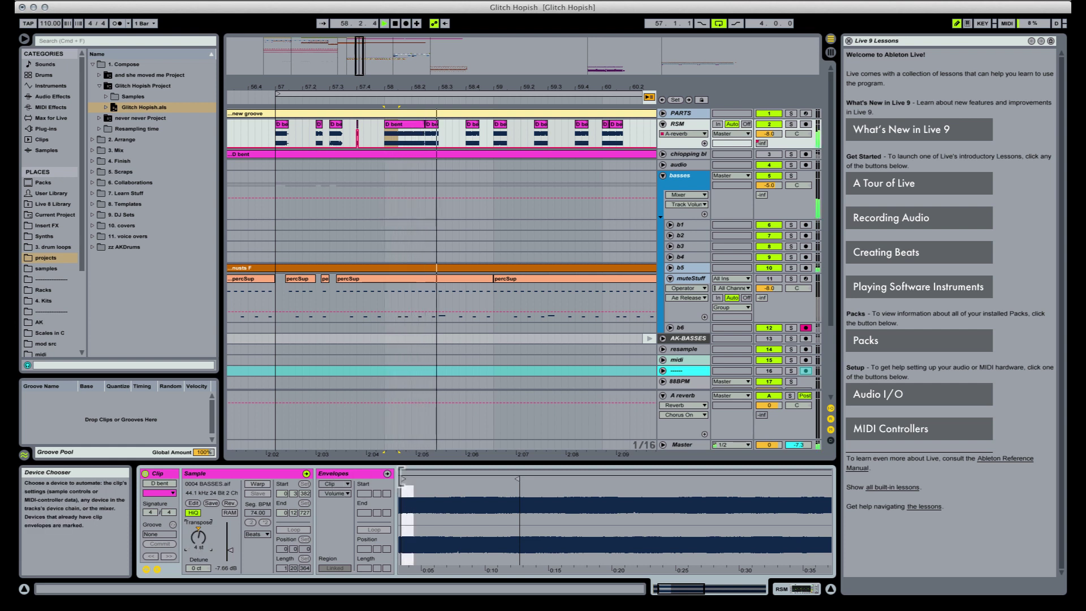
drag(417, 479, 441, 480)
key(space)
key(space)
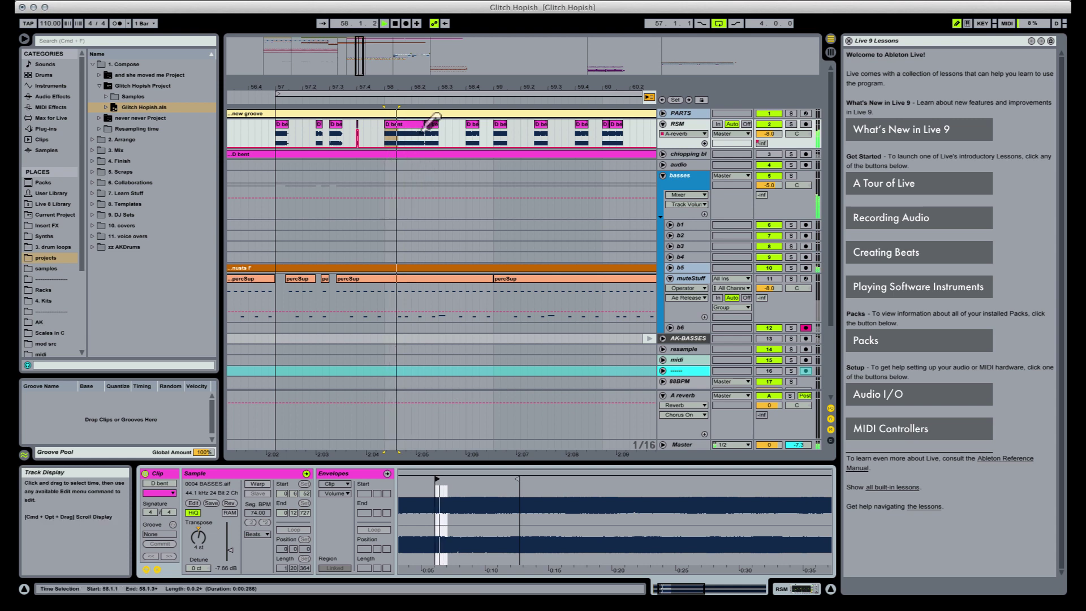
key(space)
key(space)
Trim the RSM hit at 58.1.1 to half a beat and delete the percSup notes beneath it from 58.1.1 to 58.1.3
drag(424, 125, 405, 129)
key(space)
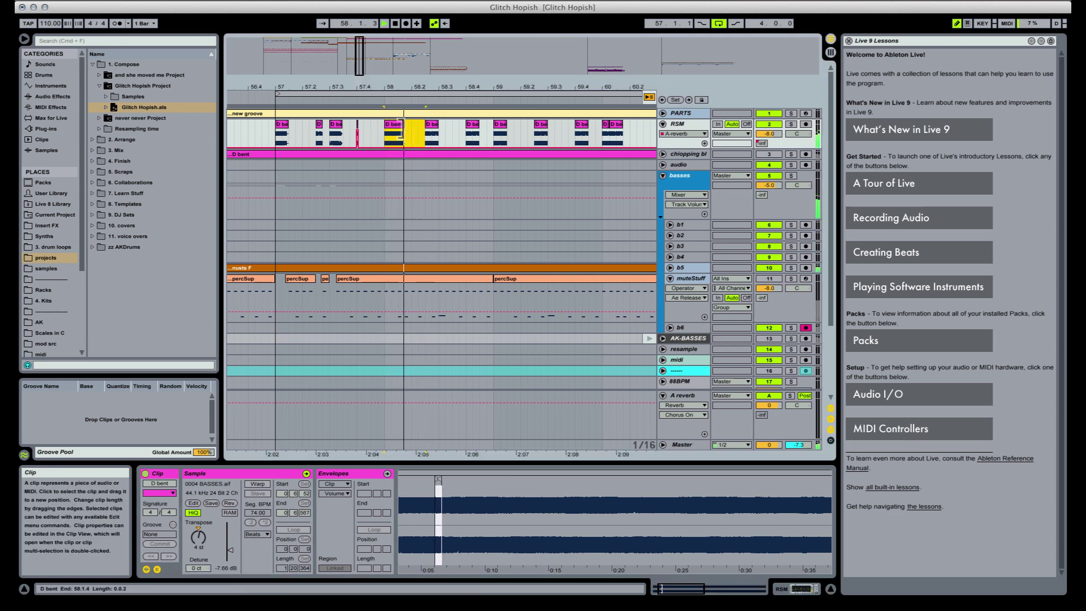
drag(385, 293, 398, 295)
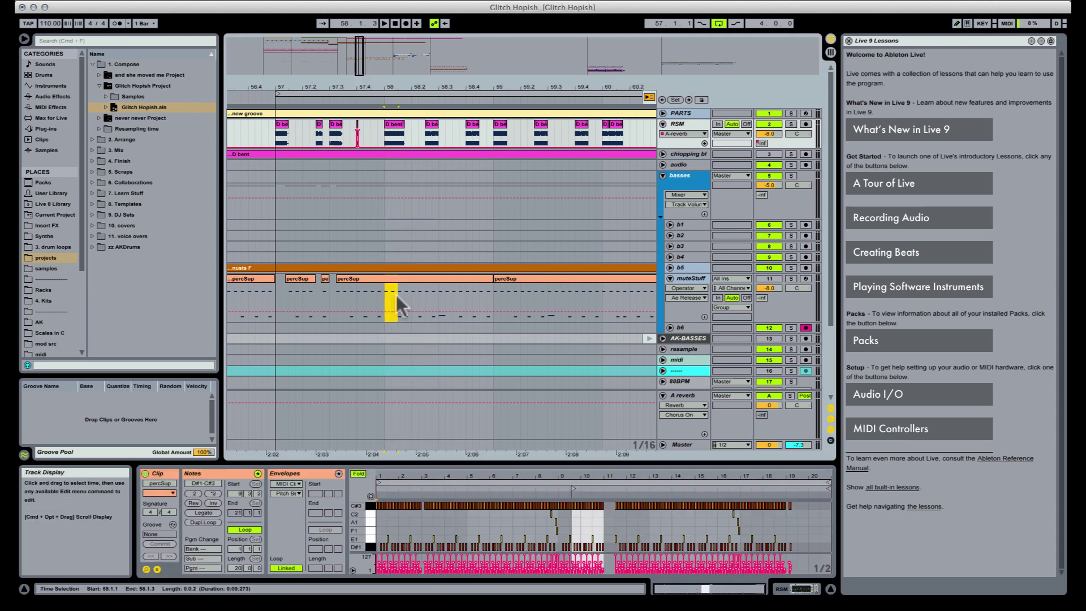
key(Delete)
key(space)
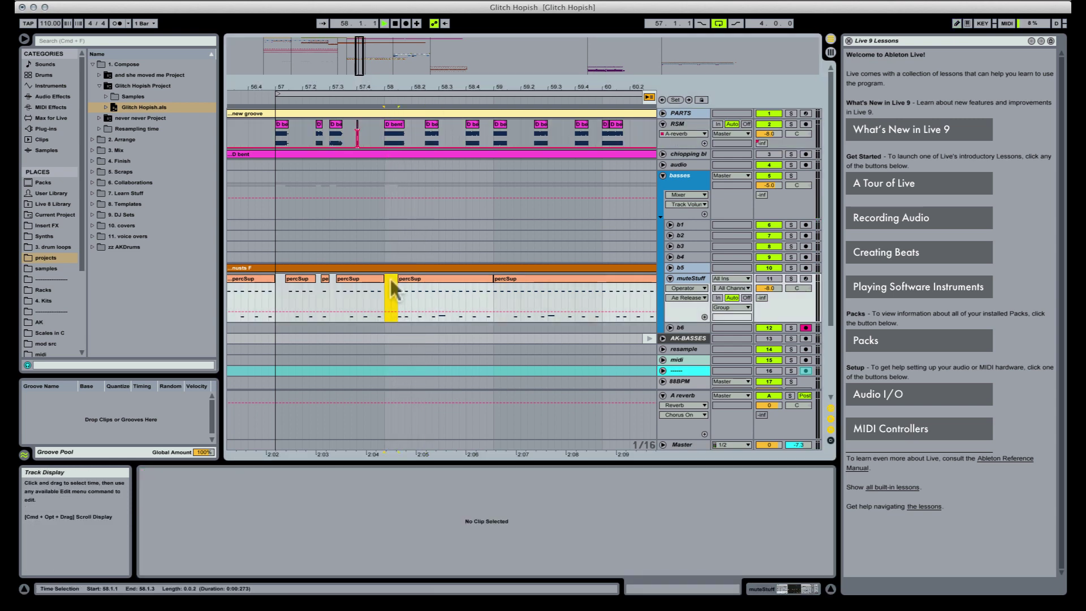
click(396, 130)
key(space)
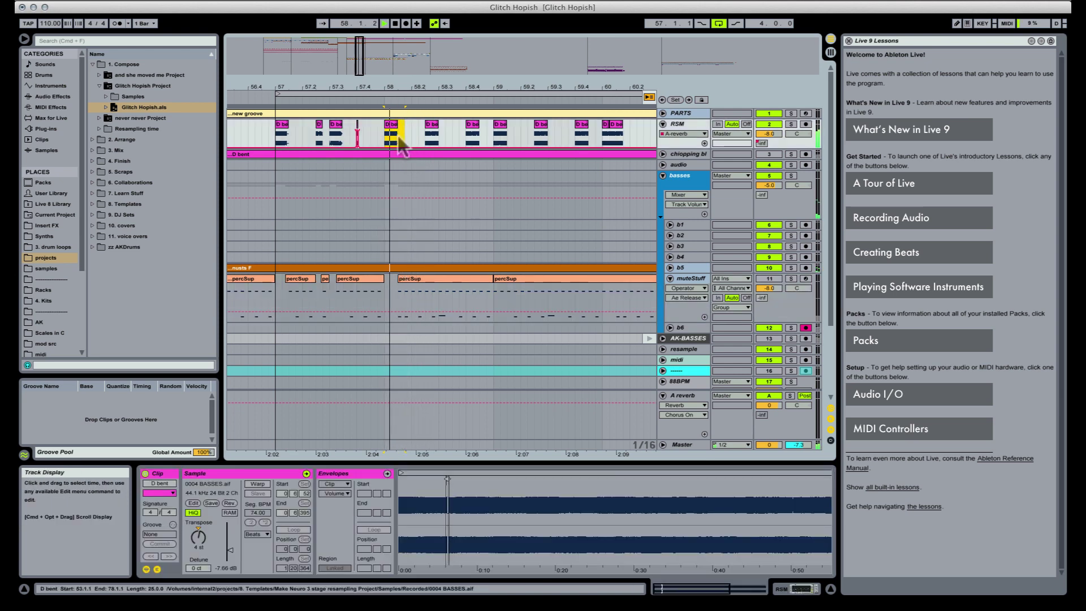
Duplicate the RSM hit from 58.1.1 to 58.2.1 and cut a 1/32 gap out of the copy to make two short stutters
drag(397, 90, 397, 100)
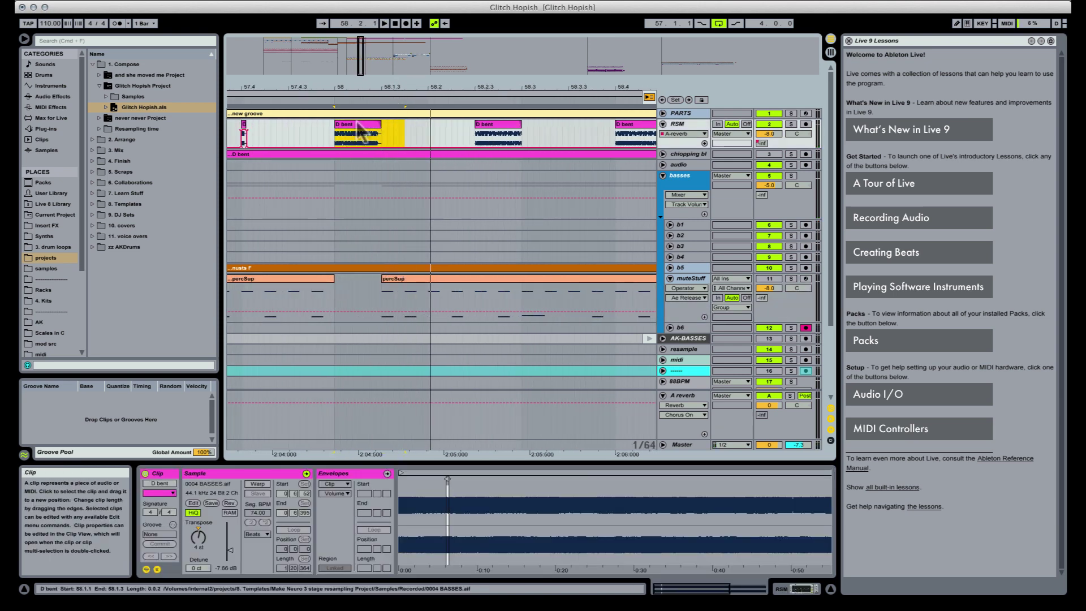
drag(355, 135, 441, 146)
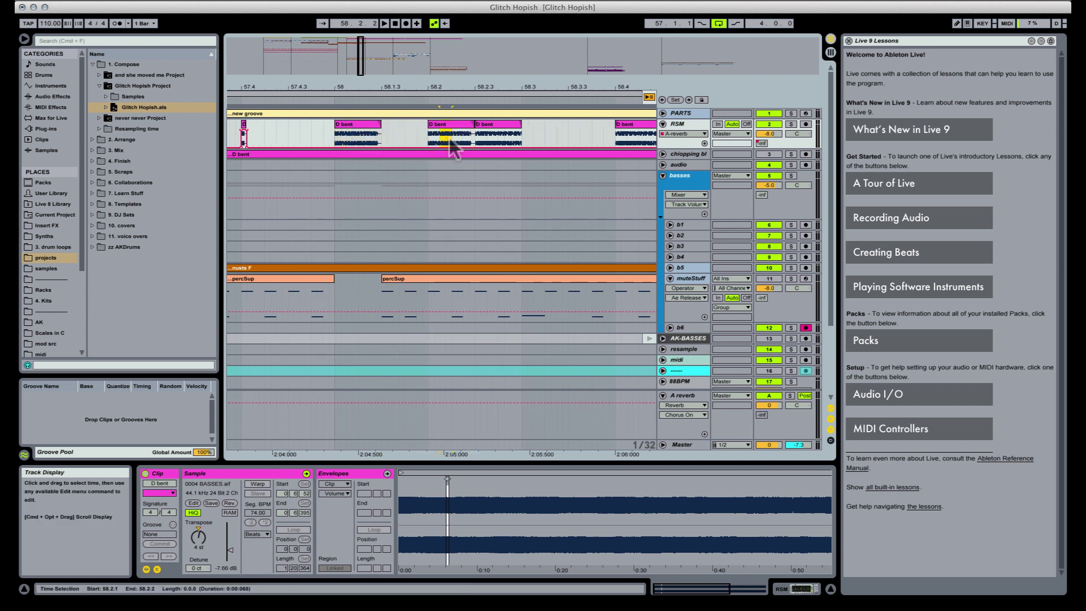
key(Delete)
Delete the 1/32 percSup slices under the two RSM stutters at 58.2.1 and 58.2.2, and replay from 58.1.1
click(438, 297)
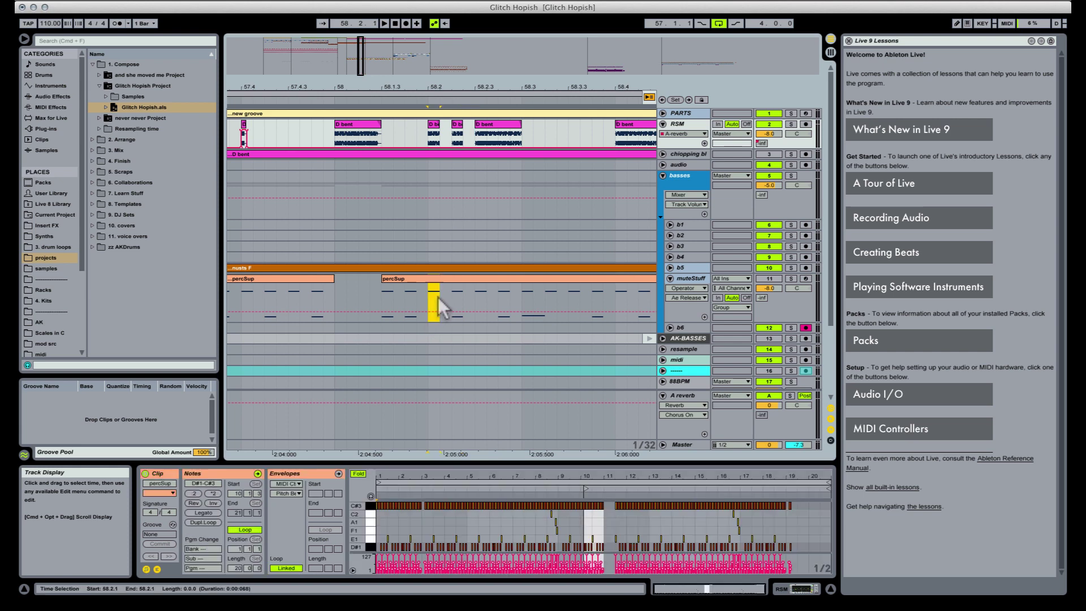
key(Delete)
click(460, 288)
key(Delete)
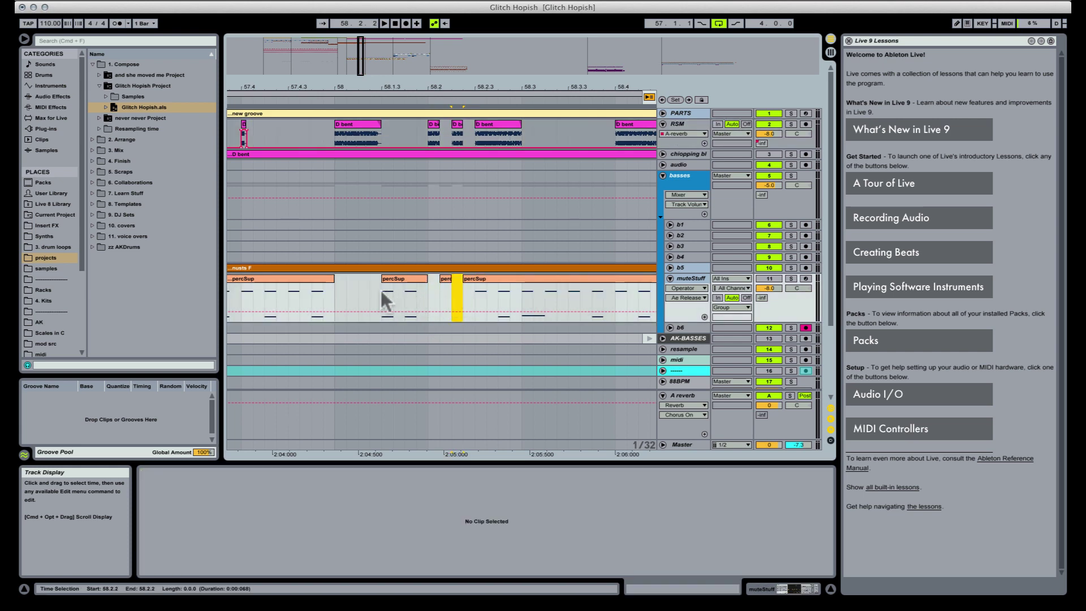
click(448, 282)
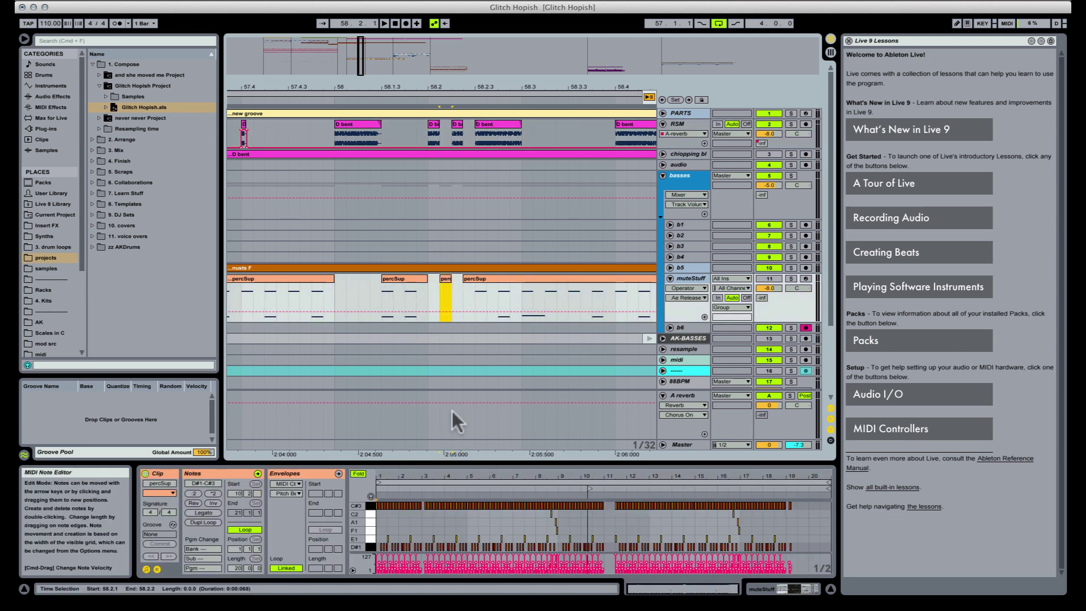
click(332, 285)
key(space)
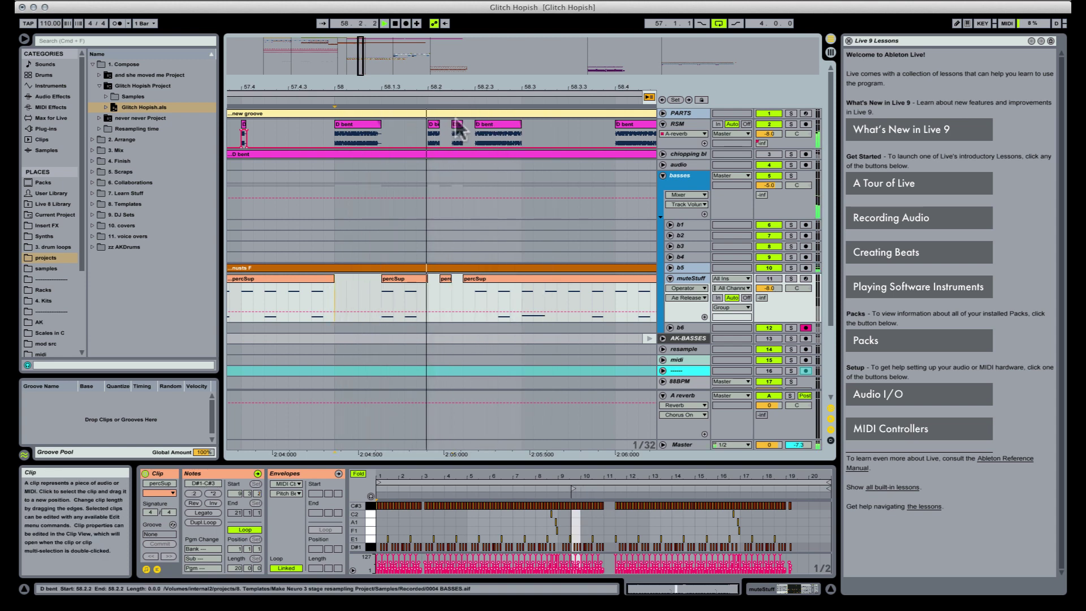
Cut a 1/32 gap out of the RSM hit at 58.2.3 and audition the stutter pattern from 58.2.1
key(space)
click(490, 133)
drag(492, 129, 480, 125)
click(480, 126)
key(Delete)
click(434, 126)
key(space)
key(space)
click(435, 125)
key(space)
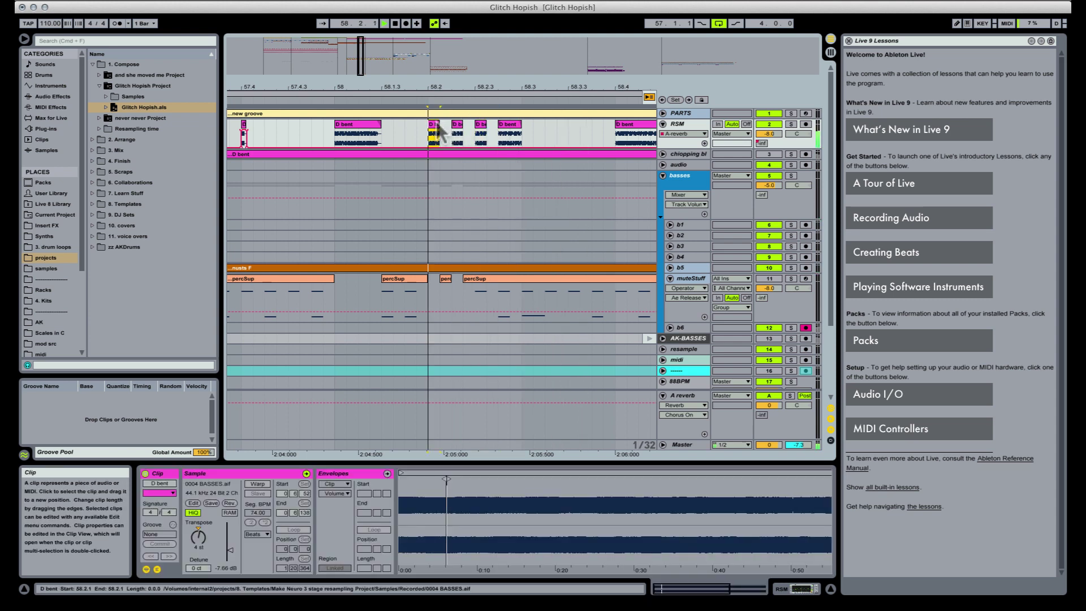
Shorten the end of the RSM piece at 58.2.4 slightly, and audition the pattern from 58.1.1
click(513, 124)
key(space)
drag(517, 124, 512, 124)
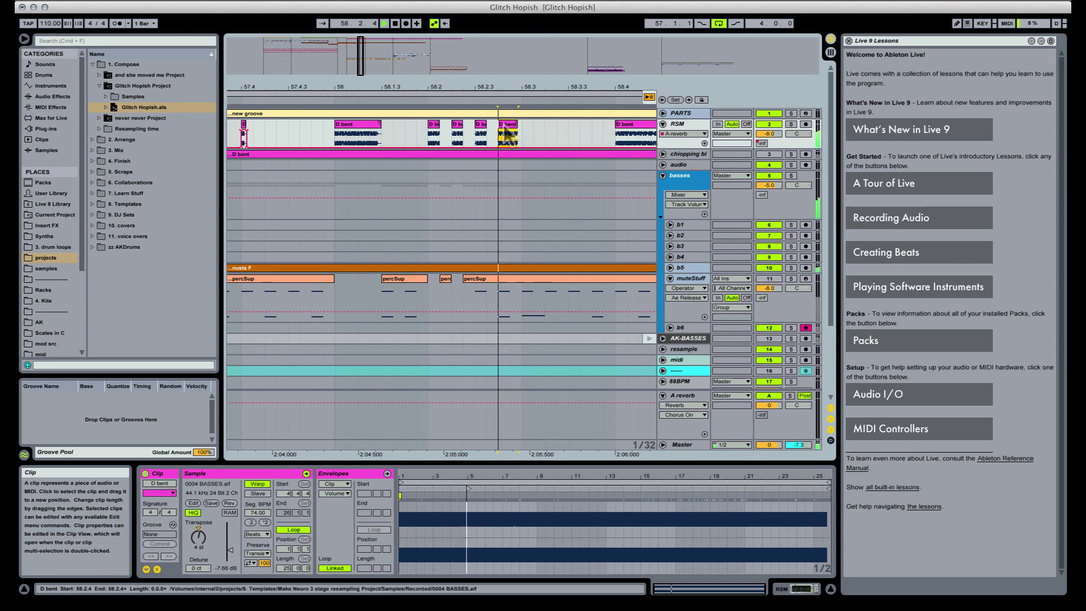
key(space)
key(space)
click(359, 125)
key(space)
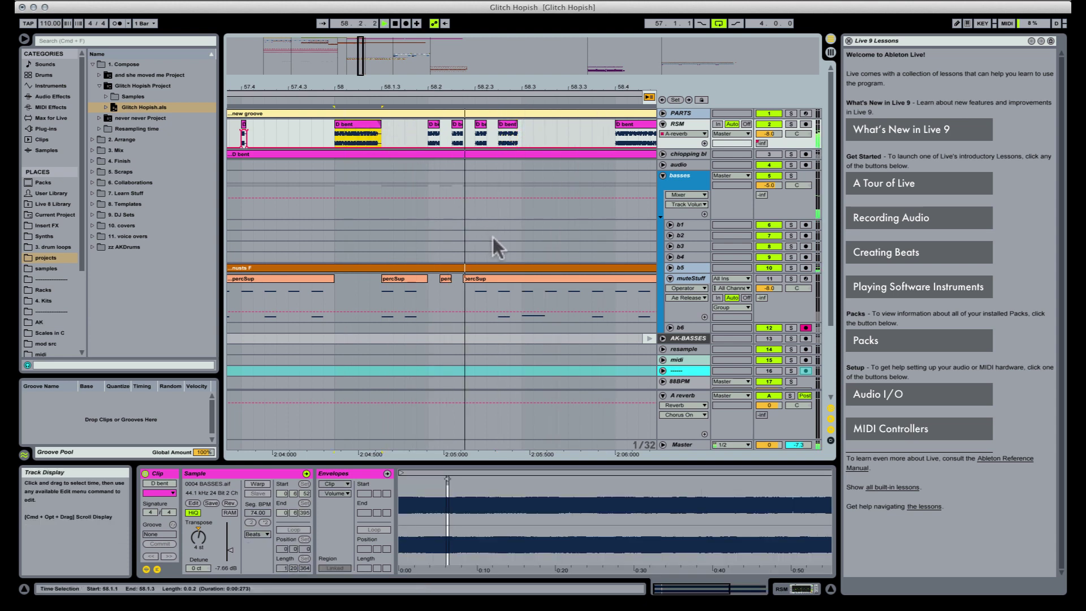
key(space)
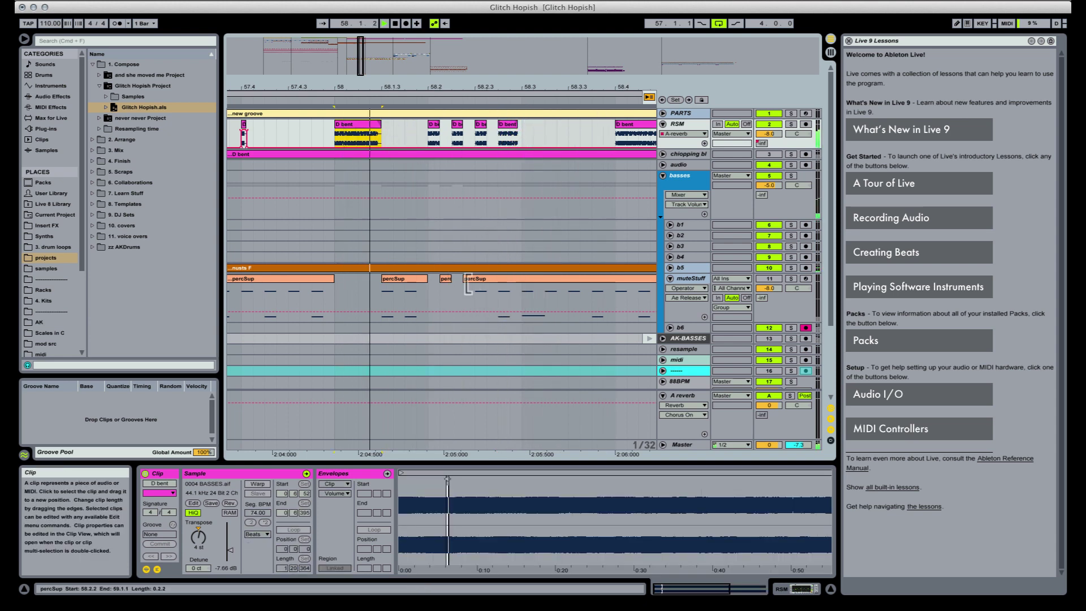
Split the percSup clip at 58.1.4, and undo a trial copy of the resulting slice at 58.2.2
click(405, 289)
drag(427, 279, 453, 280)
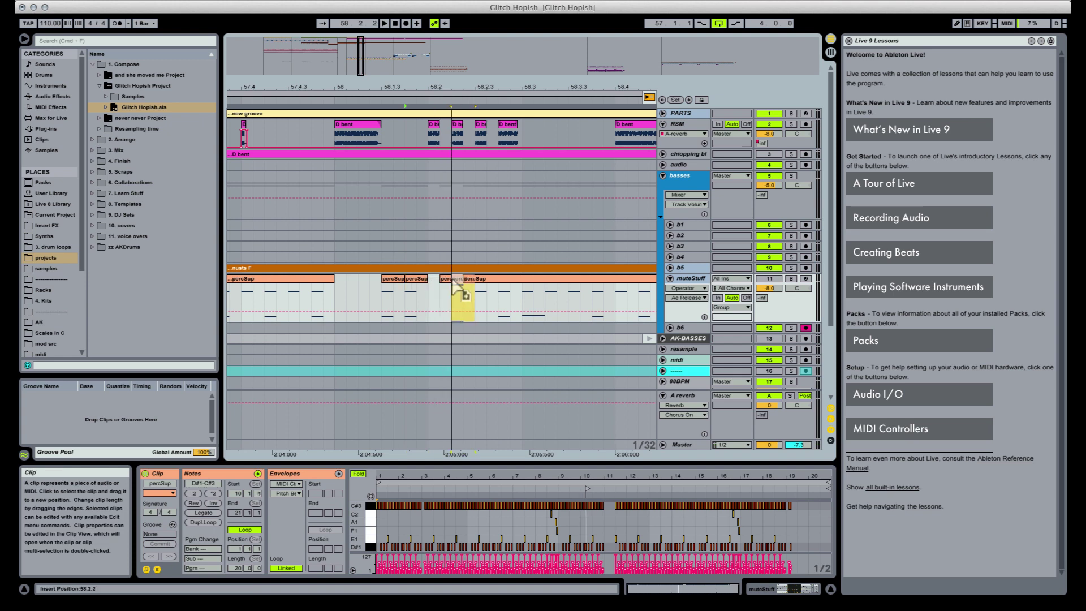
click(459, 288)
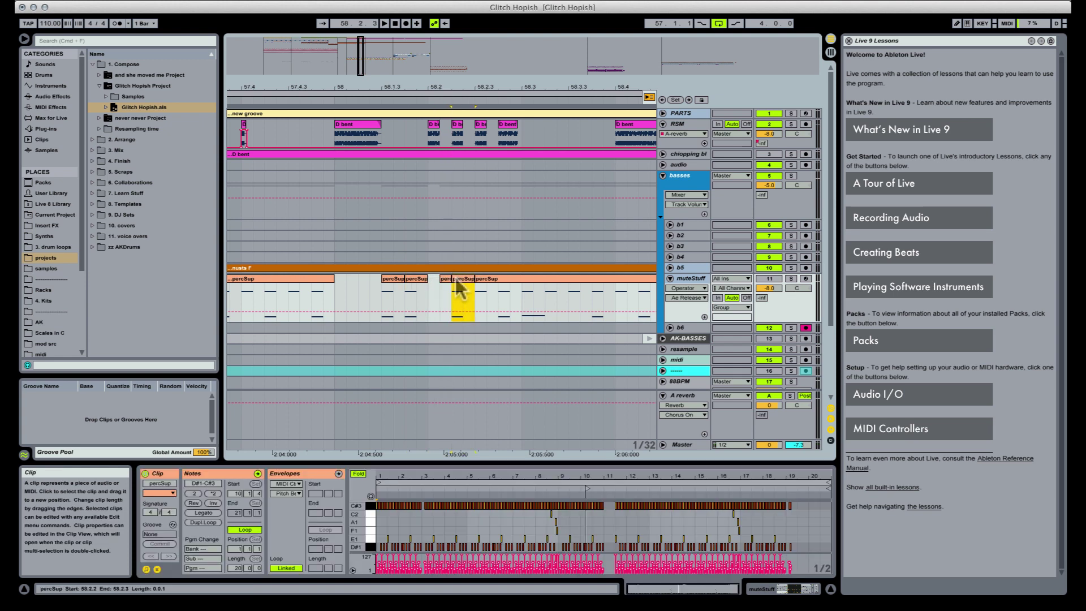
key(super+z)
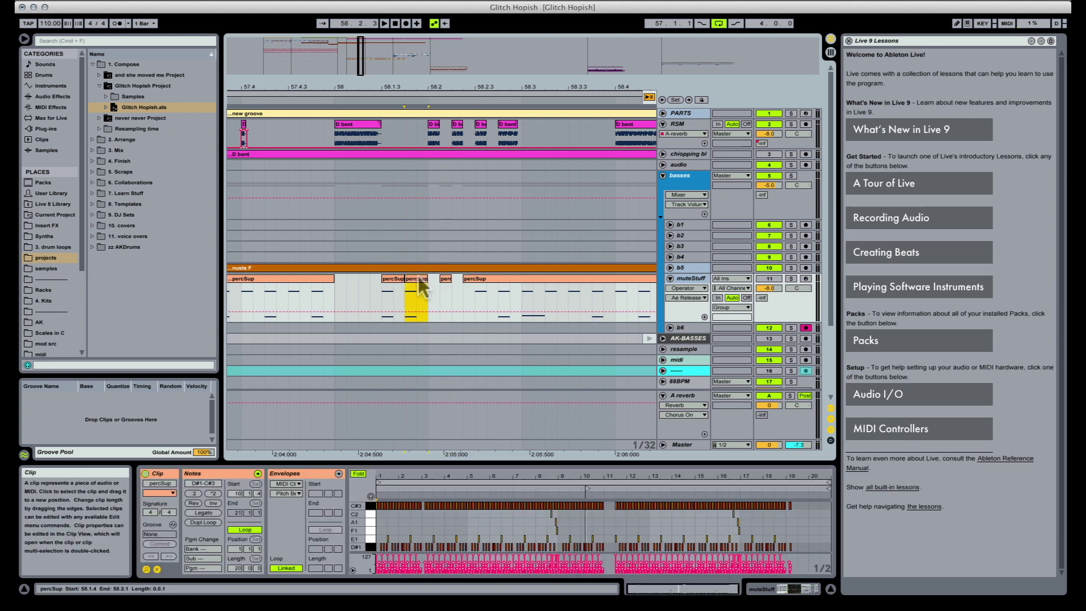
Copy the percSup slice from 58.1.4 into the 1/32 gap between the RSM stutters at 58.2.1 and 58.2.2
drag(419, 280, 447, 283)
click(418, 279)
key(space)
key(space)
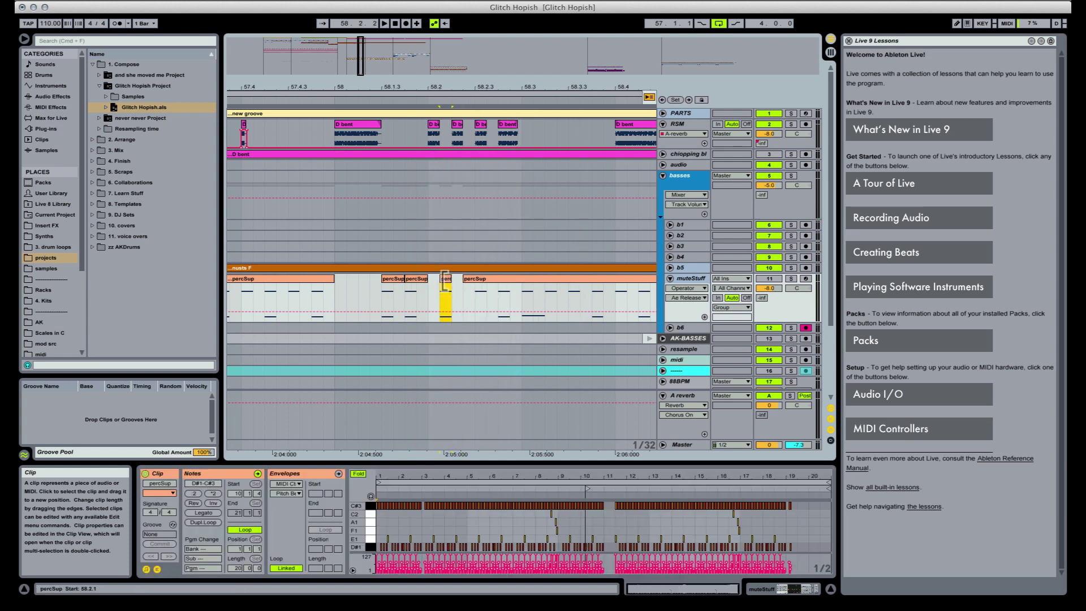
Split the percSup clip at 58.2.3 and place a 1/32 slice in the RSM gap before 58.2.4, clearing the notes under the 58.2.3 hit
click(477, 292)
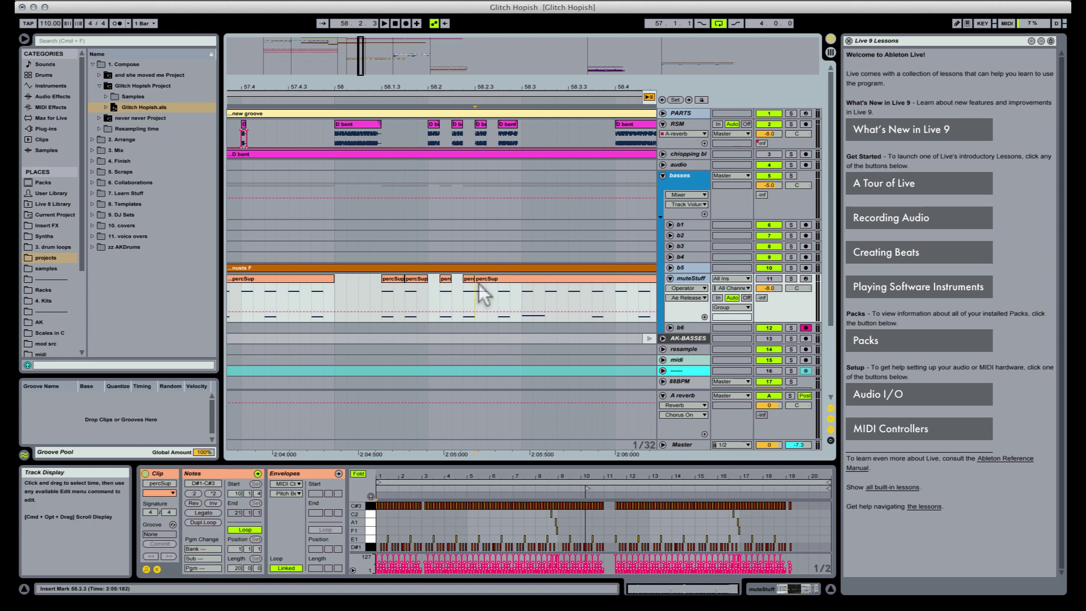
click(471, 280)
drag(478, 280, 490, 281)
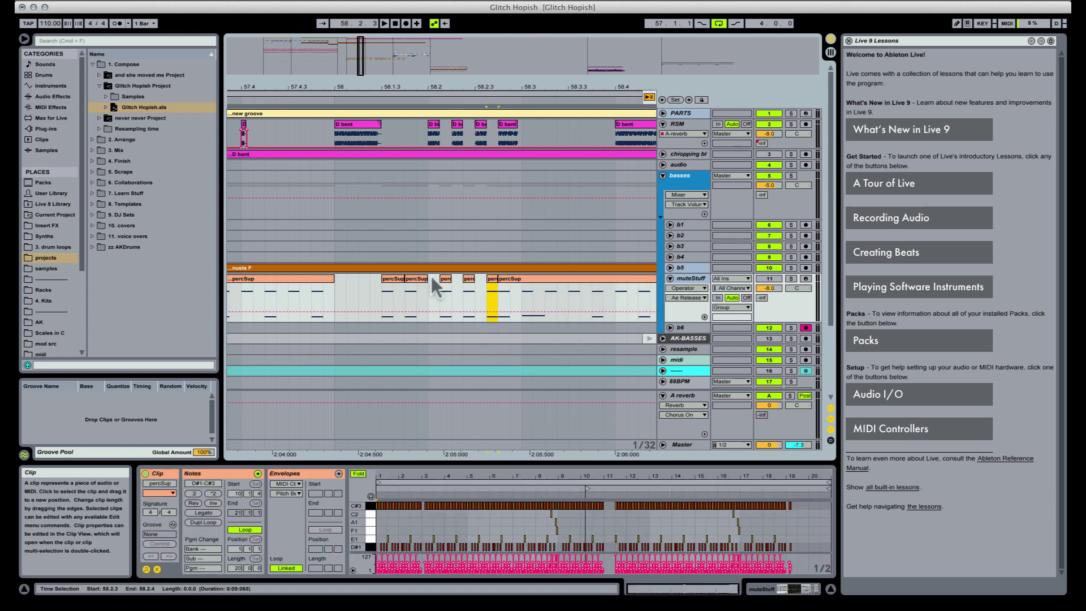
Play back the combined RSM and percSup pattern from just before the bar at 57.4.4 and from 58.1.1
click(429, 278)
key(space)
key(space)
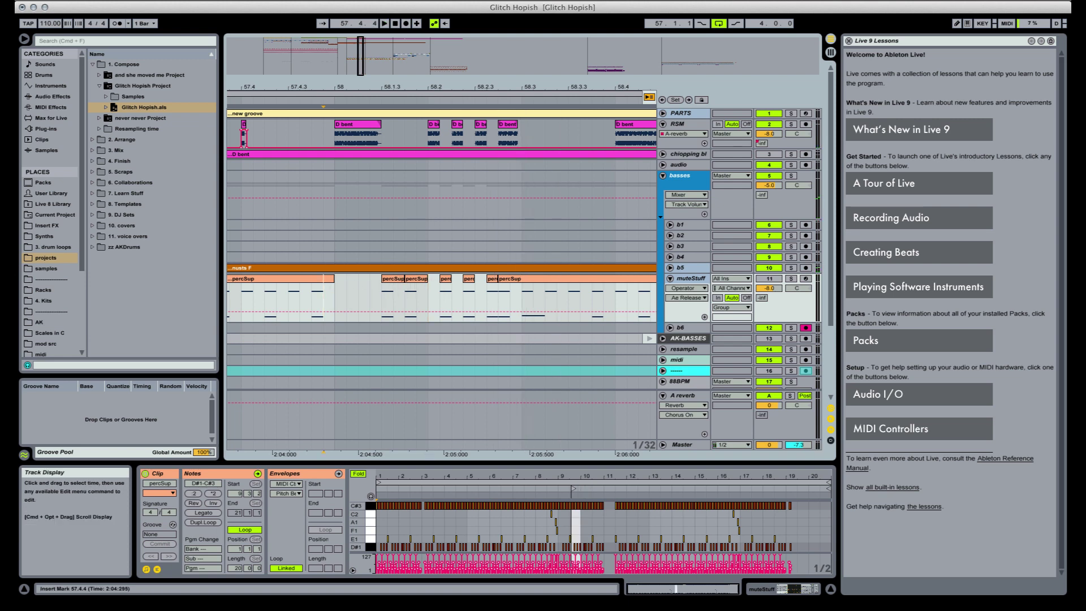
click(719, 1)
click(737, 73)
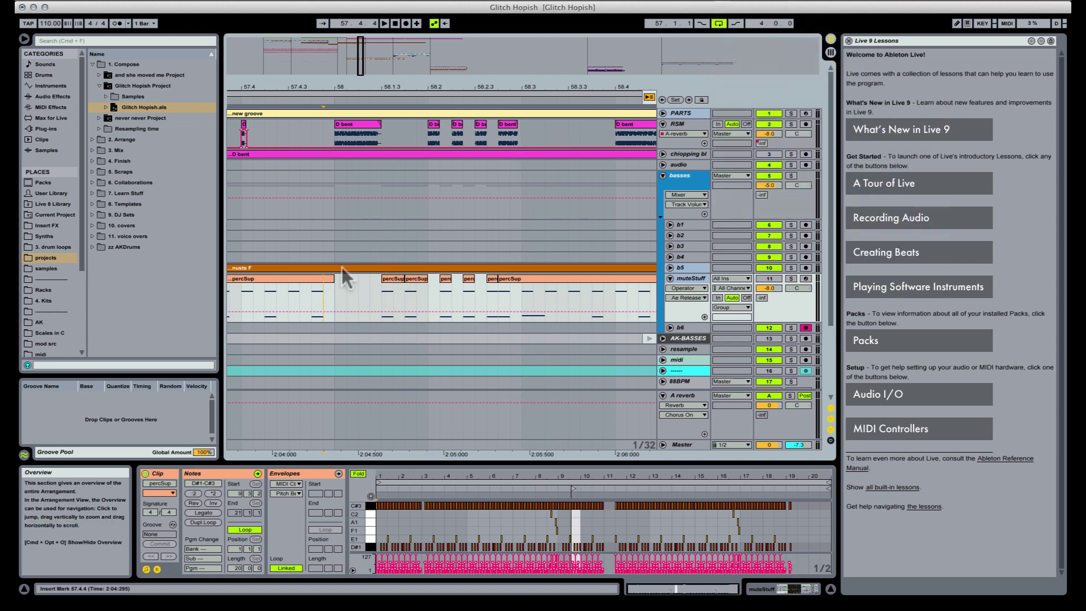
click(334, 284)
key(space)
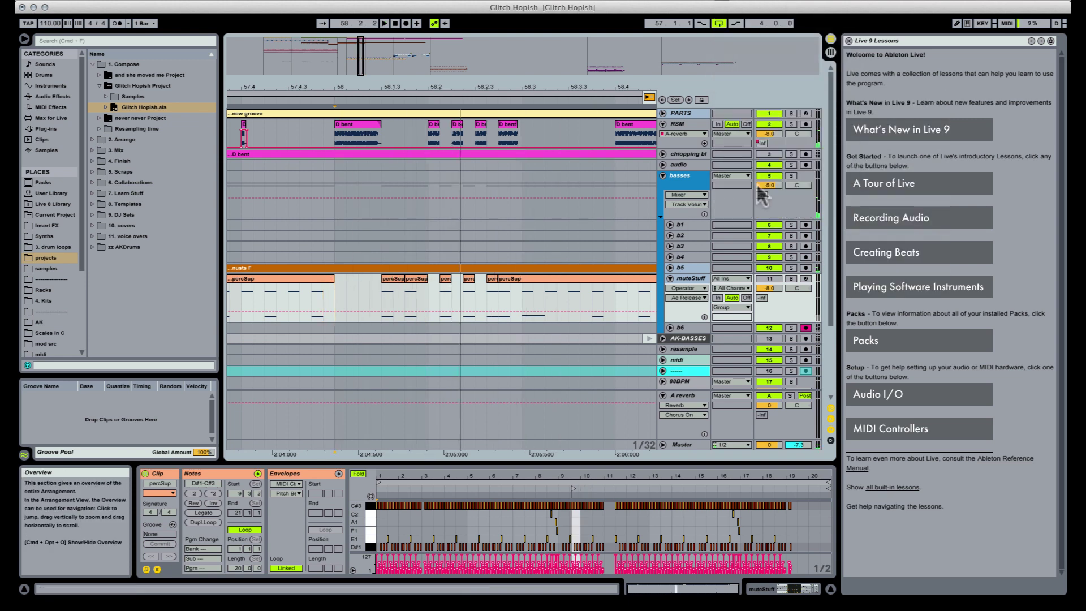
Toggle solo on the RSM track while replaying the pattern from 58.1.1 to check the chops
click(788, 118)
click(788, 121)
key(space)
click(787, 122)
key(space)
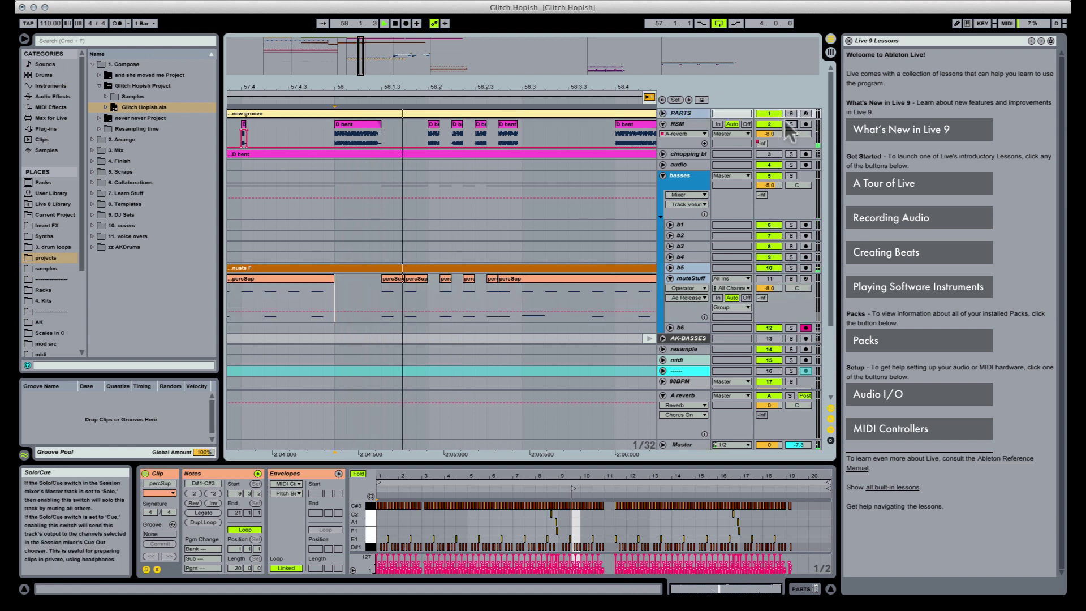
Deactivate the percSup slice at 58.2.2, and play the pattern from 58.1.1
key(space)
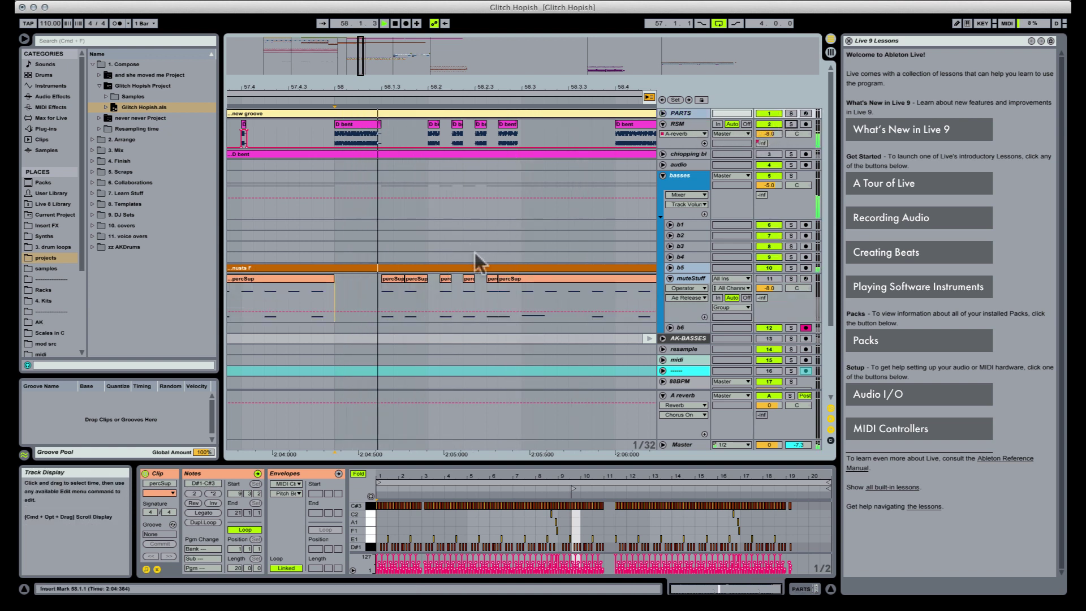
click(470, 279)
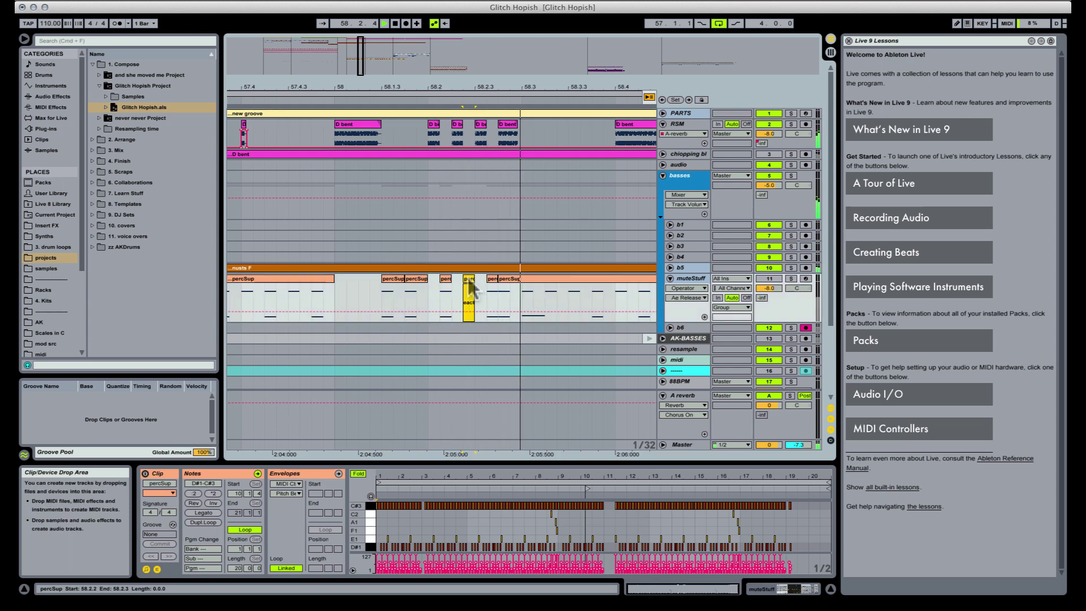
click(327, 284)
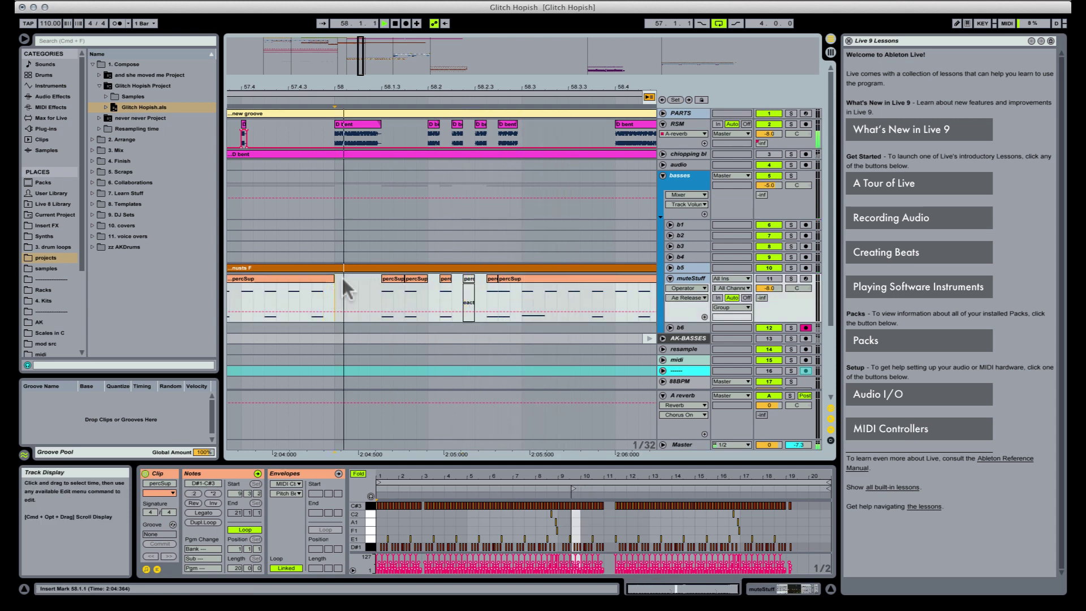
Try the pattern with the RSM hit at 58.2.3 deactivated, and reactivate that hit
click(481, 138)
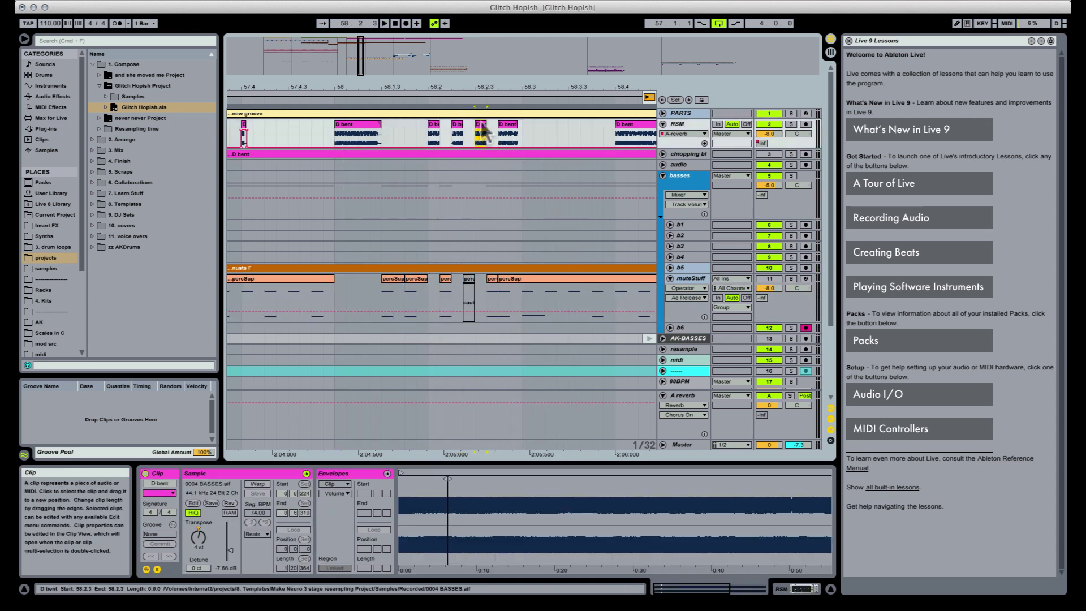
click(433, 138)
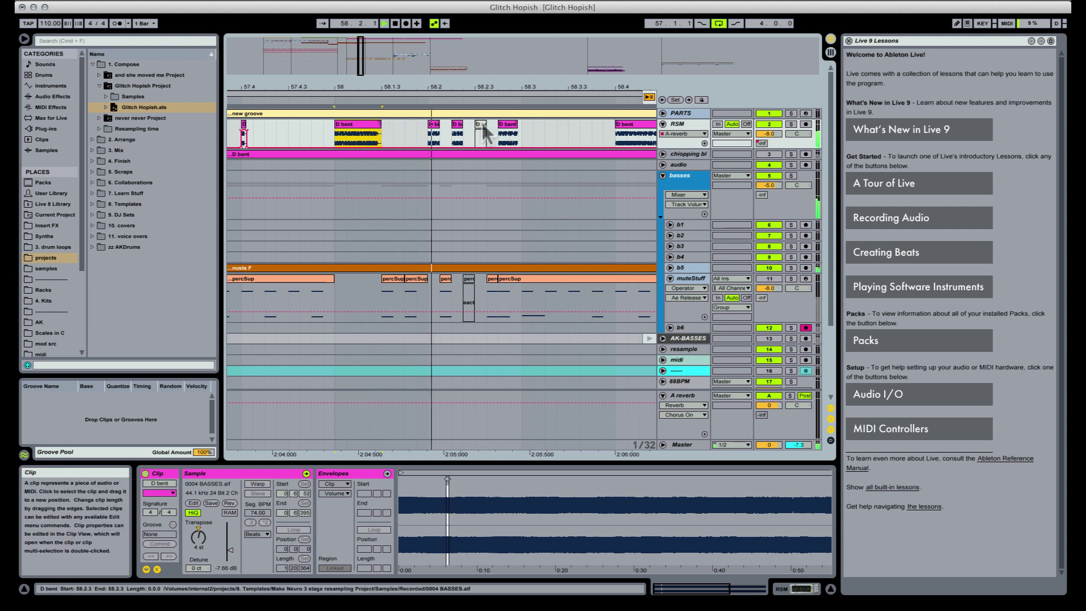
click(480, 136)
key(0)
Transpose the RSM hit at 58.2.2 to 16 semitones
click(457, 137)
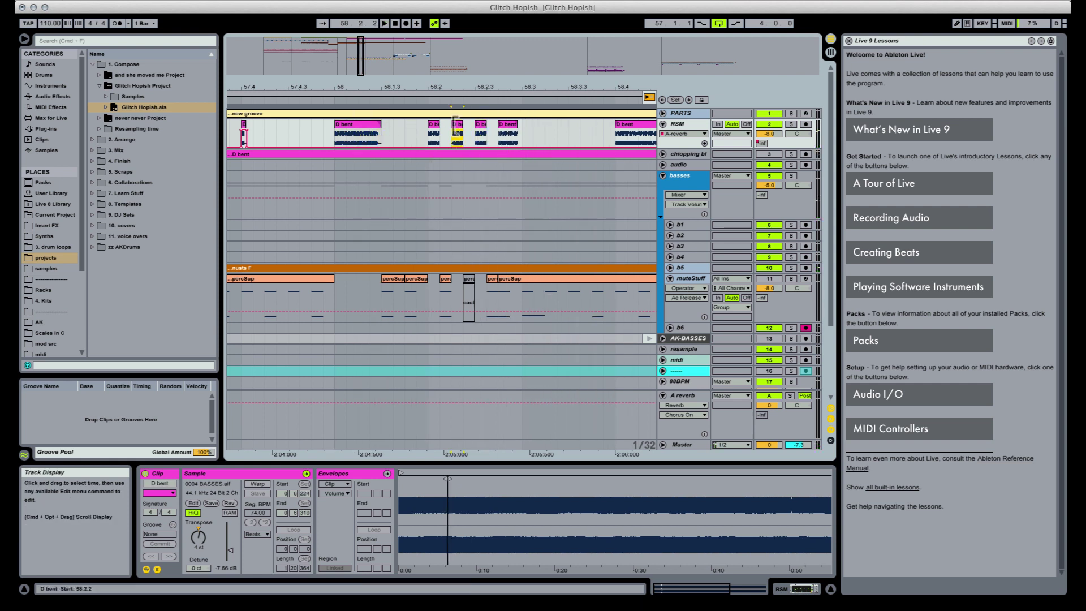
key(space)
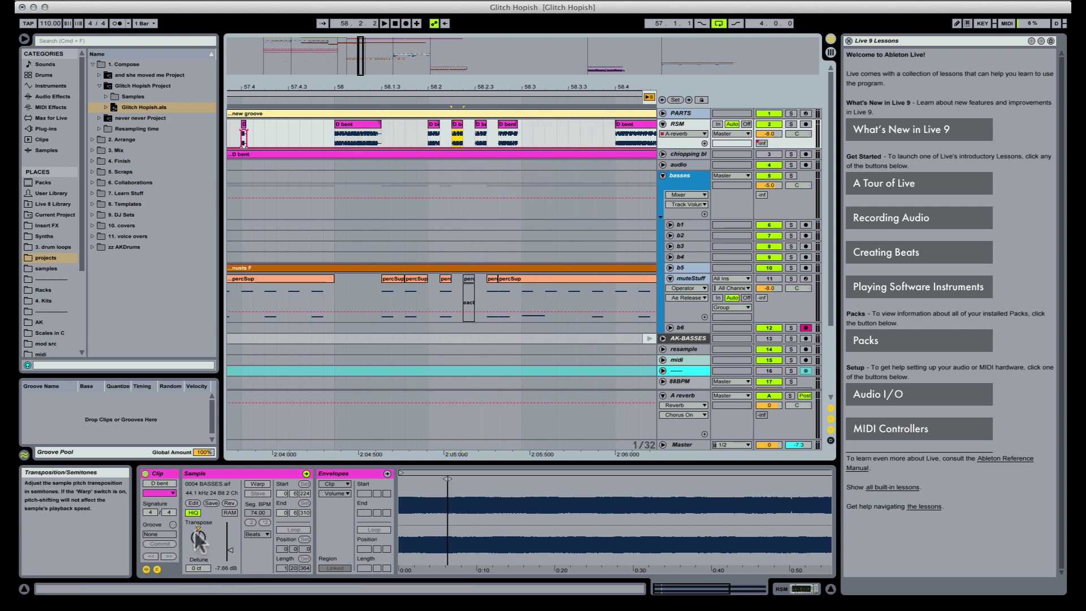
click(194, 532)
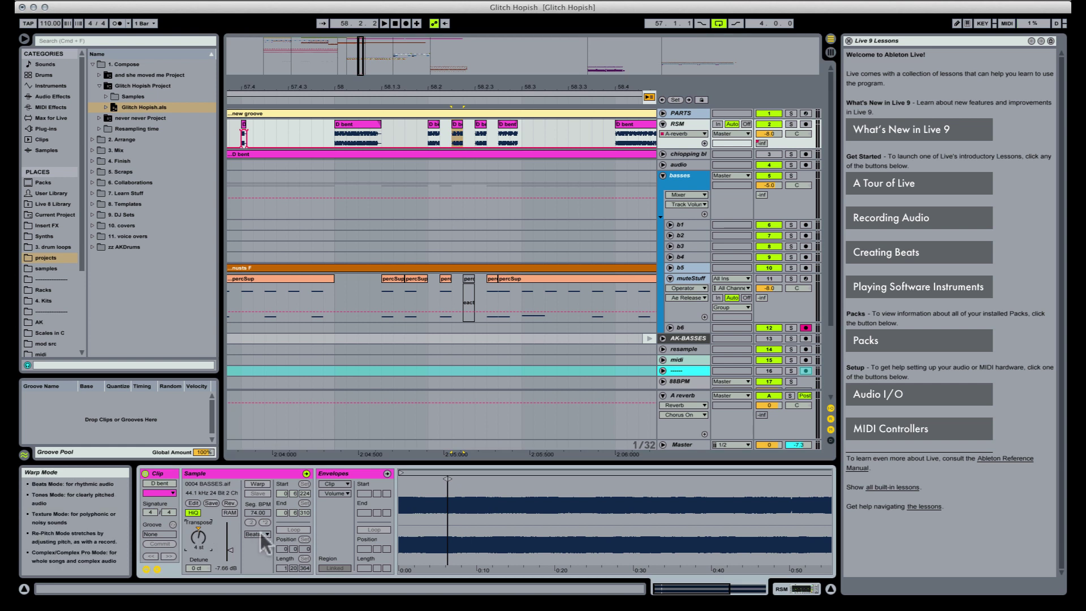
text(16)
key(Return)
click(452, 144)
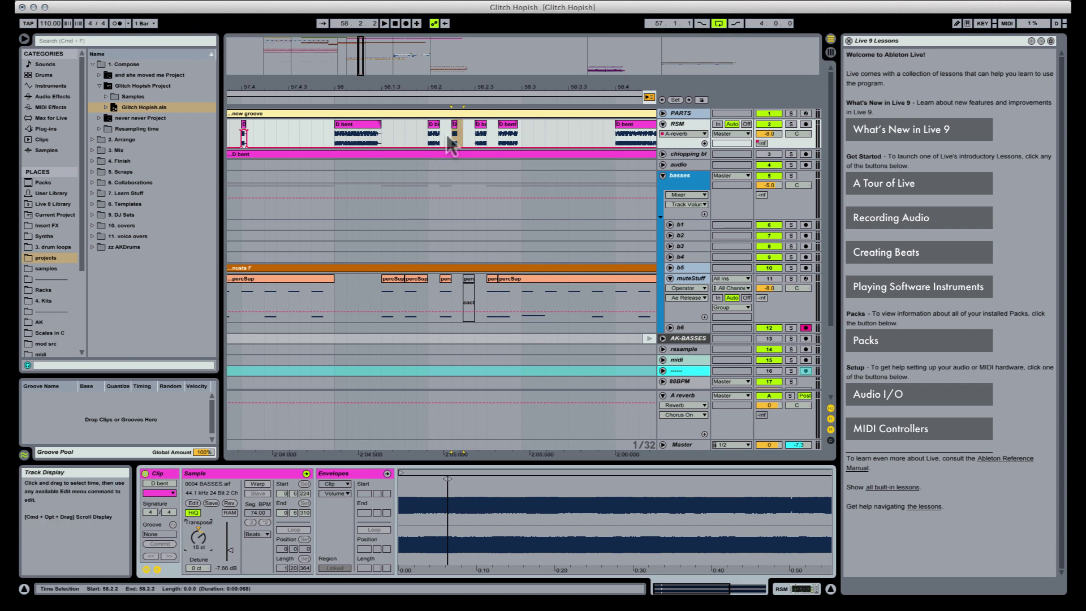
Calculate 16+12 in Spotlight, and transpose the RSM hit at 58.2.3 to 28 semitones
click(478, 136)
click(199, 538)
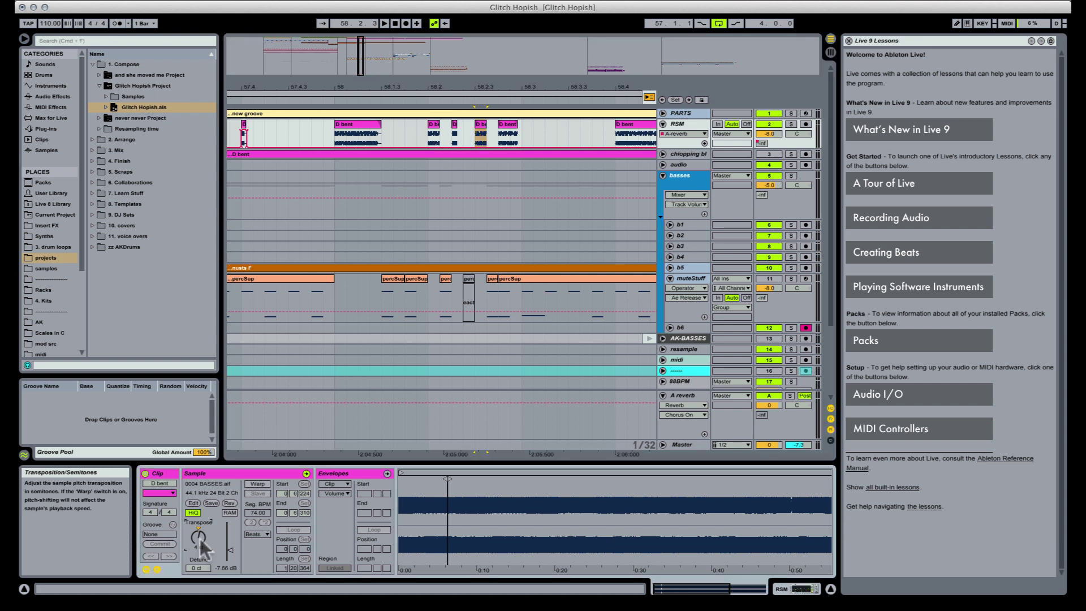
key(super+space)
text(1)
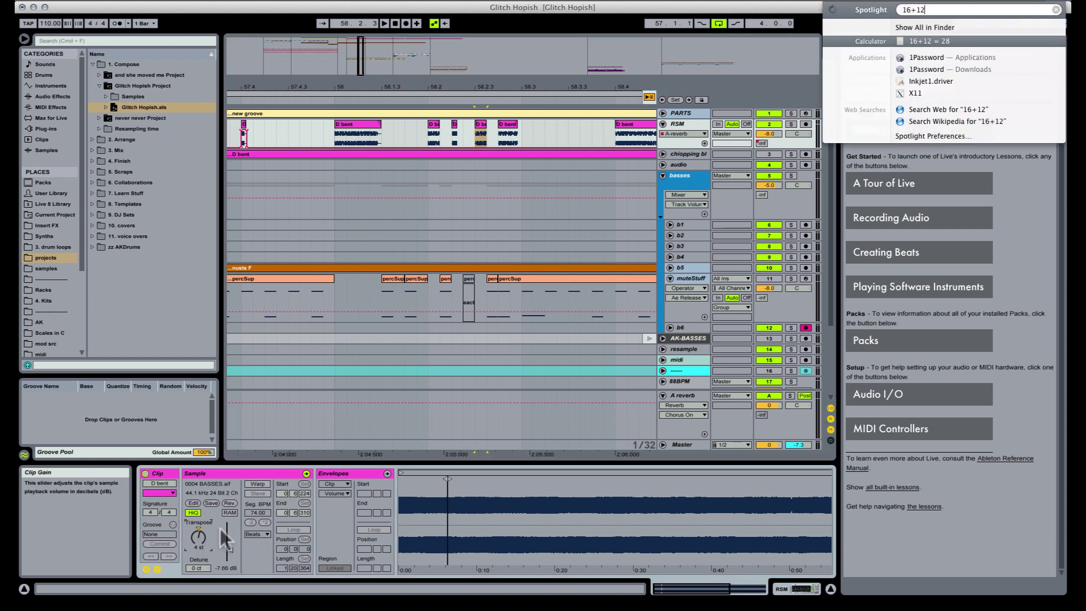
key(Escape)
click(192, 534)
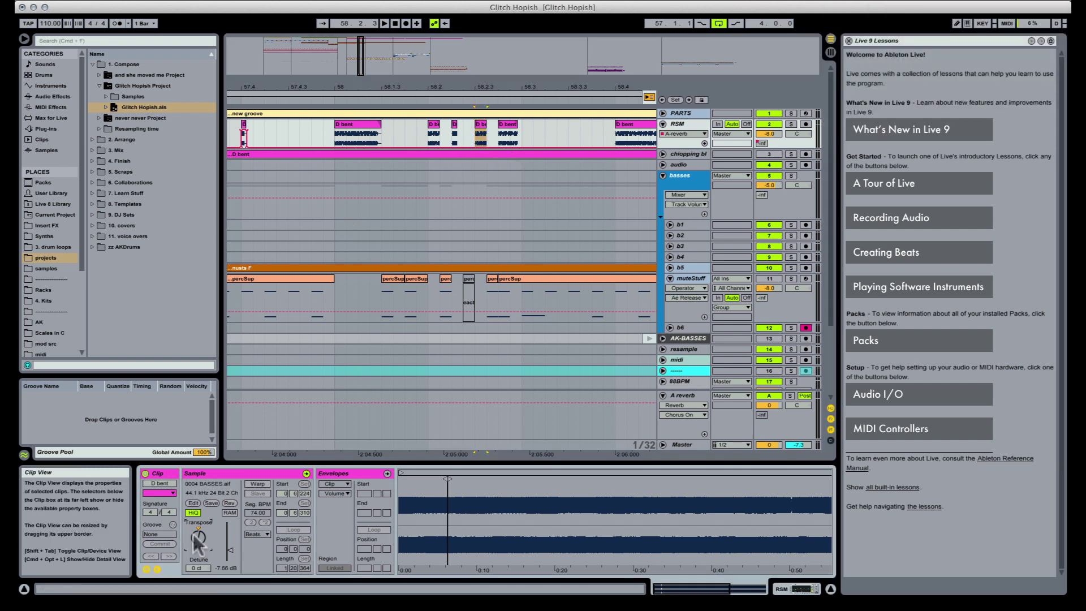
text(28)
key(Return)
key(space)
key(space)
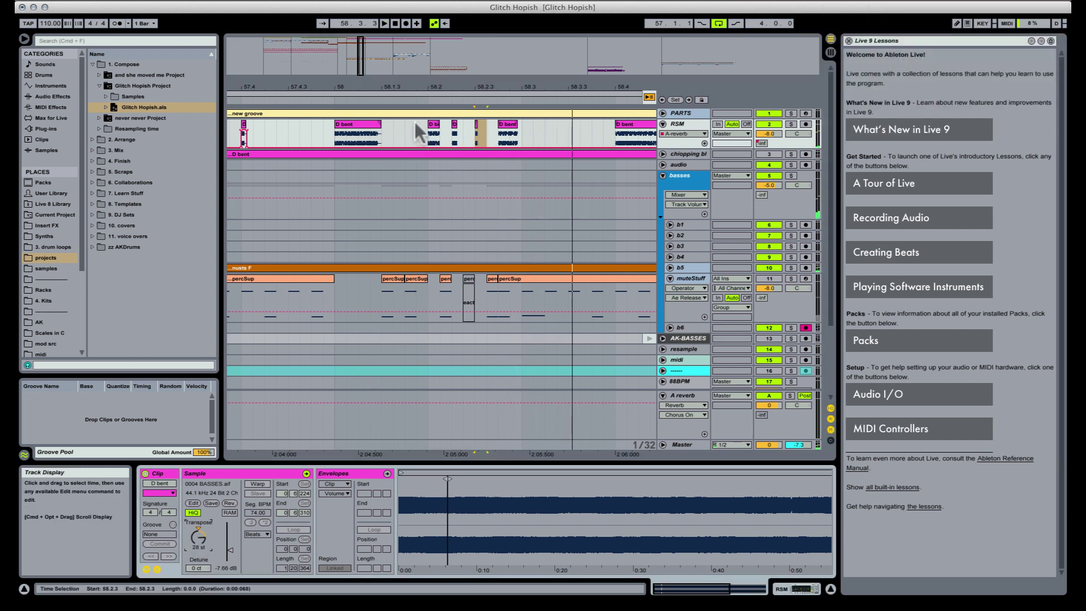
Audition the repitched RSM stutters from 58.1.1
click(352, 124)
key(space)
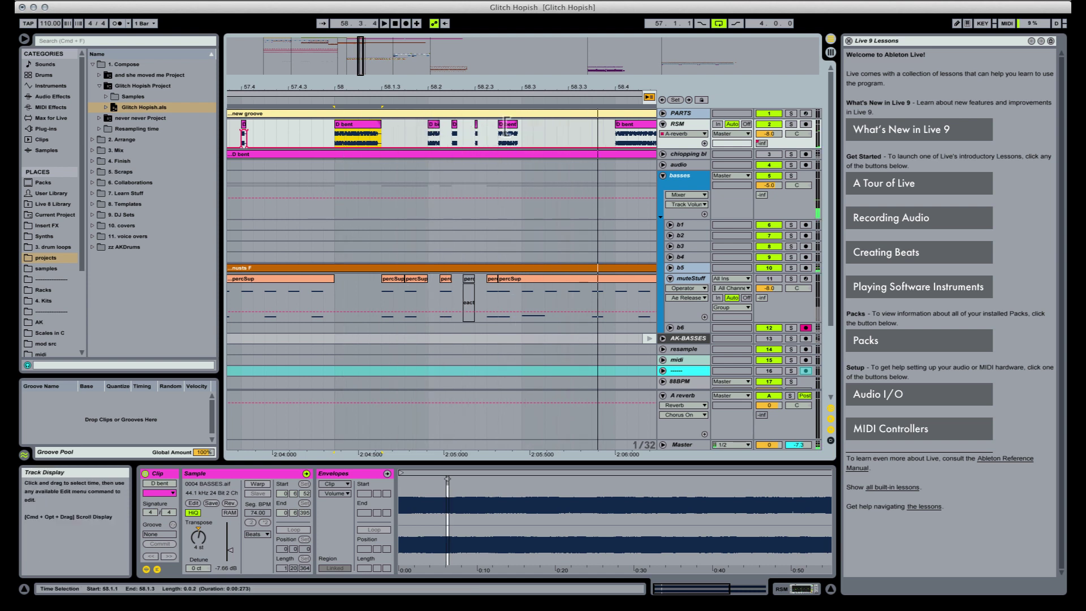
click(508, 124)
key(space)
Switch to a triplet grid, try a copy of the 58.2.3 RSM hit one 1/32 triplet before 58.2.4, and play from 58.1.1
click(476, 126)
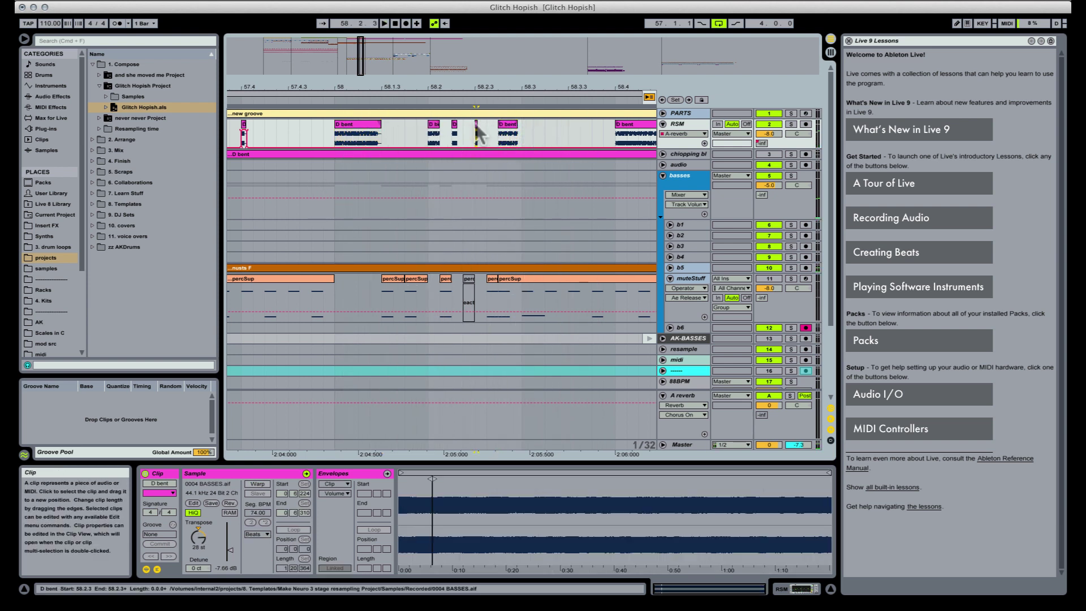
drag(482, 85, 488, 123)
key(super+3)
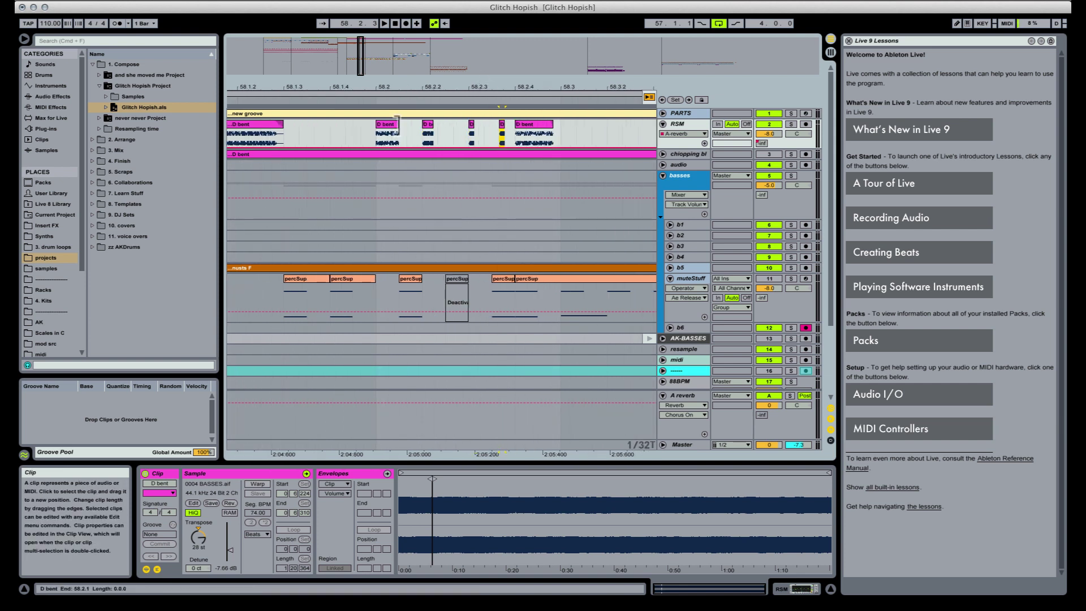
click(393, 125)
key(space)
key(space)
click(265, 124)
key(space)
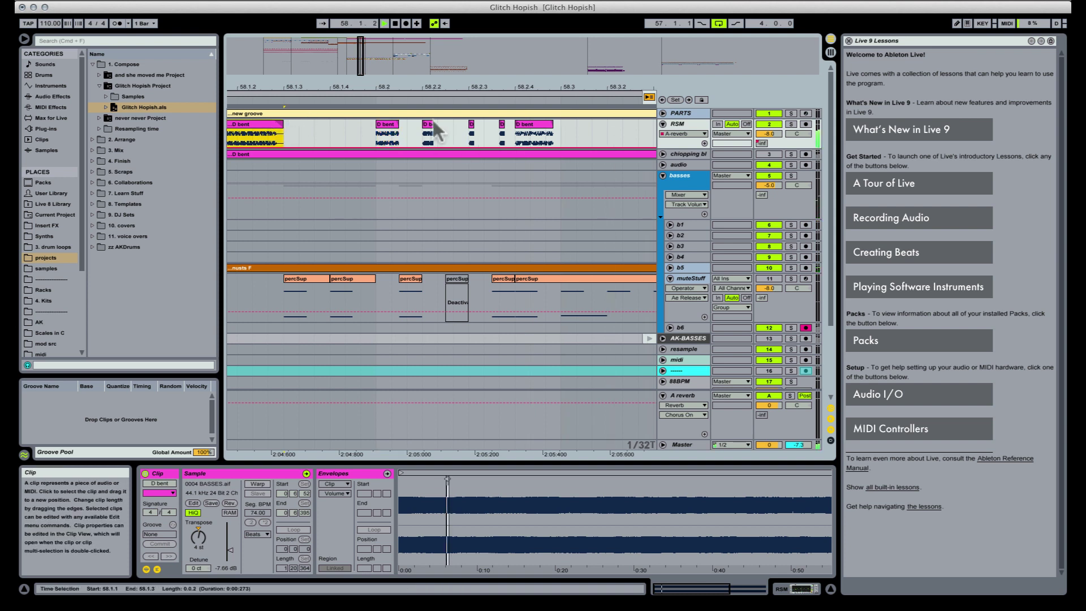
Try moving the RSM hit at 58.2.3 one 1/32 triplet earlier, audition it, and undo the move
drag(473, 130, 457, 131)
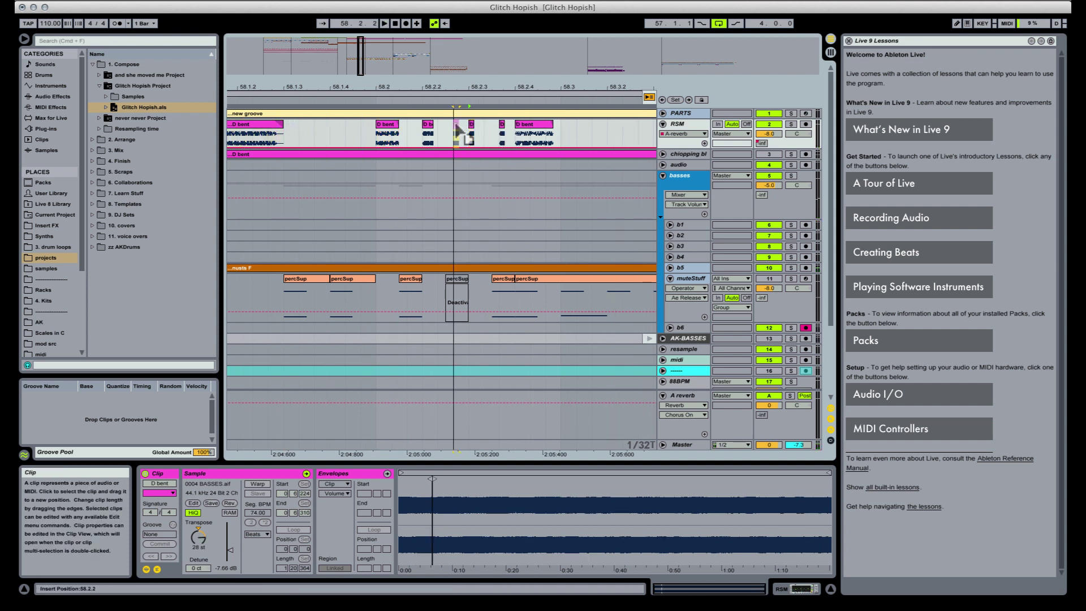
click(280, 130)
key(space)
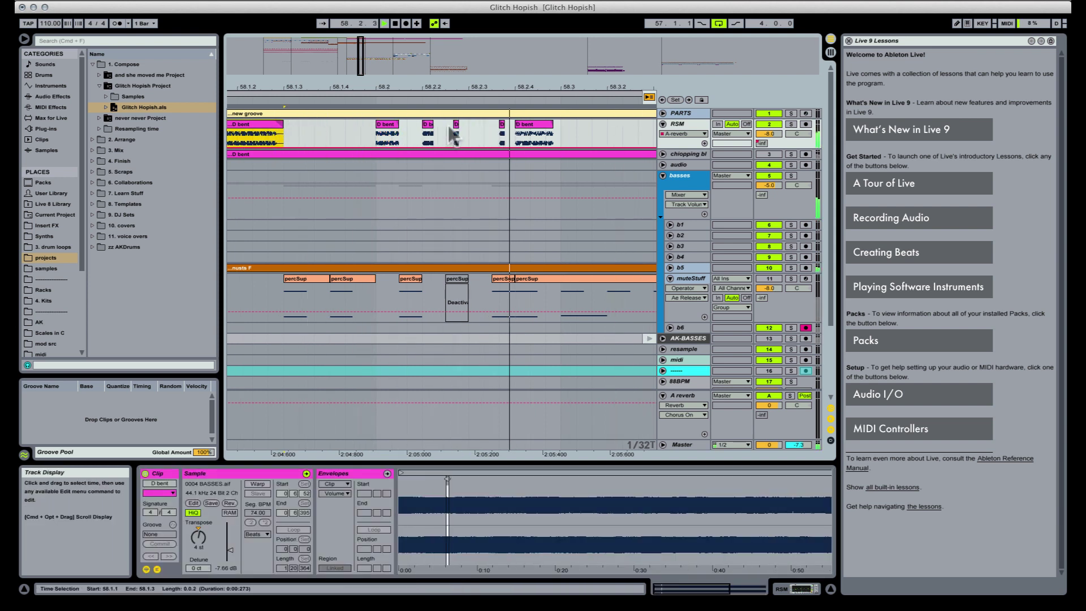
key(space)
key(super+z)
Widen the grid to 1/16T, try the 58.2.2 RSM hit on the following triplet line, and play from 58.1.1
key(super+2)
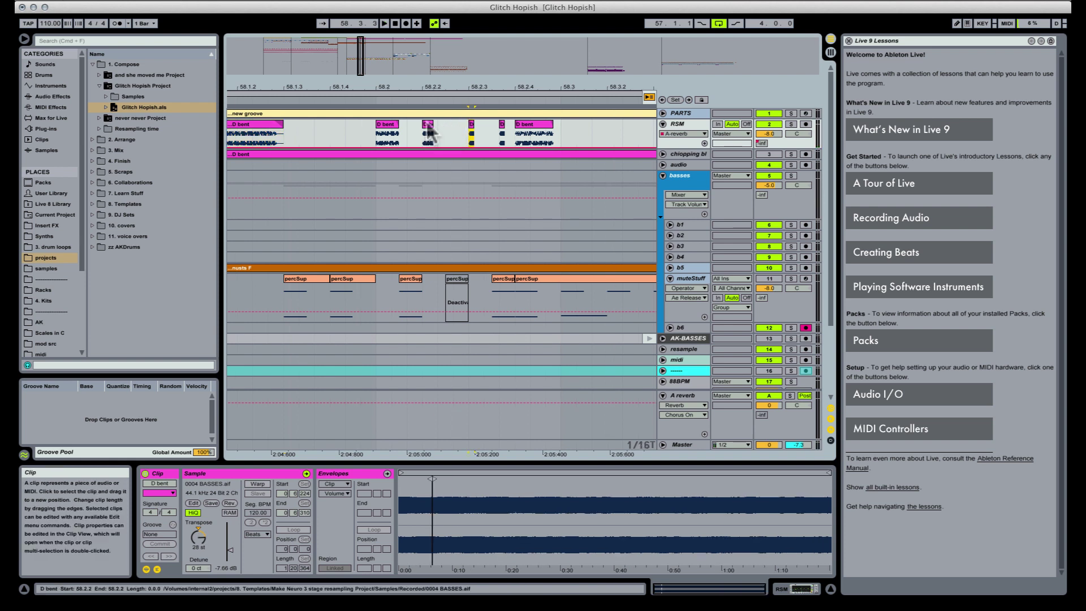
drag(430, 124, 441, 123)
click(254, 125)
key(space)
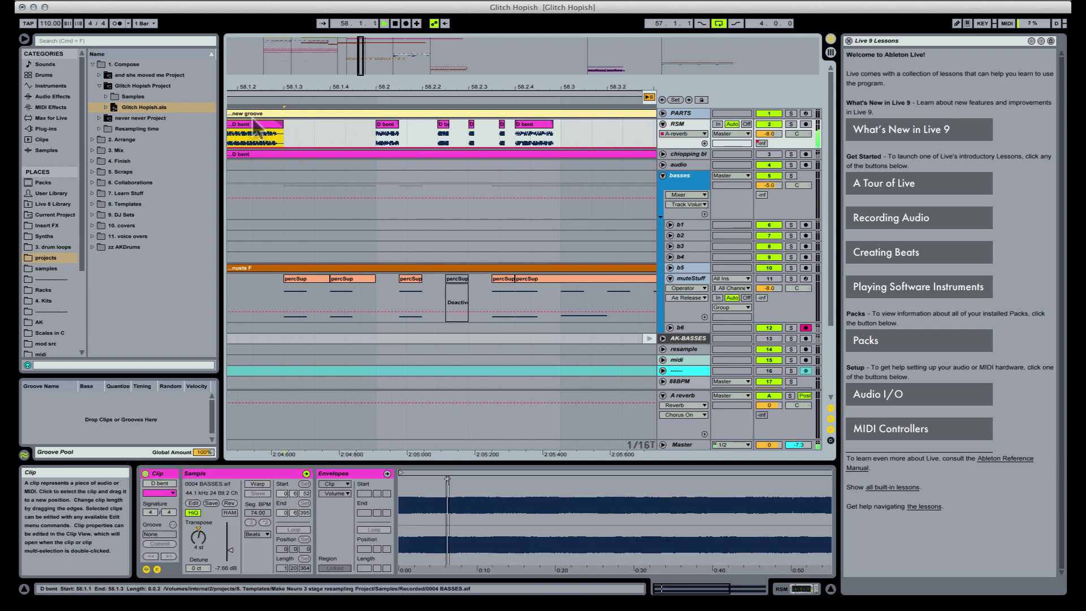
key(space)
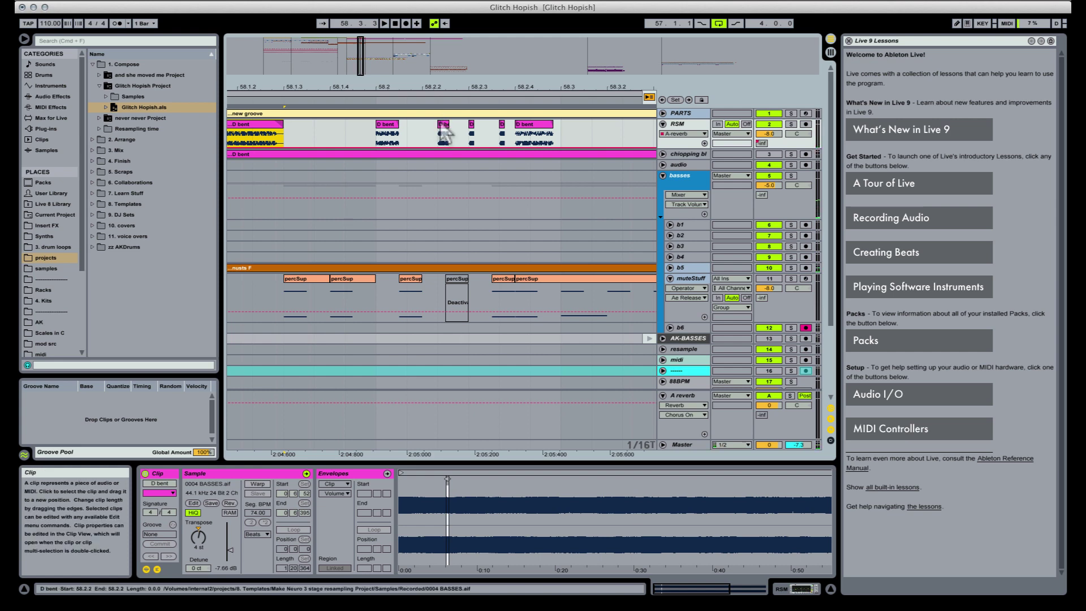
Compare the moved RSM hit with a position one 1/16 triplet earlier, auditioning from 58.1.1, and return it to just after 58.2.2
click(411, 123)
drag(411, 122, 404, 123)
click(337, 127)
click(253, 124)
key(space)
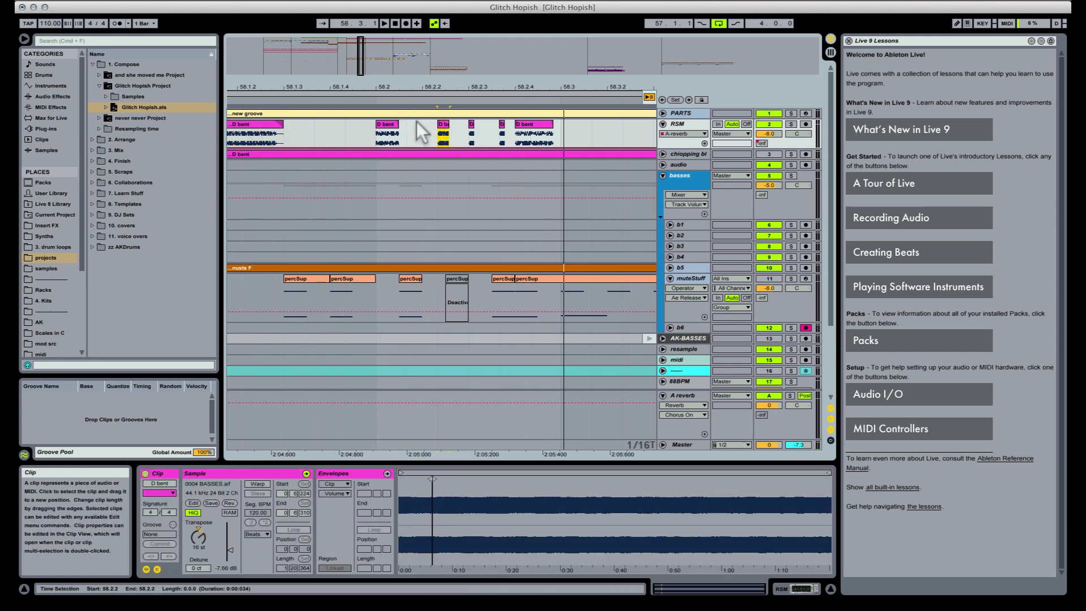
key(space)
click(415, 123)
click(250, 125)
key(space)
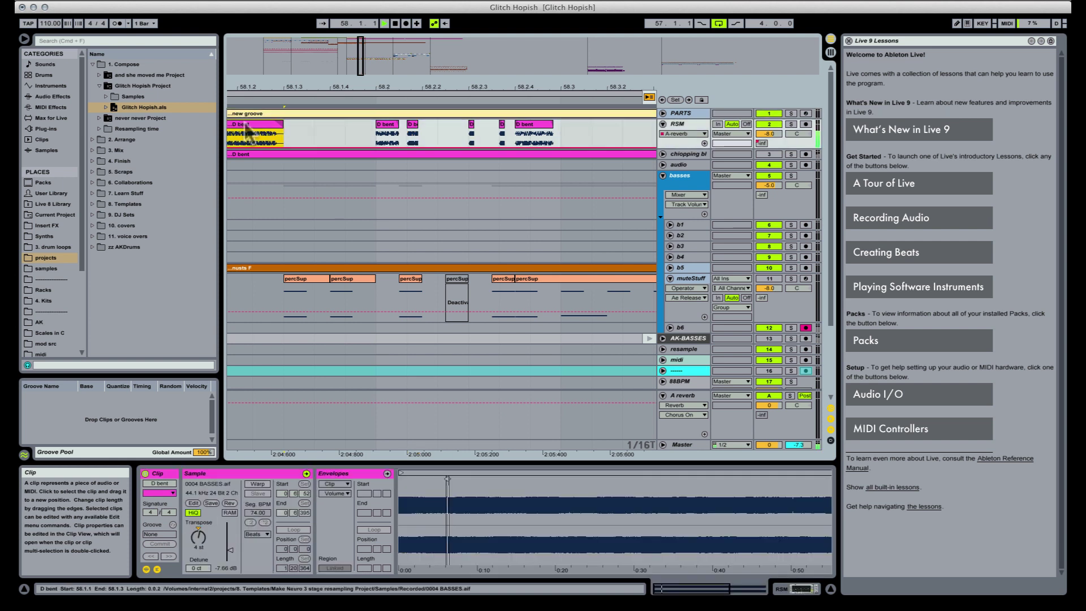
key(space)
click(414, 123)
key(Right)
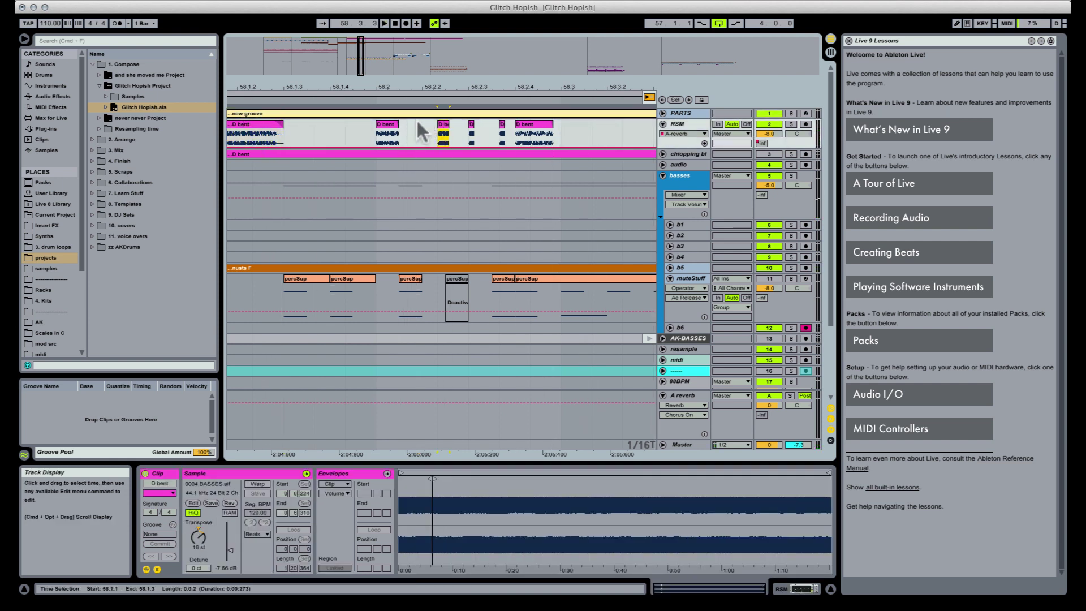
Undo the triplet copy and moves of the short RSM hits, and play the pattern from 58.1.1
click(474, 122)
drag(477, 87, 478, 87)
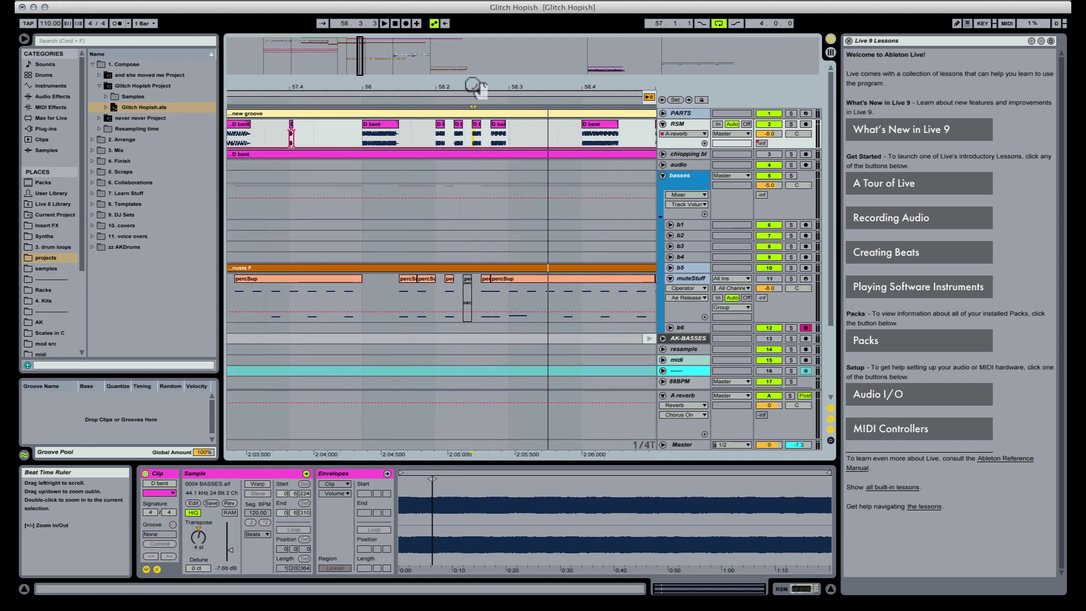
click(378, 133)
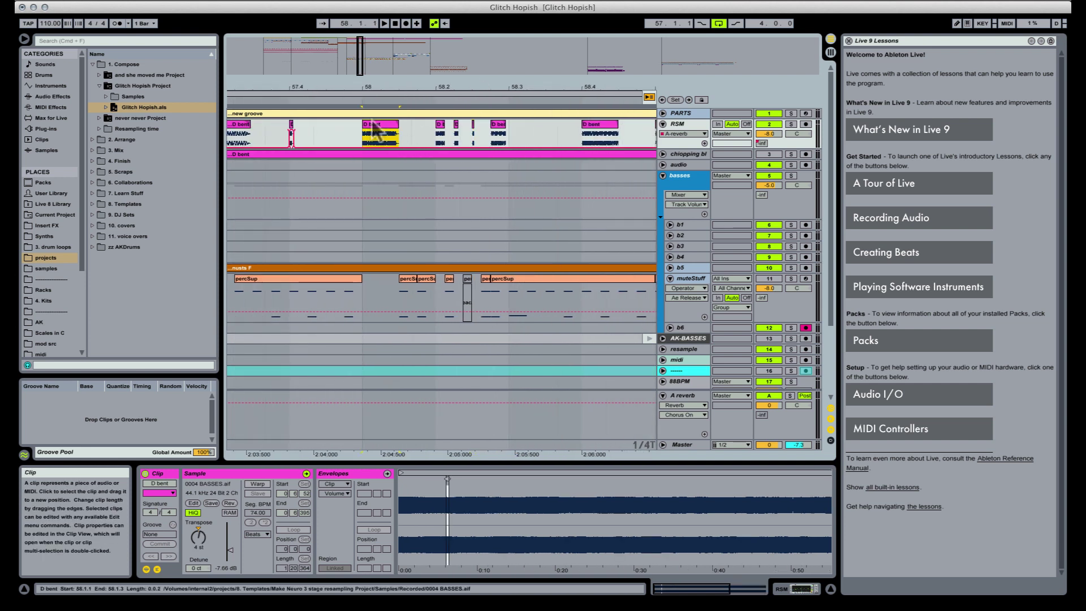
key(space)
Lengthen the RSM hit at 58.2.4 to one 1/8 triplet ending at 58.3.1, and audition the pattern from 58.1.1
click(501, 134)
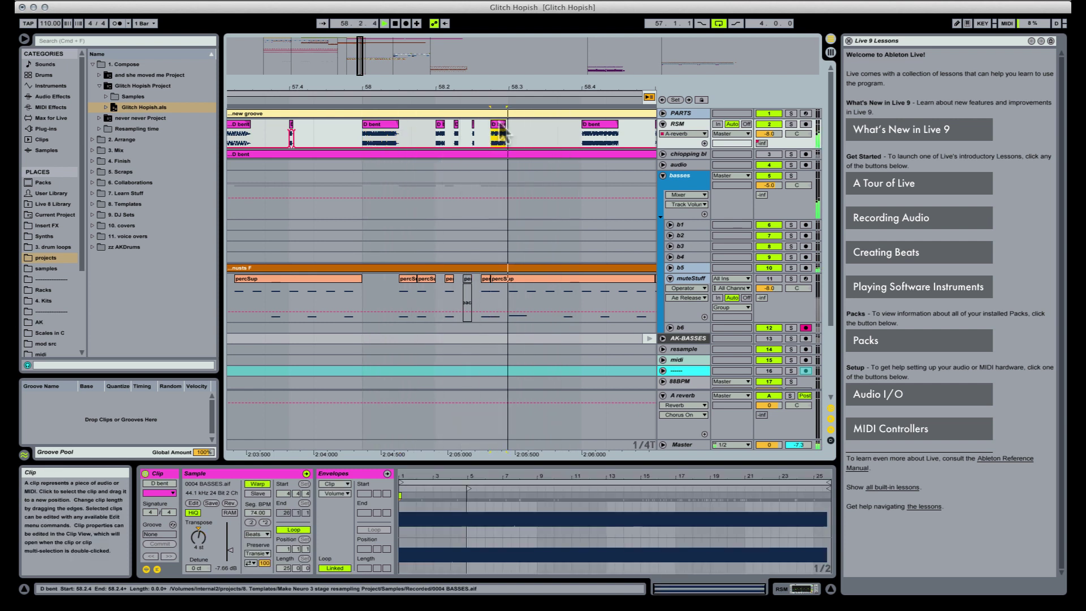
mouse_move(506, 135)
mouse_down()
mouse_move(496, 133)
mouse_move(508, 124)
mouse_up()
key(space)
key(space)
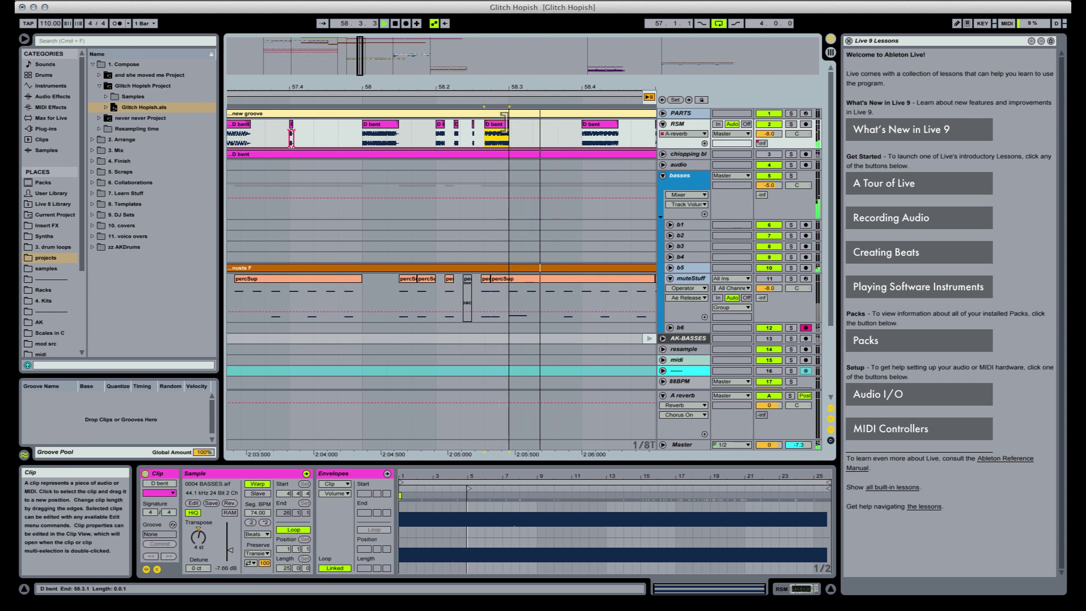
key(space)
click(368, 124)
key(space)
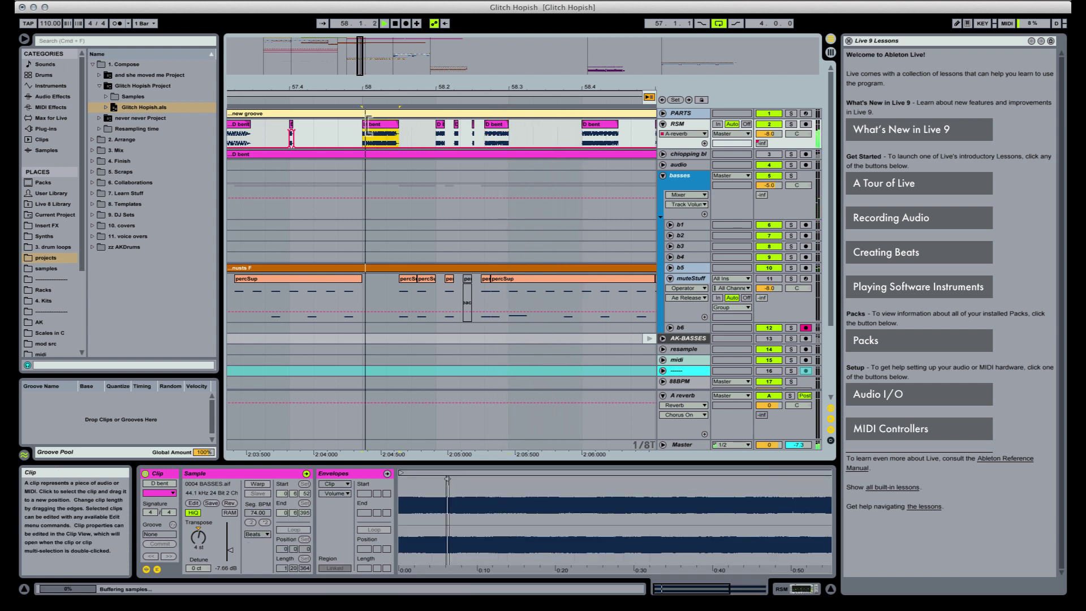
Move the lengthened RSM hit before 58.3.1 one 1/16 triplet later on the 1/16T grid
key(space)
click(501, 129)
drag(501, 125, 506, 127)
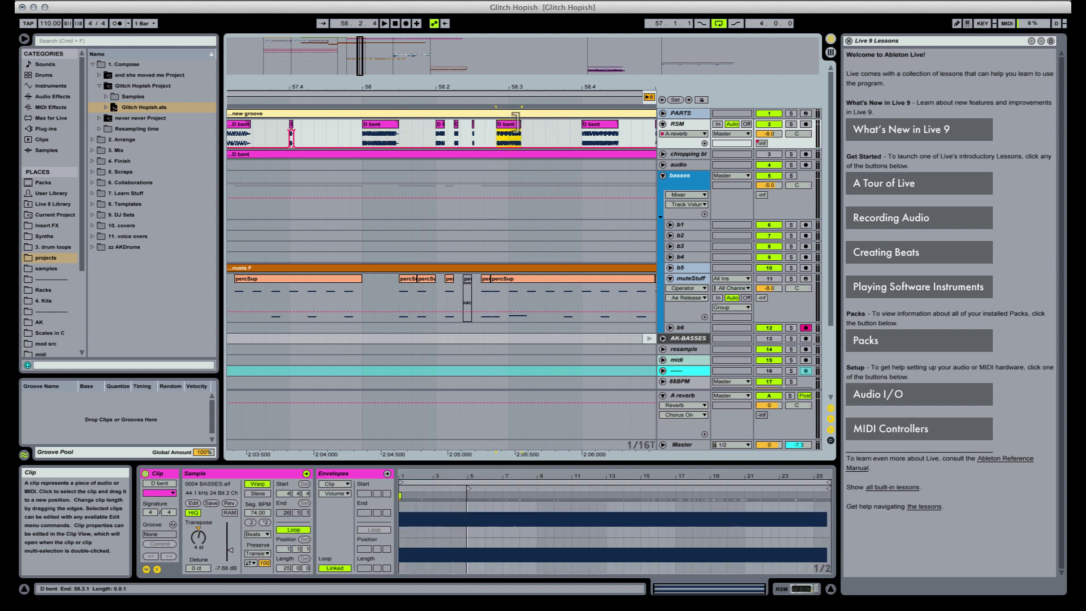
Audition the edited bass pattern from 58.1.1, and play it from the start of the groove at 57.1.1
click(392, 136)
key(space)
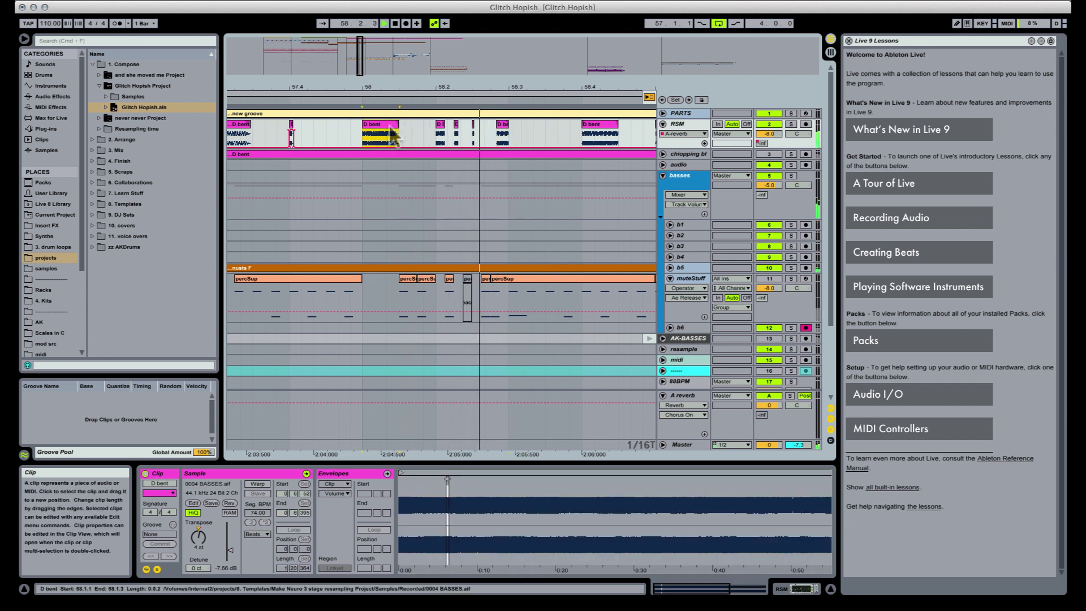
key(space)
mouse_move(510, 86)
mouse_down()
mouse_move(511, 65)
mouse_move(505, 73)
mouse_up()
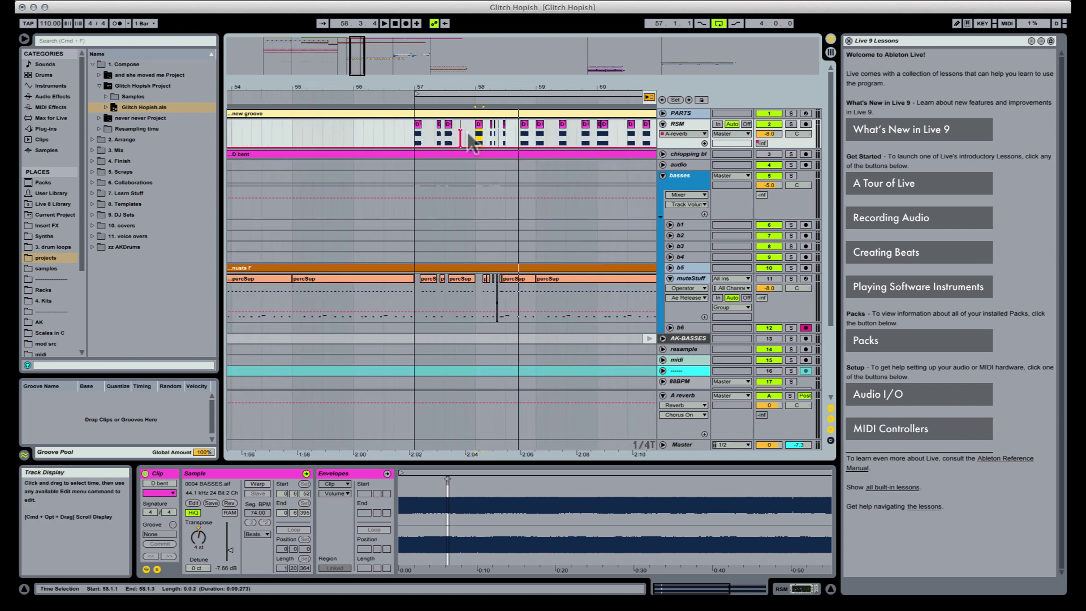
click(415, 136)
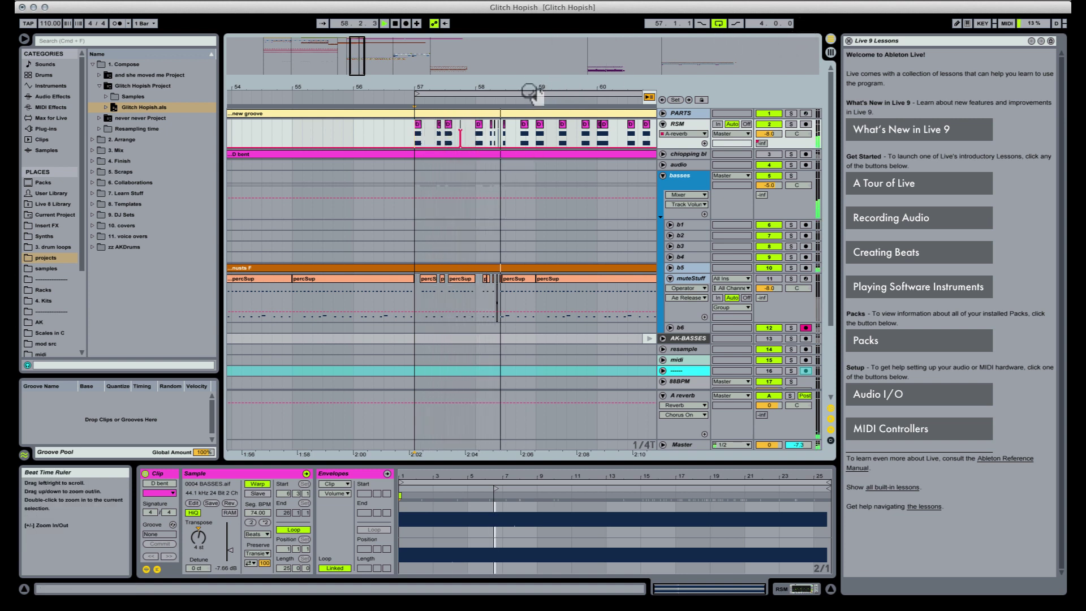
Deactivate the short RSM hit before 58.3.1 and fill the muteStuff track with percSup from 58.1.1 to 58.3.1
drag(529, 92, 510, 145)
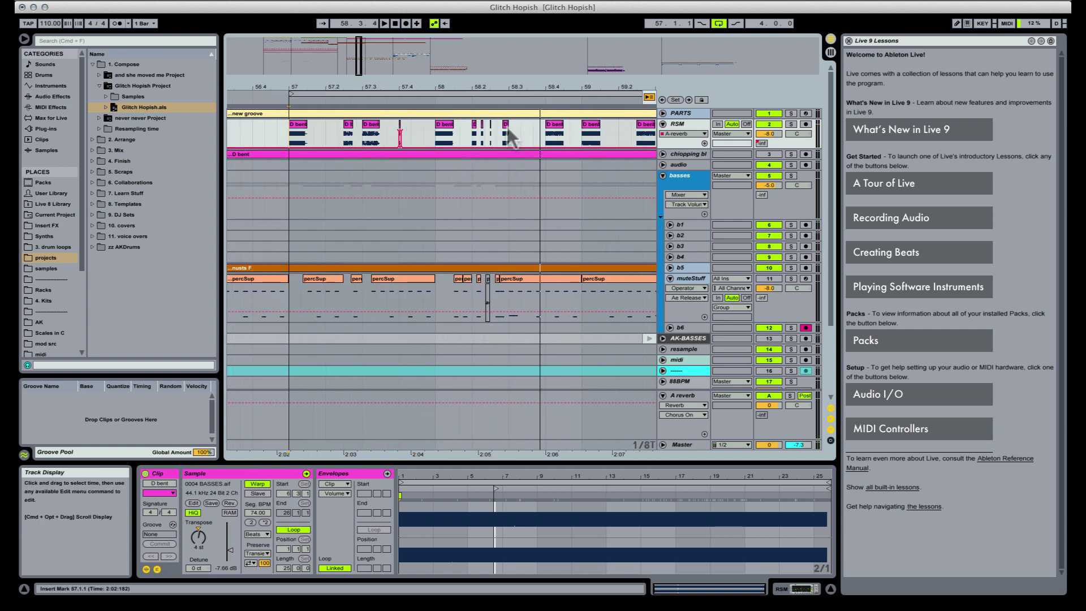
click(506, 132)
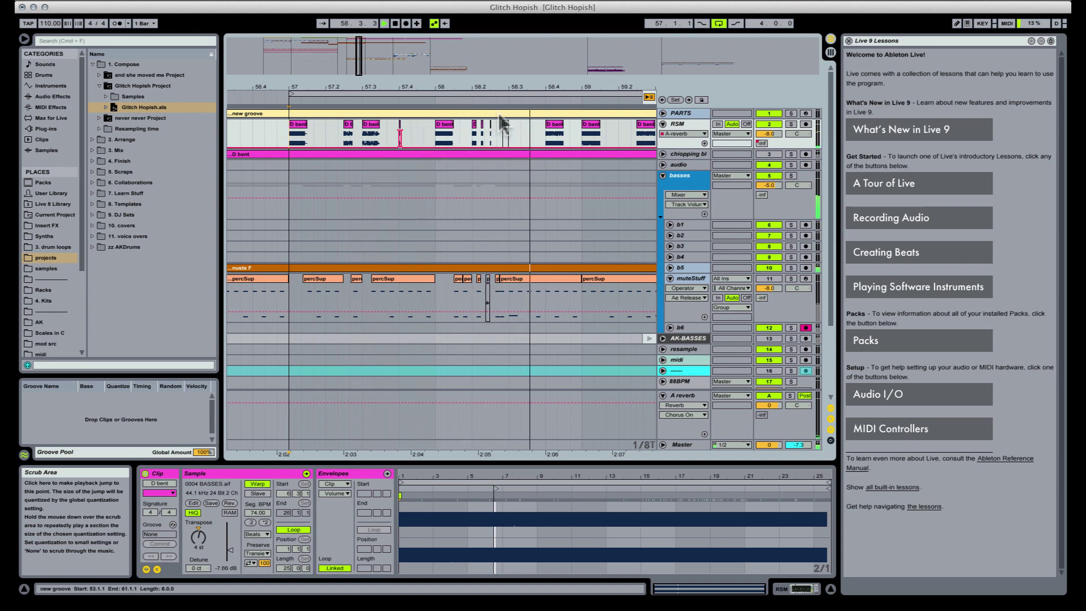
click(469, 289)
drag(434, 276, 509, 288)
click(435, 294)
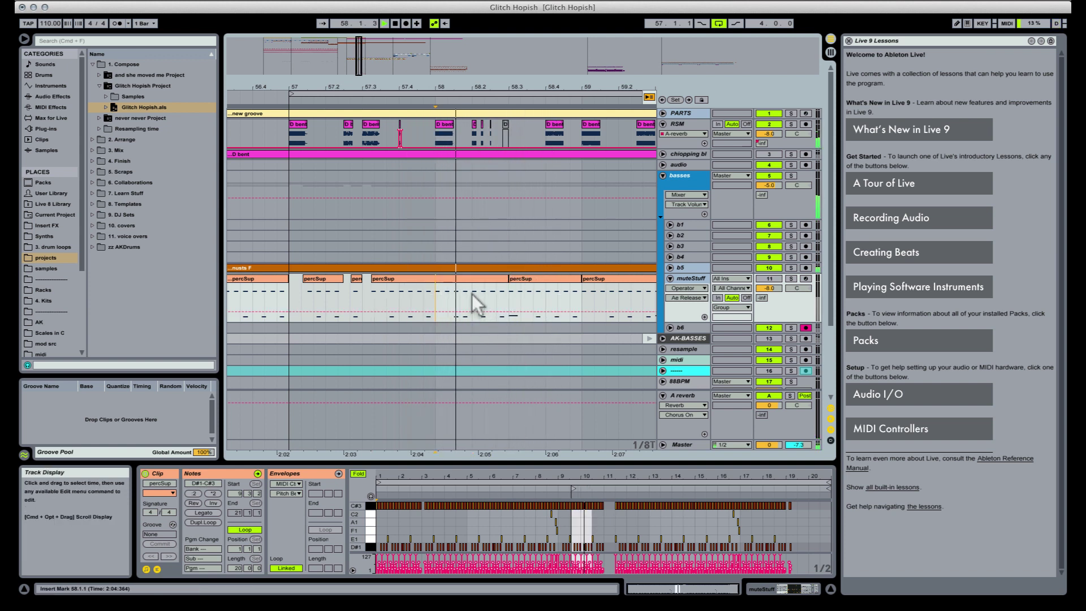
Clear the percSup notes for two 1/8 triplets after 58.2.1 and for one 1/8 triplet after 58.3.1
drag(473, 293, 485, 293)
key(Delete)
click(439, 292)
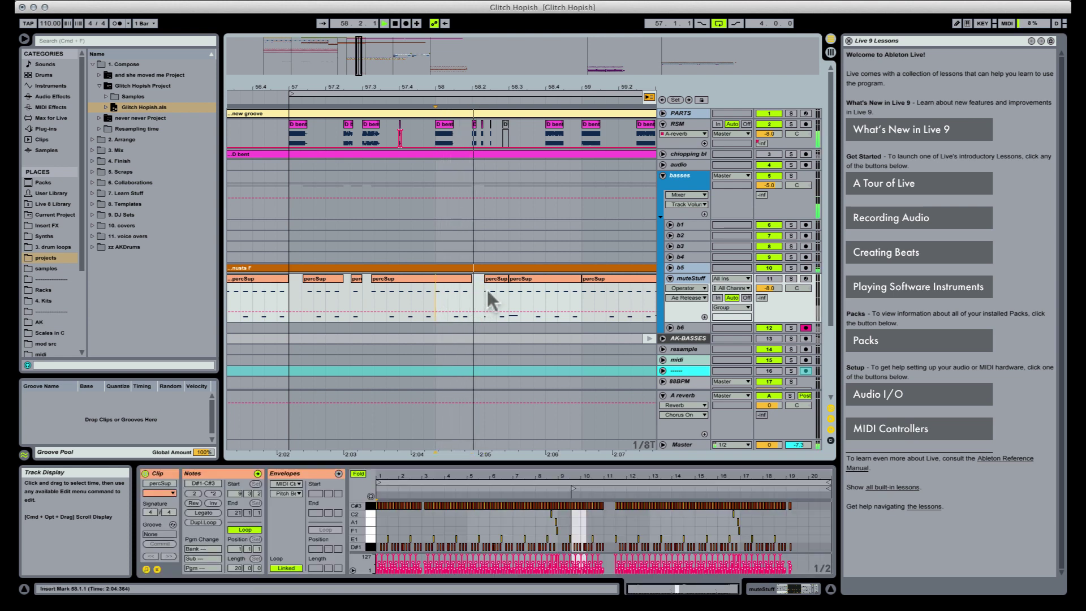
drag(488, 279, 496, 278)
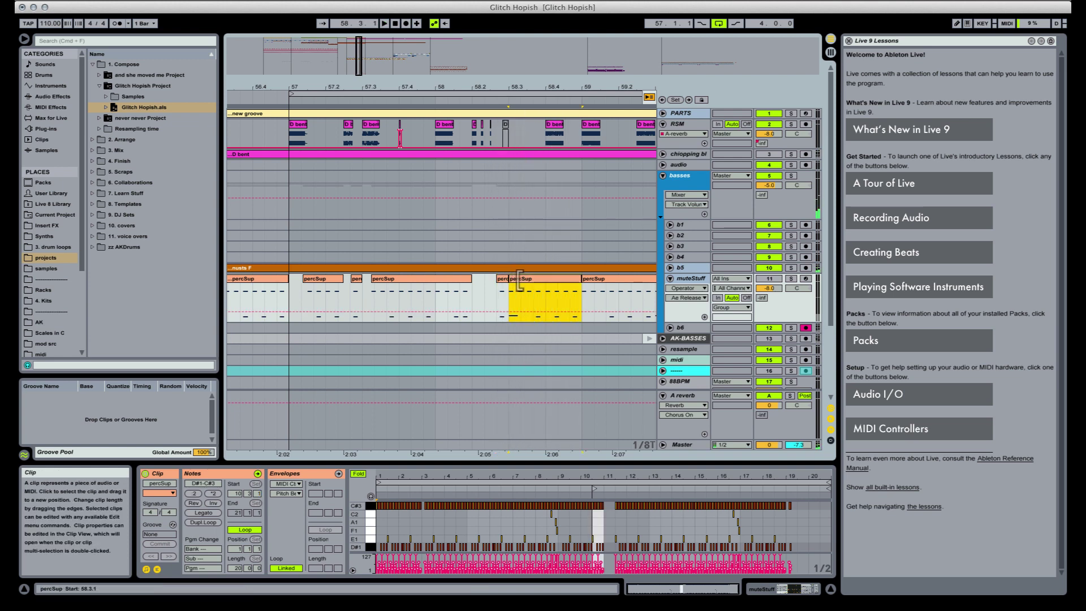
key(space)
Reactivate the short RSM hit before 58.3.1, placing it at 58.3.1 with a length of one 1/8 triplet
click(505, 125)
click(505, 126)
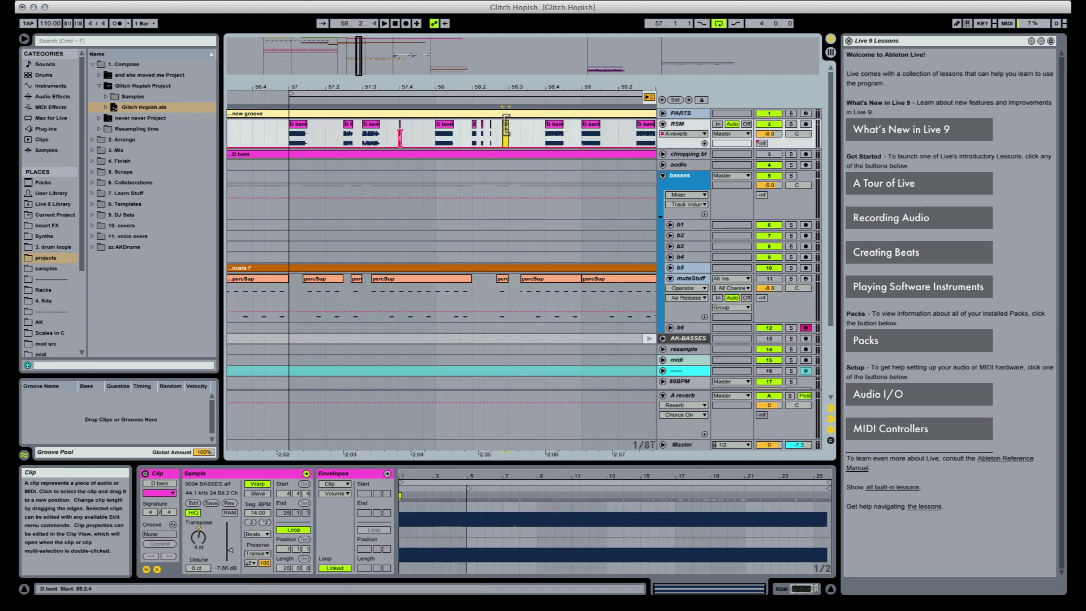
drag(508, 131, 516, 131)
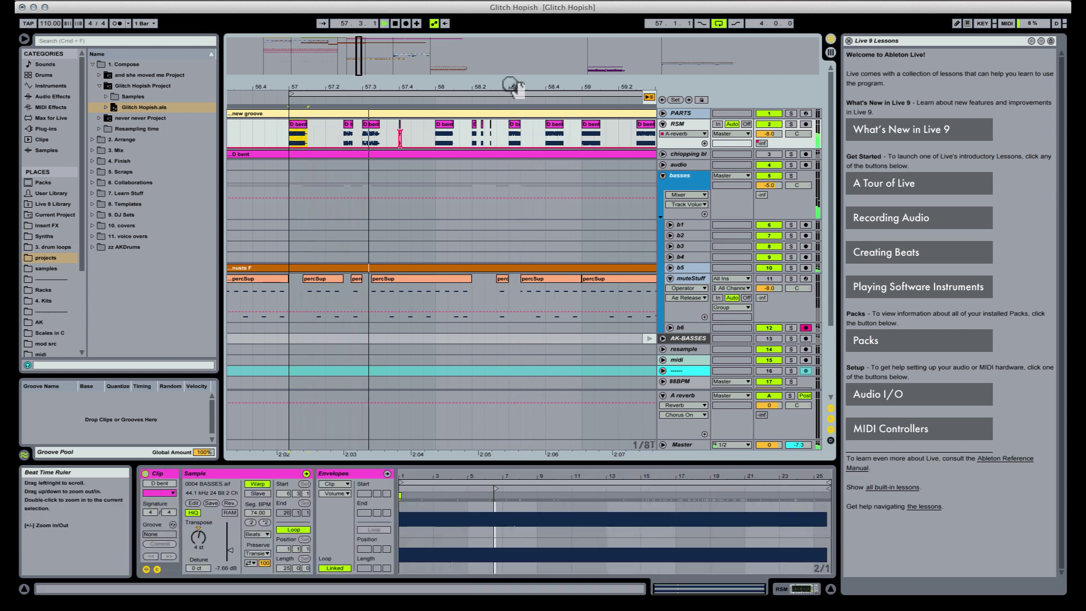
Delete the RSM hit at 58.4.1 and listen to the groove through bar 59
drag(519, 86, 466, 97)
click(500, 124)
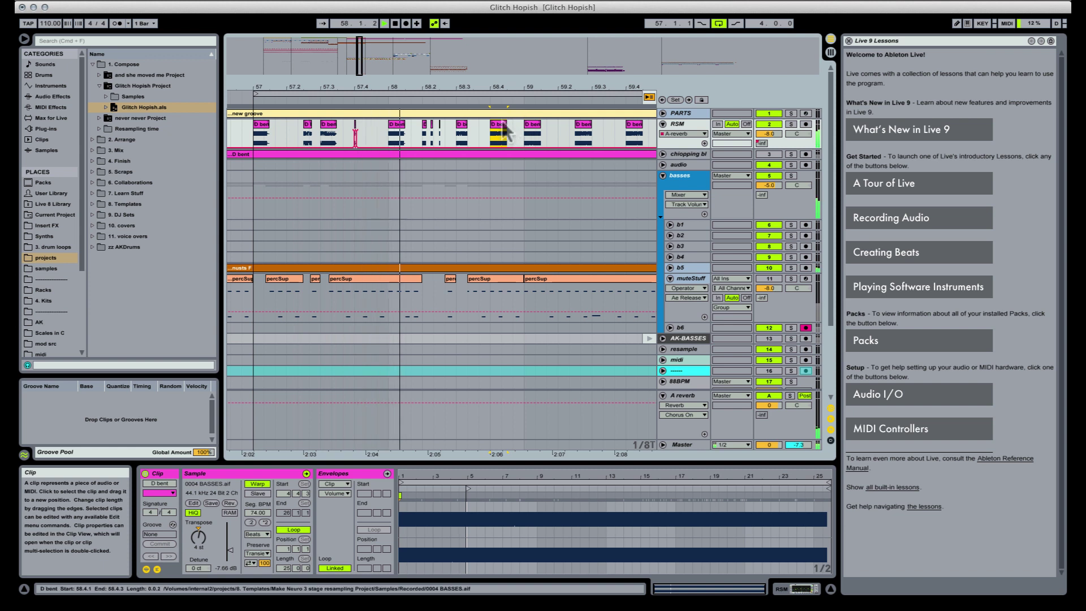
key(Delete)
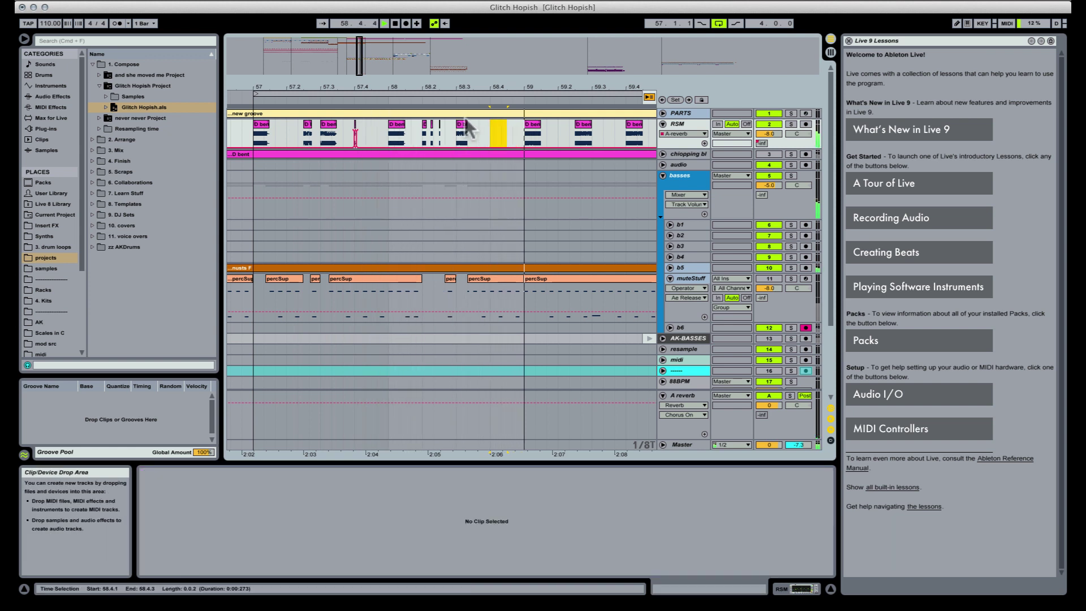
drag(535, 87, 435, 62)
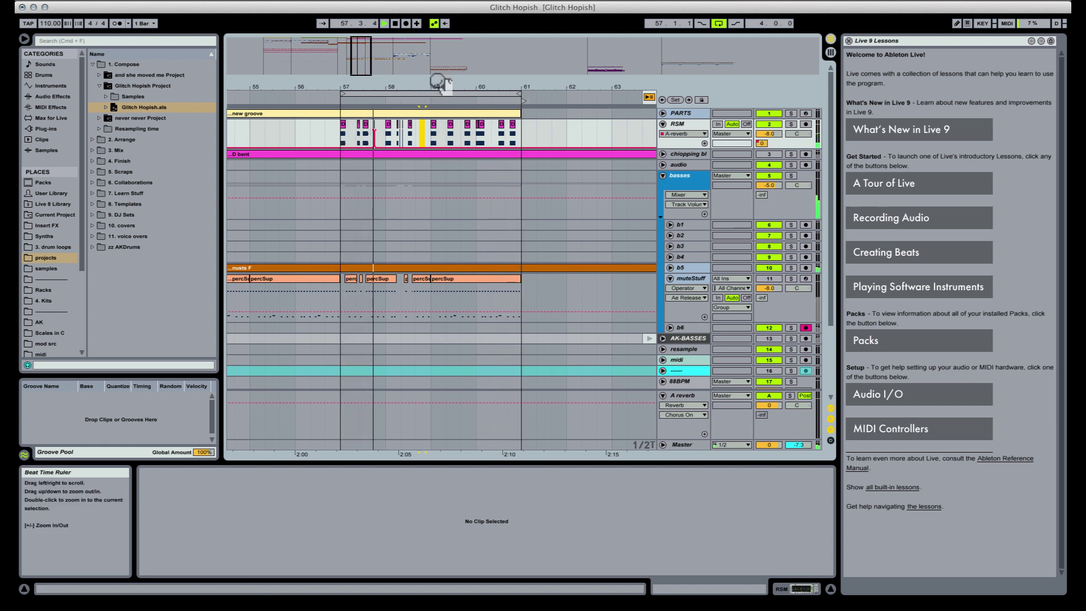
drag(437, 85, 448, 97)
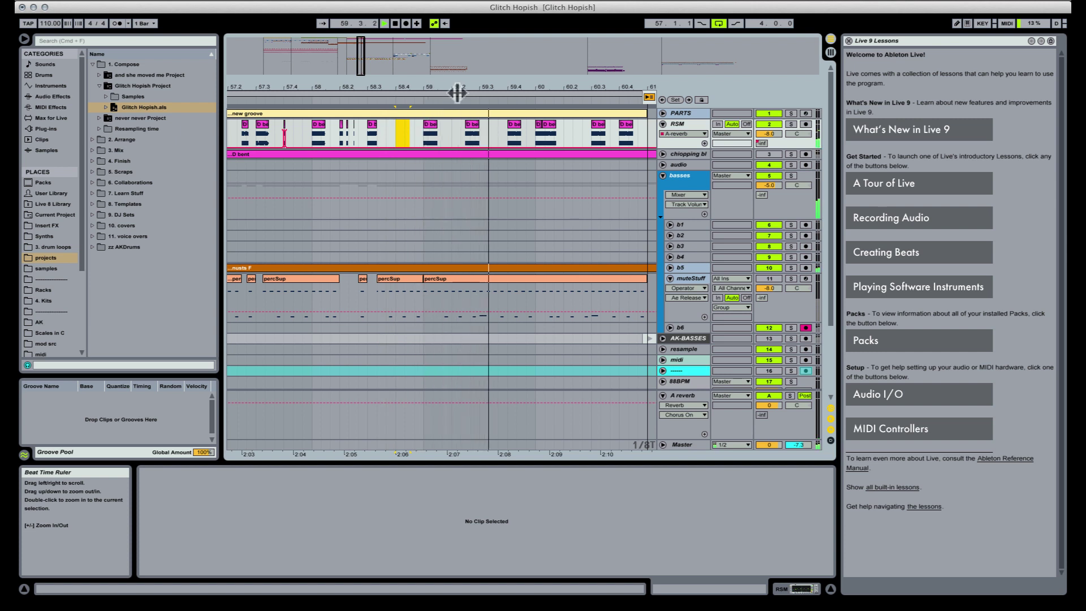
Cut the middle 1/16 triplet out of the RSM hit at 59.1.1 and set the first piece's sample start to 9.3.1
click(433, 131)
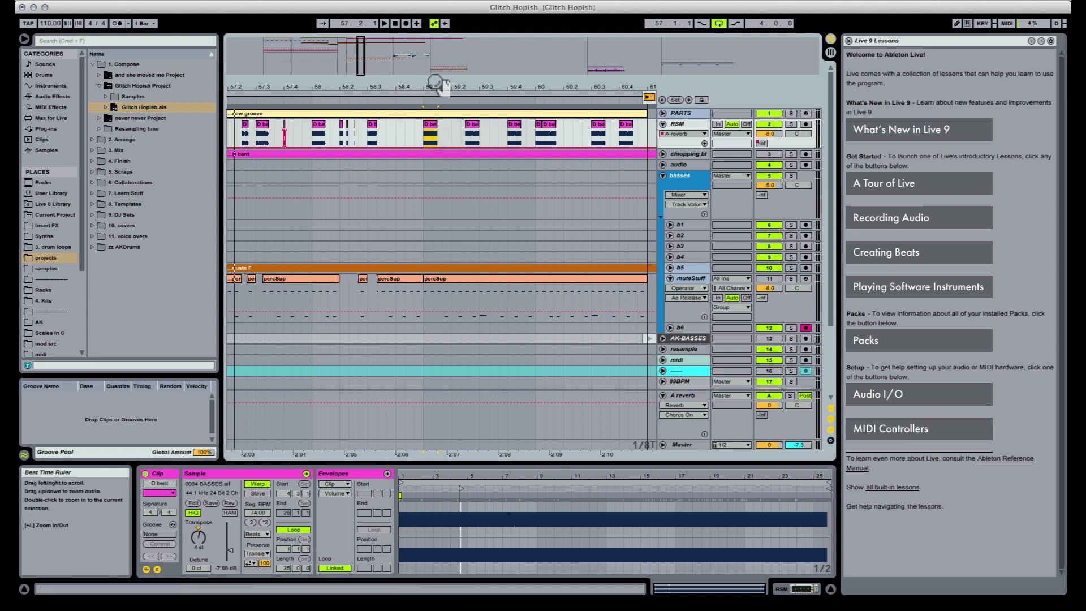
mouse_move(435, 87)
mouse_down()
mouse_move(435, 50)
mouse_move(444, 86)
mouse_move(421, 82)
mouse_move(424, 96)
mouse_move(405, 104)
mouse_move(407, 140)
mouse_up()
key(Delete)
click(389, 125)
key(space)
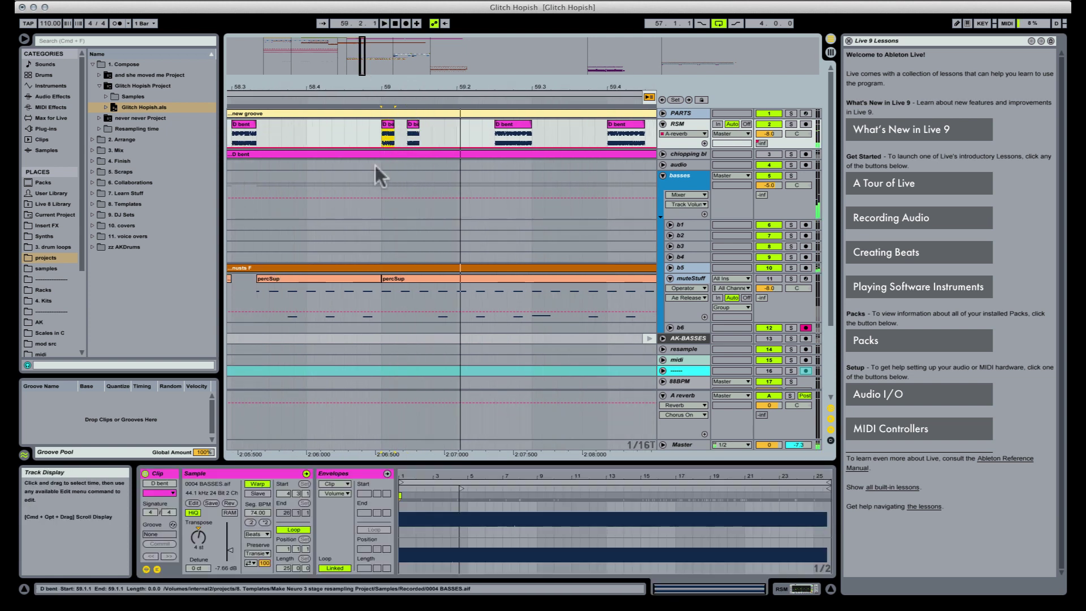
mouse_move(461, 488)
mouse_down()
mouse_move(417, 482)
mouse_move(565, 488)
mouse_up()
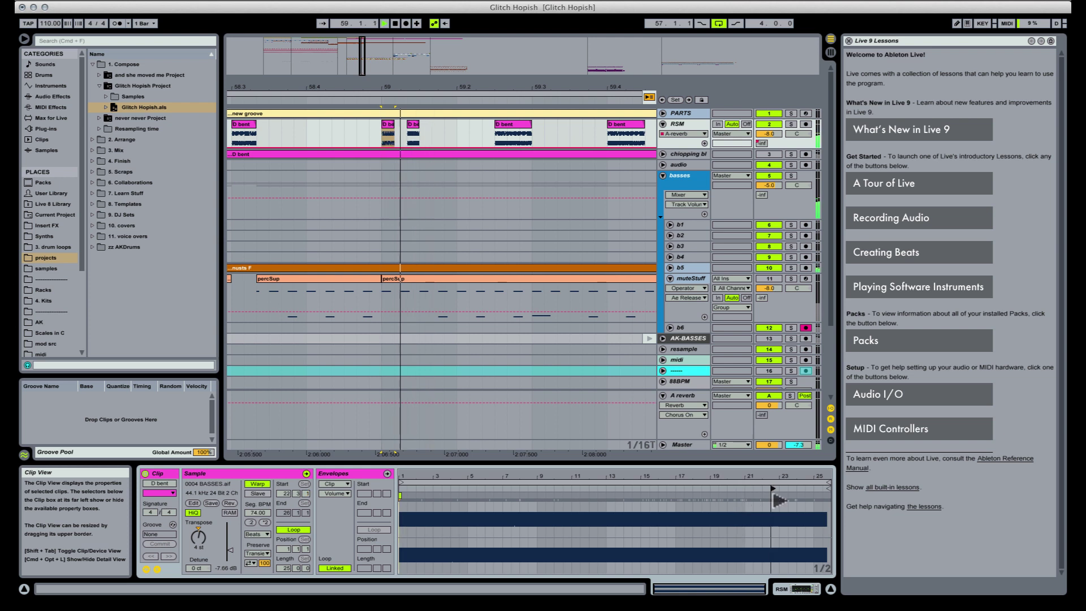
mouse_move(776, 500)
mouse_down()
mouse_move(786, 498)
mouse_move(548, 480)
mouse_up()
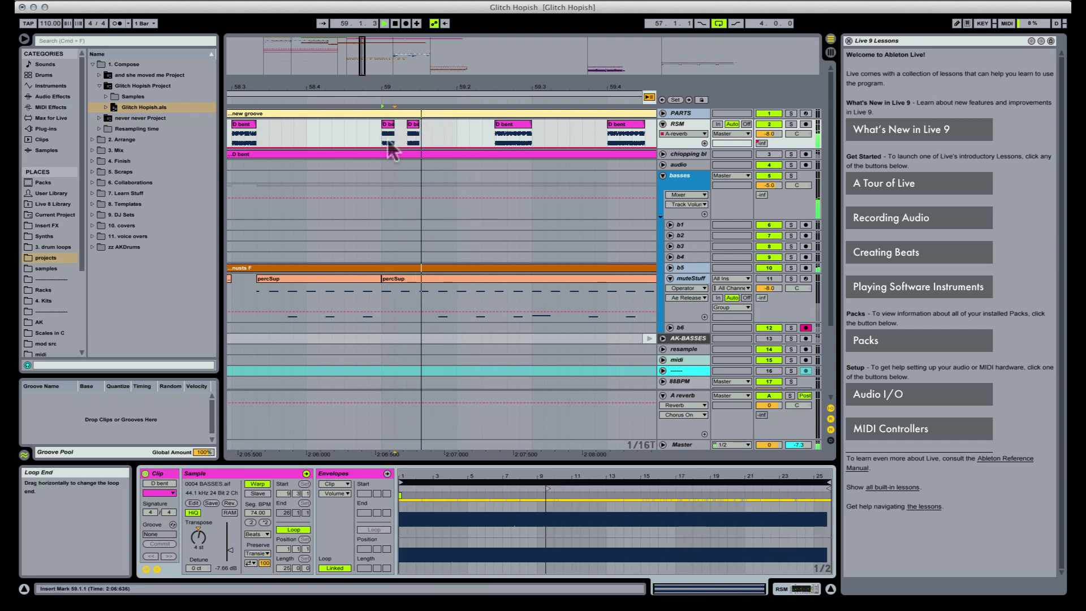
Move the second piece of the 59.1.1 hit to the last 1/16 triplet before 59.2.1, and audition from 59.1.1
click(413, 139)
click(396, 121)
drag(436, 126, 451, 124)
click(388, 124)
key(space)
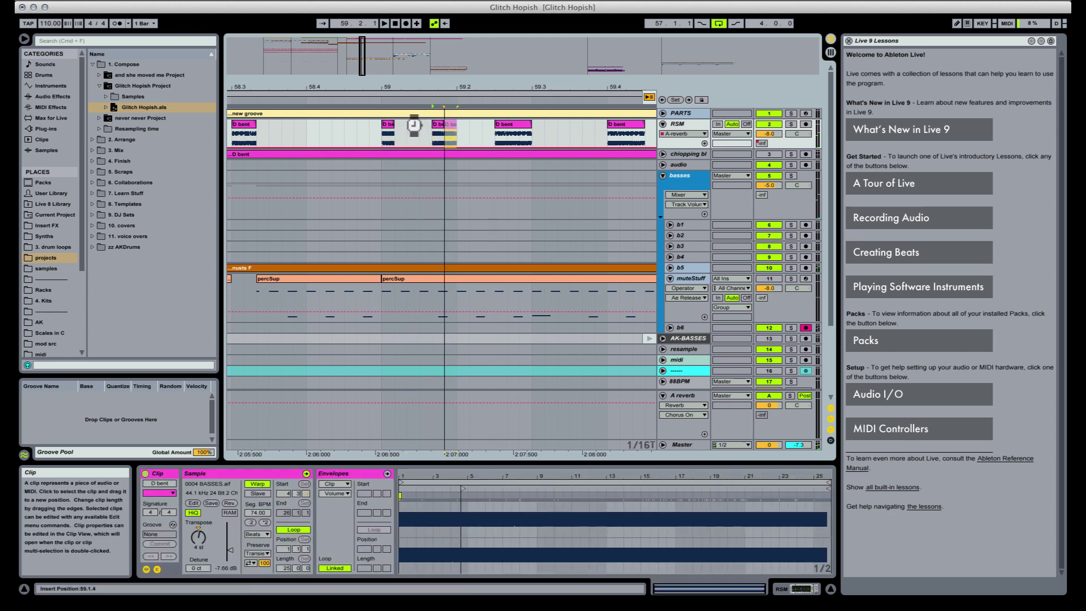
click(402, 124)
click(388, 125)
key(space)
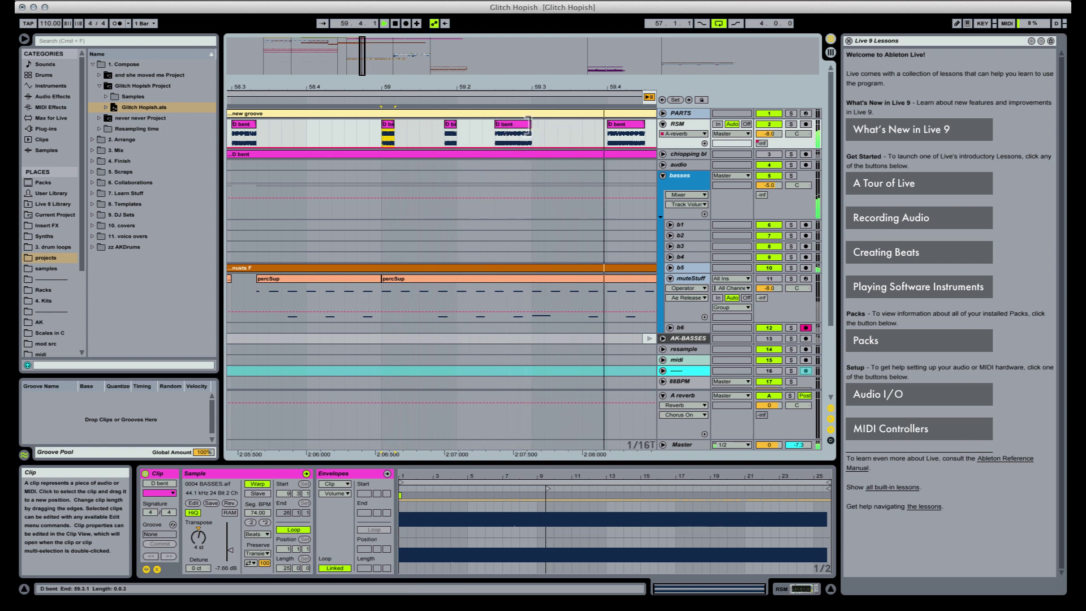
Cut the middle 1/16 triplet out of the RSM hit ending at 59.3.1, leaving two short pieces
click(287, 130)
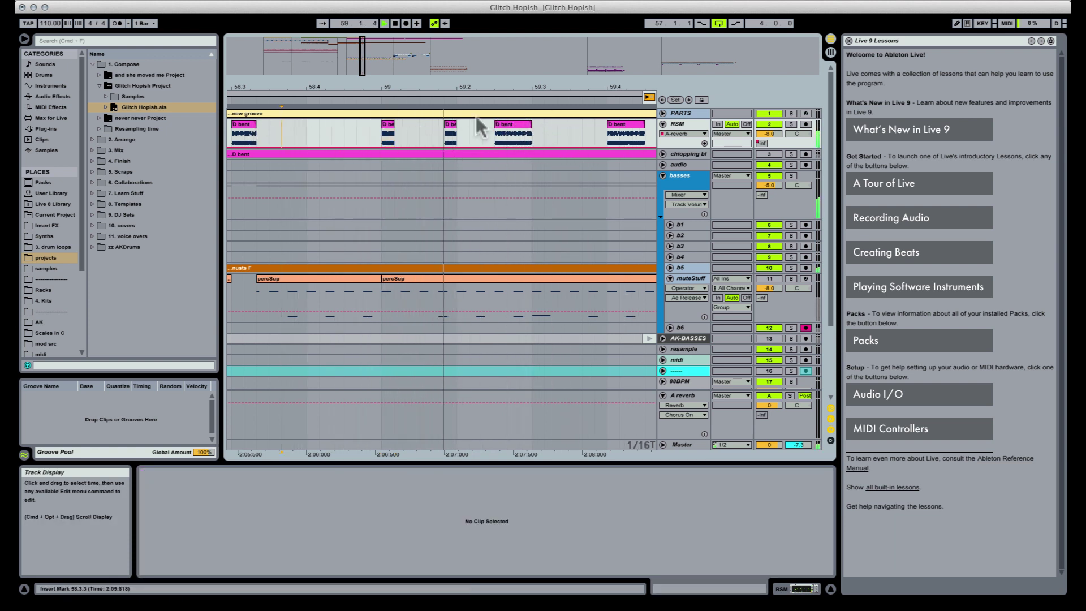
click(514, 126)
mouse_move(514, 126)
mouse_down()
mouse_move(505, 125)
mouse_move(527, 125)
mouse_up()
key(space)
click(491, 126)
Transpose the short RSM piece ending at 59.3.1 to -8 st, and audition the pattern from 59.1.1
click(525, 125)
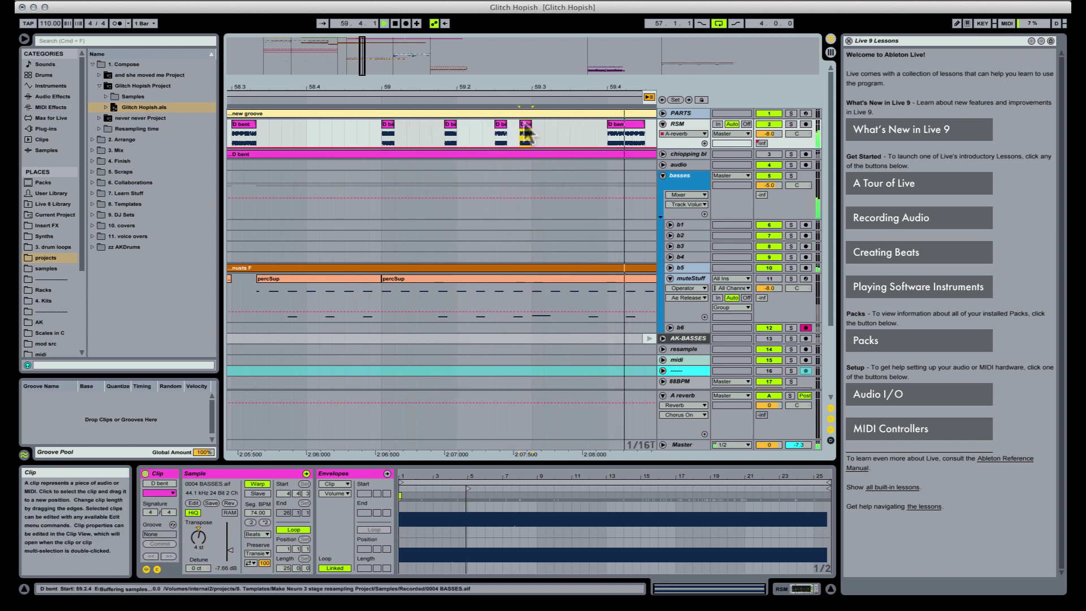
key(space)
key(space)
key(space)
click(202, 540)
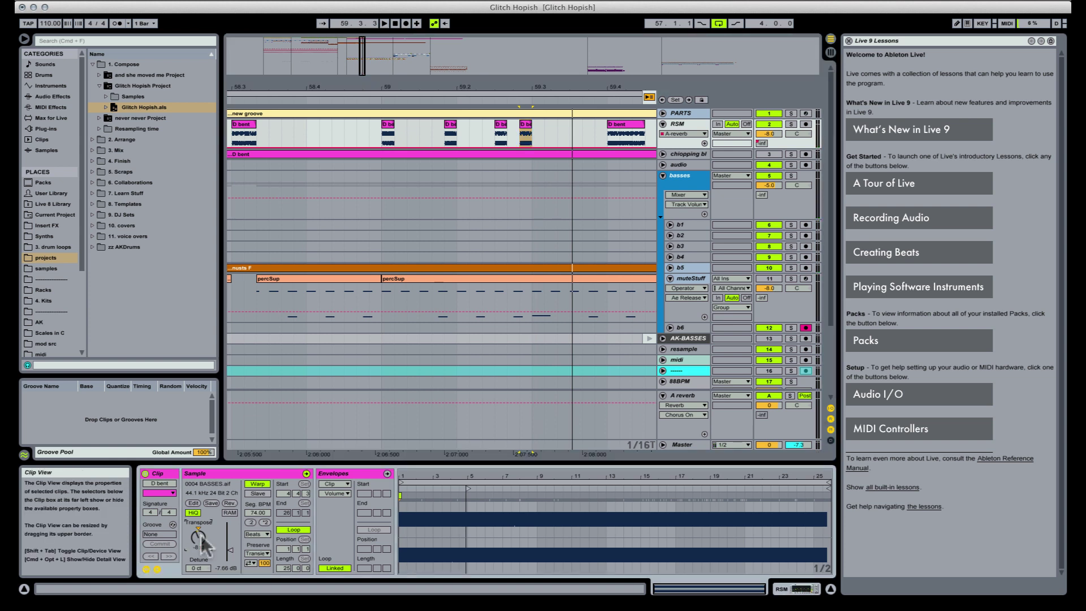
key(space)
click(387, 124)
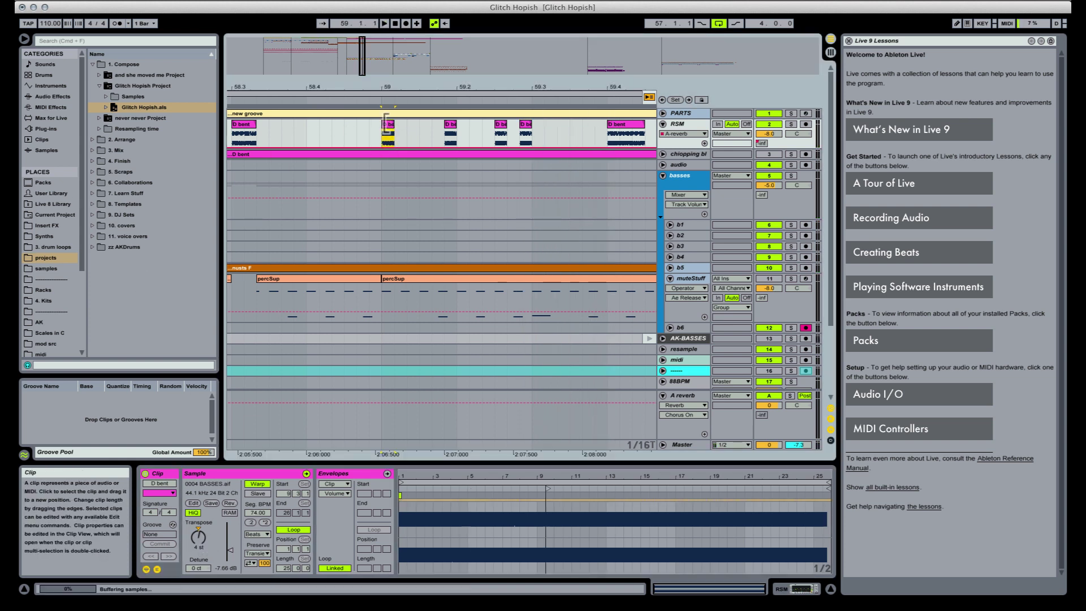
key(space)
Turn off warping for the -8 st RSM piece and trim away its excess after 59.3.1
click(531, 122)
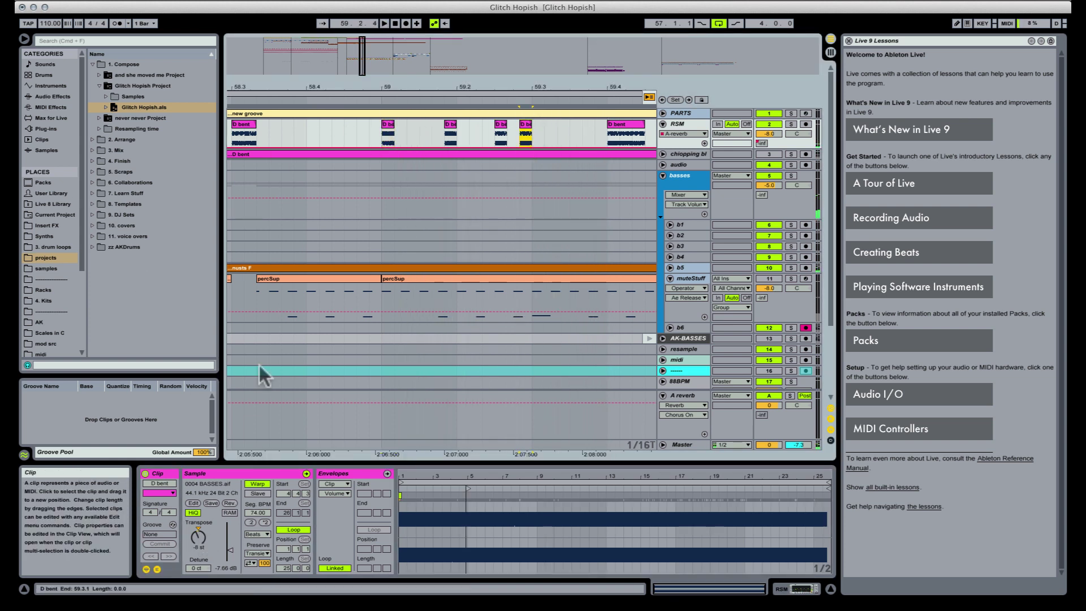
click(257, 484)
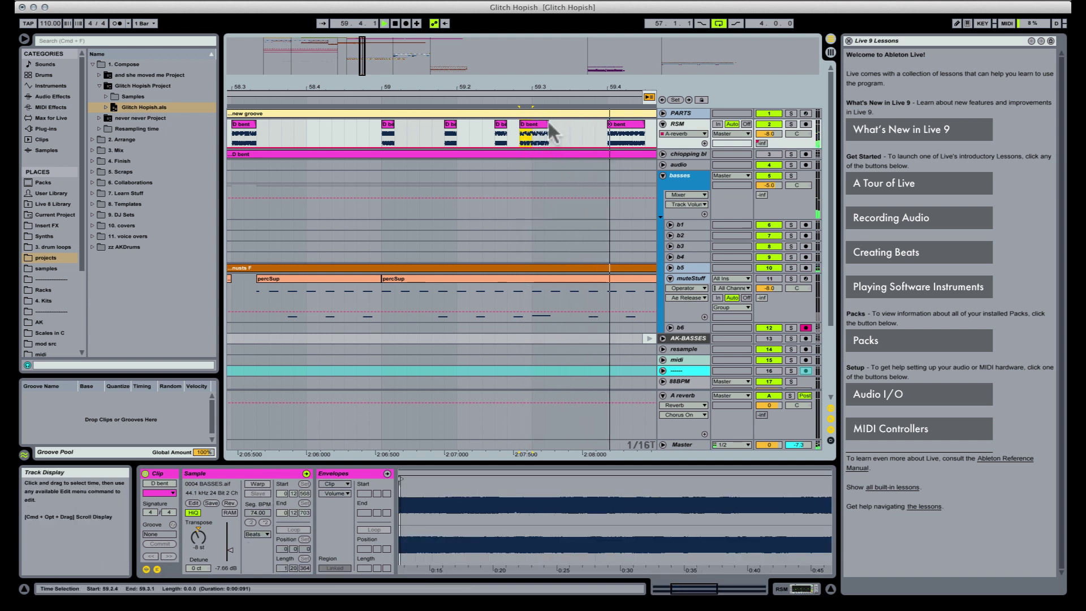
drag(536, 126, 531, 126)
key(space)
key(space)
key(space)
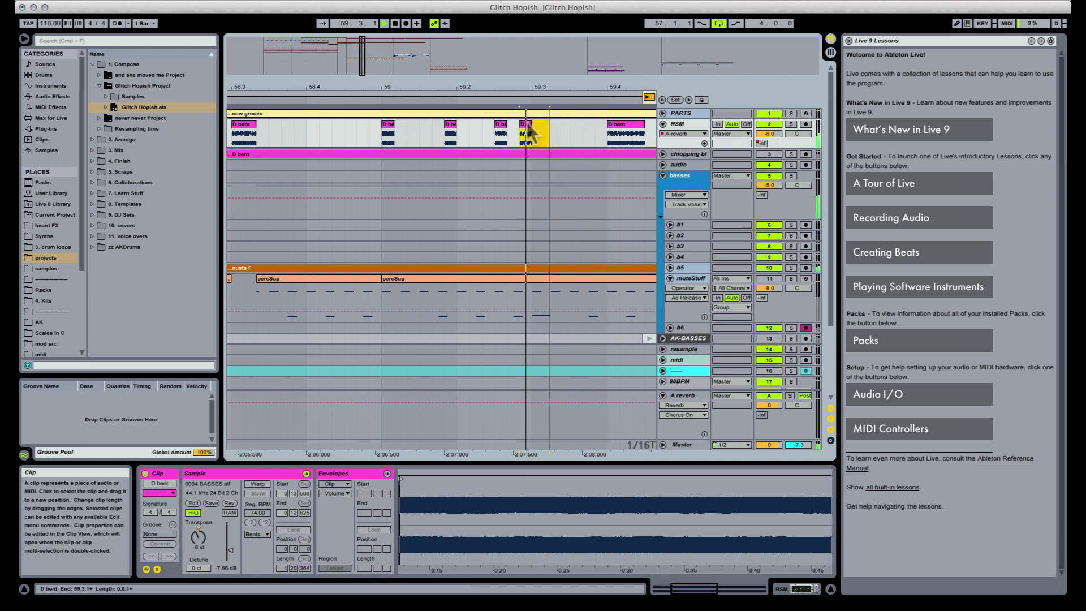
key(space)
Try the RSM hit at 59.2.3 one 1/16 triplet earlier, auditioning from 59.1.1, and return it to 59.2.3
click(380, 123)
key(space)
key(space)
drag(501, 123, 396, 121)
click(389, 124)
key(space)
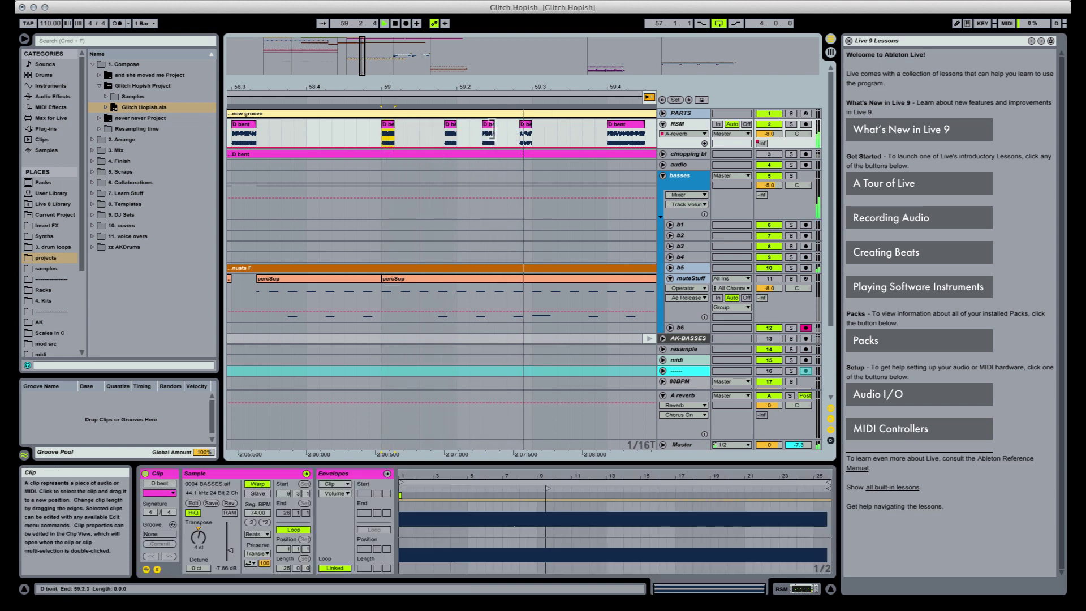
drag(492, 134, 502, 134)
key(space)
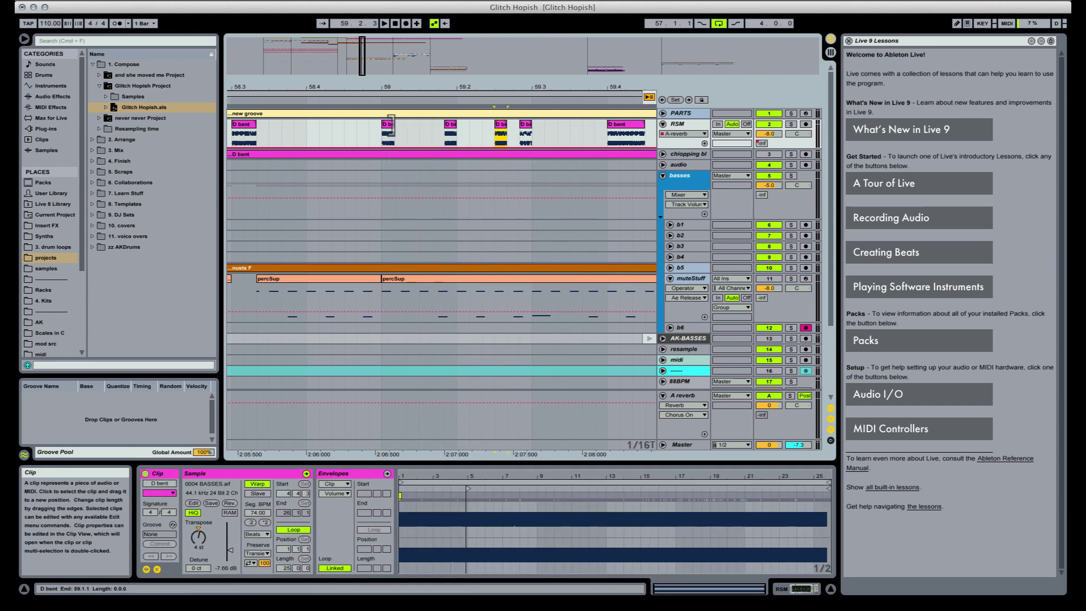
Move the -8 st RSM hit one 1/16 triplet later to 59.3.1, and audition the pattern from 59.1.1
click(529, 135)
drag(533, 123, 540, 124)
key(space)
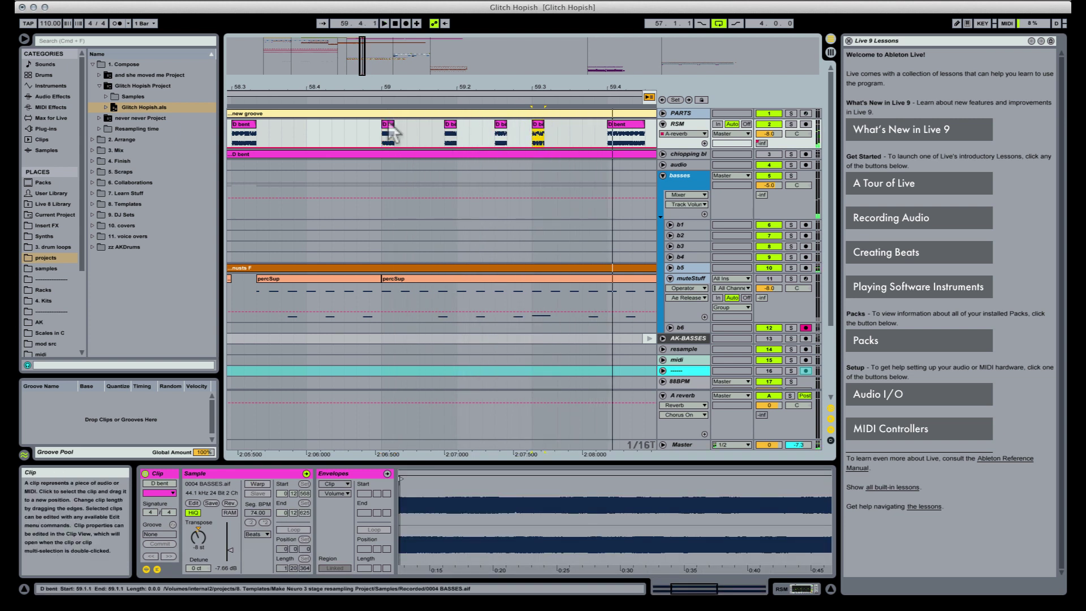
click(389, 125)
key(space)
key(space)
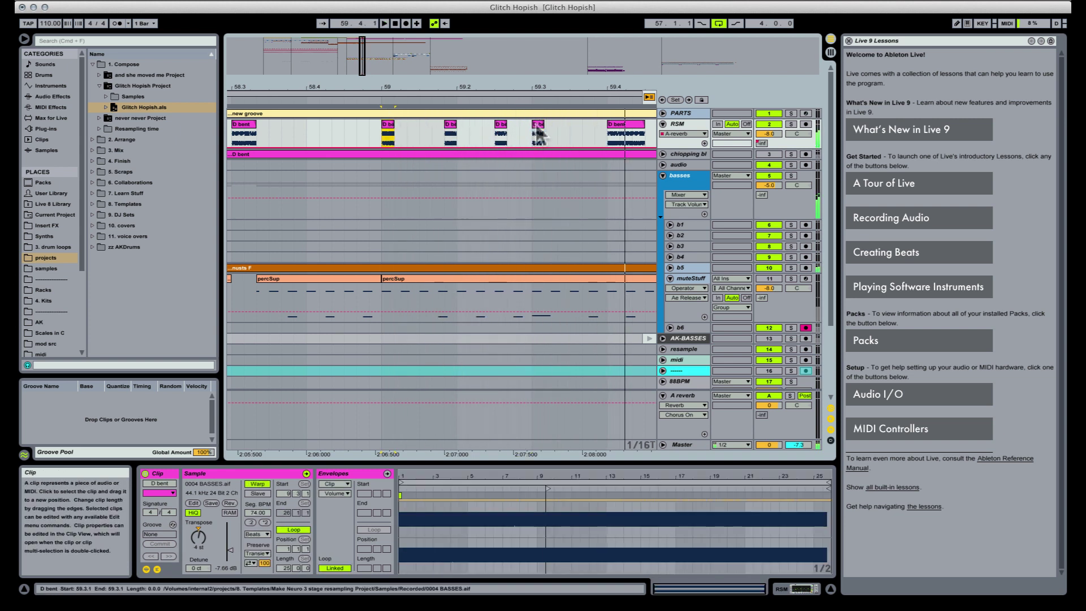
Copy the -8 st RSM hit to 59.3.3 and audition its placement in the pattern
click(560, 129)
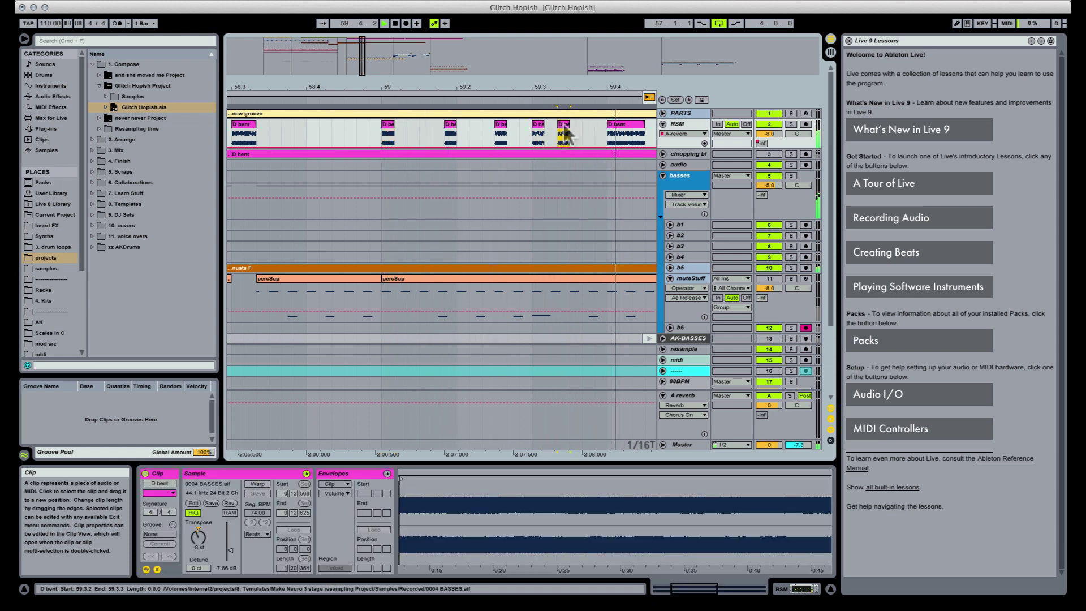
drag(564, 124, 576, 126)
key(space)
key(space)
key(space)
key(space)
key(space)
key(space)
key(space)
Transpose the copied RSM hit at 59.3.3 to 16 st while auditioning the pattern
drag(199, 536, 199, 531)
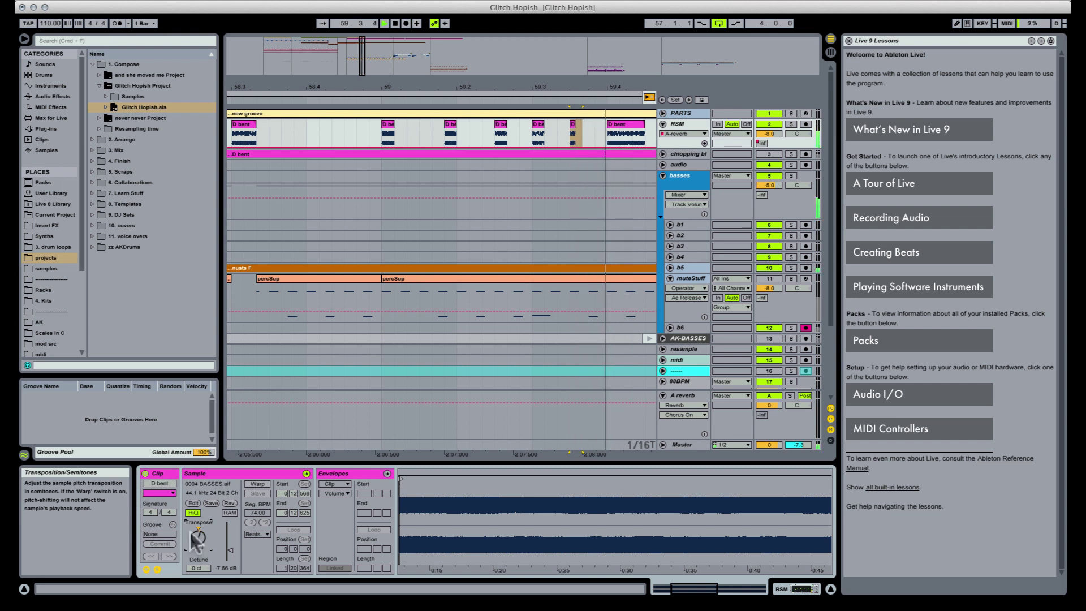
key(space)
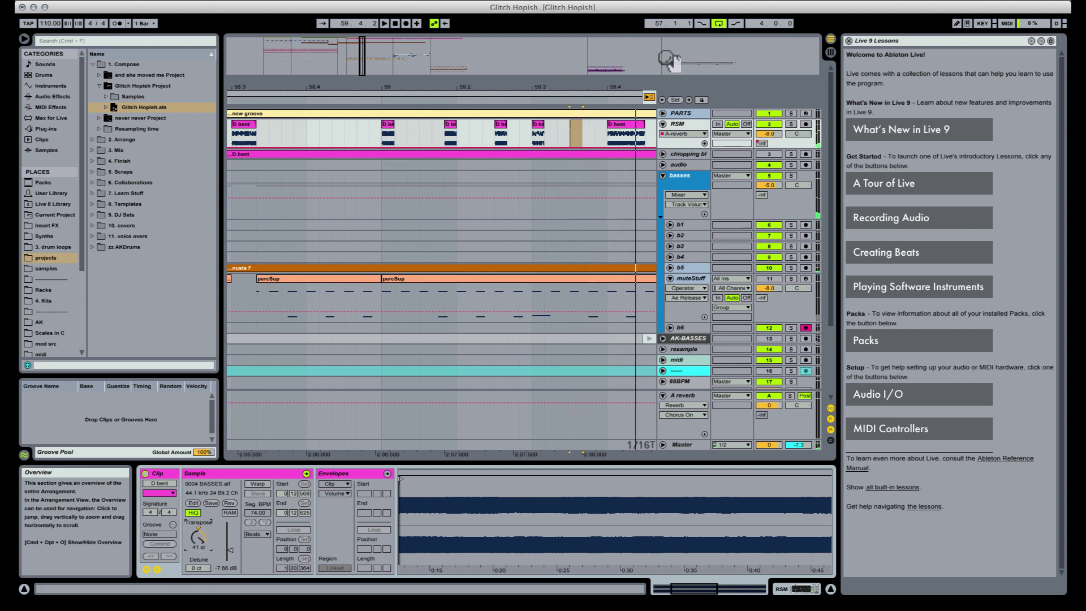
key(space)
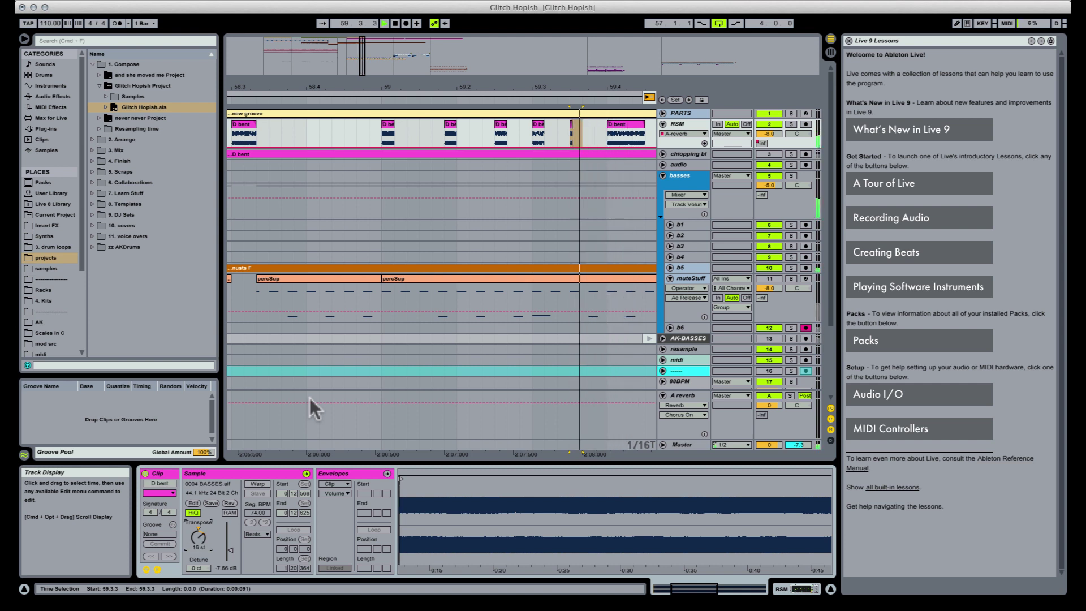
Draw a raised A-reverb send burst on the RSM track over the hit at 59.3.3, after auditioning the pattern
key(space)
key(space)
click(762, 143)
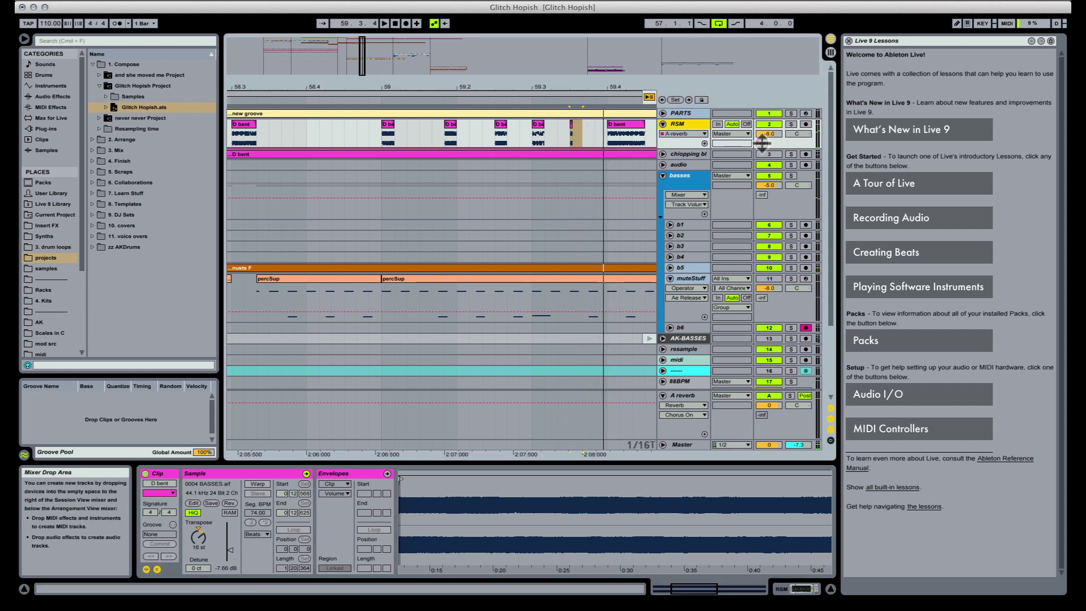
key(b)
click(574, 131)
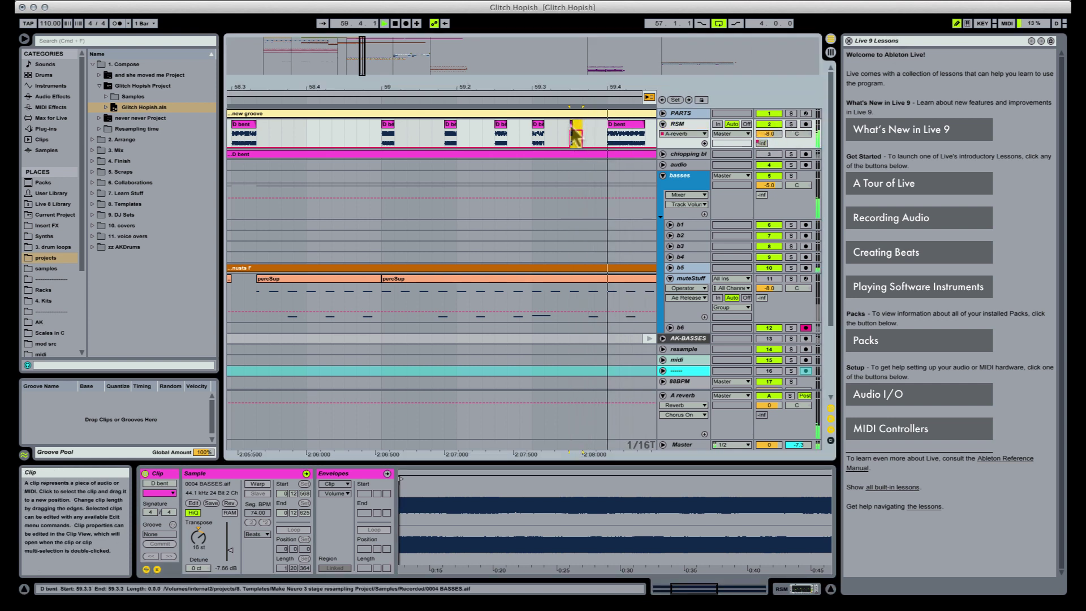
Transpose the RSM hit at 59.3.3 to 34 st and deactivate the RSM clip at 59.4.1, auditioning from 59.3.1
drag(198, 536, 198, 520)
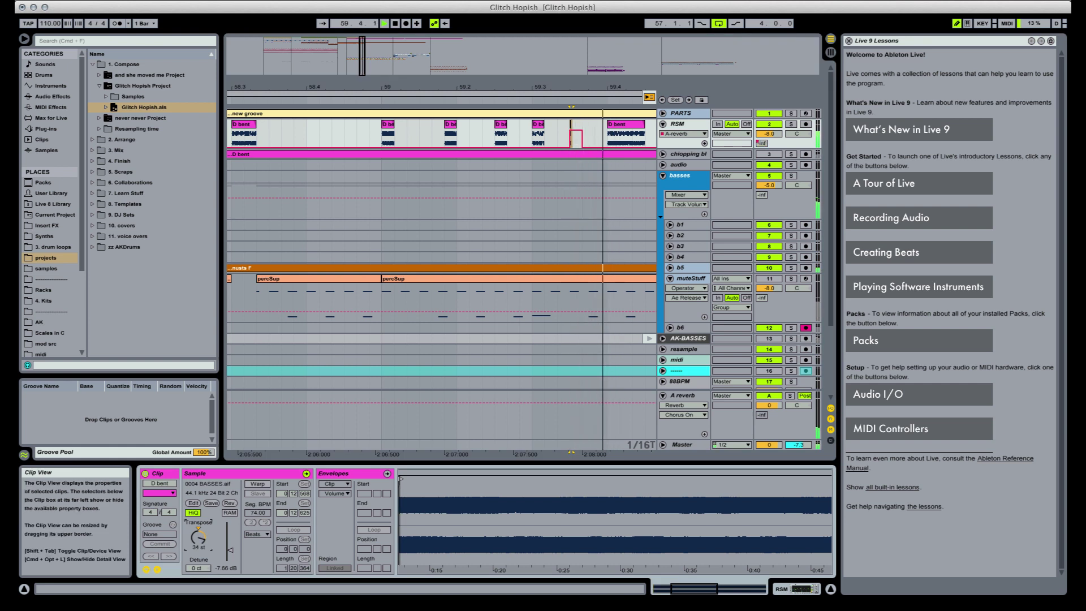
click(629, 124)
click(538, 128)
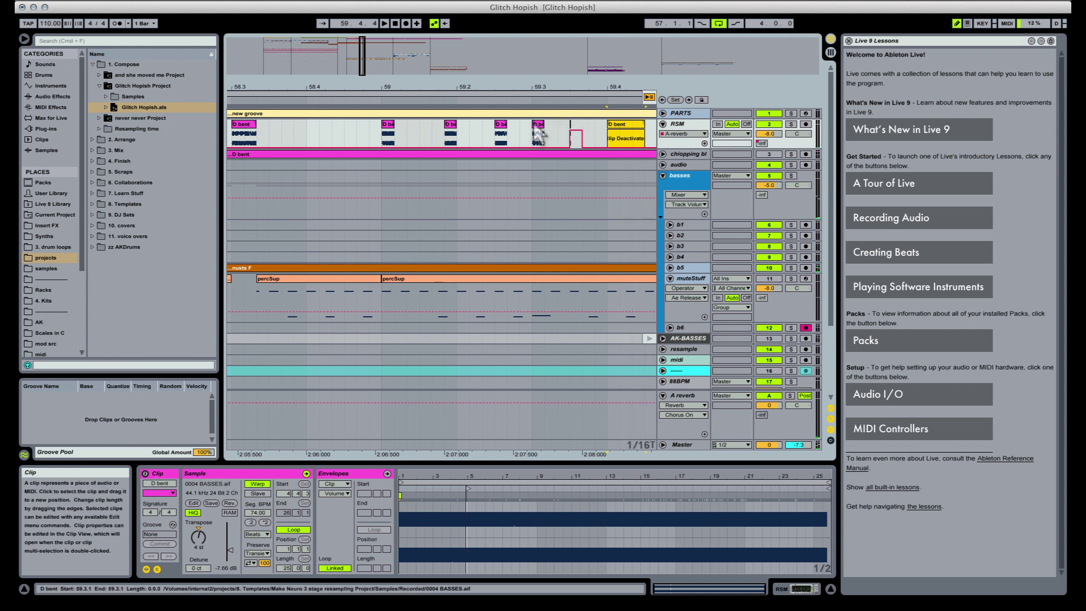
Duplicate the RSM stretch between the 59.3.1 hit and 59.4.1, including the 34 st hit, and audition the copy
drag(459, 93, 459, 87)
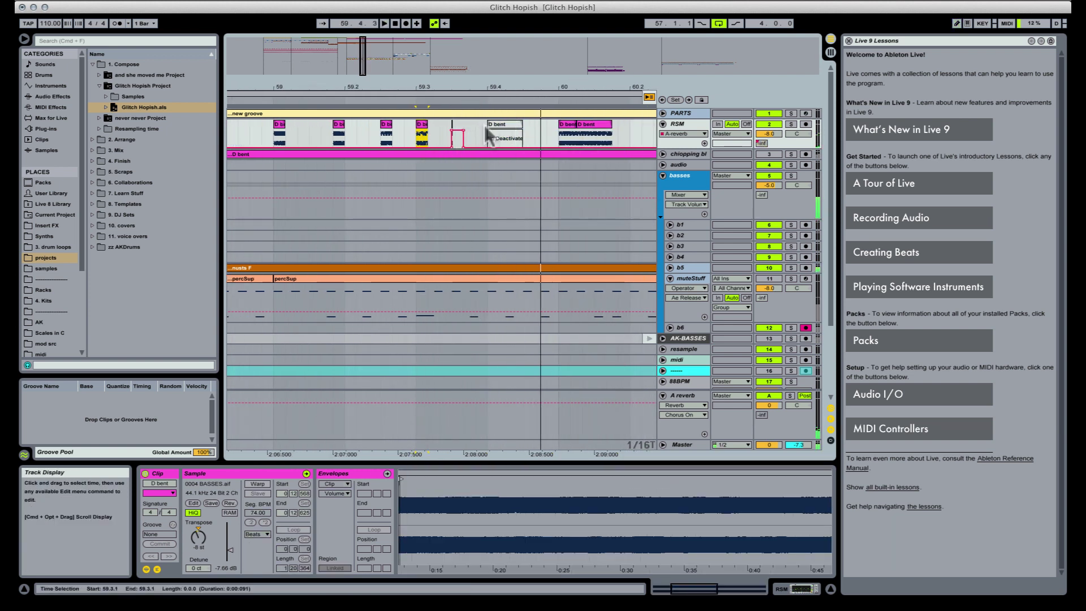
drag(487, 135, 427, 139)
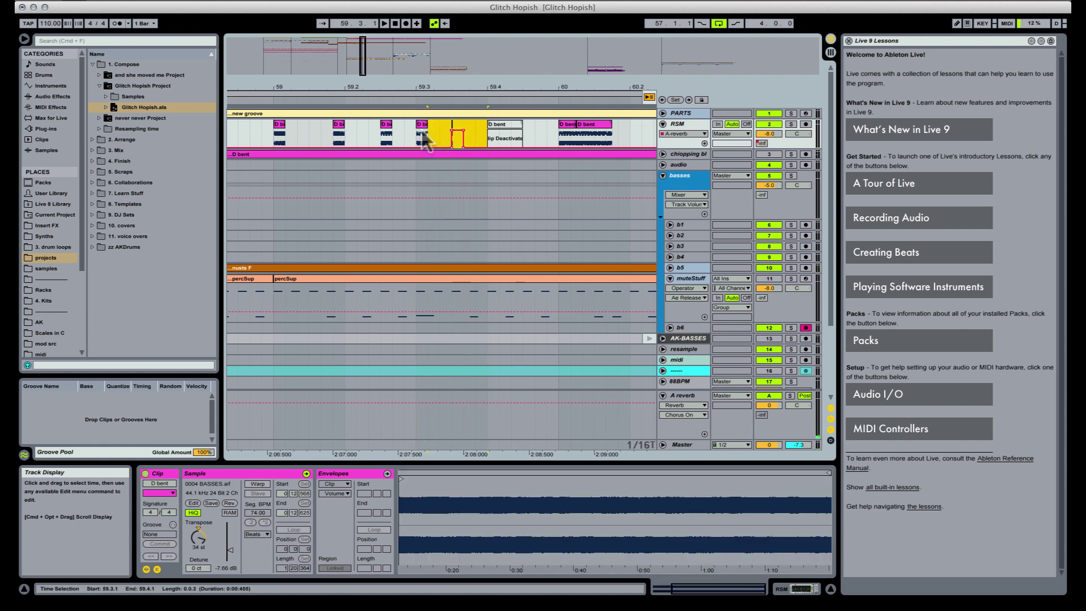
key(Delete)
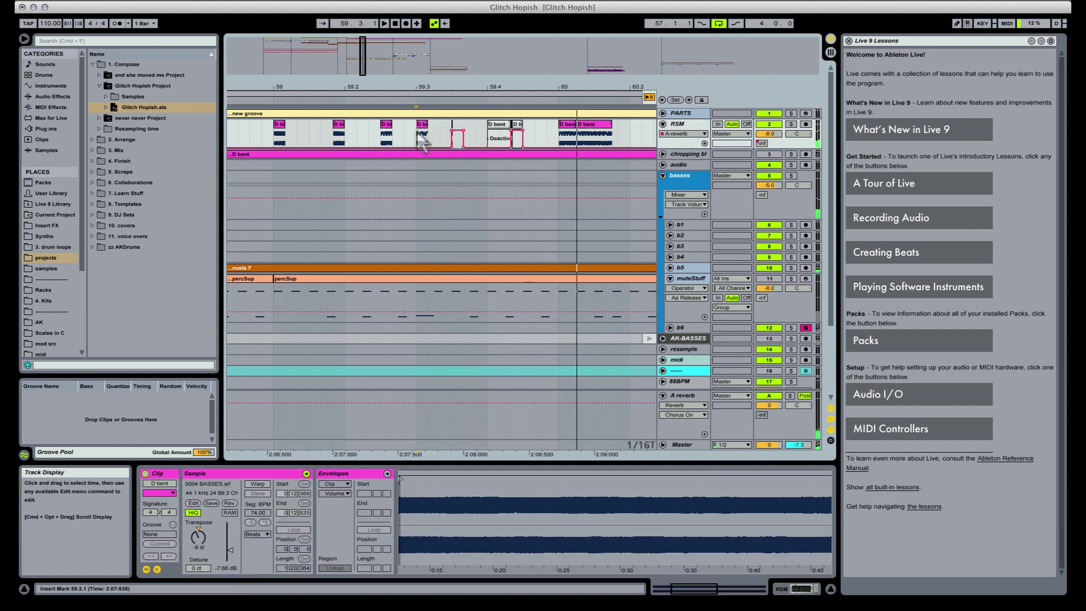
key(space)
click(664, 127)
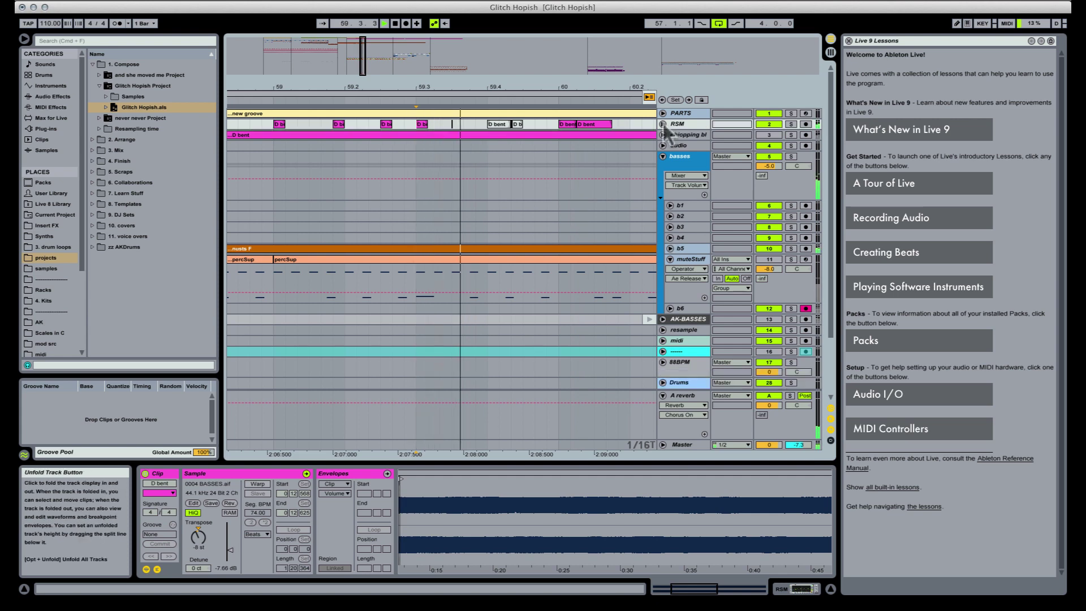
Remove the deactivated RSM clip pieces after 59.4.1 and cut the duplicated 34 st hit
click(507, 125)
key(Delete)
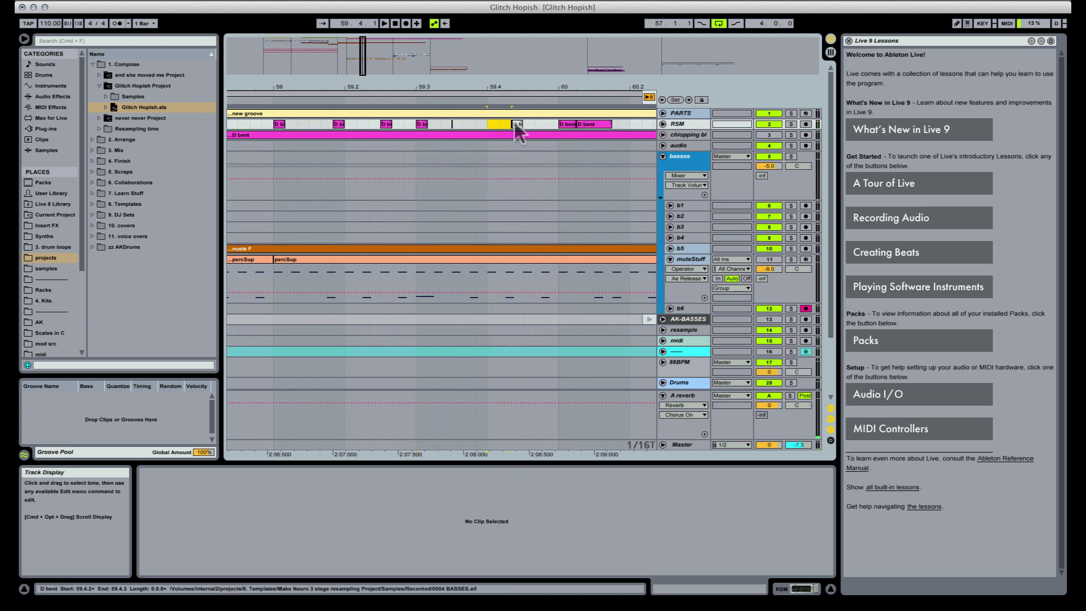
click(517, 124)
key(Delete)
key(super+x)
Try pasting the cut RSM hit at 59.4.3, audition it from 59.3.1, and undo the paste
click(534, 121)
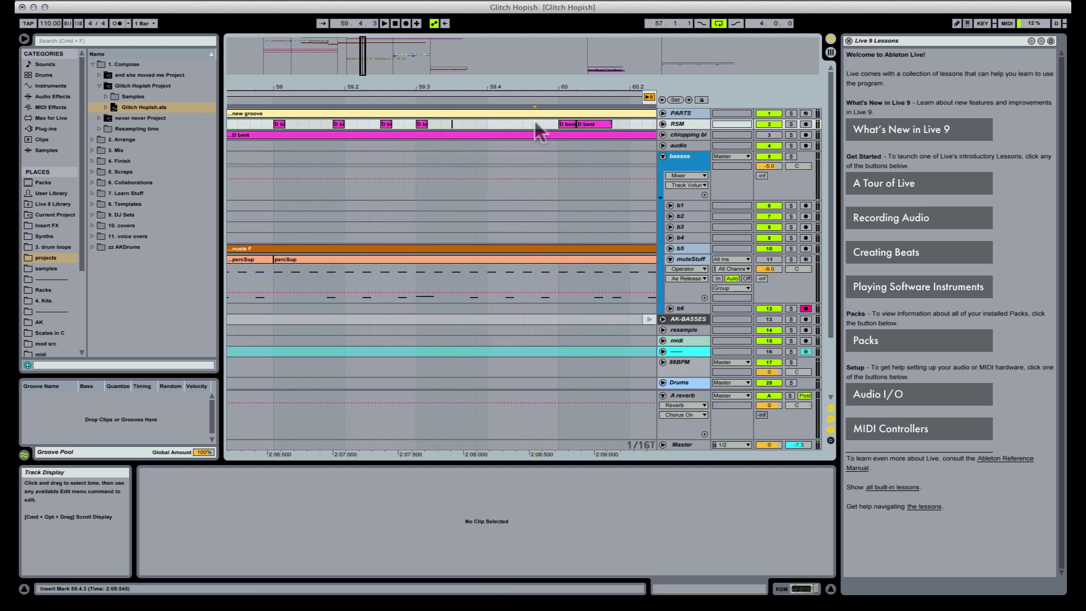
key(super+v)
click(419, 124)
key(space)
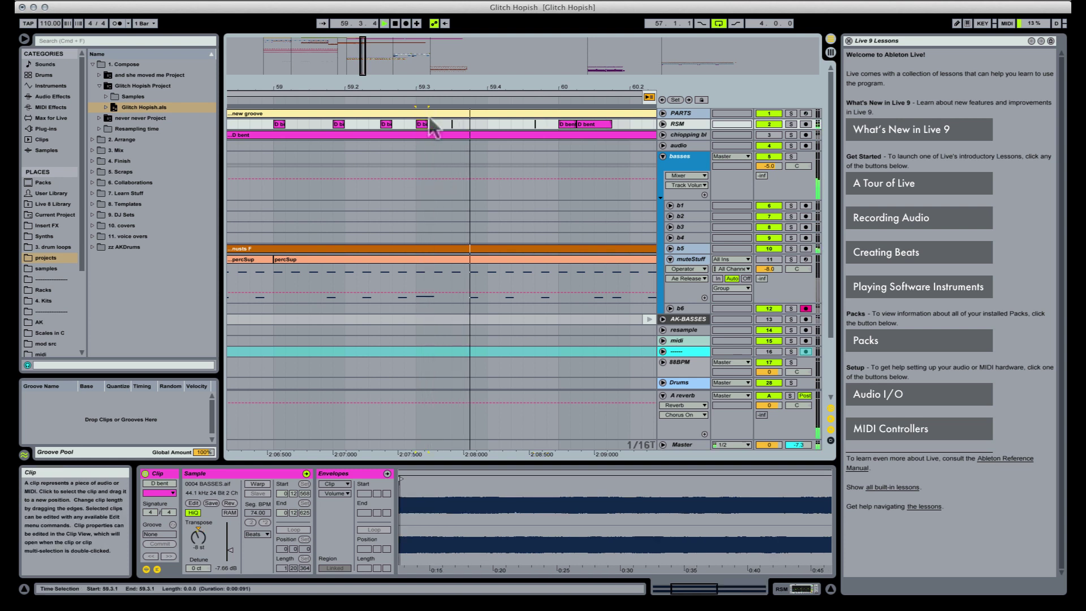
key(space)
key(space)
key(super+z)
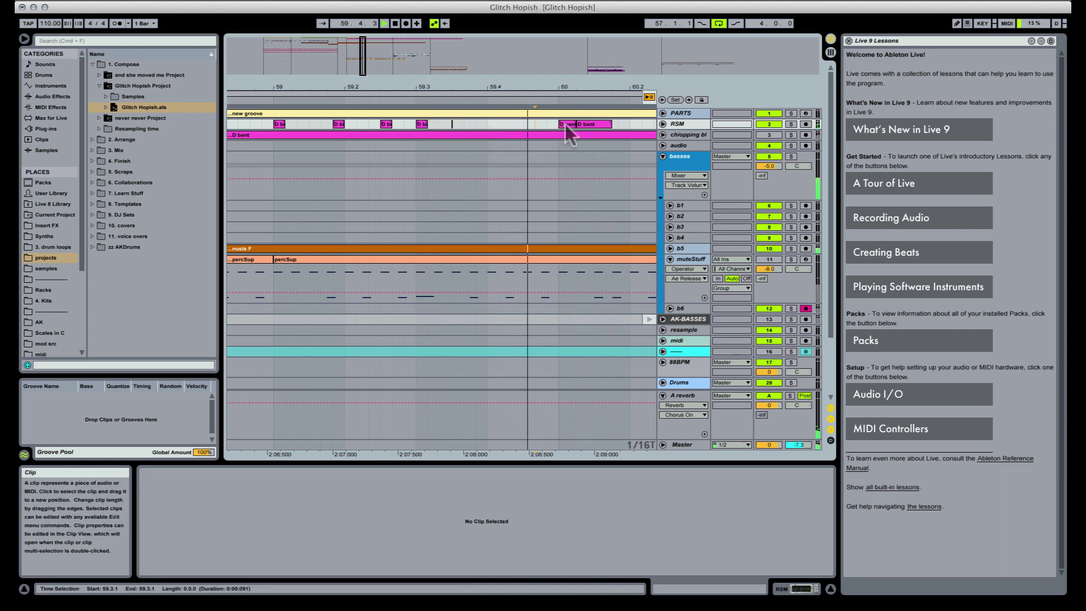
Move the two RSM clips at 60.1.1 to 60.1.3 and paste the 34 st hit at 60.1.1, auditioning from 59.3.1
key(space)
click(564, 124)
drag(583, 124, 617, 123)
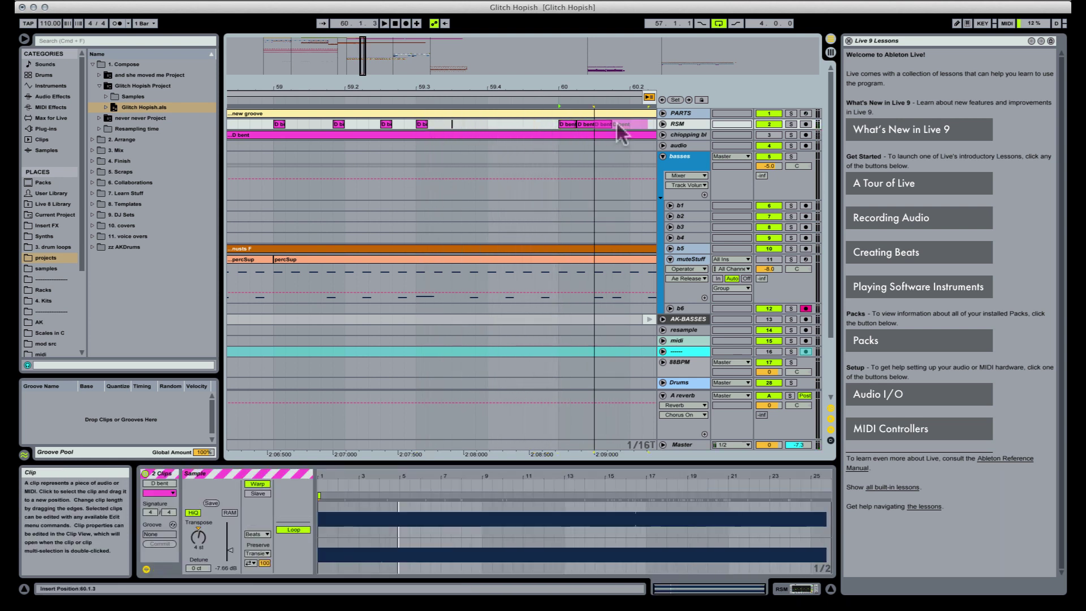
click(559, 123)
click(559, 124)
key(space)
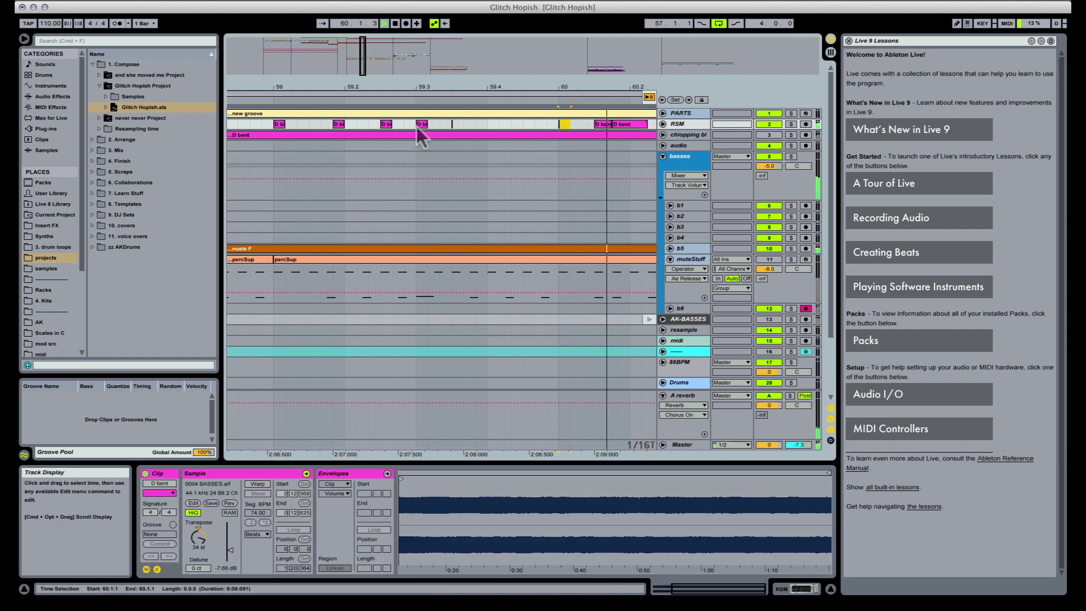
click(421, 126)
key(space)
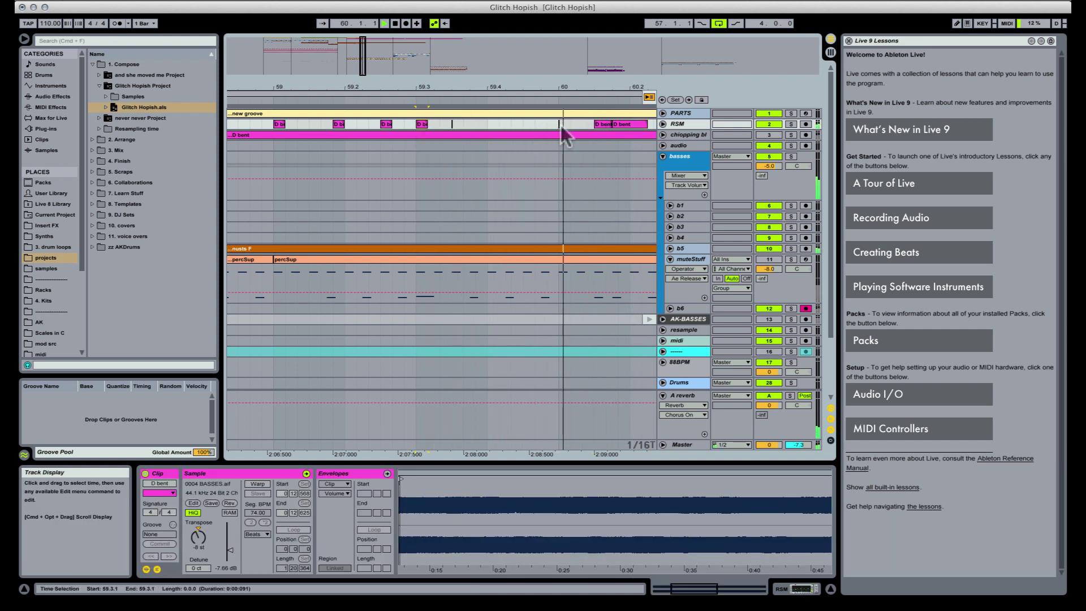
key(space)
click(664, 124)
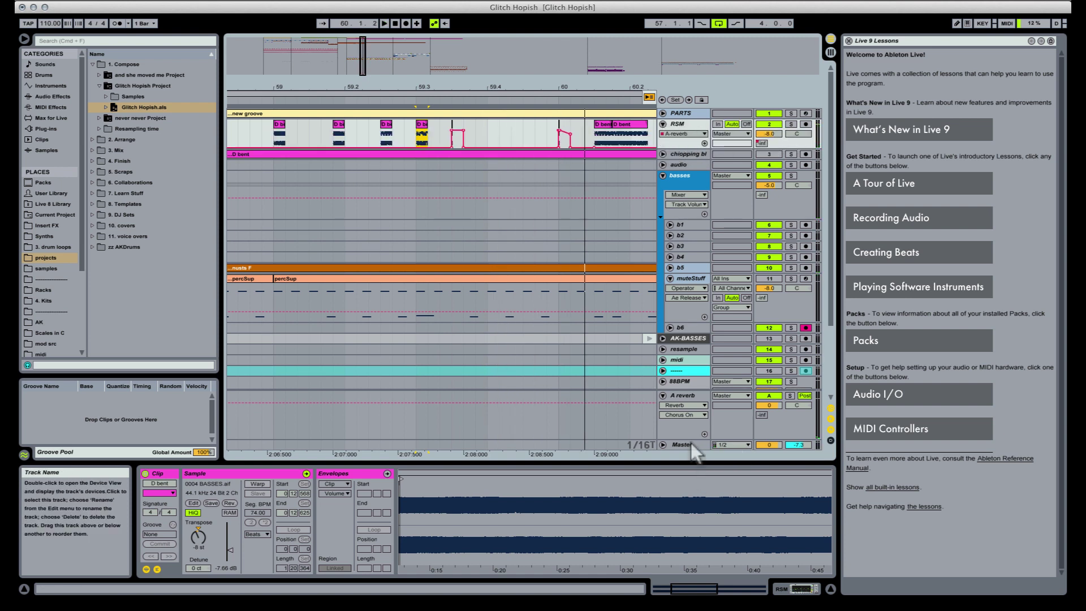
Insert a second return track and name it "delay"
right_click(691, 444)
click(736, 311)
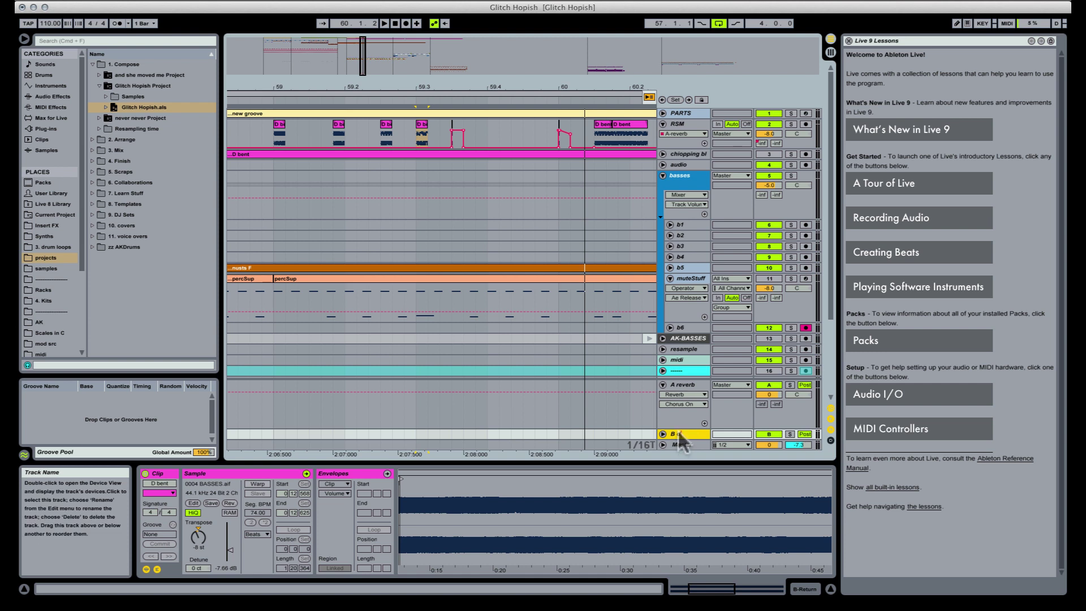
key(Return)
Search the browser for "reasonable ping" and load the "reasonable (moving) ping pong" rack onto the B delay return
click(807, 589)
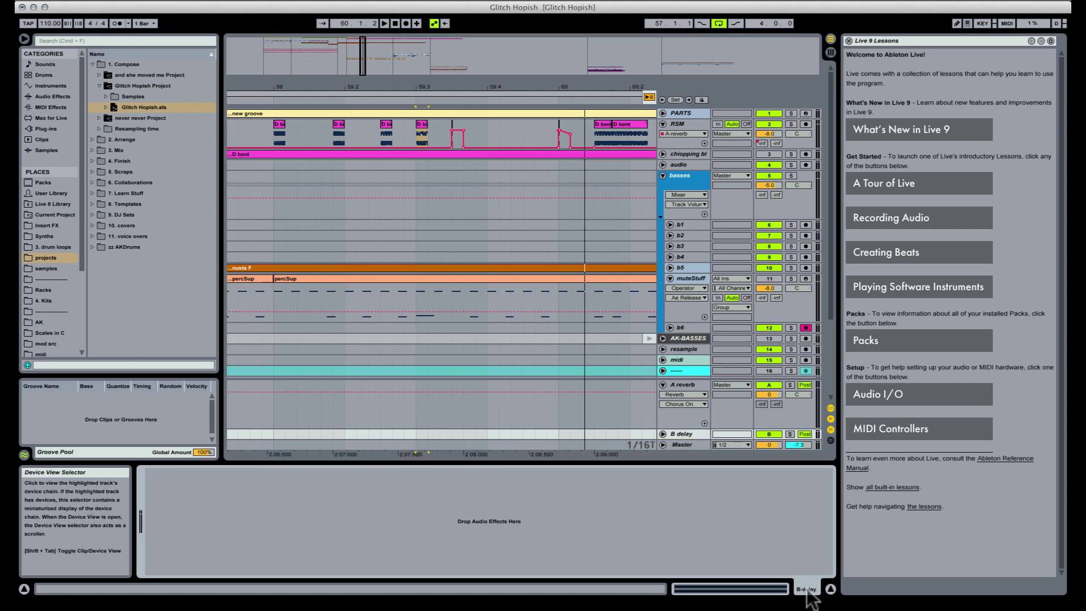
key(super+f)
text(reasonale)
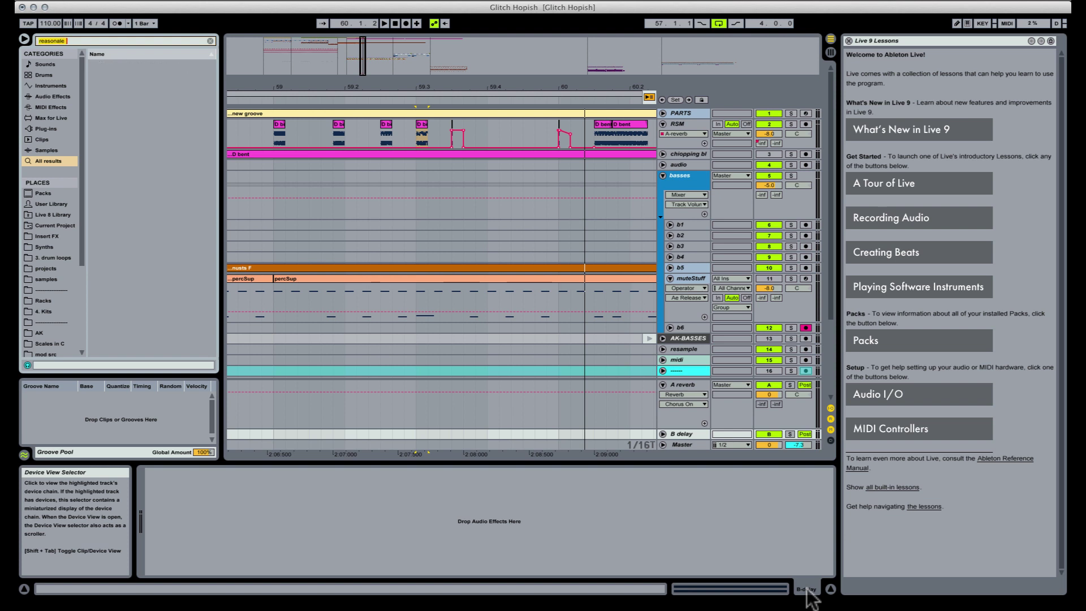
key(BackSpace)
key(BackSpace)
text(ble ping)
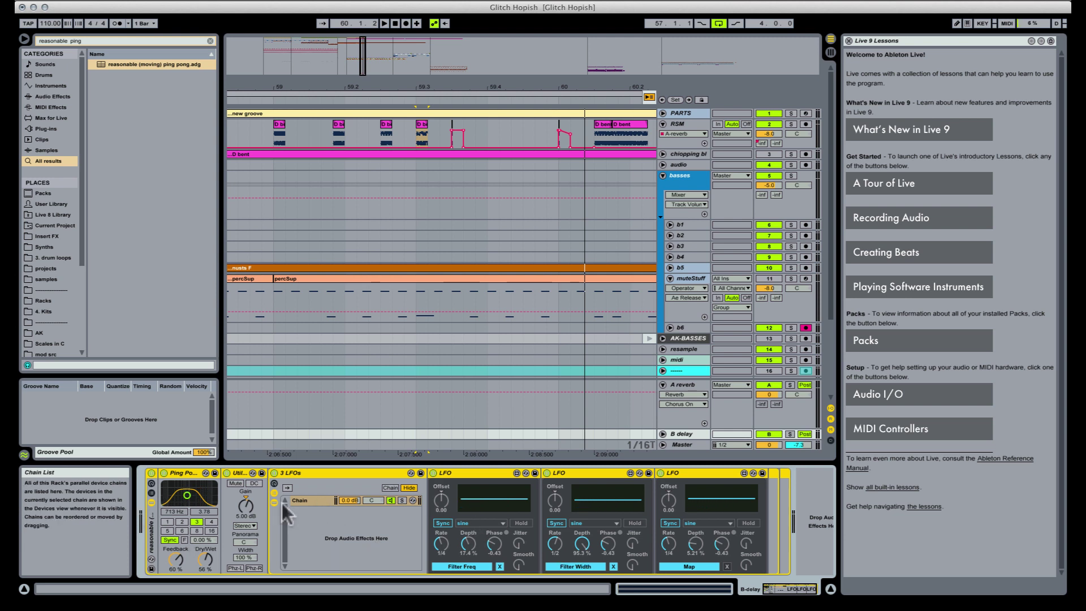
Draw a raised B-delay send of about -6.2 dB on the RSM track around the 60.1.1 hit, and audition it
click(450, 154)
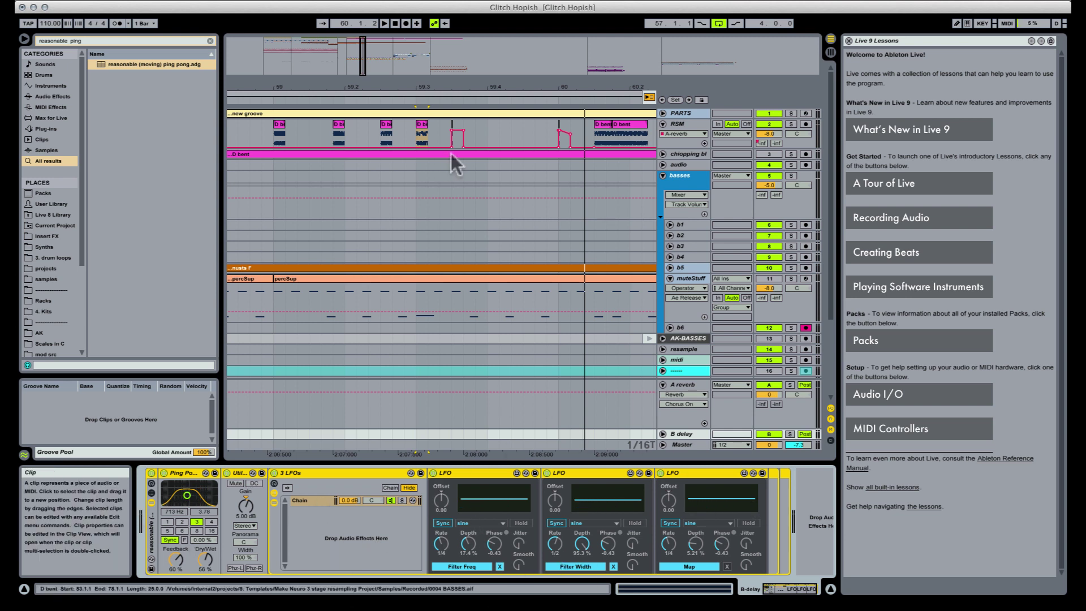
key(space)
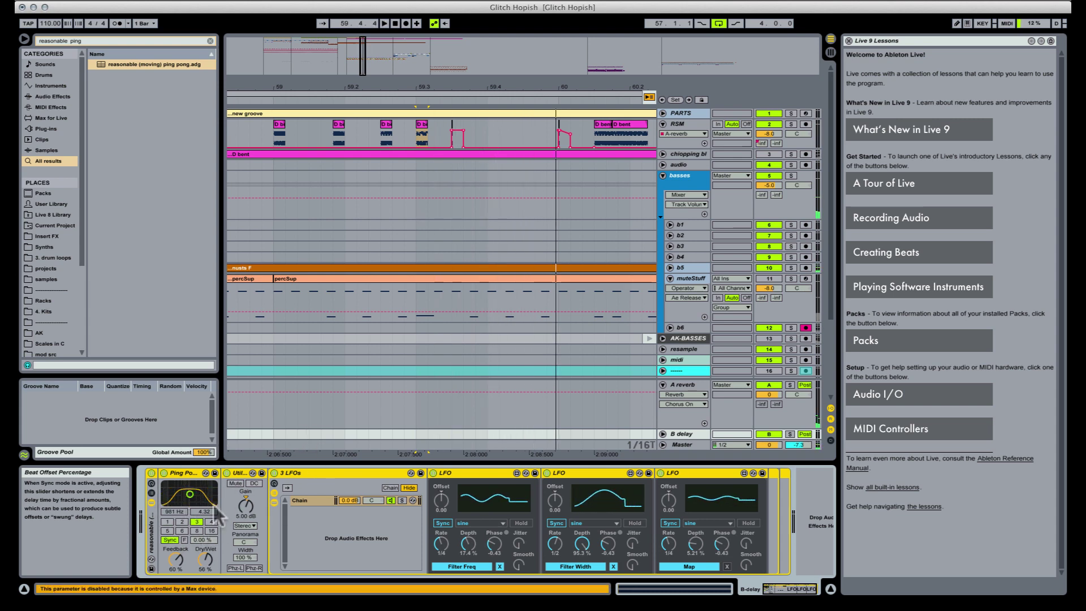
click(776, 143)
key(b)
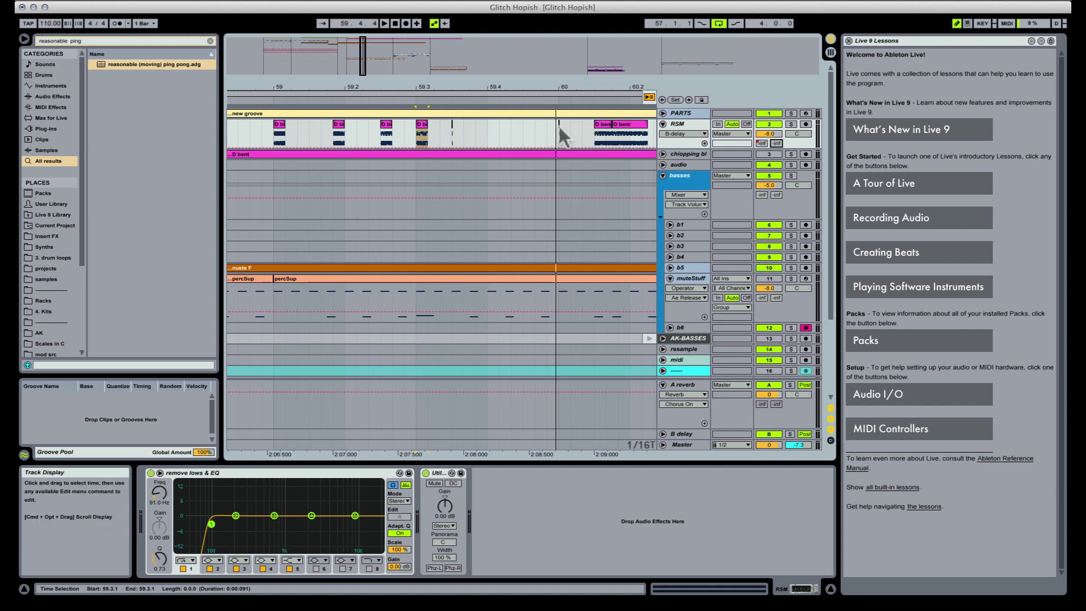
click(562, 134)
key(space)
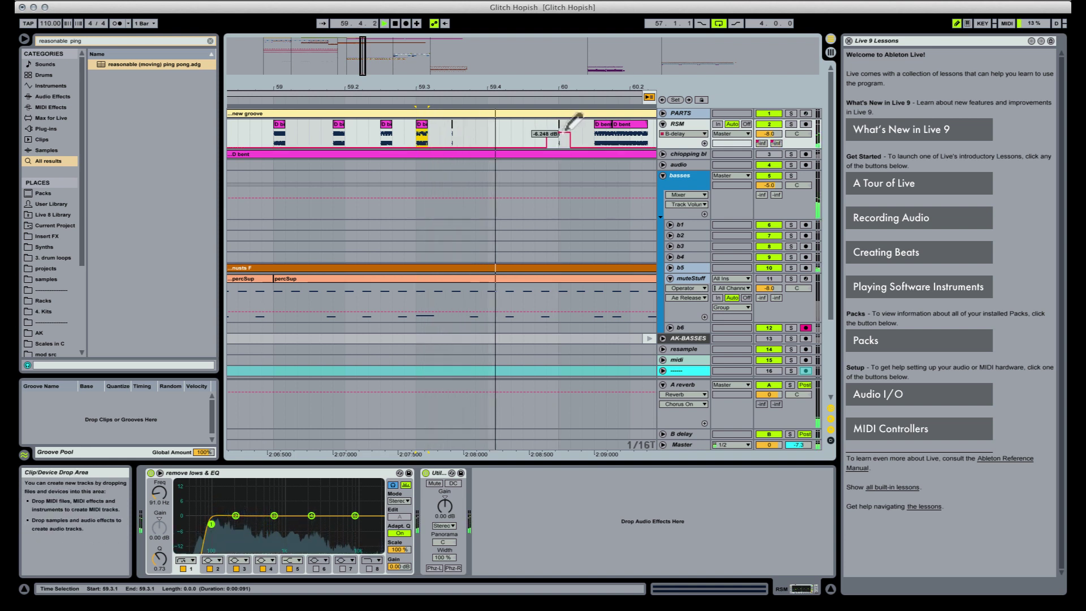
Reselect Komplete Audio 6 as the Soundflower (2ch) output, and briefly solo RSM to audition its delay
key(space)
click(722, 2)
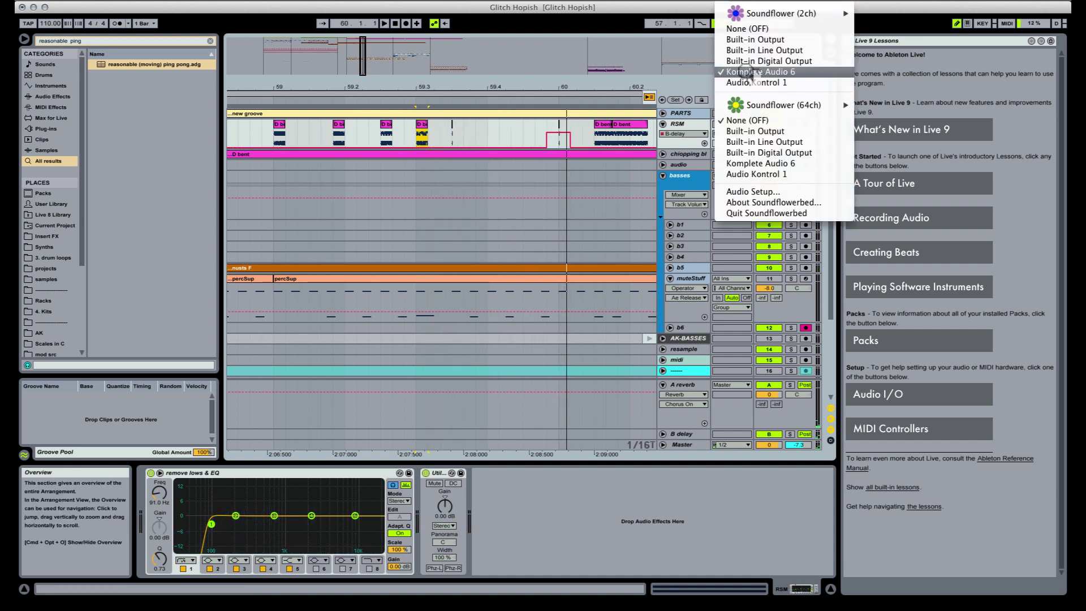
click(747, 72)
click(791, 124)
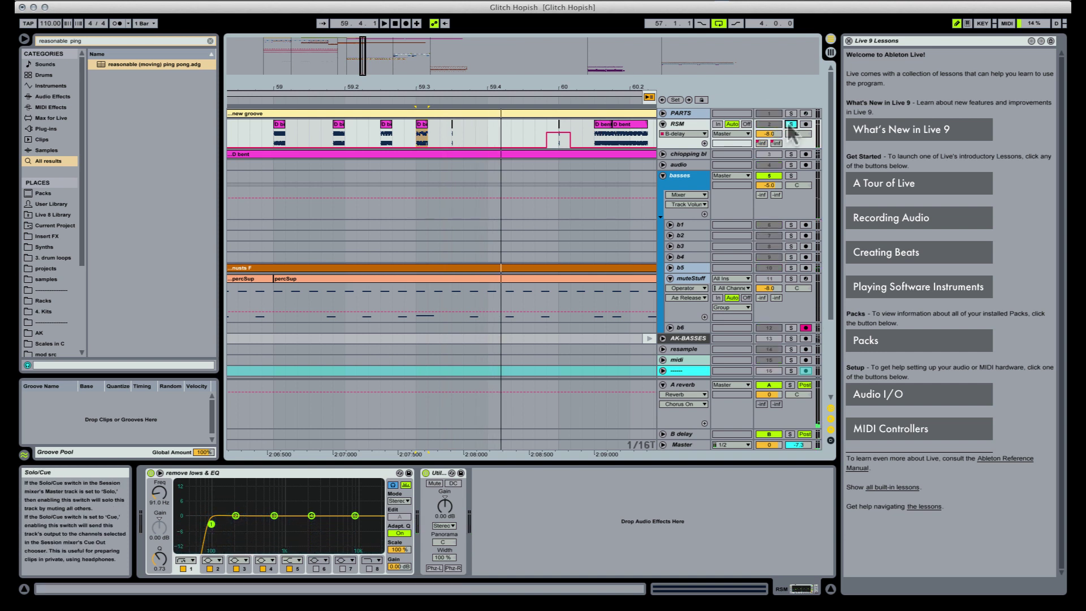
click(790, 125)
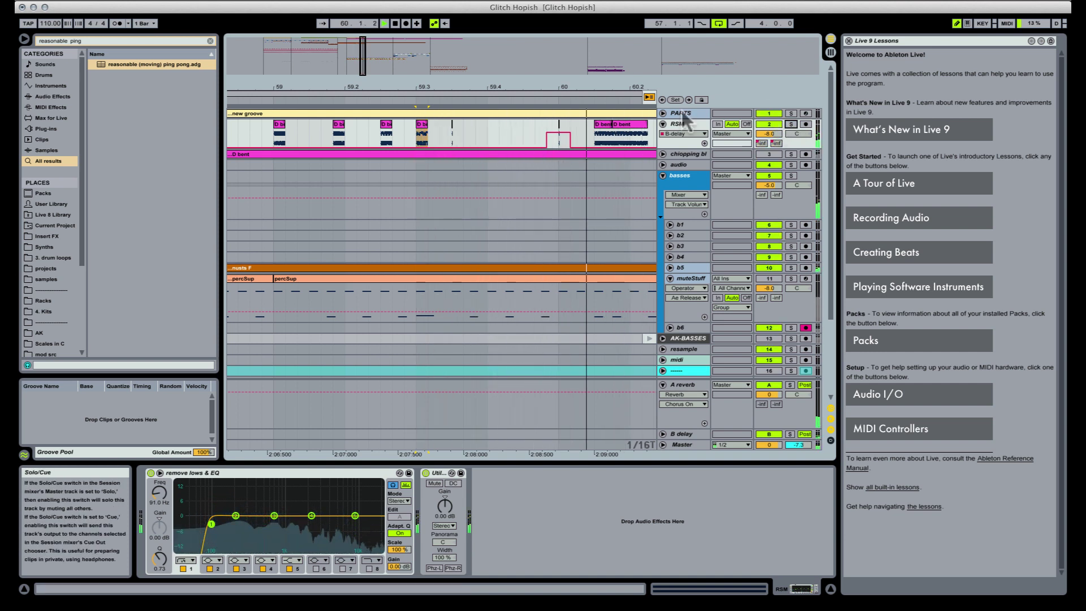
Widen the raised B-delay send on the RSM track to the 1/8 triplet cells on both sides of 60.1.1
key(space)
drag(578, 86, 370, 84)
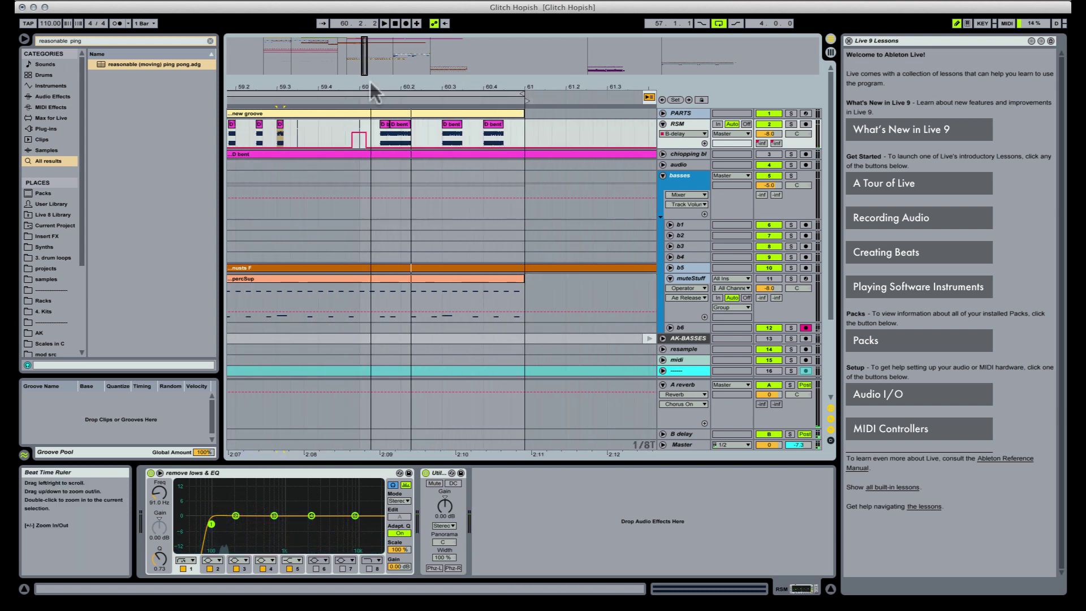
click(383, 129)
click(367, 130)
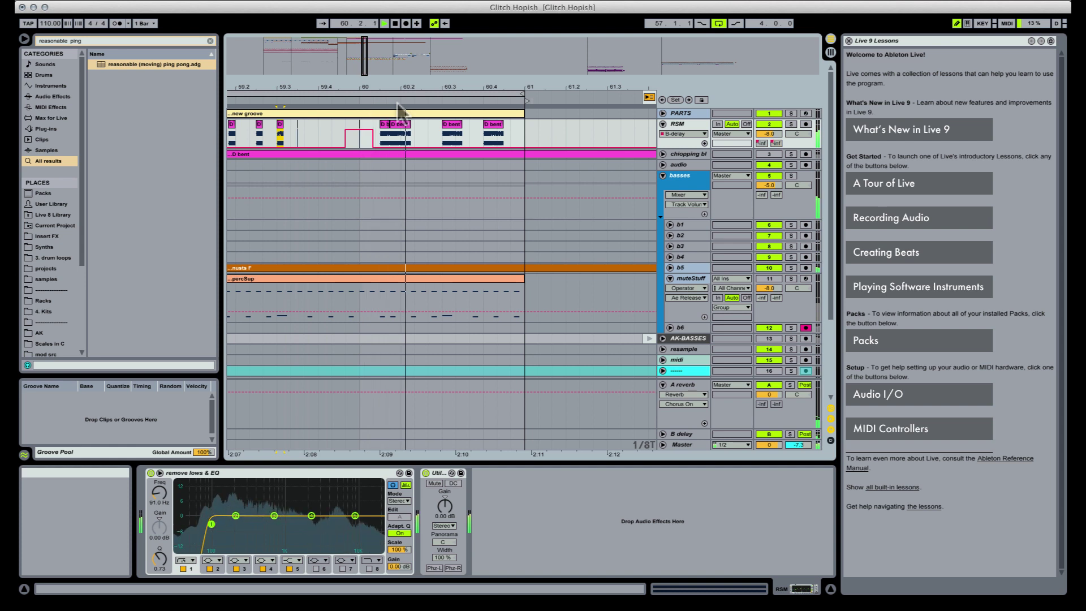
Deactivate the RSM clips between 60.1.2 and 60.4.2, and audition the pattern leading up to them
drag(374, 124, 503, 125)
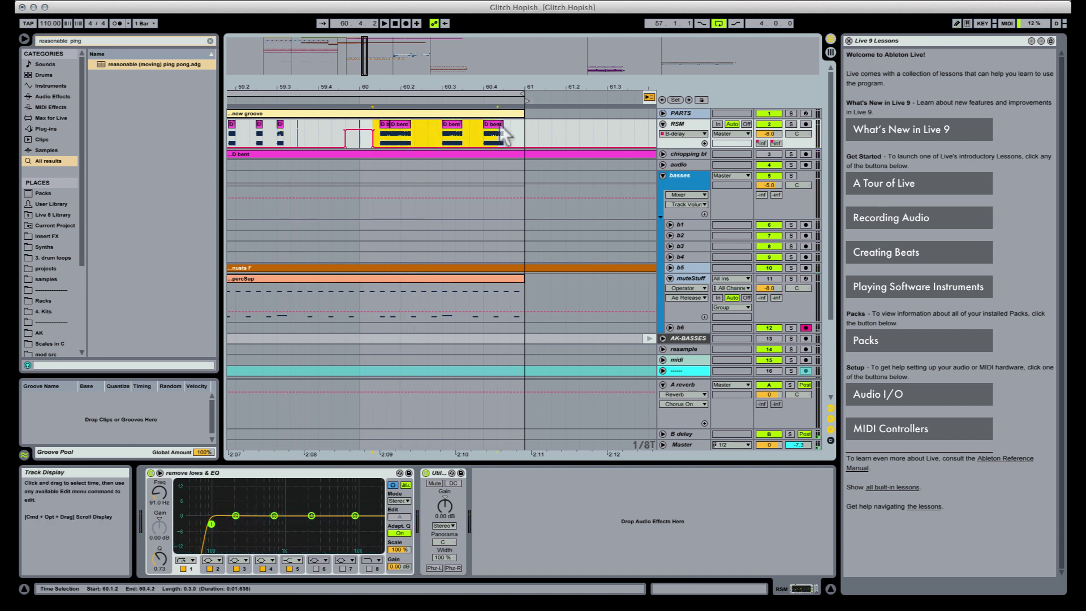
key(0)
click(309, 125)
key(space)
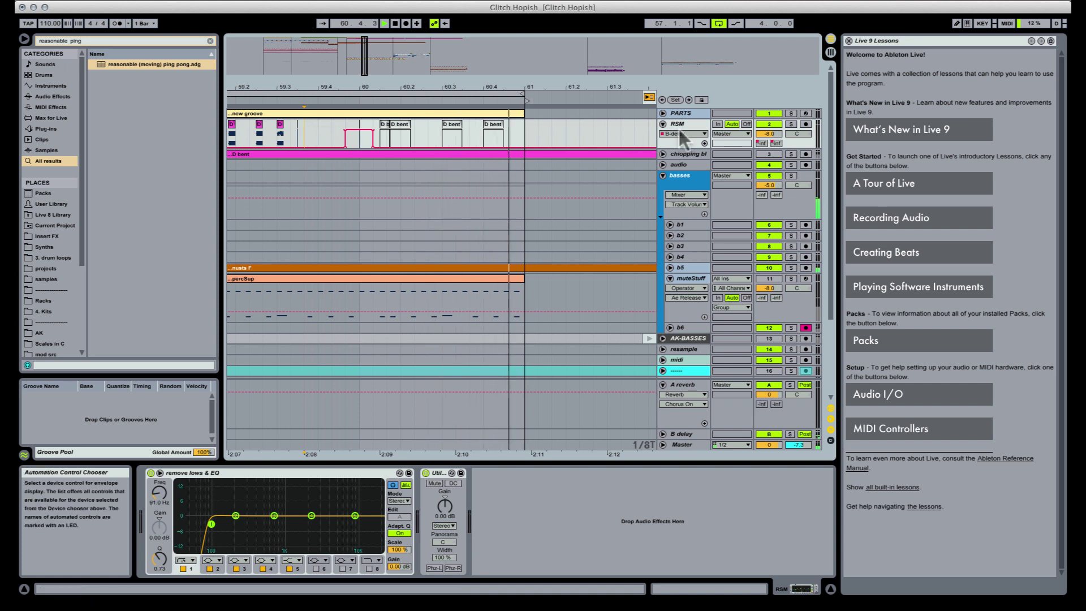
Select the group of deactivated RSM clips following the 60.1.1 hit
mouse_move(525, 87)
mouse_down()
mouse_move(499, 73)
mouse_move(538, 76)
mouse_move(526, 64)
mouse_move(537, 75)
mouse_up()
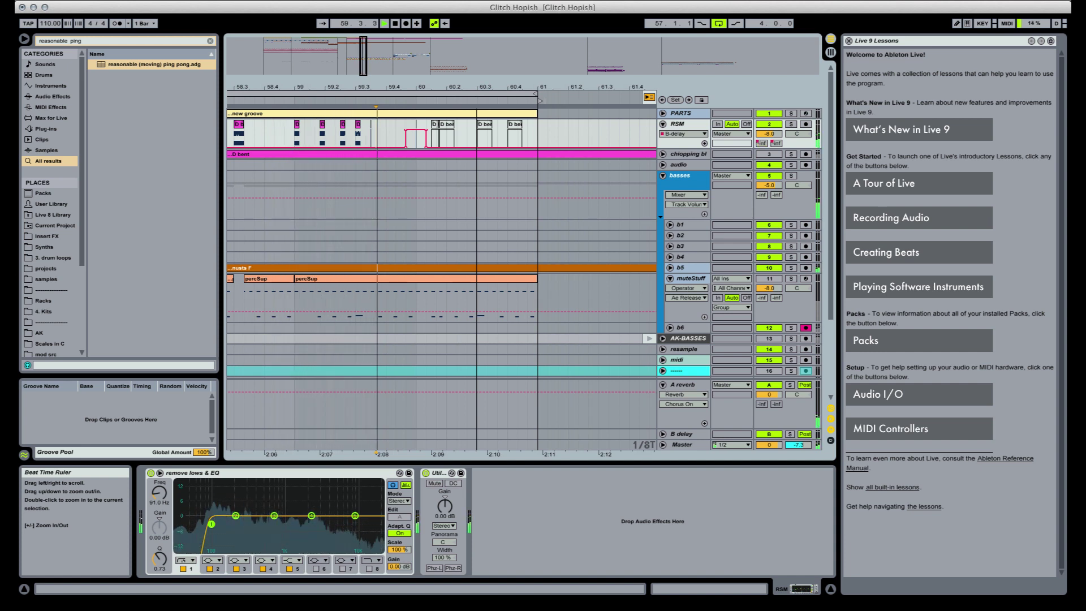
drag(477, 88, 477, 104)
click(415, 124)
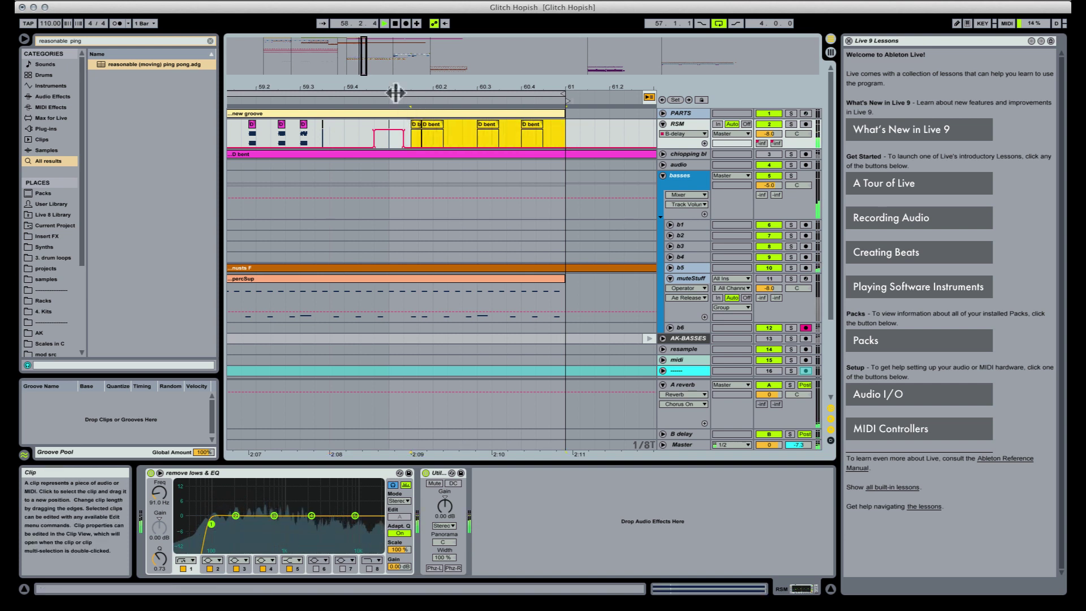
Delete the selected D bent clips from 60.1.3 to 61.1.1 on the RSM track
key(Delete)
drag(388, 83, 433, 137)
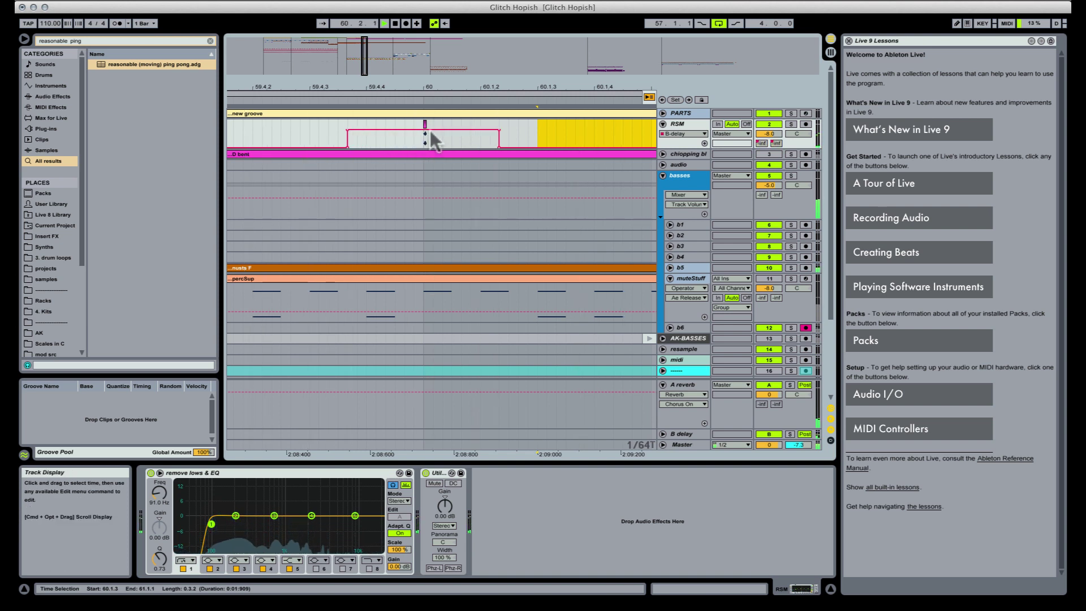
Set the Utility gain on the B delay return to 6 dB and play back the short RSM clip at bar 60
click(683, 434)
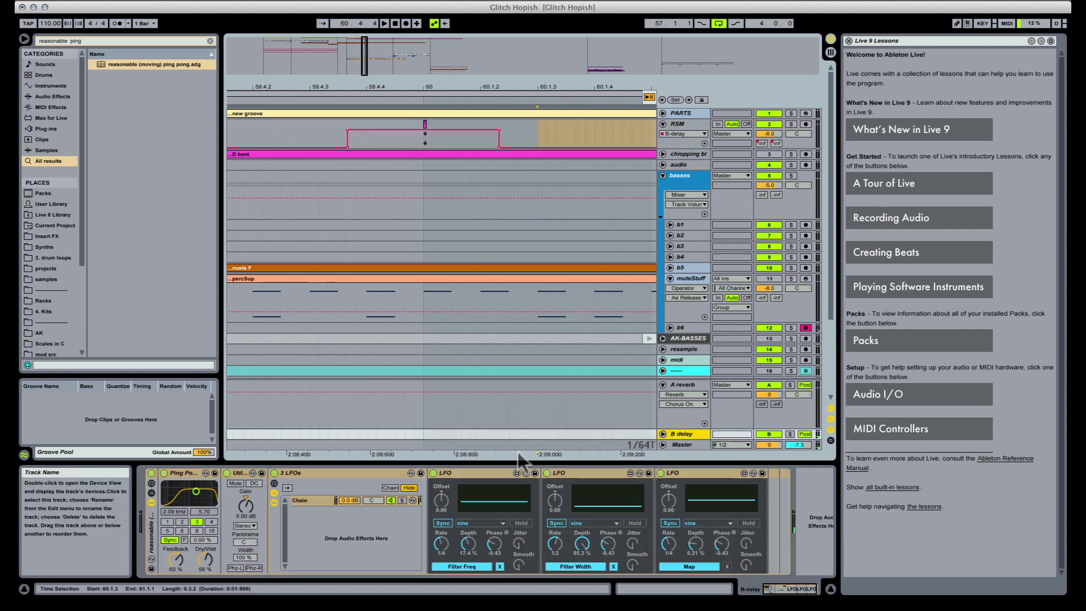
click(249, 516)
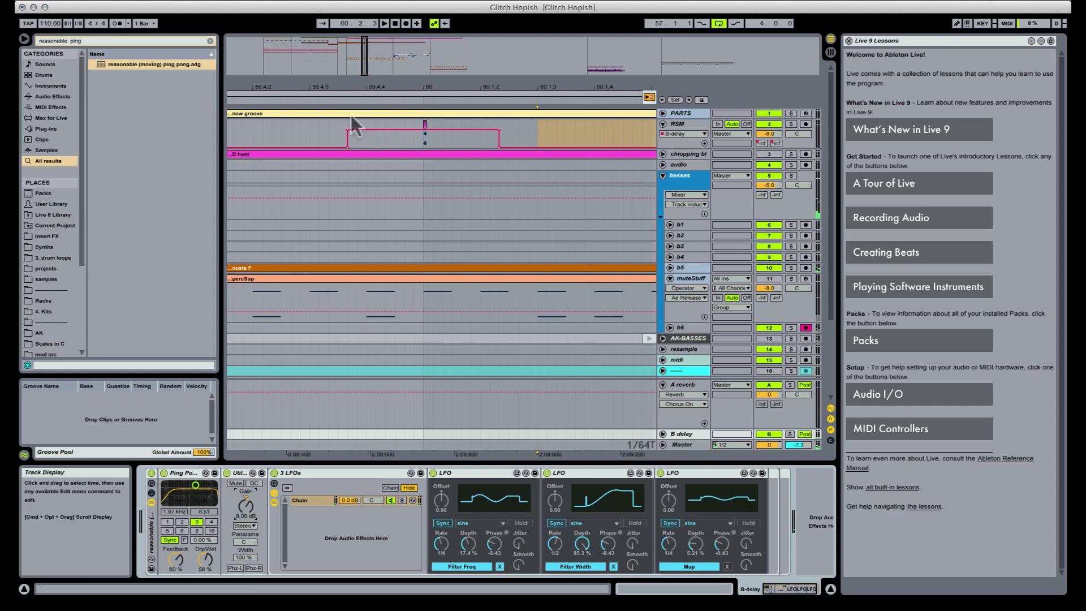
click(335, 149)
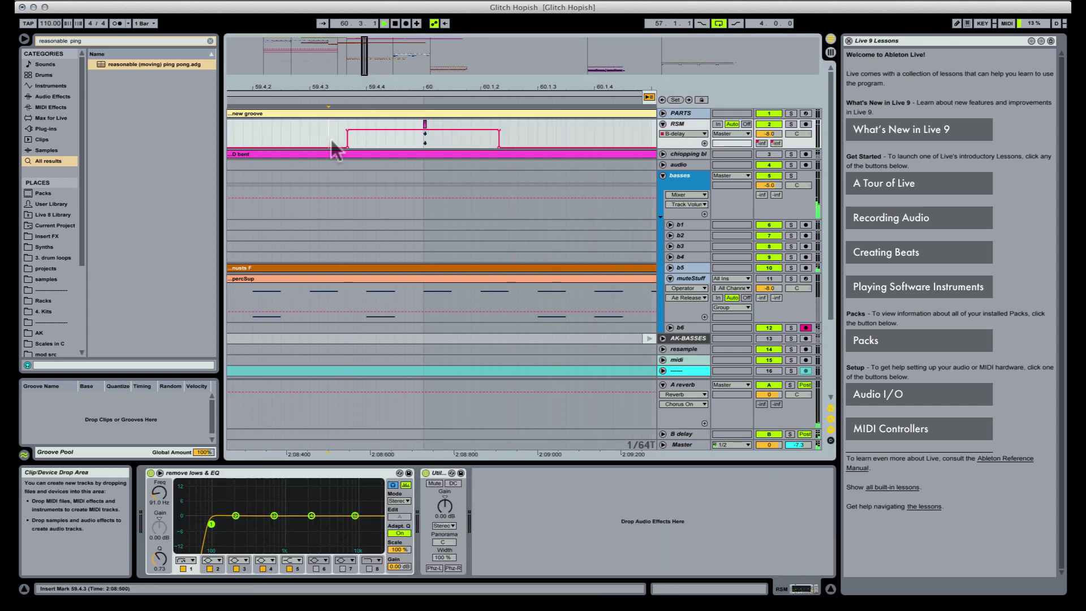
key(Tab)
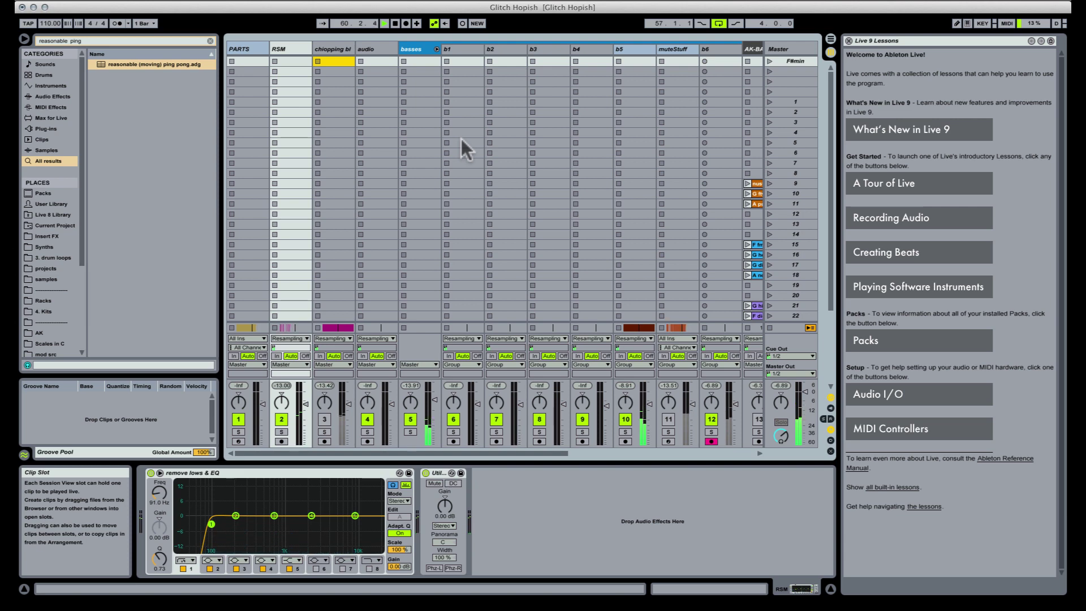
key(Tab)
key(space)
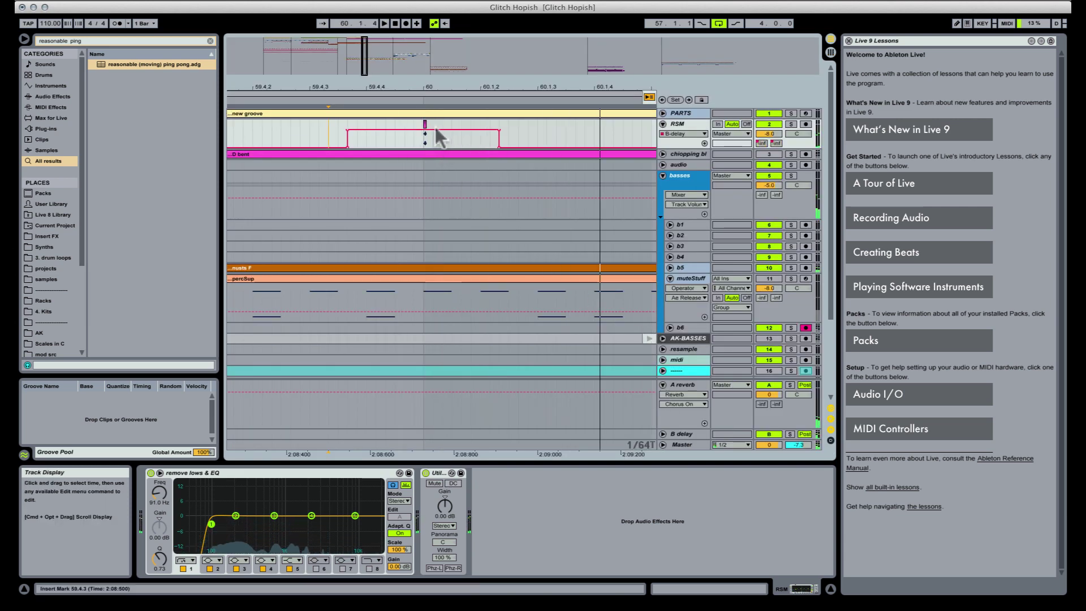
Lengthen the short D bent clip at 60.1.1 on the RSM track to just under a sixteenth note
click(427, 124)
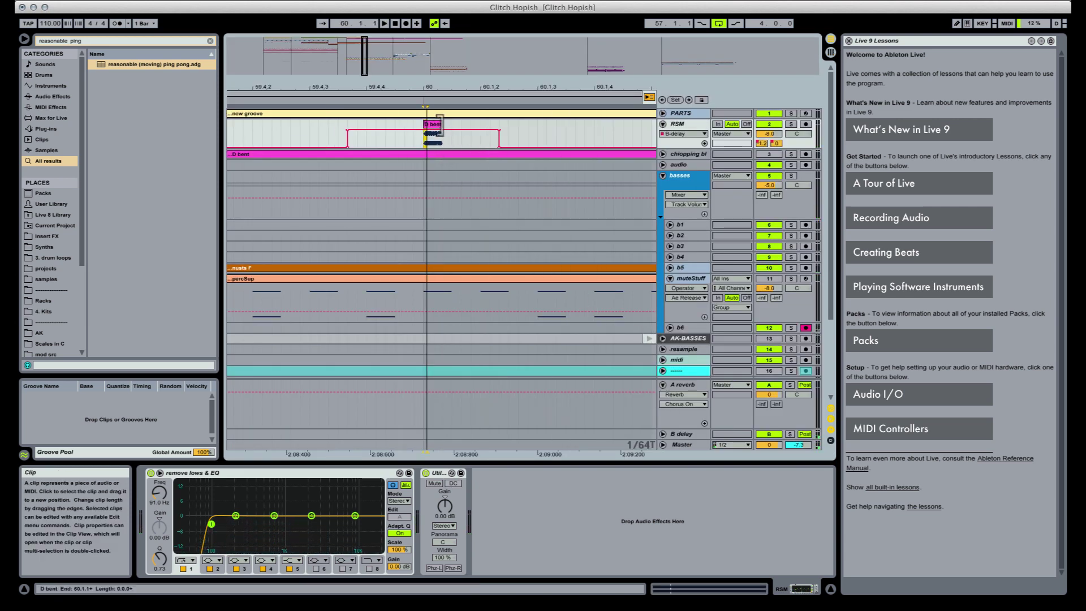
key(space)
drag(441, 124, 464, 125)
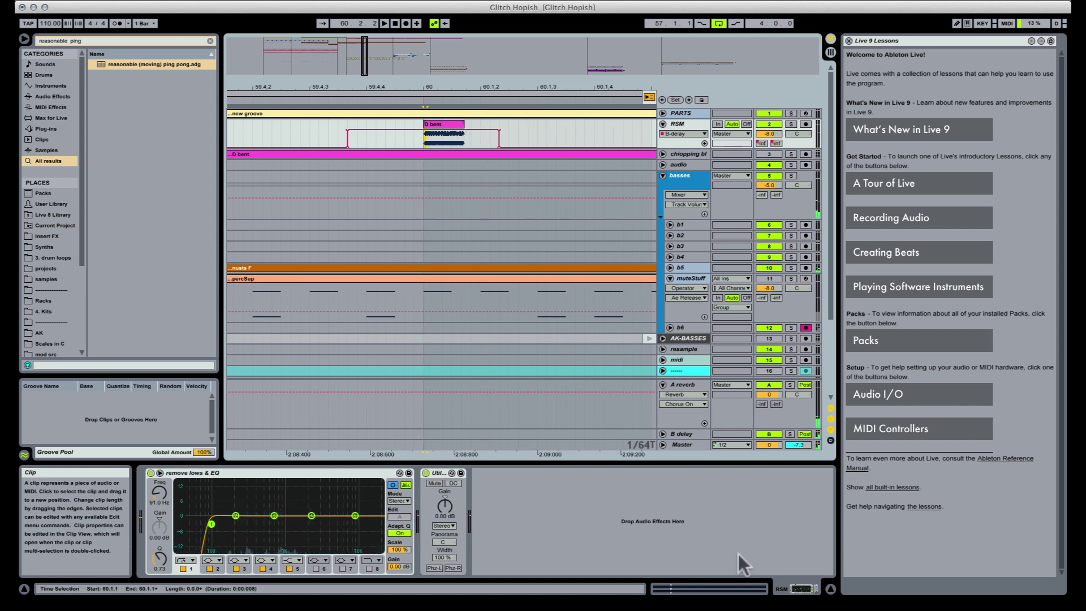
Play back the lengthened D bent clip through the B delay return and switch that return to pre-fader
click(683, 434)
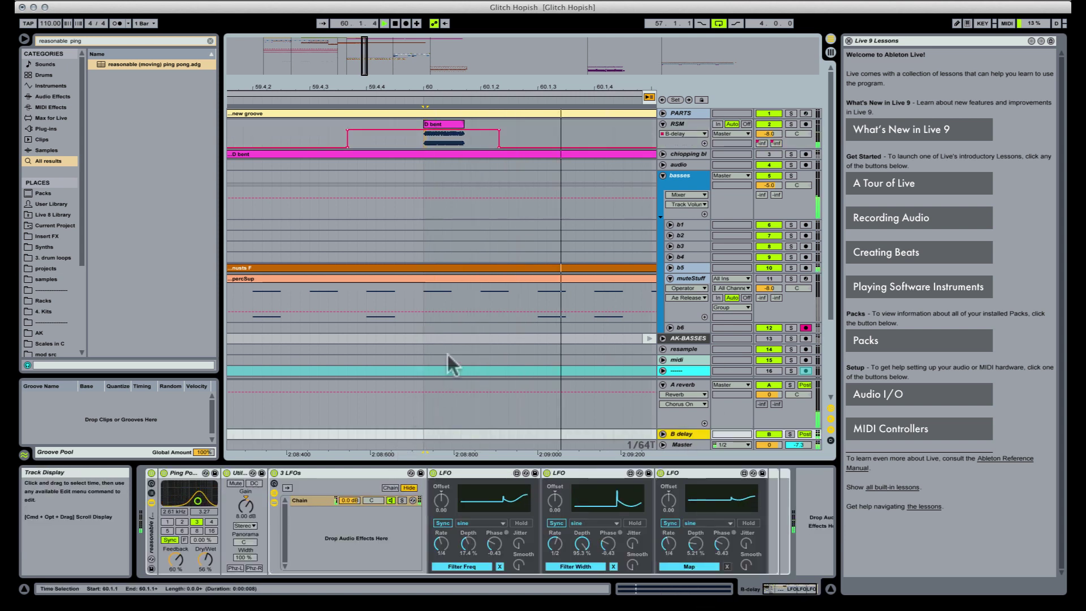
key(space)
click(255, 501)
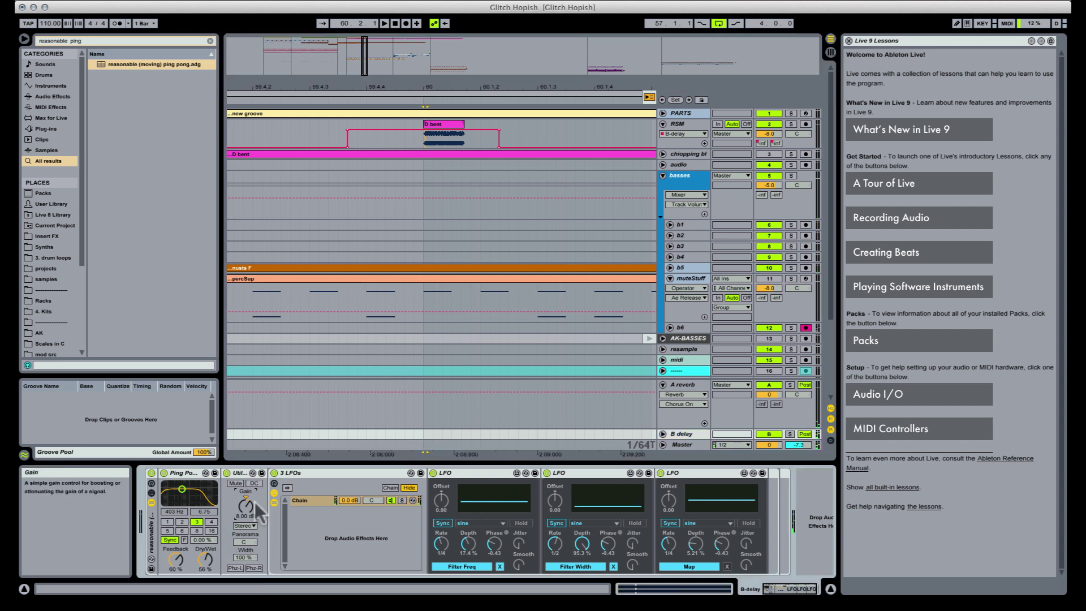
key(space)
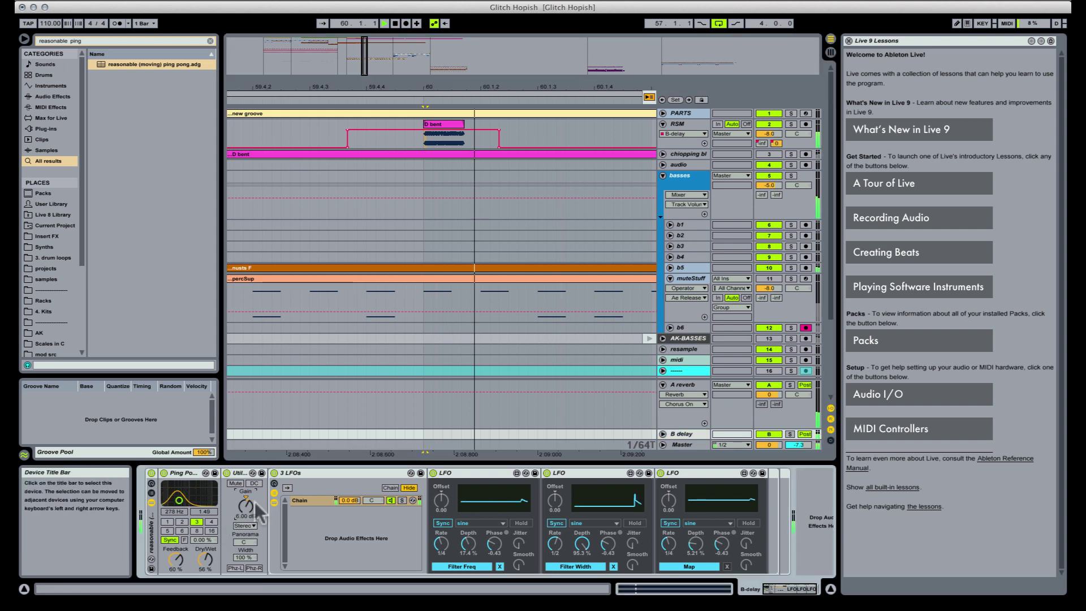
click(447, 125)
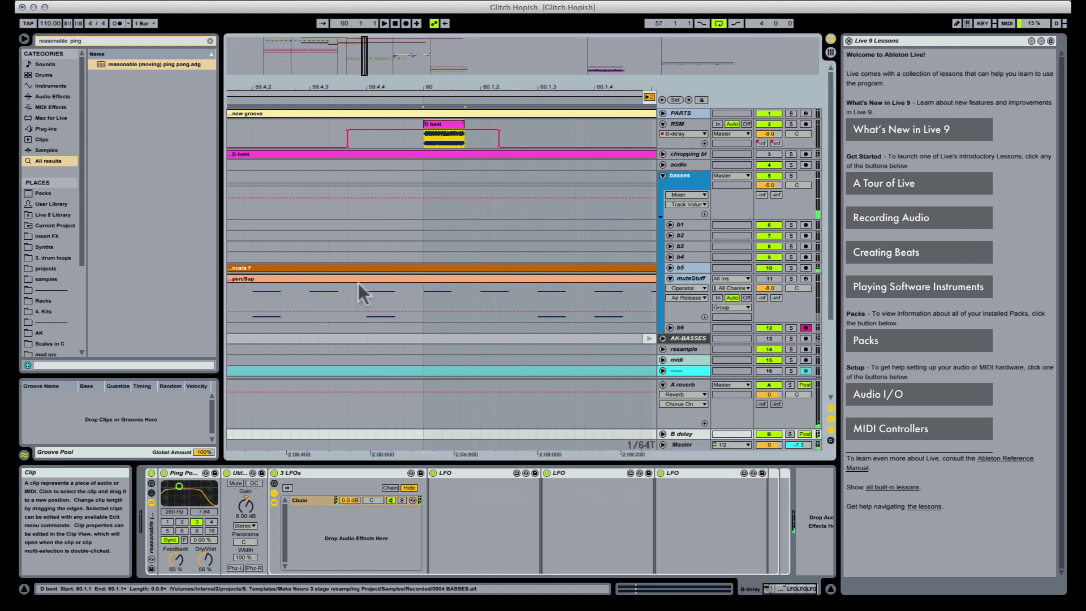
key(space)
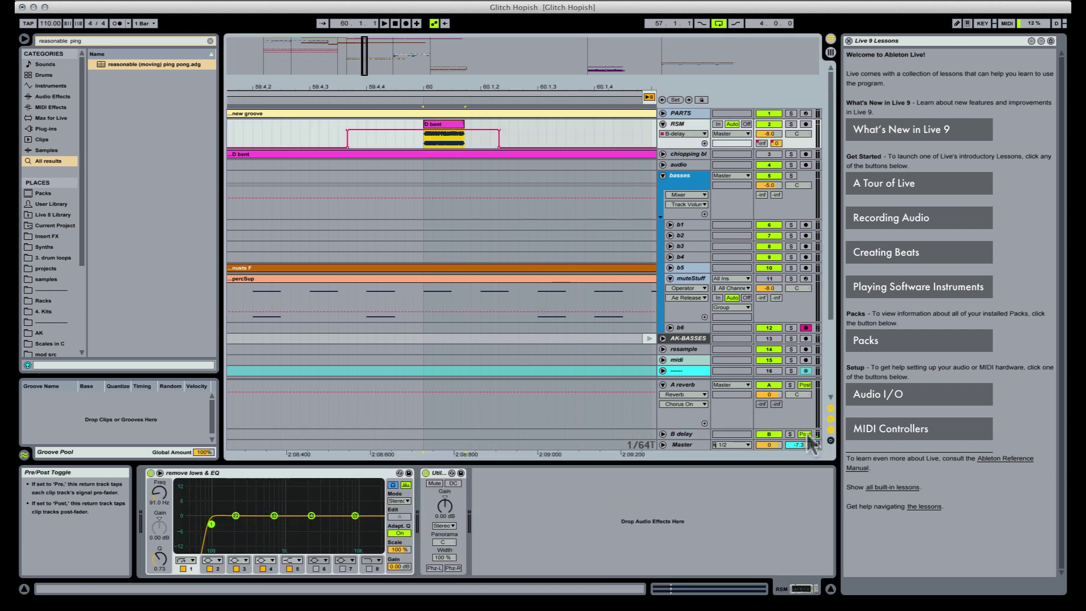
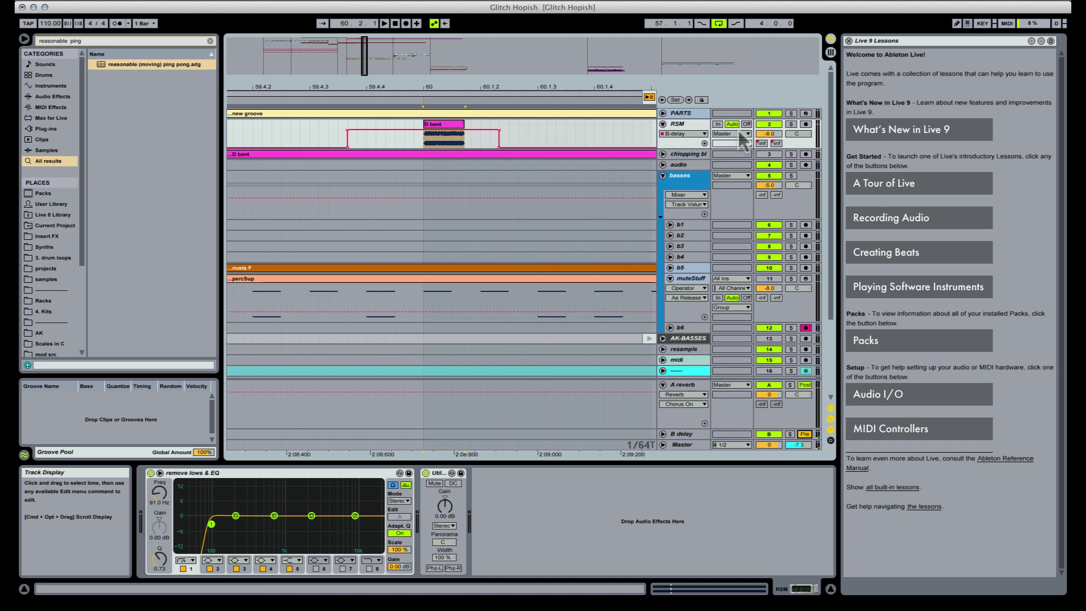
Draw the RSM track volume automation down to silence across the D bent clip and play it back
click(769, 134)
key(b)
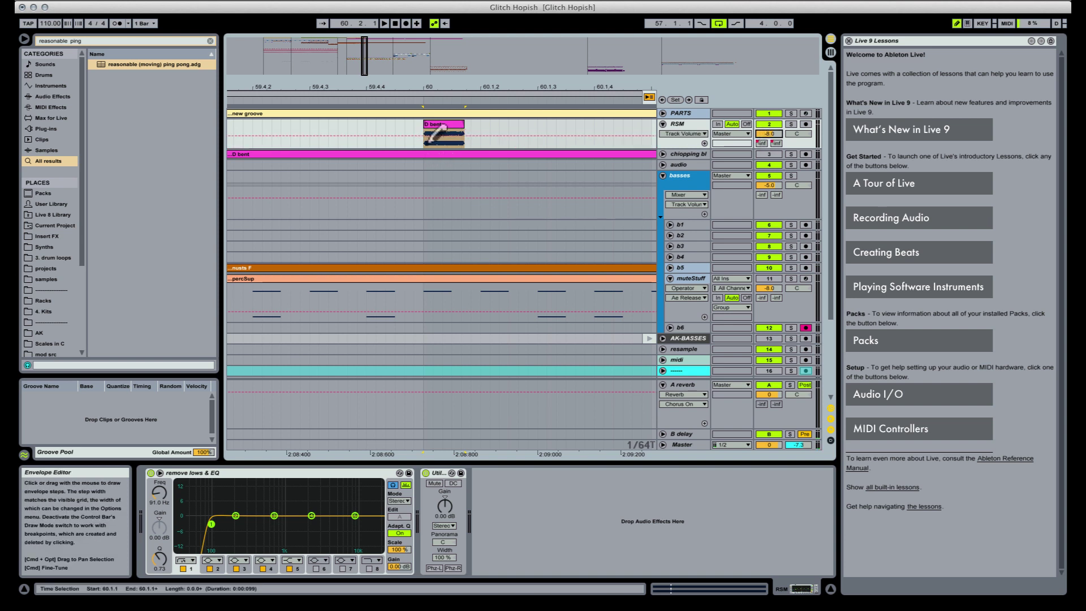
drag(429, 142, 468, 148)
key(space)
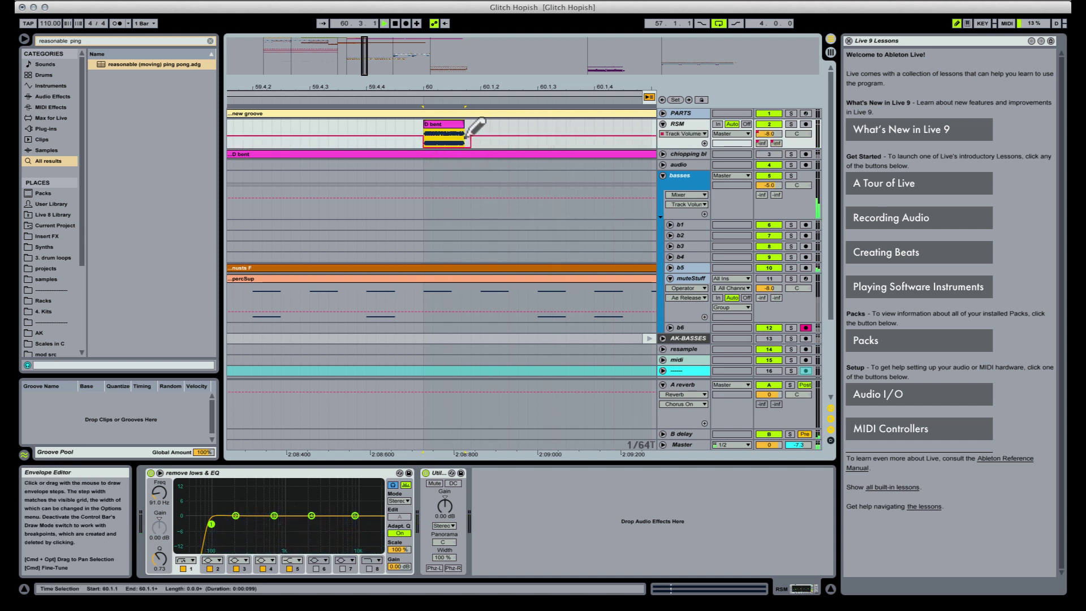
click(451, 125)
key(space)
key(space)
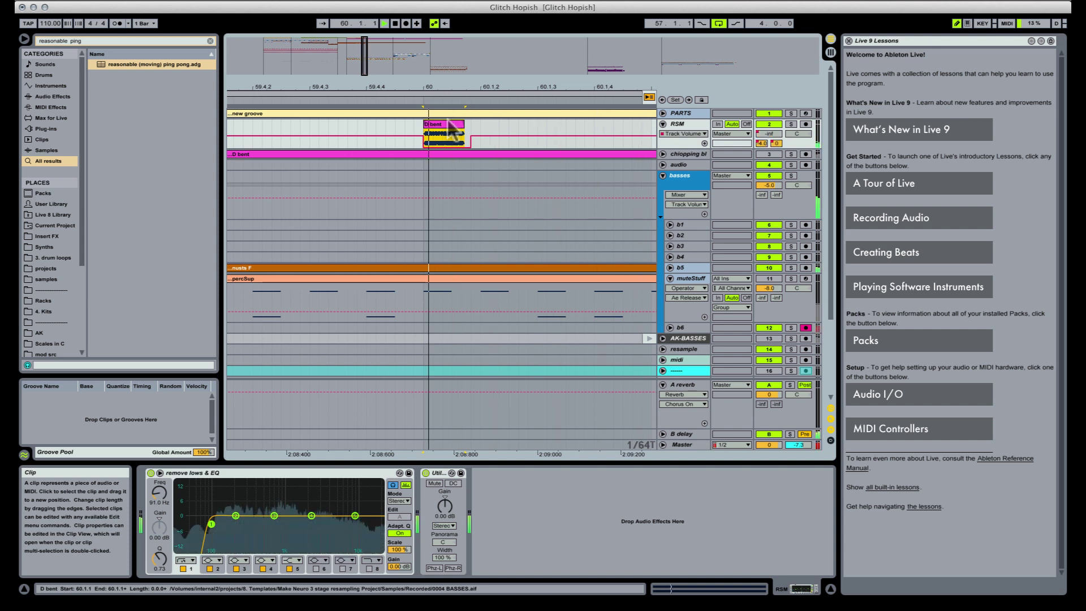
key(space)
Undo the RSM volume automation and replay the D bent clip with the RSM track soloed
key(super+z)
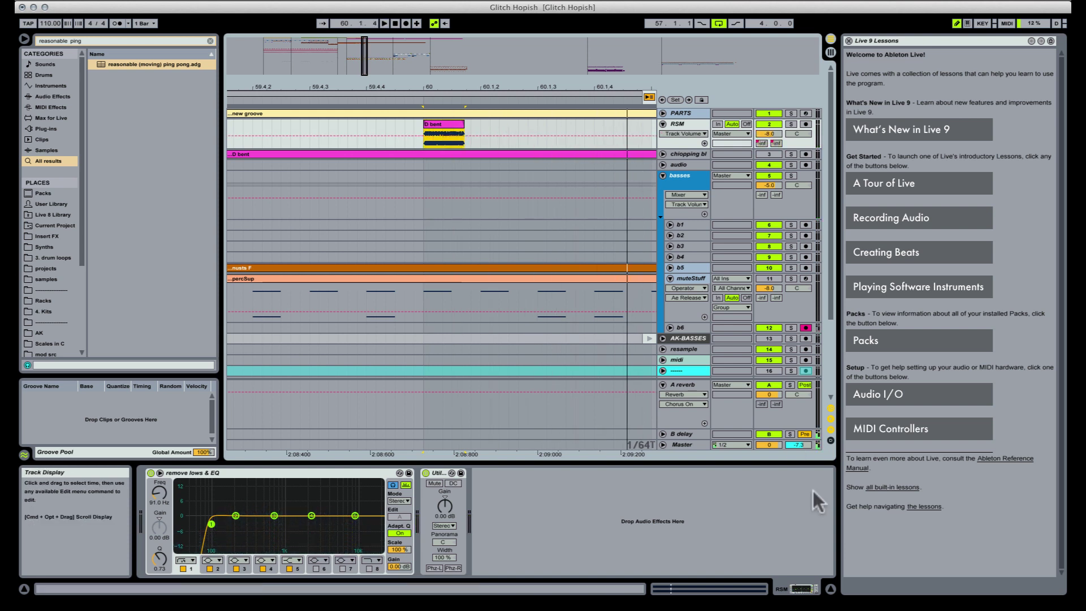
key(space)
key(space)
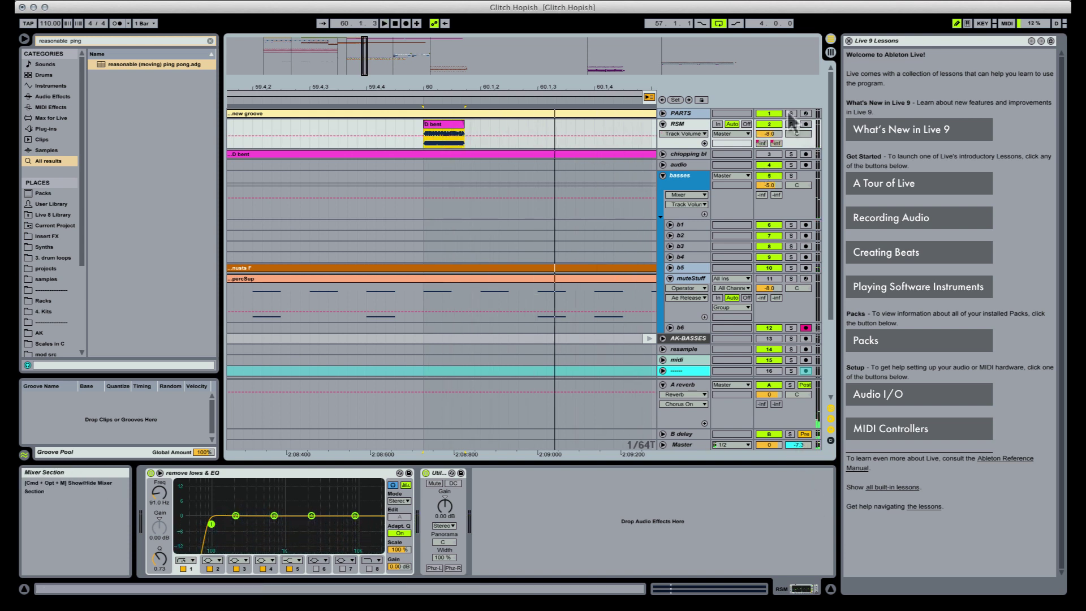
key(space)
key(space)
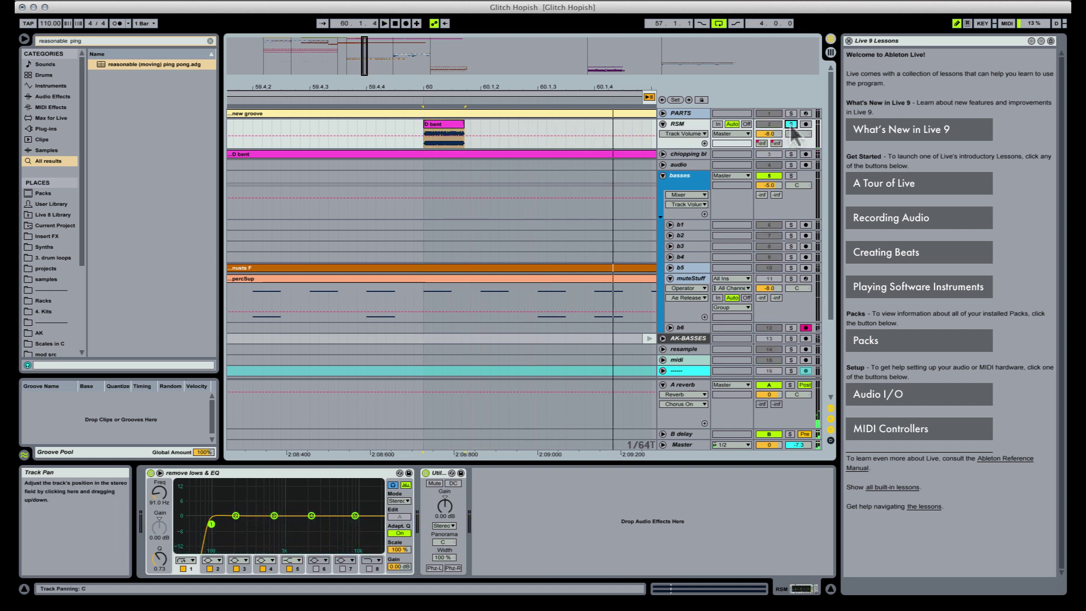
Try automating the RSM Utility gain down to -35 dB across the D bent clip and play it back
click(804, 434)
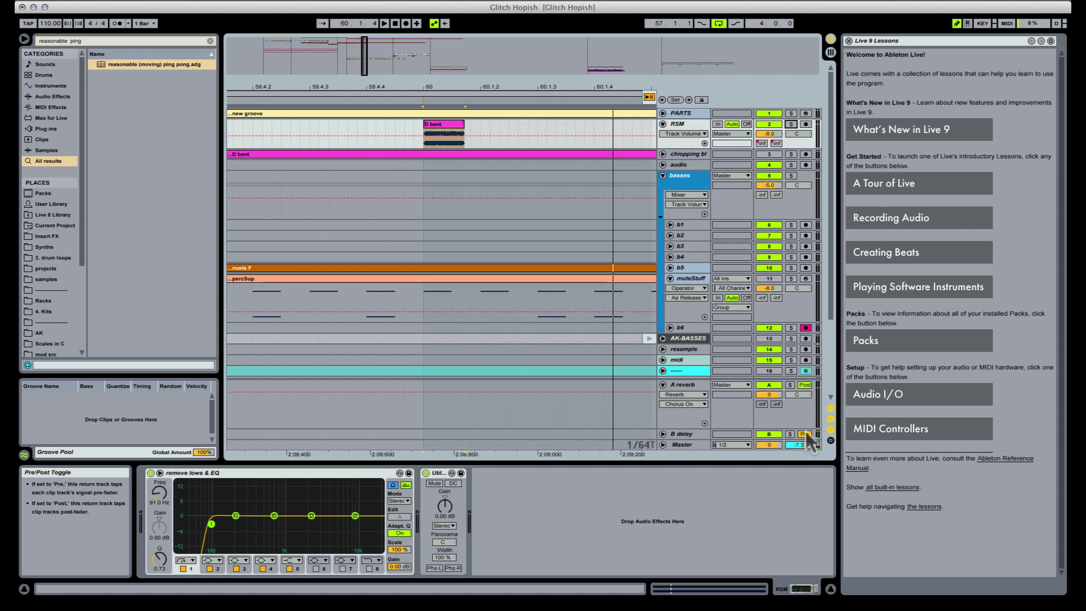
click(445, 130)
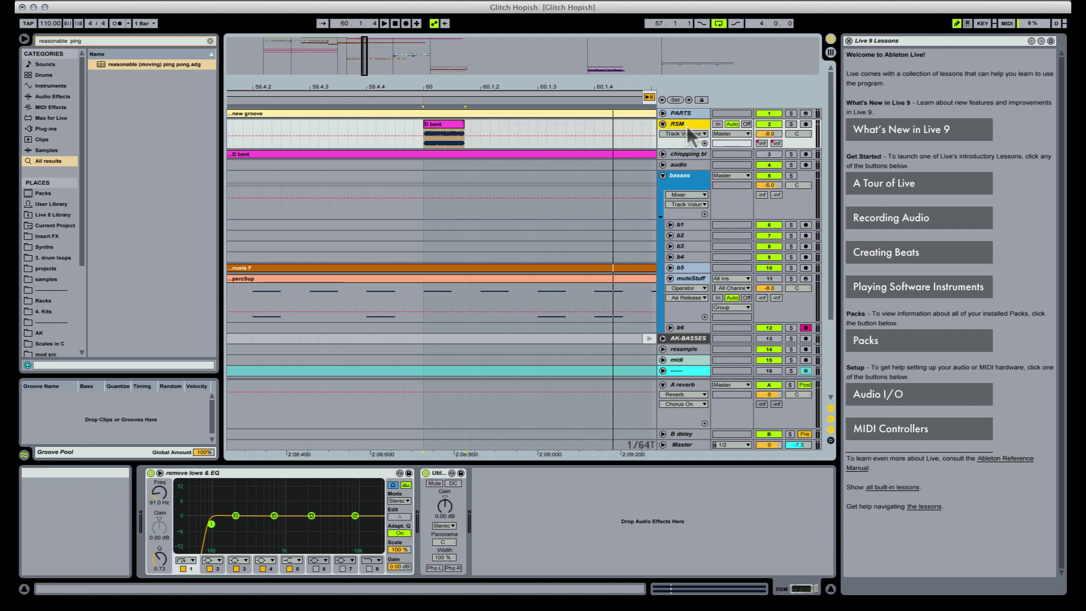
click(445, 504)
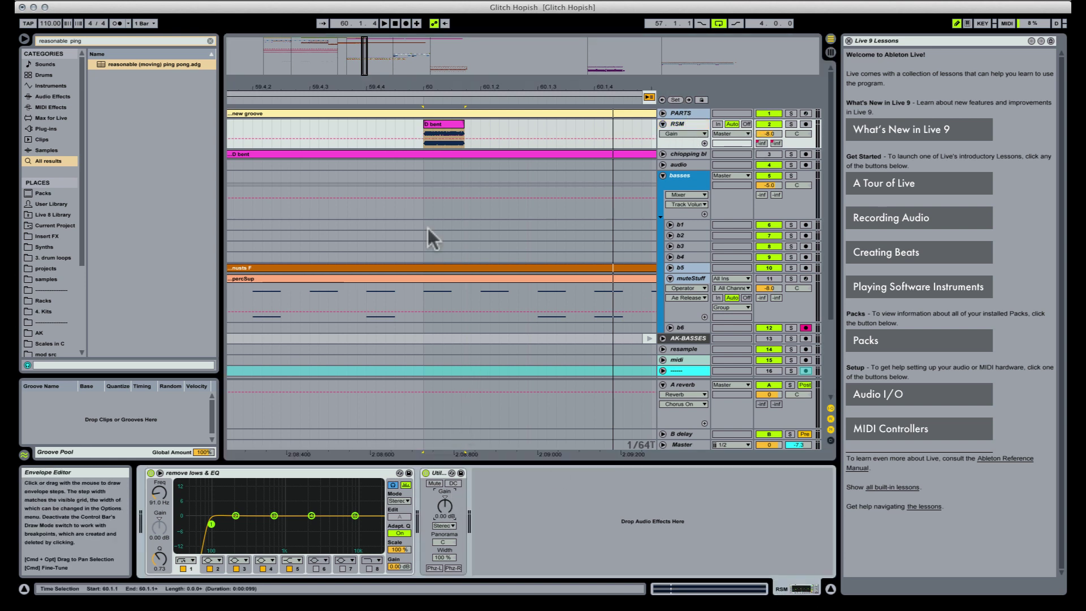
mouse_move(426, 146)
mouse_down()
mouse_move(442, 192)
mouse_move(469, 192)
mouse_up()
key(space)
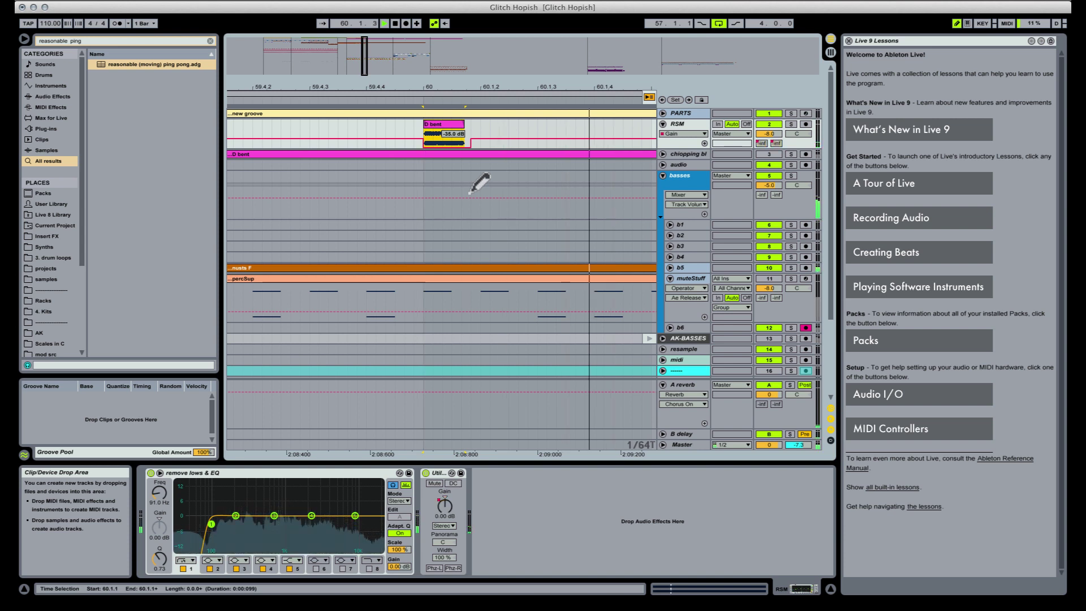
key(space)
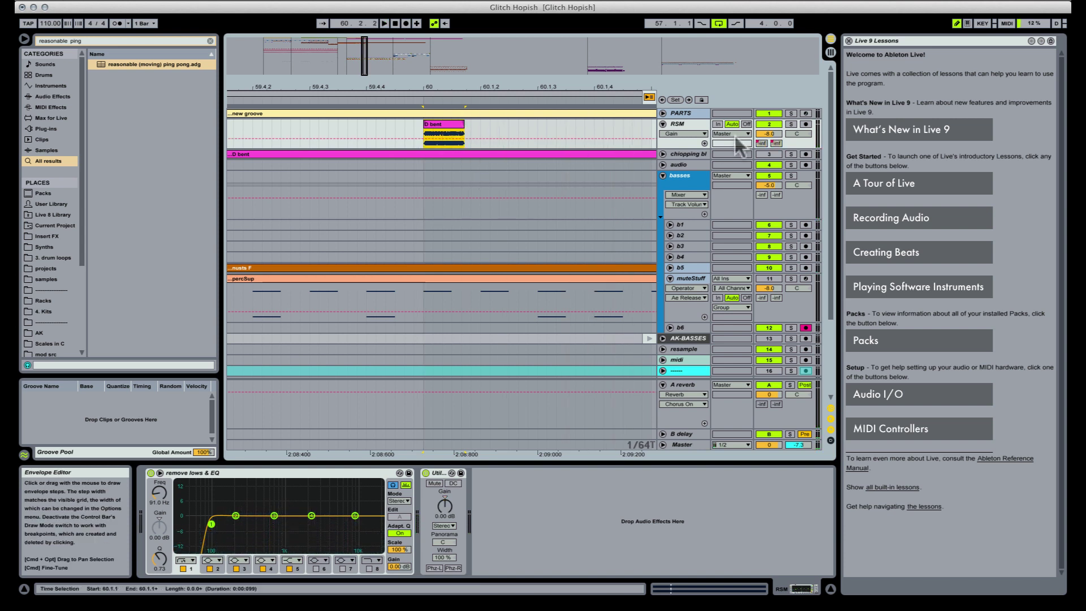
Set B delay to post-fader, try the -35 dB Utility gain dip over the D bent clip, and undo the dip
click(804, 434)
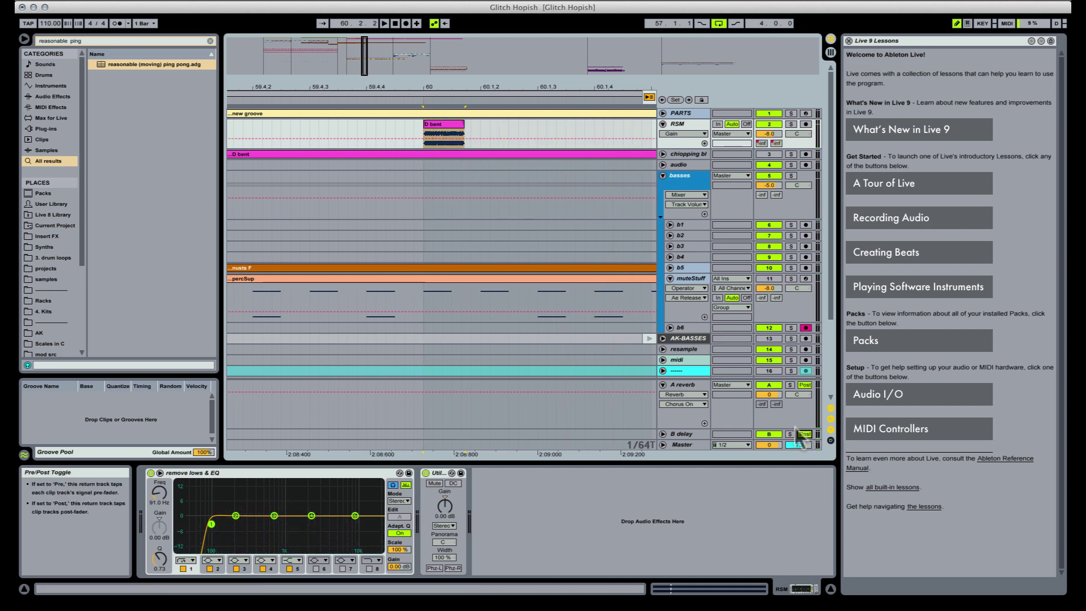
click(425, 145)
drag(426, 145, 468, 146)
key(space)
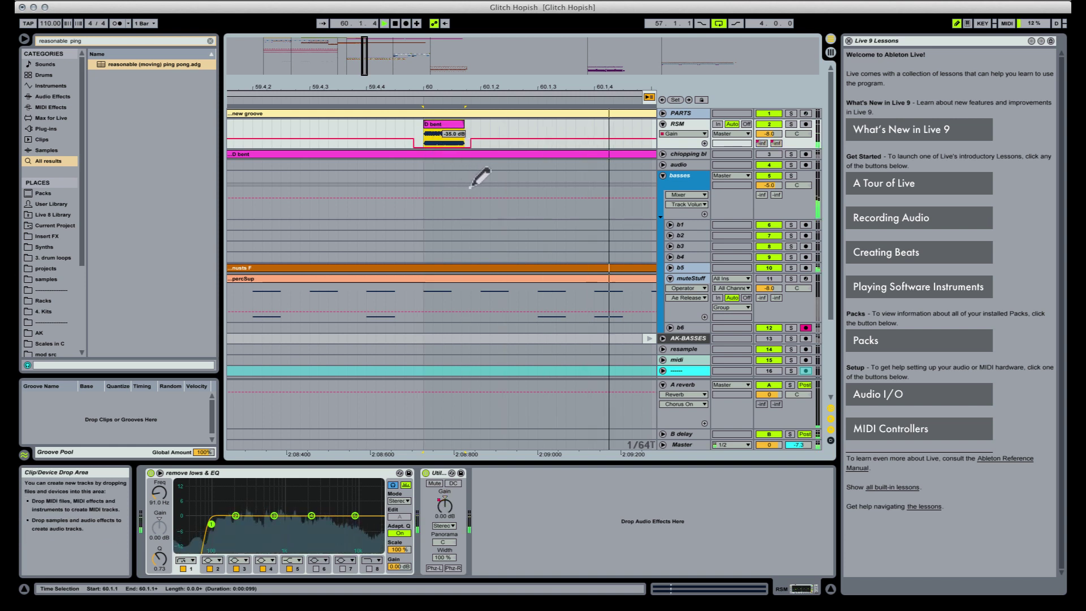
key(space)
key(super+z)
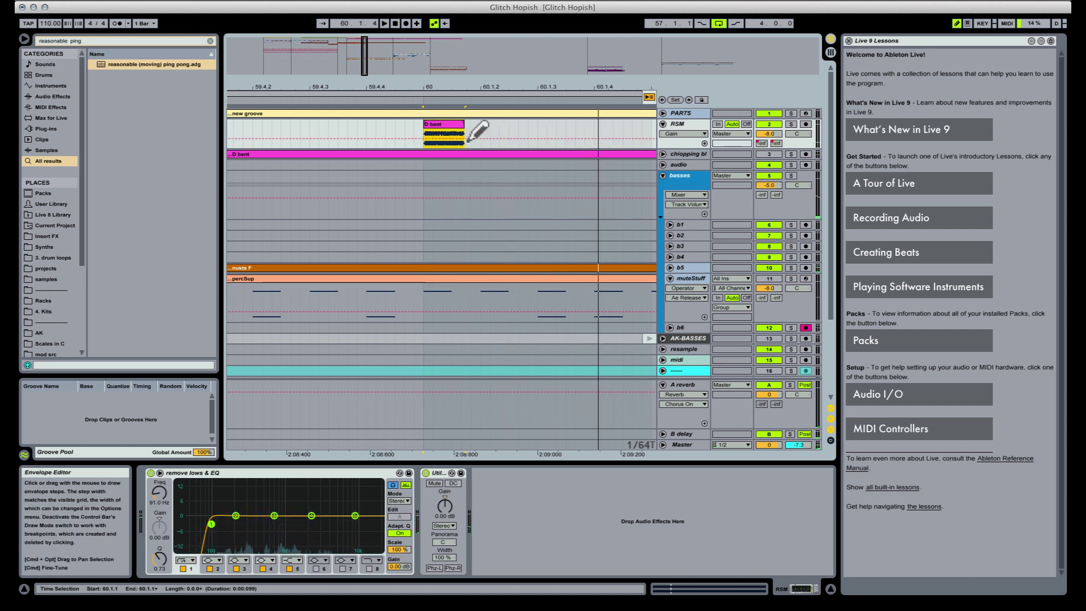
Draw the RSM track volume down to silence across the D bent clip and switch the soloed B delay return to pre-fader
click(775, 135)
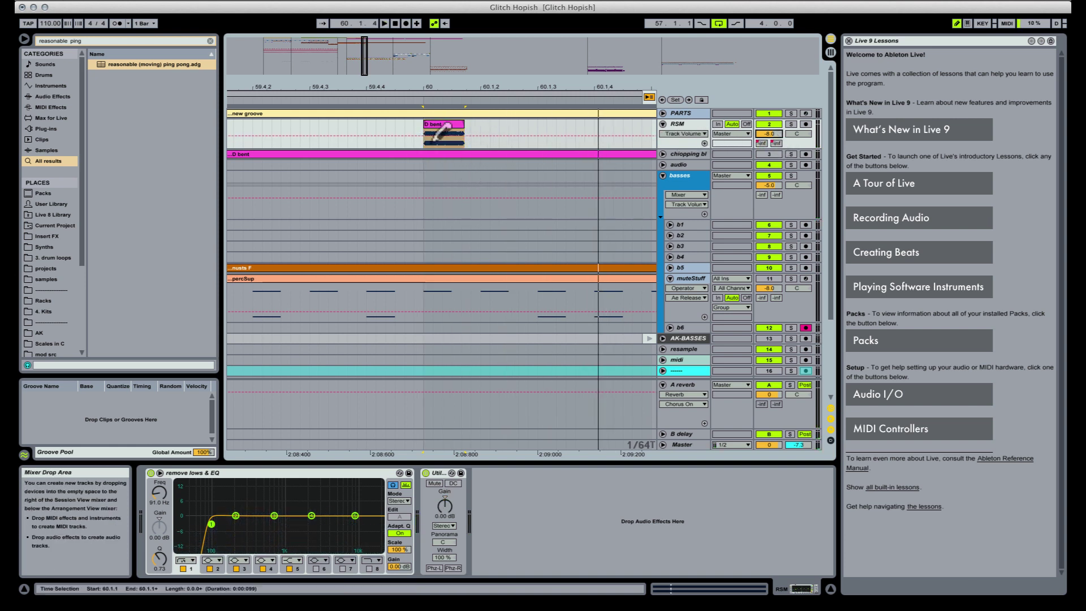
drag(428, 145, 467, 185)
key(space)
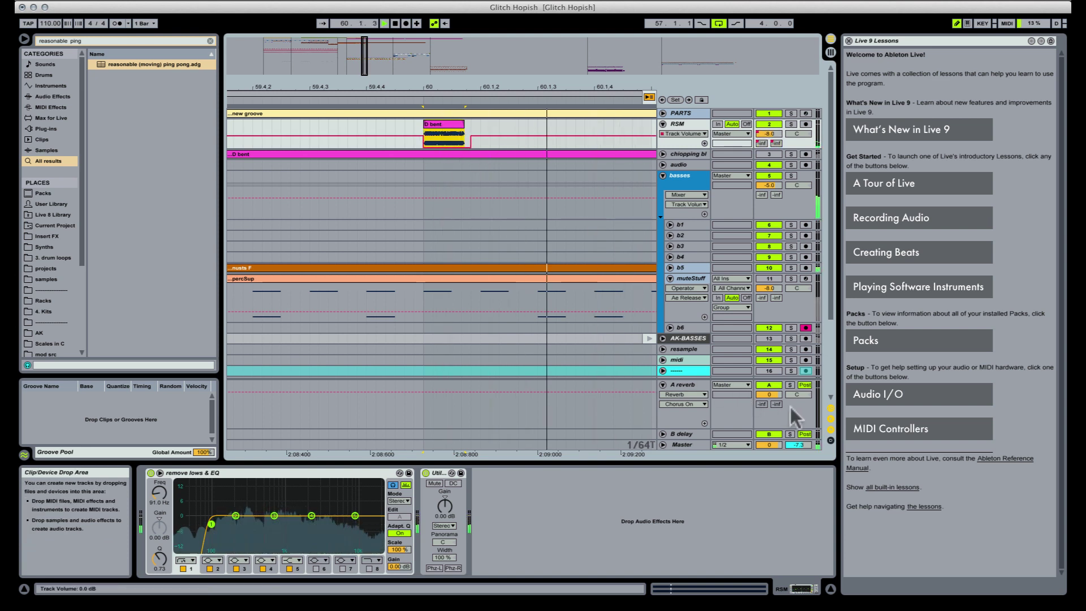
click(803, 434)
key(space)
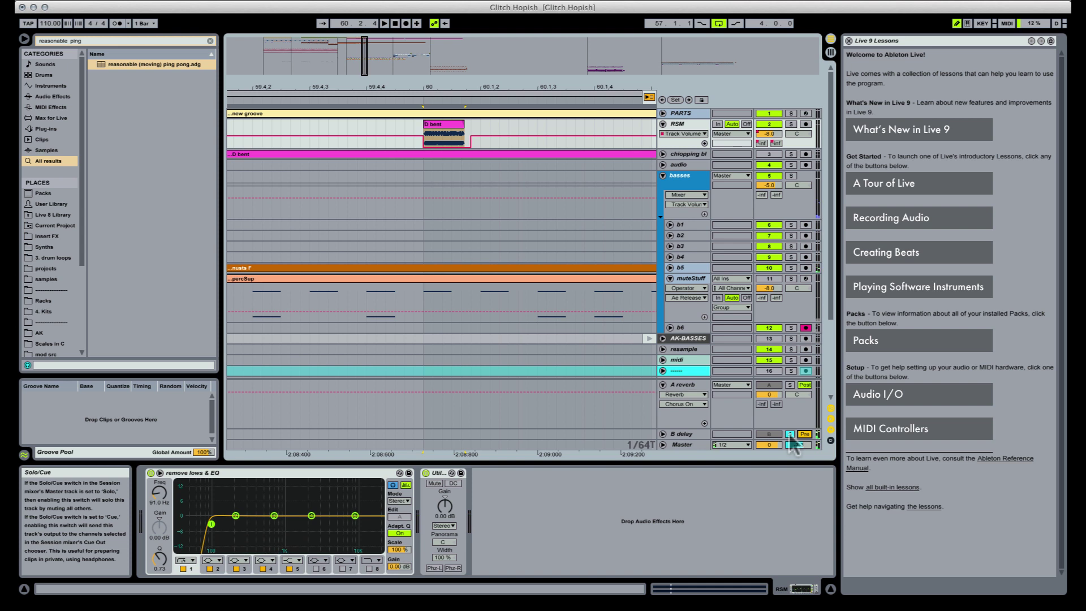
Set the B delay return's Ping Pong Delay to 100% wet and its Utility gain to 3.61 dB, and play back in Session View
click(684, 433)
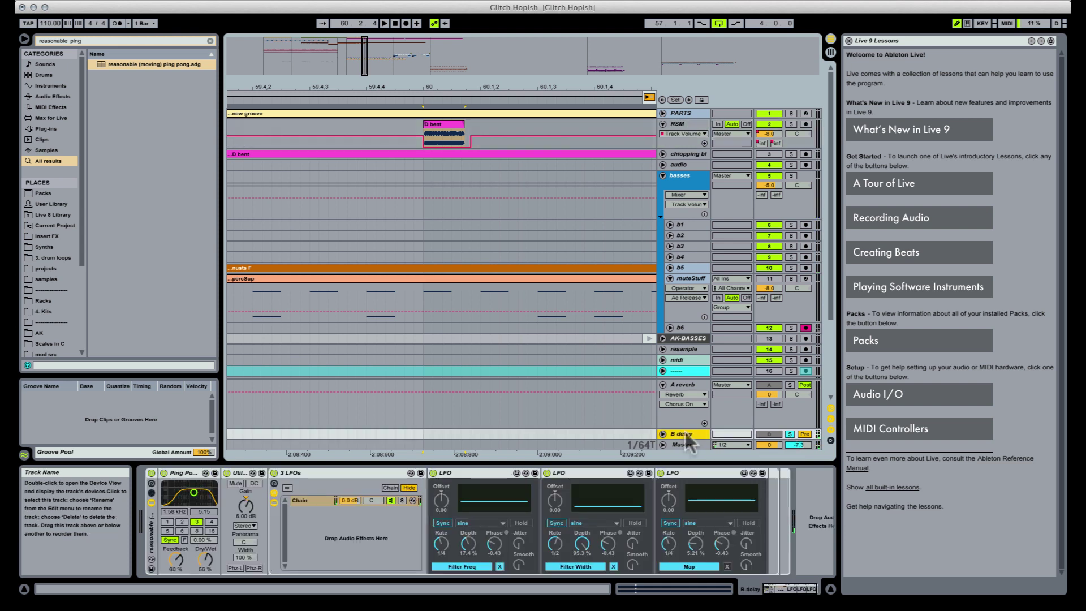
drag(202, 560, 202, 524)
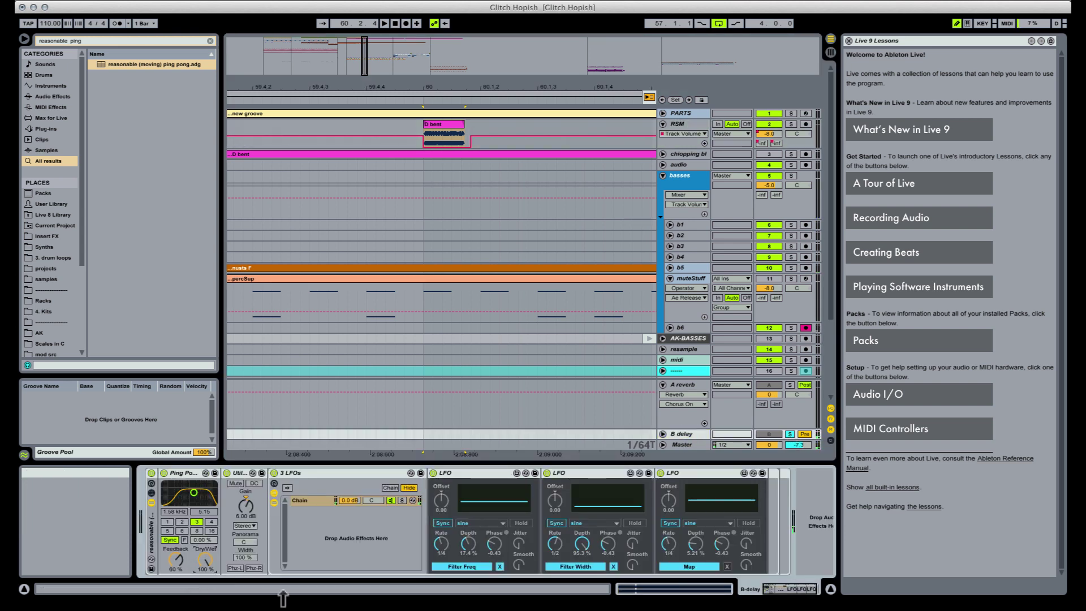
key(space)
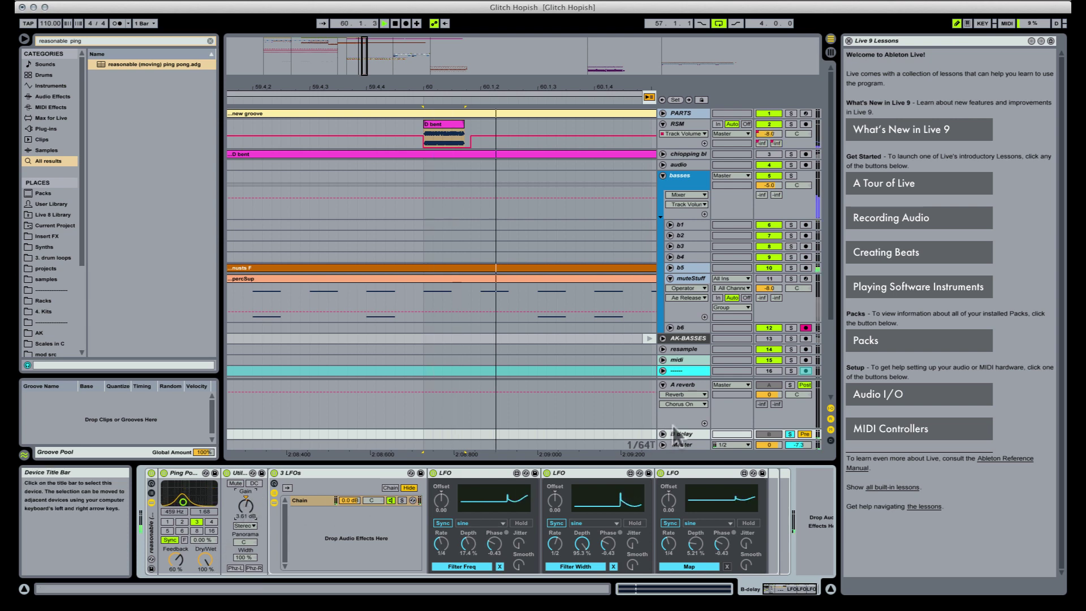
key(Tab)
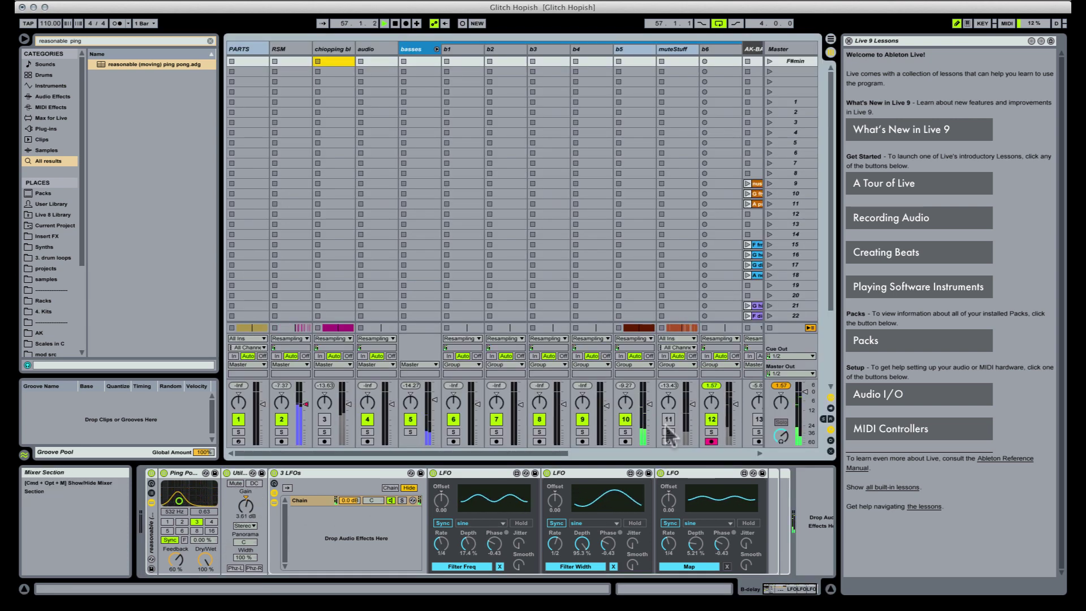
Return to the Arrangement View, stop playback and unsolo the B delay return so all tracks are heard
key(Tab)
click(245, 508)
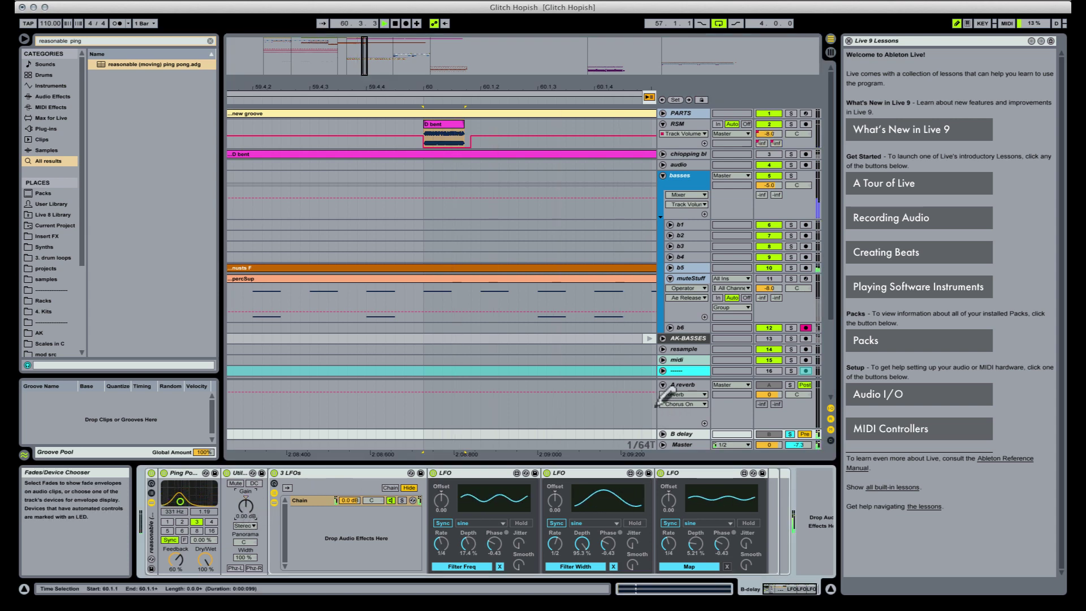
key(Tab)
key(Tab)
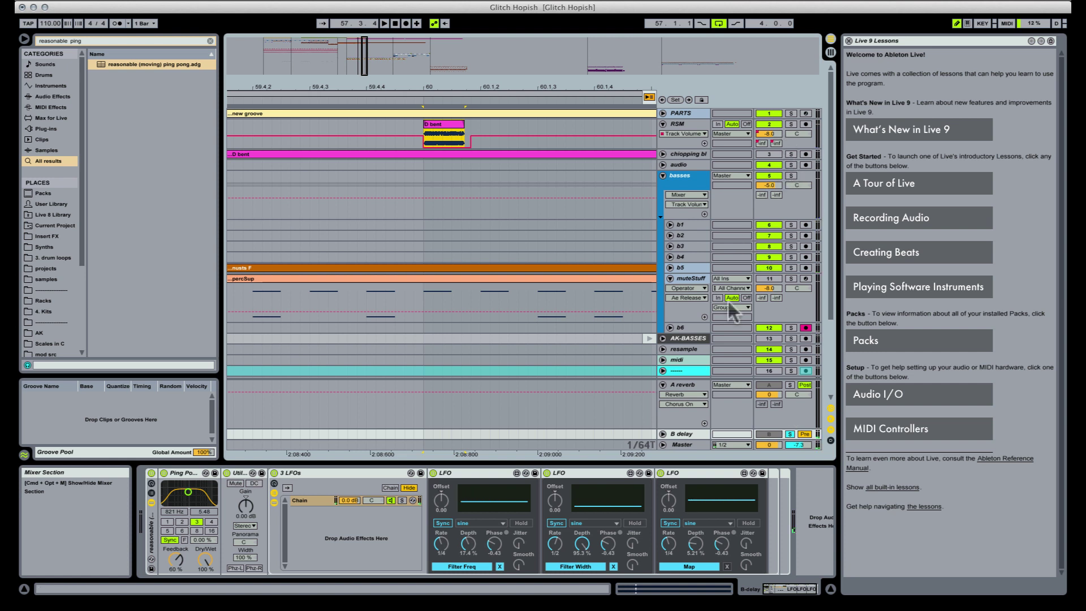
click(791, 124)
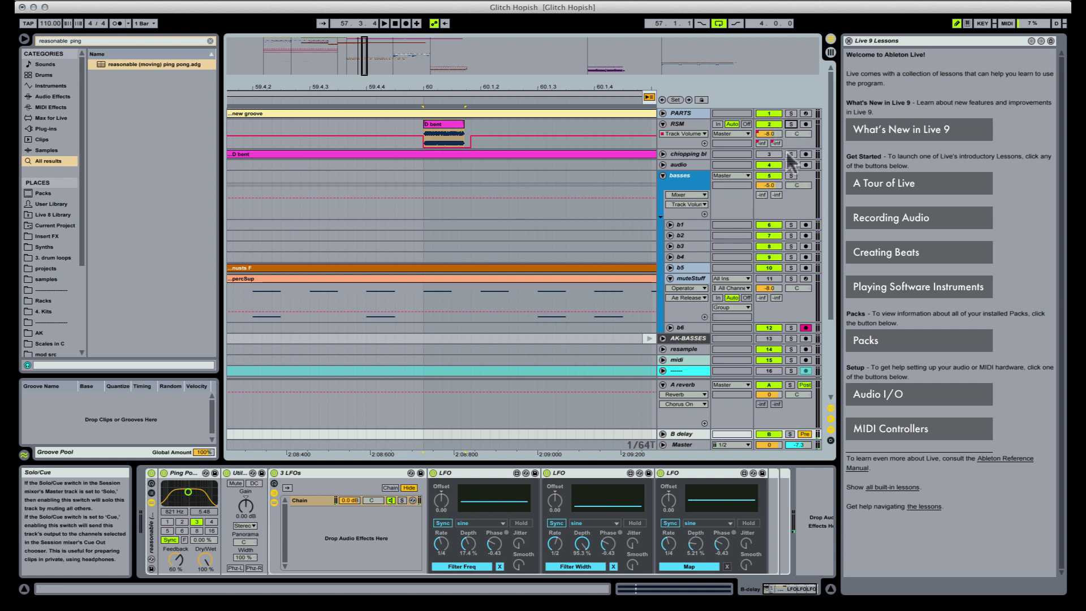
Play the new groove section with the full mix to hear the delayed D bent clip at bar 60
click(431, 90)
drag(428, 87, 439, 56)
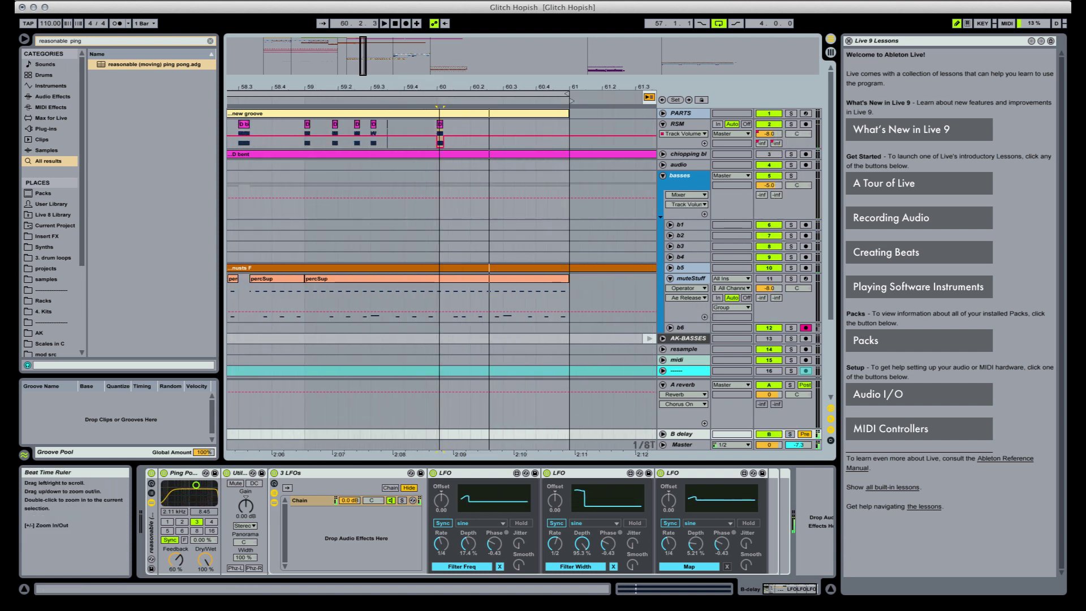
click(374, 114)
key(space)
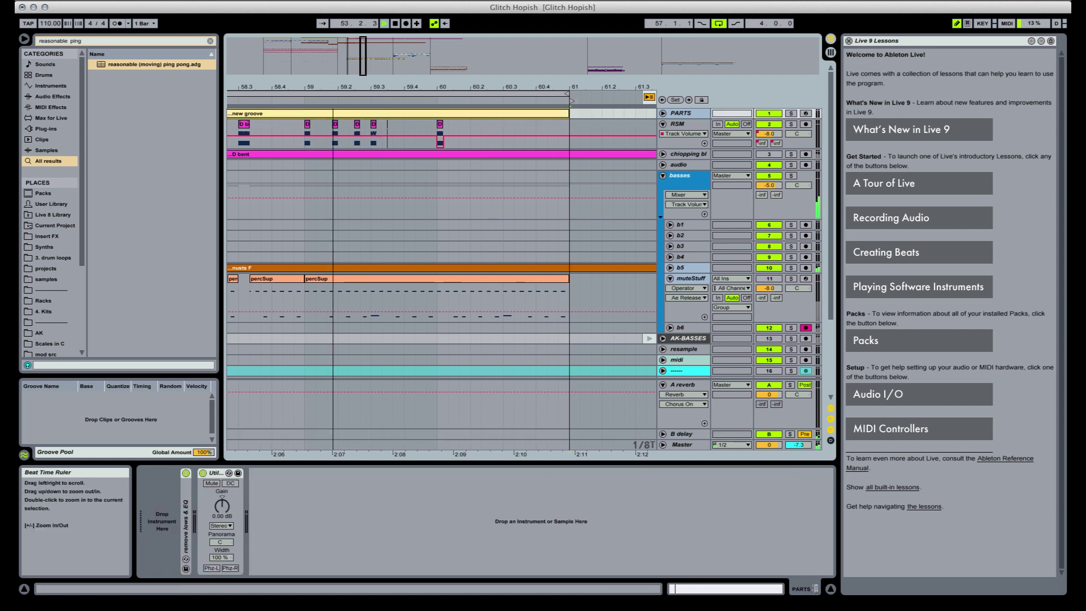
drag(333, 87, 516, 88)
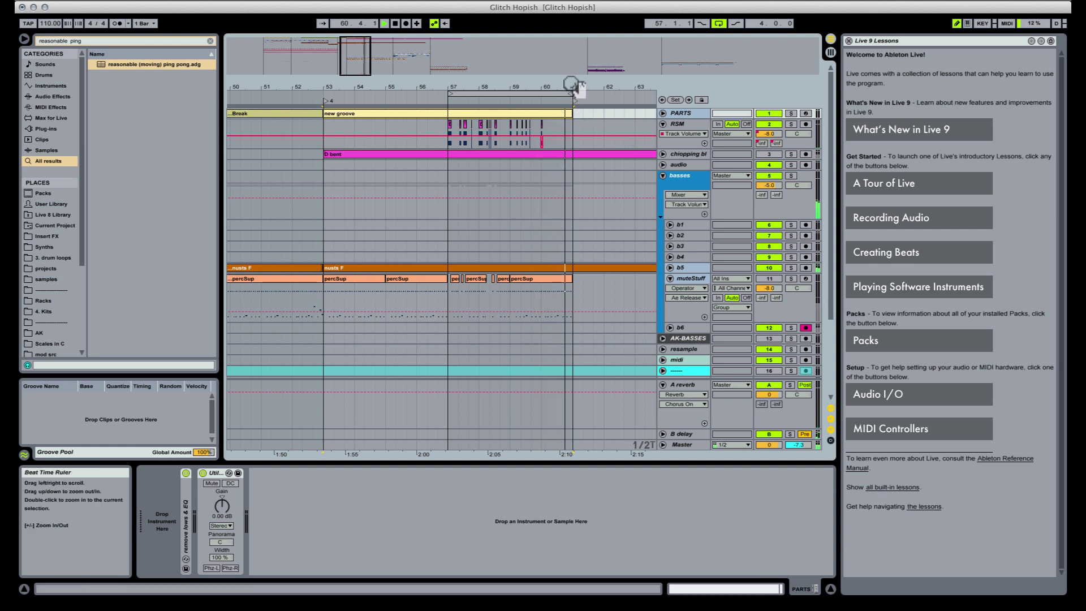
mouse_move(568, 85)
mouse_down()
mouse_move(567, 130)
mouse_move(618, 131)
mouse_move(621, 87)
mouse_up()
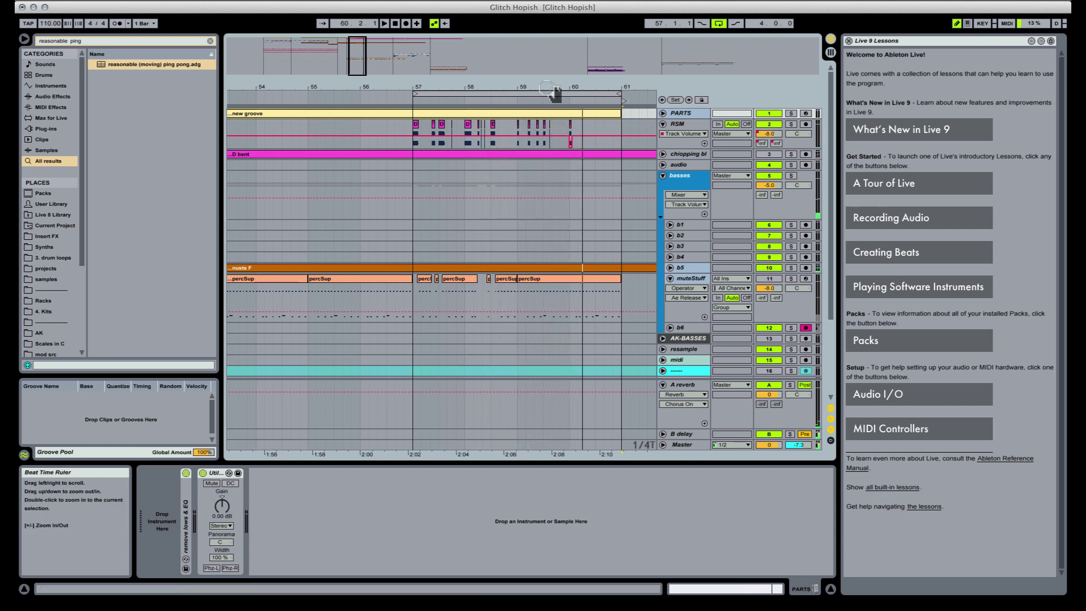
Copy the RSM D bent slices from 58.2.1 to 58.2.3, paste them at 59.4.1 and play from 59.1.1
drag(554, 92, 519, 101)
click(442, 129)
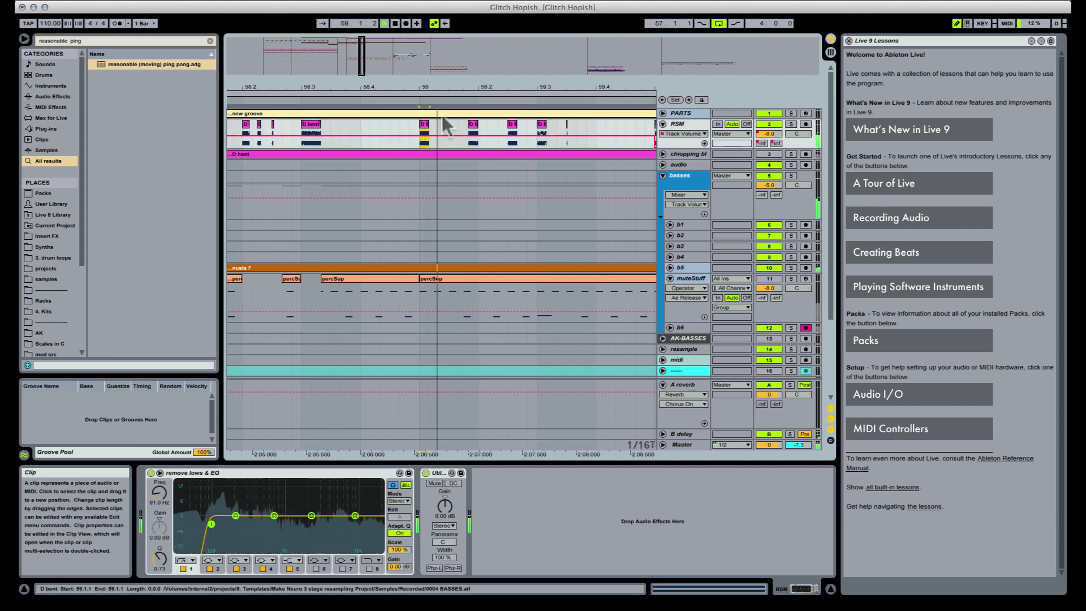
key(space)
drag(244, 134, 281, 135)
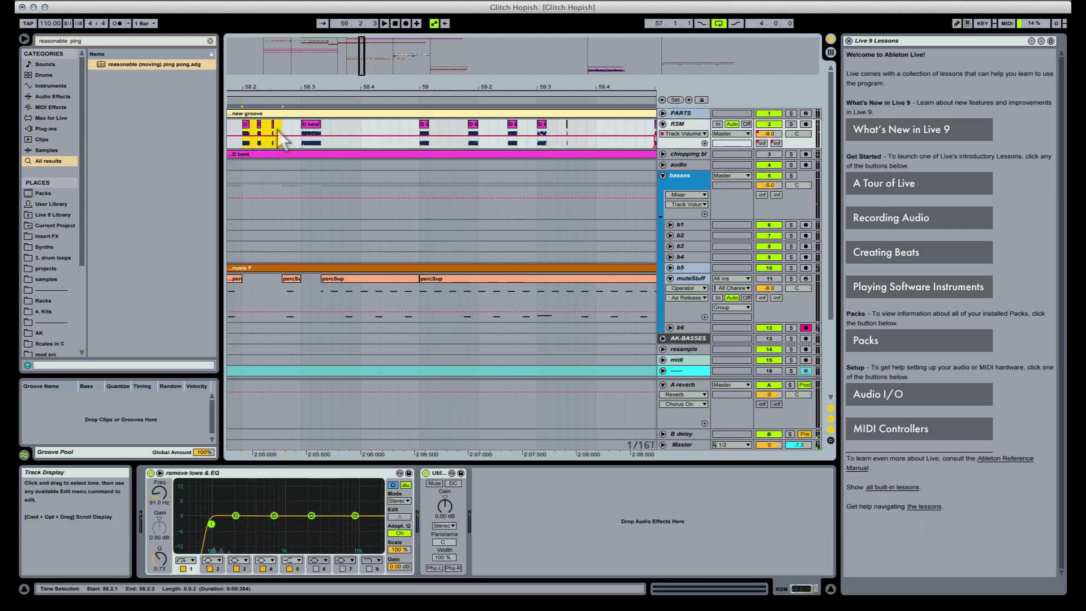
click(421, 129)
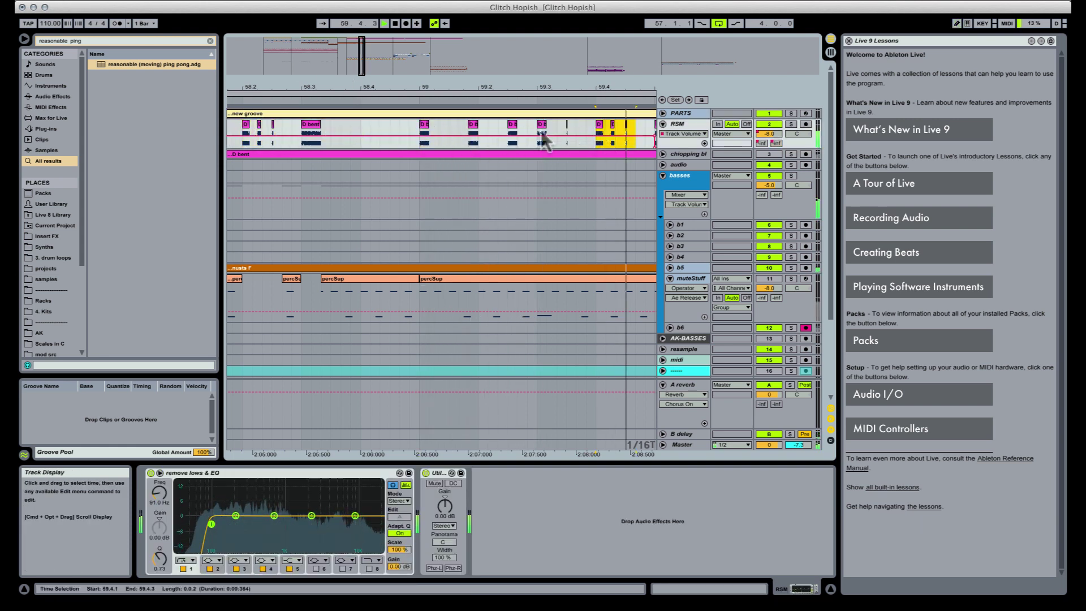
key(space)
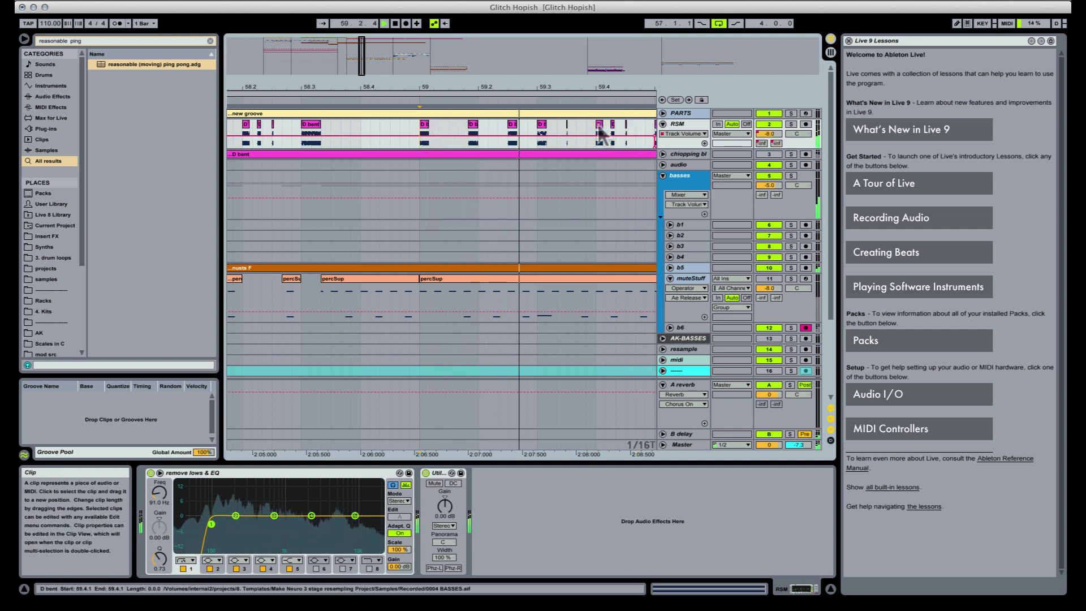
Deactivate the RSM D bent clip at 59.4.1, duplicate the short slice at 59.4.3 to 59.4.4, and play back the section
click(601, 136)
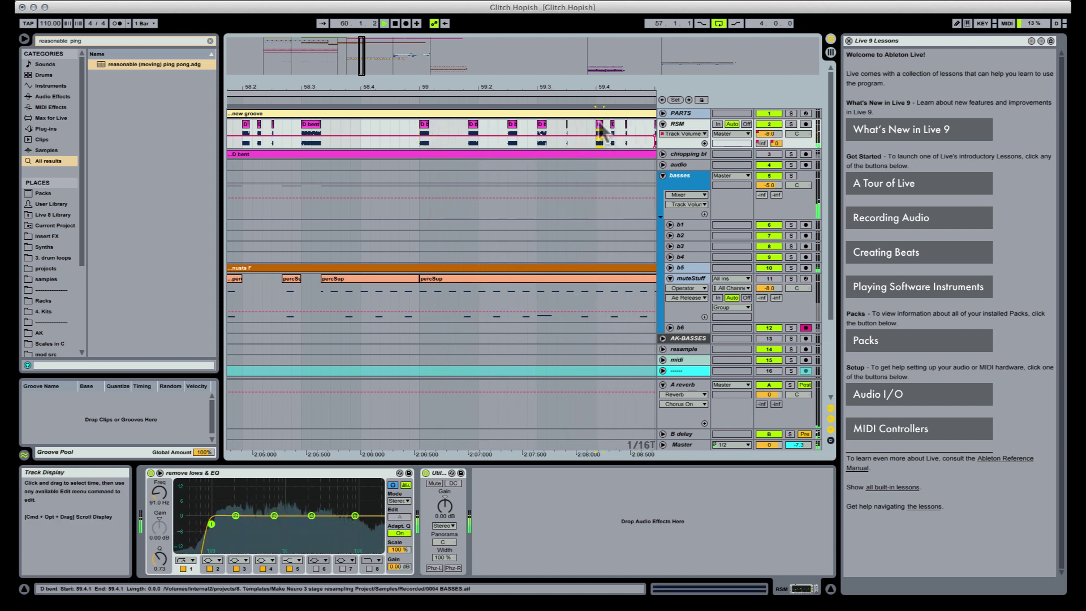
key(space)
key(space)
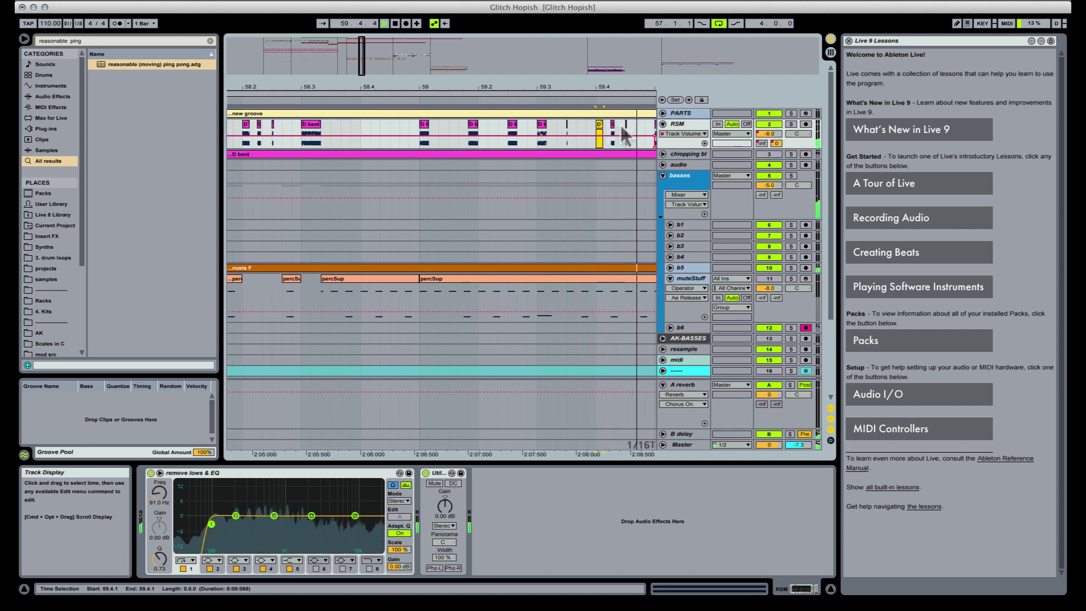
drag(626, 135, 635, 135)
key(space)
click(597, 136)
key(space)
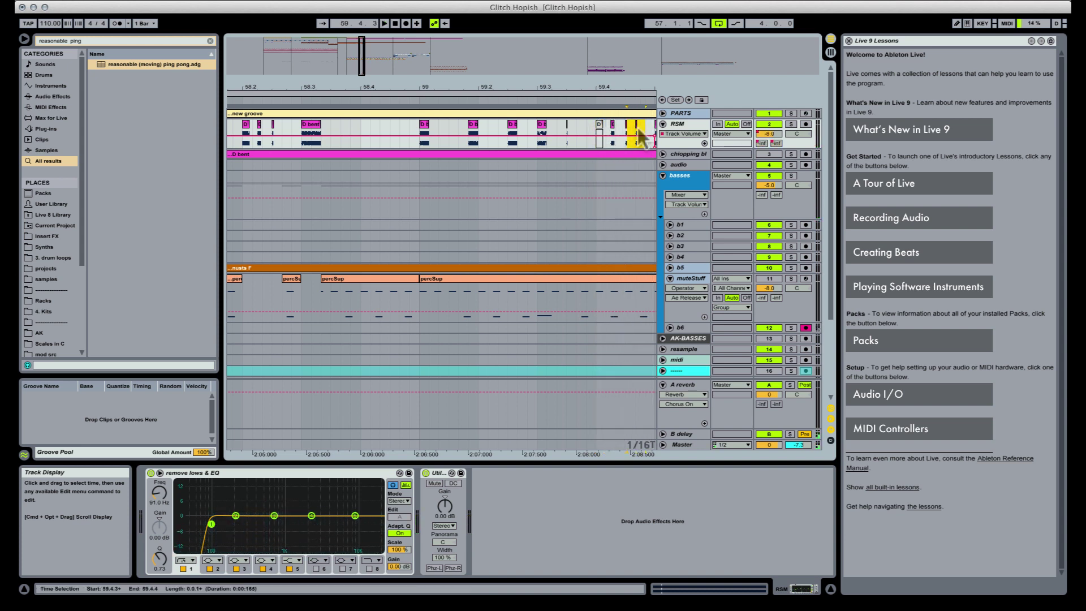
drag(639, 130, 635, 130)
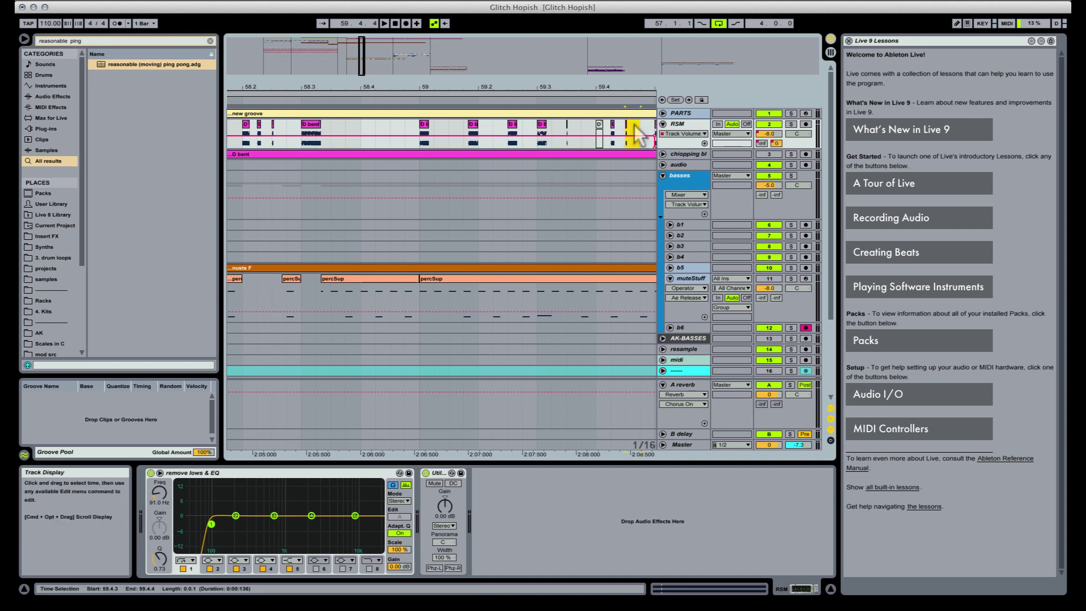
key(Right)
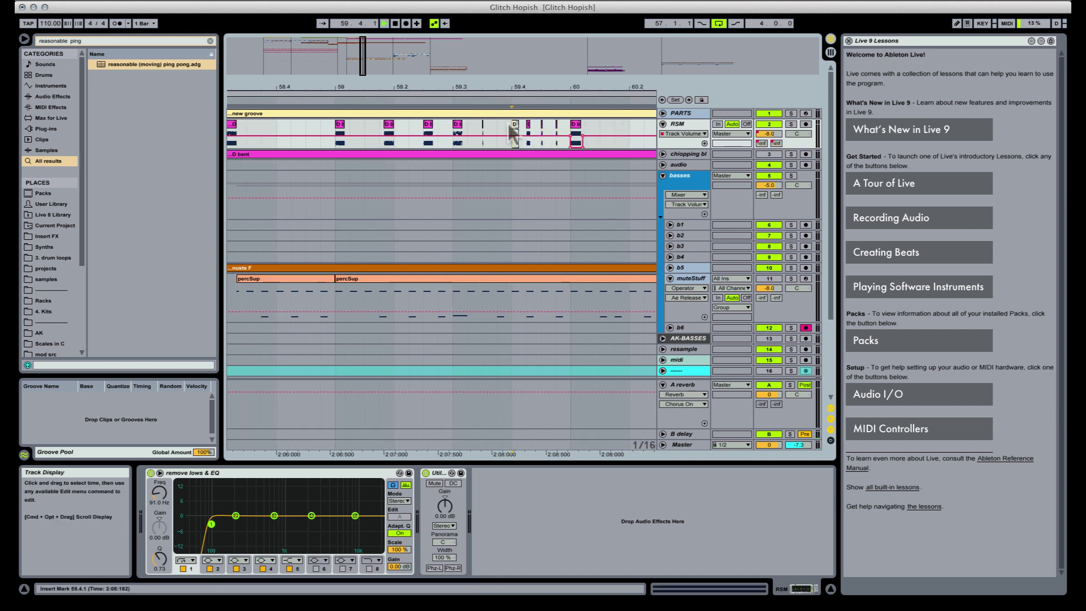
drag(512, 85, 557, 37)
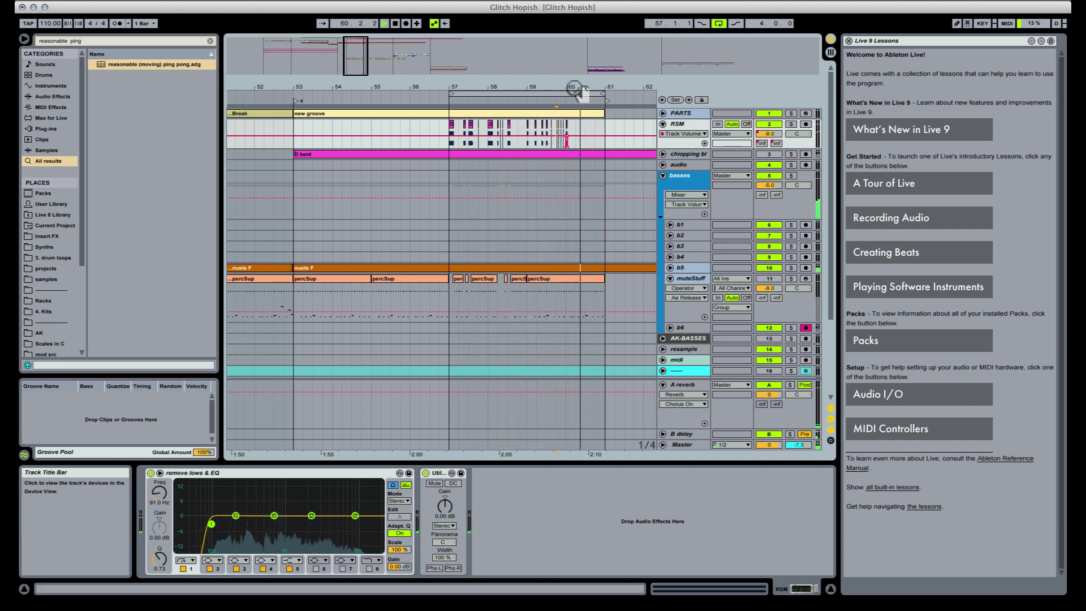
drag(580, 92, 695, 160)
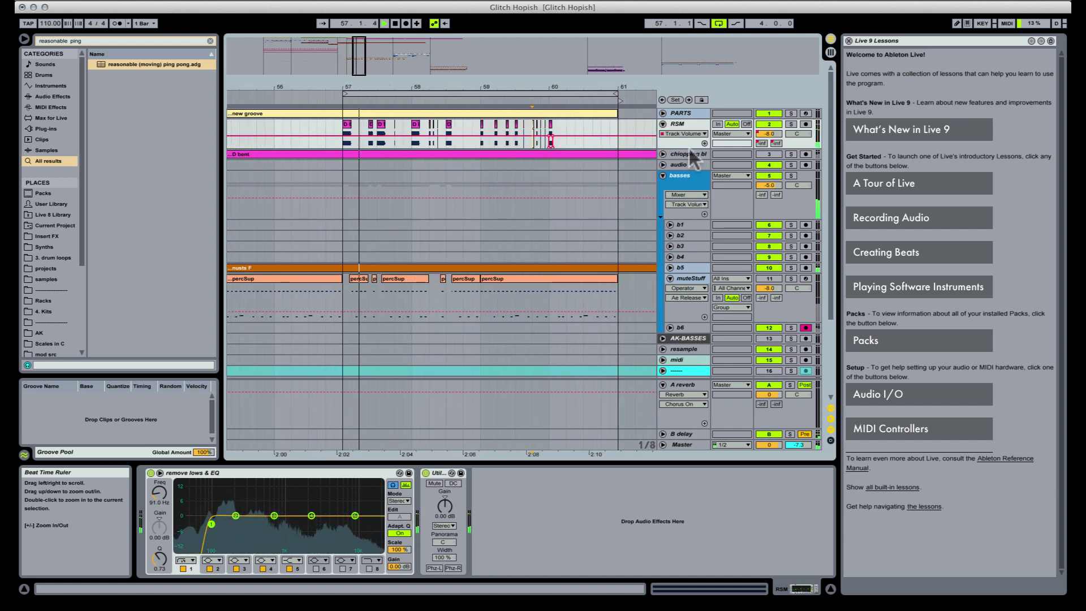
Stop playback and place a duplicate of the RSM track inside the basses group, just above b6
click(679, 124)
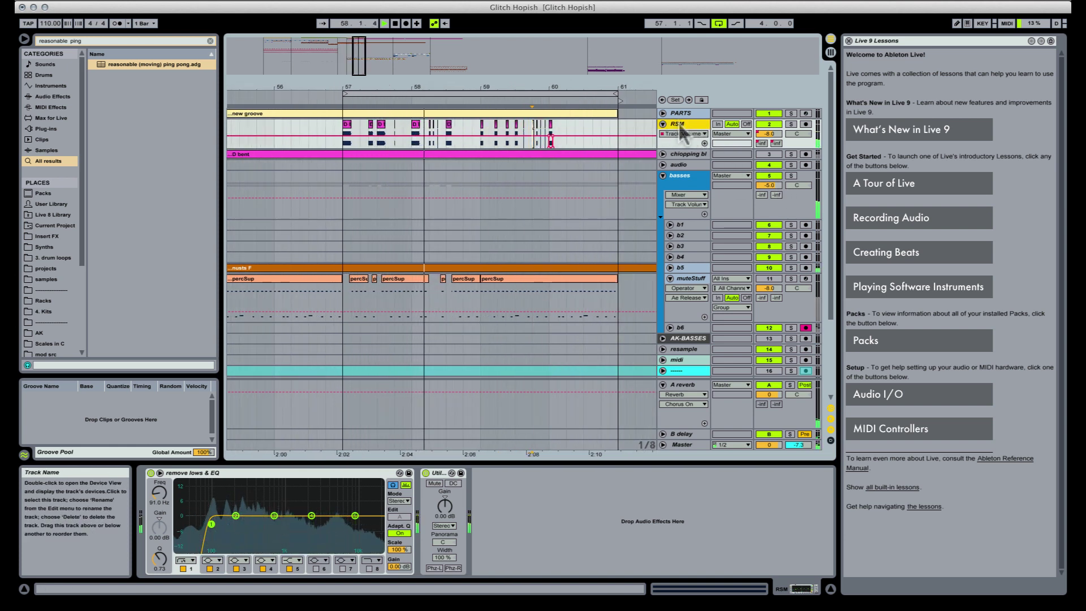
key(space)
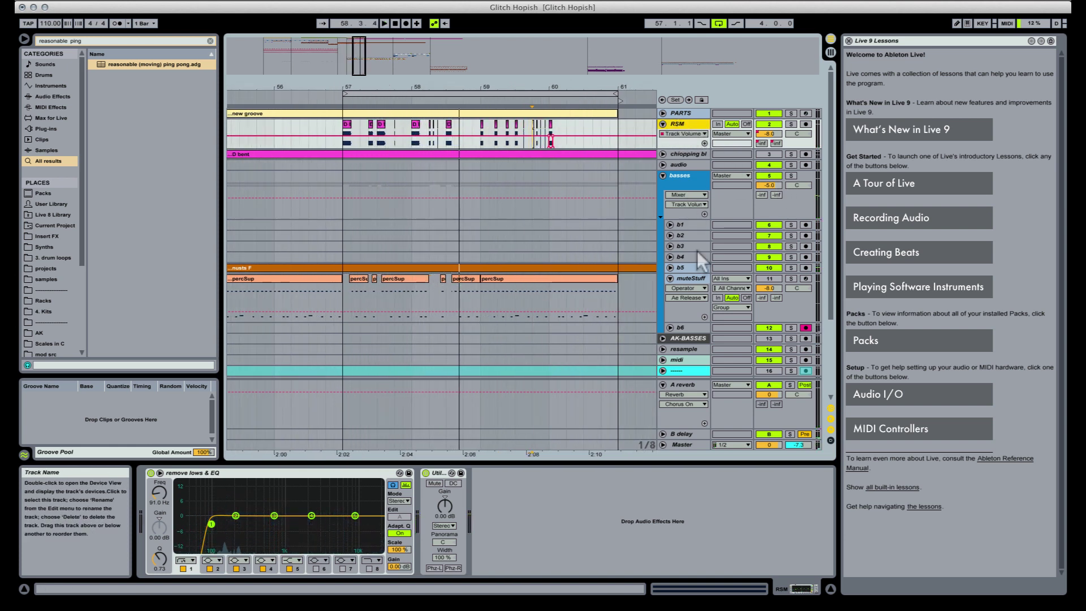
drag(699, 267, 691, 332)
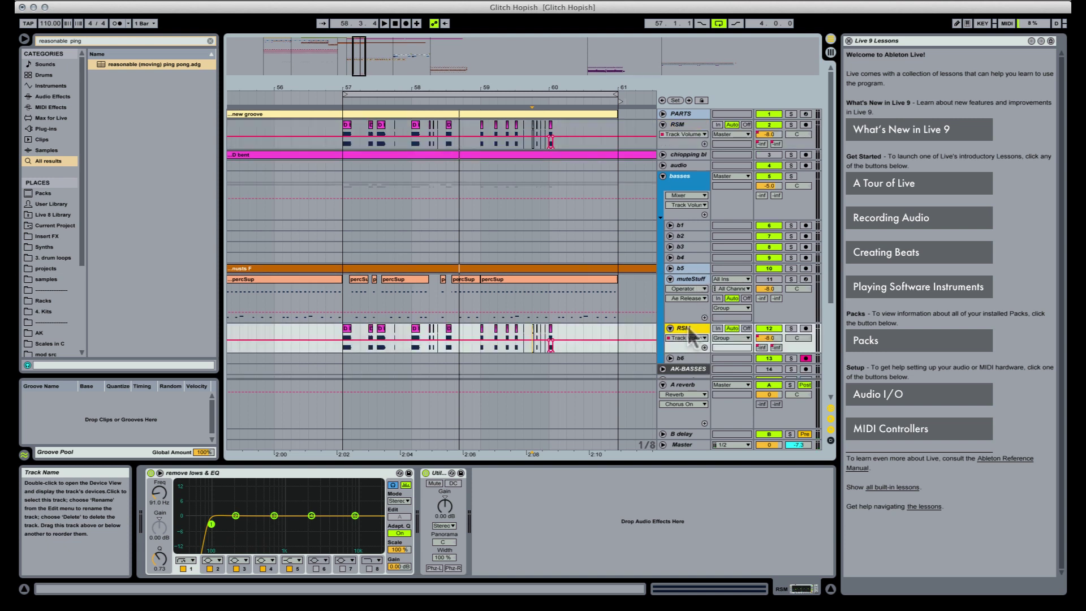
Delete the track volume, A reverb send and B delay send automation from the original RSM track
click(679, 125)
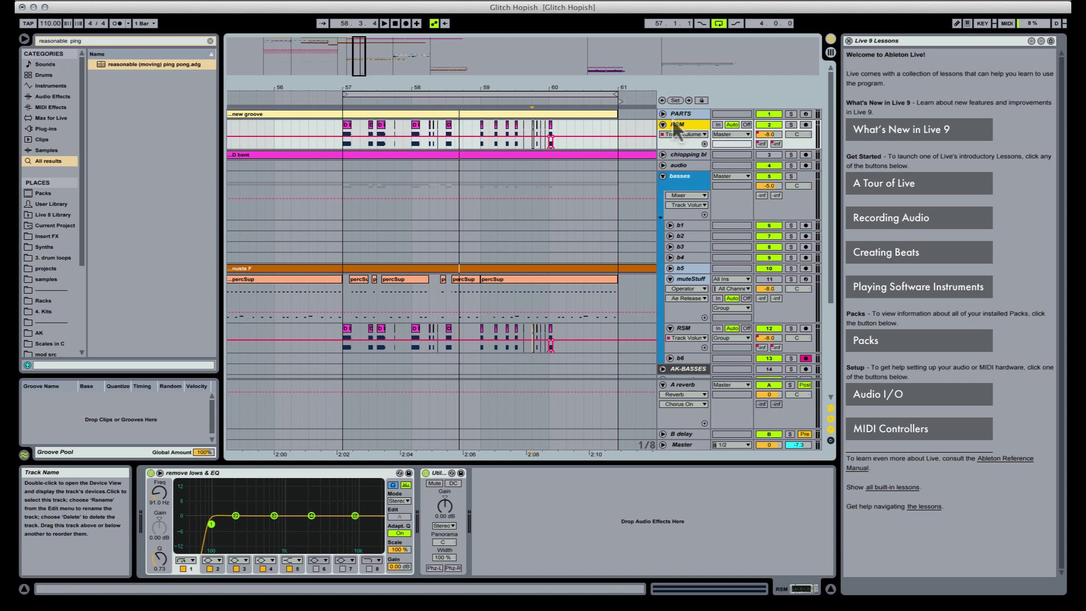
right_click(771, 134)
click(800, 173)
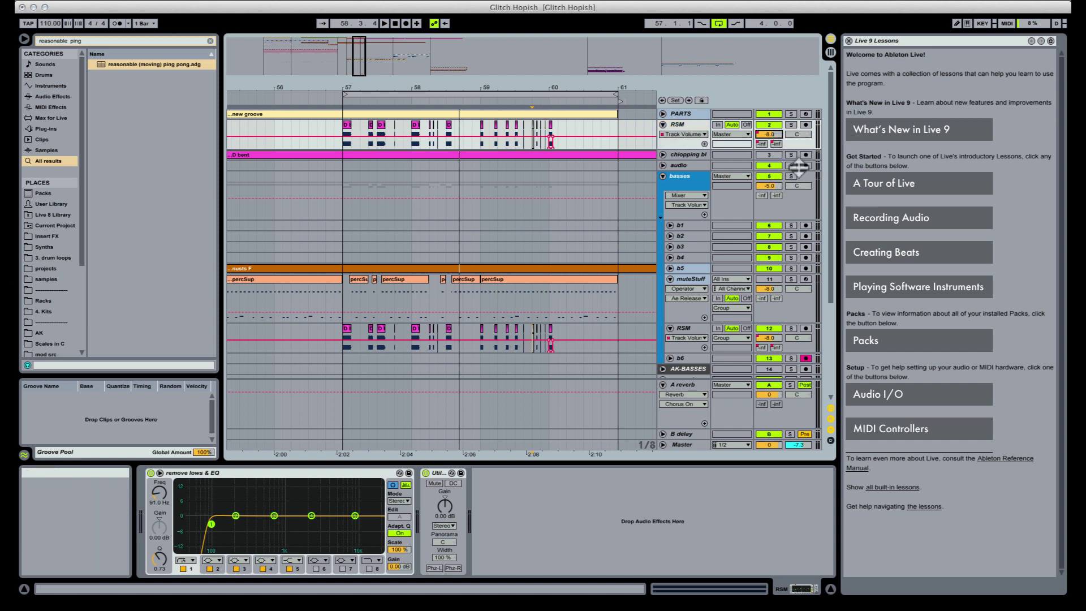
right_click(768, 134)
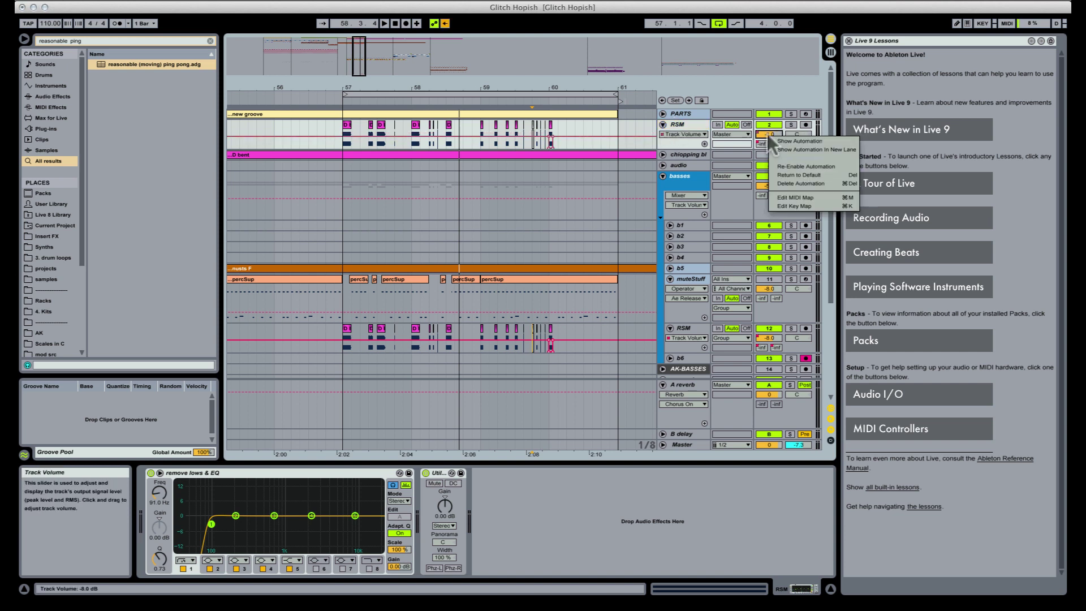
click(796, 177)
right_click(766, 144)
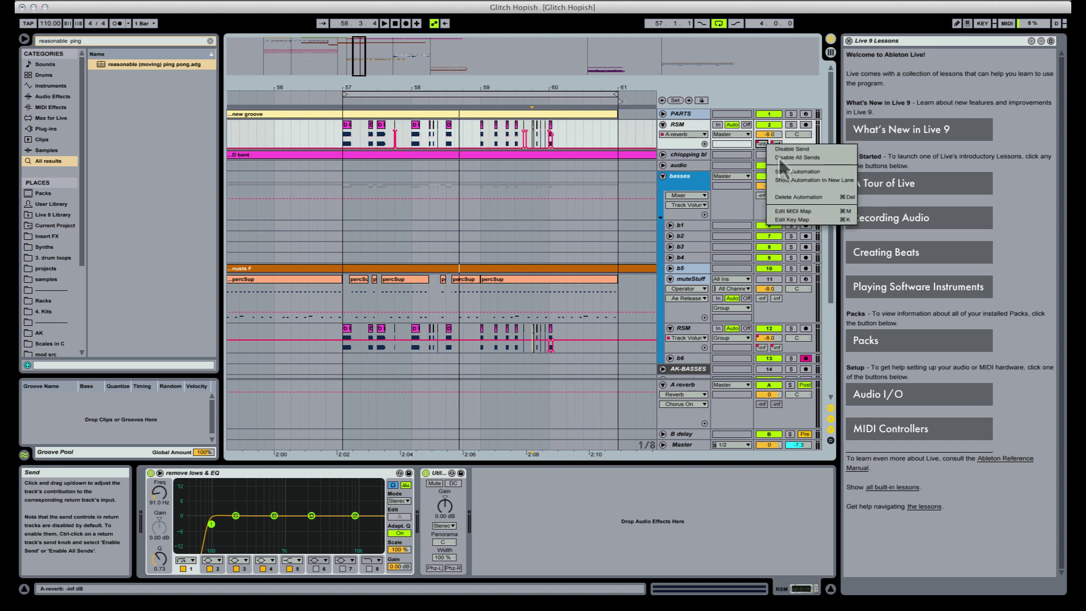
click(807, 169)
right_click(776, 145)
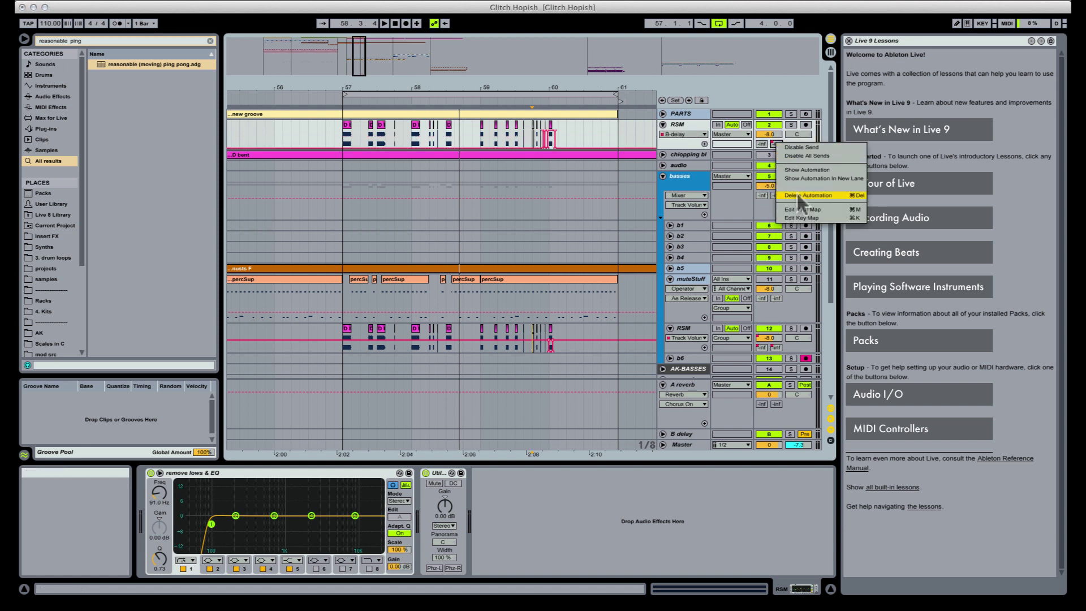
click(807, 170)
Rename the duplicated RSM track in the basses group as b6 and the track below it as b7
click(683, 333)
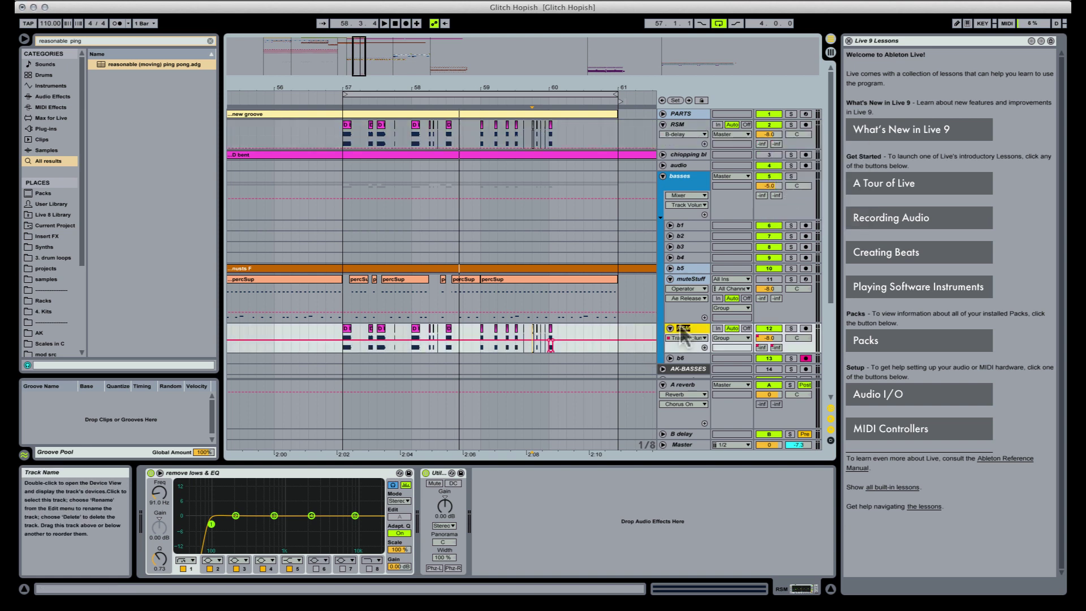
key(Down)
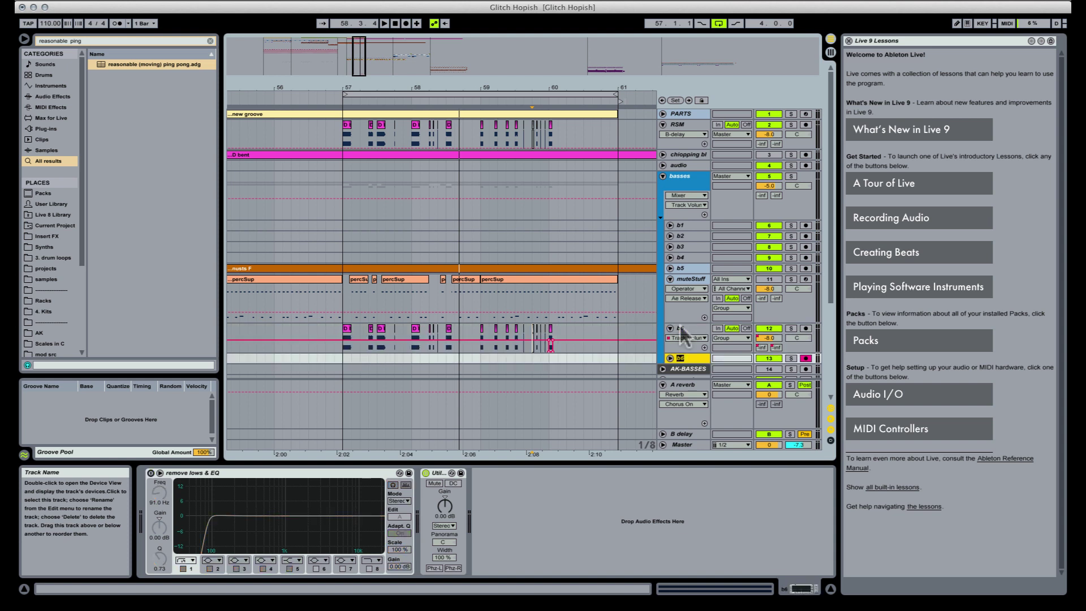
click(682, 333)
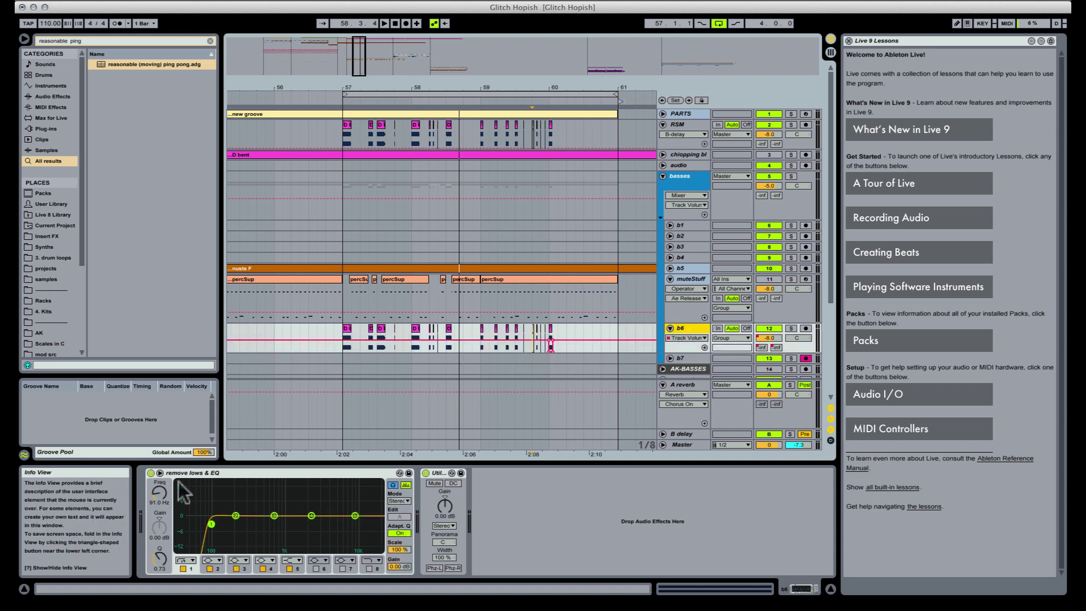
Turn off the remove lows & EQ device on track b6 and play the groove from 57.1.1
drag(344, 339, 352, 339)
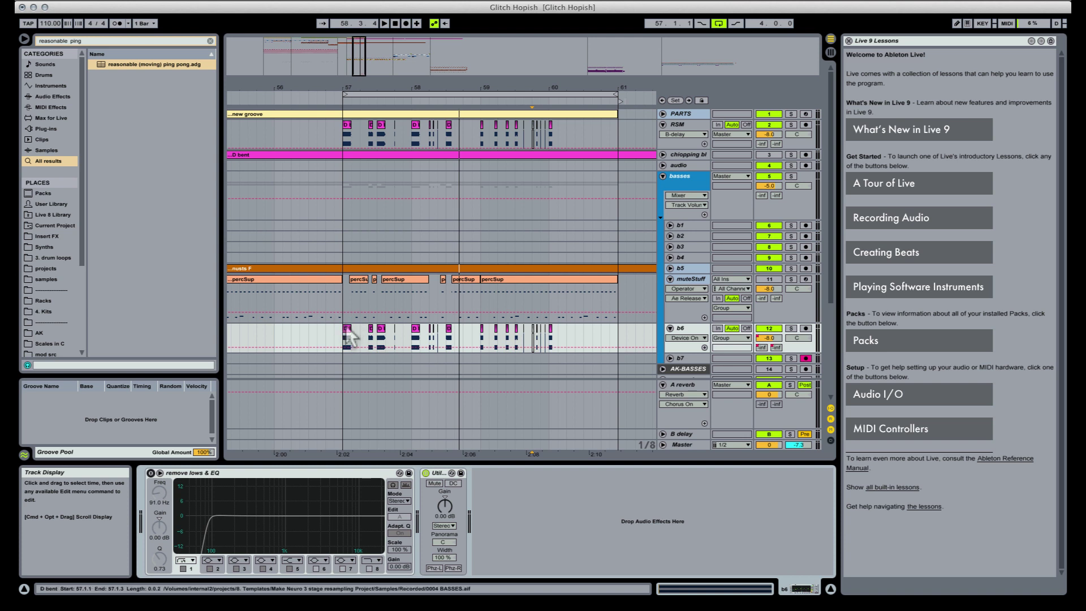
key(space)
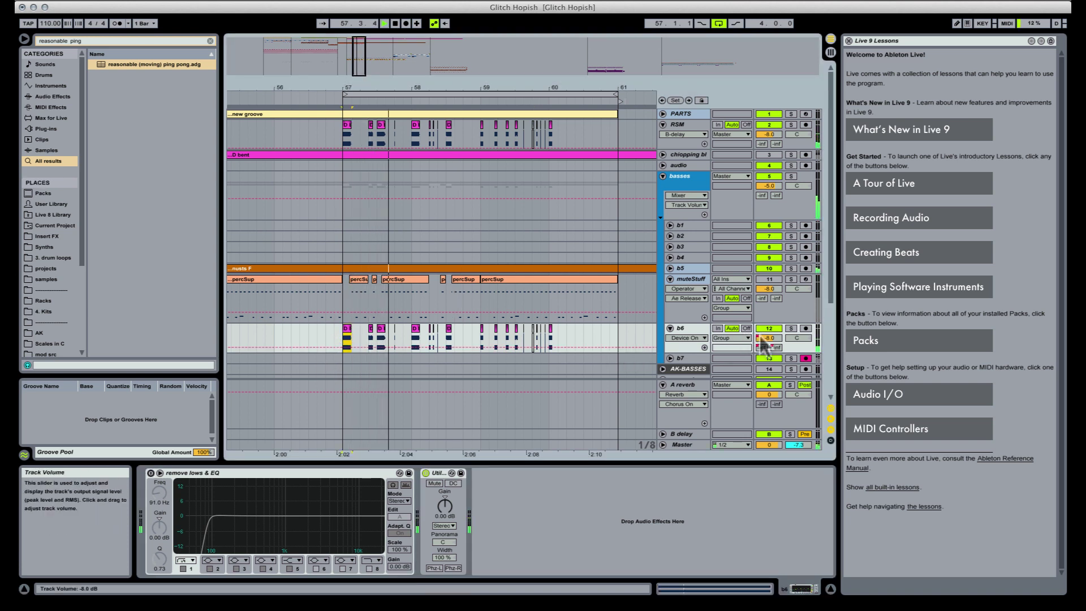
click(697, 331)
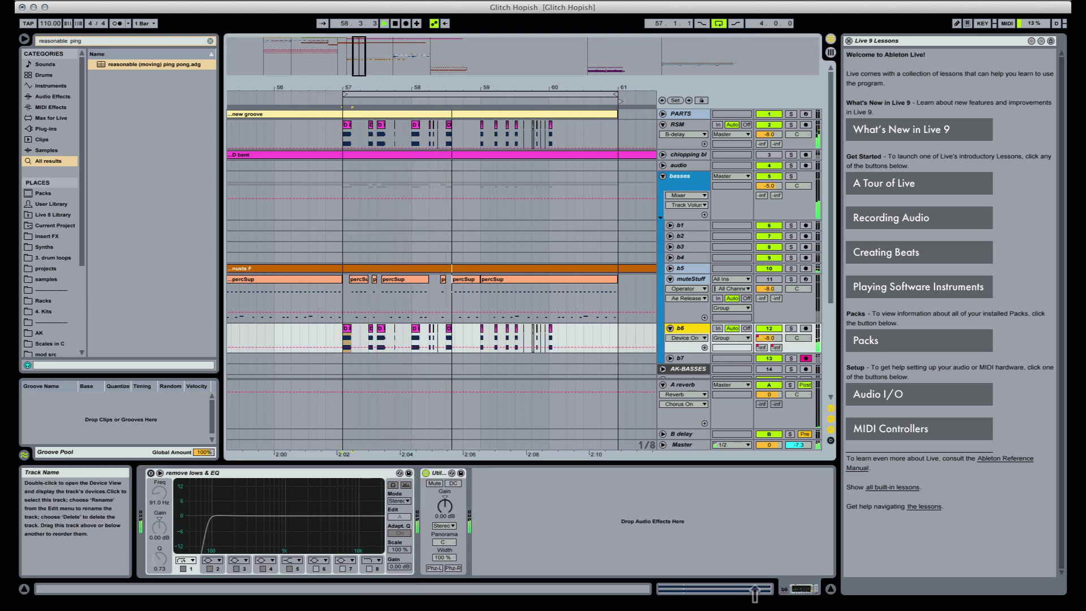
key(space)
Lower the Utility gain on track b6 to -35.0 dB while the groove plays
mouse_move(444, 506)
mouse_down()
mouse_move(444, 518)
mouse_move(445, 507)
mouse_up()
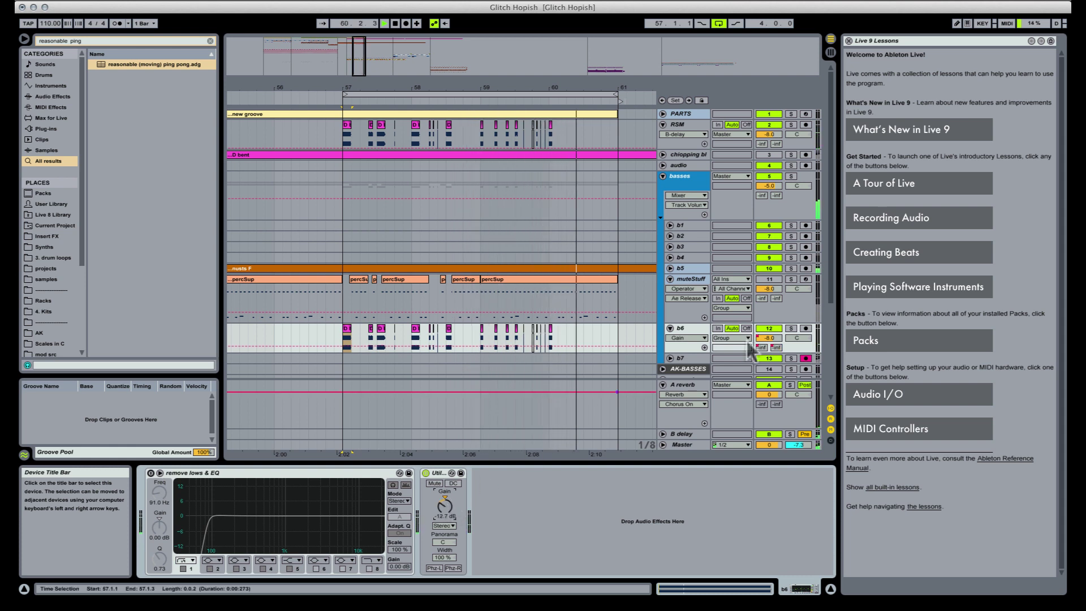
click(681, 328)
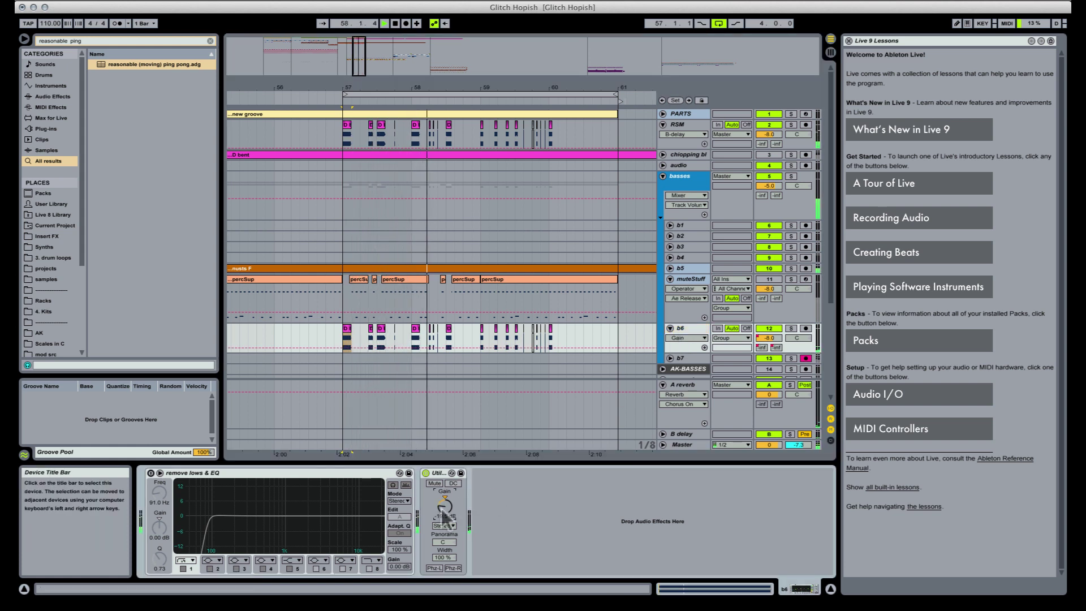
key(space)
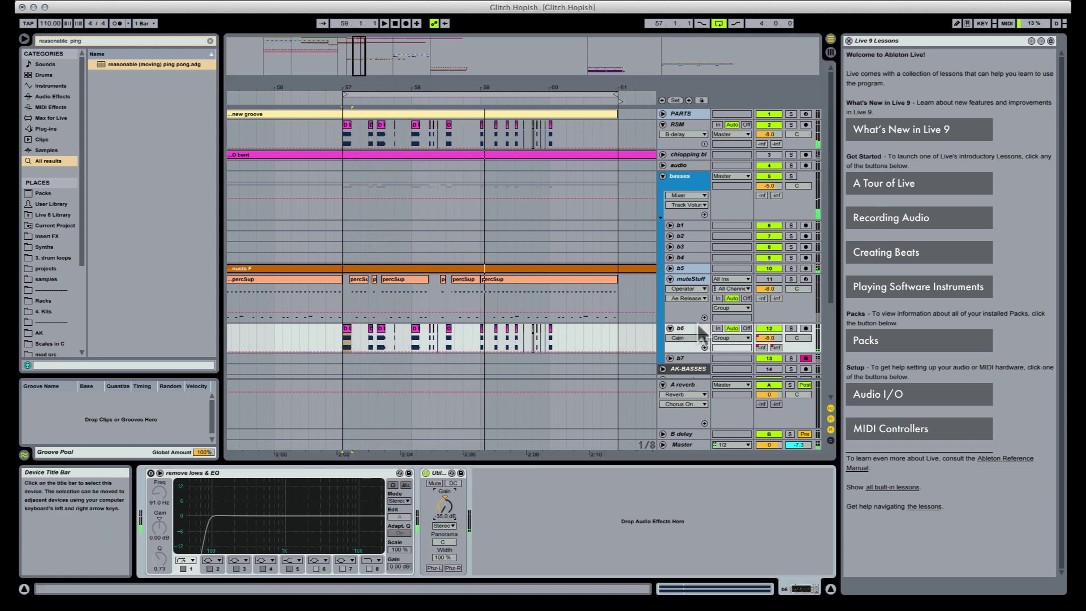
Audition track b6 in solo during playback, unsolo it, and reset its Utility gain to 0.00 dB
click(685, 331)
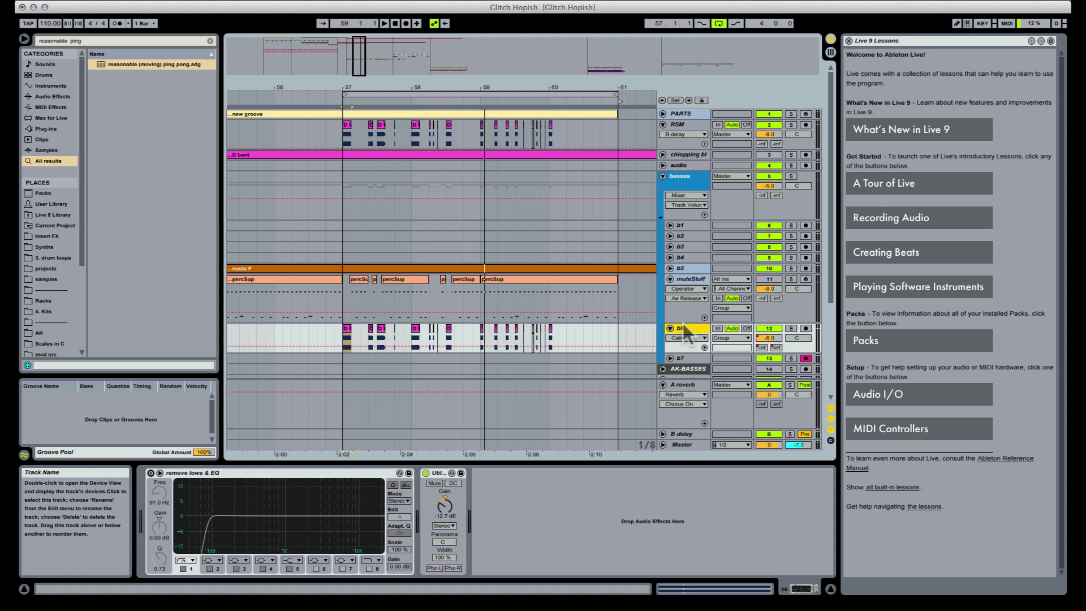
click(447, 506)
key(space)
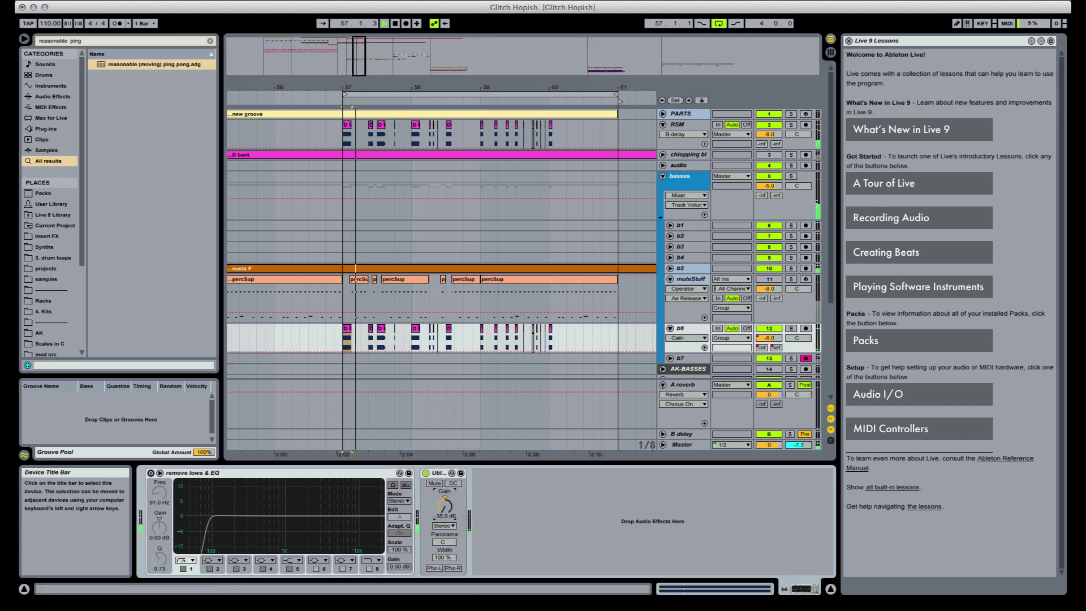
click(791, 329)
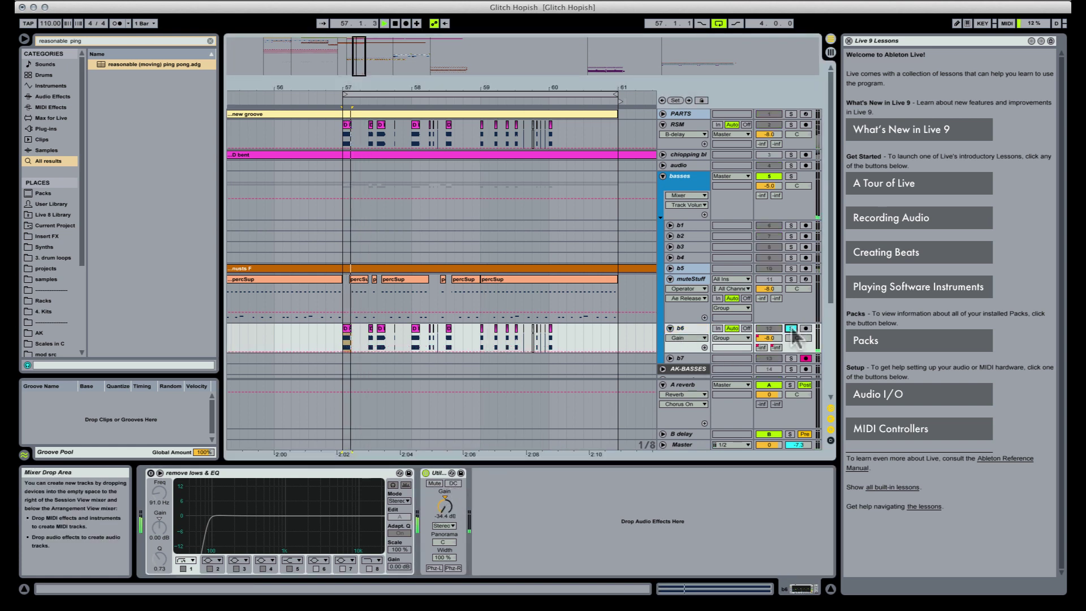
click(791, 328)
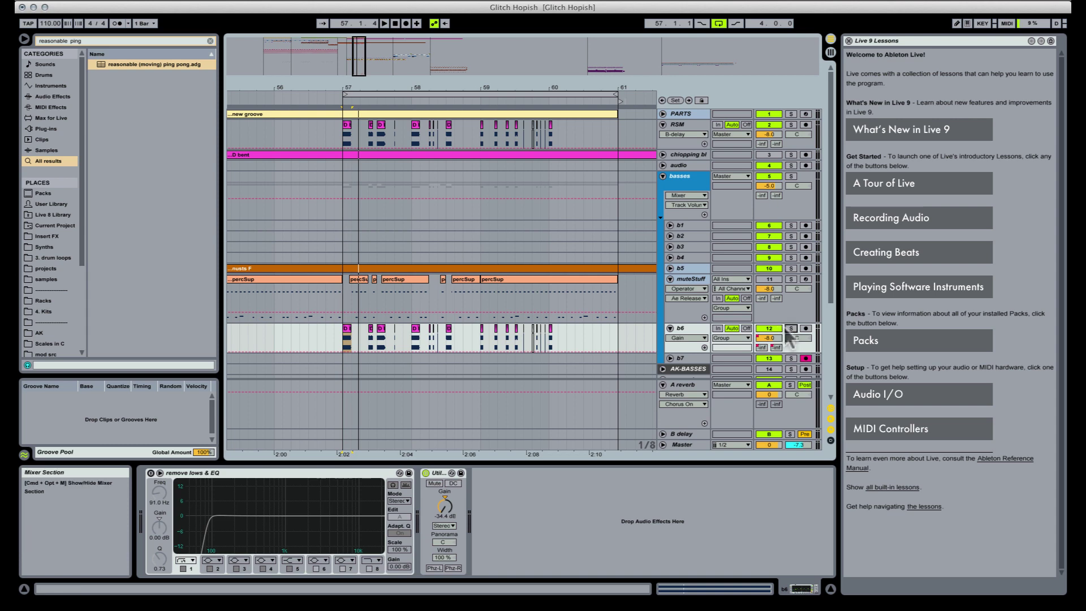
click(445, 505)
key(Delete)
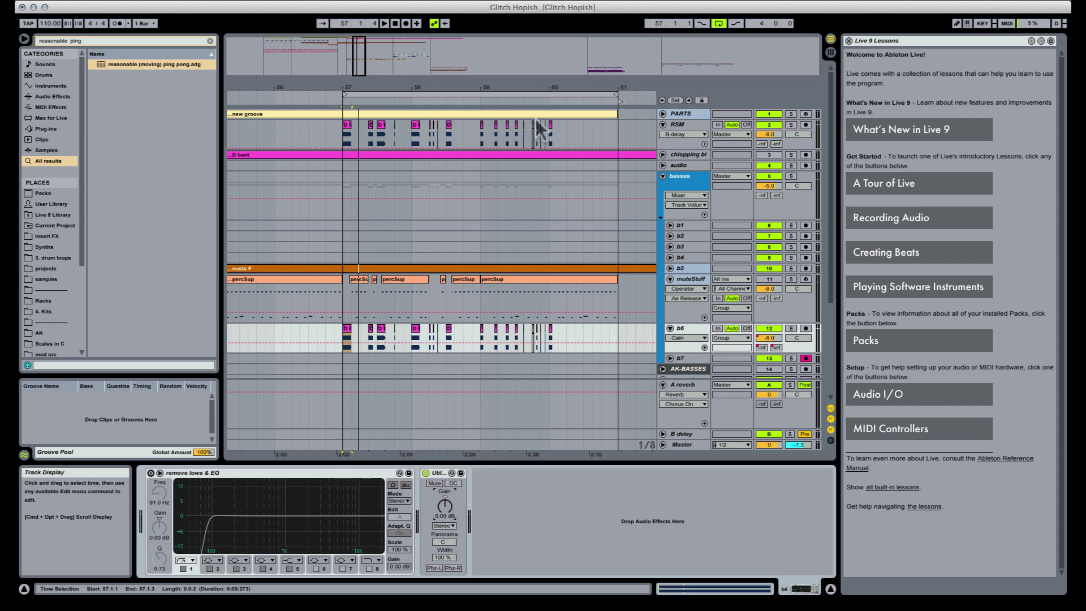
Delete the chopped clips around bars 57 to 60 from the original RSM track and play the groove
click(721, 134)
click(683, 122)
click(681, 124)
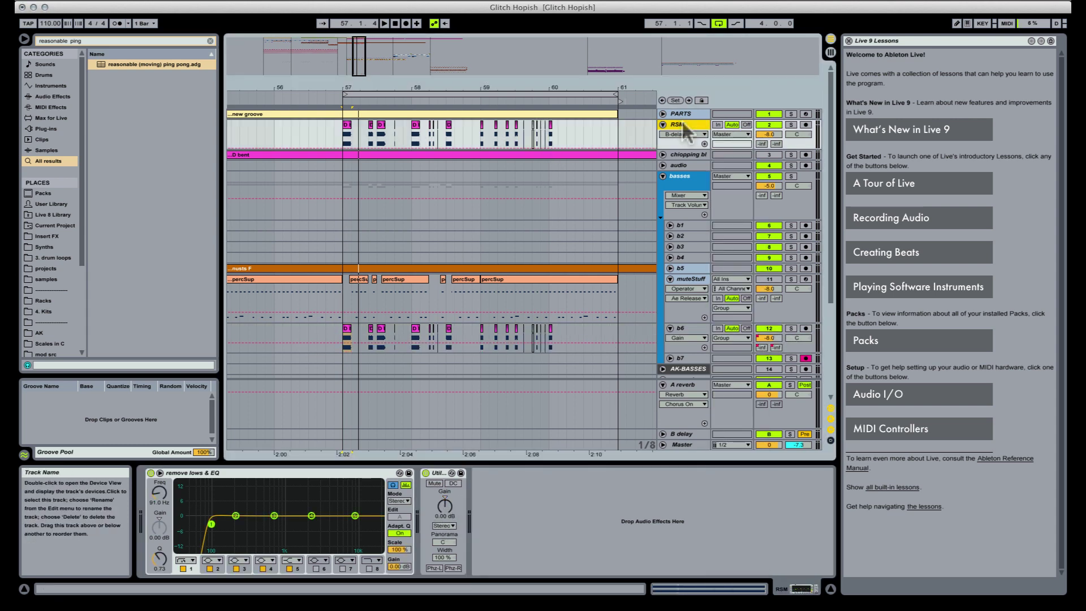
drag(609, 134, 286, 117)
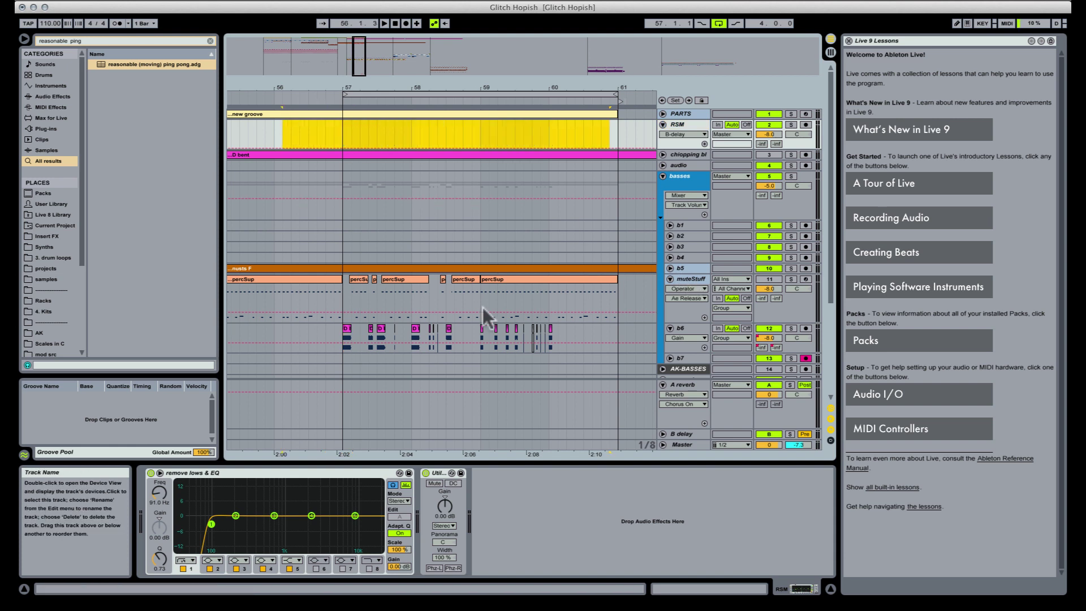
key(space)
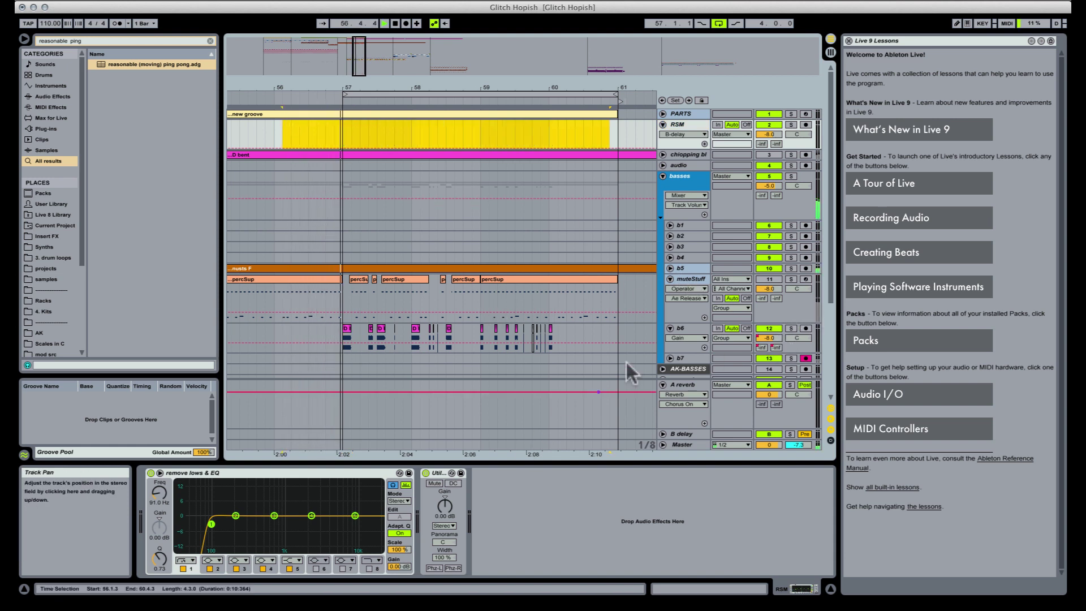
click(686, 328)
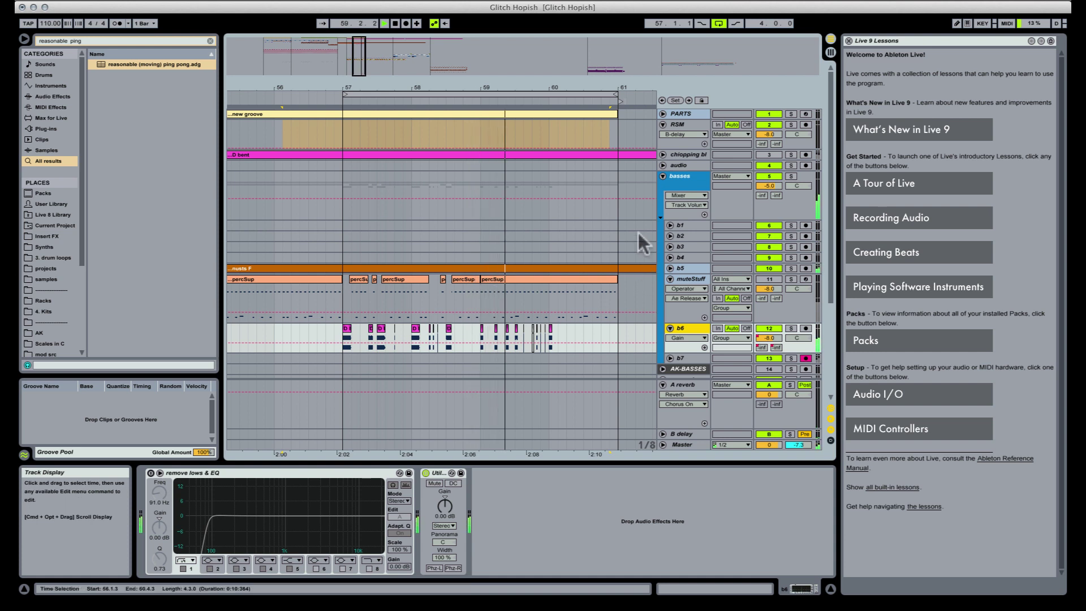
key(space)
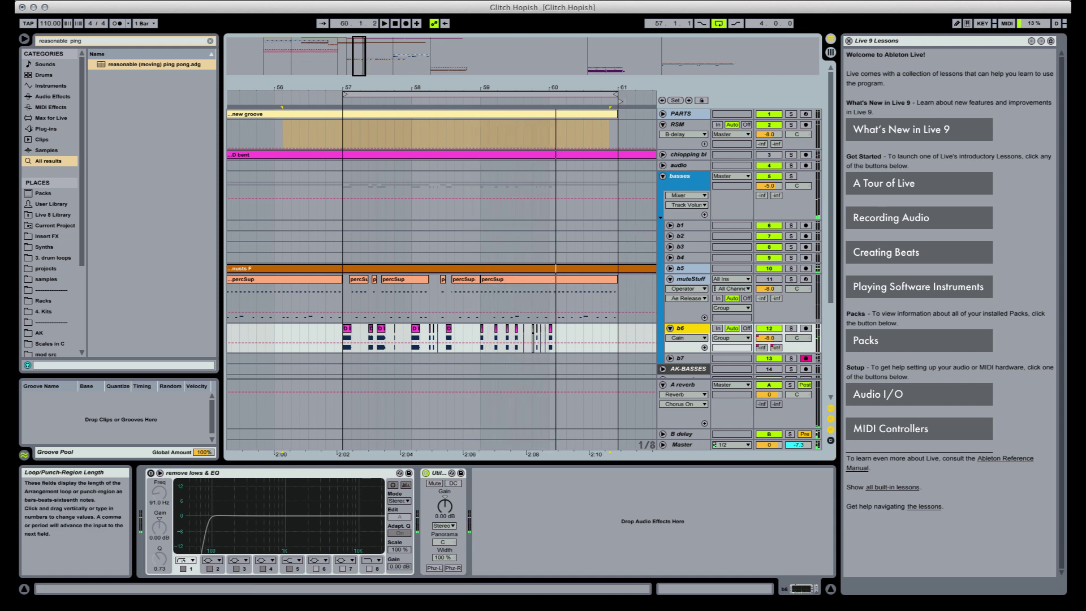
Search the browser for glue, add the Glue Compressor before the EQ on track b6, and play from 57.1.1
click(725, 1)
click(746, 75)
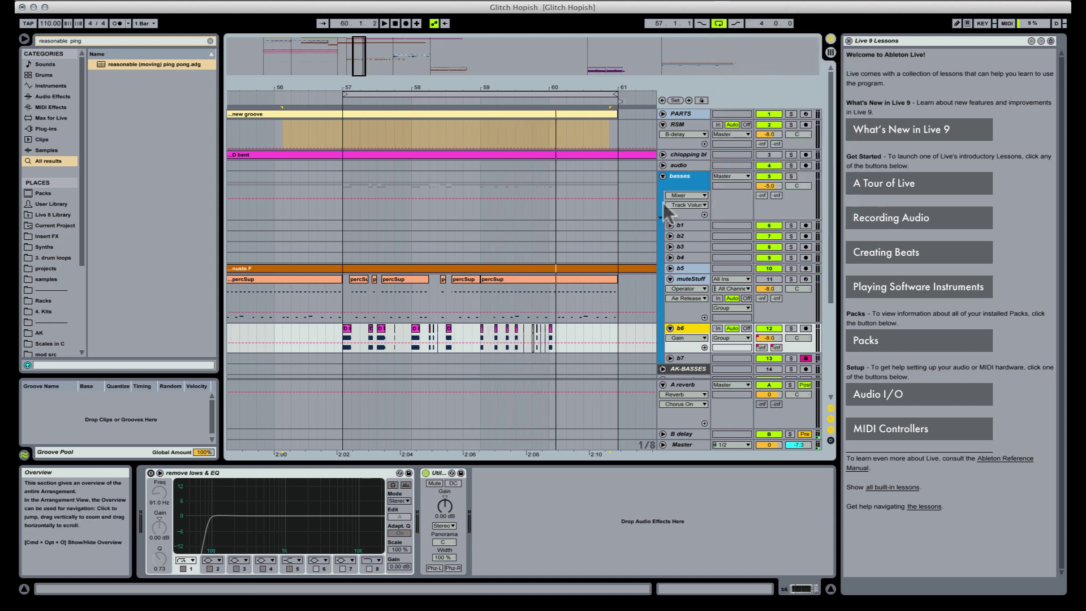
text(glue)
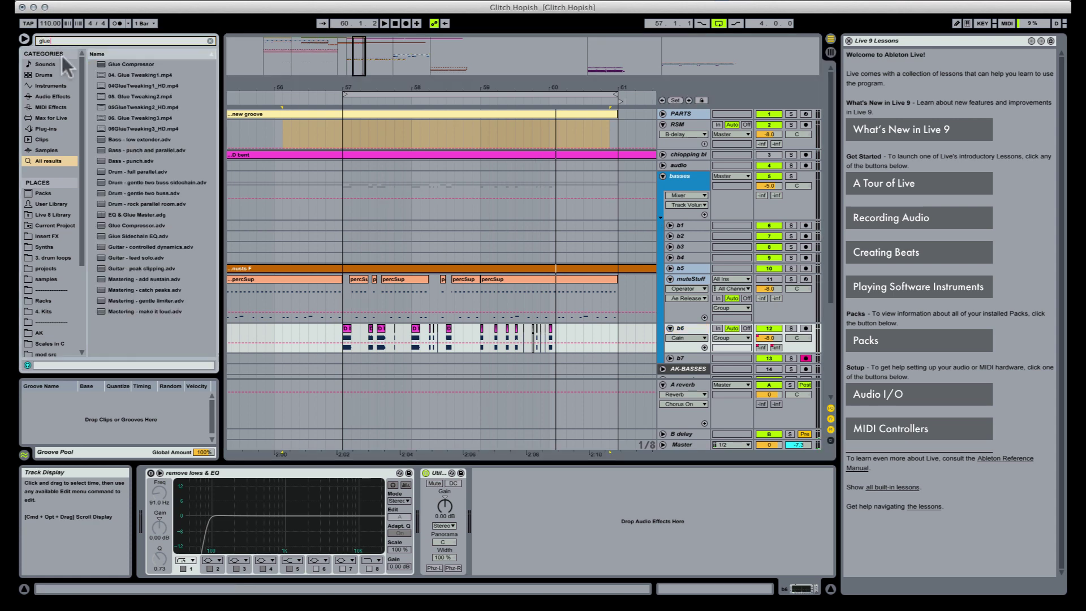
drag(123, 64, 146, 507)
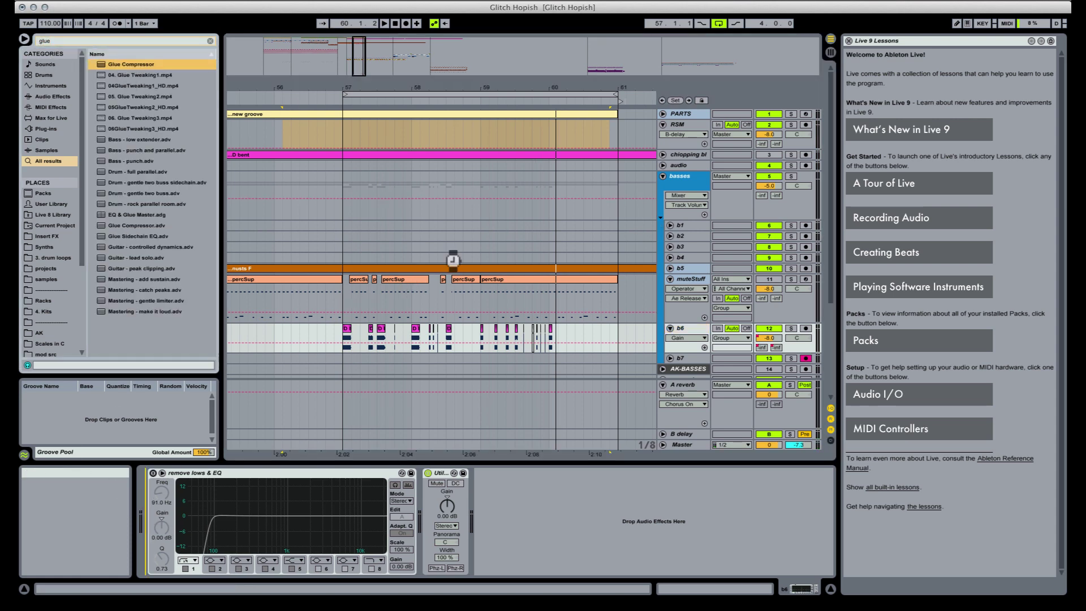
click(342, 326)
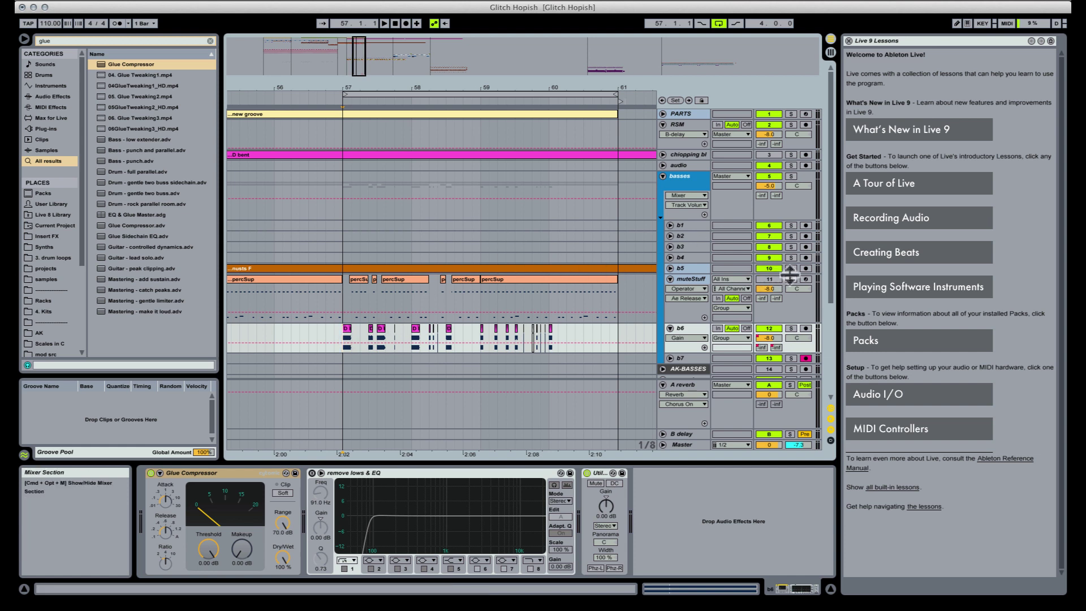
key(space)
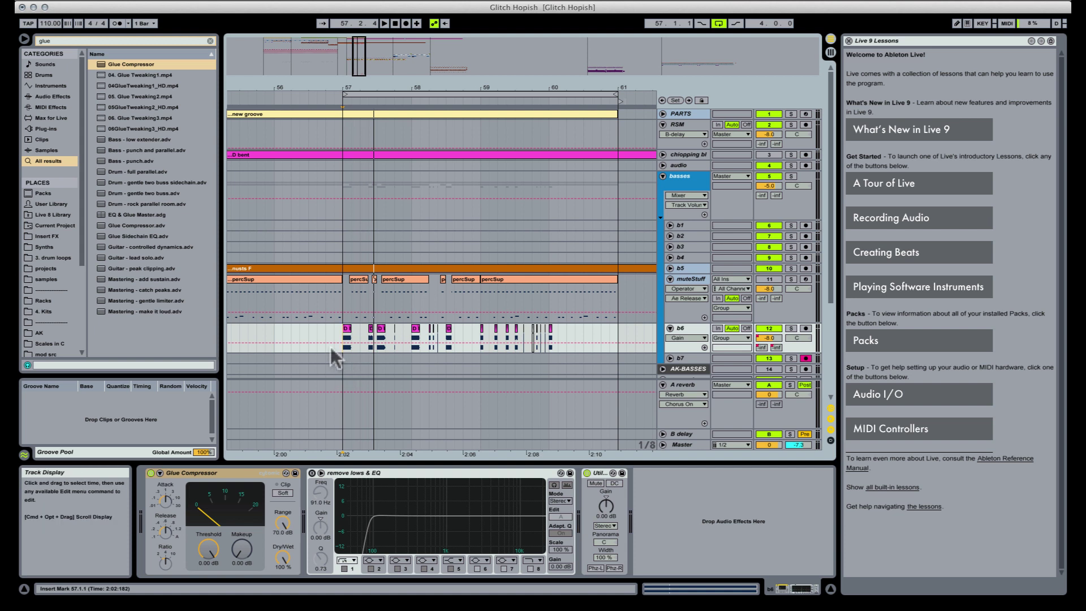
click(311, 473)
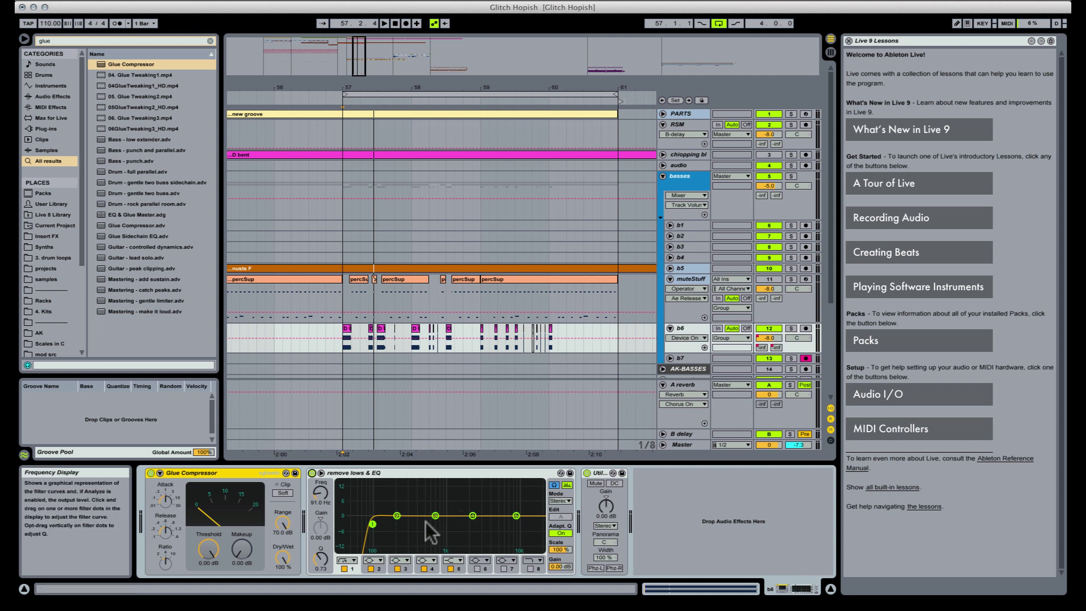
click(447, 472)
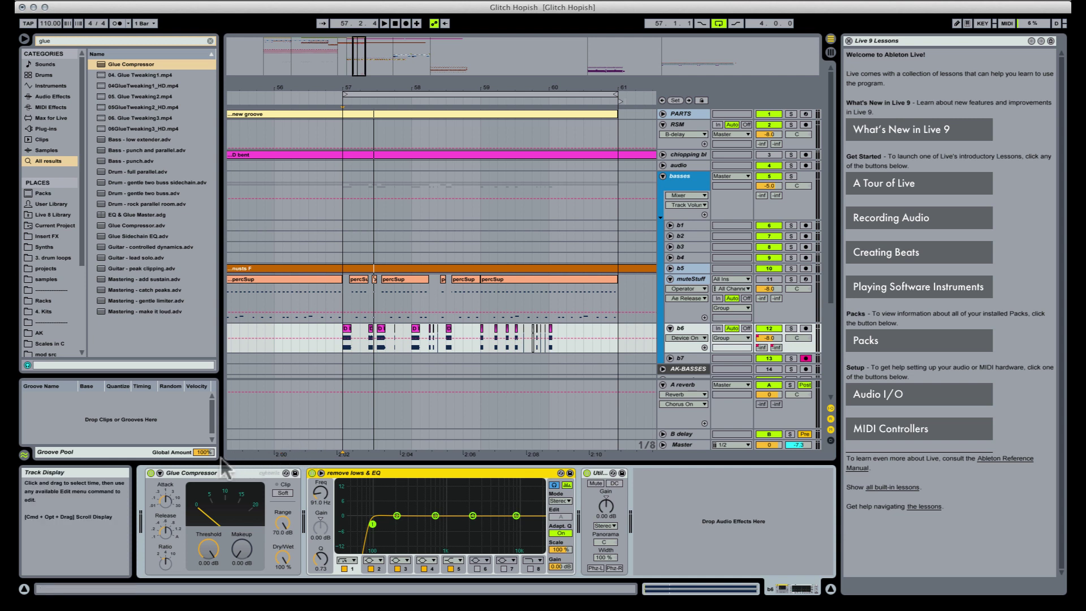
click(312, 473)
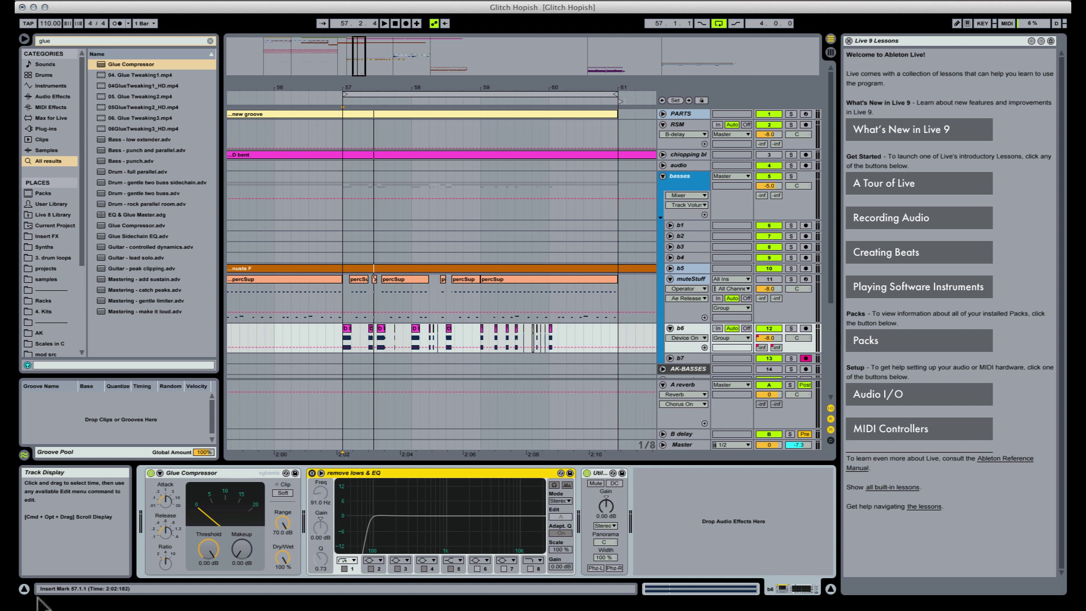
Set the Glue Compressor on track b6 to a -13.0 dB threshold and 2.14 dB makeup while playing the groove
key(space)
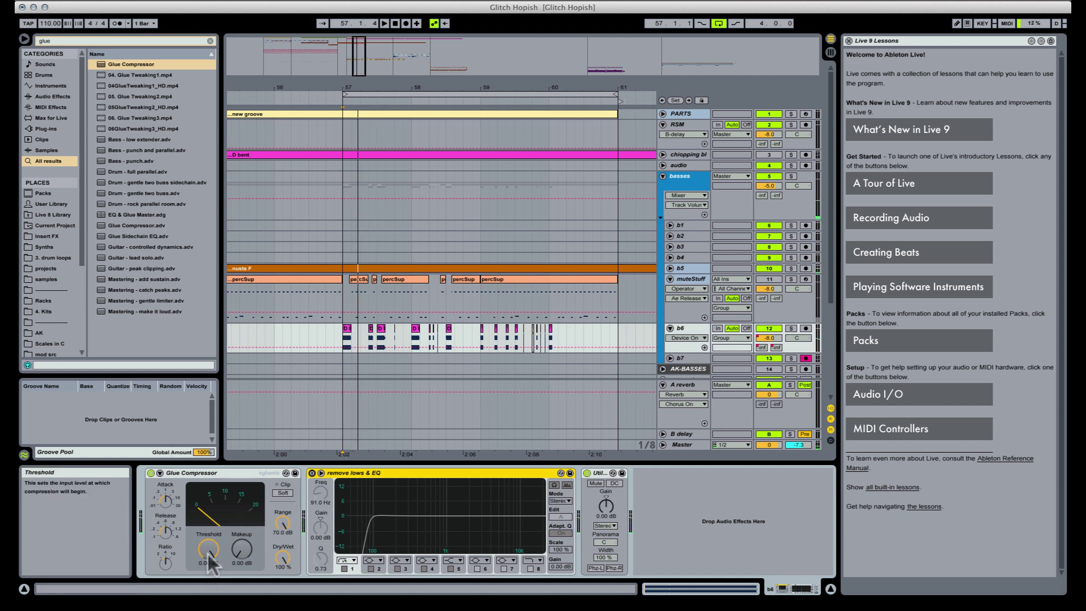
drag(208, 554, 240, 550)
key(space)
key(space)
key(space)
key(space)
key(space)
key(space)
key(space)
key(space)
key(space)
key(space)
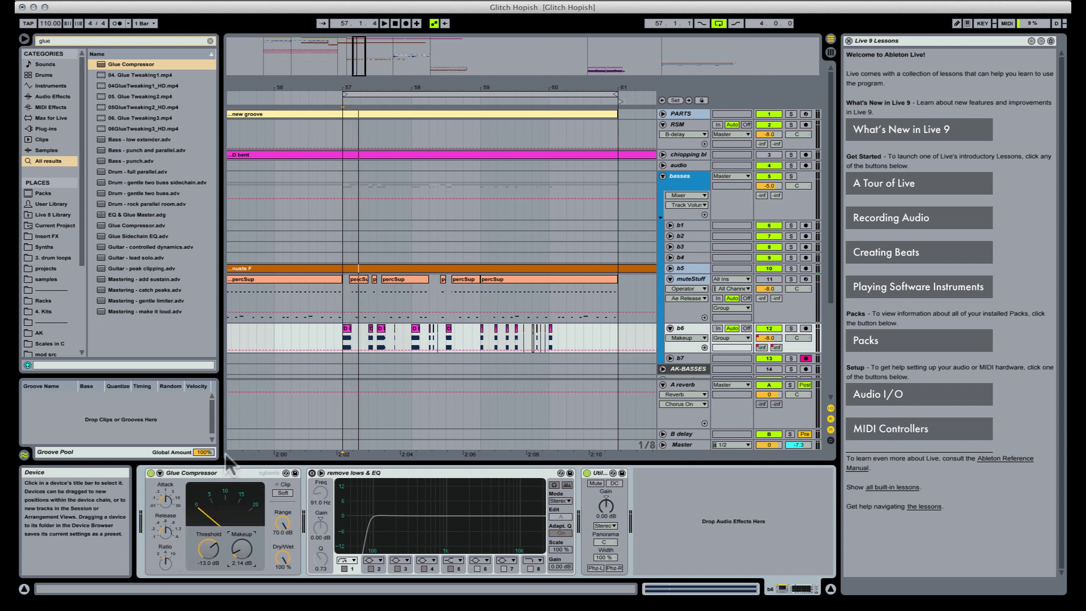
Compare the groove with the Glue Compressor bypassed and active, and turn on remove lows & EQ on b6 with filter 1 off
key(space)
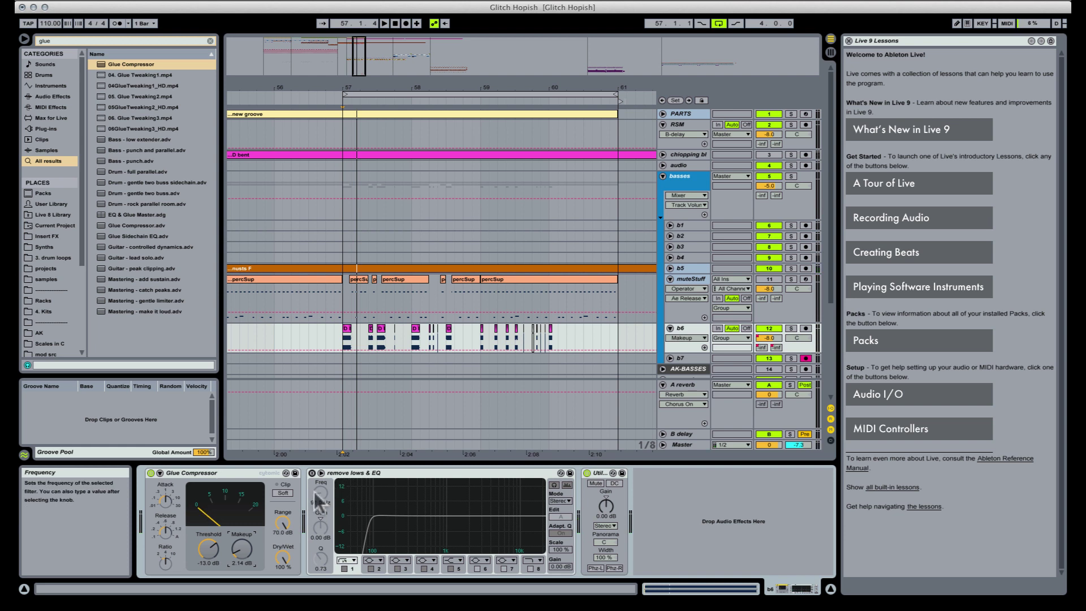
key(space)
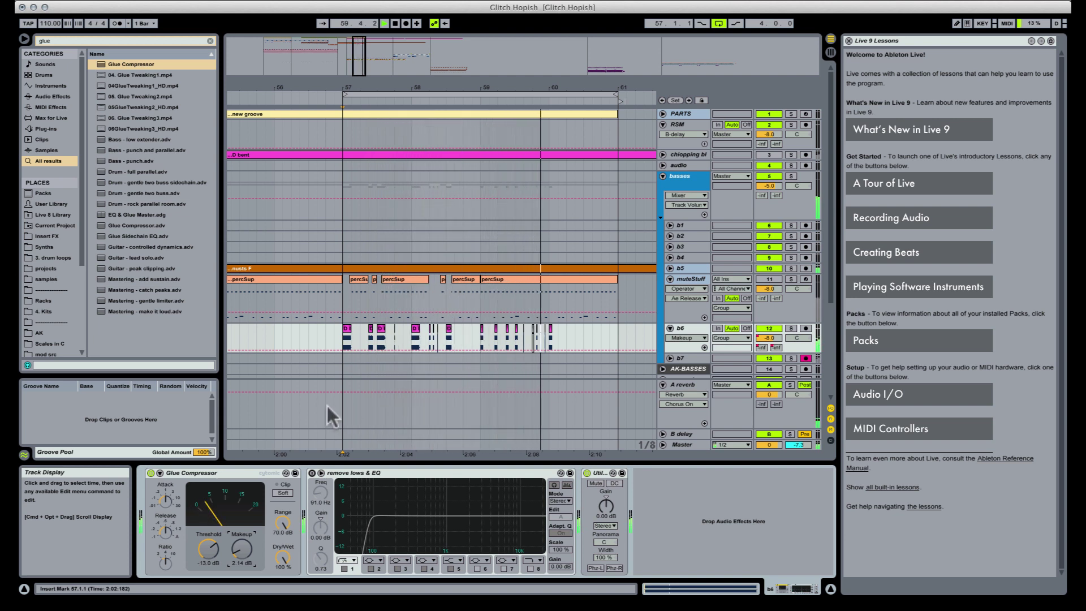
click(151, 473)
click(151, 473)
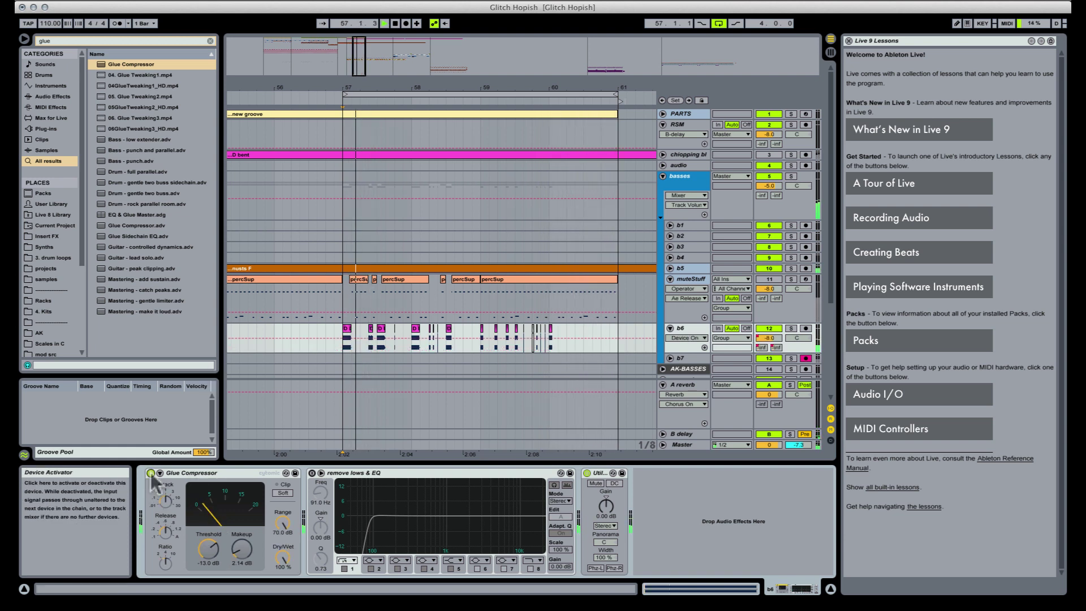
click(311, 473)
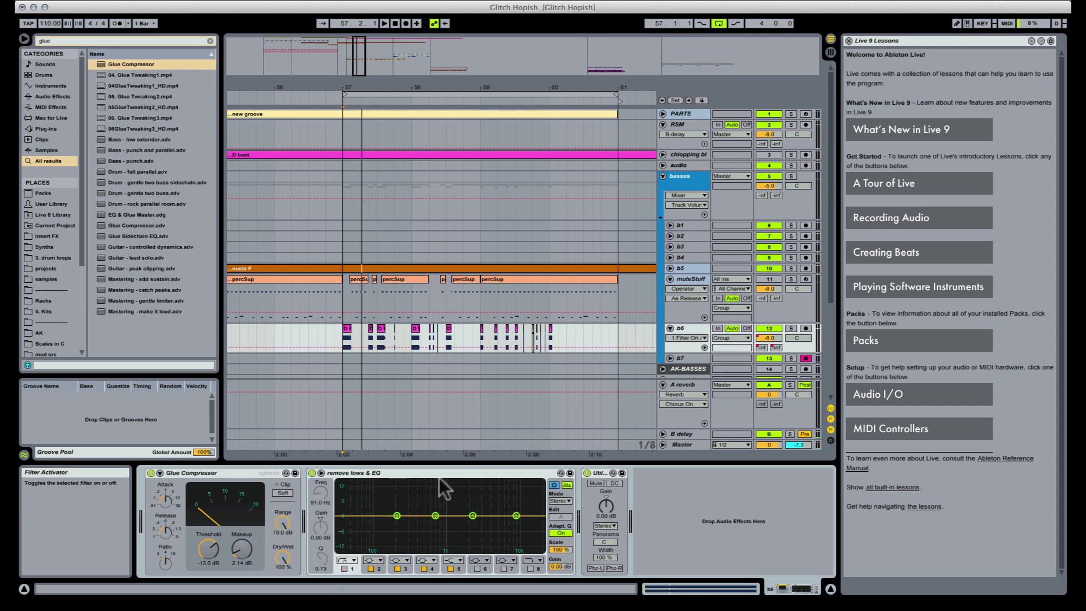
Find the Spectrum device, add it after the Gate on track b5, and start playback
click(692, 267)
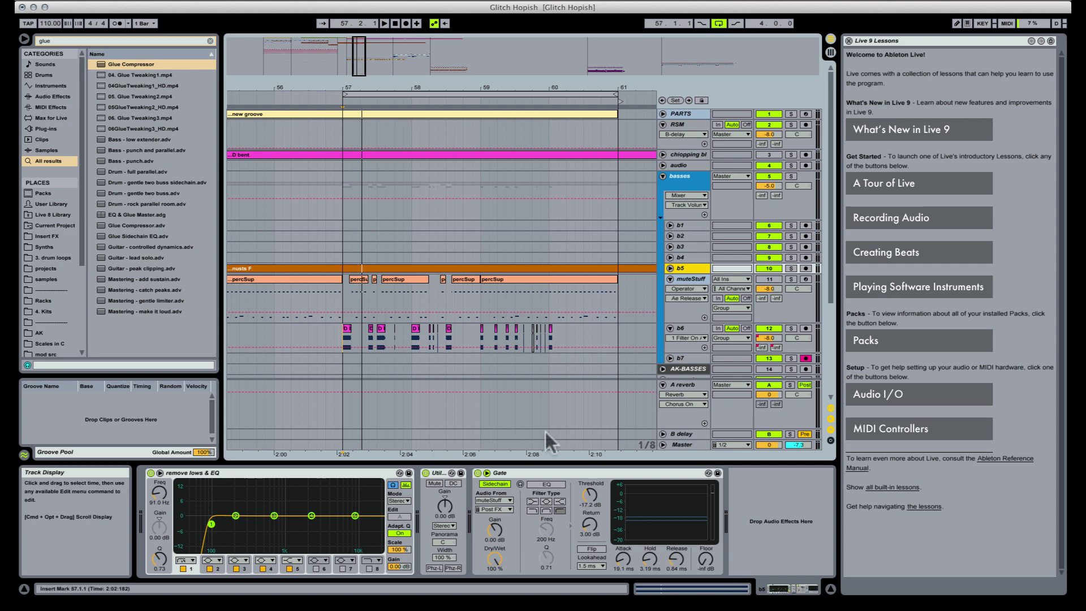
key(super+f)
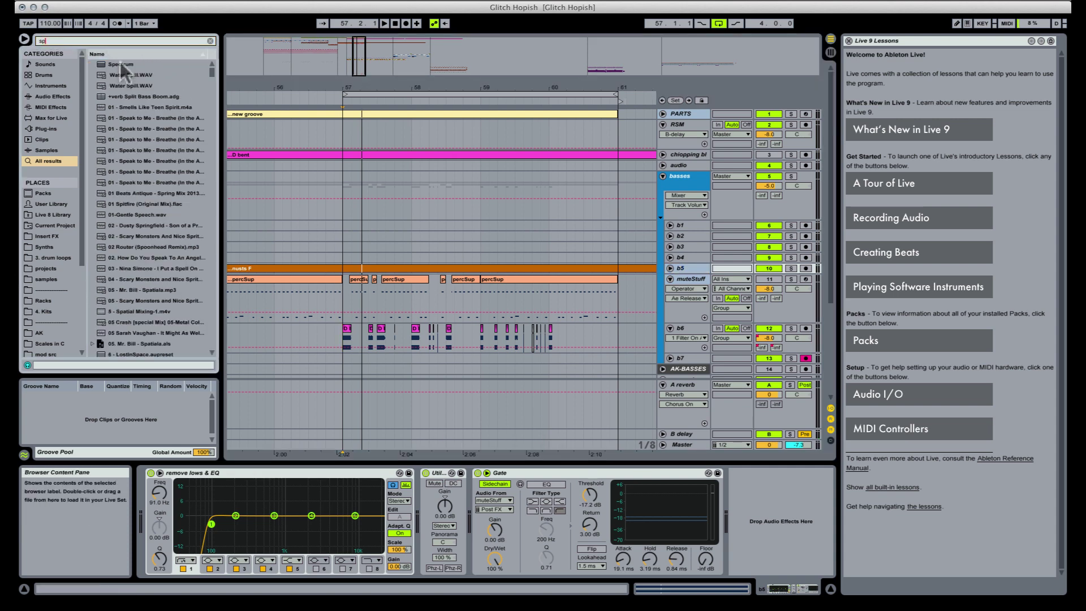
drag(120, 63, 895, 513)
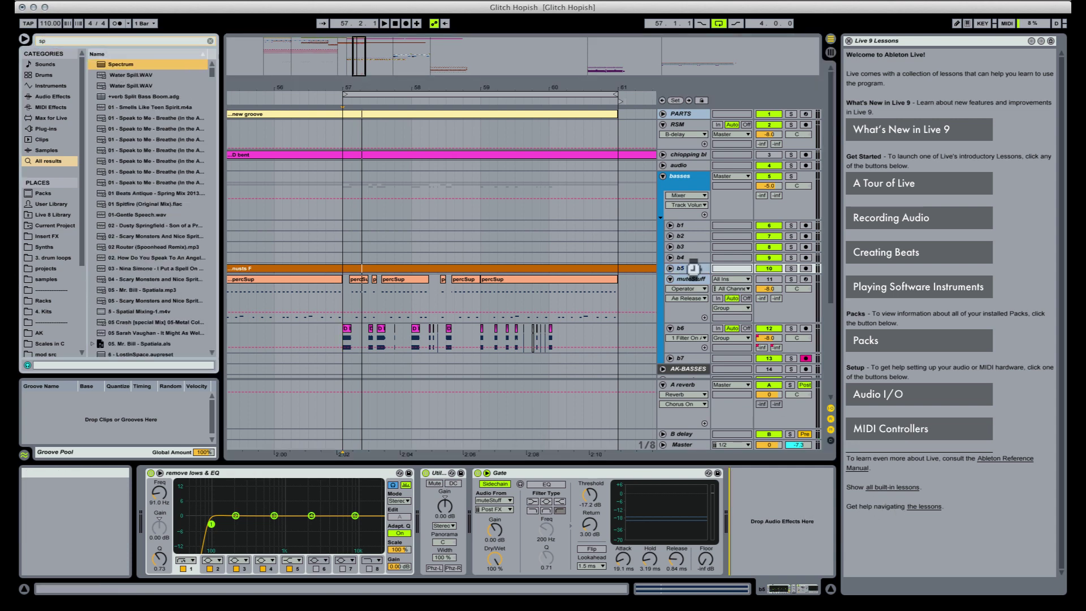
key(space)
Examine the frequency content of track b5 in the enlarged Spectrum display, then close the display
double_click(735, 526)
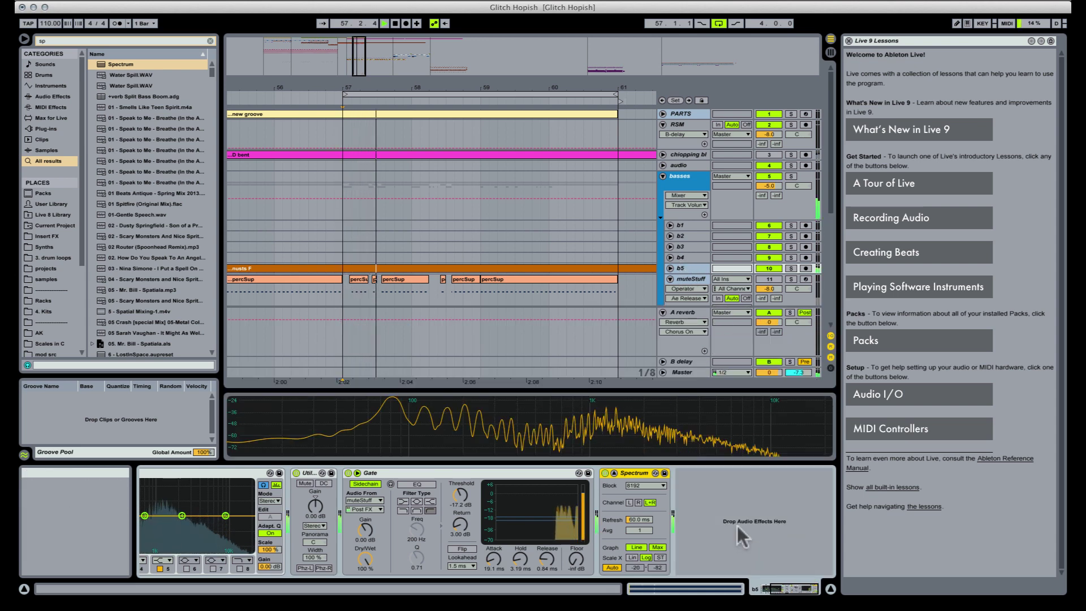
drag(563, 389, 538, 87)
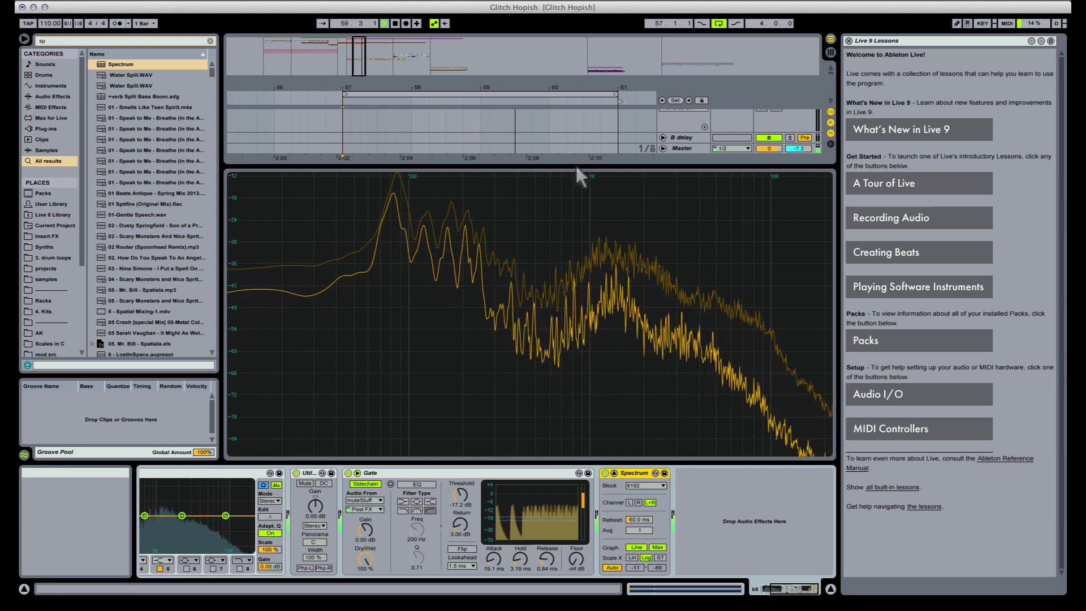
drag(570, 165, 573, 528)
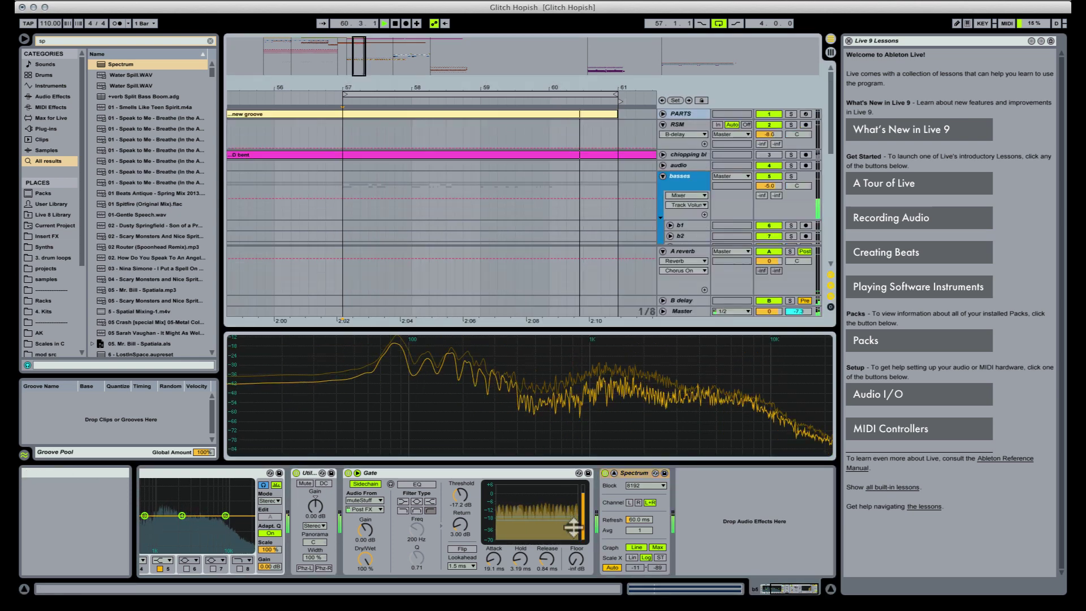
scroll(542, 198, down, 5)
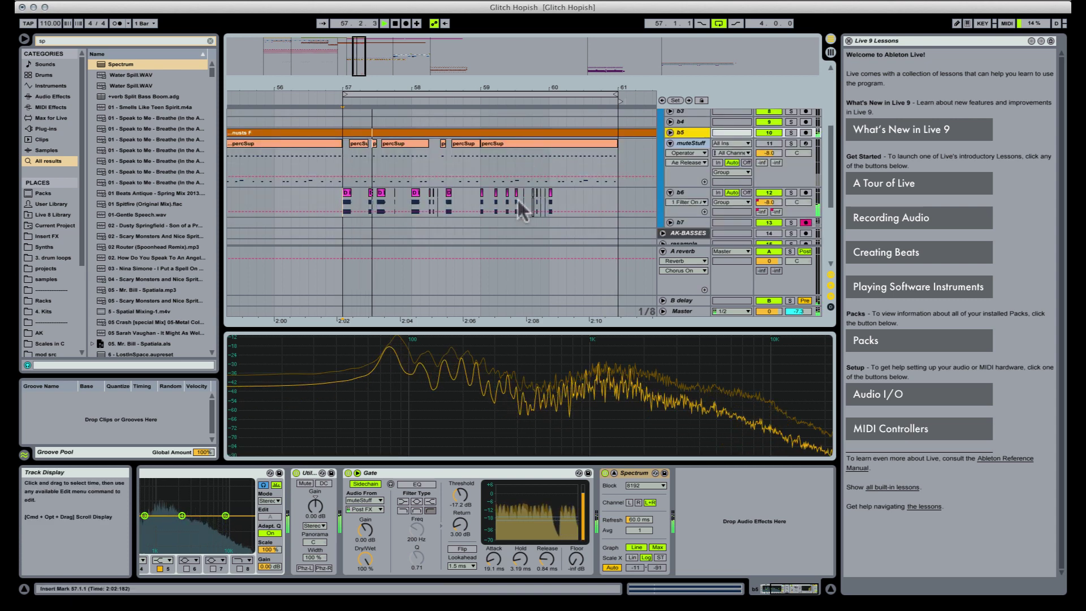
scroll(584, 165, down, 2)
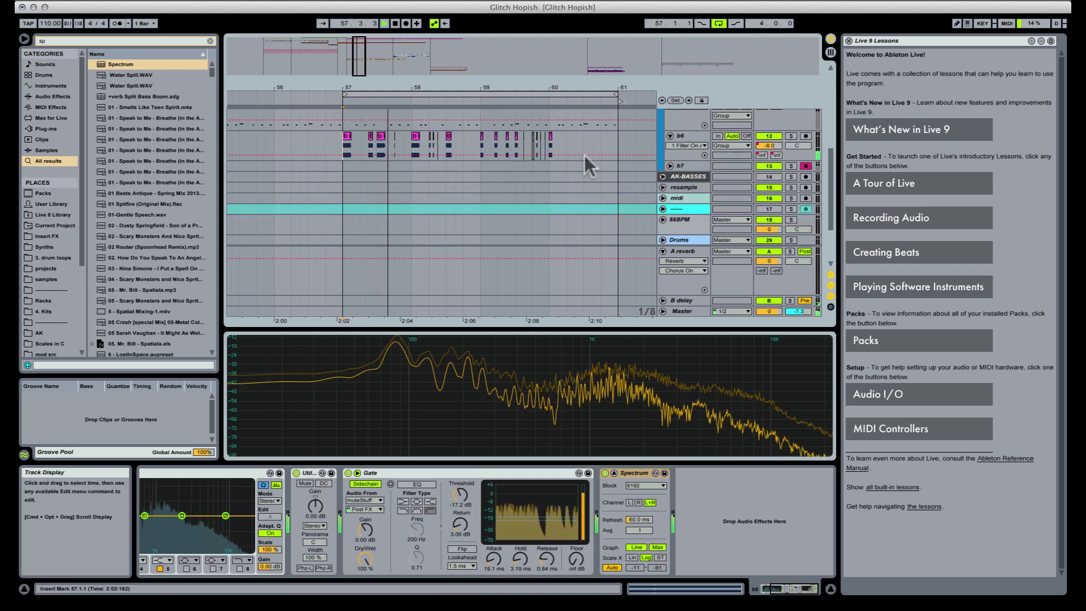
double_click(639, 344)
Boost filter 4 of remove lows & EQ on track b6 by 2.36 dB at 3.54 kHz and solo the track
click(686, 196)
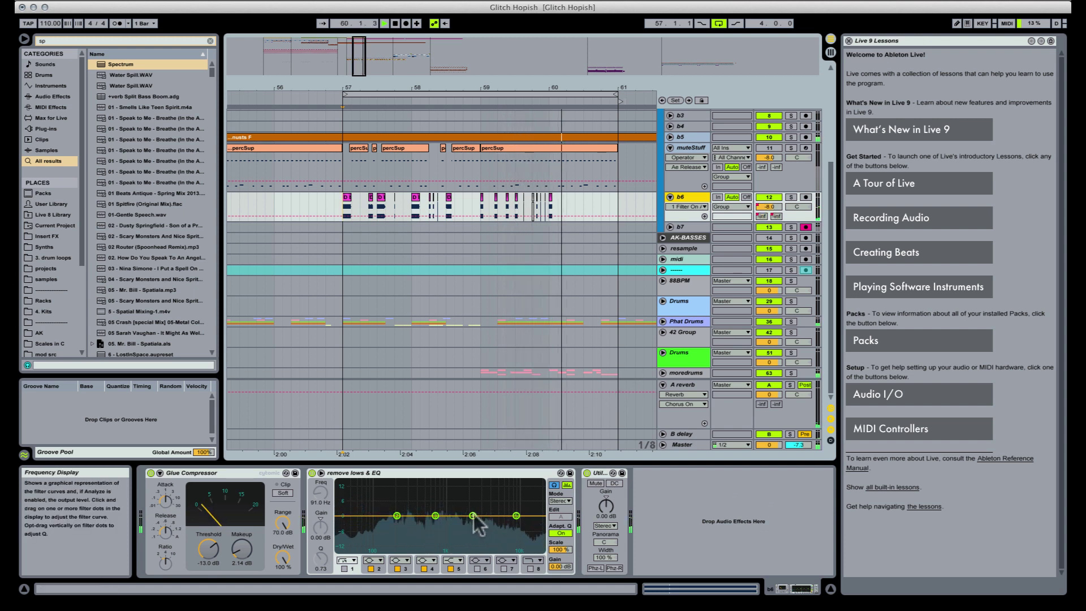
drag(473, 515, 486, 511)
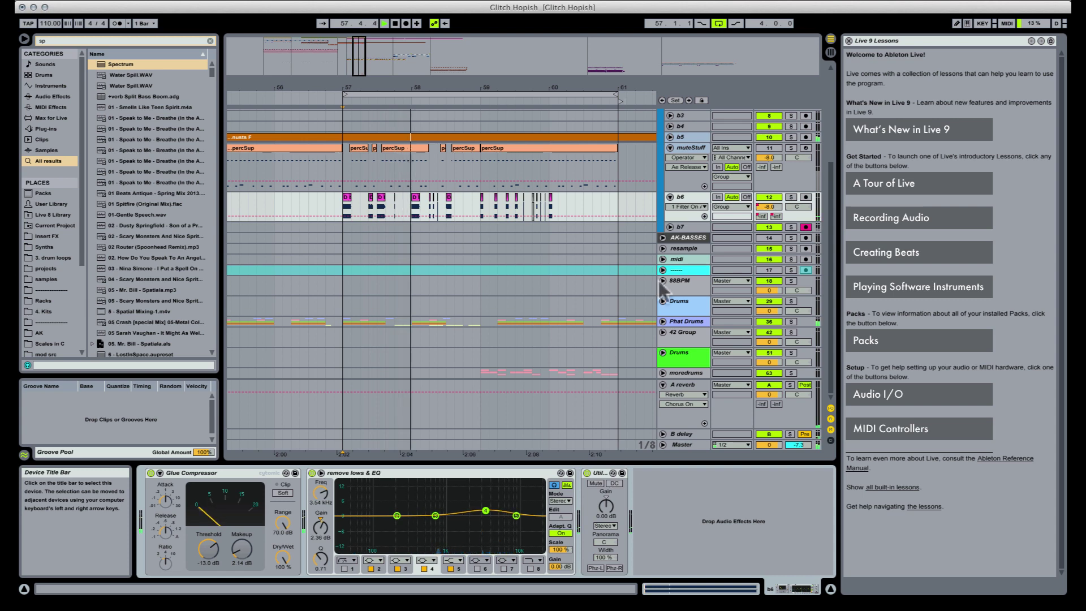
click(790, 197)
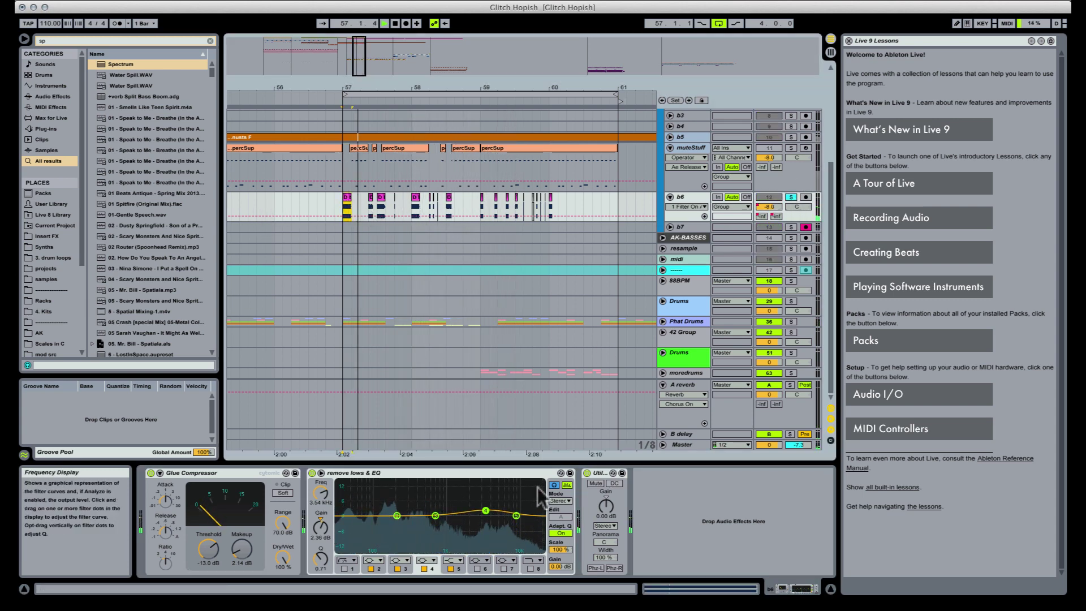
Shape b6's EQ with filter 4 boosting 7.07 dB at 3.17 kHz, filter 3 boosting narrowly at 501 Hz, and filter 2 cutting 3.10 dB at 1.53 kHz
key(space)
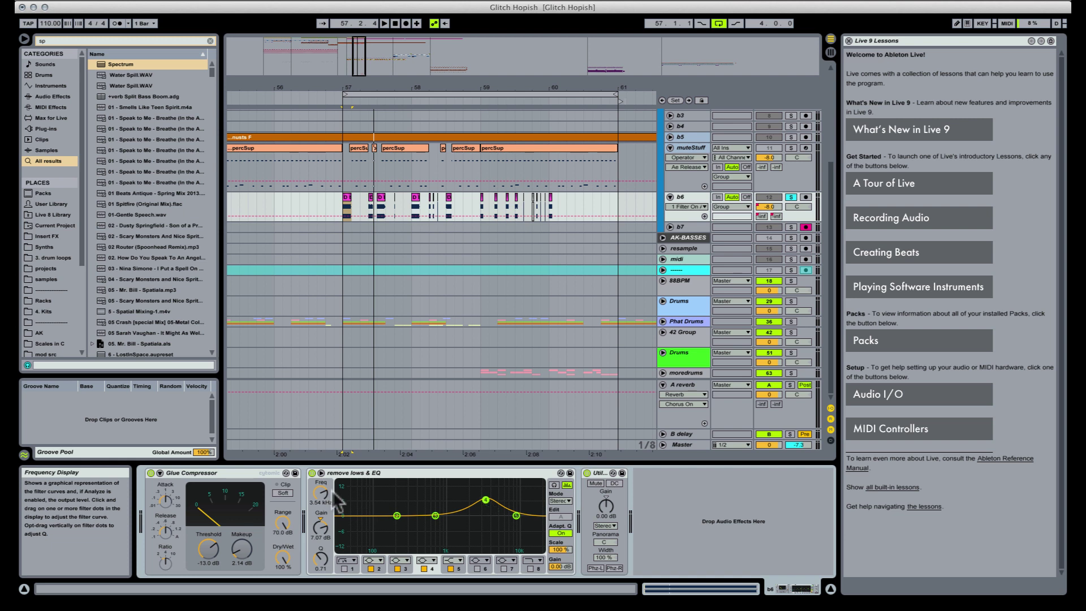
drag(321, 491, 321, 497)
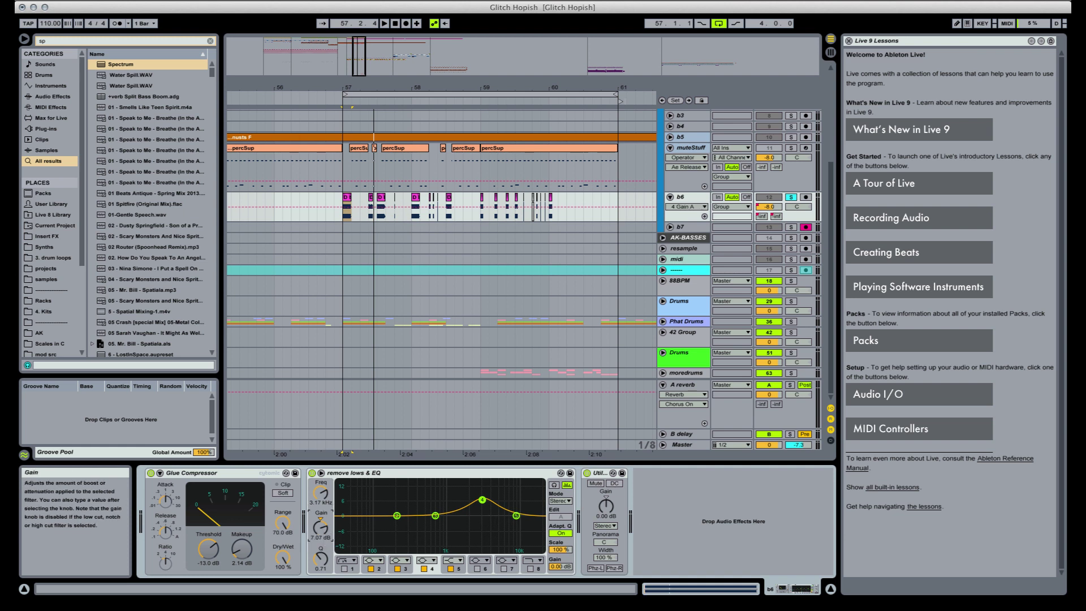
drag(321, 526, 321, 527)
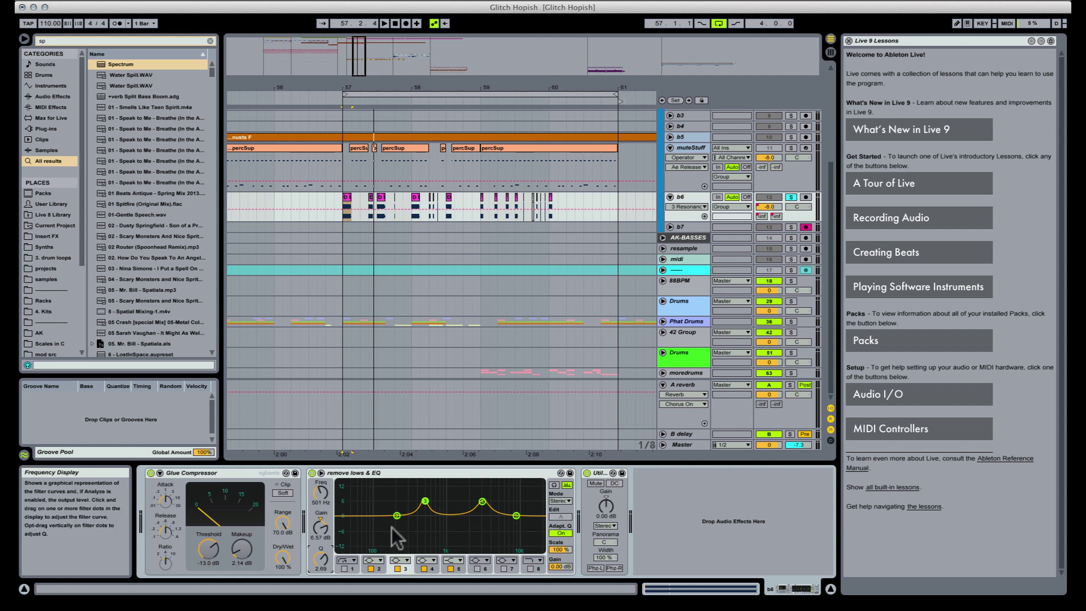
drag(396, 516, 458, 523)
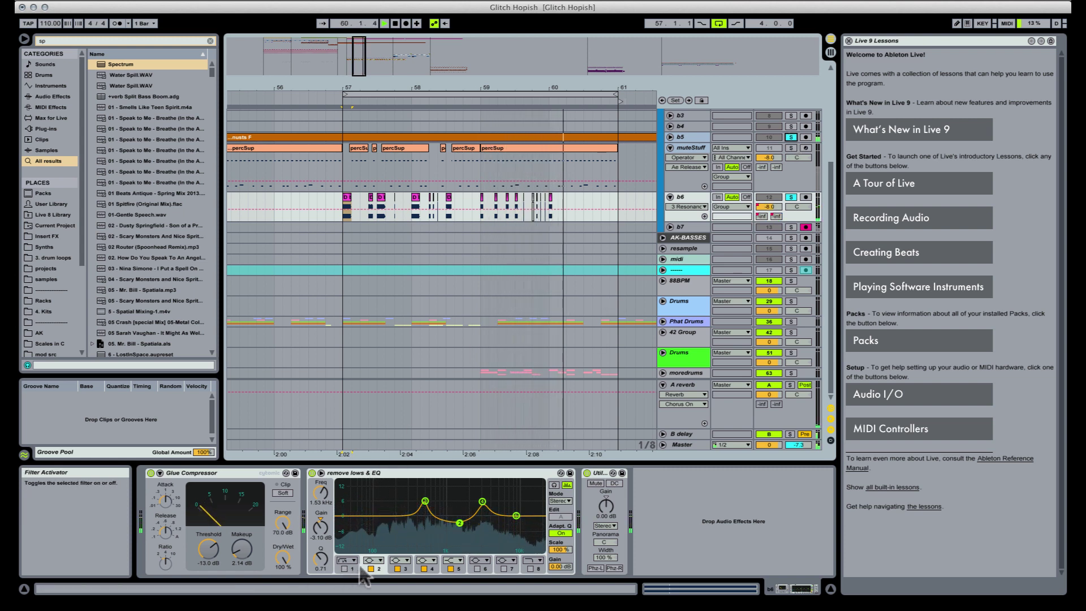
Enable filter 1 of b6's EQ as a gentler low cut at 81.1 Hz with Q 0.54, and unsolo b5 and b6
click(342, 570)
click(343, 568)
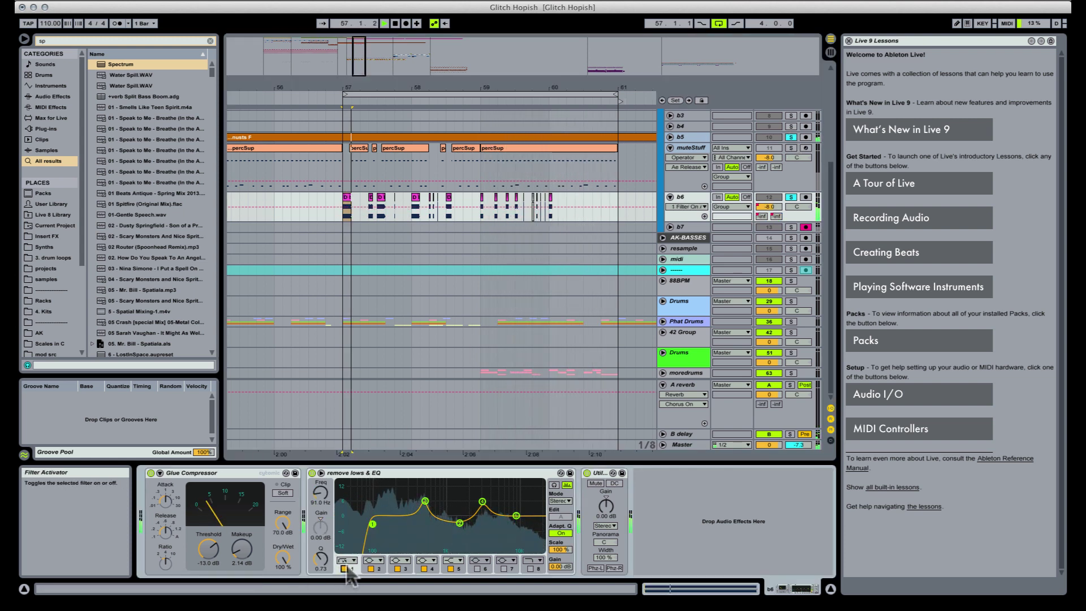
drag(320, 492, 320, 510)
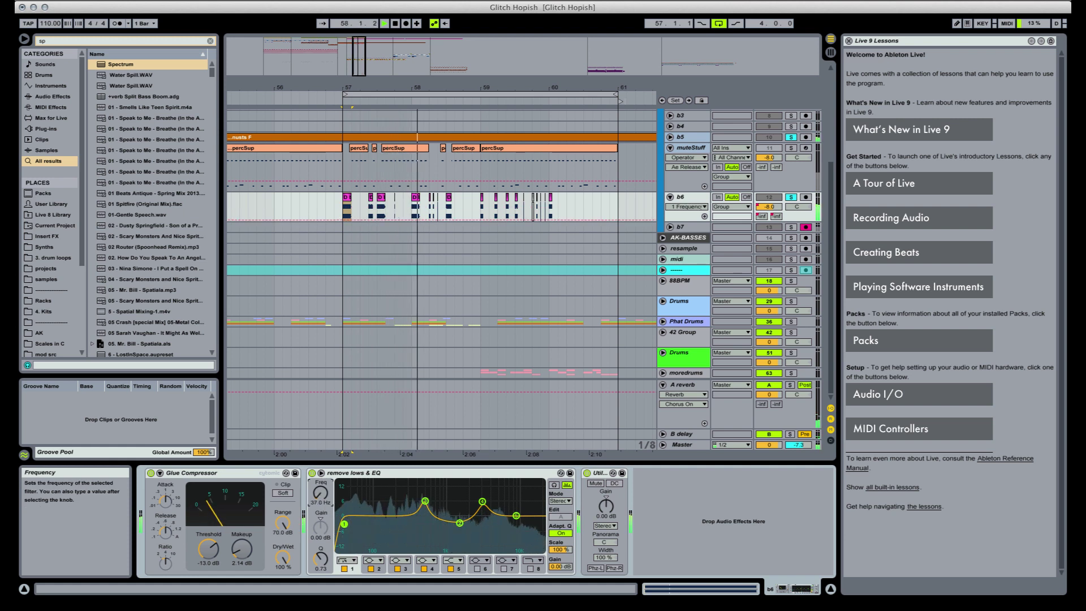
click(346, 560)
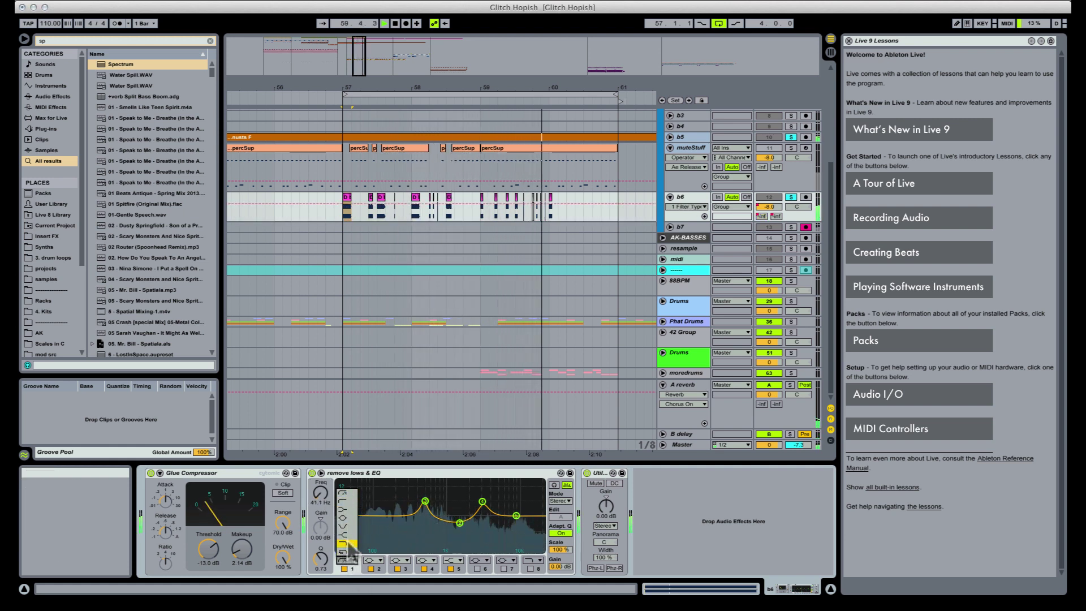
click(344, 502)
mouse_move(321, 555)
mouse_down()
mouse_move(321, 542)
mouse_move(320, 563)
mouse_up()
drag(321, 493, 323, 488)
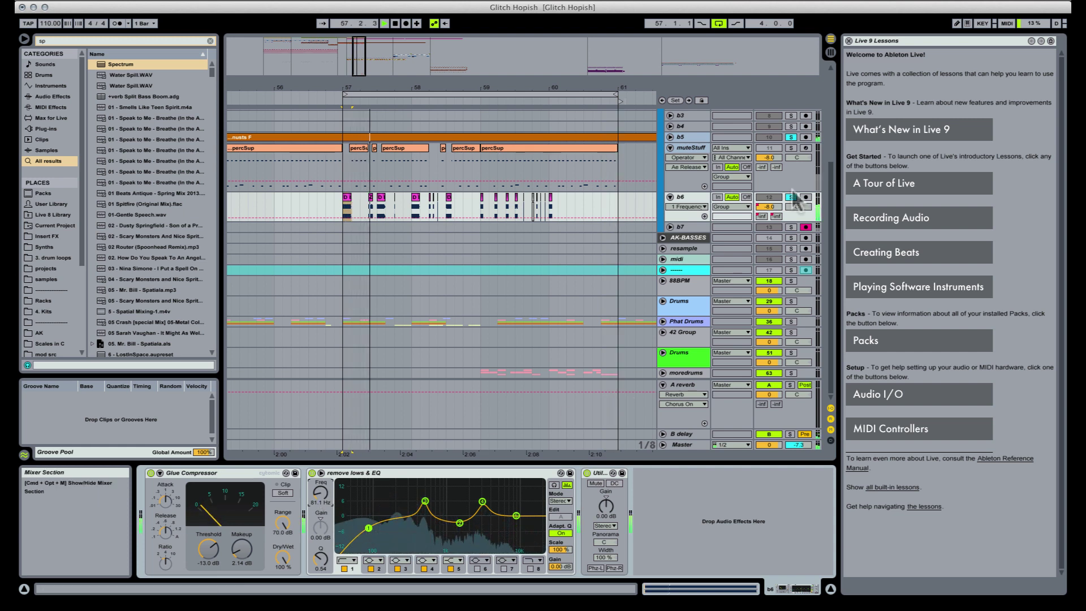
click(793, 138)
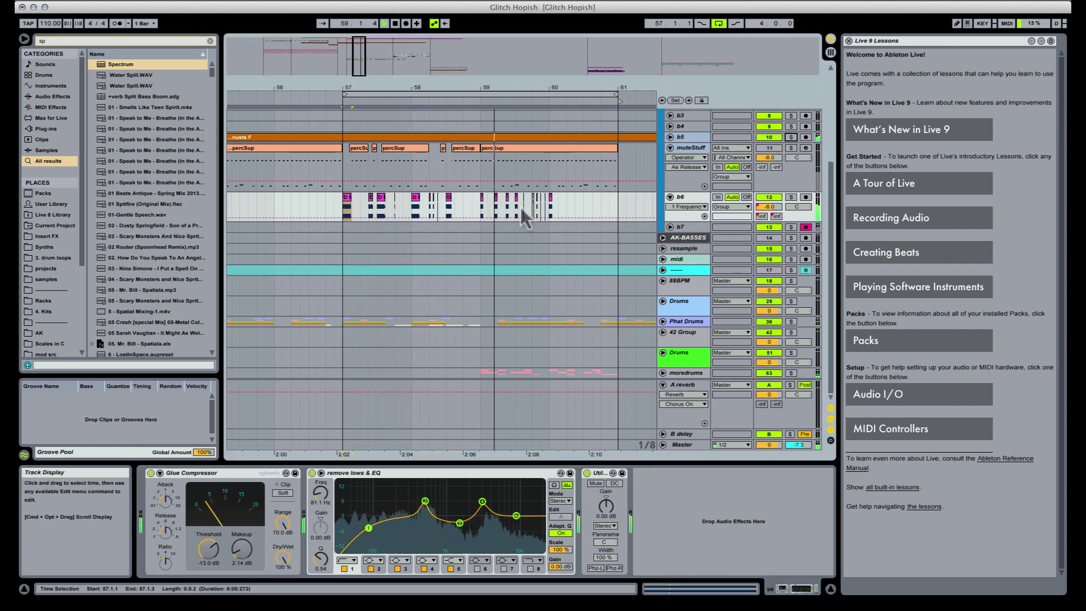
Copy the short chops around 59.4 on track b6, paste them at 60.2.1, and play the result
mouse_move(498, 94)
mouse_down()
mouse_move(498, 113)
mouse_move(515, 89)
mouse_move(500, 89)
mouse_move(499, 111)
mouse_move(246, 122)
mouse_up()
key(space)
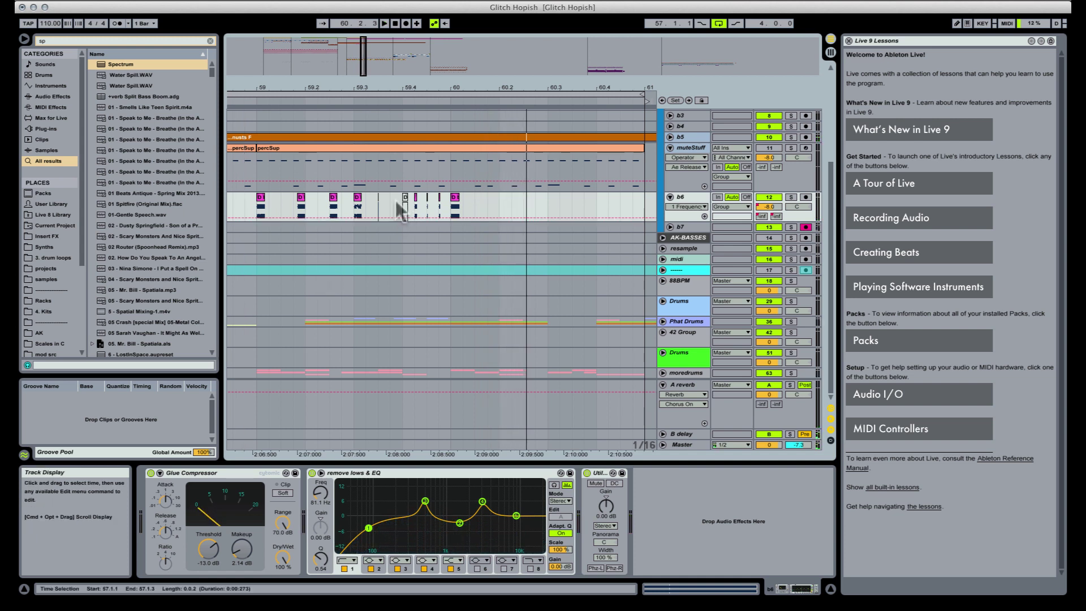
drag(396, 202, 451, 212)
click(501, 204)
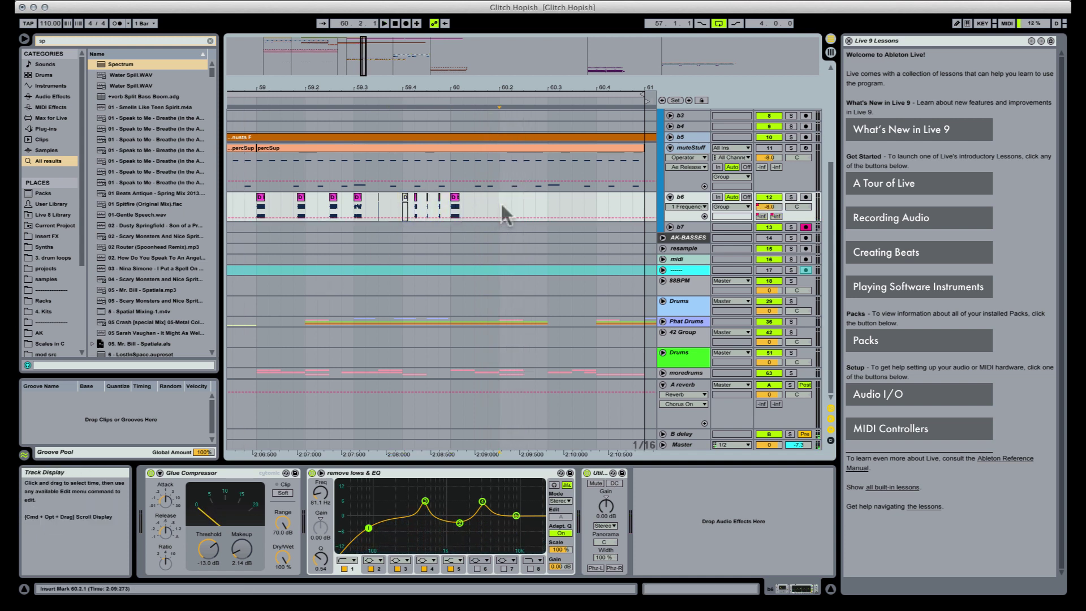
key(super+v)
click(444, 205)
key(space)
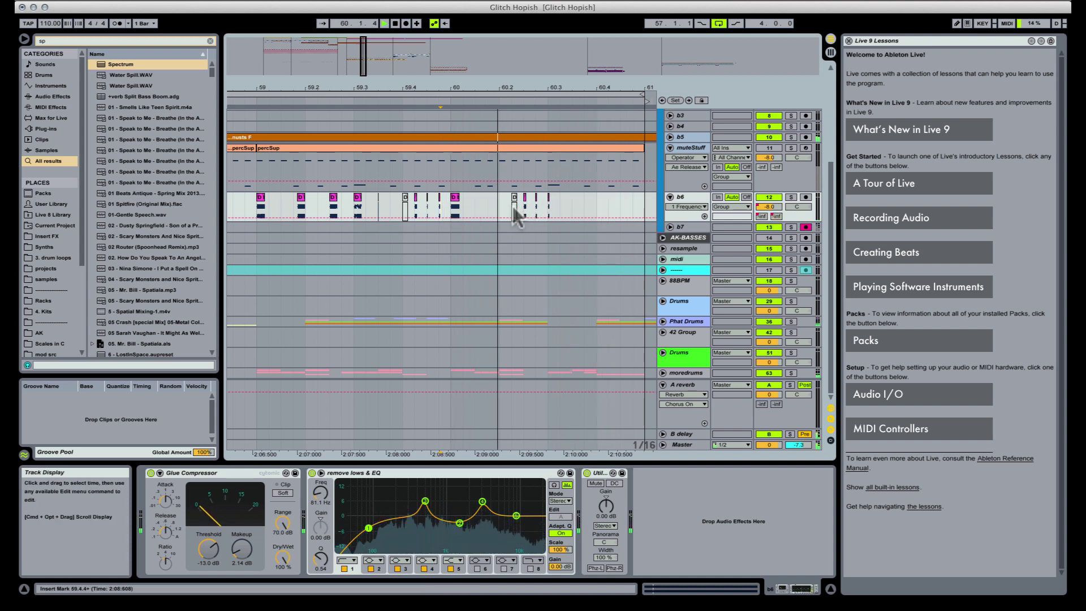
Duplicate the pasted chops from 60.2.2 to 60.3.2 on b6 twice, and delete the excess from 60.4.4 to 61.1.2
drag(512, 206, 554, 210)
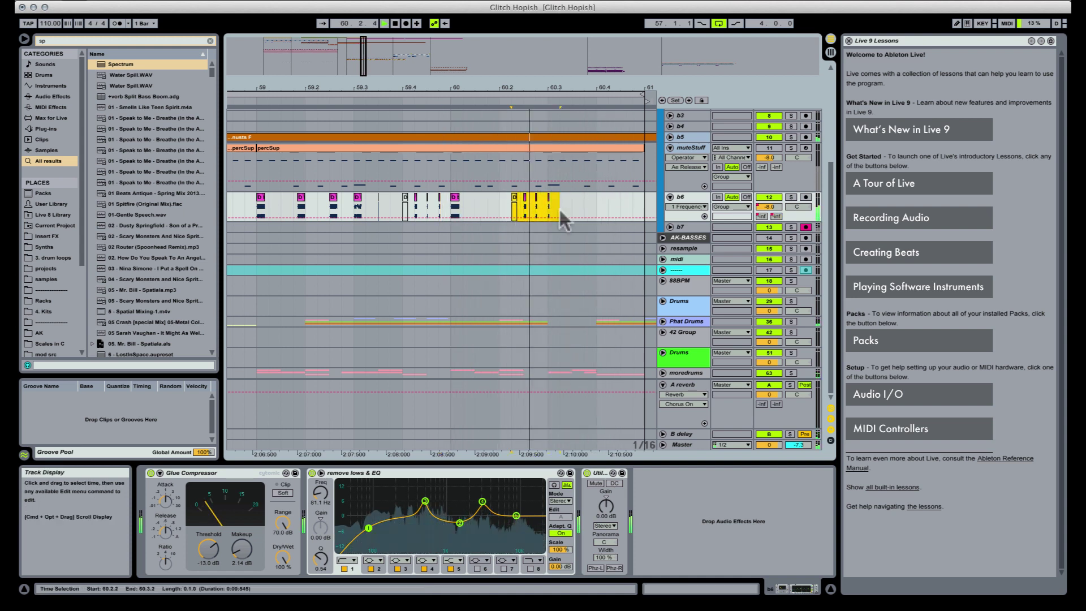
key(super+d)
key(super+d)
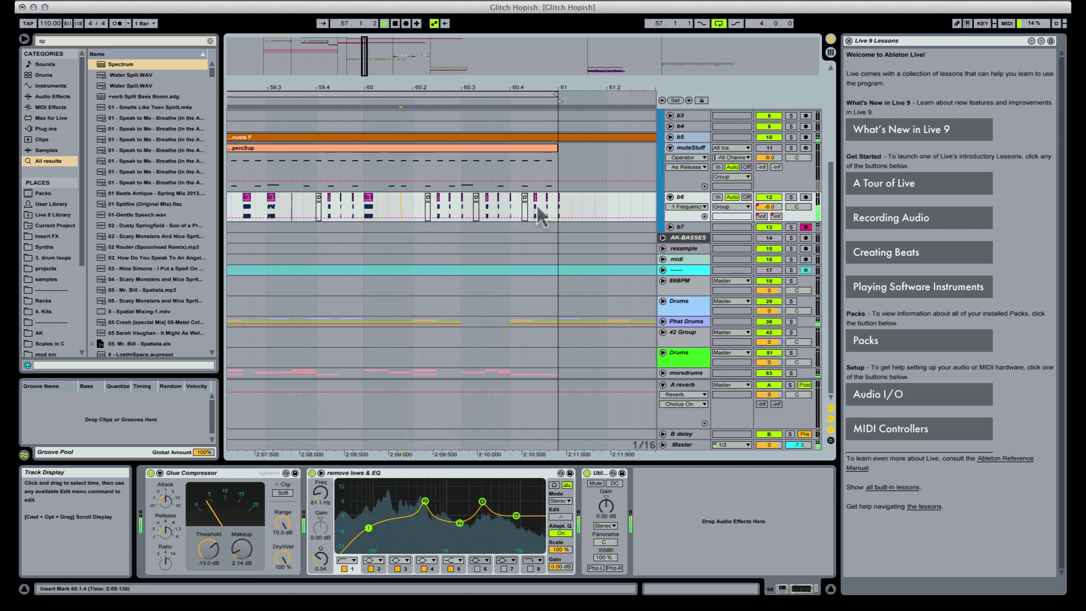
drag(547, 205, 566, 202)
key(Delete)
key(space)
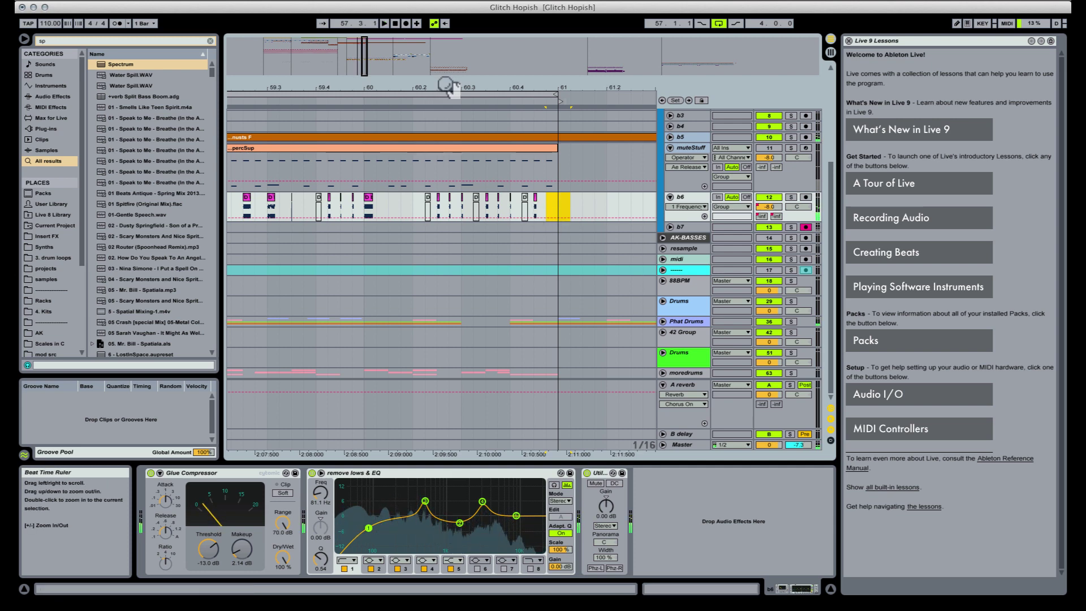
Play the arrangement from the Break section and delete the Spectrum device from track b5
drag(447, 88, 444, 59)
scroll(406, 172, up, 8)
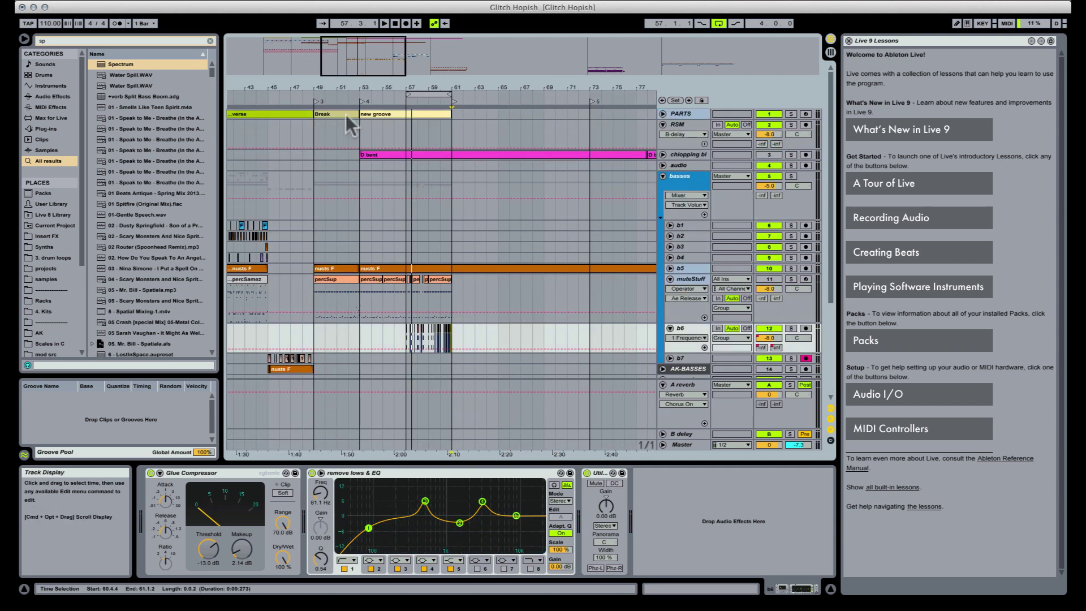
click(344, 112)
key(space)
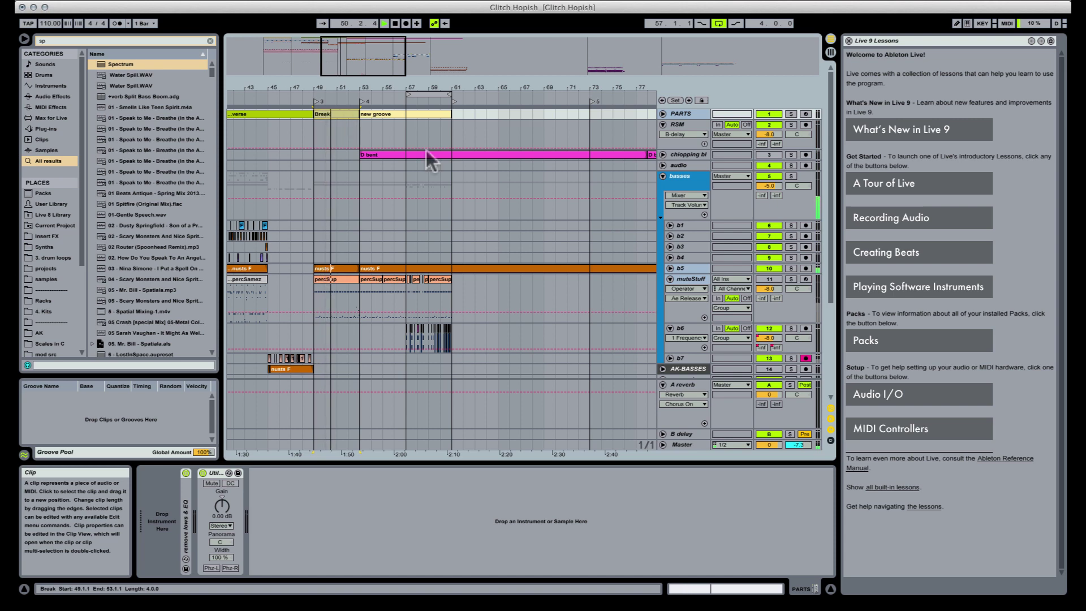
click(688, 268)
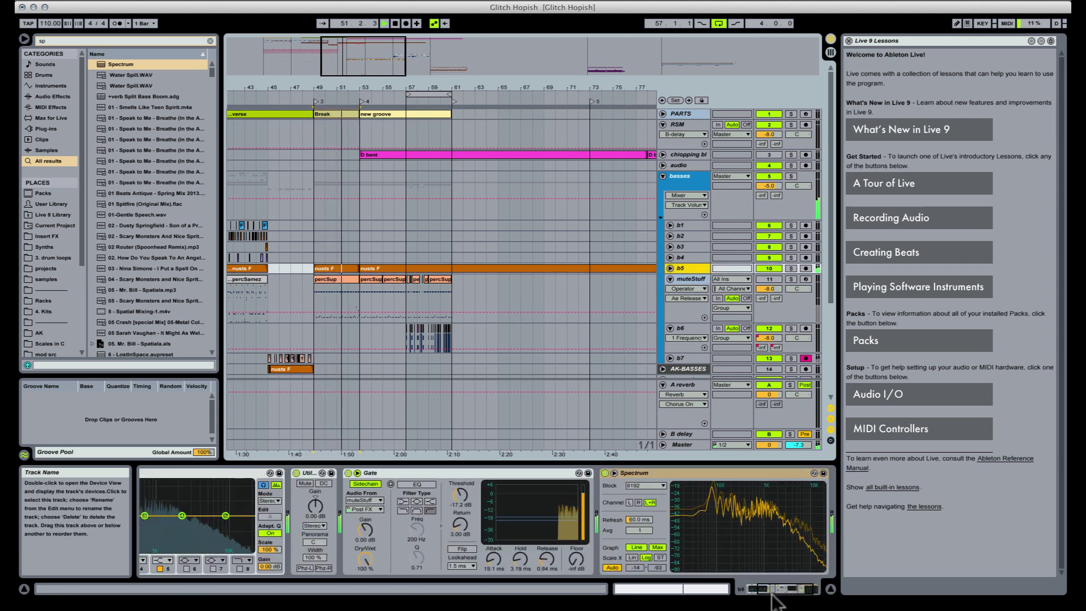
drag(778, 590, 800, 589)
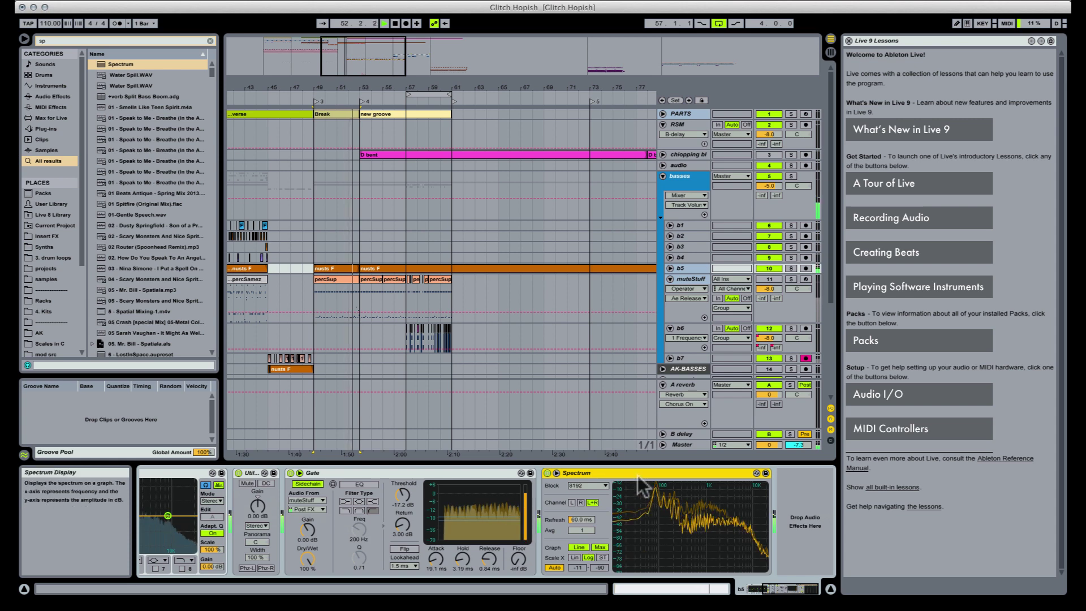
key(Delete)
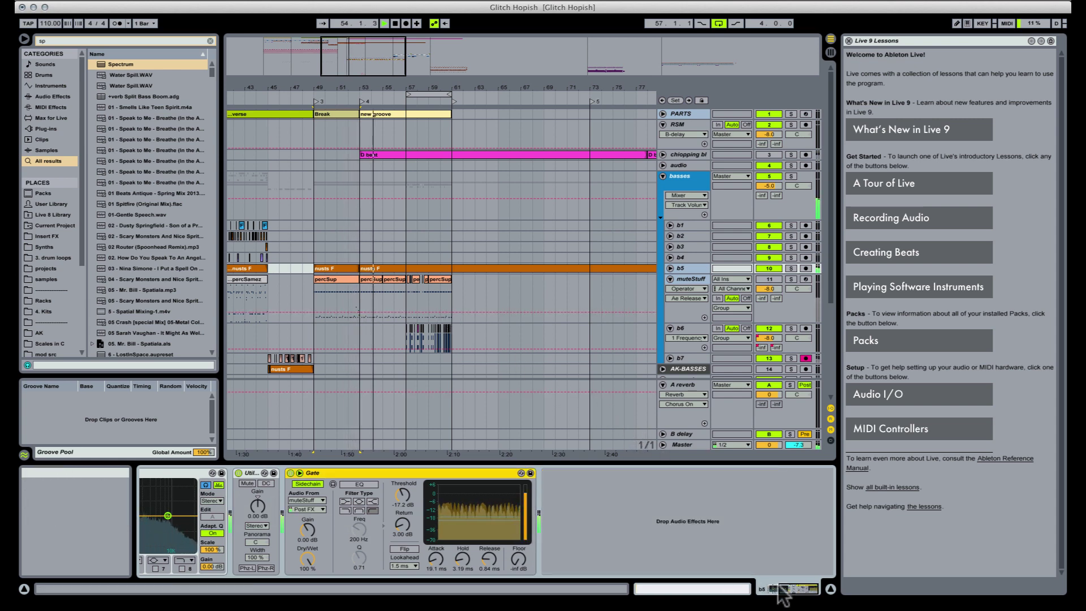
Search the browser for "over" and add the Overdrive effect after the Gate on track b5
mouse_move(783, 588)
mouse_down()
mouse_move(753, 589)
mouse_move(786, 585)
mouse_up()
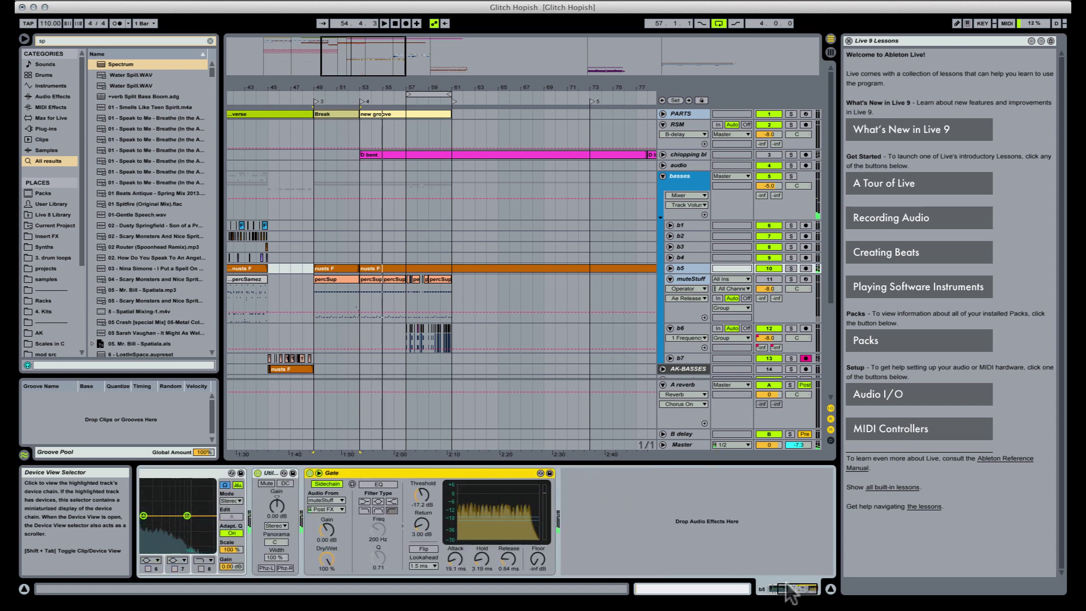
key(super+f)
text(over)
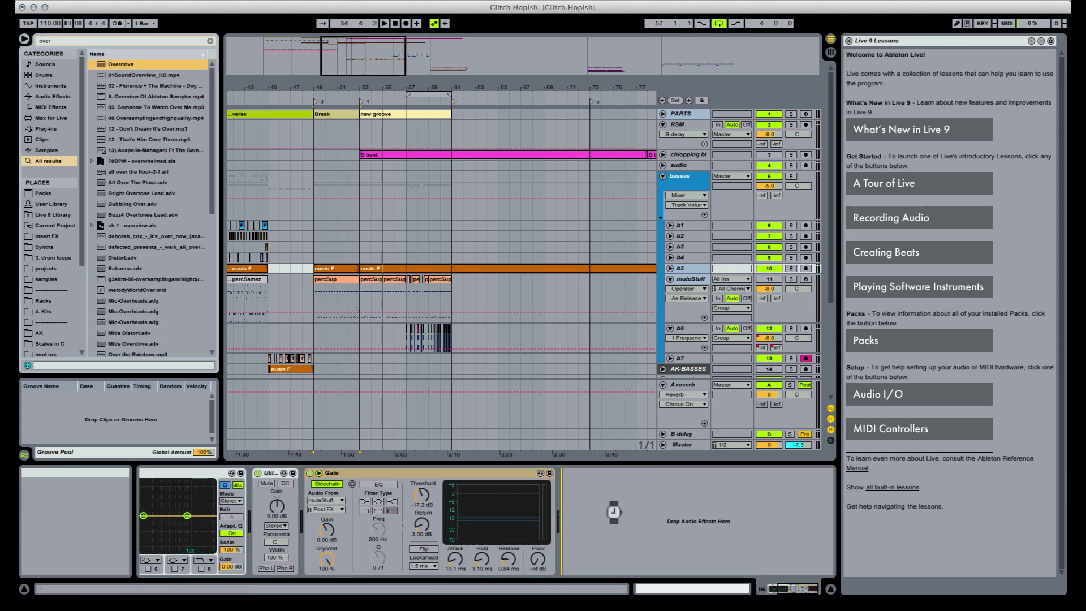
drag(649, 444, 605, 515)
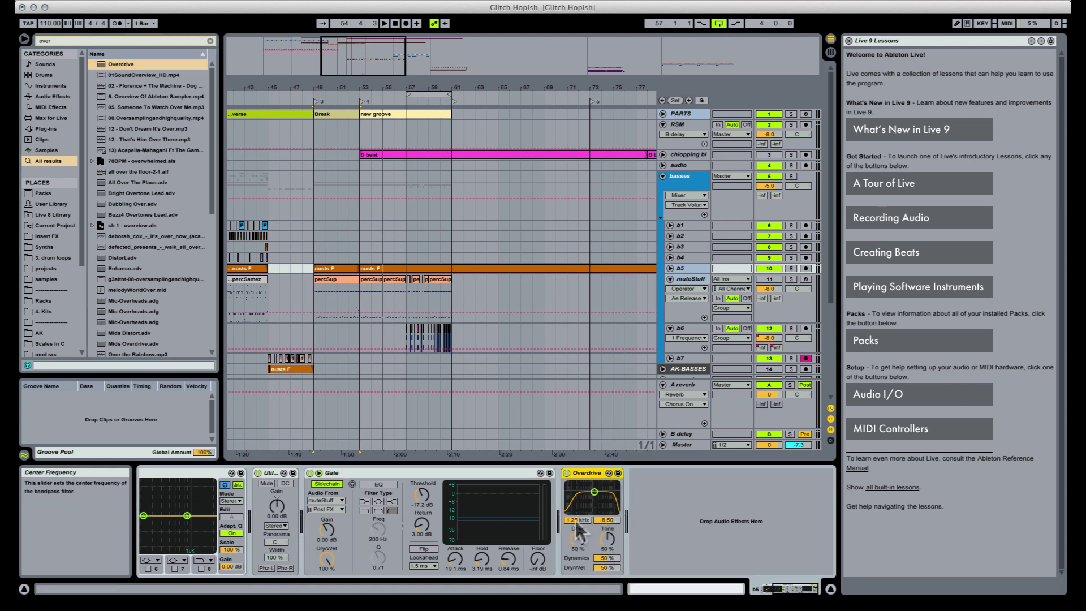
Set the b5 Overdrive's center frequency to 626 Hz, bandwidth to 2.09 and tone to 79% while auditioning the Break
key(space)
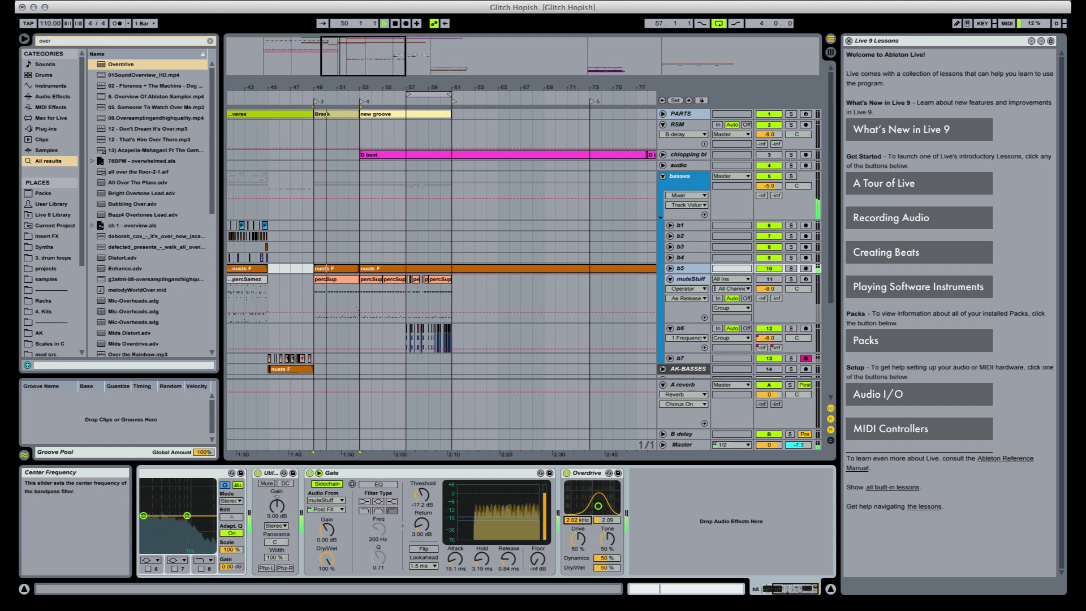
mouse_move(580, 518)
mouse_down()
mouse_move(581, 492)
mouse_move(577, 516)
mouse_up()
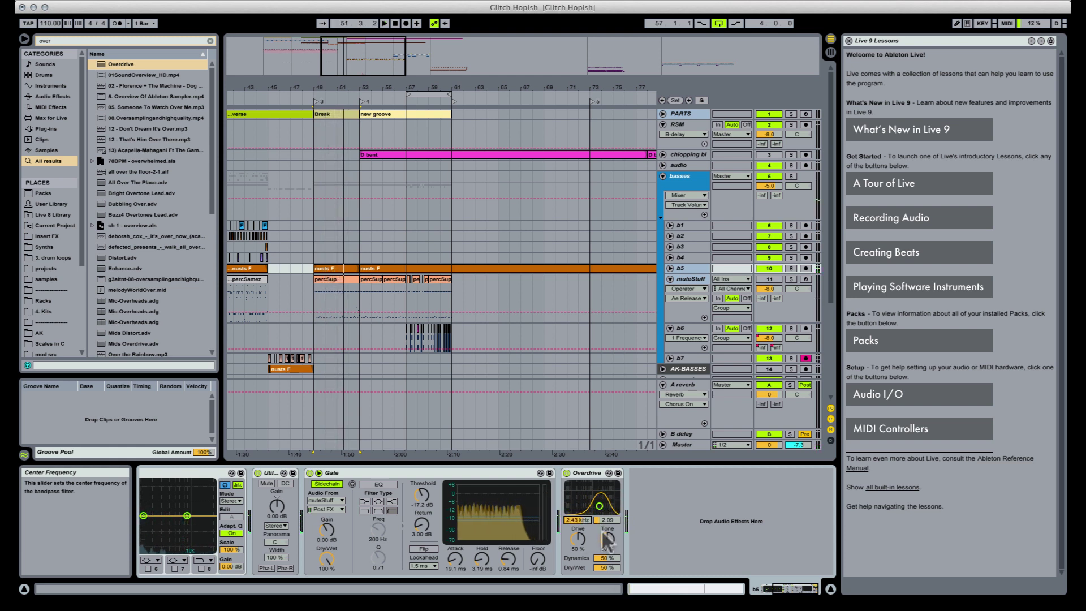
drag(578, 520, 578, 529)
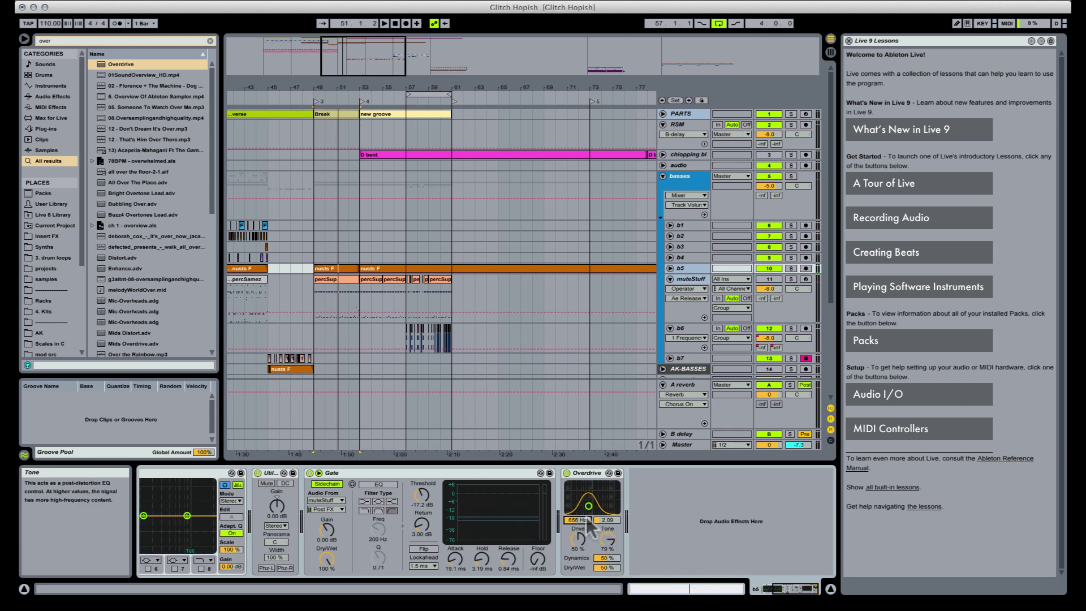
key(space)
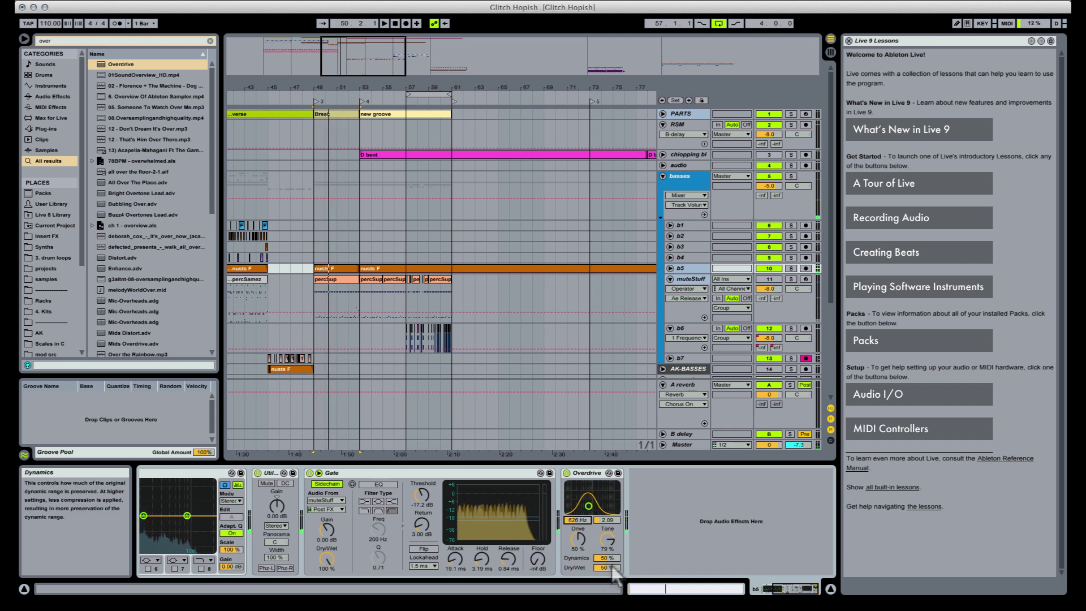
Set the b5 Overdrive's Dynamics to 84% and Dry/Wet to 72% while replaying the Break
key(space)
key(space)
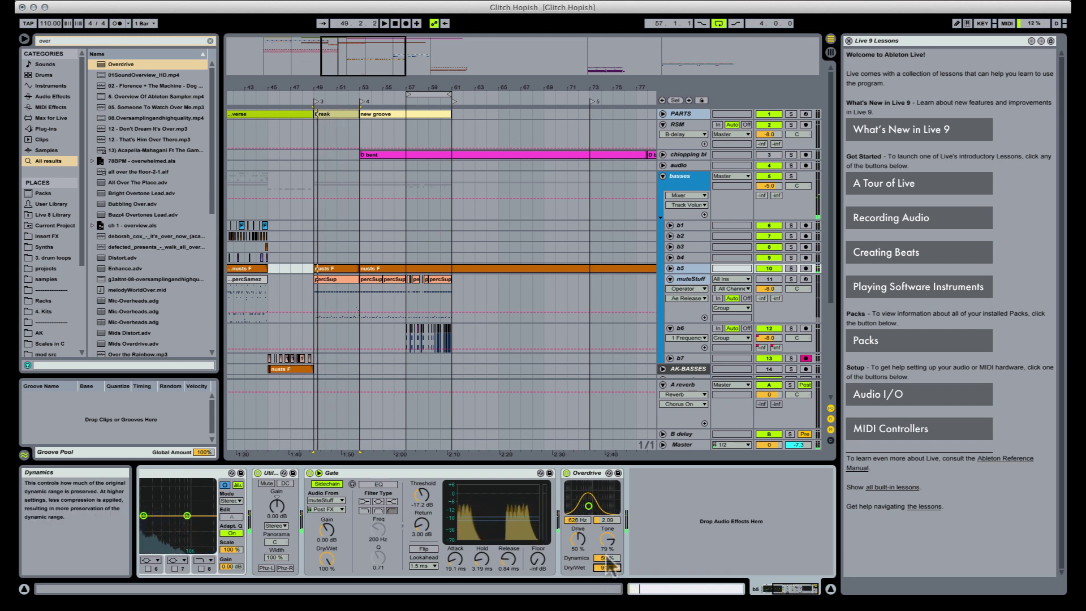
drag(607, 558, 606, 590)
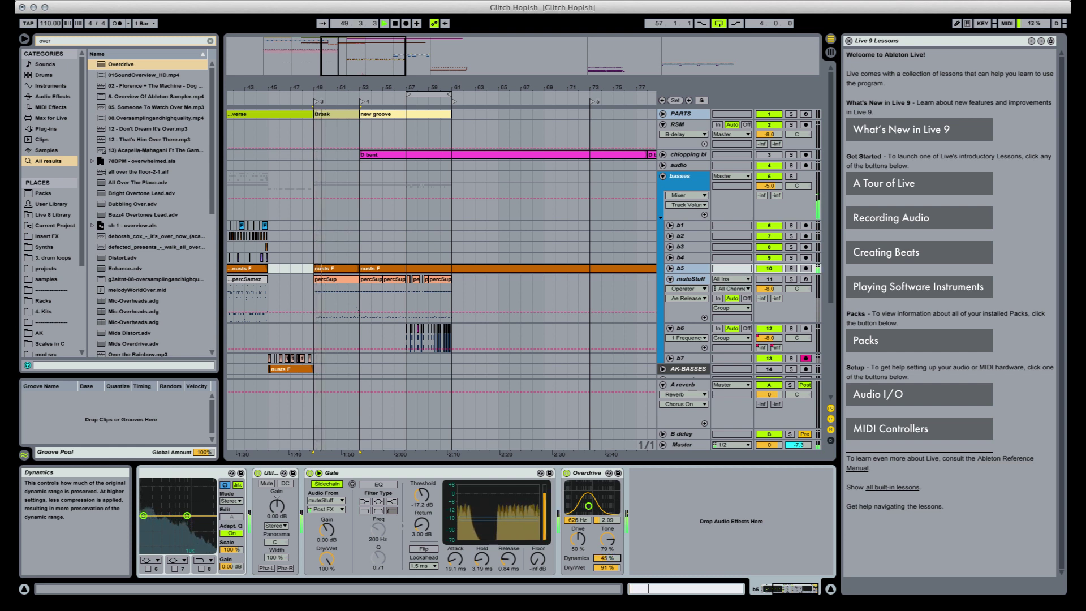
key(space)
key(space)
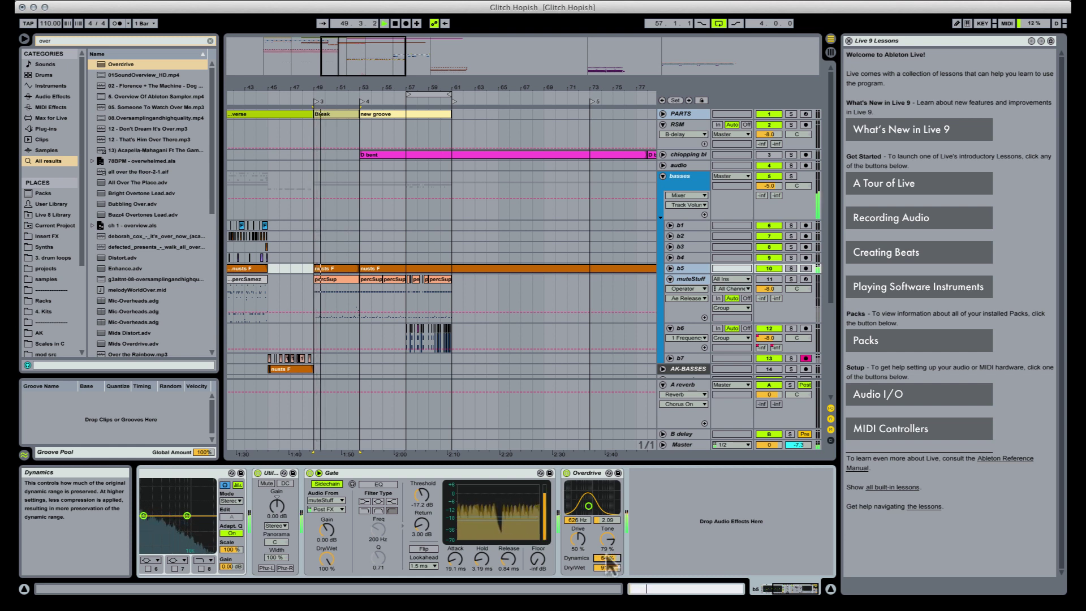
drag(607, 568, 607, 578)
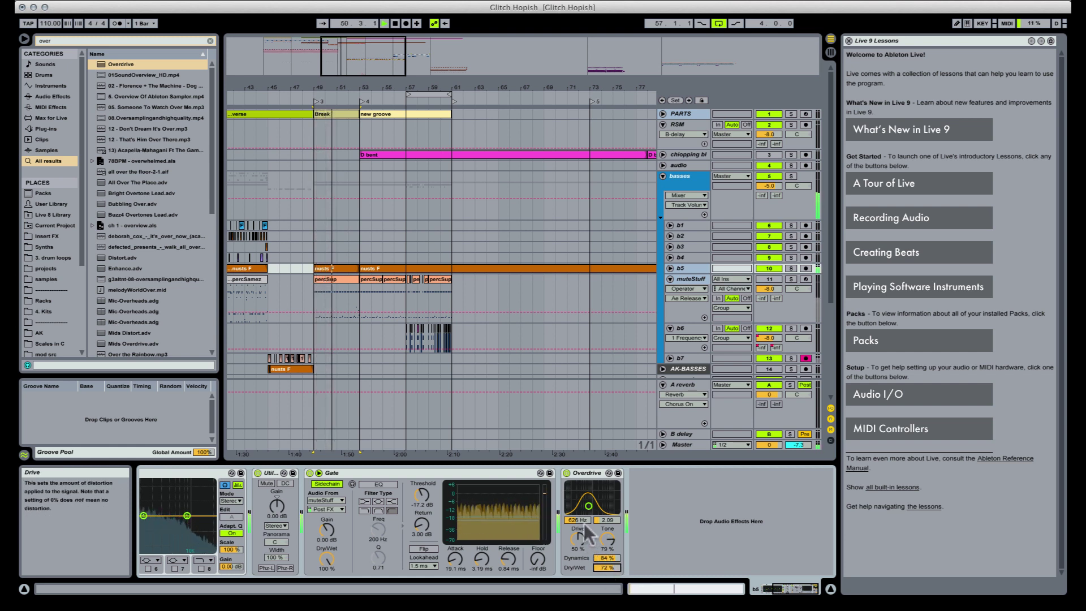
Retune the b5 Overdrive's bandpass filter to 519 Hz with a bandwidth of 2.96 during playback
key(space)
key(space)
mouse_move(578, 520)
mouse_down()
mouse_move(578, 531)
mouse_move(578, 497)
mouse_move(604, 508)
mouse_move(585, 503)
mouse_move(578, 518)
mouse_move(586, 503)
mouse_up()
key(space)
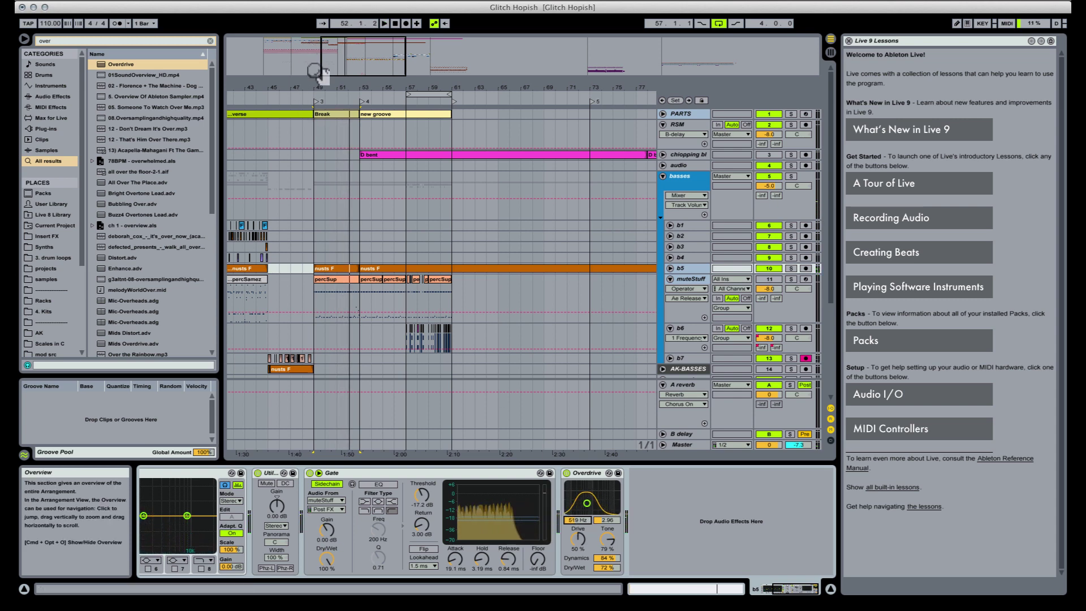
Zoom the arrangement in on the Break section and calculate 110/2 in Spotlight
drag(343, 52, 363, 113)
drag(388, 170, 443, 188)
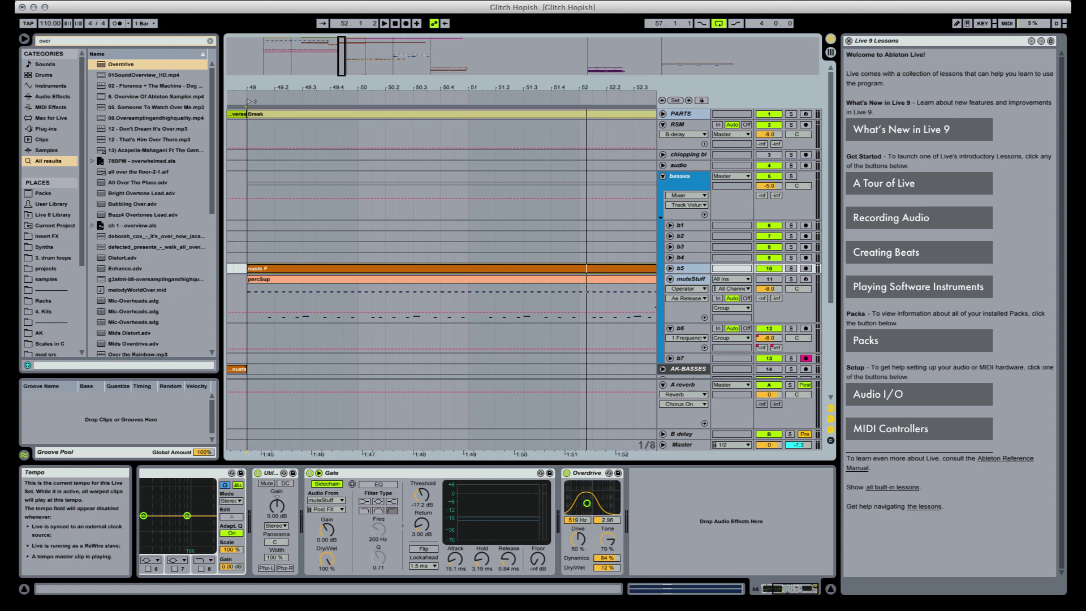
key(super+space)
text(1102)
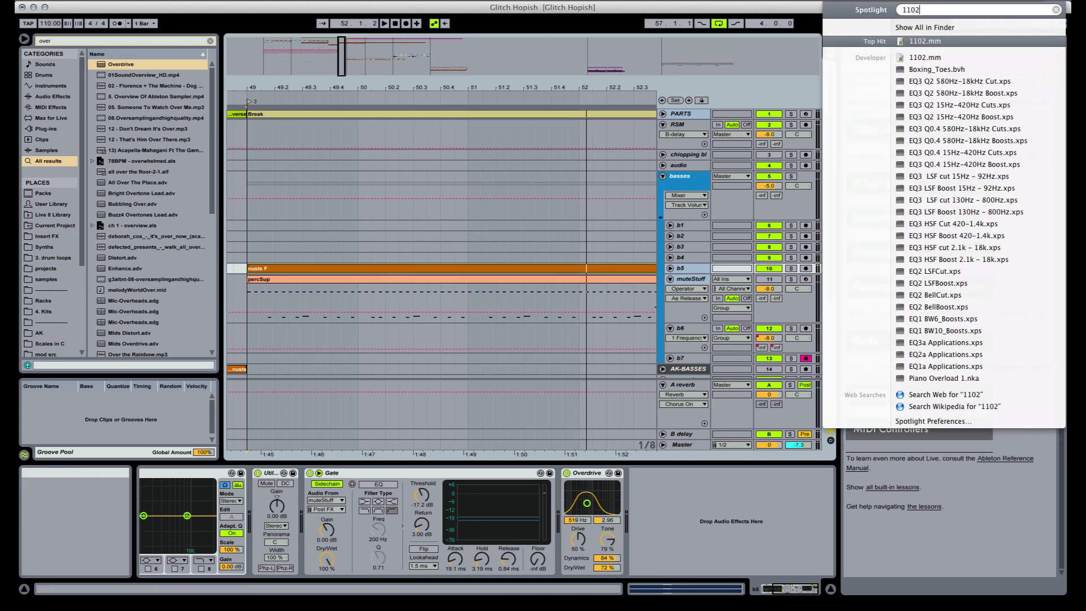
key(BackSpace)
text(/2)
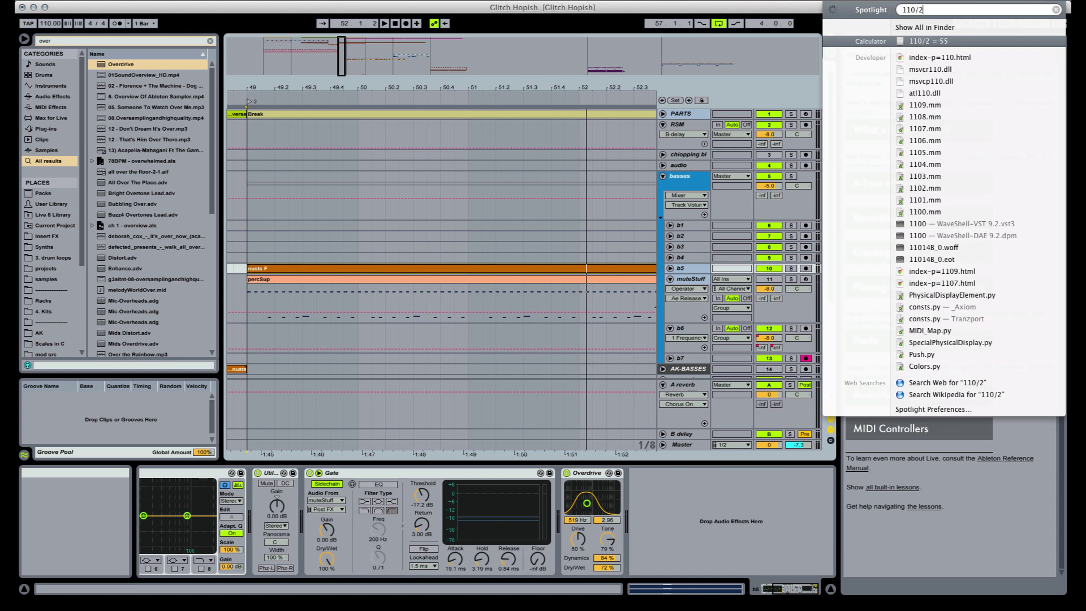
Set the project tempo to 55 BPM and audition the start of the Break
key(Escape)
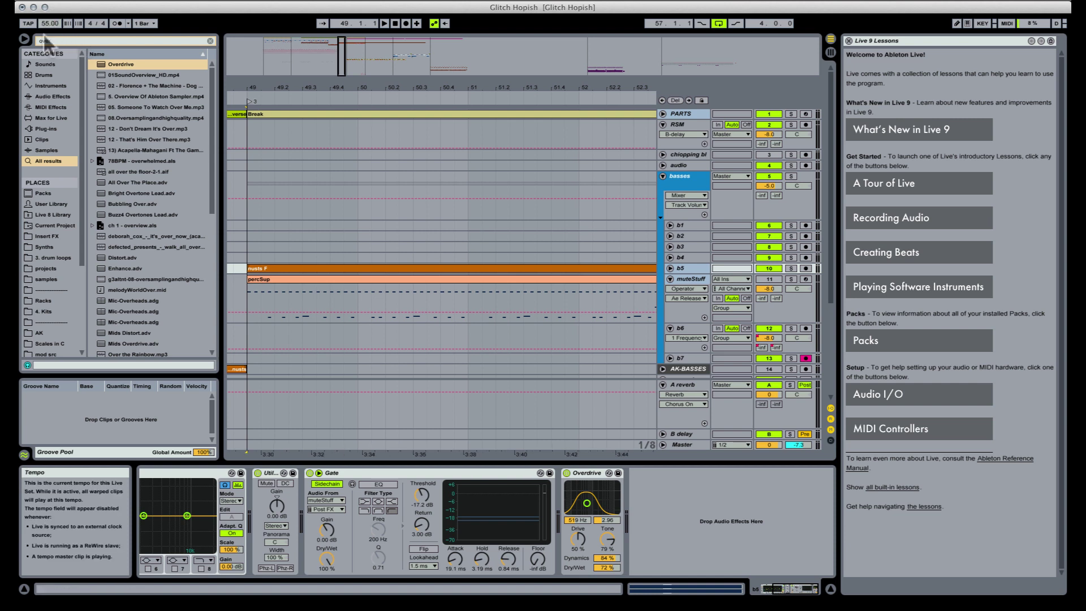
key(space)
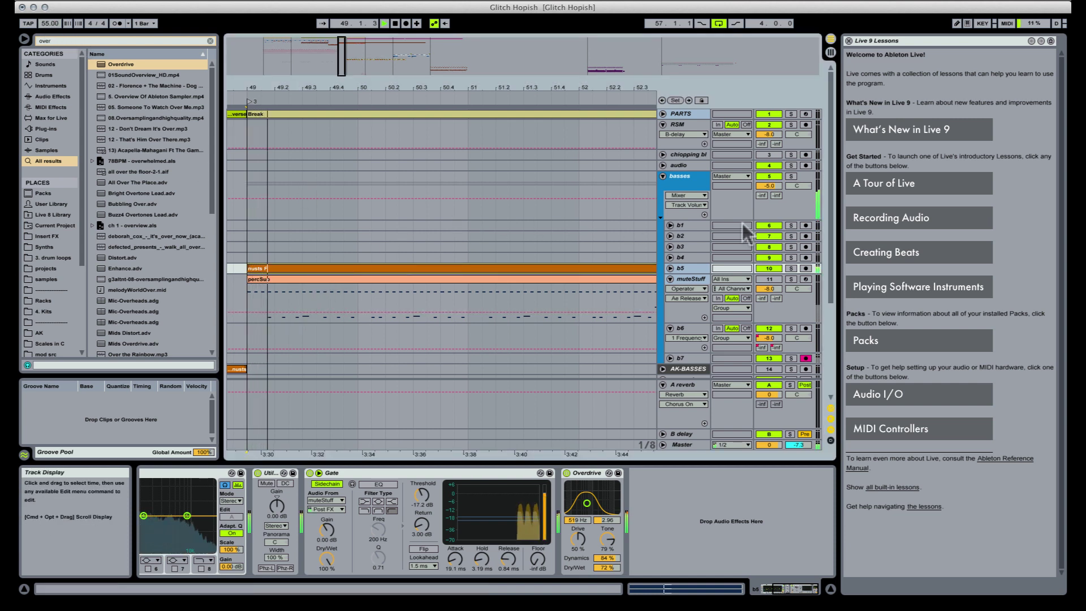
key(space)
Route the Soundflower (2ch) output to Komplete Audio 6 and replay the Break
click(726, 1)
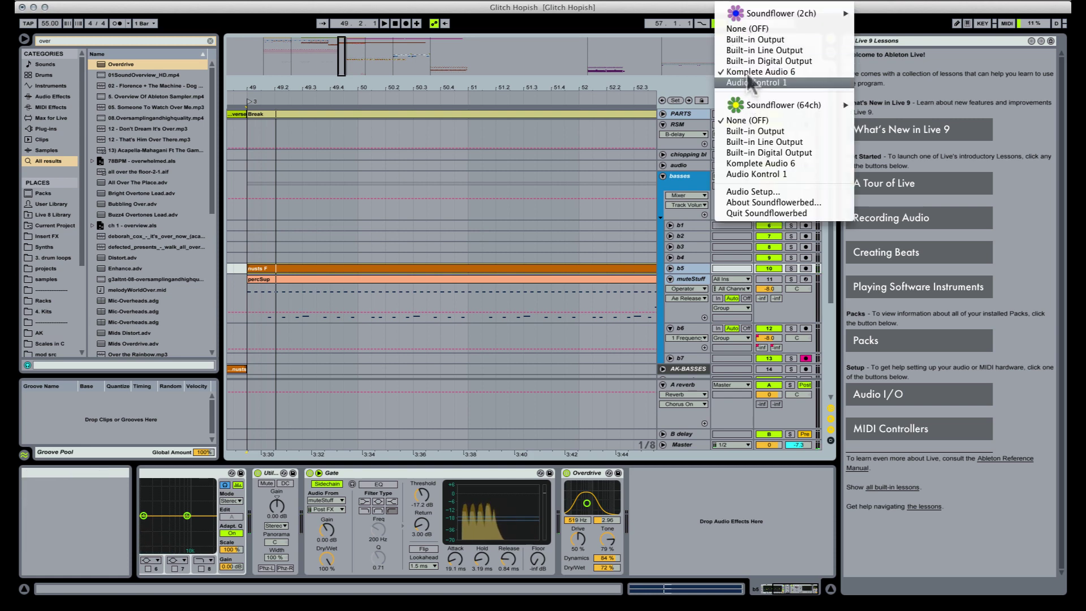
click(748, 73)
click(793, 269)
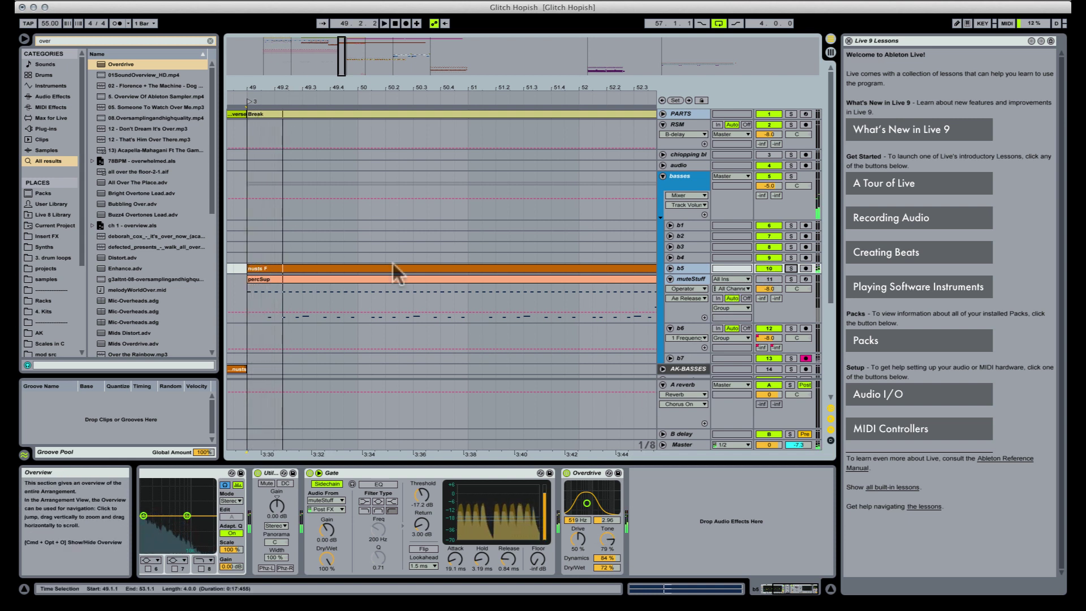
Record live automation of the b5 Overdrive's filter frequency from bar 49 to bar 57, sweeping it up and down during playback
click(417, 24)
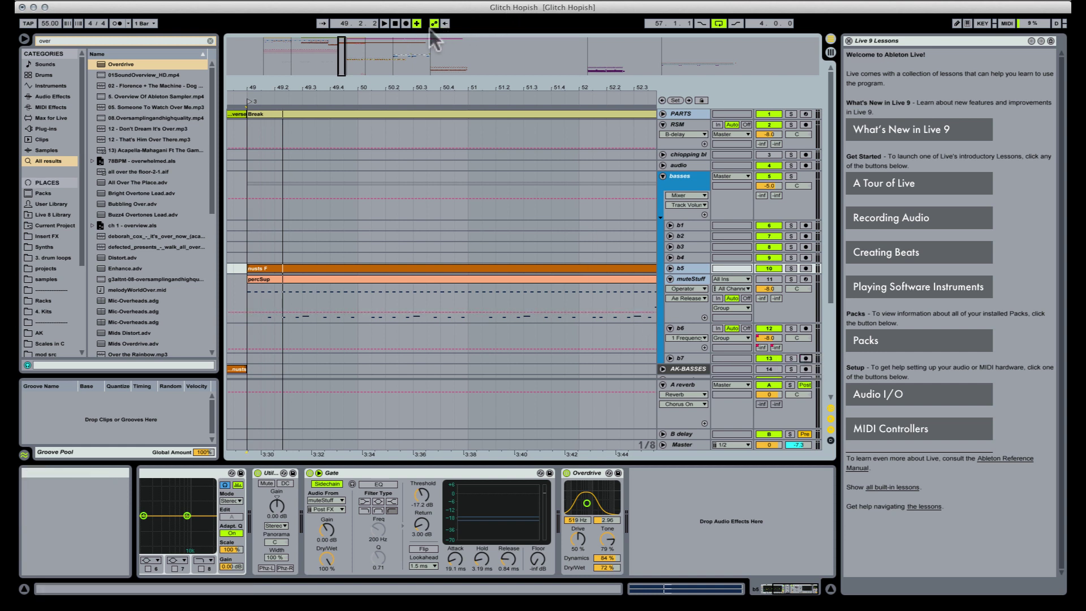
click(406, 23)
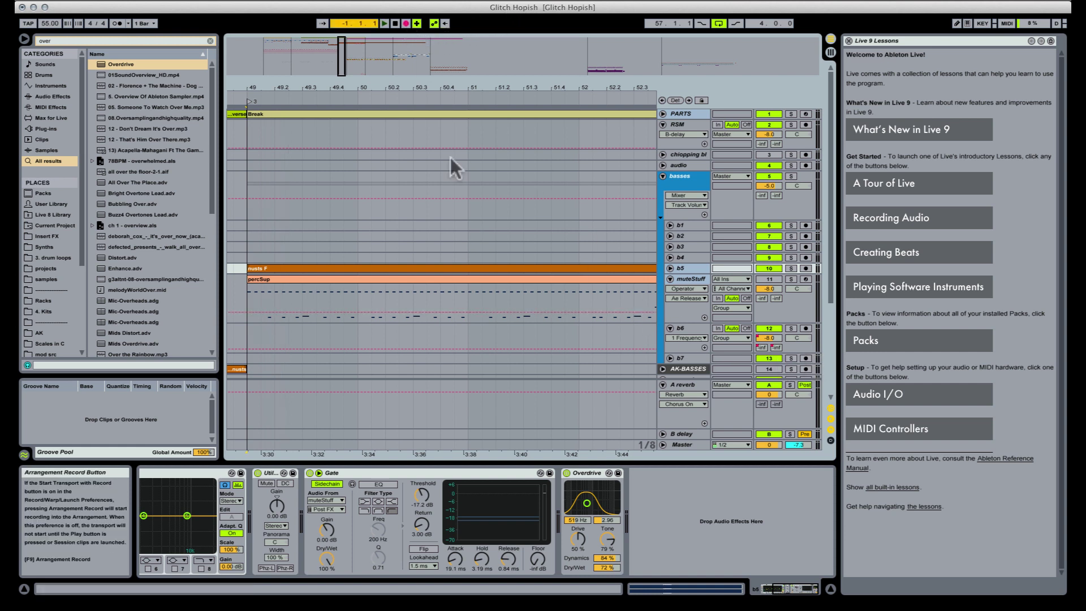
click(582, 519)
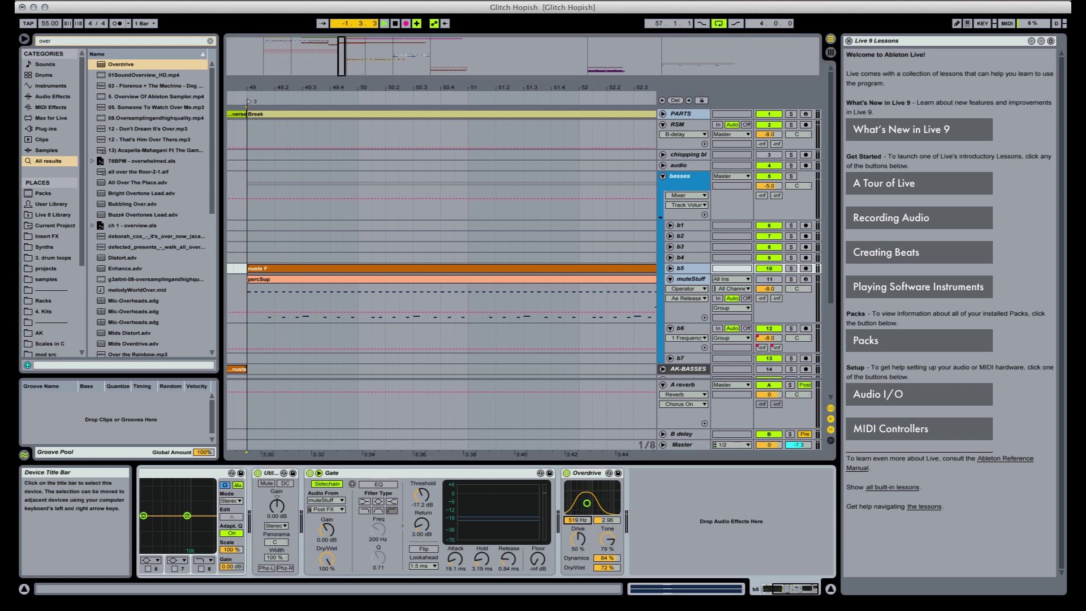
mouse_move(583, 519)
mouse_down()
mouse_move(582, 532)
mouse_move(582, 487)
mouse_move(582, 520)
mouse_move(582, 504)
mouse_up()
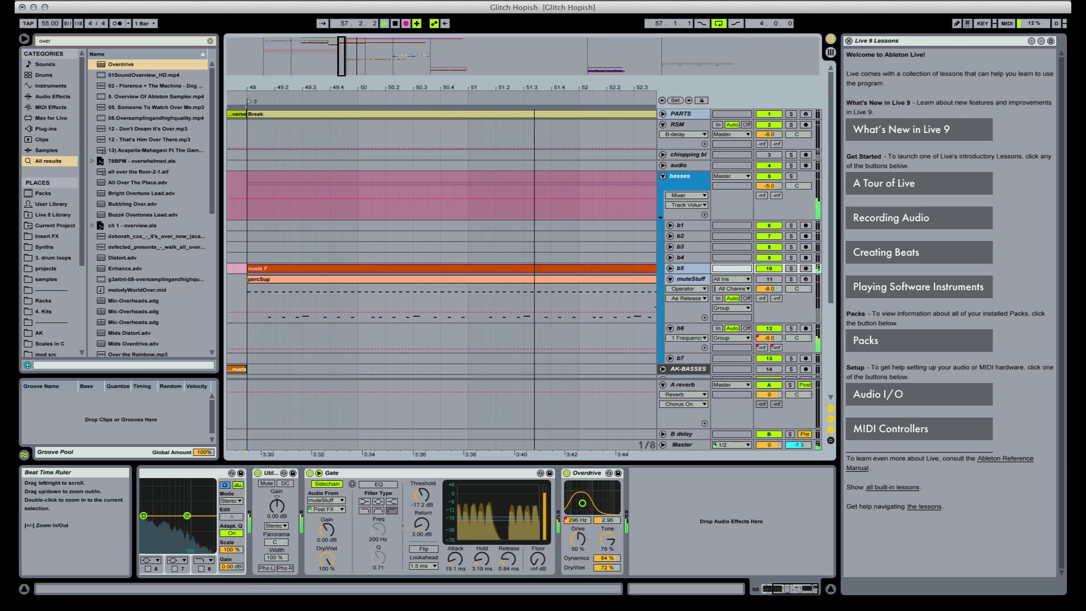
drag(498, 89, 493, 93)
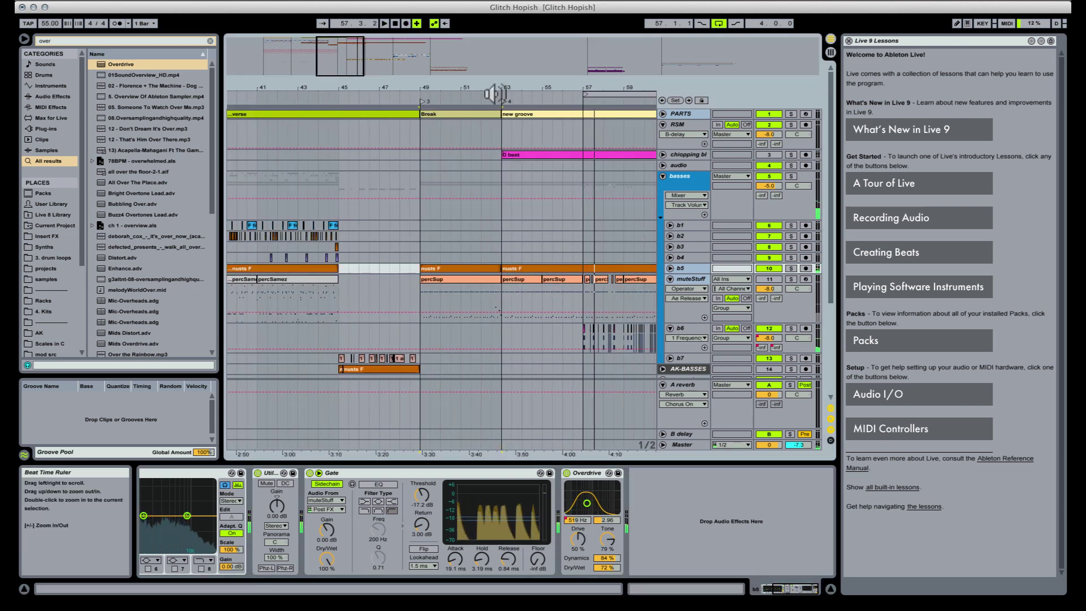
Unfold the b5 track, restore the tempo to 110 BPM and replay the recorded automation from the Break
click(670, 269)
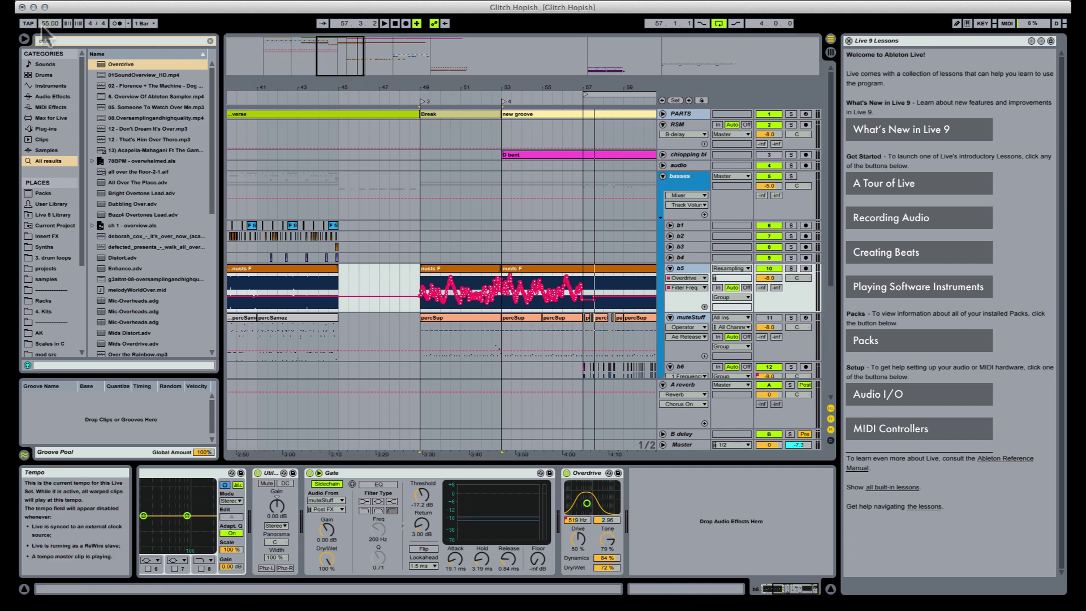
click(461, 269)
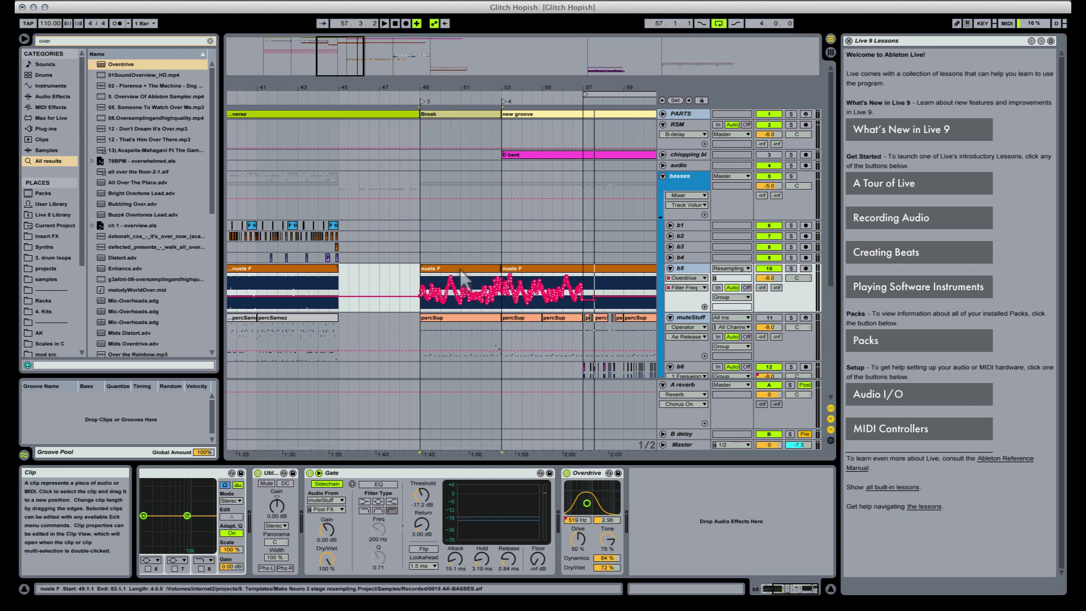
key(space)
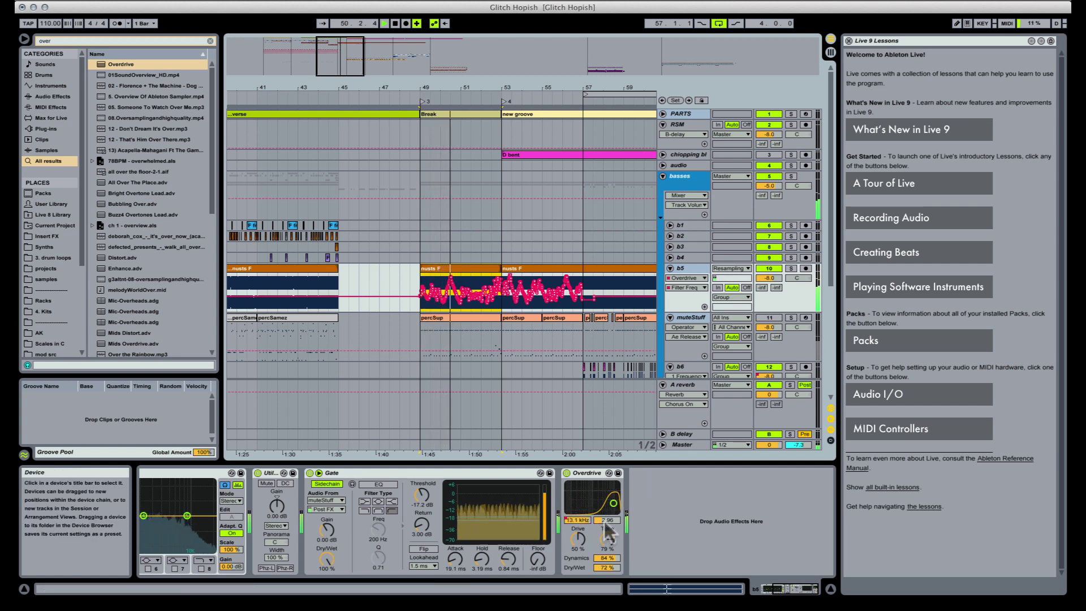
Raise the b5 Overdrive's bandwidth to 3.98, add a Filter Width breakpoint at bar 49 and audition the Break
drag(607, 520, 606, 473)
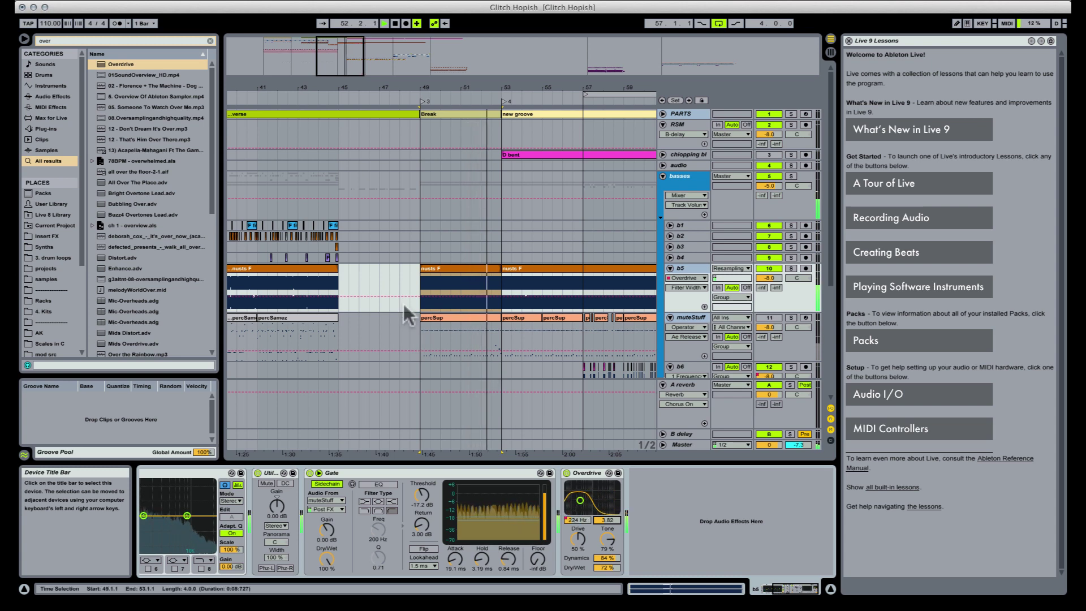
click(419, 296)
click(418, 297)
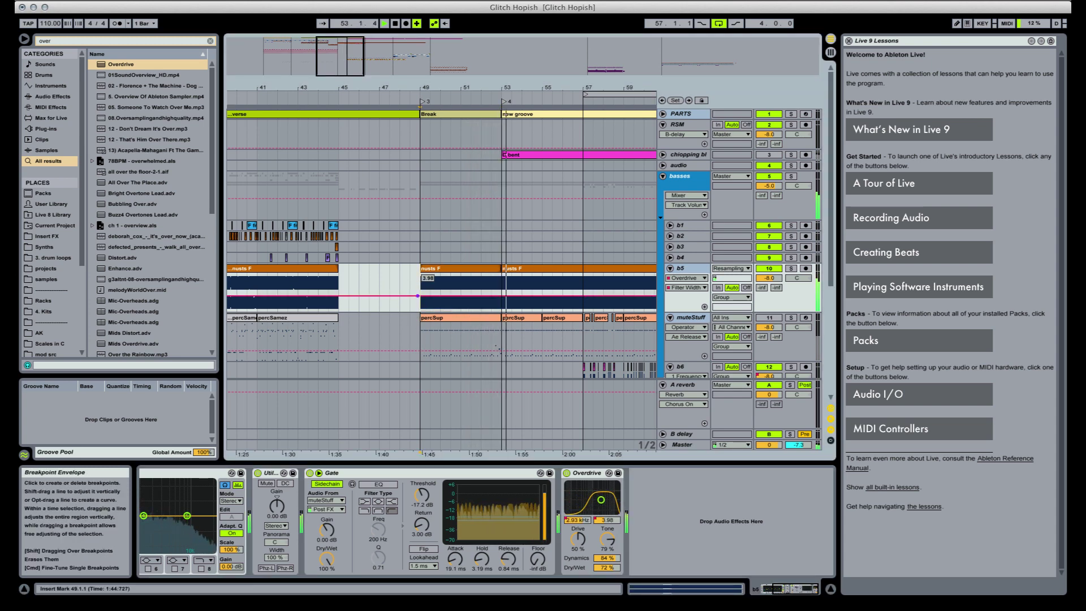
key(space)
key(space)
key(space)
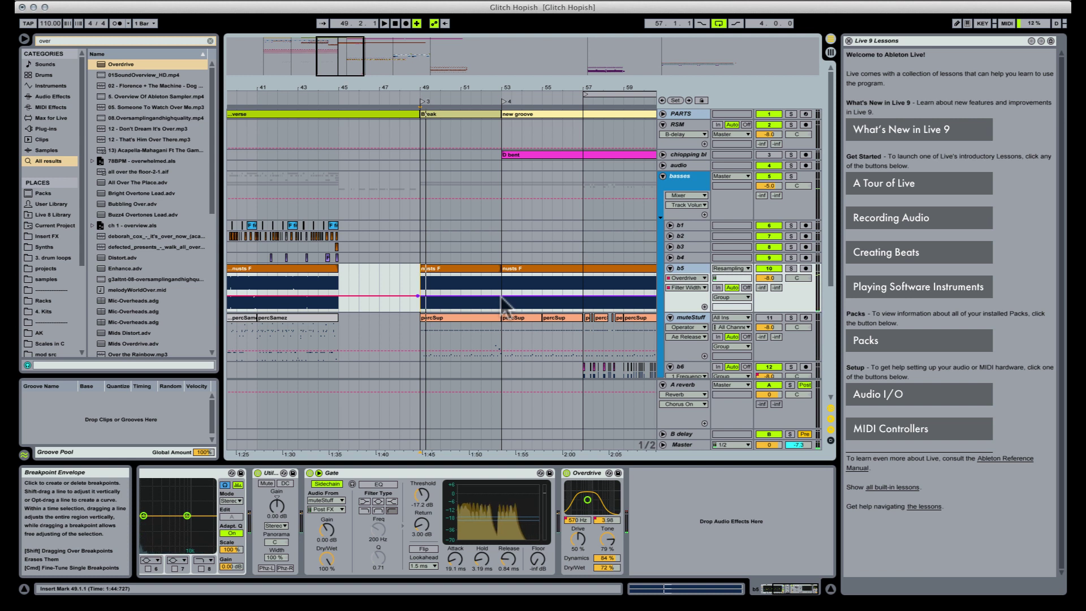
Draw a Filter Width automation peak at bar 53, ramping up from about 52.3, and audition the transition
click(491, 283)
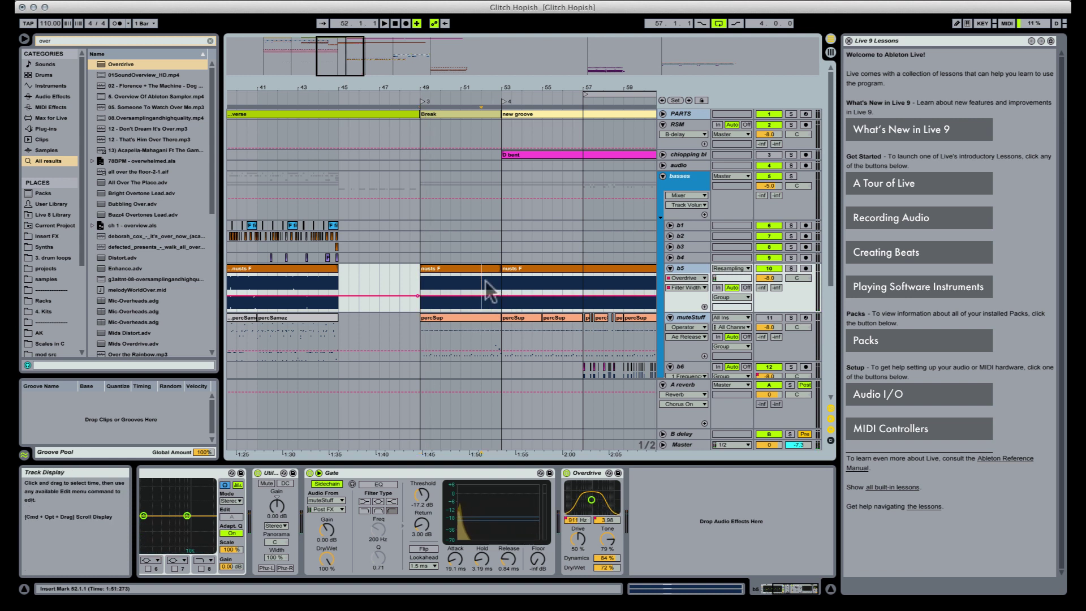
key(space)
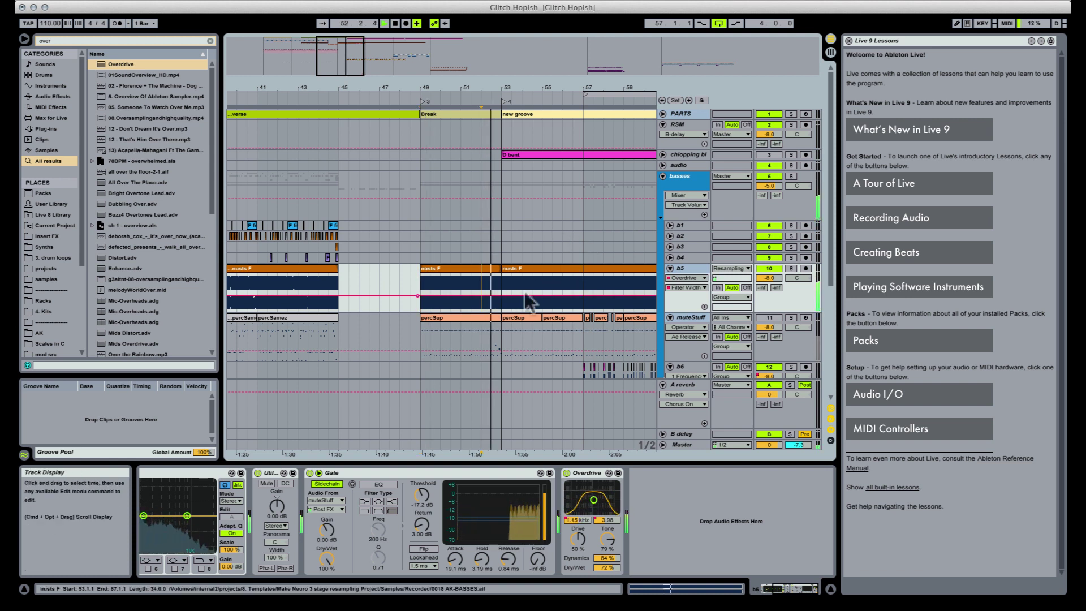
key(space)
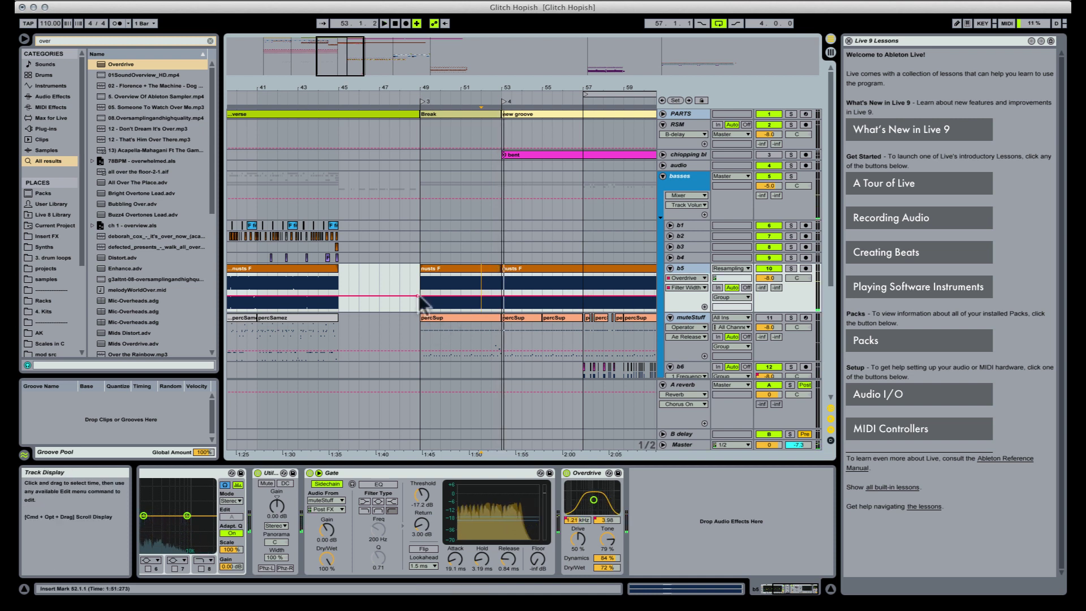
click(502, 298)
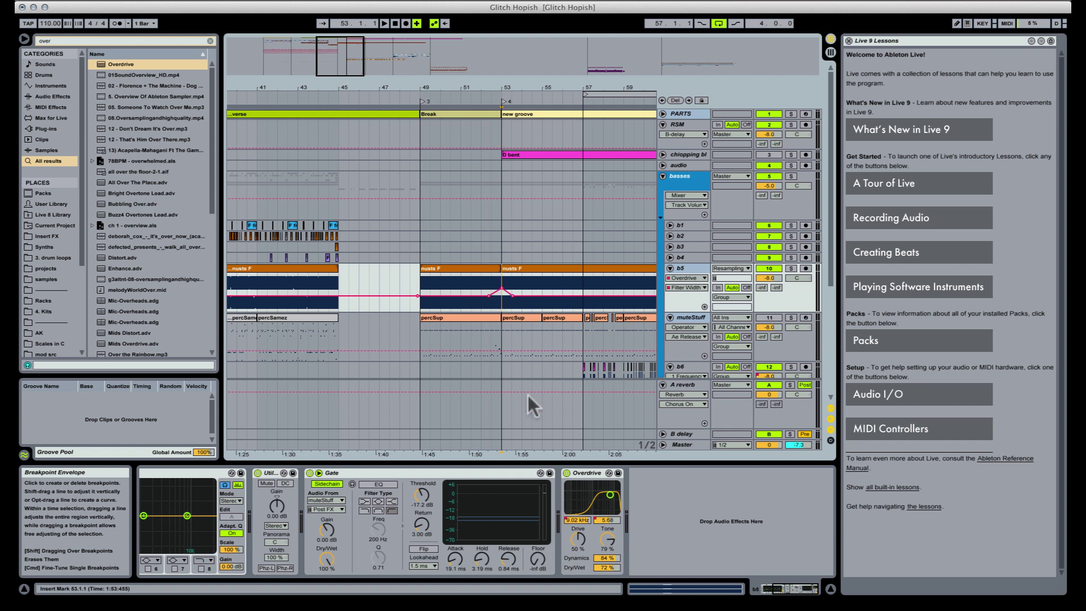
click(490, 278)
click(491, 290)
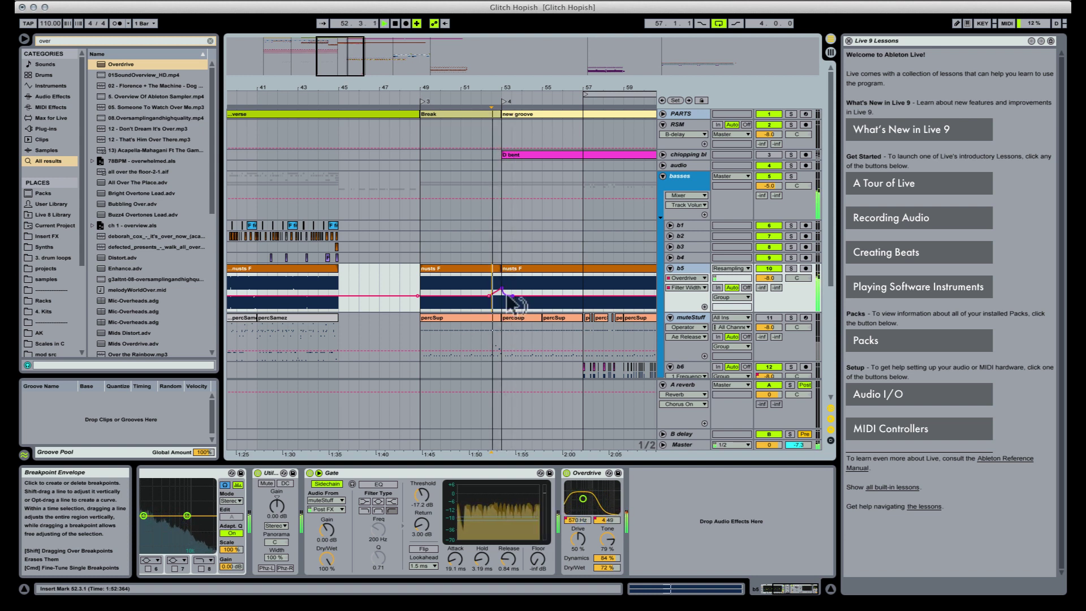
Shape b5's Filter Width automation across the Break into a gentle dip, rise and dip, and replay it
click(444, 296)
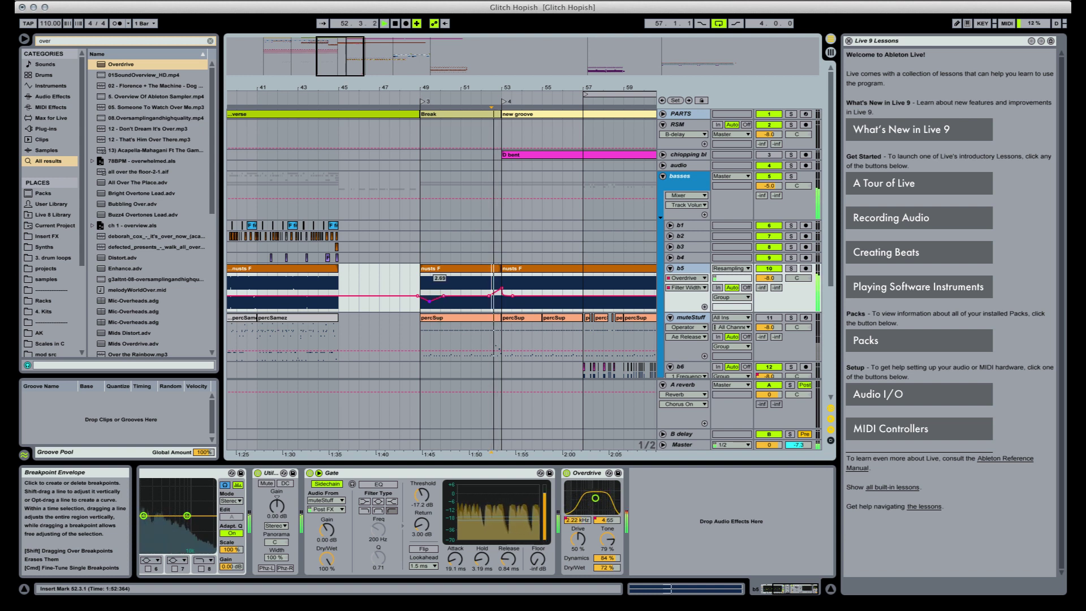
click(433, 303)
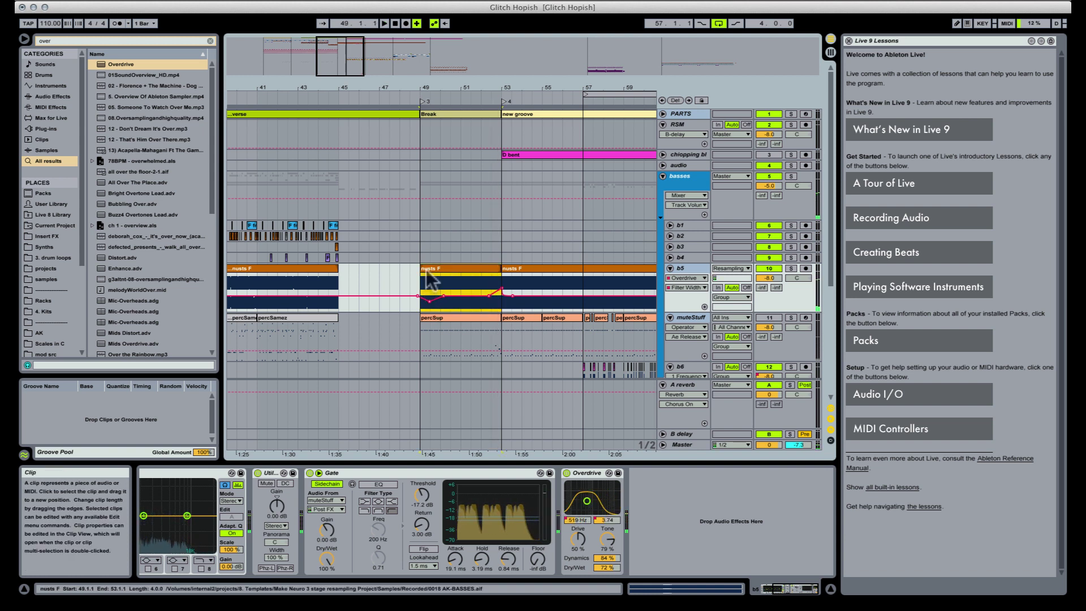
click(430, 301)
drag(460, 295, 478, 303)
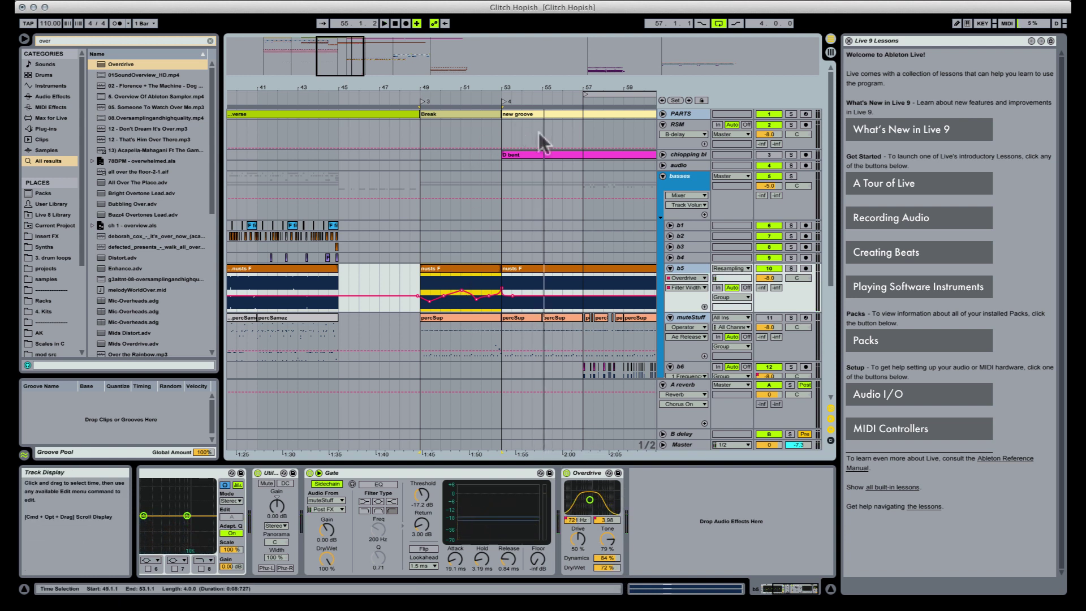
key(space)
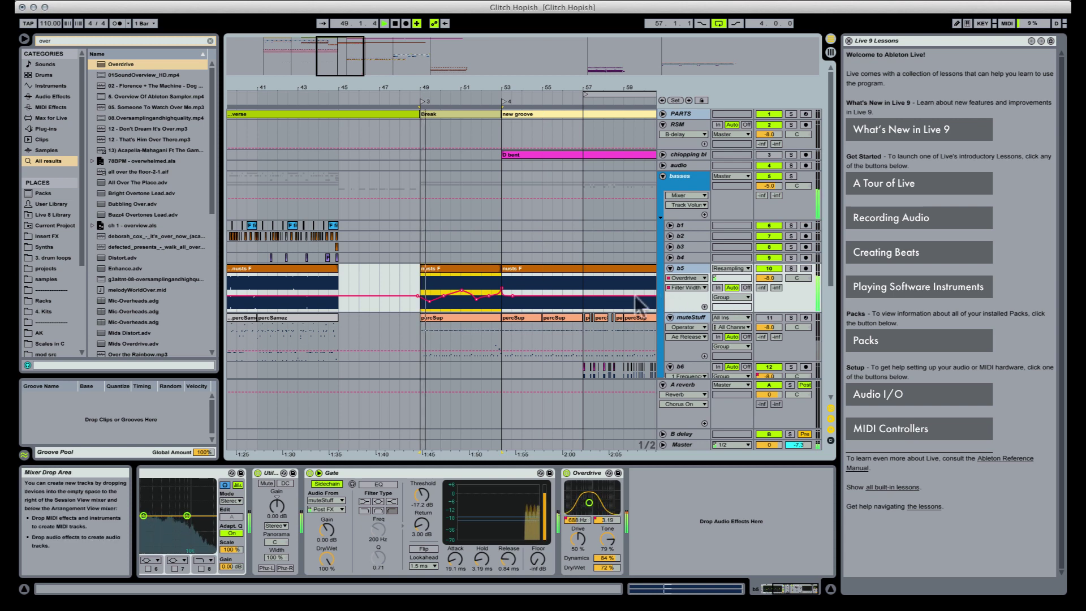
Show the b5 Overdrive's Filter Freq and Filter Width automation in separate lanes
scroll(636, 297, down, 3)
click(577, 520)
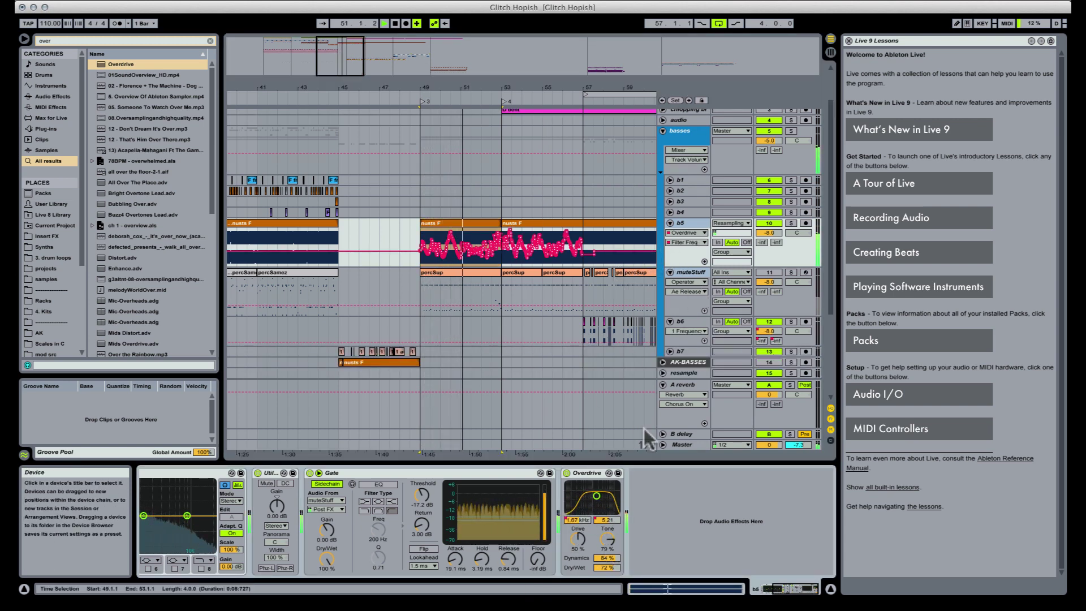
click(705, 262)
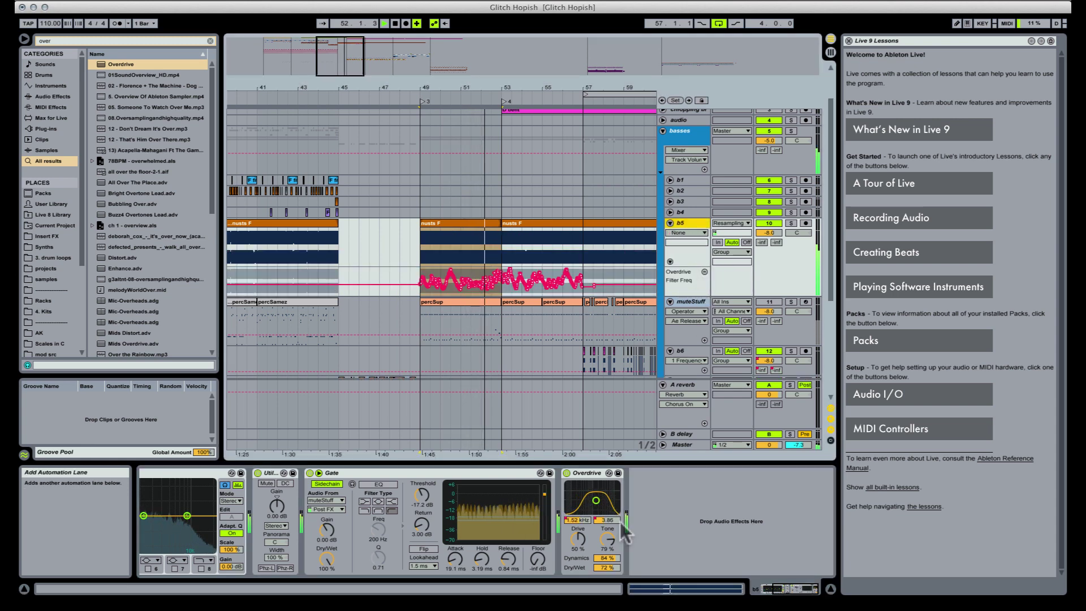
click(704, 262)
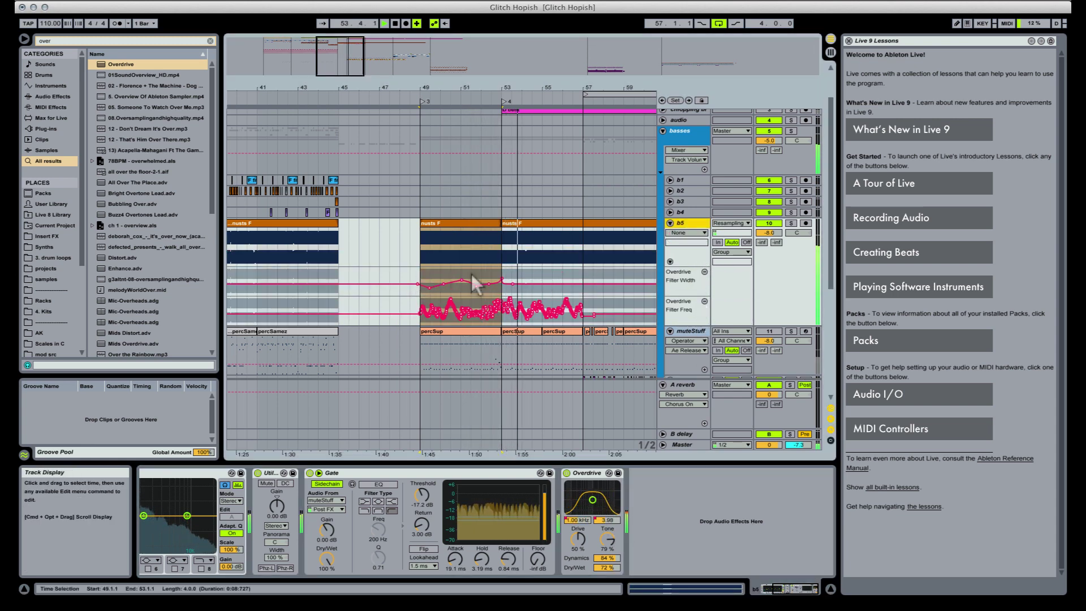
Try to copy the Break's Filter Width curve to bars 54 to 58 in the new groove
click(526, 282)
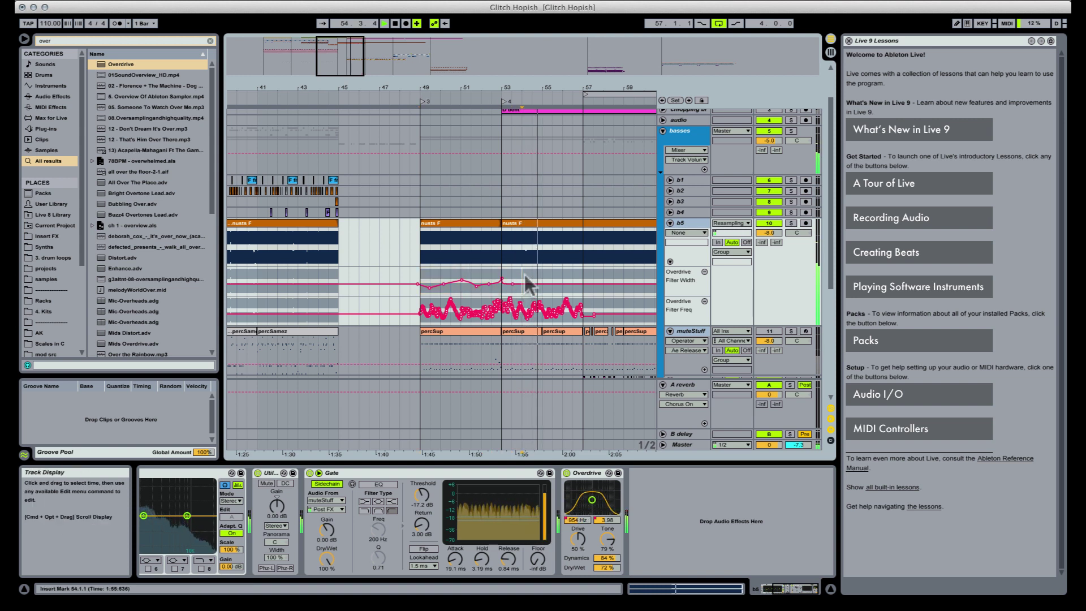
drag(526, 282, 603, 283)
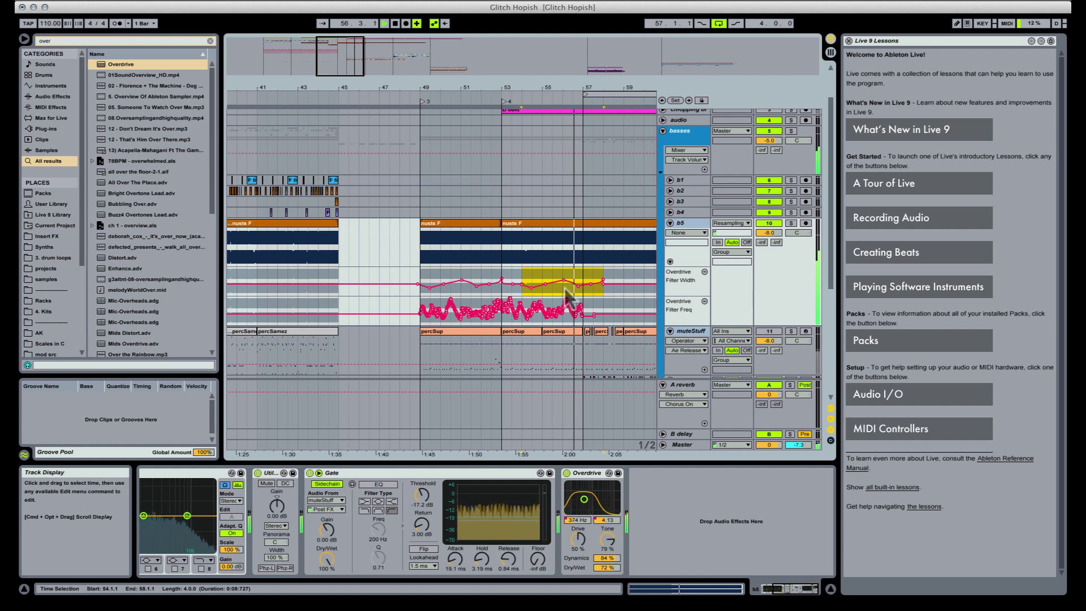
click(568, 289)
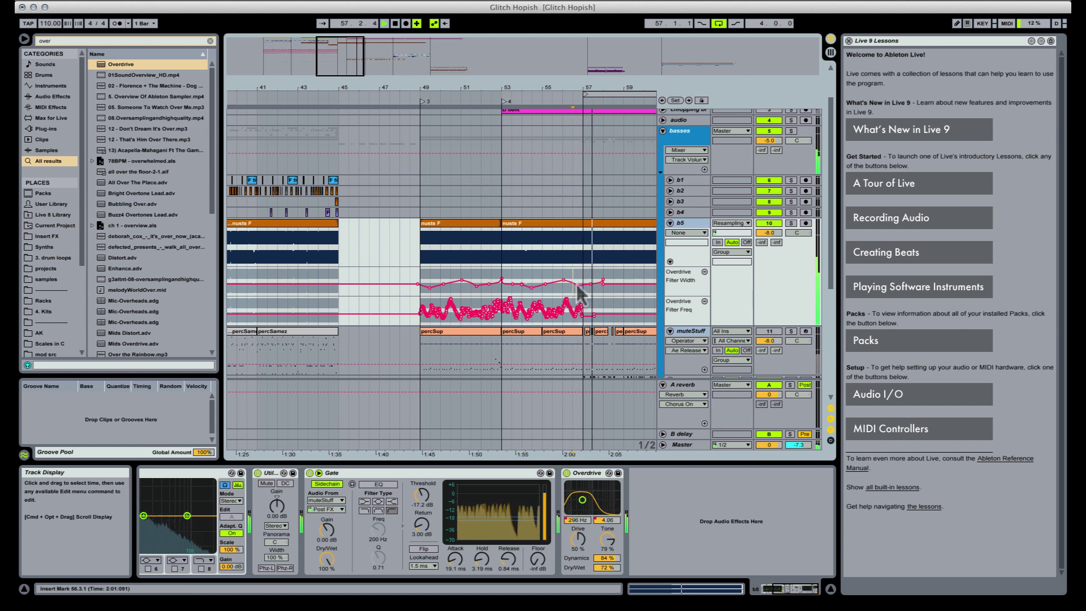
key(space)
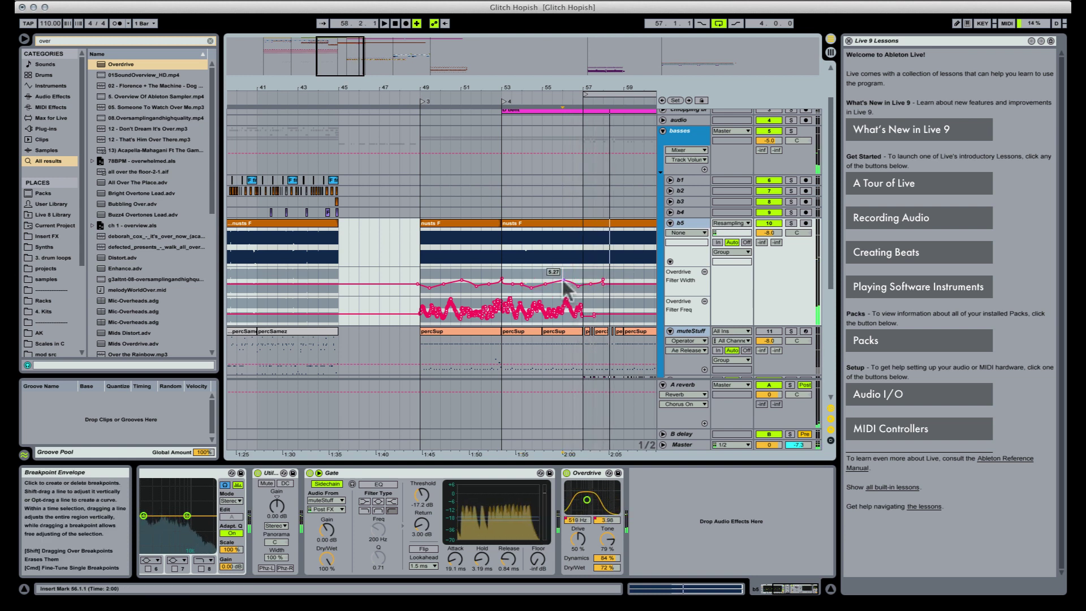
Duplicate the one-bar Filter Width peak from bar 53 three times up to bar 57 and audition the new groove
drag(501, 272, 517, 271)
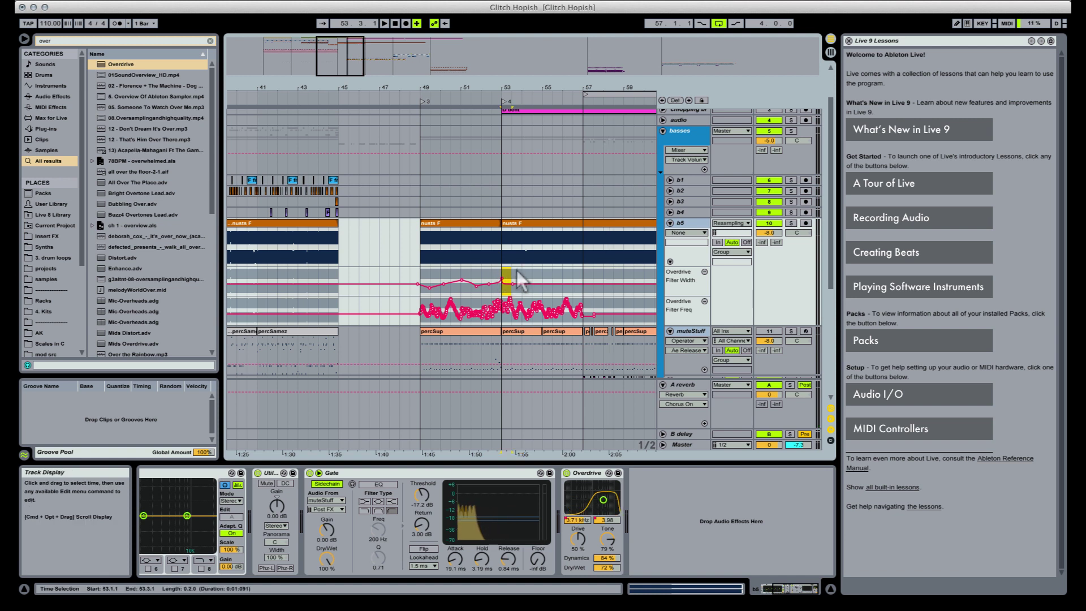
key(super+d)
key(super+d)
key(super+d)
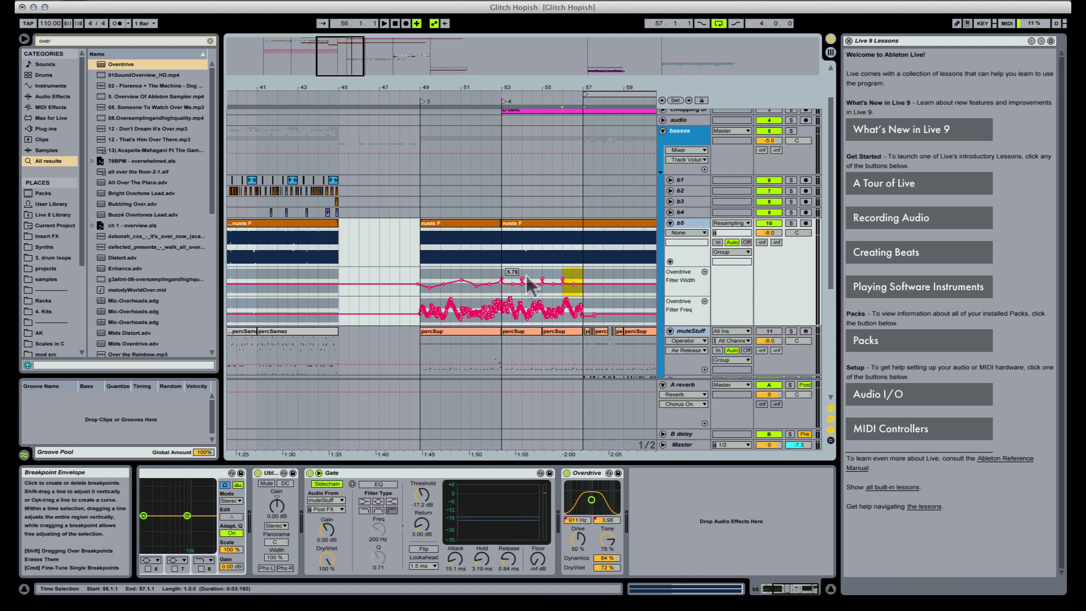
click(528, 290)
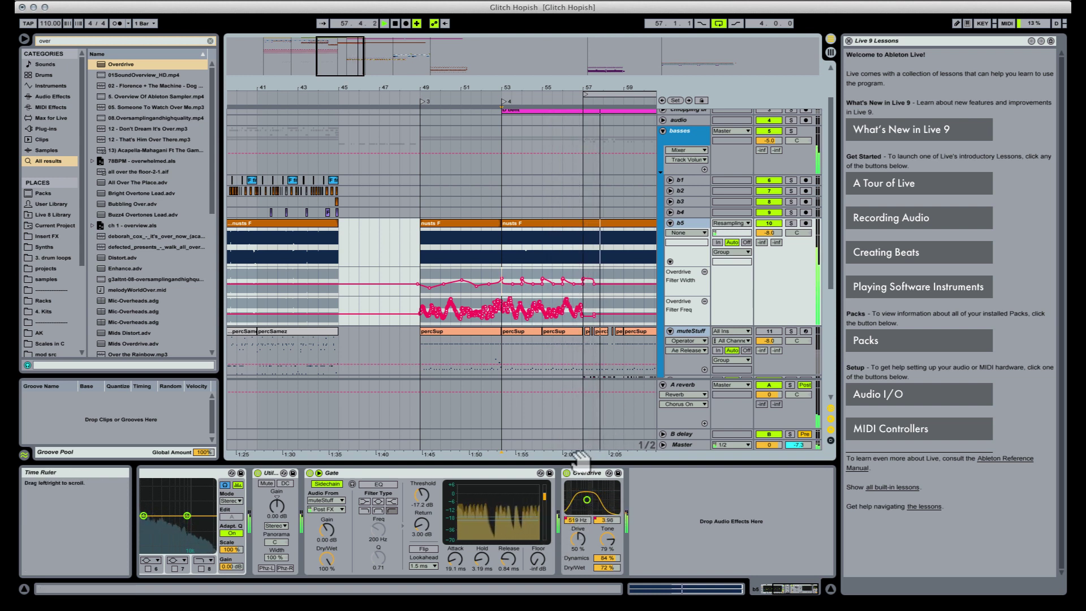
Stop playback and turn off the b5 Overdrive
key(space)
click(567, 473)
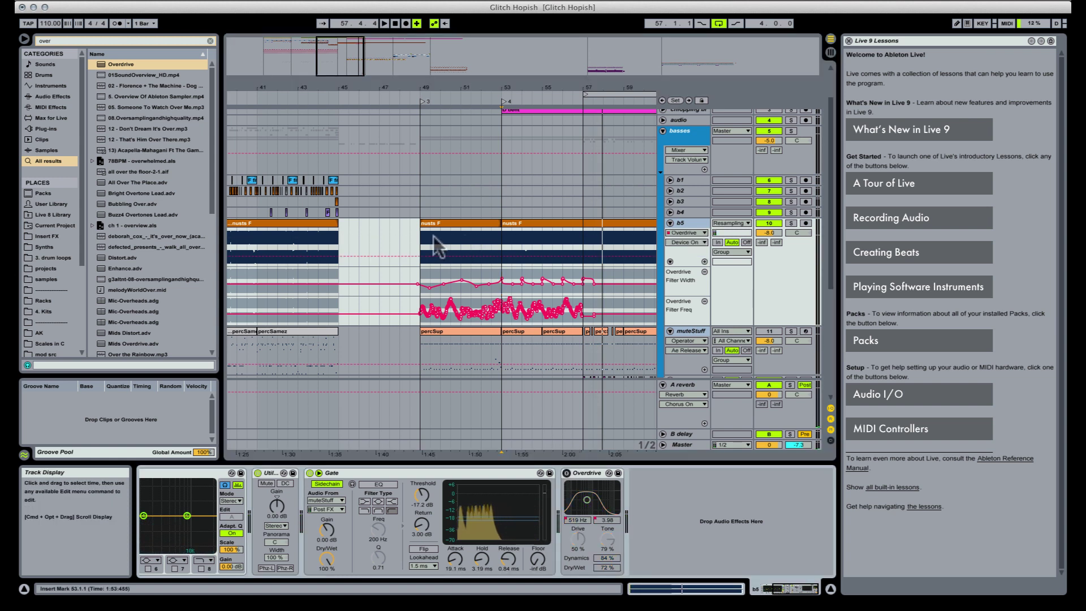
Draw automation that keeps the b5 Overdrive on from bar 49 to bar 57 and off elsewhere
key(b)
drag(425, 230, 537, 228)
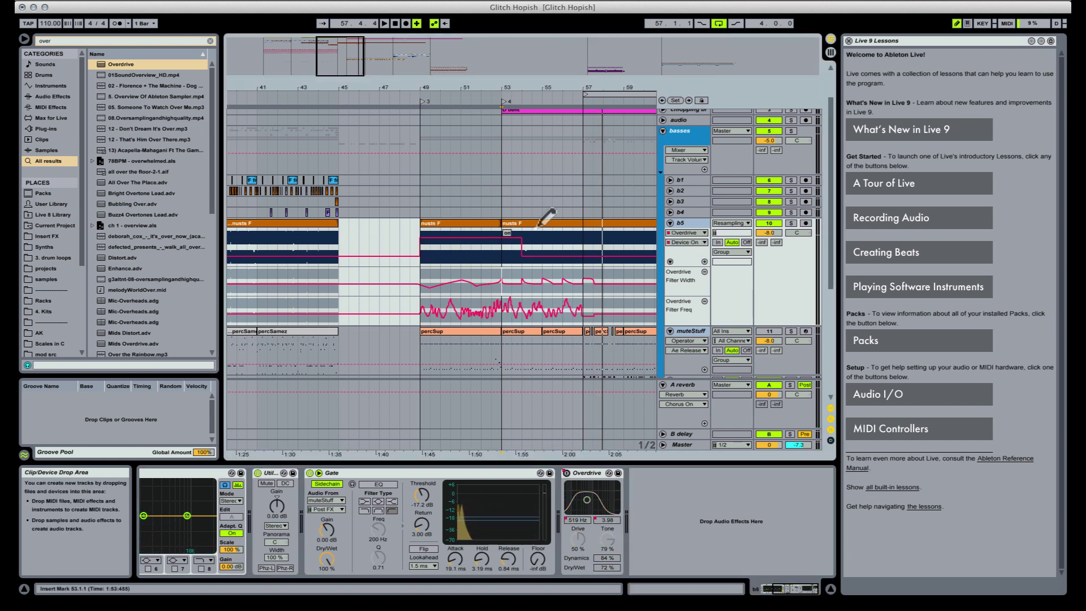
key(space)
click(579, 237)
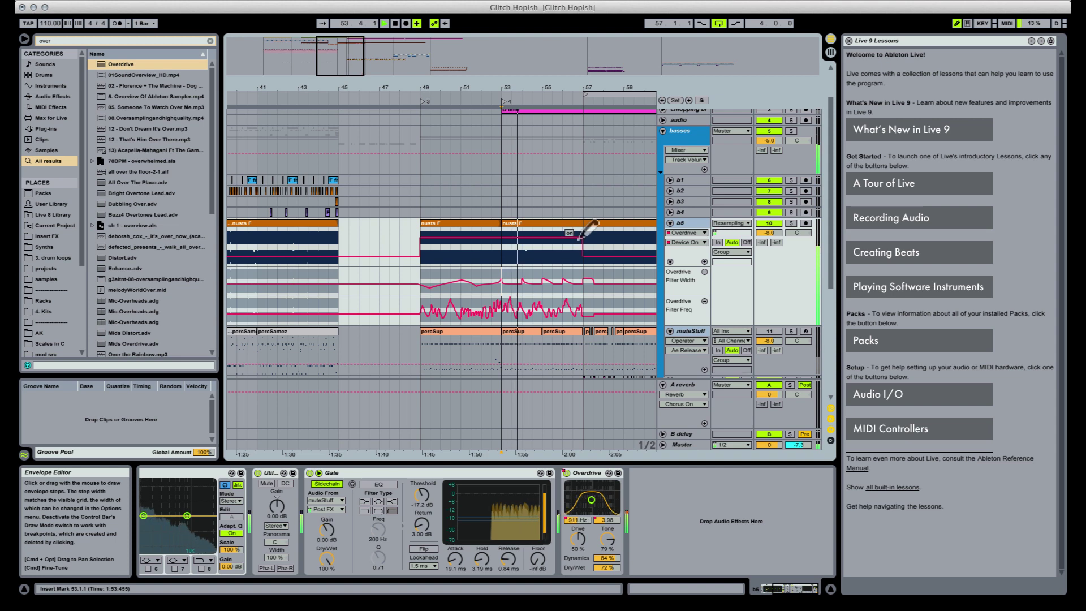
key(b)
Audition the b5 bass from bar 33, and from the start of the Break at bar 49
click(290, 225)
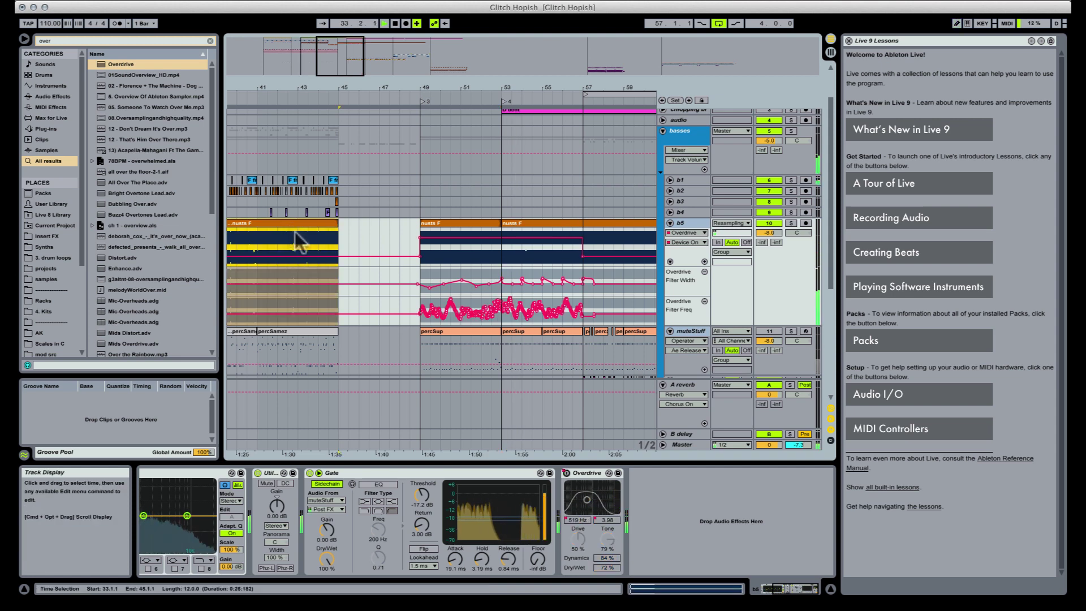
drag(342, 88, 404, 75)
key(space)
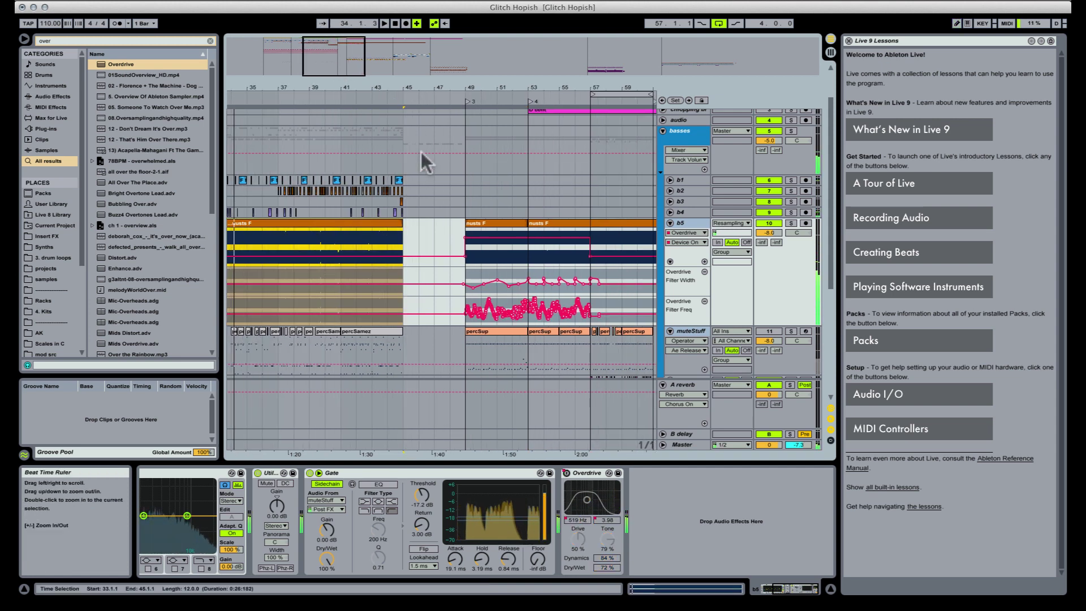
click(498, 229)
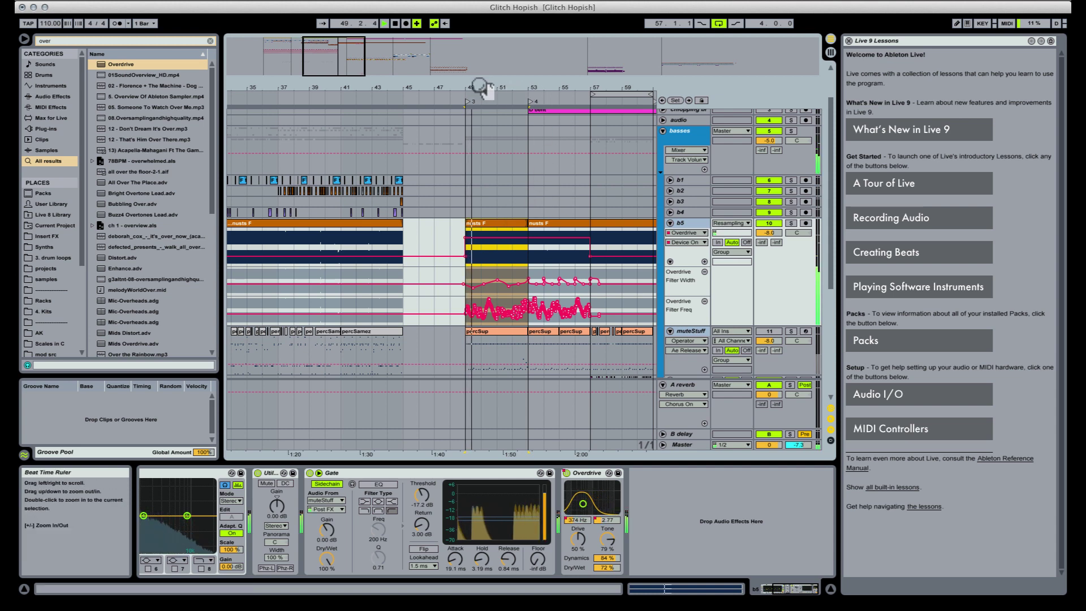
drag(496, 89, 484, 117)
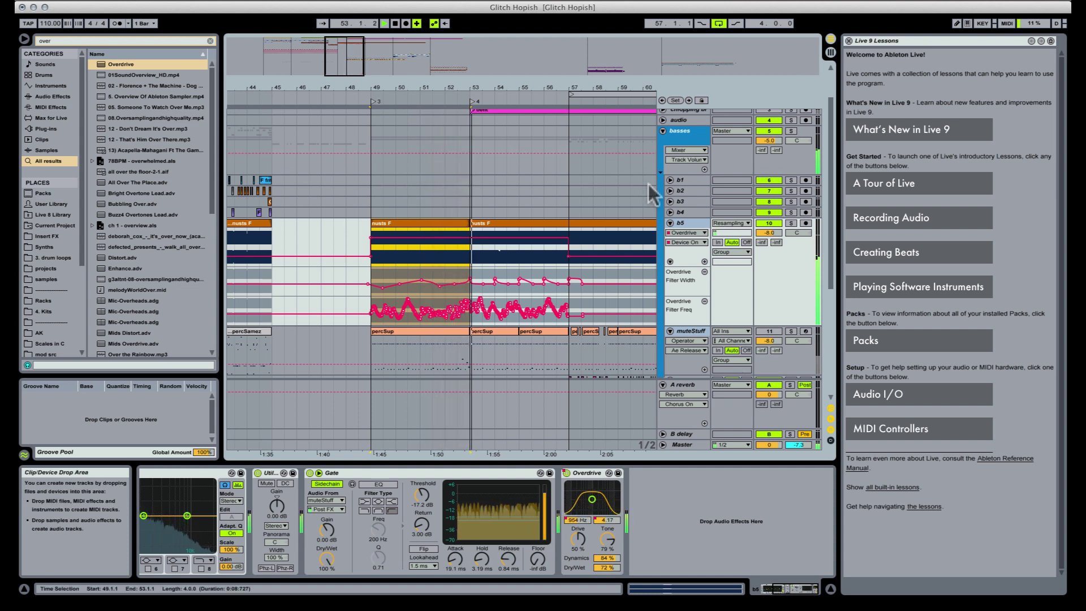
Clear the browser search, stop playback and save the Live set
key(super+f)
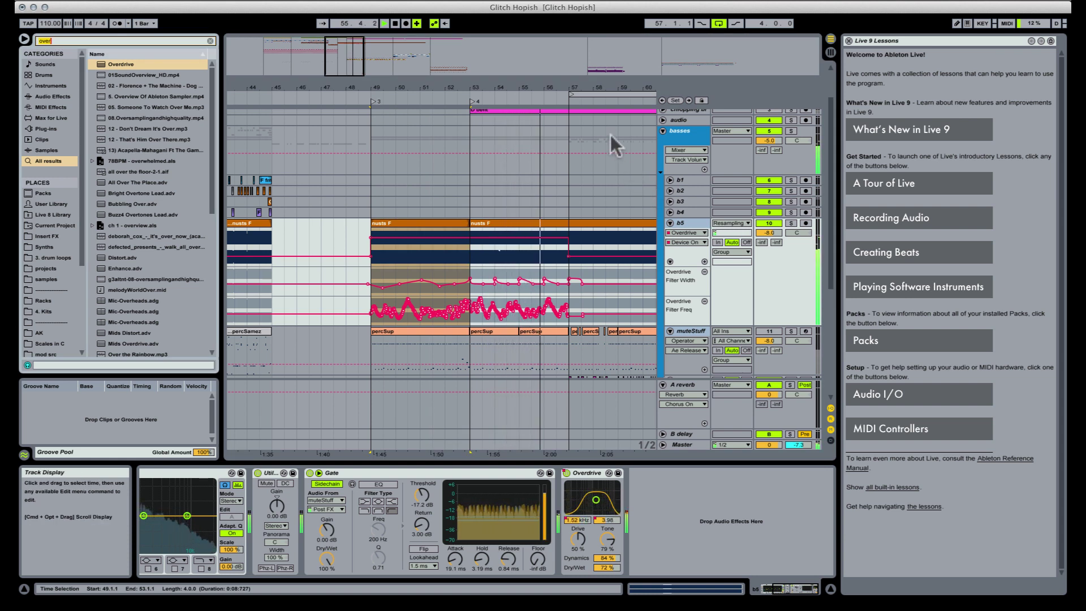
key(BackSpace)
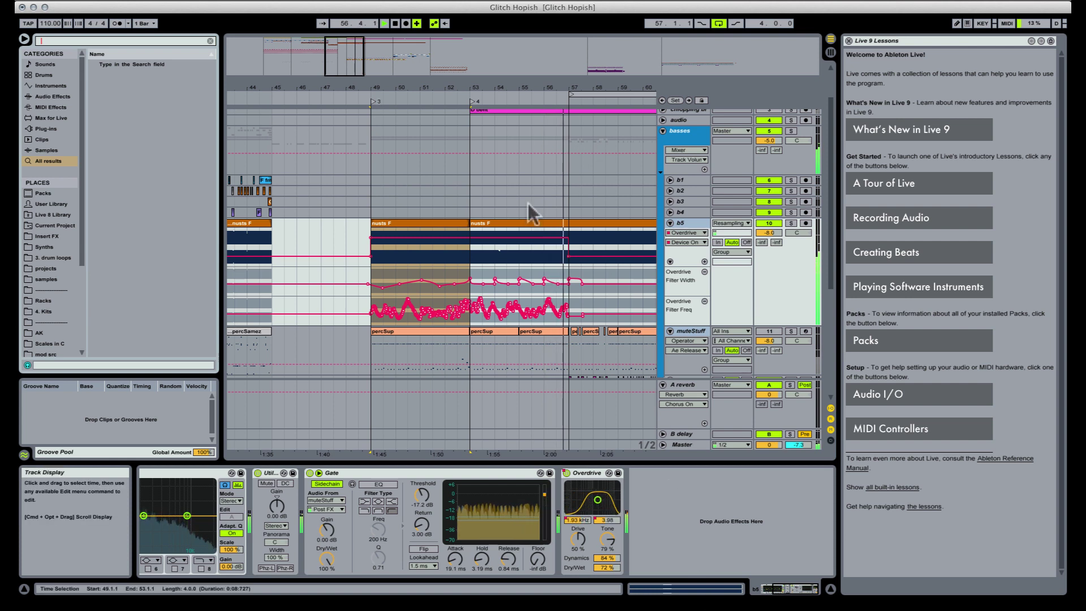
click(405, 225)
key(space)
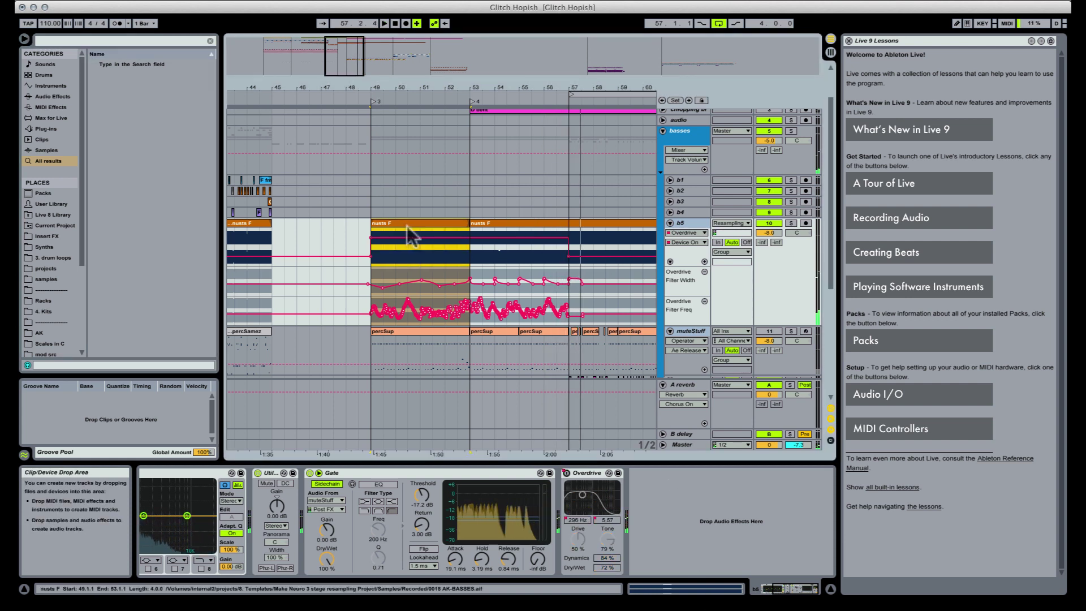
click(683, 510)
key(ctrl+s)
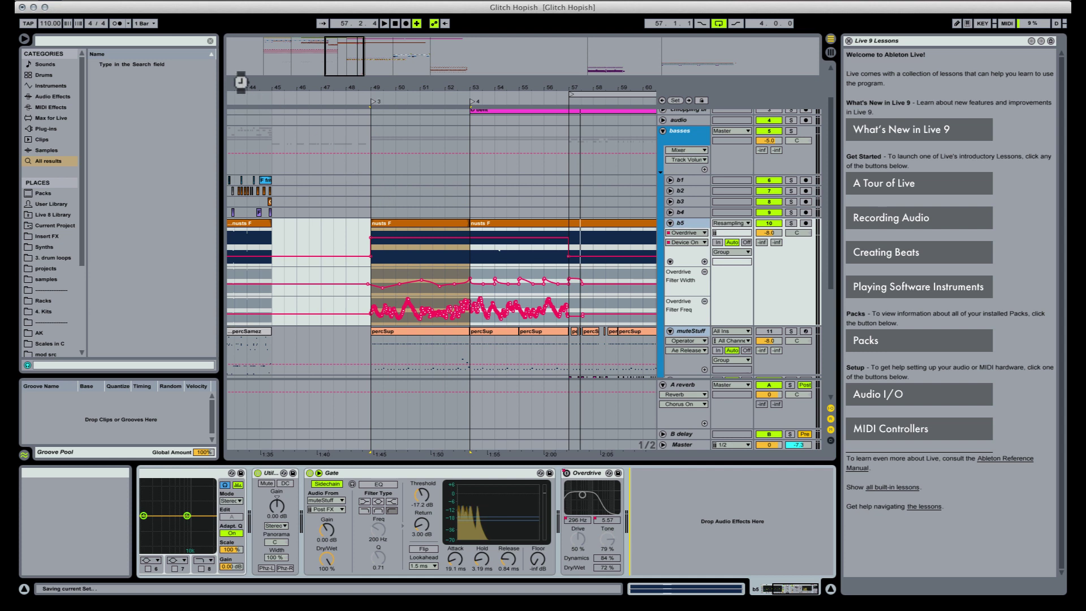
Search the browser for "make wider" and add the make wider.adg rack after the Overdrive on b5
key(super+f)
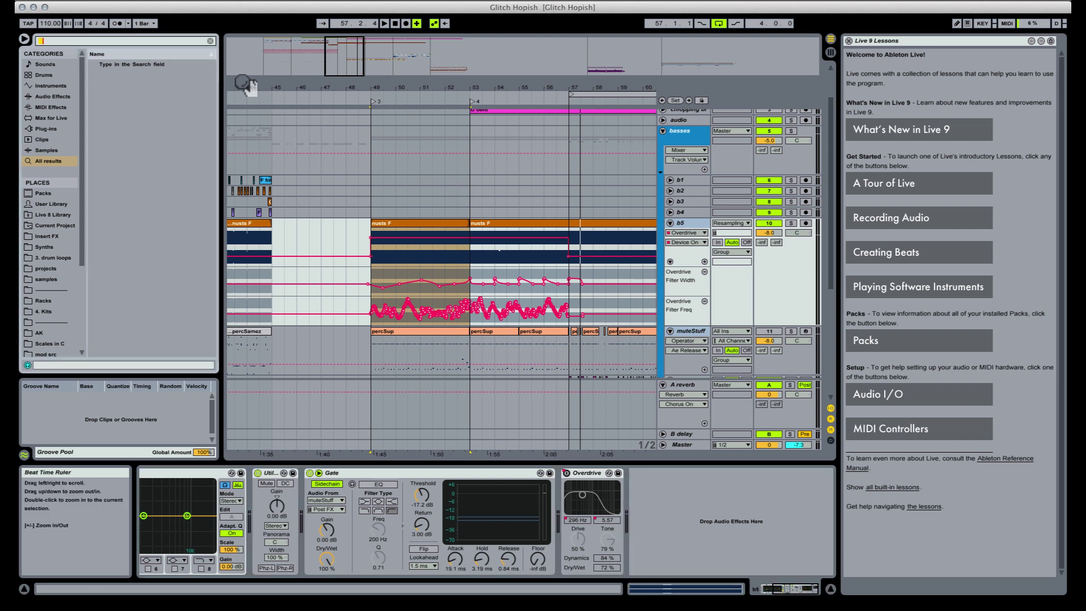
text(make wider)
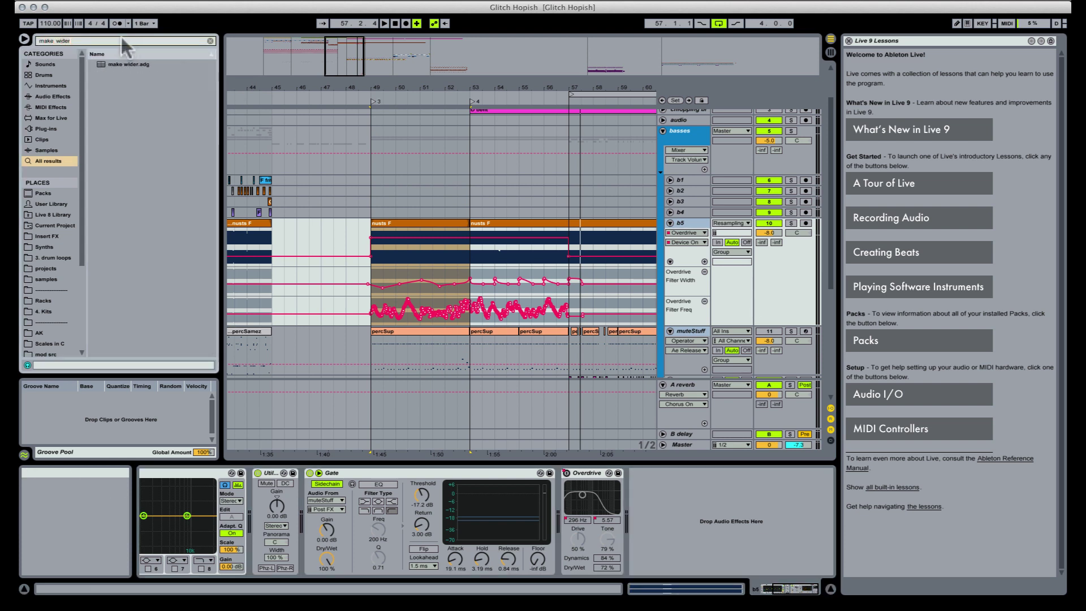
click(147, 64)
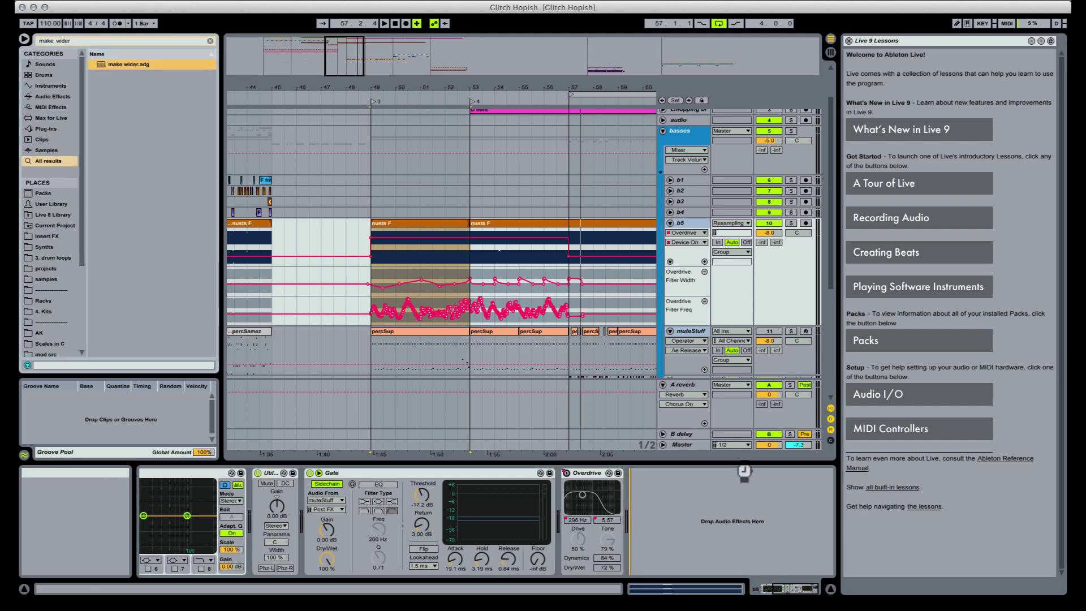
drag(705, 566, 667, 557)
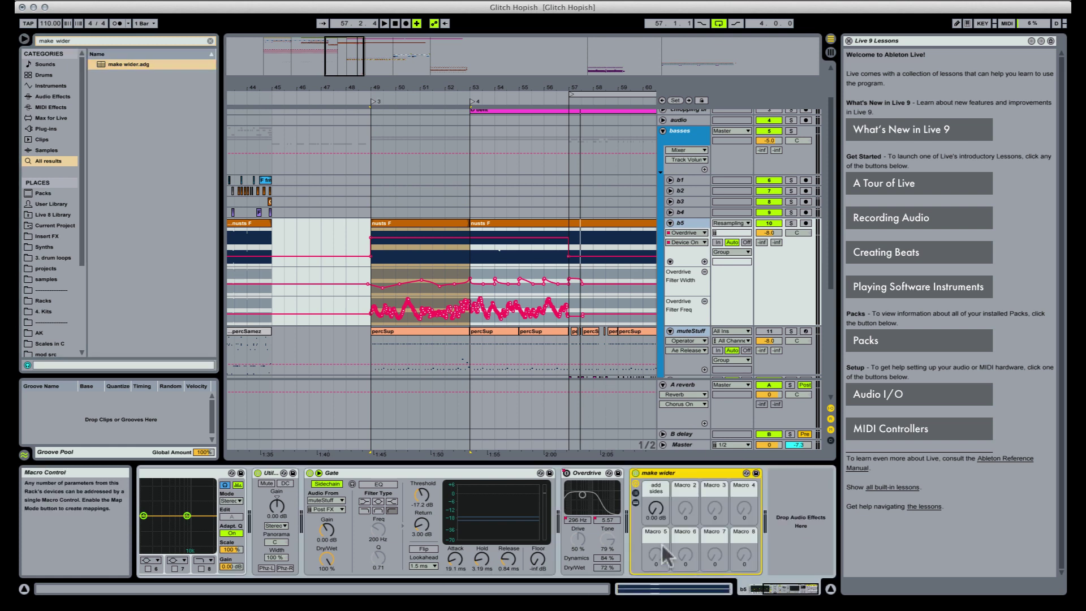
Show the make wider rack's chains and examine the Utility settings of the mid and side chains
click(635, 493)
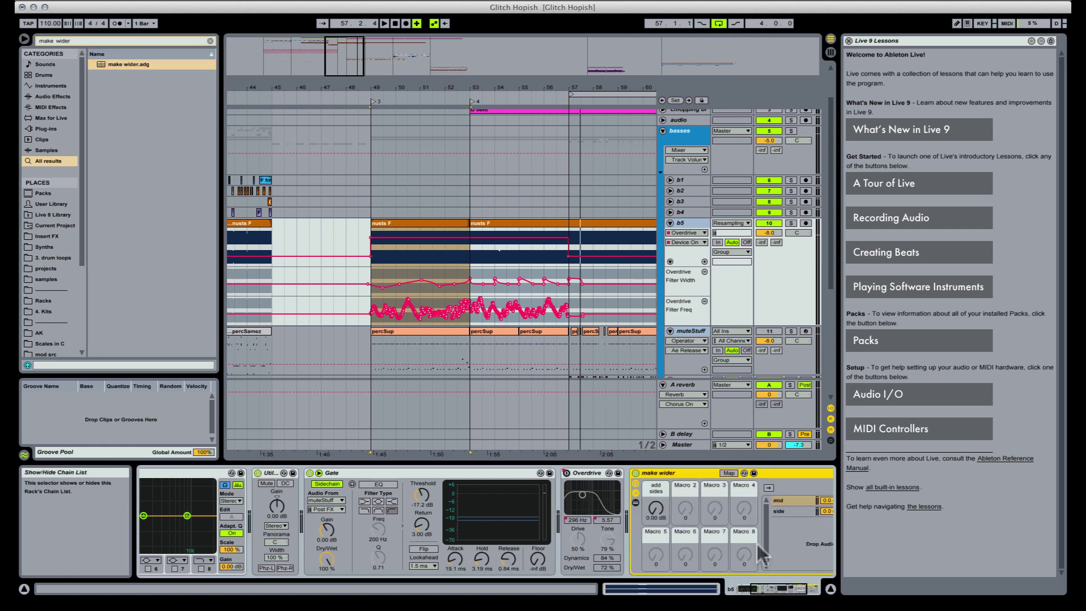
drag(791, 589, 818, 589)
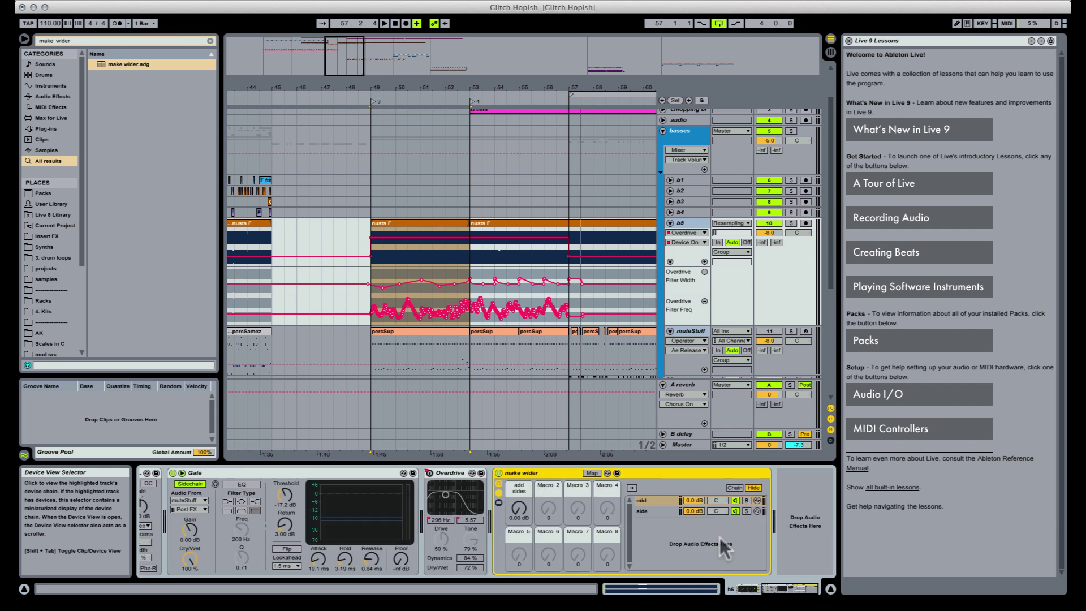
click(659, 501)
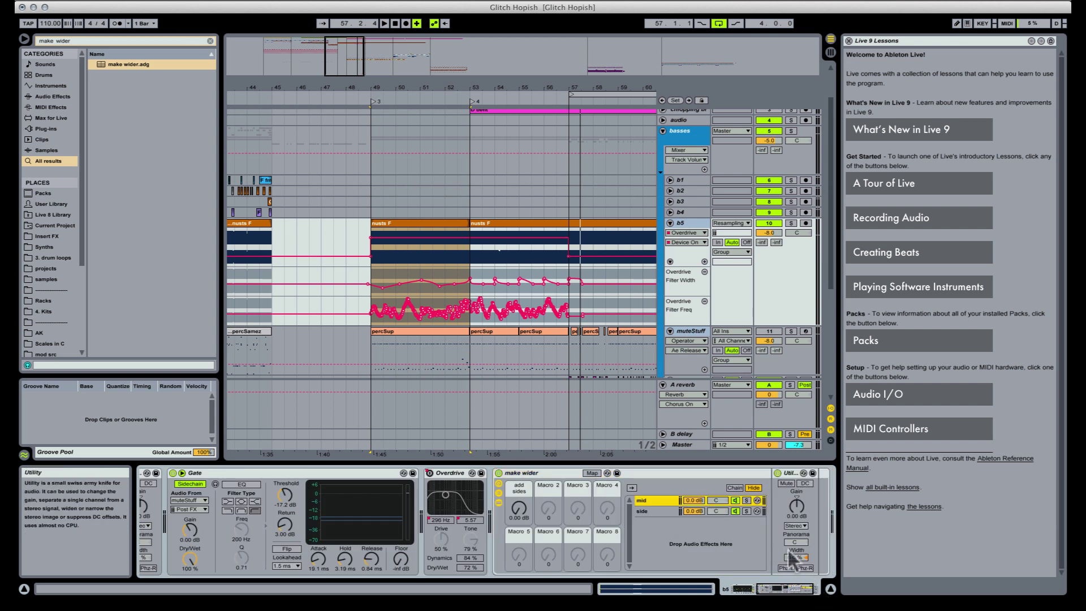
click(664, 512)
double_click(657, 512)
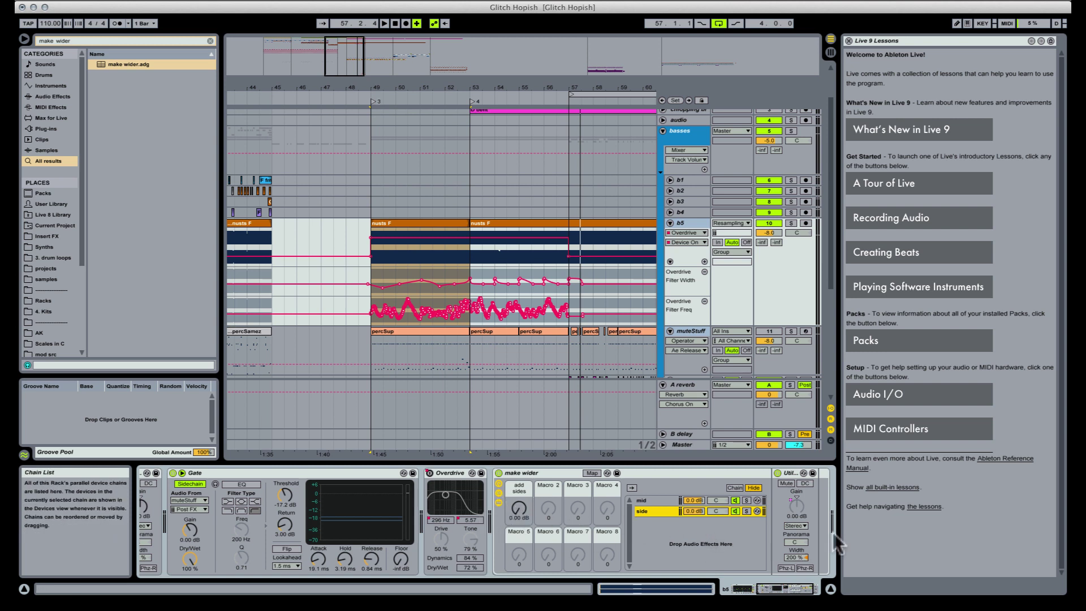
Set the make wider rack's add sides amount to 3.15 dB while auditioning the Break from bar 49
drag(519, 507, 519, 486)
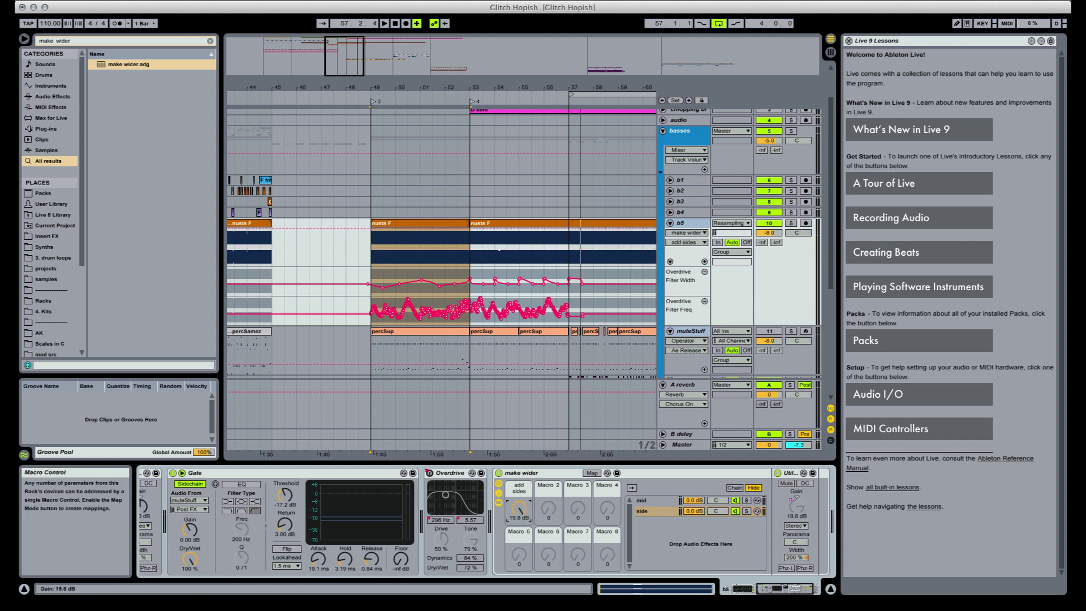
click(408, 215)
click(406, 222)
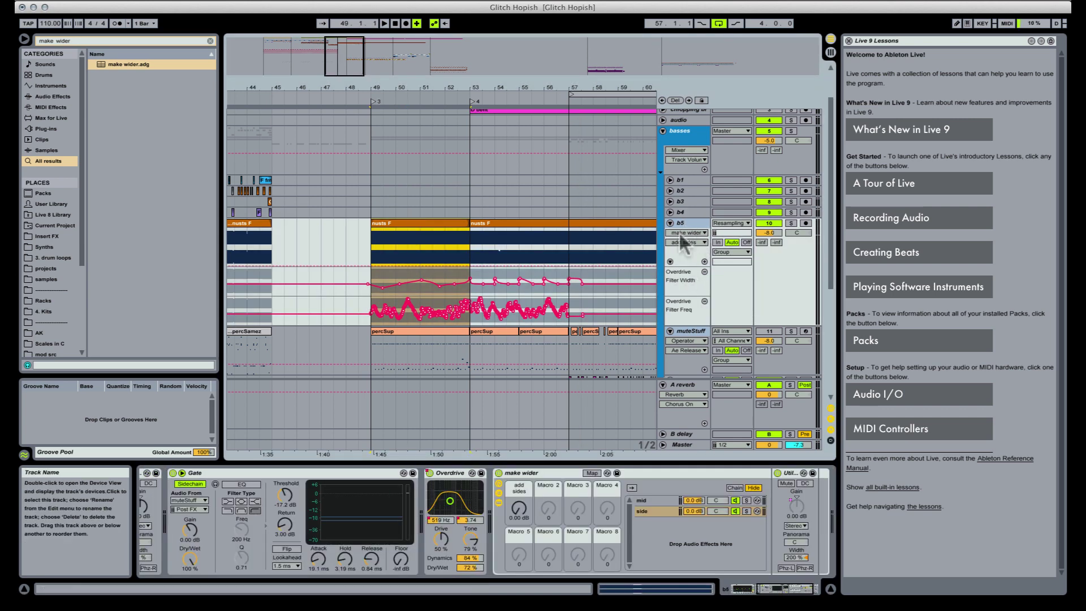
key(space)
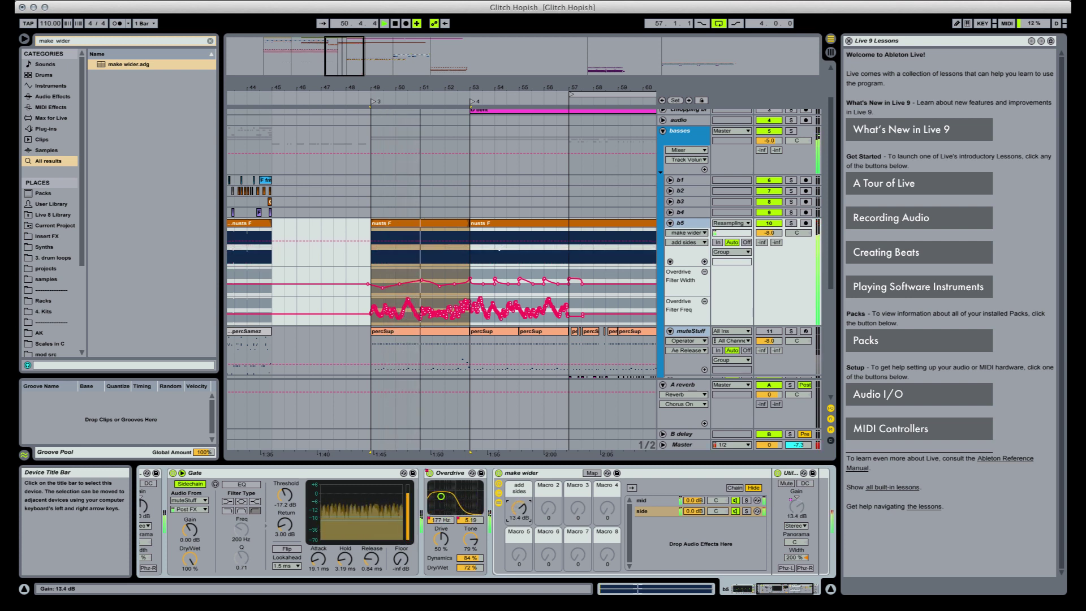
drag(518, 508, 519, 532)
key(space)
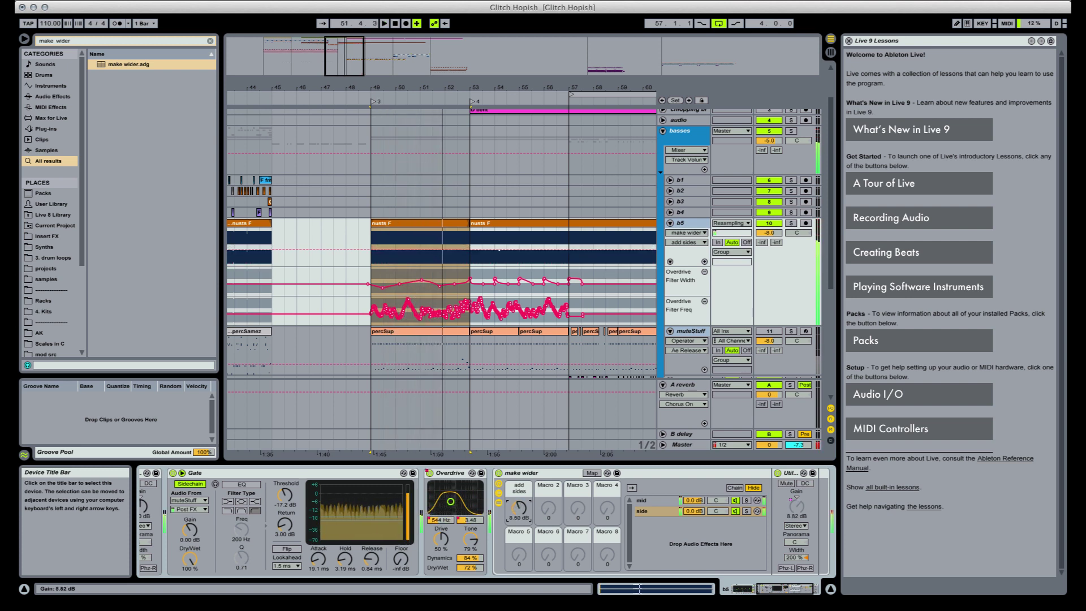
key(space)
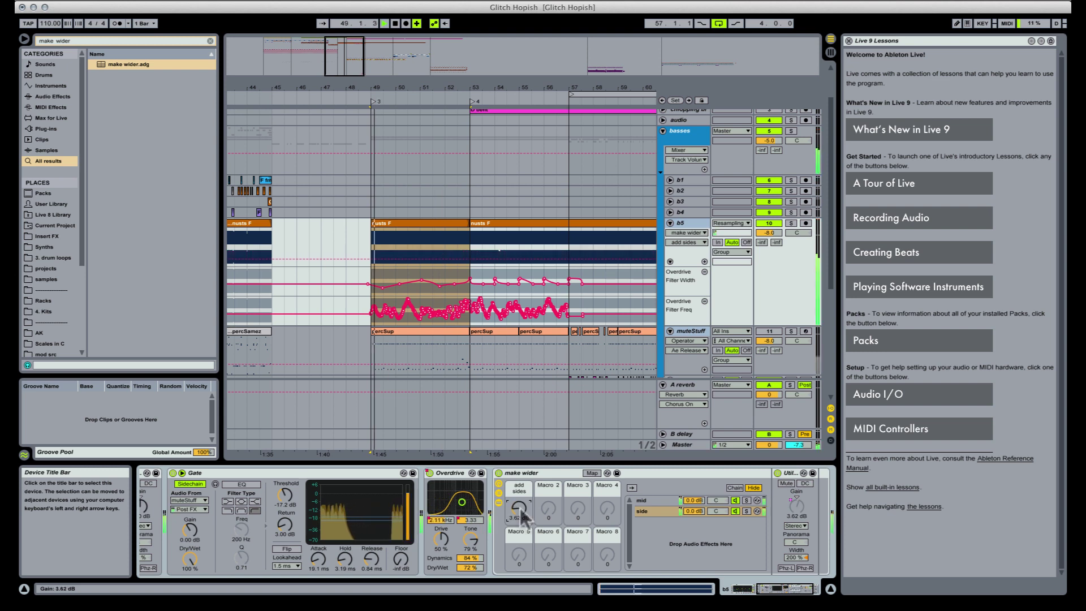
Draw automation that keeps the make wider rack on from bar 49 to bar 61 and off elsewhere
click(499, 473)
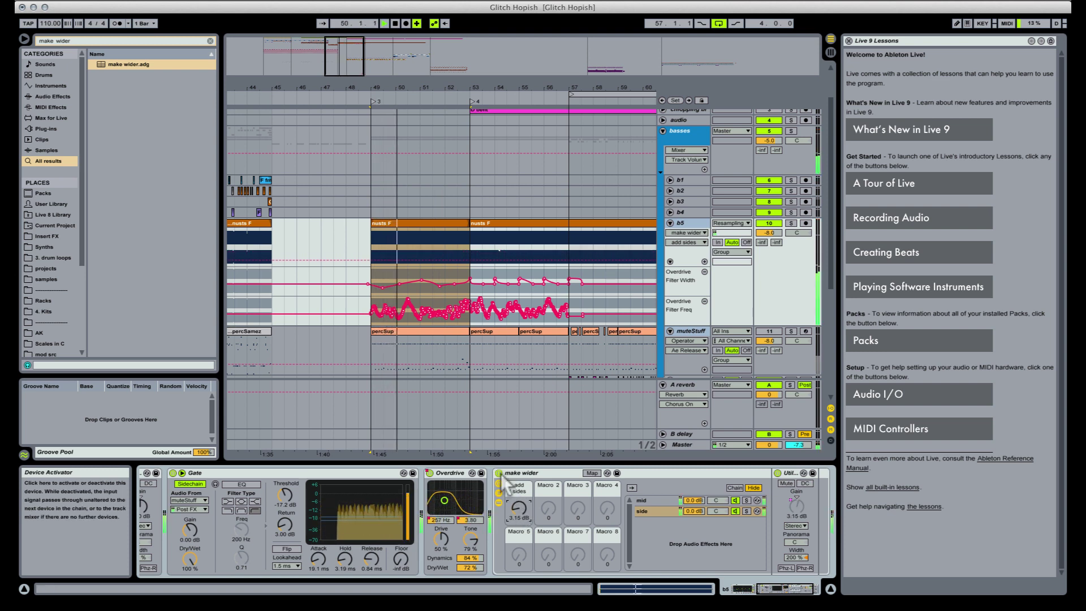
key(super+b)
drag(380, 232, 606, 238)
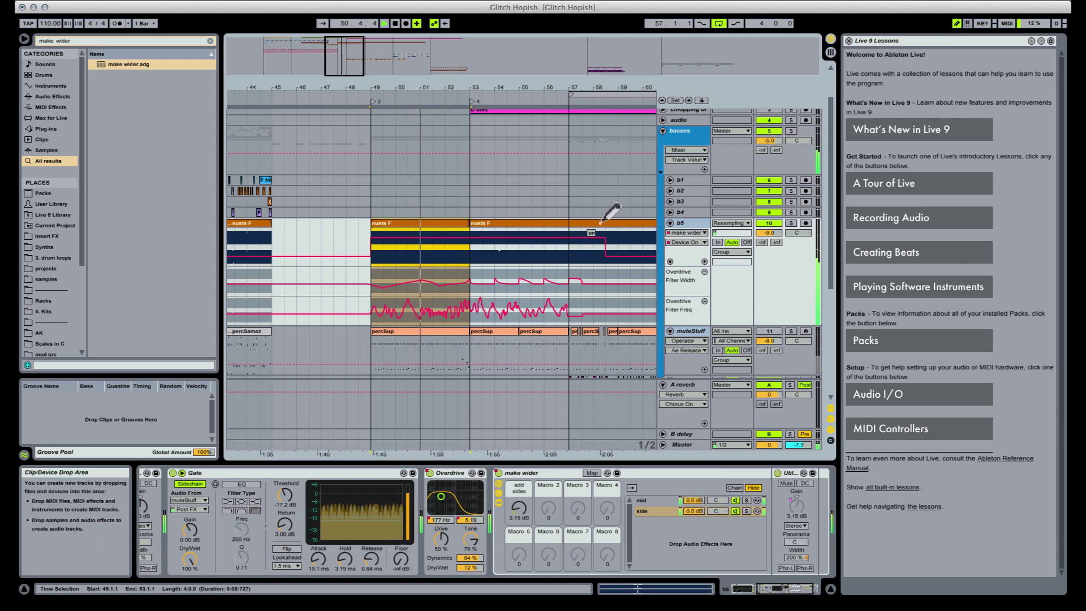
mouse_move(602, 85)
mouse_down()
mouse_move(470, 85)
mouse_move(469, 58)
mouse_up()
drag(474, 239, 475, 237)
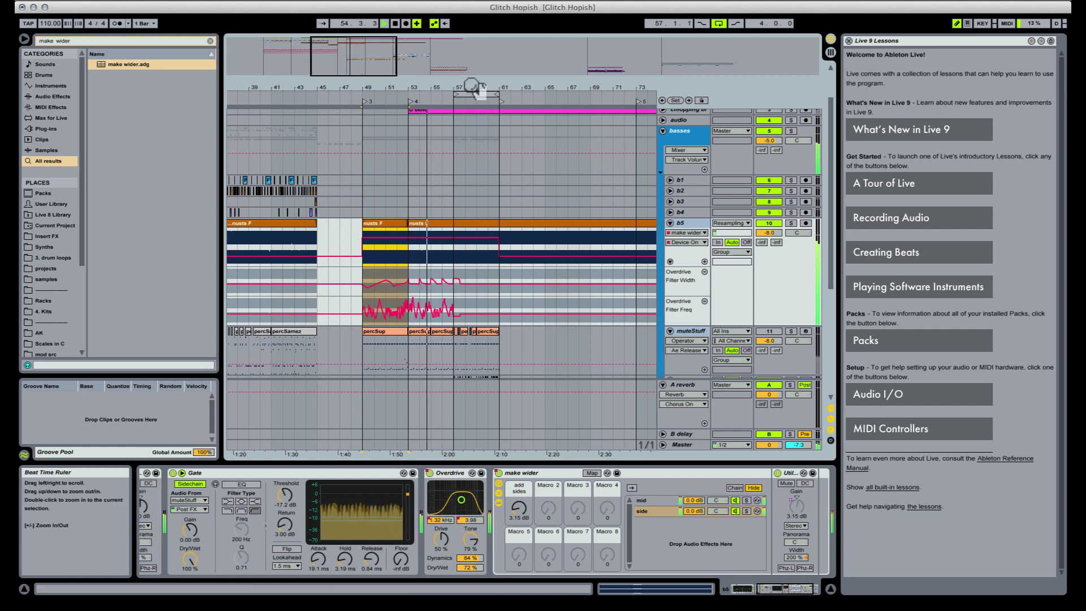
drag(478, 89, 485, 313)
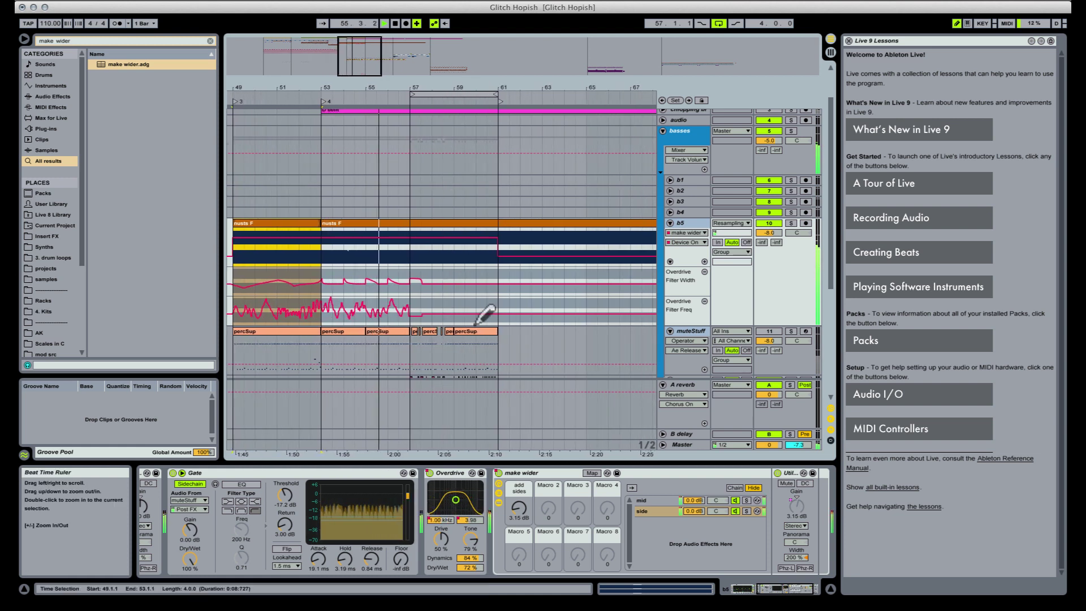
Automate add sides on b5 with a jump up at bar 57, a further rise toward bar 61 and a drop there
click(522, 510)
key(b)
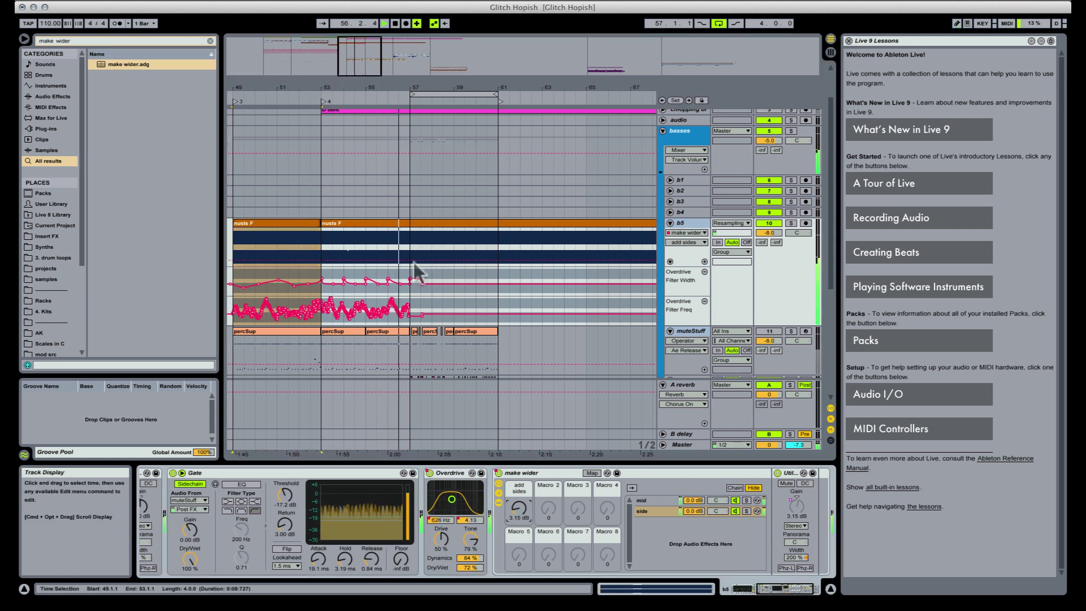
click(411, 260)
drag(496, 258, 455, 251)
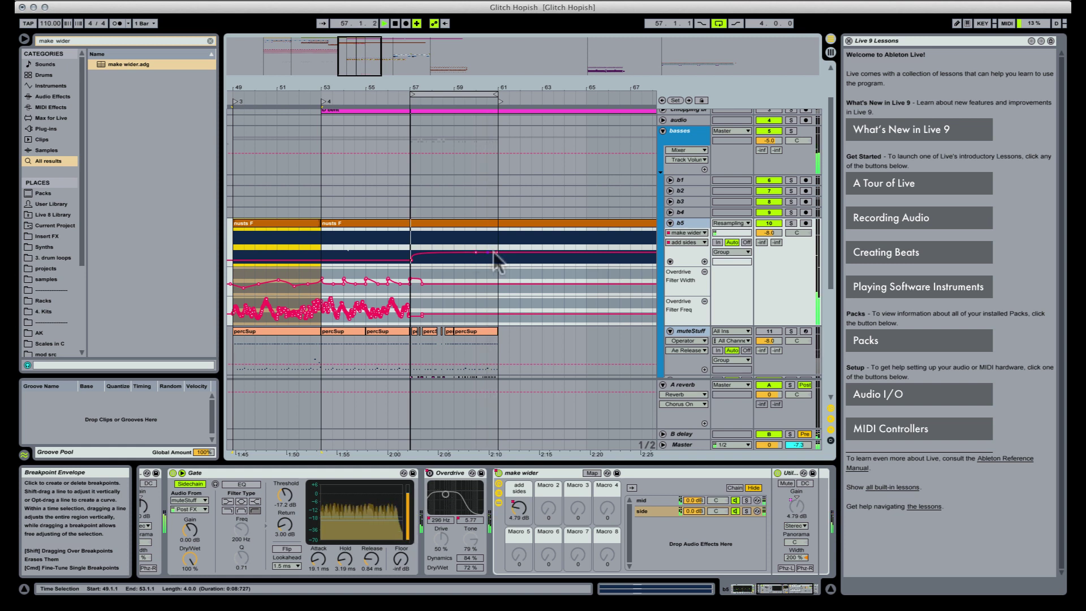
drag(498, 252, 498, 247)
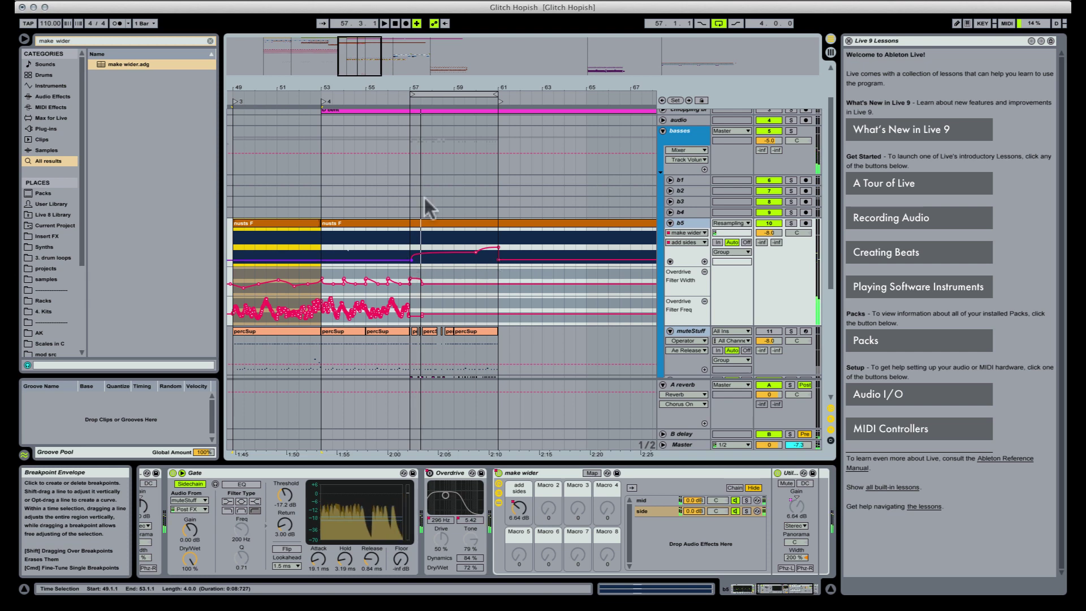
Turn off the arrangement loop and play from bar 61
click(719, 23)
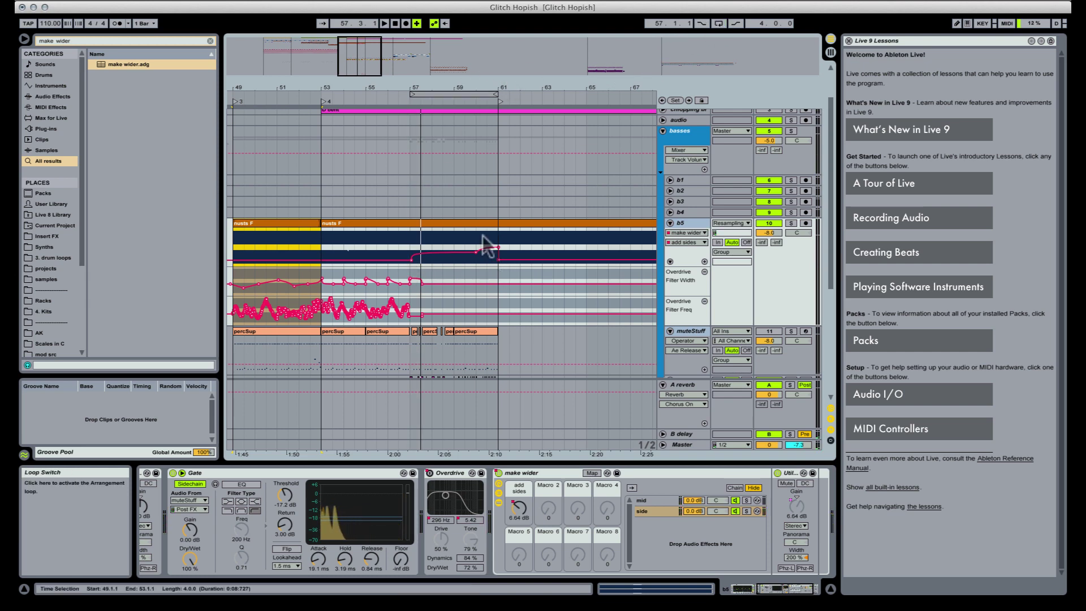
scroll(466, 312, down, 4)
click(502, 246)
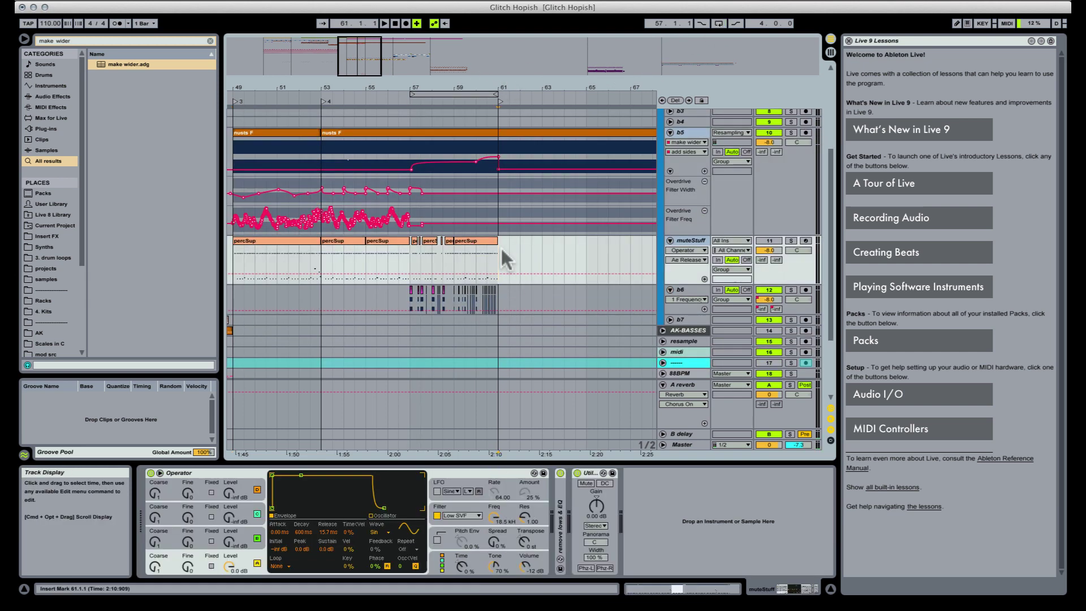
drag(467, 88, 426, 57)
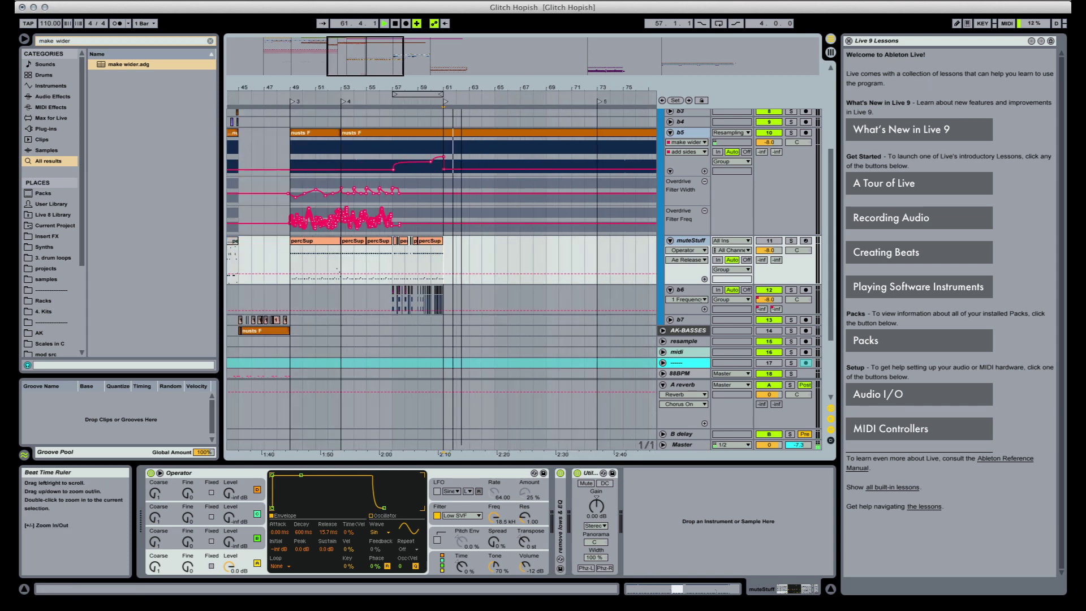
Audition the new groove section from bar 53
scroll(467, 187, down, 4)
scroll(467, 186, up, 4)
scroll(467, 186, up, 6)
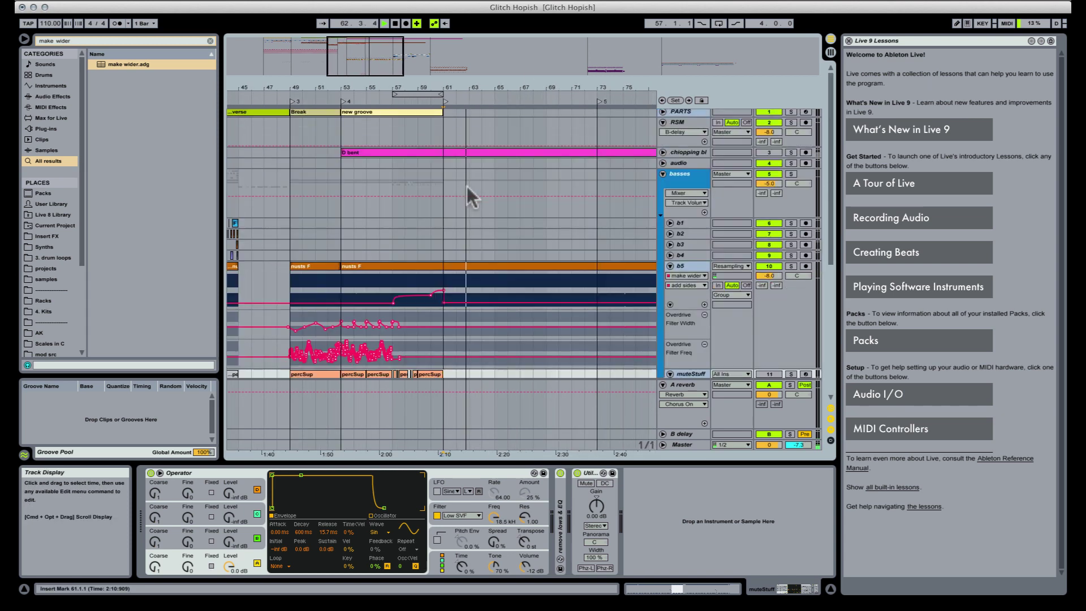
click(426, 111)
key(space)
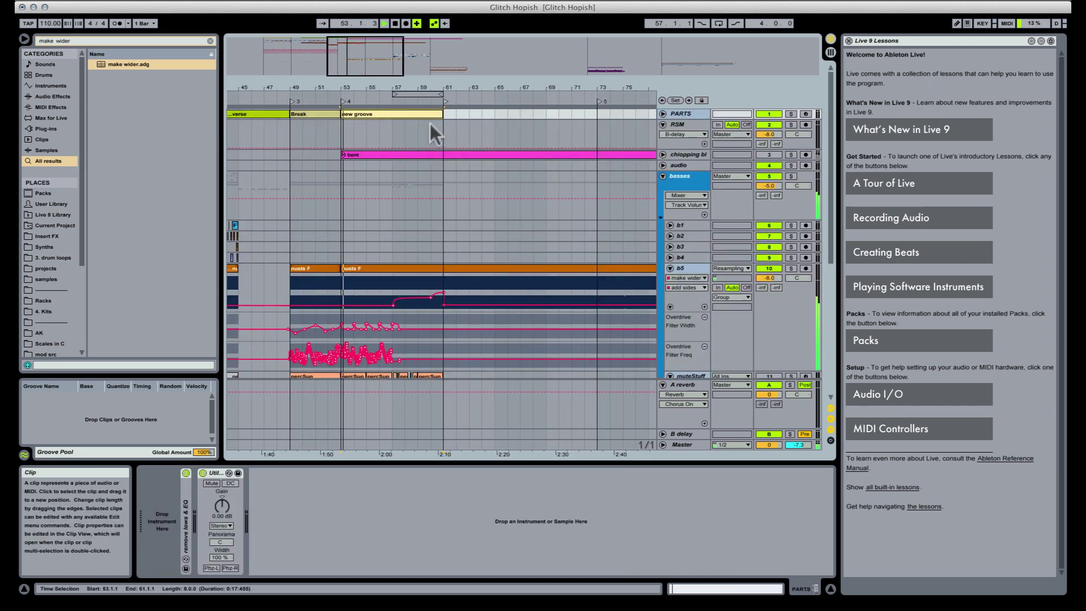
Route the Soundflower (2ch) output to Komplete Audio 6 and review the tracks around bar 61
click(731, 2)
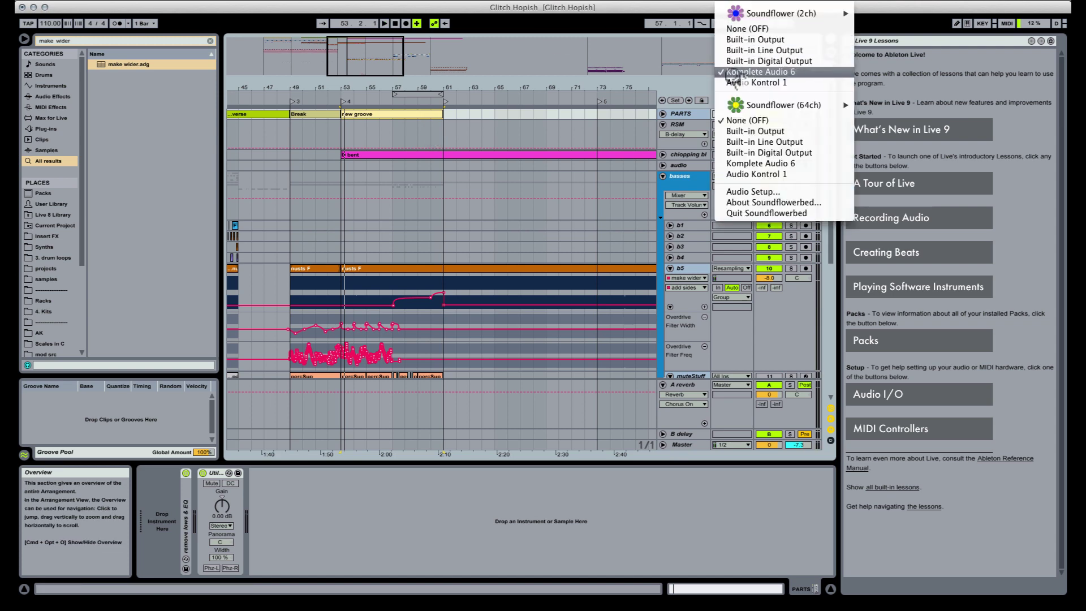
click(737, 73)
click(407, 134)
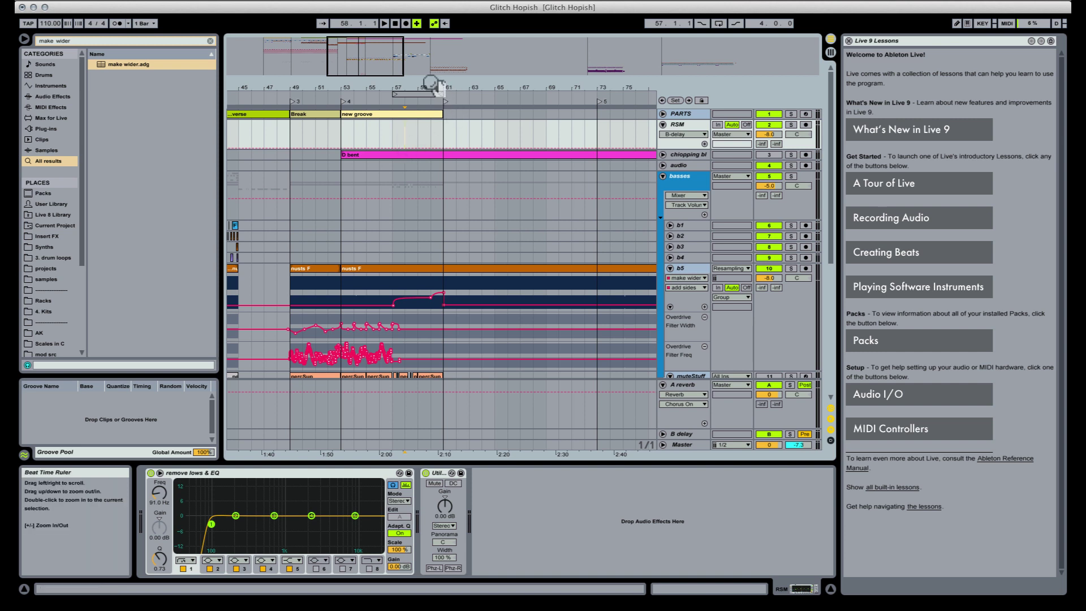
mouse_move(435, 86)
mouse_down()
mouse_move(389, 85)
mouse_move(441, 85)
mouse_up()
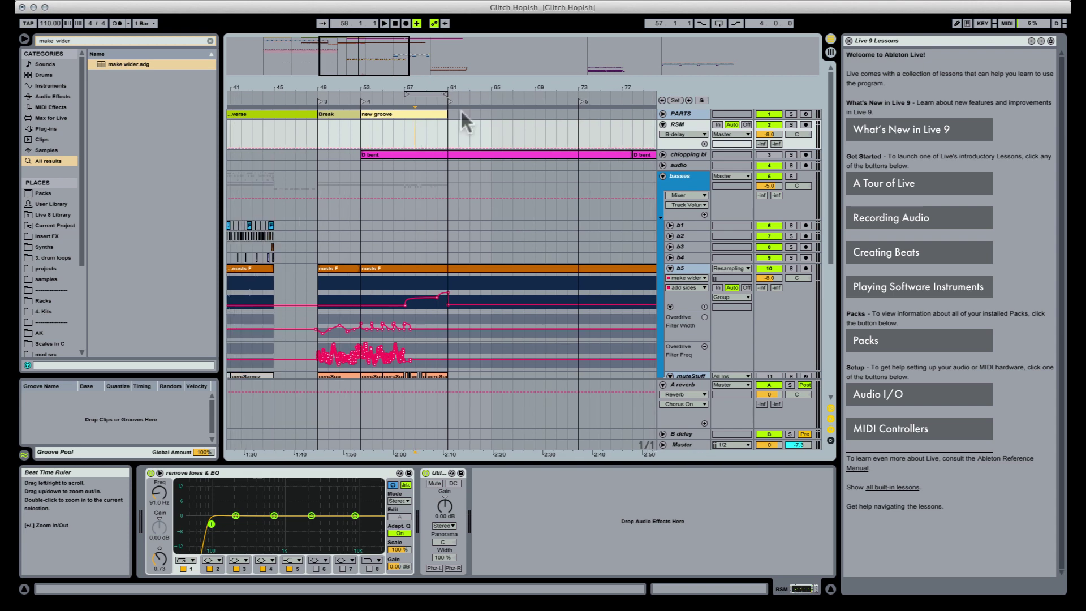
scroll(481, 136, down, 5)
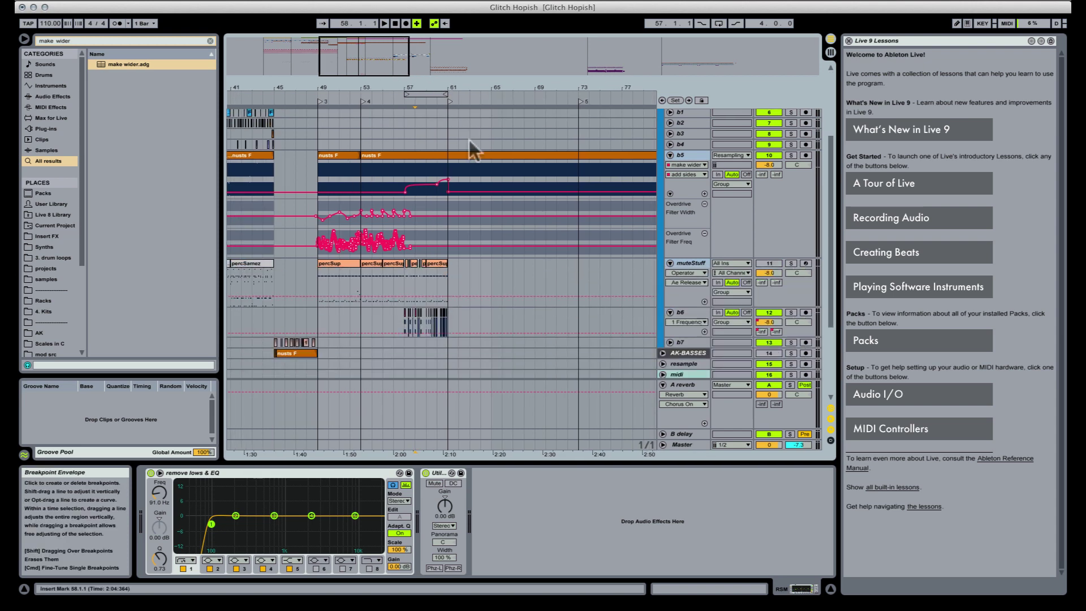
scroll(470, 140, down, 4)
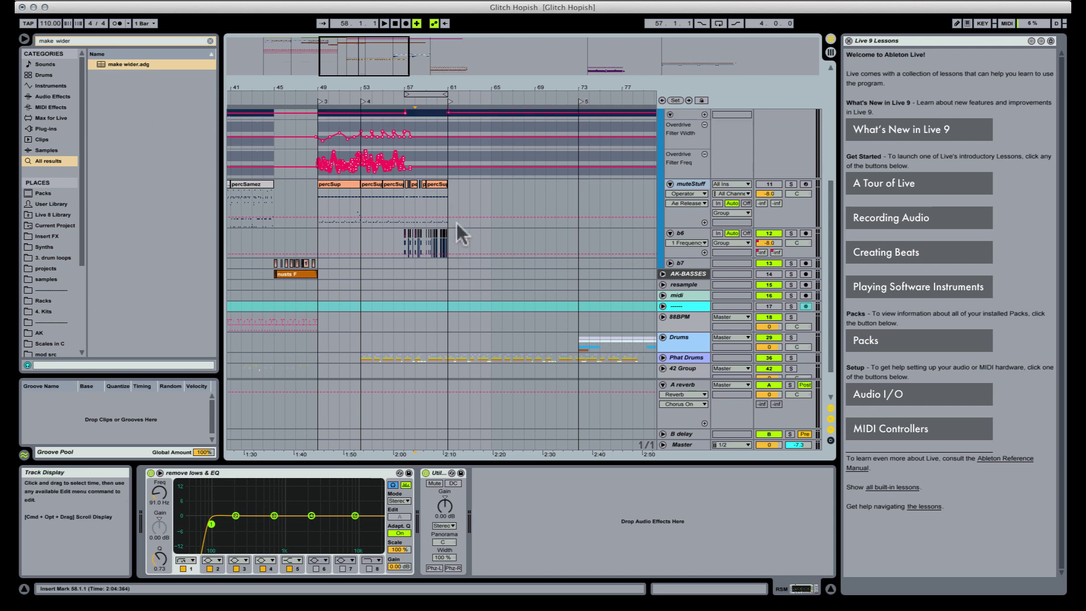
scroll(456, 219, up, 6)
Bring up the AK-BASSES clips in Session View and solo that track
key(Tab)
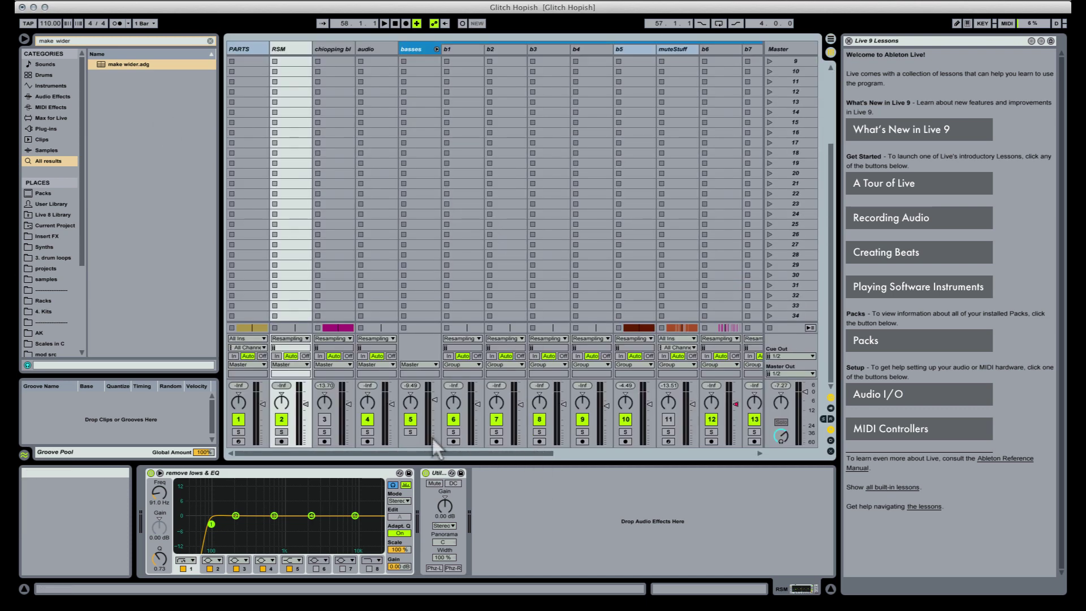
drag(510, 453, 729, 450)
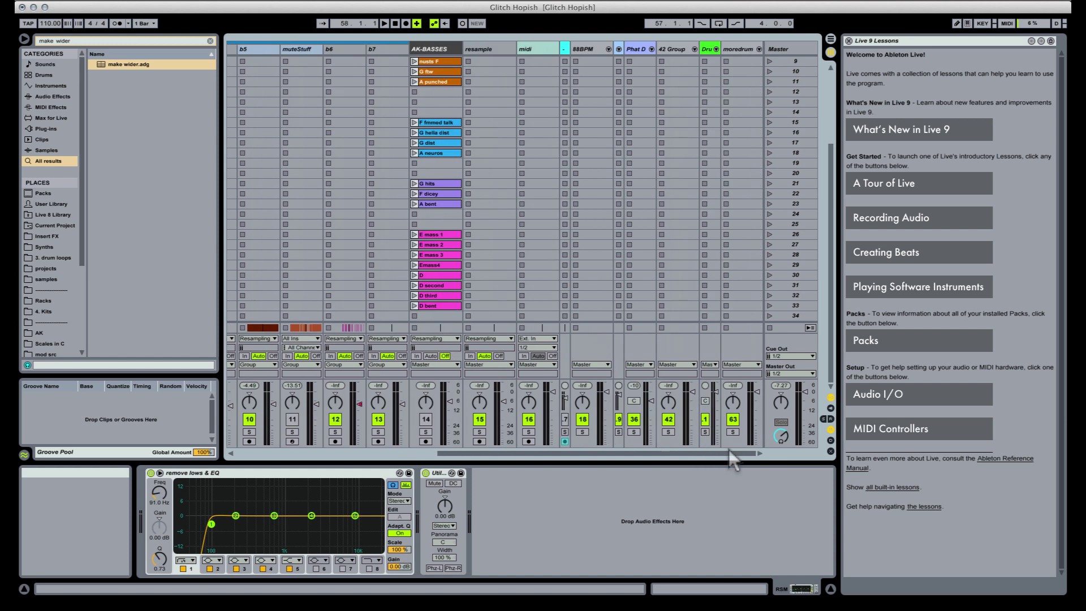
click(445, 116)
scroll(436, 108, up, 5)
click(418, 123)
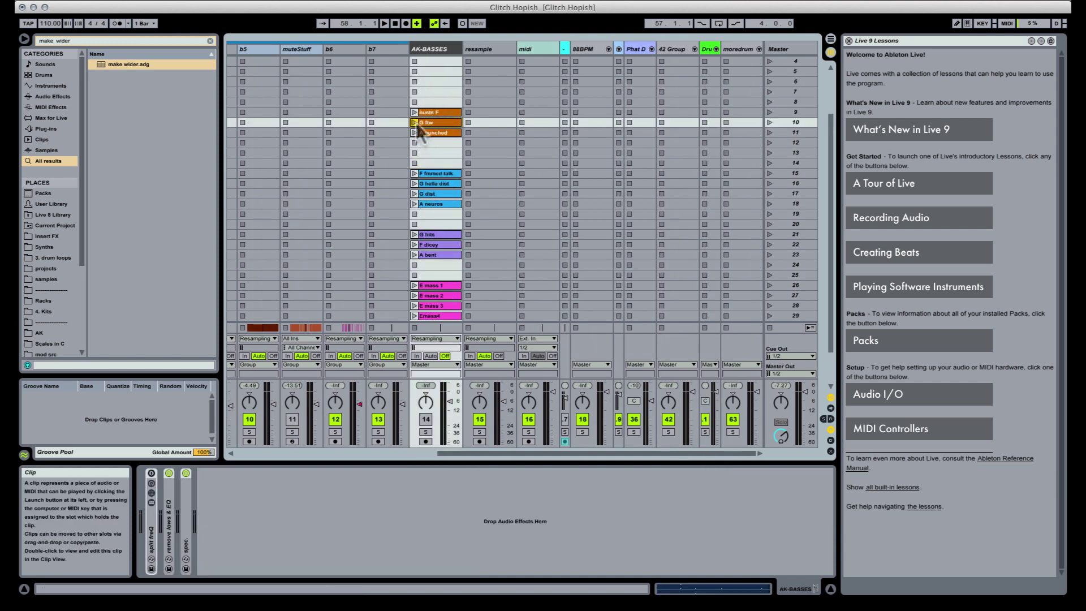
click(425, 432)
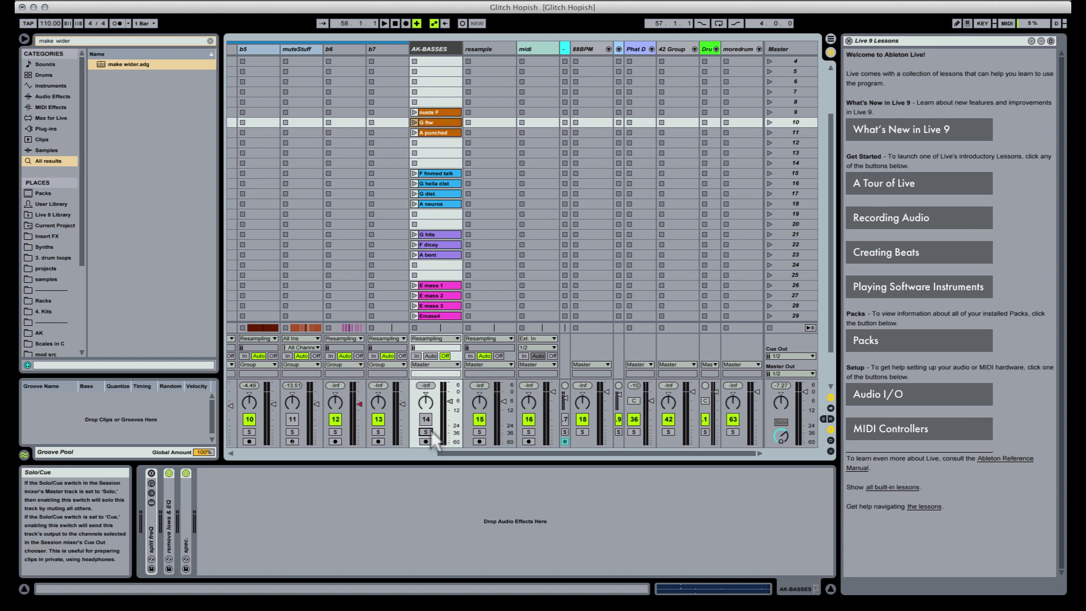
Audition the AK-BASSES clips G hits, F dicey, A bent, A neuros and G hella dist
click(416, 235)
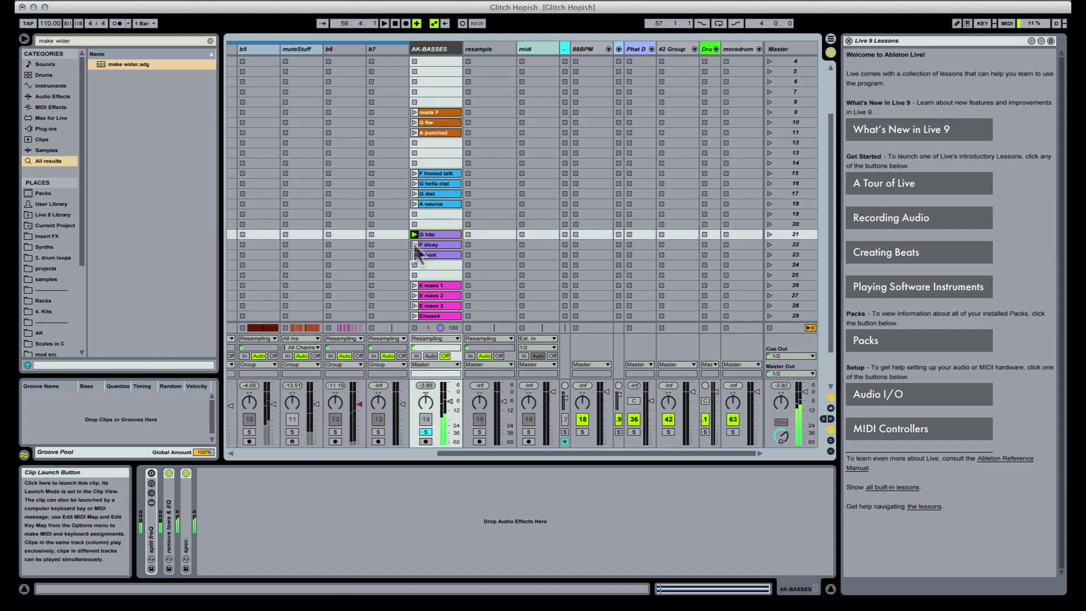
click(416, 245)
click(415, 254)
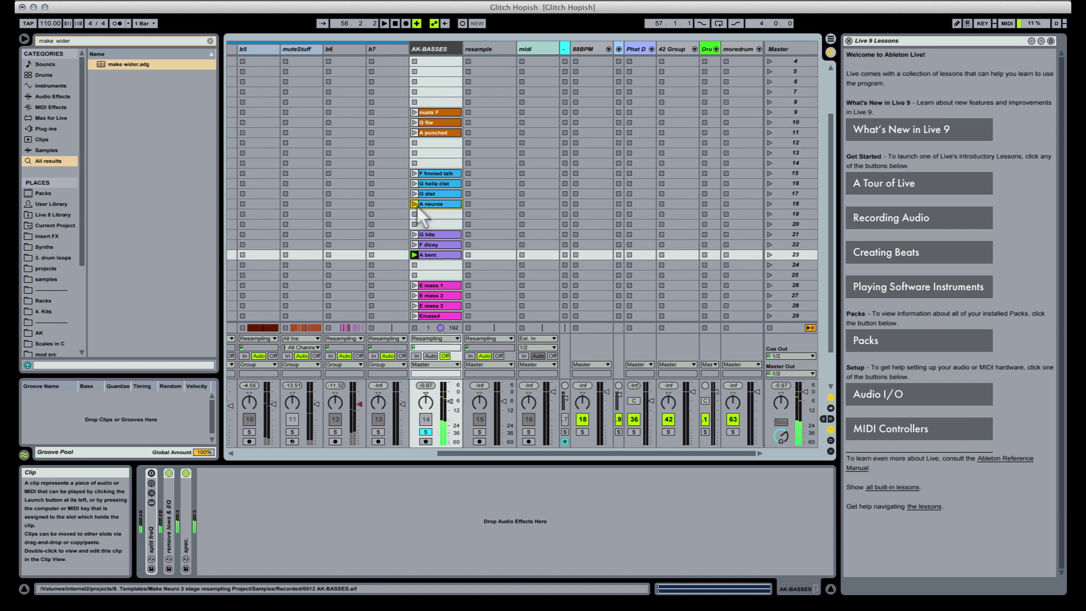
click(415, 204)
click(414, 184)
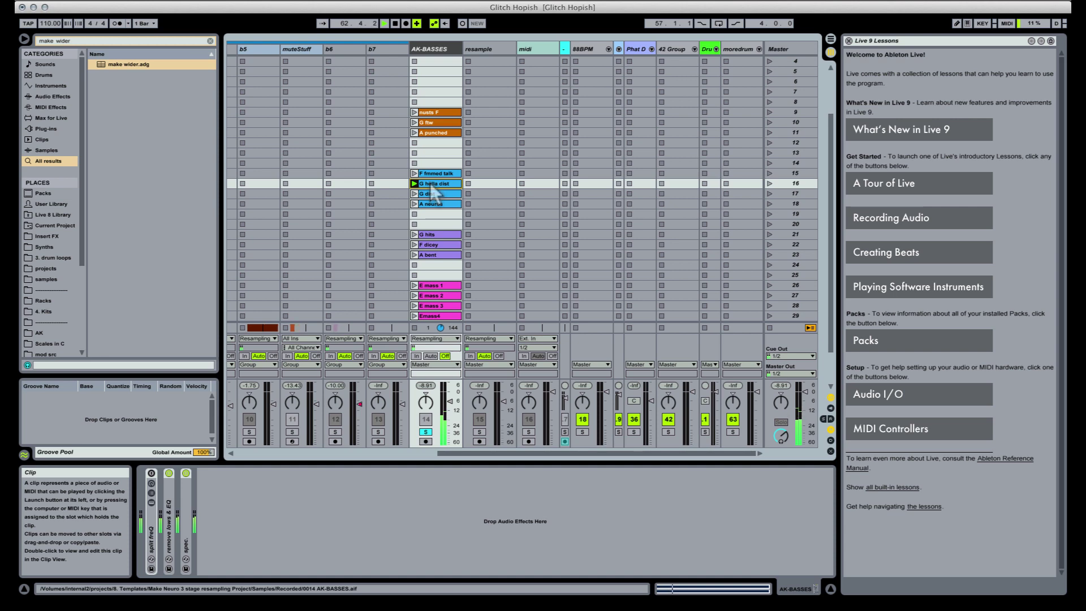
Place the G hella dist clip on the chopping block track at bar 61 and delete the remaining D bent pieces
key(Tab)
drag(430, 182, 454, 160)
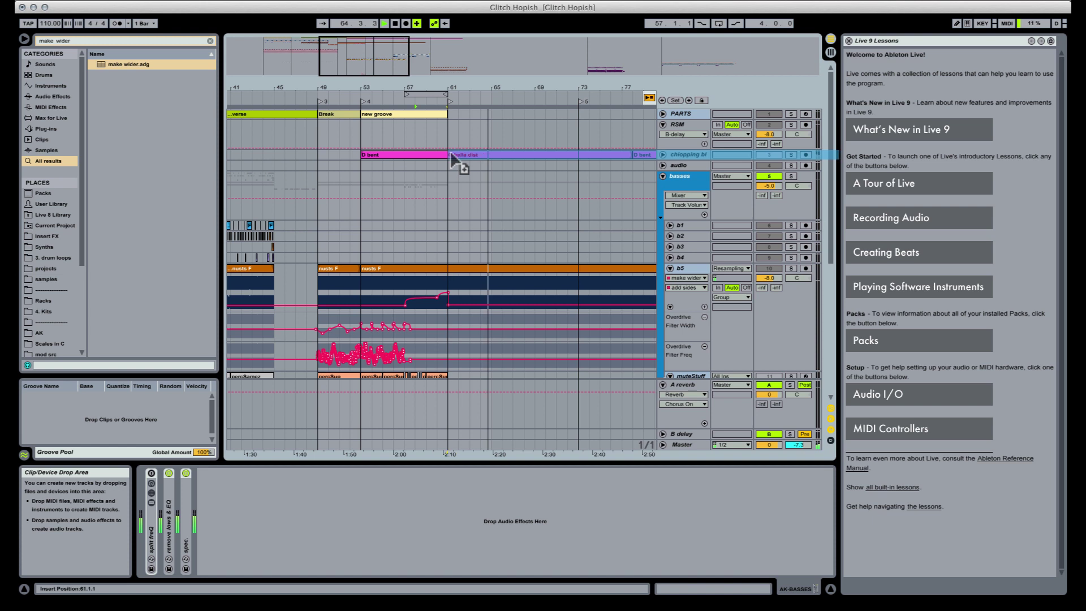
key(Delete)
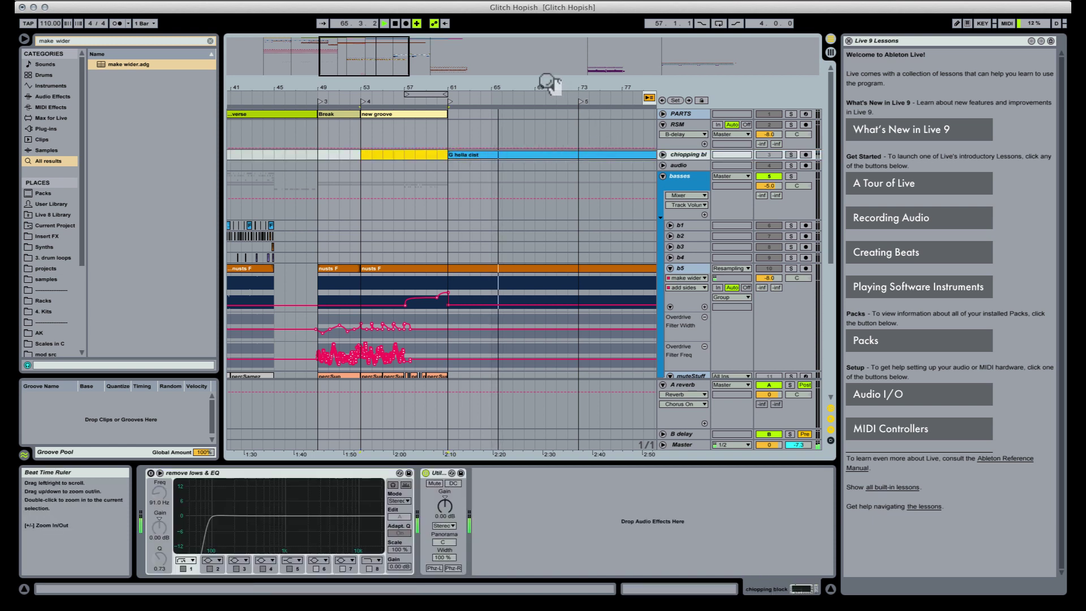
drag(550, 86, 380, 81)
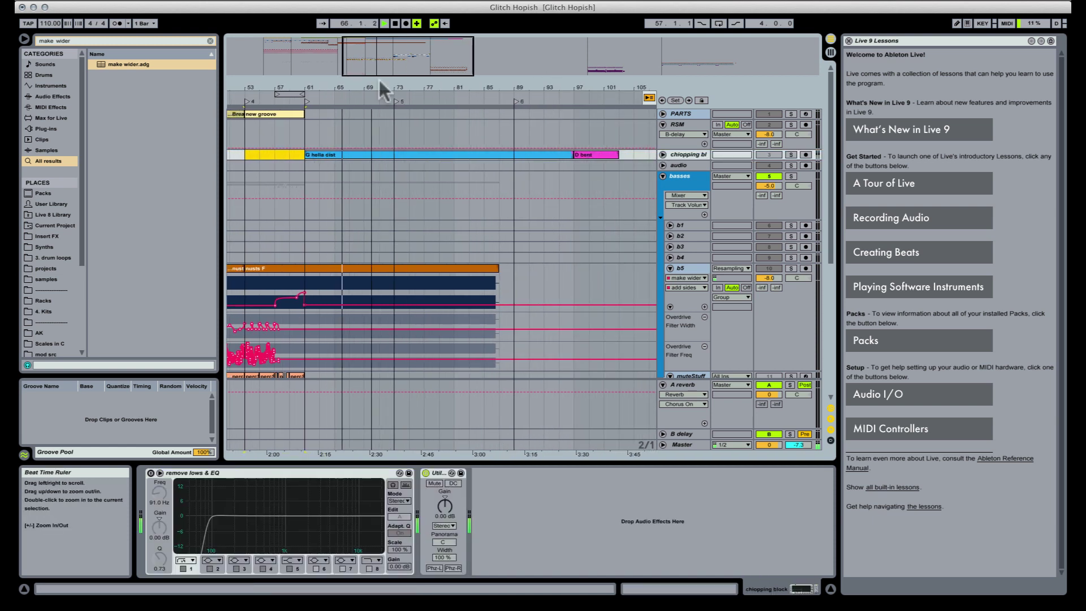
click(598, 156)
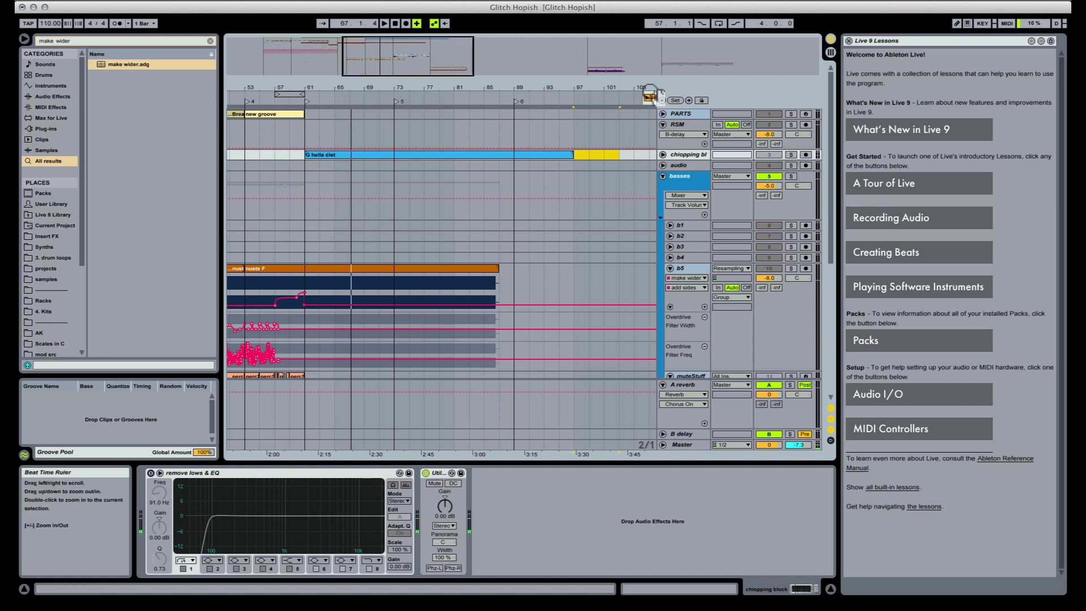
Clear the active solo, unfold the chopping block track and solo it while playing G hella dist from bar 61
key(space)
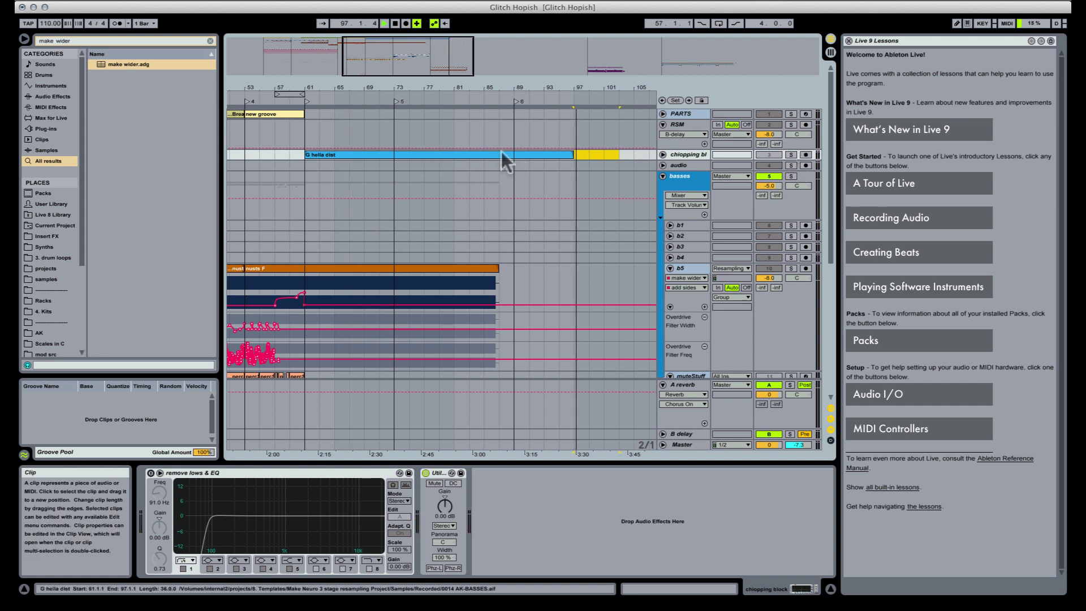
click(314, 152)
click(792, 176)
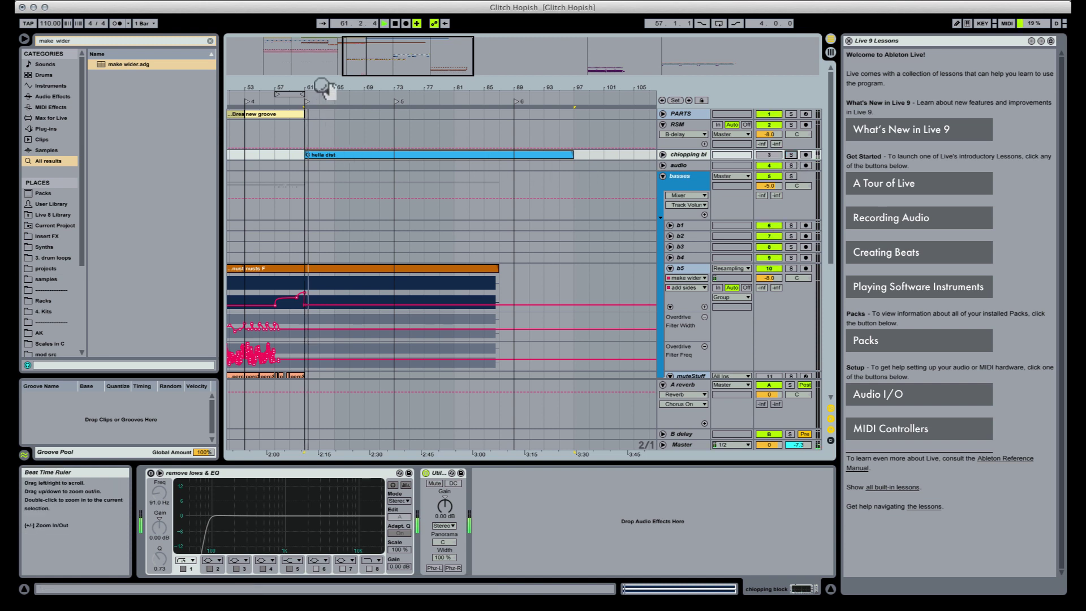
drag(310, 97, 312, 135)
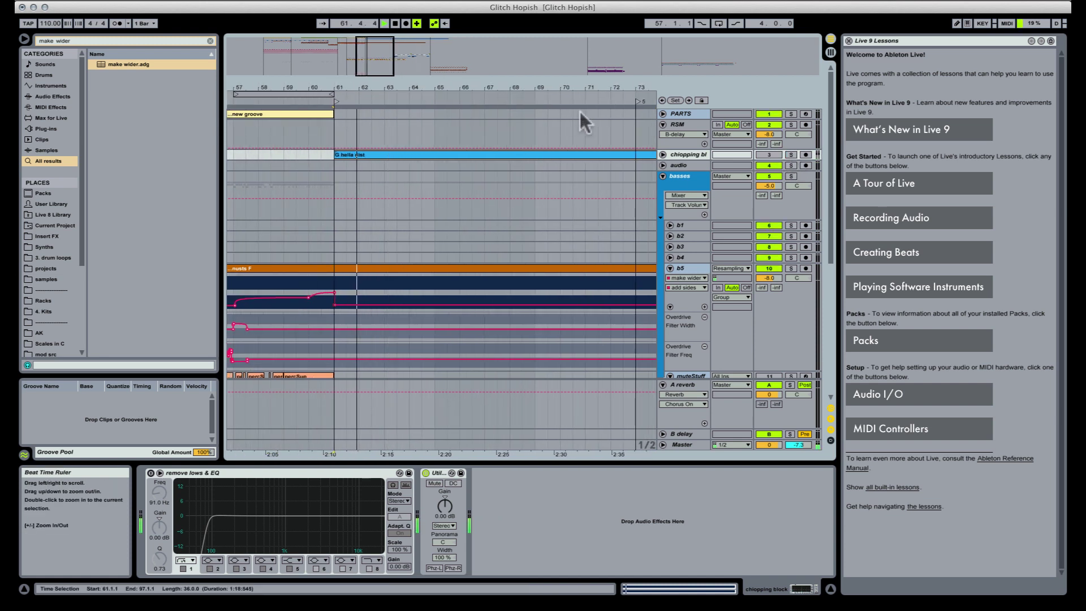
click(663, 154)
click(791, 154)
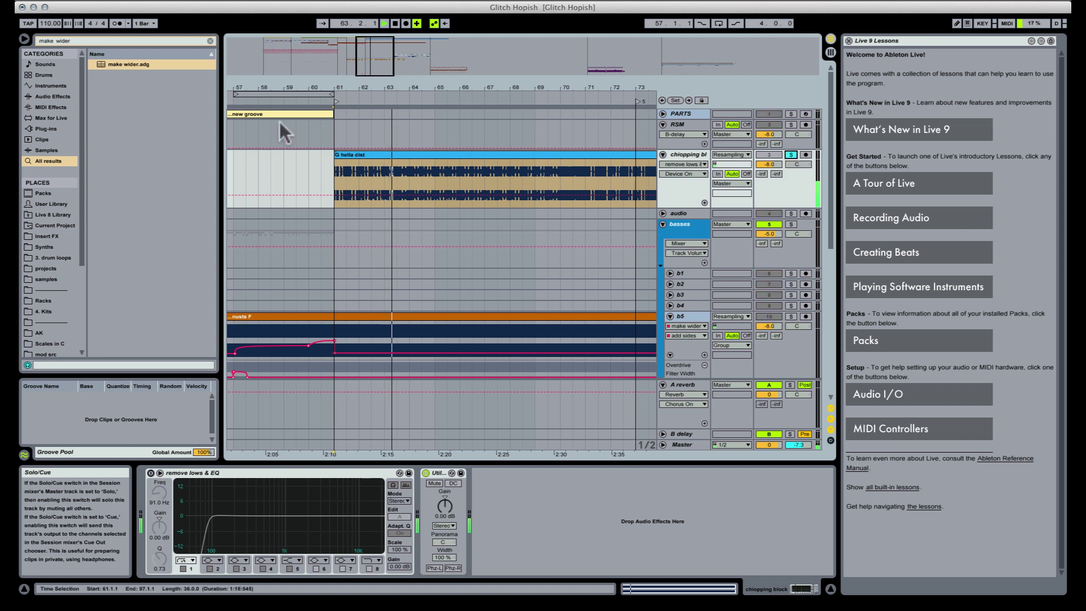
Split out a two-beat slice of G hella dist within bar 64 and copy it up to the RSM track
drag(360, 90, 371, 109)
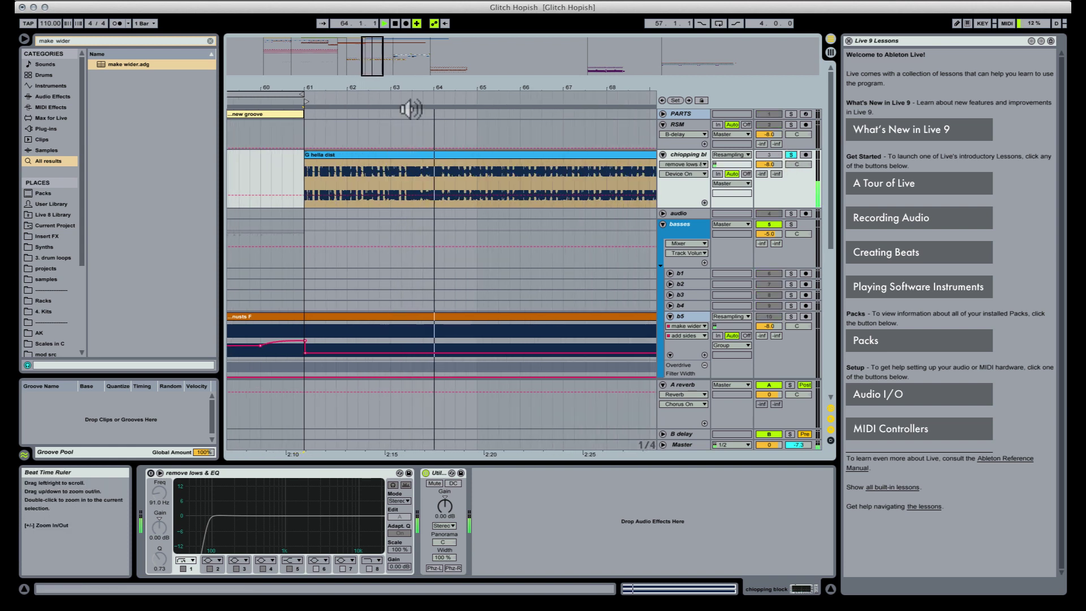
click(455, 176)
click(445, 177)
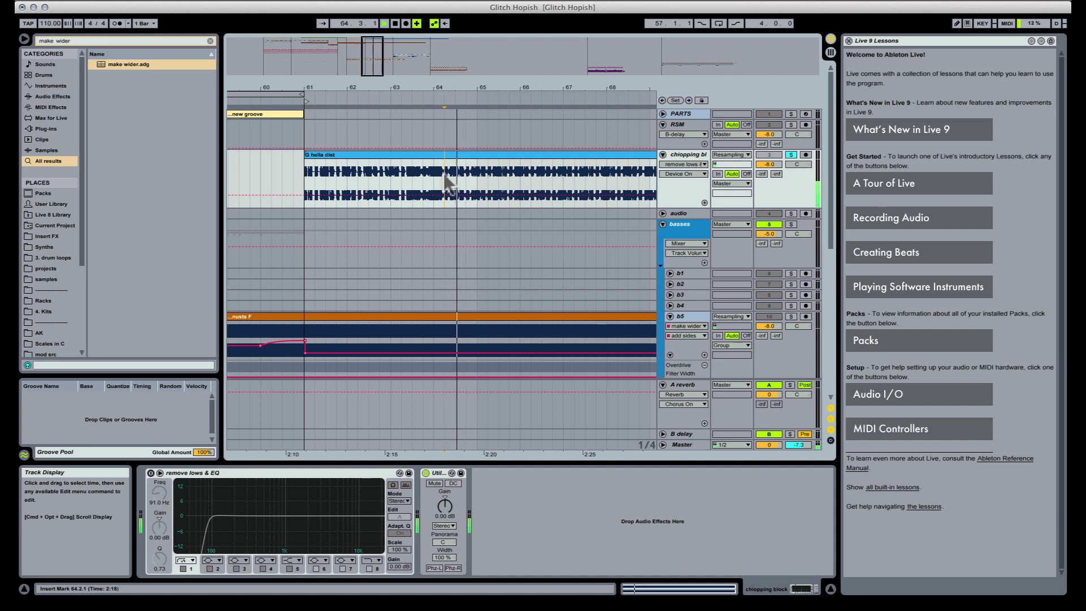
drag(447, 176, 455, 129)
key(super+e)
click(465, 177)
key(space)
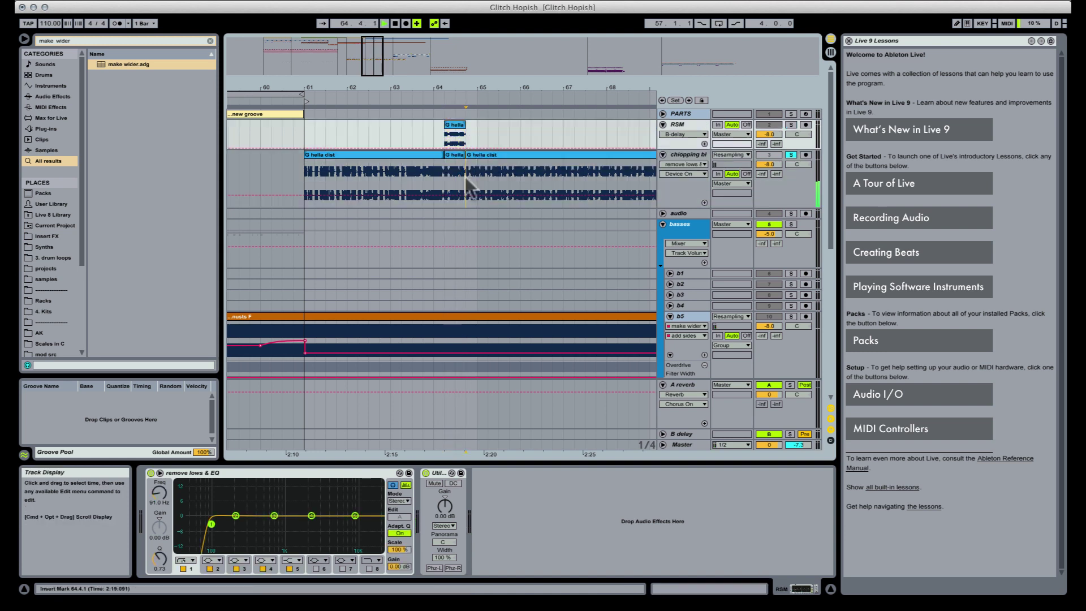
Split out the G hella dist slice from 70.3.1 to 71.3.1 and copy it to the RSM track
click(466, 178)
key(space)
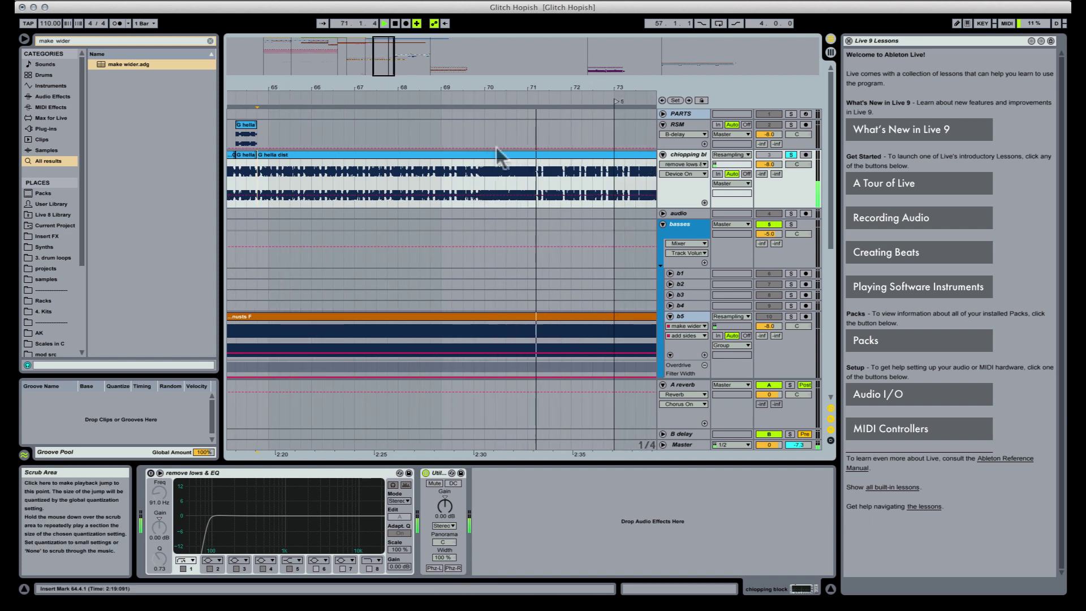
drag(511, 177, 540, 173)
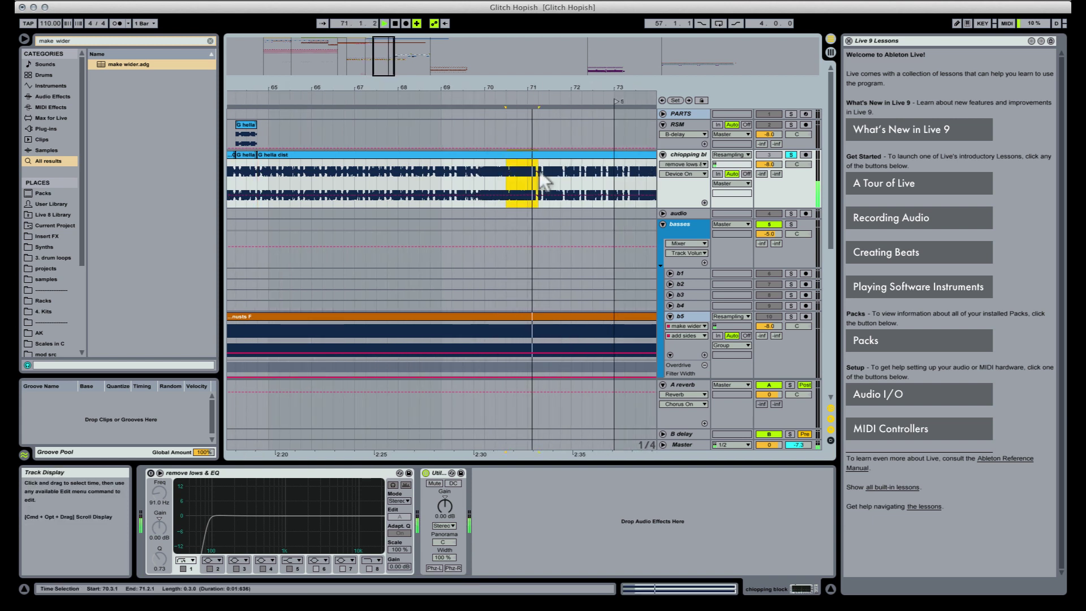
key(super+e)
drag(515, 133, 516, 129)
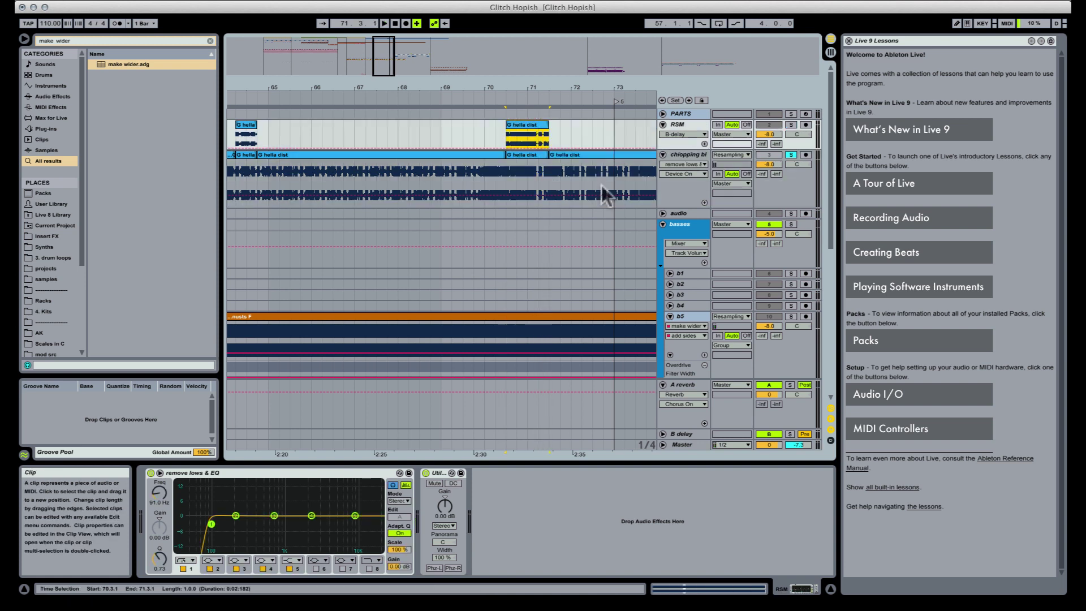
Split out the G hella dist slice from 73.1.1 to 73.3.1 and copy it to the RSM track
click(572, 169)
key(space)
drag(603, 89, 436, 89)
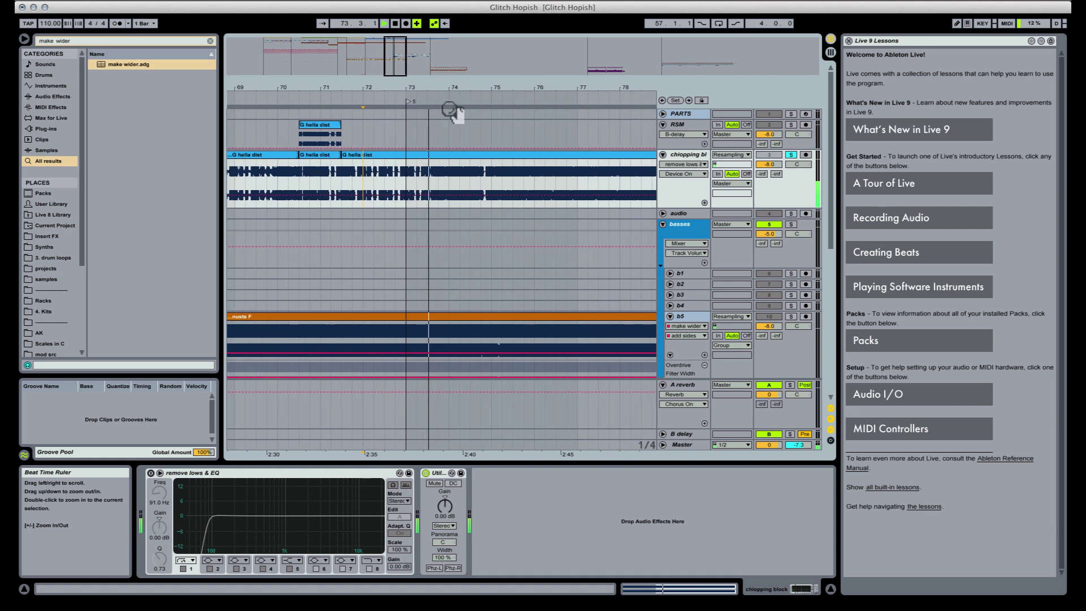
drag(406, 177, 419, 144)
key(super+e)
key(space)
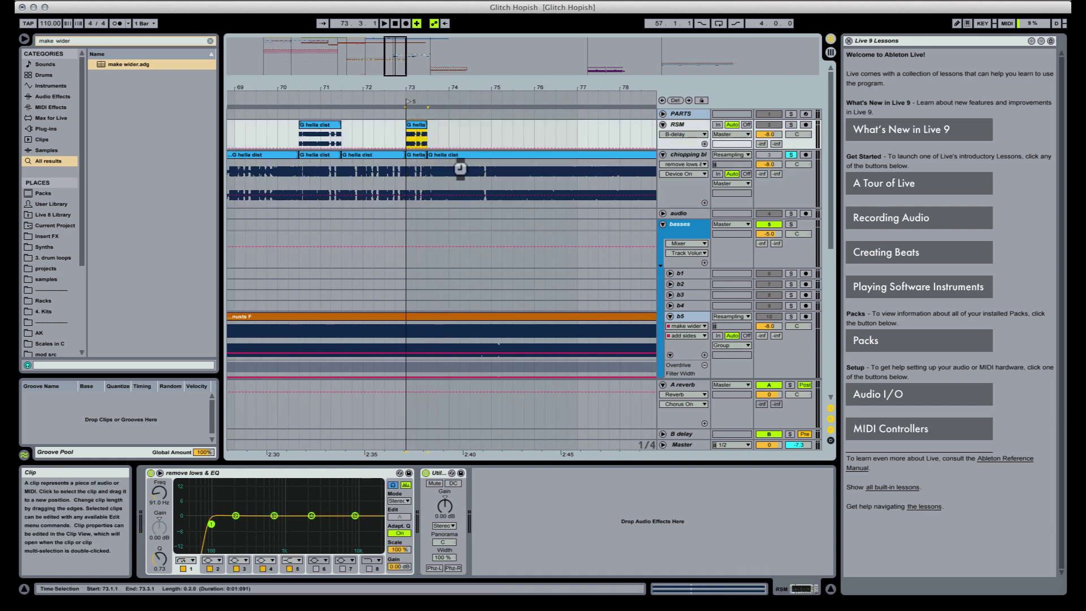
Audition G hella dist past bar 75, split out about three bars from bar 81 and move them to the RSM track
click(477, 176)
key(space)
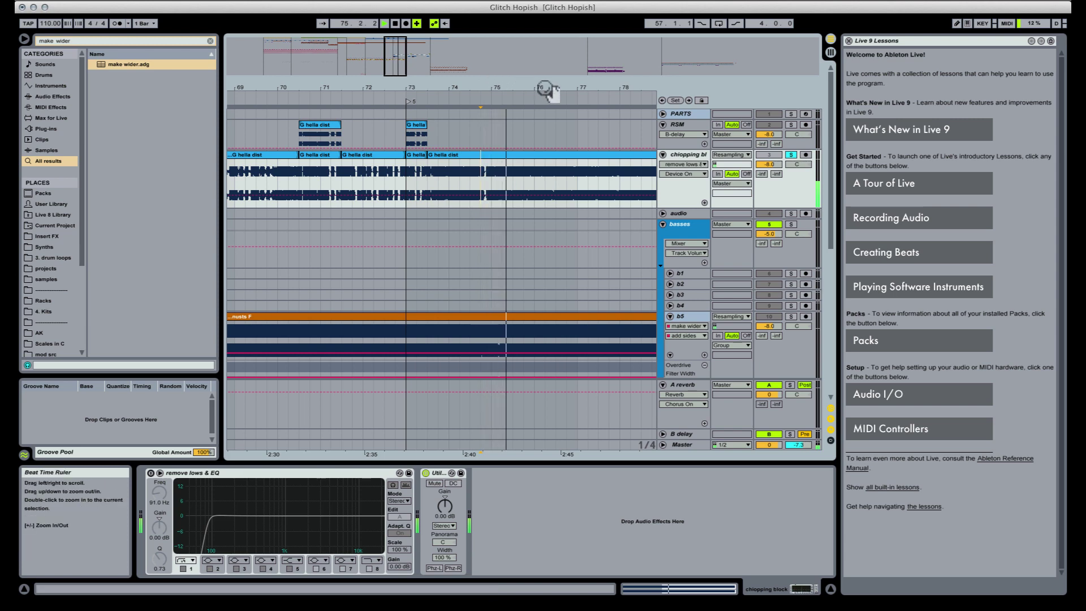
drag(547, 86, 546, 35)
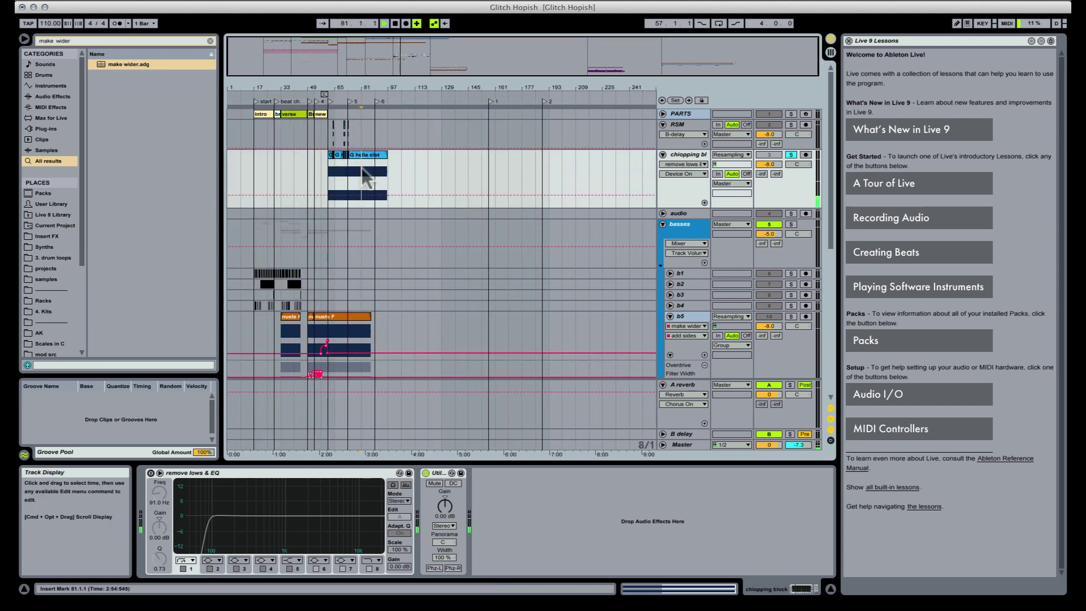
drag(364, 86, 379, 138)
key(super+e)
key(space)
Select the three G hella dist slices on the RSM track between bars 64 and 74 and show their clip properties
drag(364, 91, 509, 90)
click(343, 132)
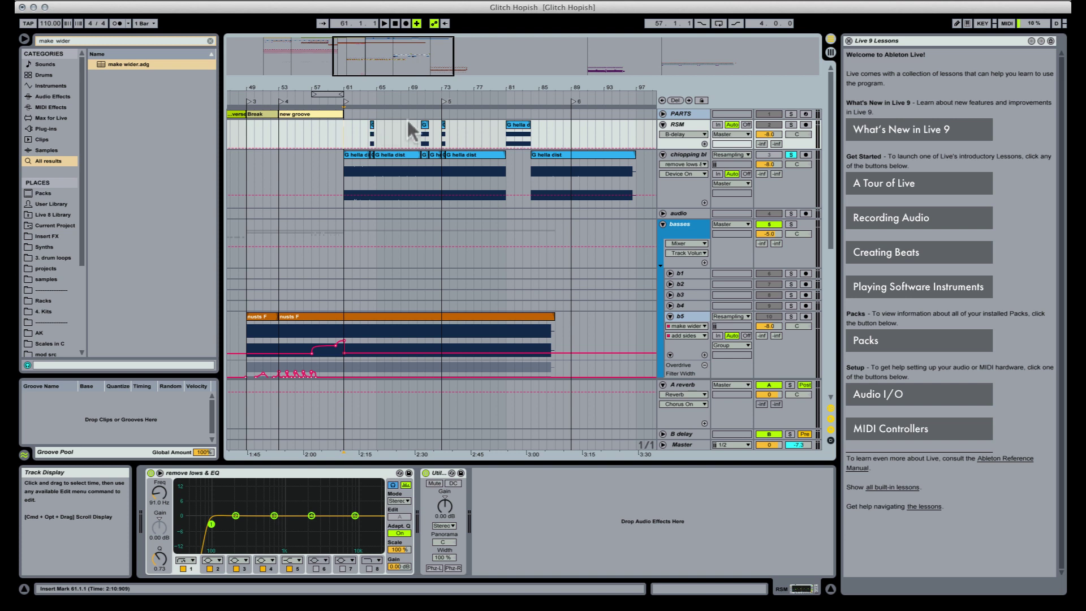
drag(376, 90, 373, 93)
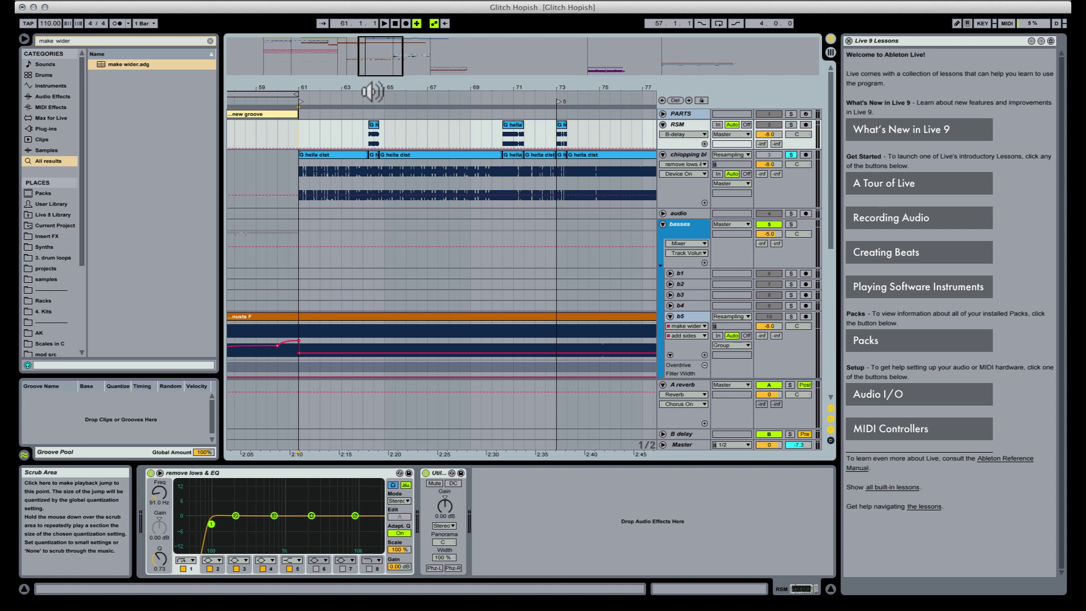
drag(363, 136, 572, 139)
key(shift+Tab)
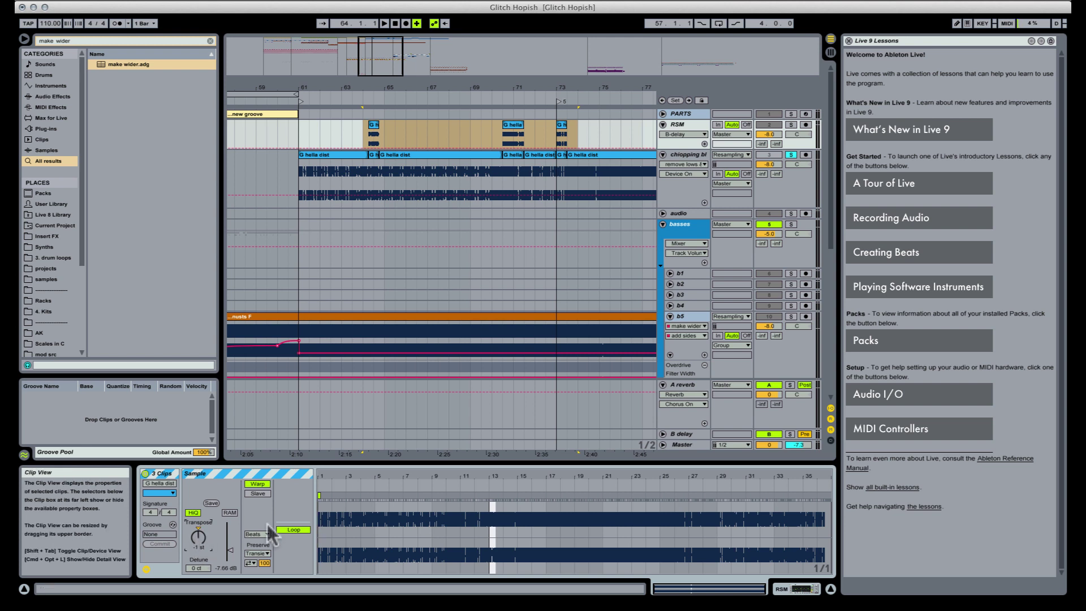
Play the arrangement from bar 61 and turn off the solo on the chopping block track
click(298, 140)
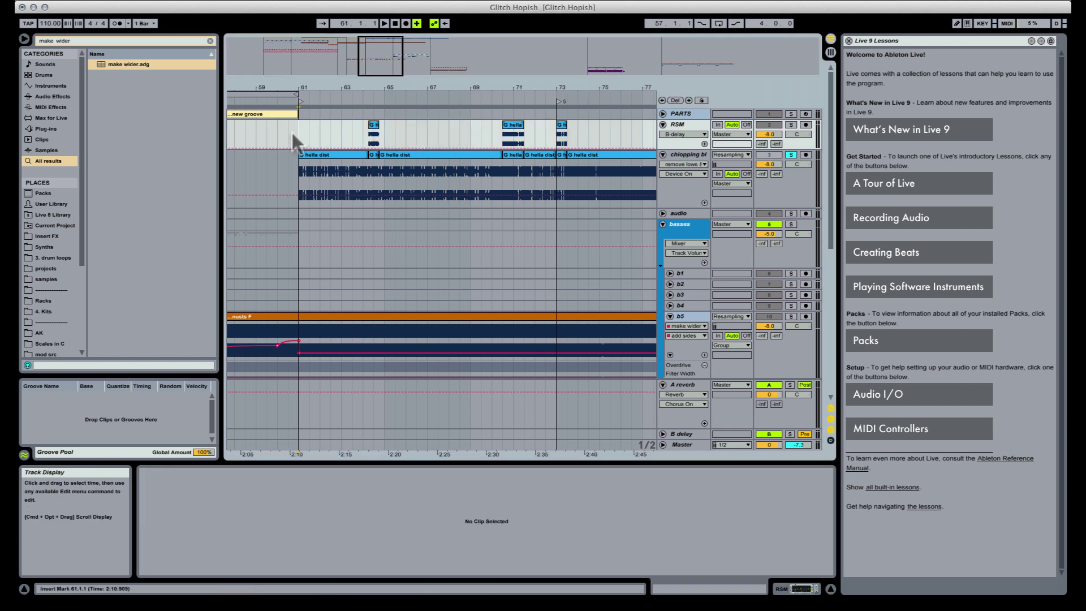
key(space)
click(790, 155)
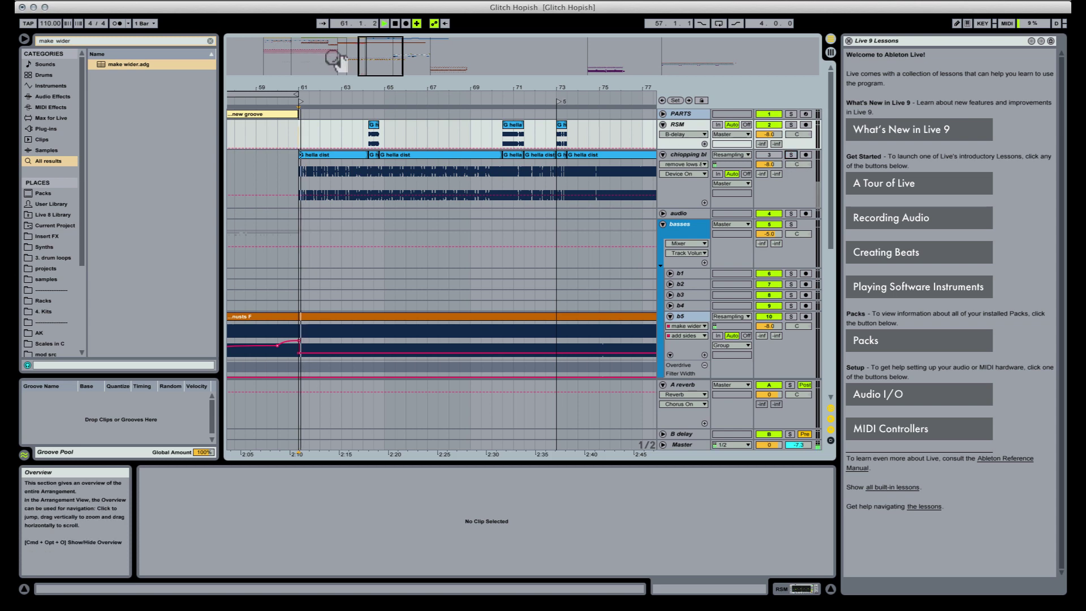
Move the RSM track's G hella dist slice from bar 64 to 61.1.1 and audition it
drag(320, 88, 345, 96)
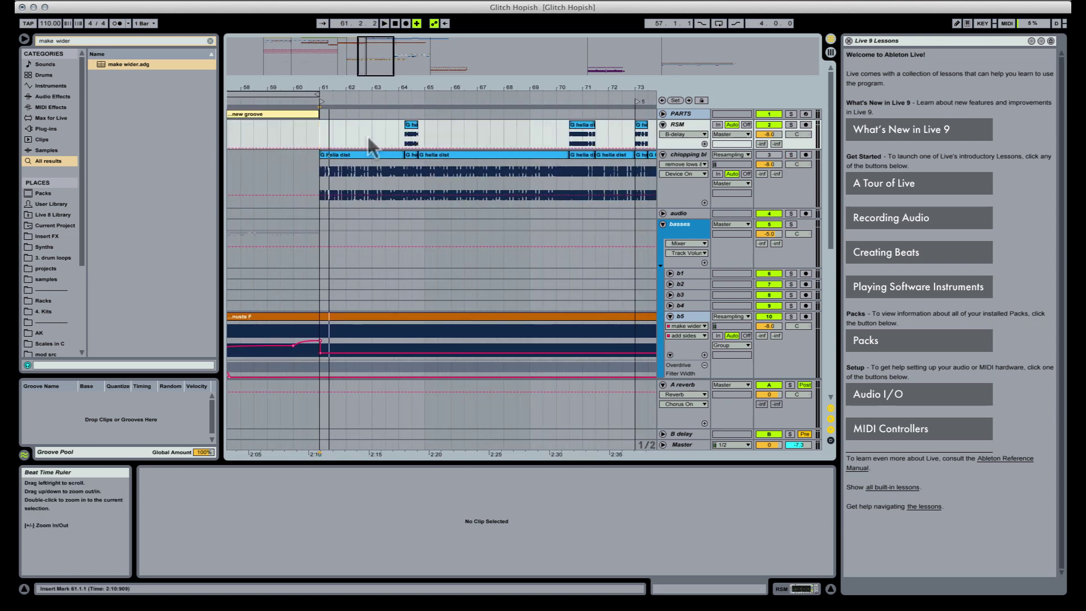
drag(413, 136, 333, 135)
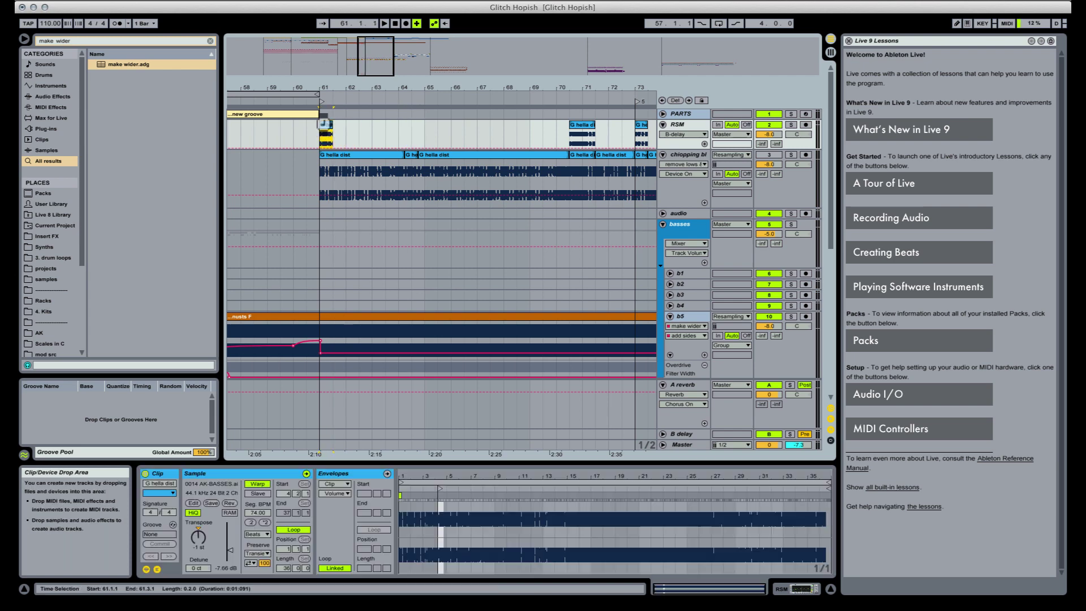
key(space)
drag(322, 82, 436, 130)
key(space)
key(space)
key(space)
key(space)
key(space)
key(space)
Split the slice at 61.1.3 on the RSM track and place the remainder at 61.3.3
click(336, 138)
key(super+e)
click(323, 125)
key(space)
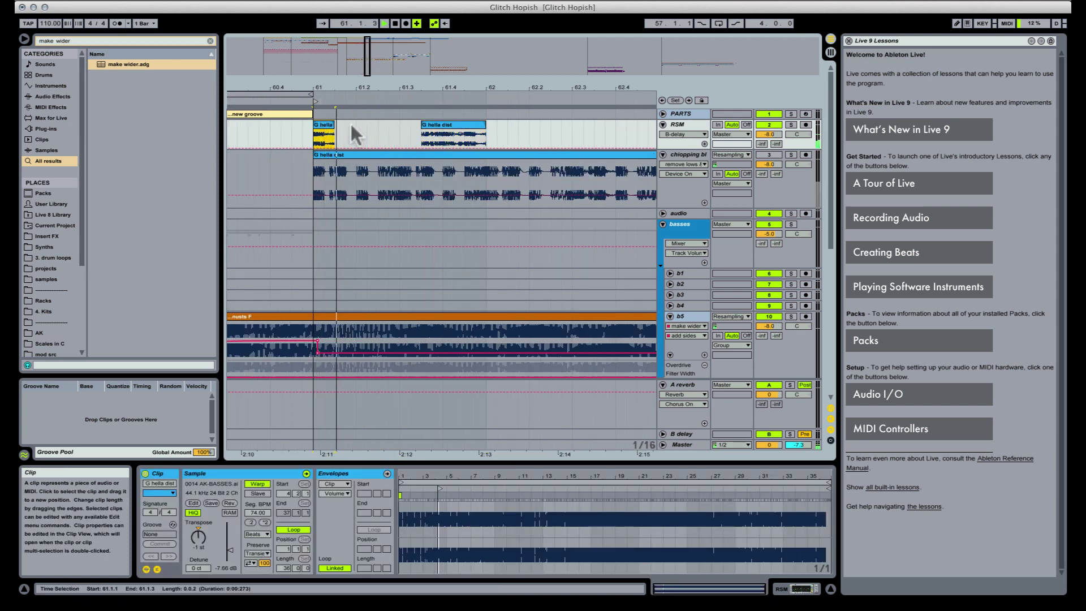
Shorten the slice at 61.1.1 so it ends just past 61.1.2, and play it
key(space)
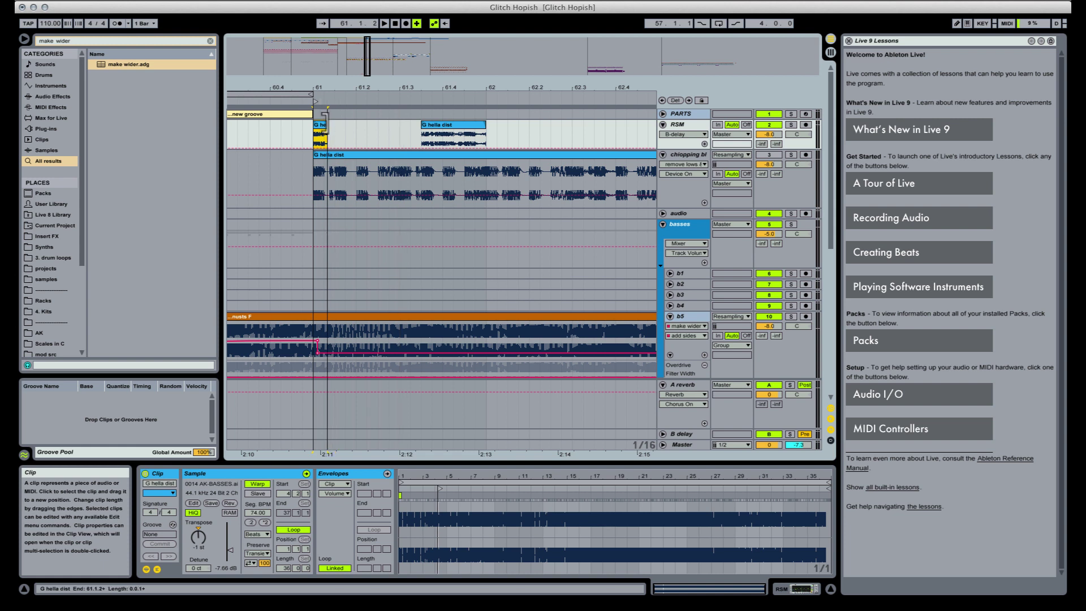
click(327, 131)
key(space)
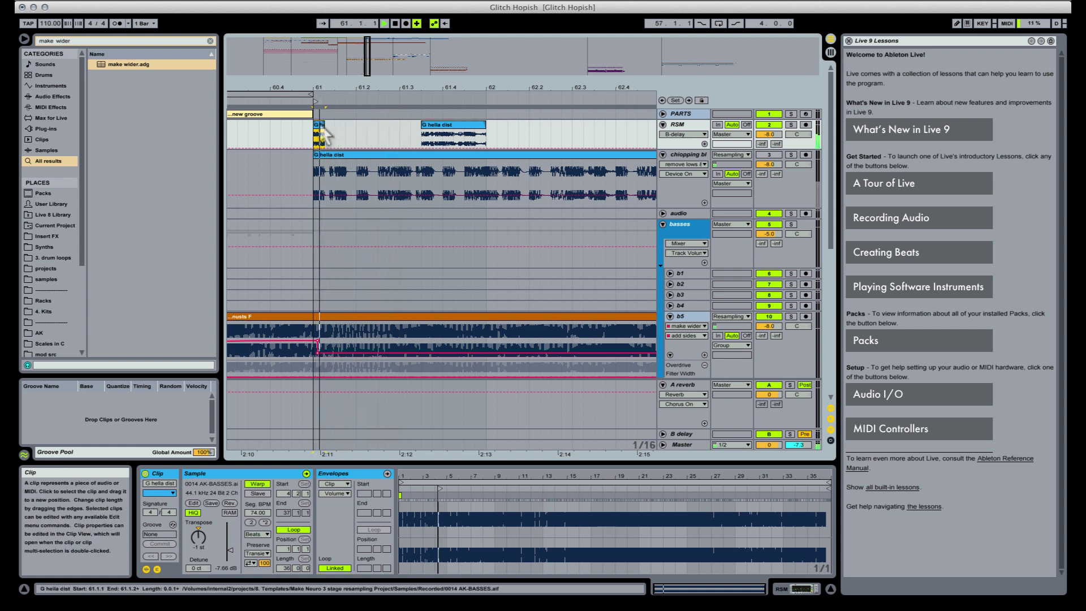
Copy the short slice to 61.2.2, shift the copy to 61.2.3 and play from bar 61
drag(327, 135, 379, 134)
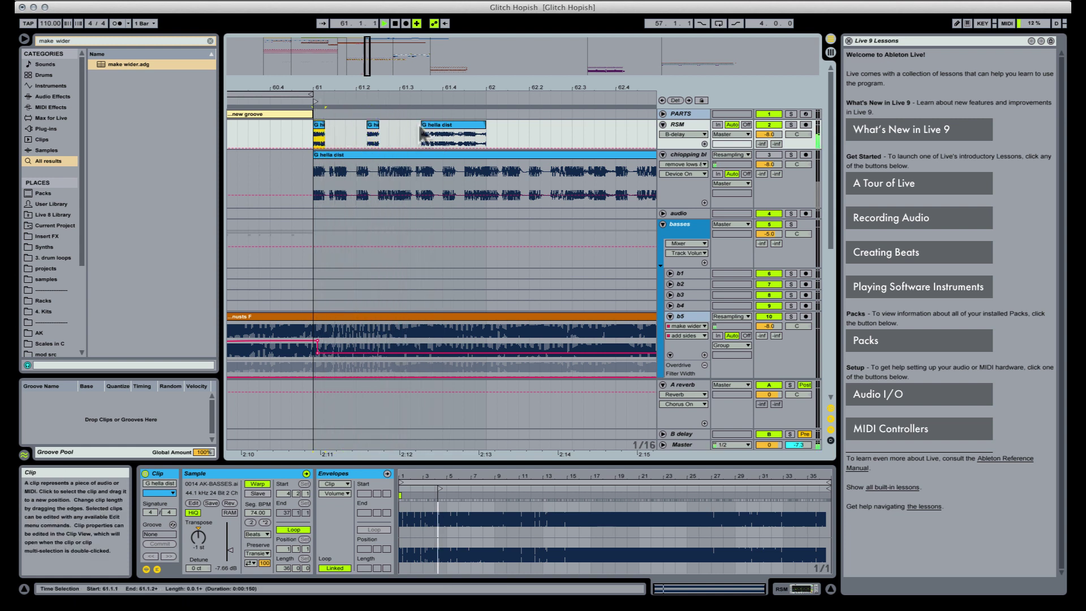
key(space)
click(374, 131)
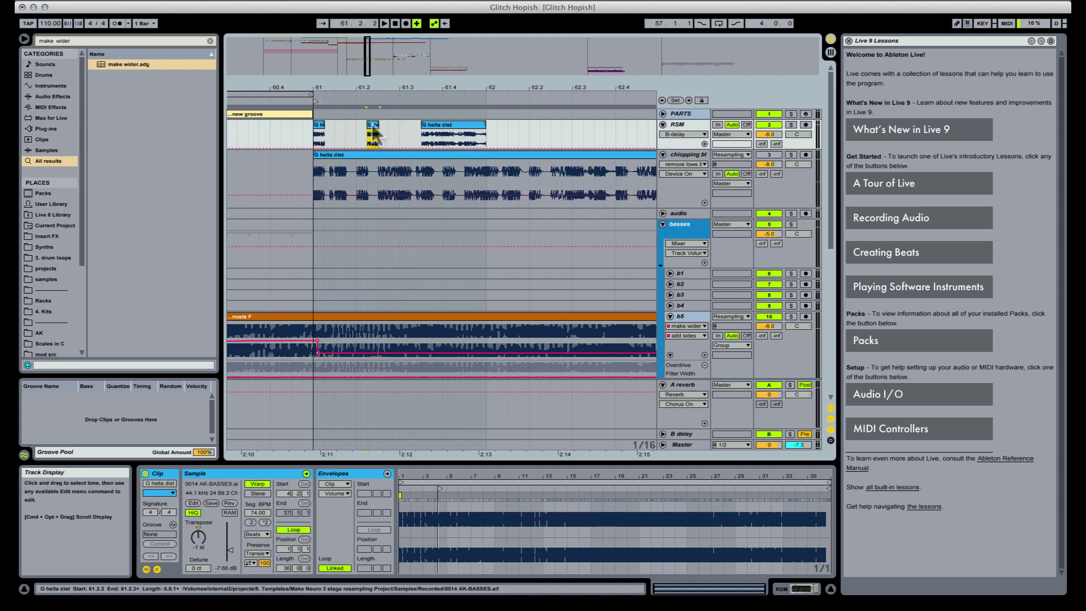
drag(374, 129, 386, 129)
key(space)
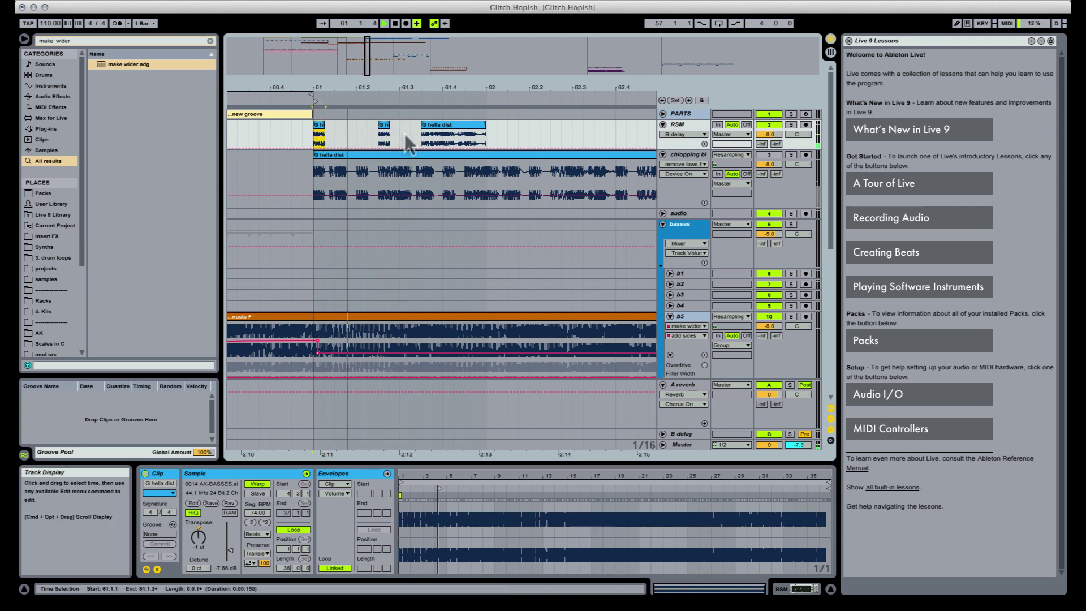
Move the longer slice to 61.4.3 and paste another copy of the short slice at 61.3.2
drag(441, 126, 485, 128)
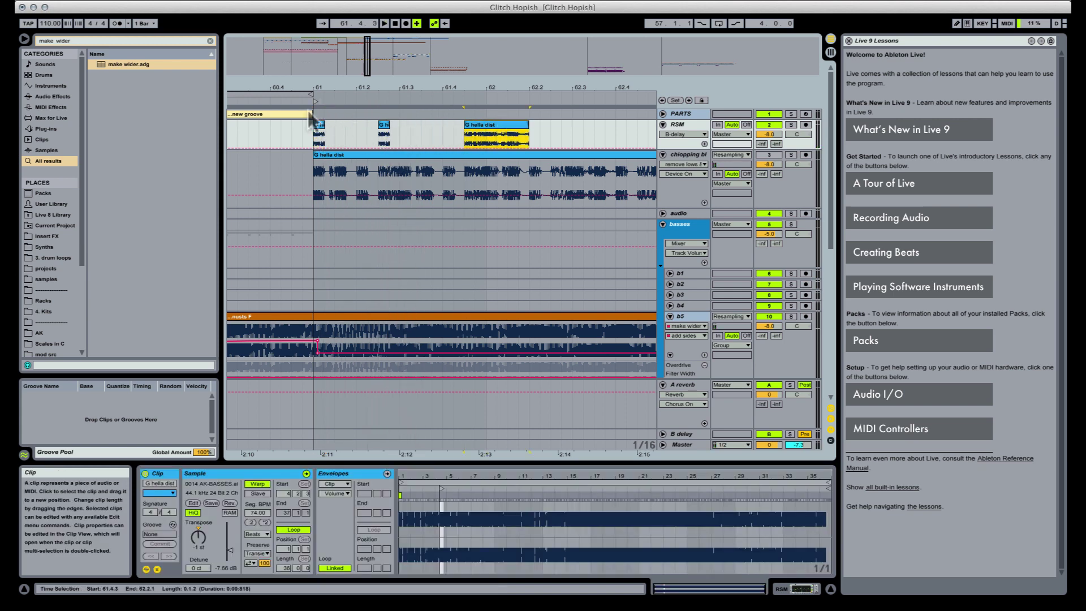
click(321, 133)
key(space)
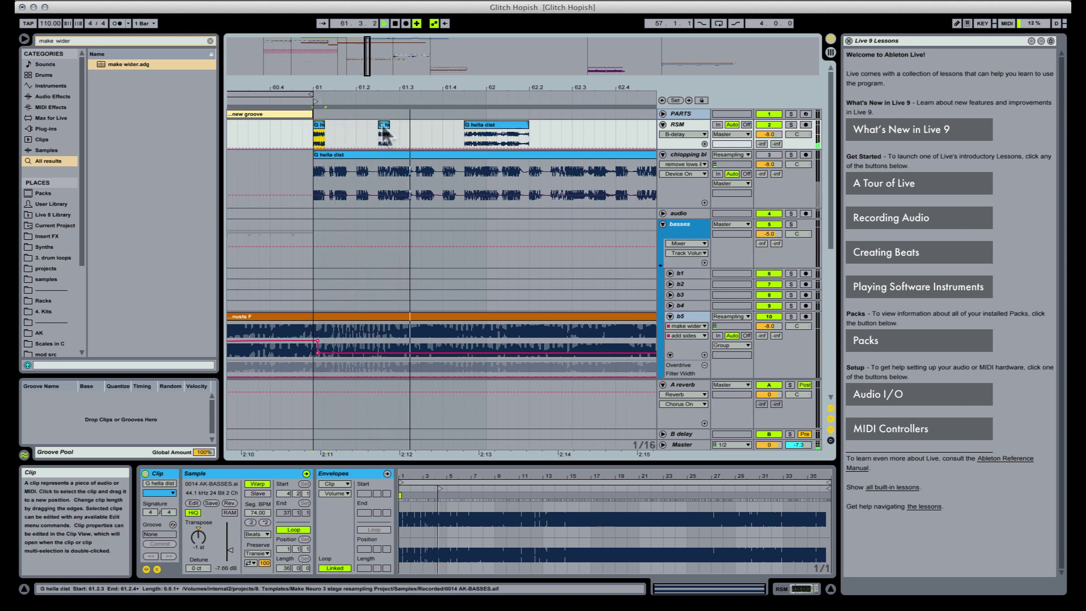
key(space)
click(414, 131)
key(super+v)
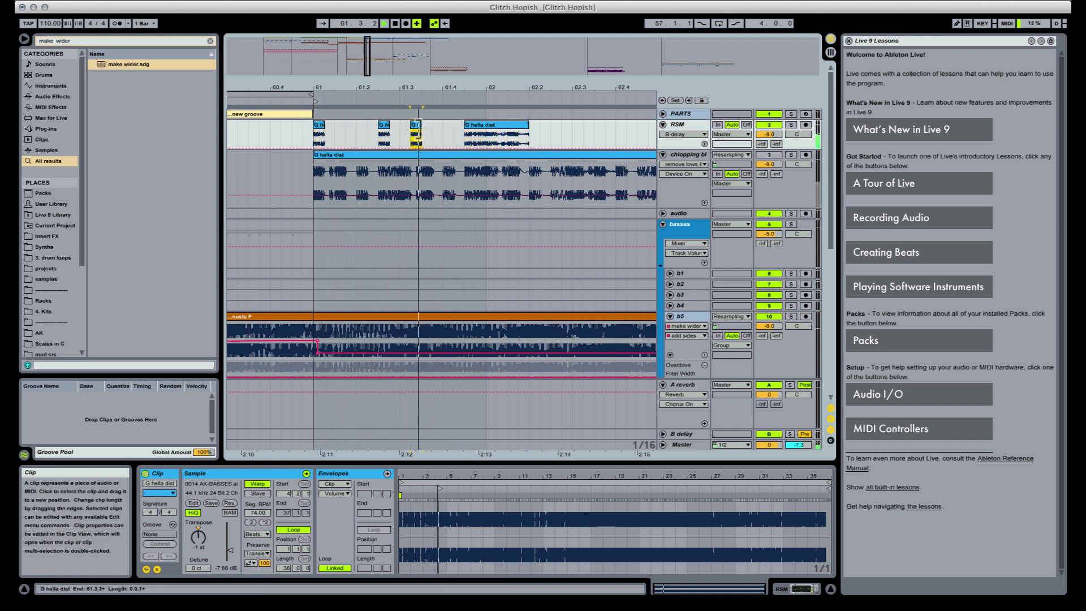
key(space)
Move the longer slice back to 61.3.3, shorten it to end just past 61.3.4 and audition the pattern
drag(496, 125, 456, 128)
key(space)
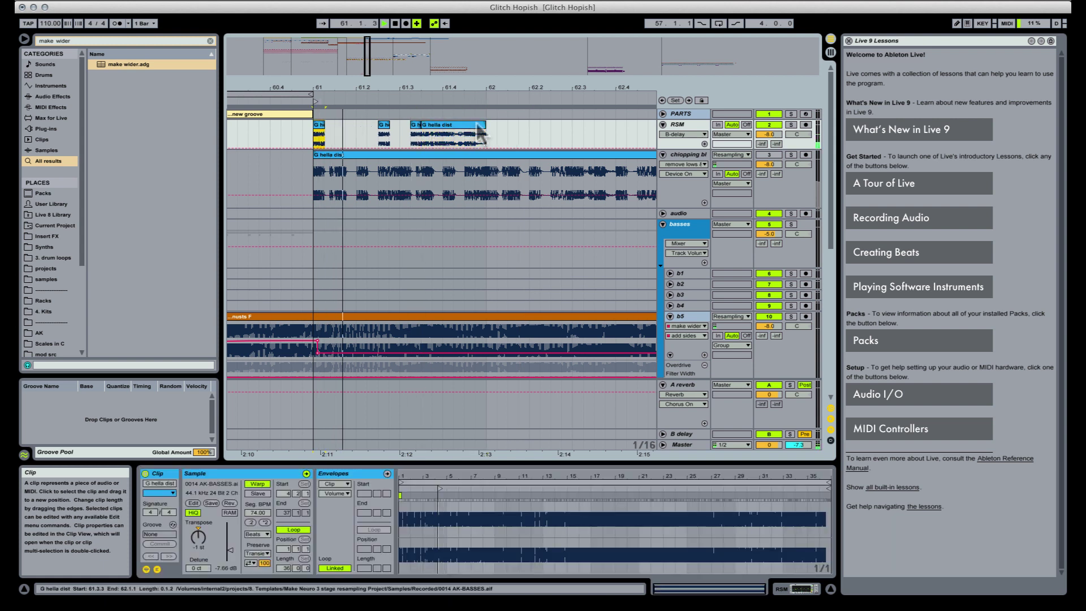
drag(473, 121, 438, 127)
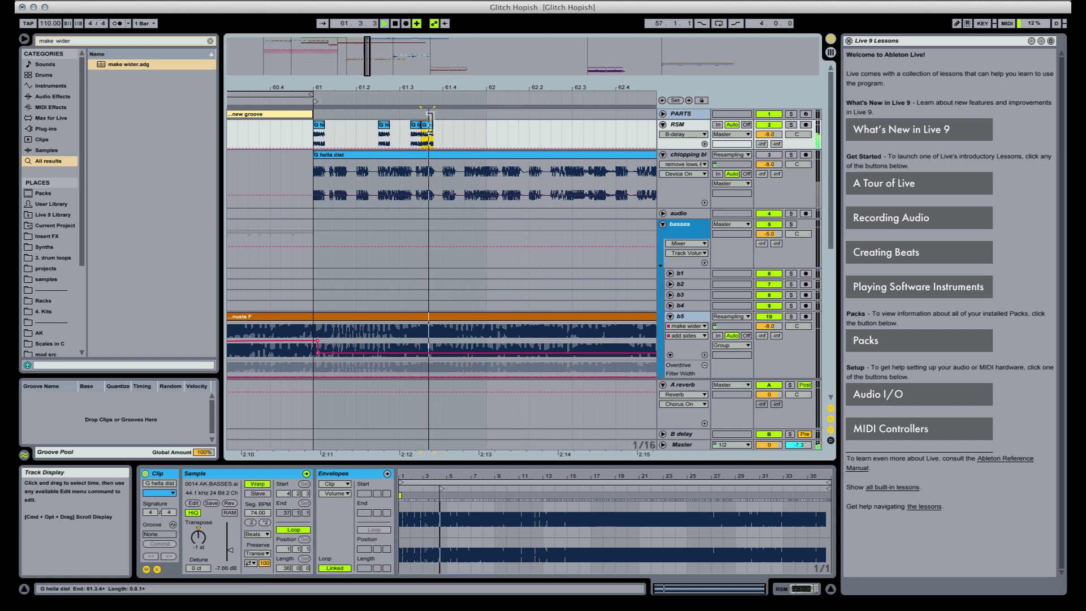
key(space)
key(space)
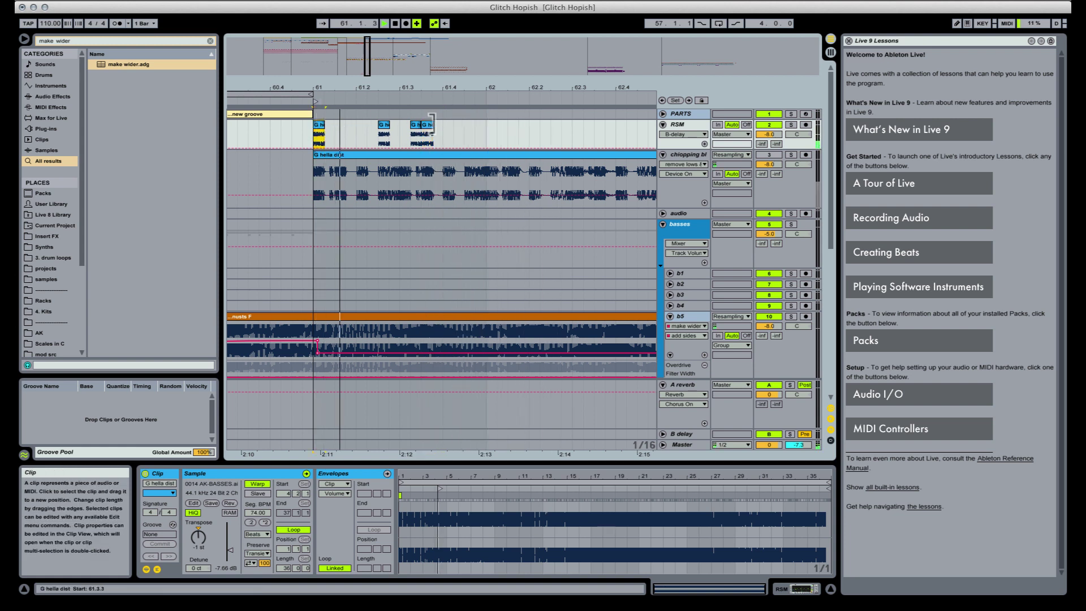
key(space)
Try the last short slice at 61.3.4 and play from bar 61
drag(428, 124, 440, 125)
click(320, 124)
key(space)
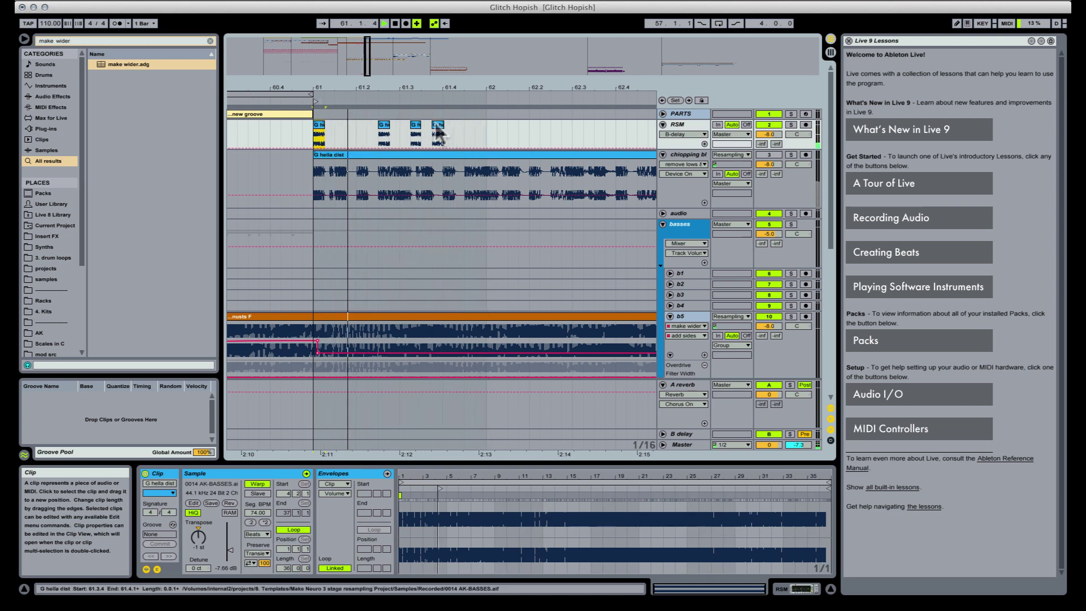
Switch to a 1/8T grid, moving the second slice to 61.2.1 and the last one back near 61.3.3
drag(443, 125, 364, 127)
key(space)
click(318, 126)
key(space)
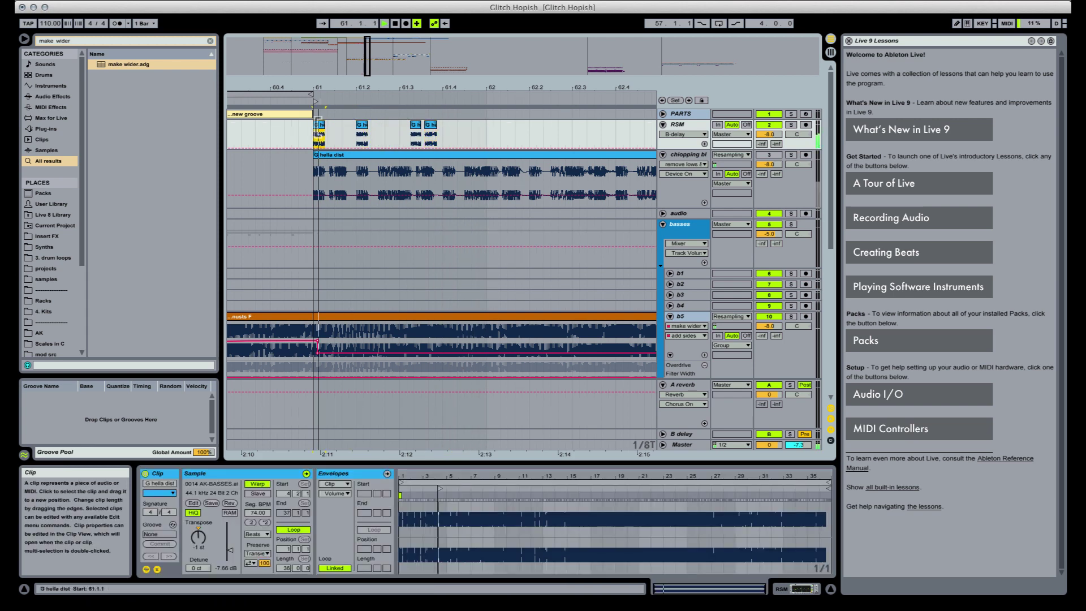
key(space)
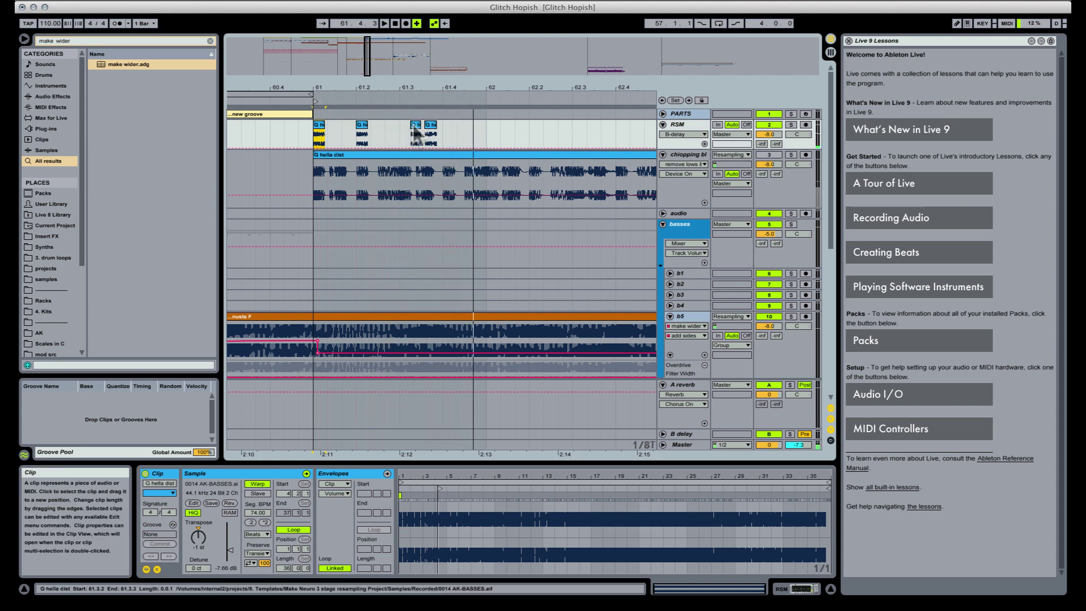
Shift the third slice to 61.3.1 and the second to 61.2.2, and play the pattern from bar 61
key(space)
drag(416, 133, 406, 133)
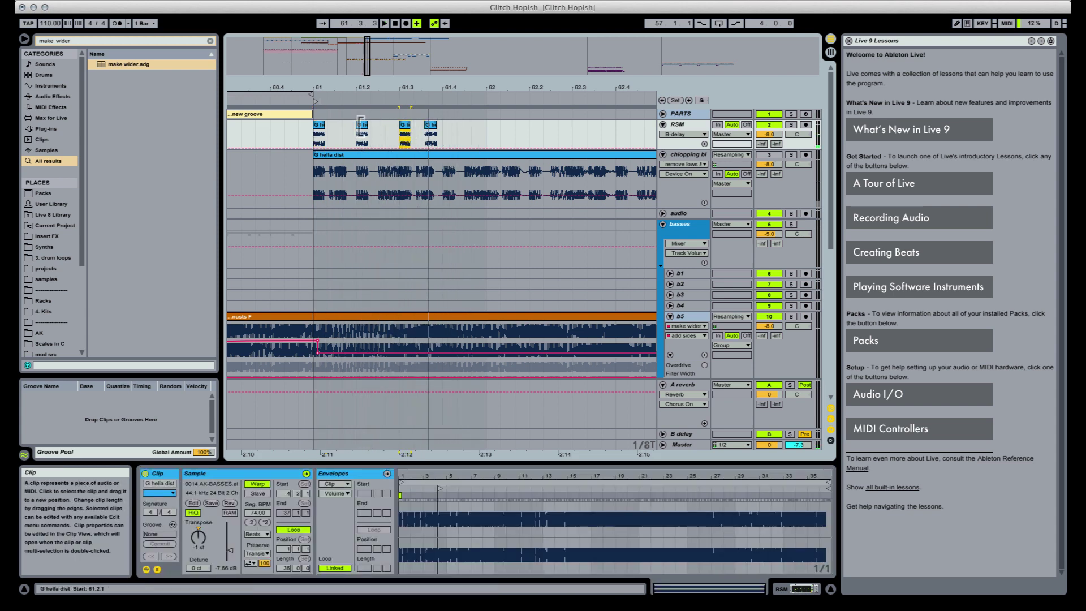
key(space)
click(361, 125)
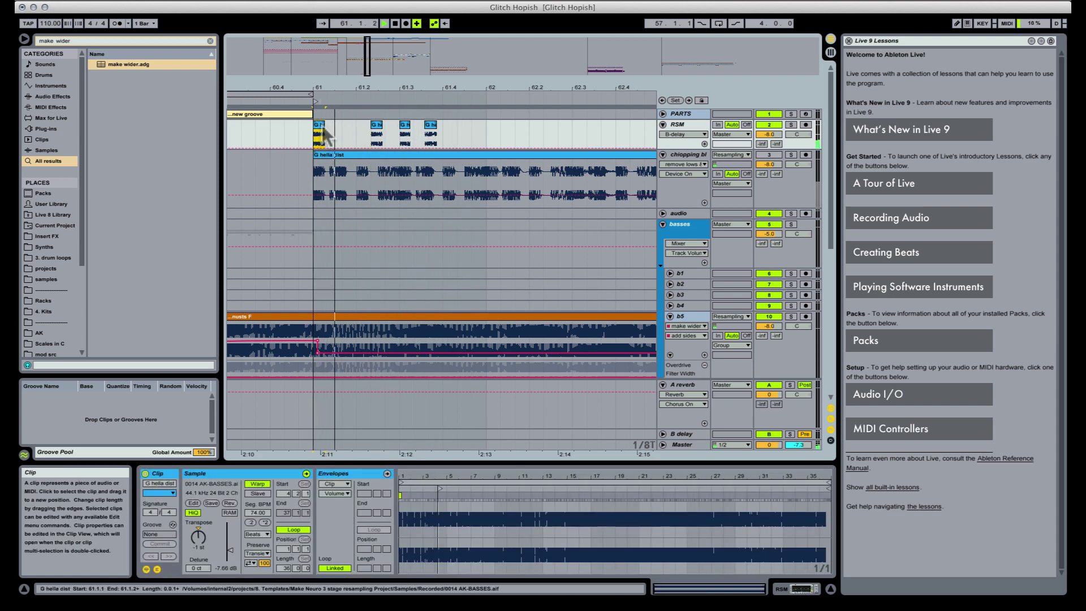
key(space)
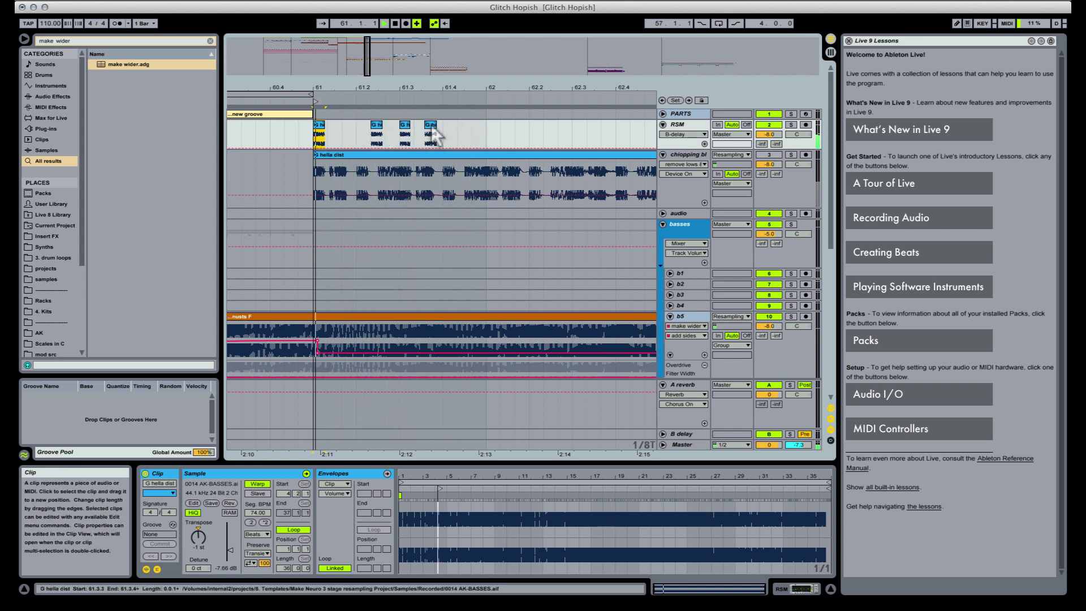
Move the last slice to just after 61.4 and delete the slice at 61.2.2
drag(432, 127, 477, 138)
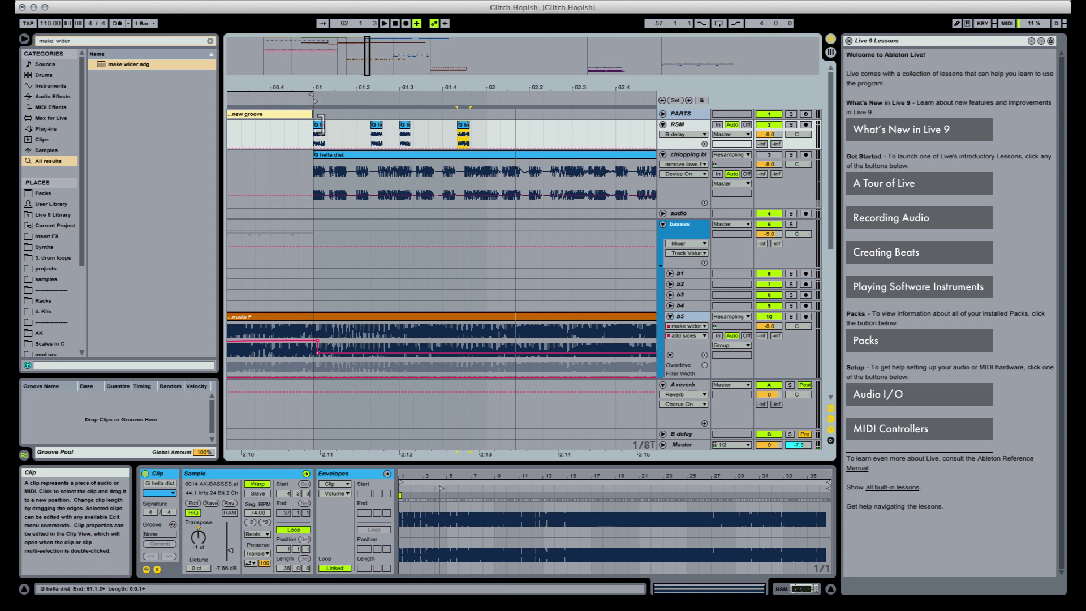
click(377, 128)
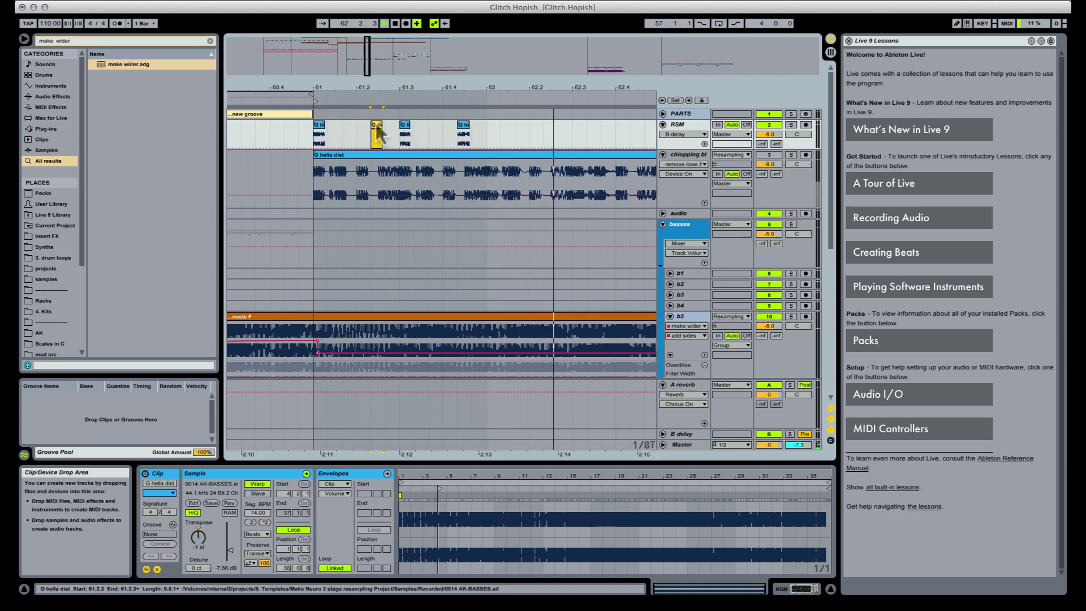
key(space)
key(Delete)
click(319, 125)
key(space)
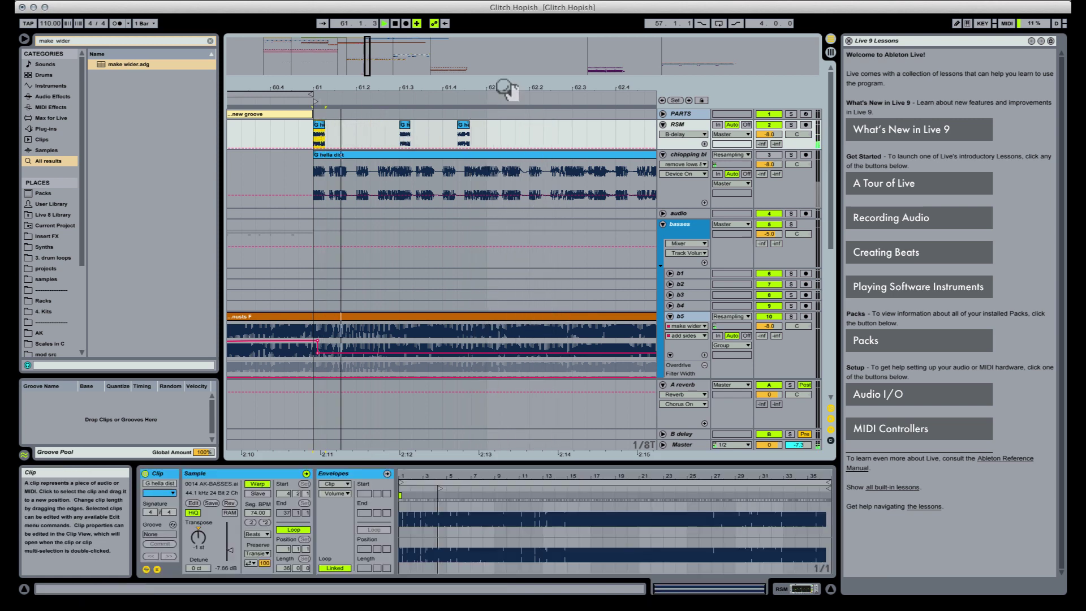
Place two copies of the short slice on the RSM track in beats 3 and 4 of bar 62
drag(488, 88, 488, 63)
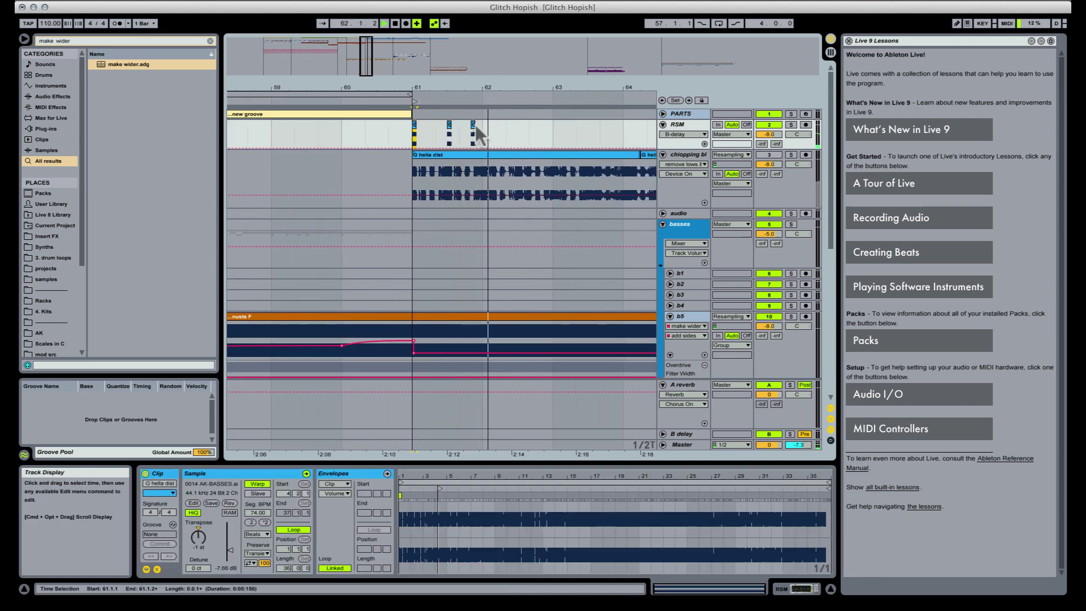
drag(474, 134, 543, 125)
key(space)
key(super+1)
Copy the RSM slice section from 70.3.1 to 71.1.1 to the start of bar 62 and audition it
drag(552, 85, 482, 60)
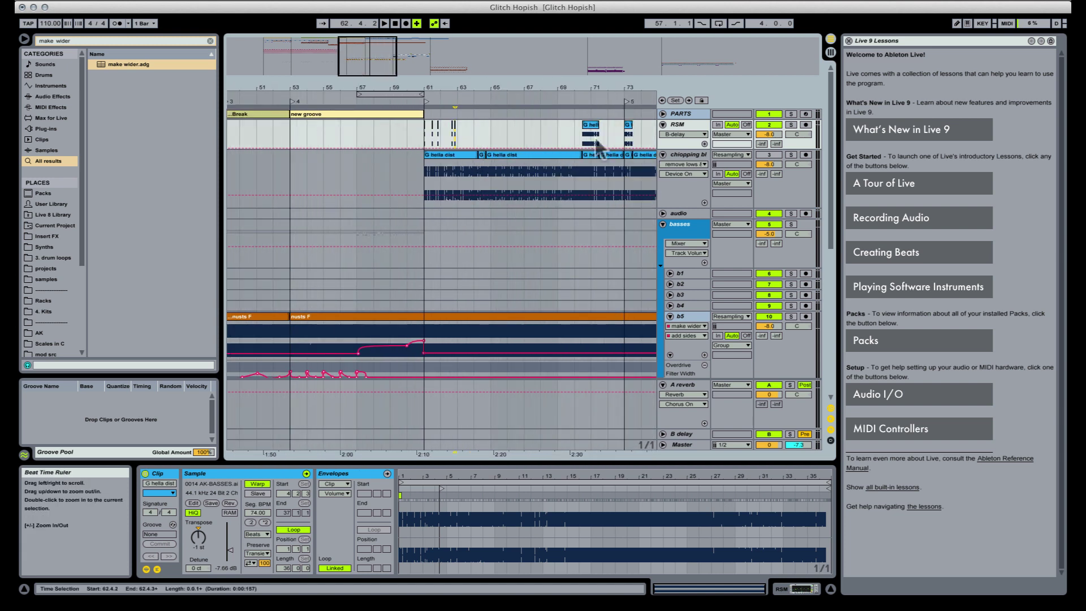
click(589, 141)
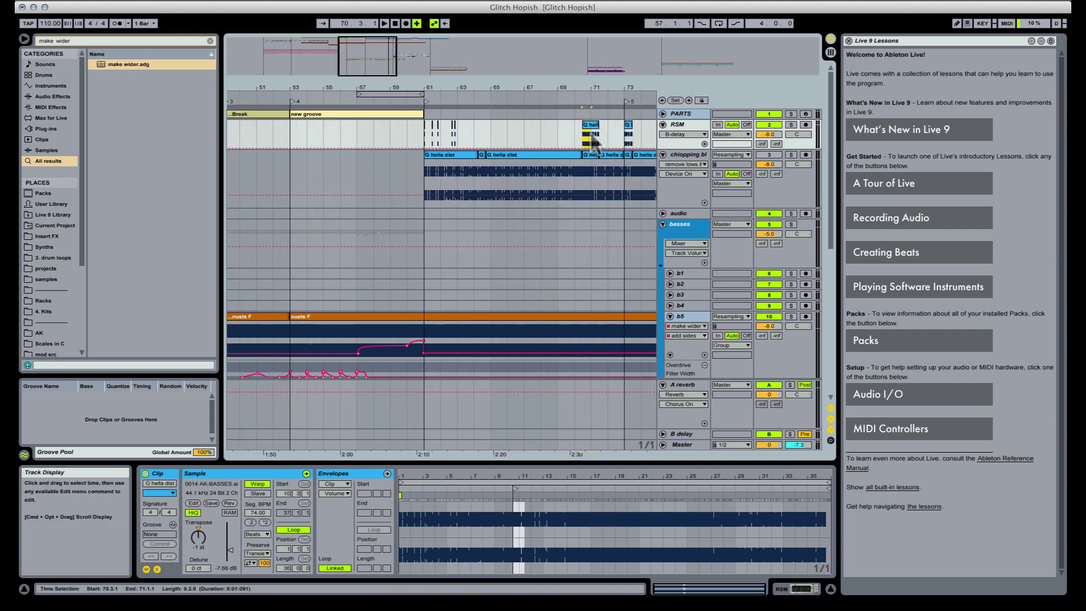
click(443, 140)
key(super+v)
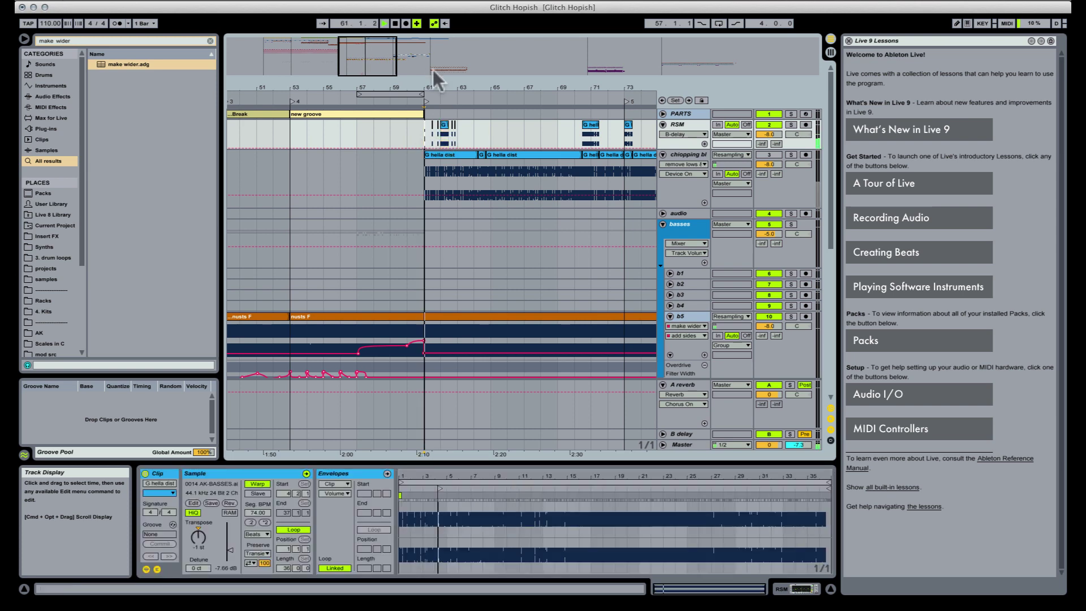
mouse_move(439, 89)
mouse_down()
mouse_move(439, 135)
mouse_move(433, 85)
mouse_up()
click(443, 128)
key(space)
key(space)
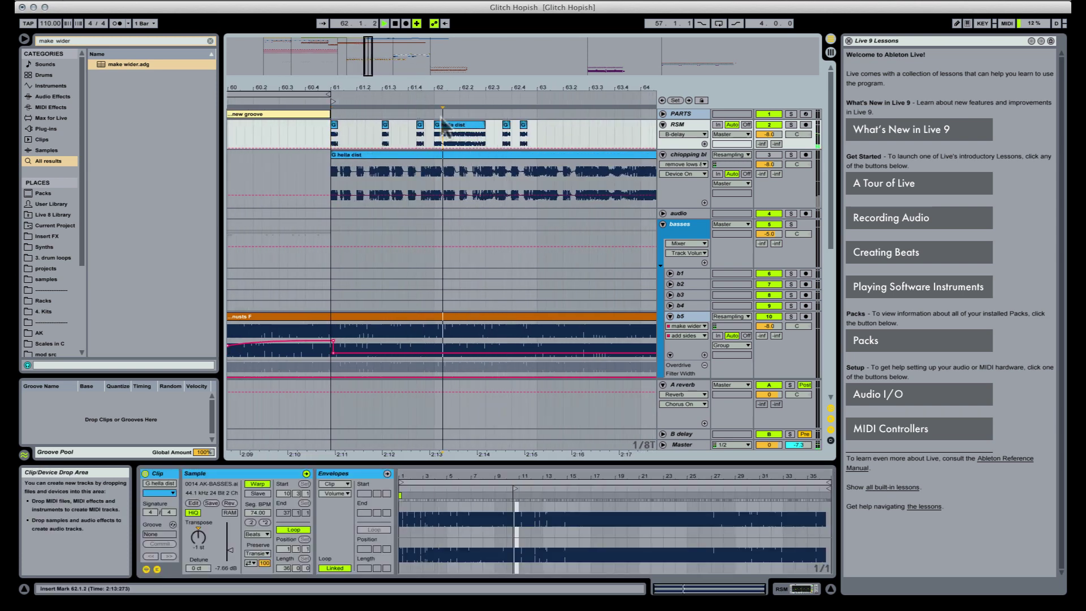
Split the two-beat slice in bar 62 at 62.2.1 and select its first half
click(444, 124)
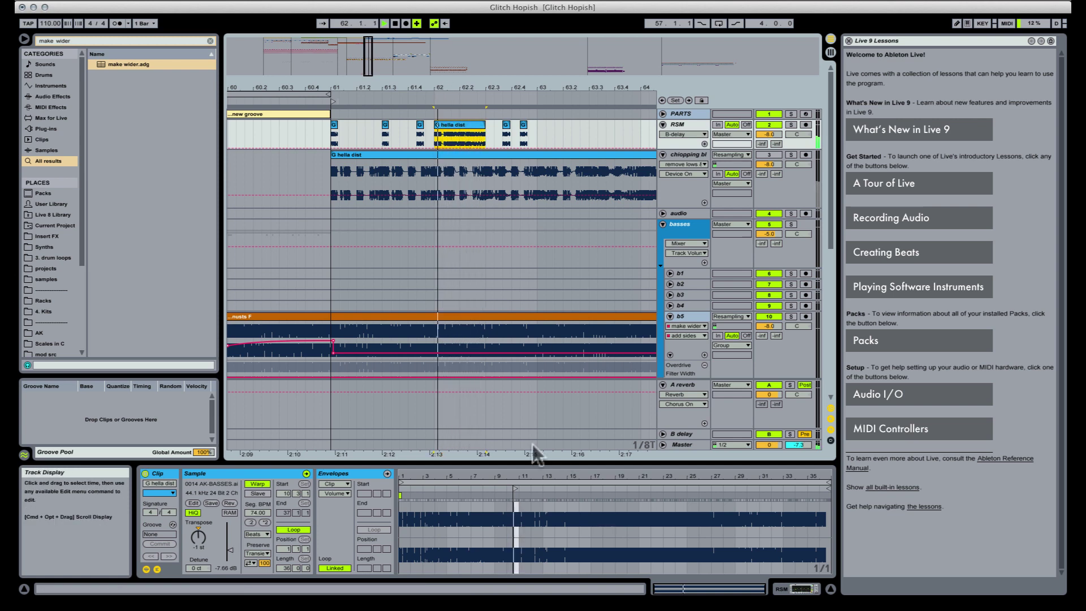
drag(458, 87, 468, 139)
key(space)
key(space)
click(469, 136)
key(super+e)
key(space)
click(440, 125)
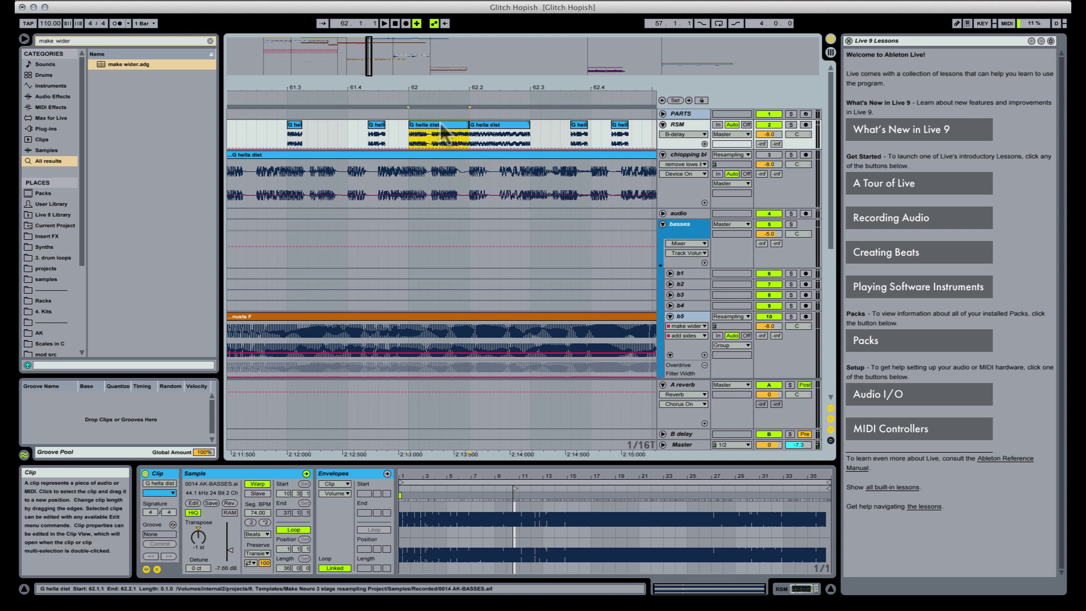
Split the RSM track clip starting at 62.2, move its later part to start at 62.2.3, and play from 62.1
key(super+d)
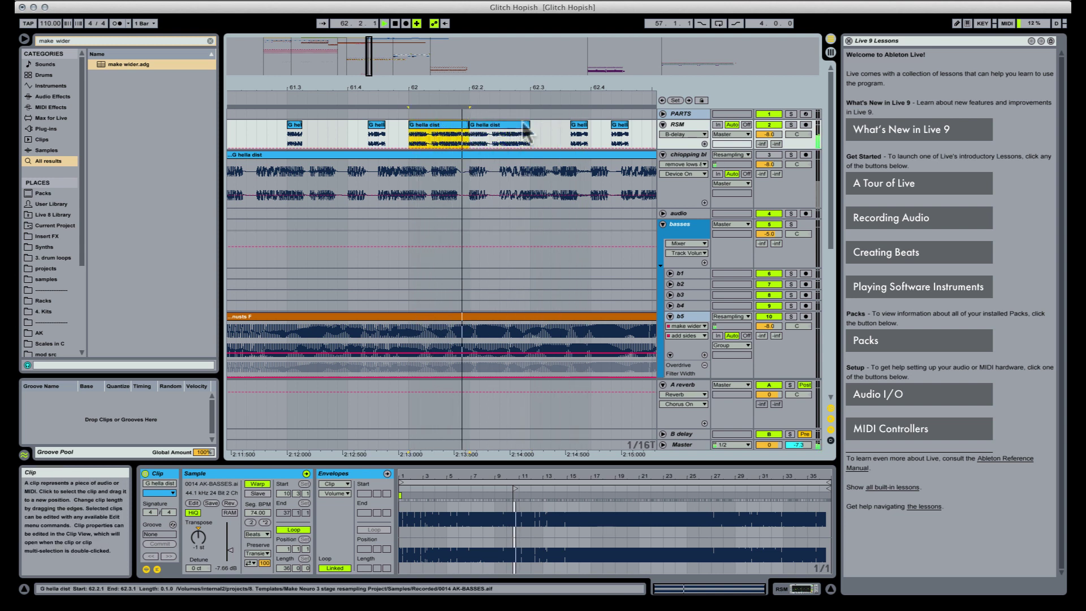
click(491, 135)
key(super+e)
key(Right)
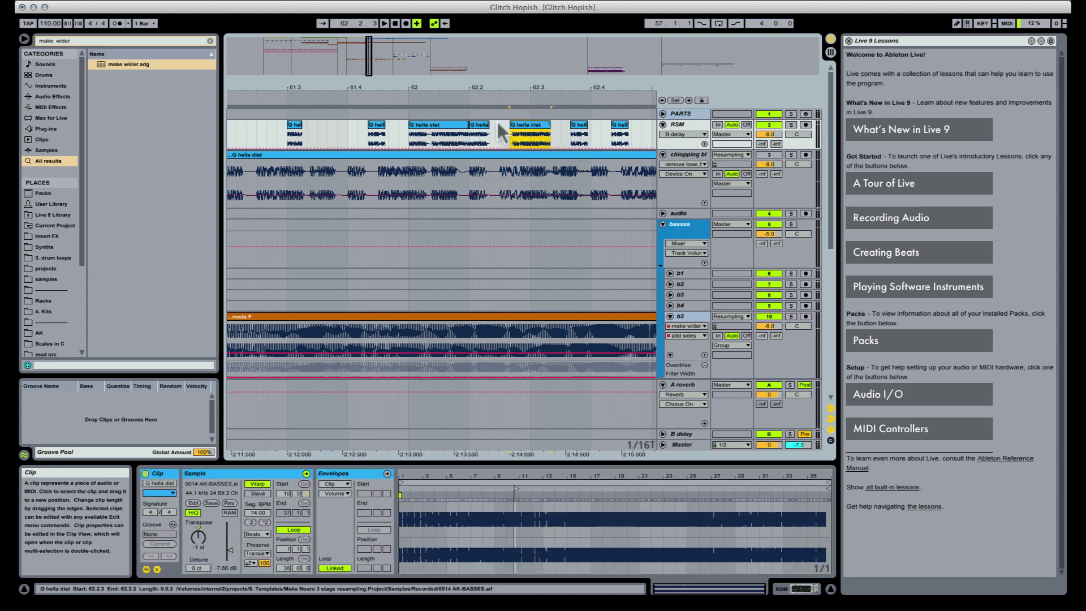
click(425, 122)
key(space)
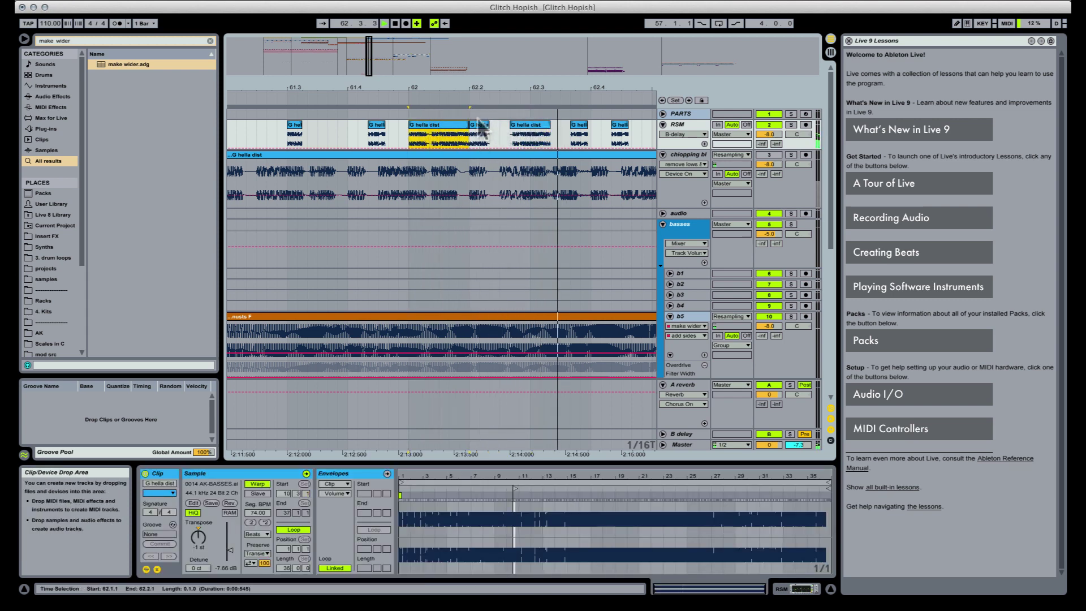
key(space)
key(space)
Duplicate the short RSM clip at 62.2, move the copy to 62.2.3, and play the pattern from 62.1
click(478, 123)
key(super+d)
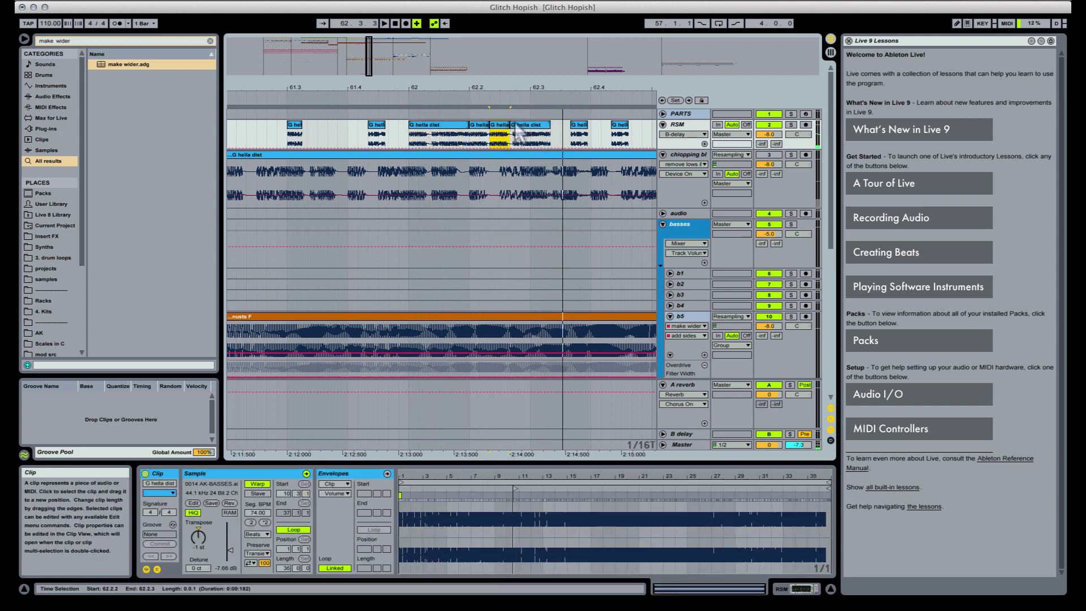
key(Right)
click(426, 125)
key(space)
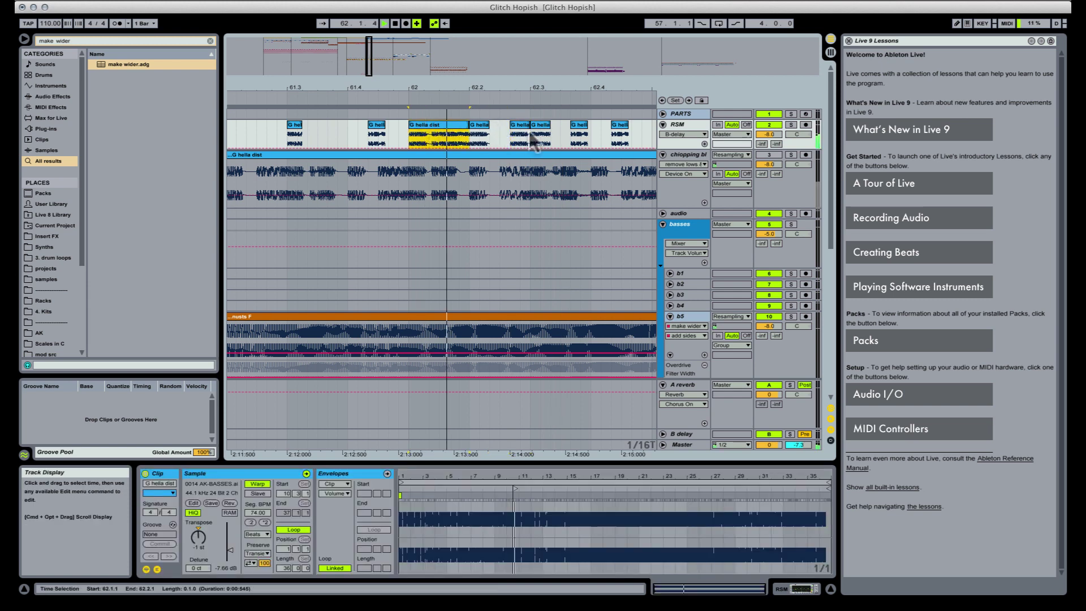
key(space)
key(space)
Remove the RSM clip around 62.3 and move the last two clips to start at 62.4.1 and 62.4.3
drag(544, 124, 637, 125)
key(space)
key(space)
key(space)
Turn off Warp for the last RSM clip at 62.4.3 and play the result
click(626, 126)
key(space)
click(258, 483)
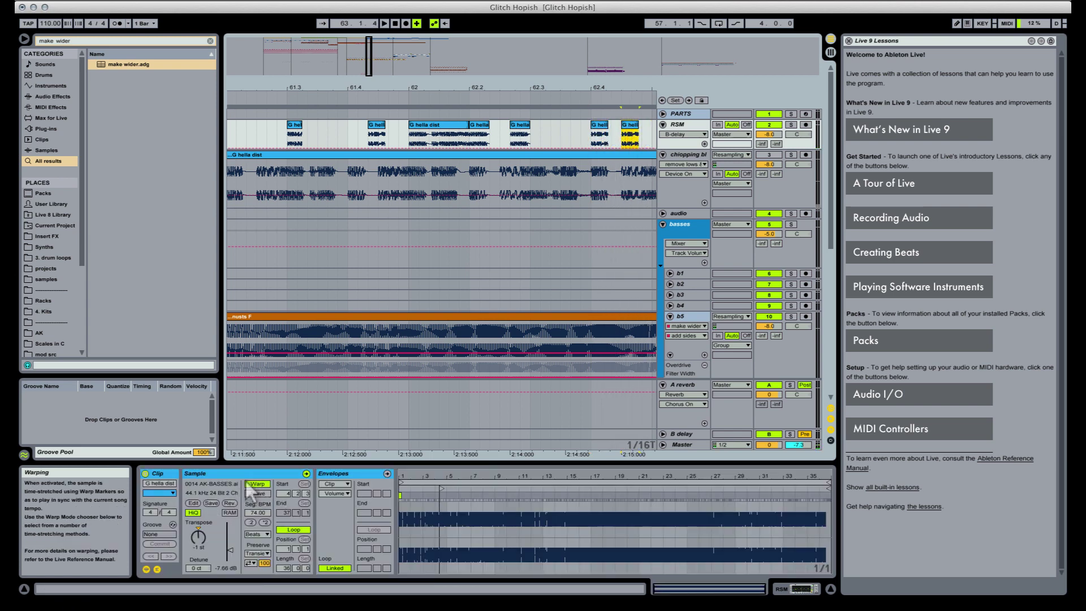
key(space)
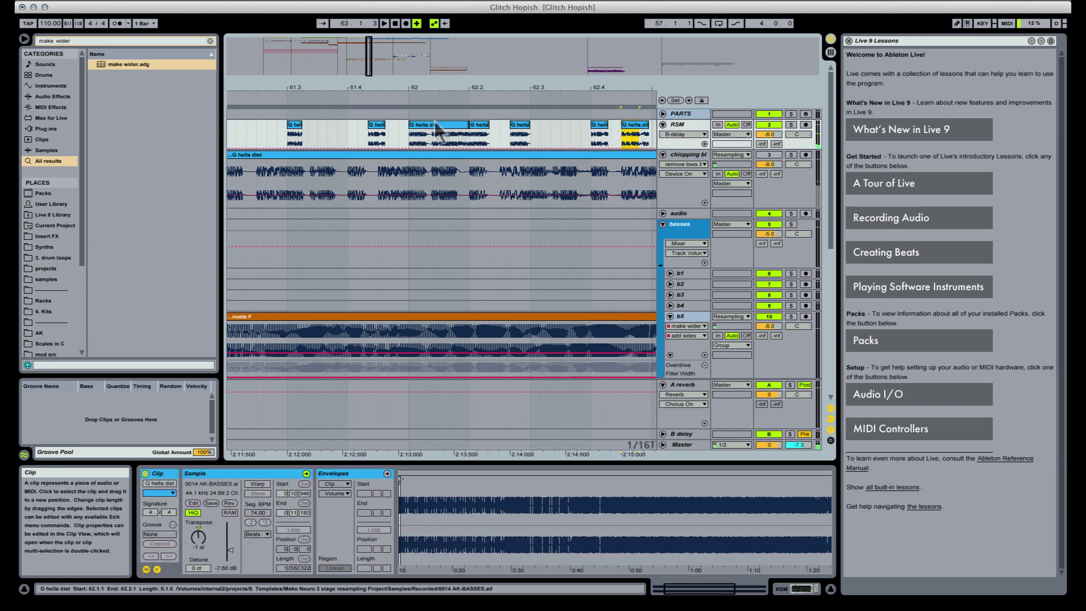
Turn off Warp for the RSM clip starting at 62.1 and play it back
click(435, 129)
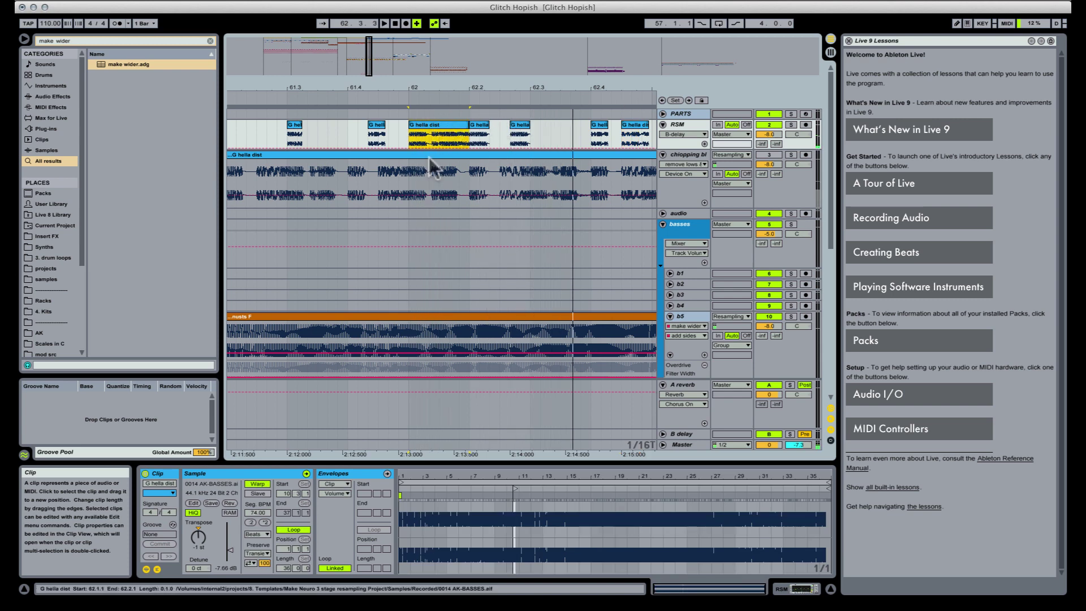
key(space)
click(257, 484)
key(space)
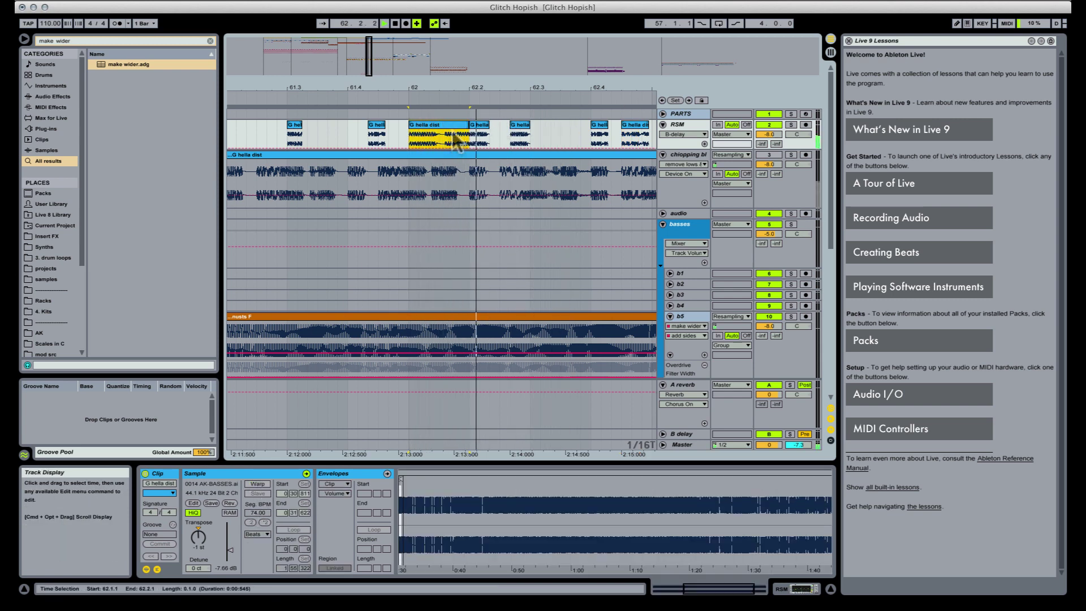
Shorten the RSM clip starting at 62.2 and play the pattern from 62.1
click(479, 126)
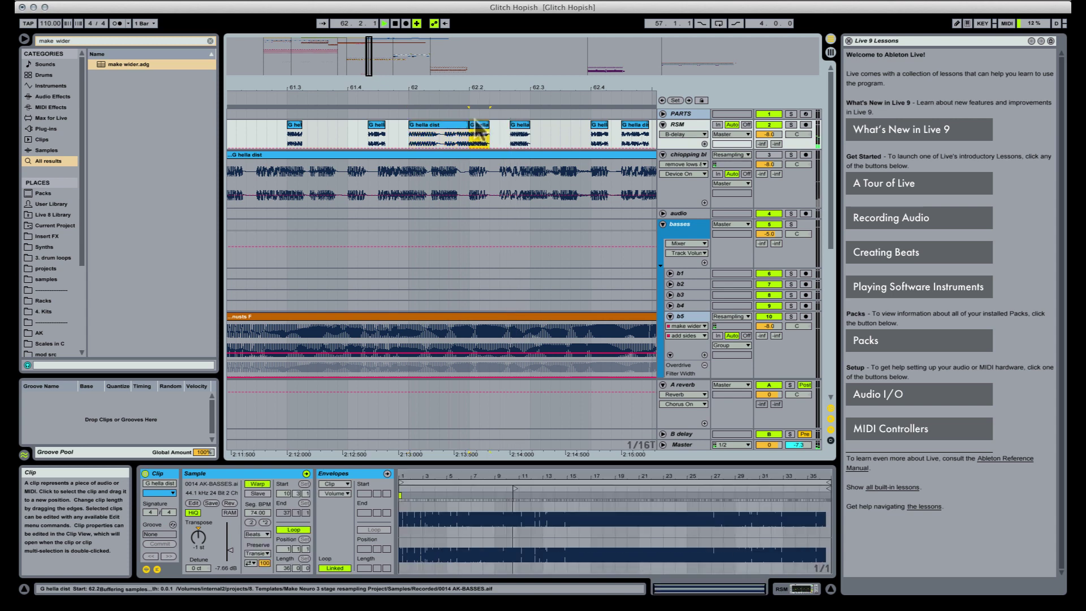
click(443, 125)
key(space)
key(space)
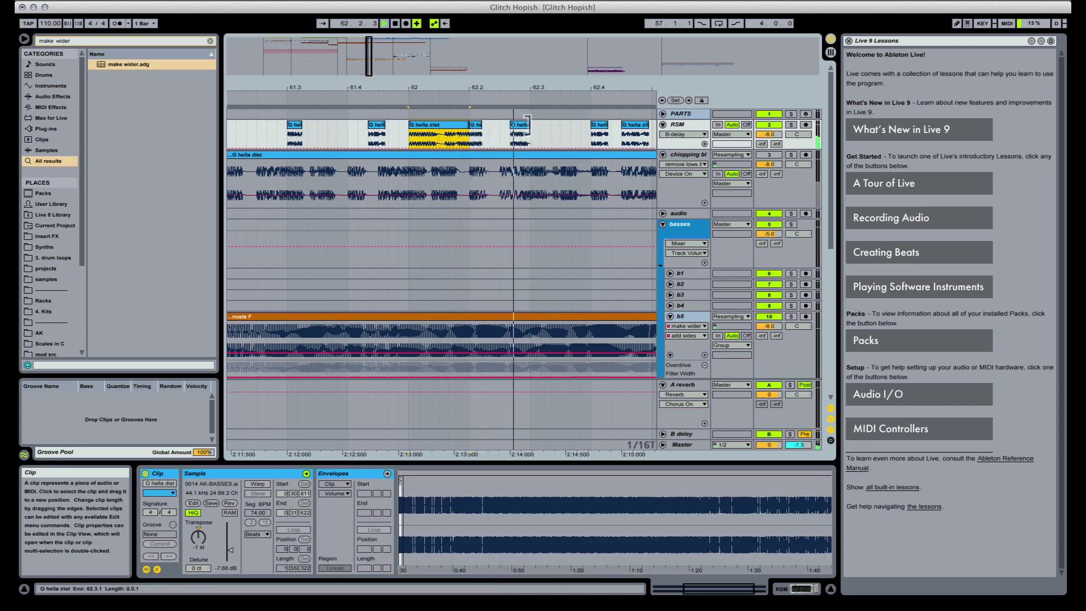
Turn off Warp for the RSM clip at 62.2.3 and play the pattern from there
click(514, 124)
key(space)
key(space)
click(257, 484)
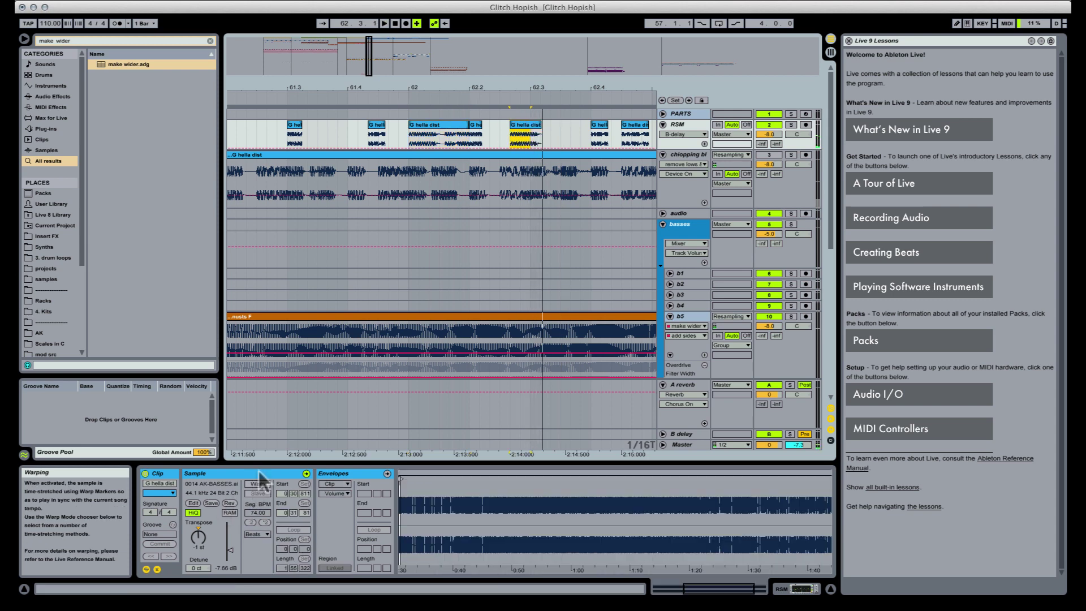
key(space)
key(space)
key(space)
key(space)
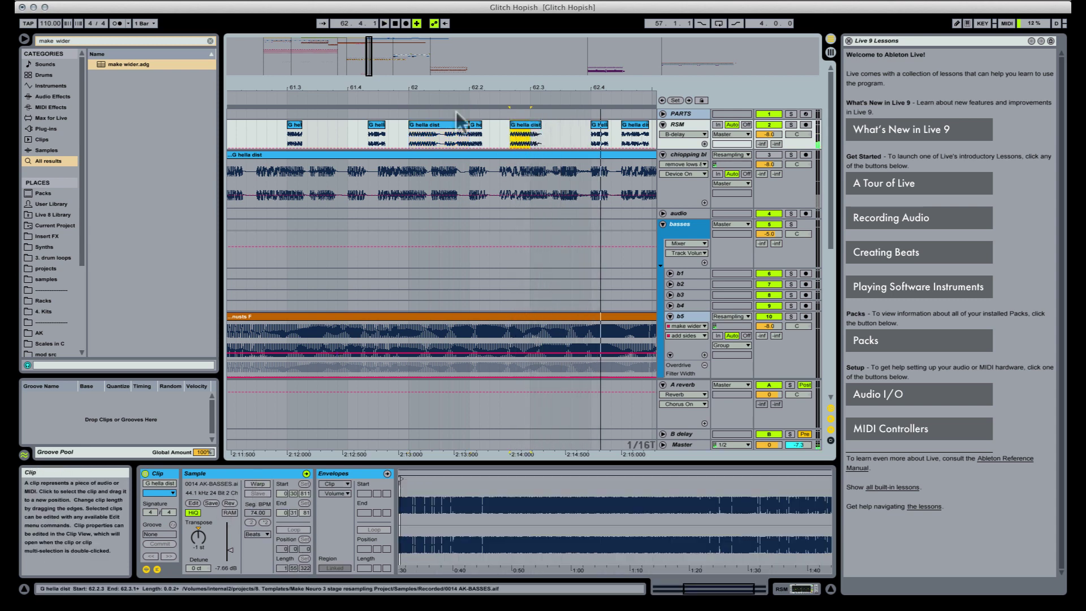
Turn off Warp for the first RSM clip at 61.1.1 and play the pattern from bar 61
drag(462, 88, 463, 51)
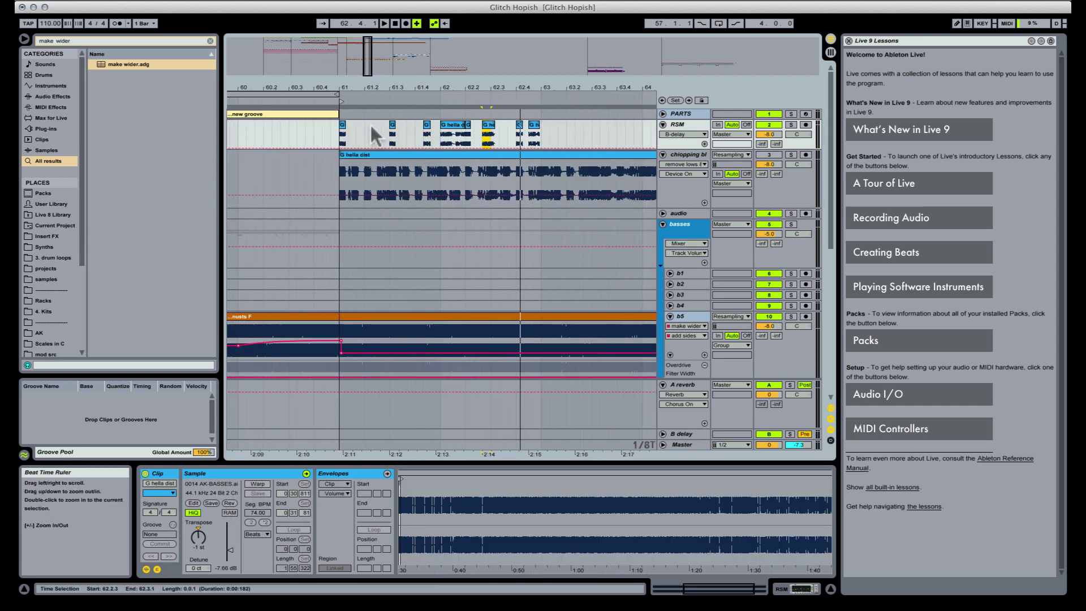
click(334, 135)
key(space)
click(346, 138)
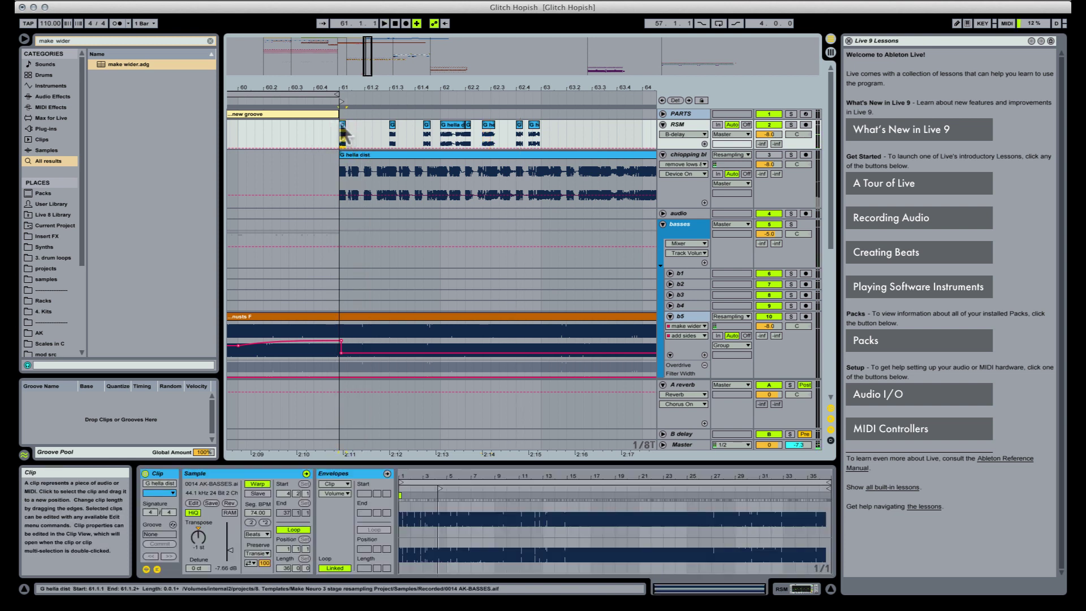
key(space)
click(250, 488)
key(space)
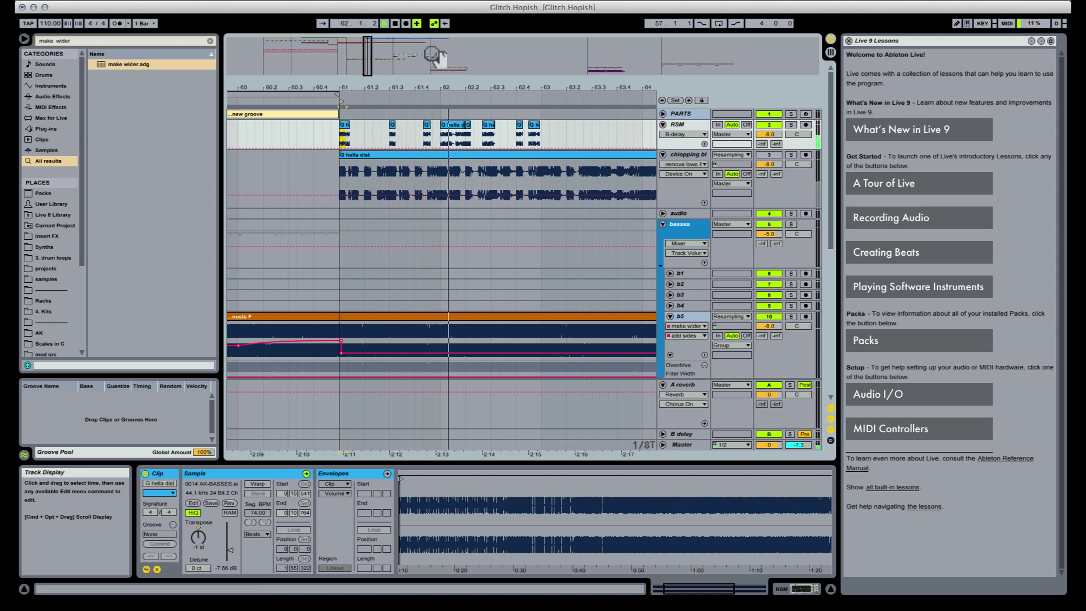
Replace the RSM clip at 61.3.3 with a copy of the unwarped clip from 61.1, and add a long fade-in to it
drag(436, 86, 454, 122)
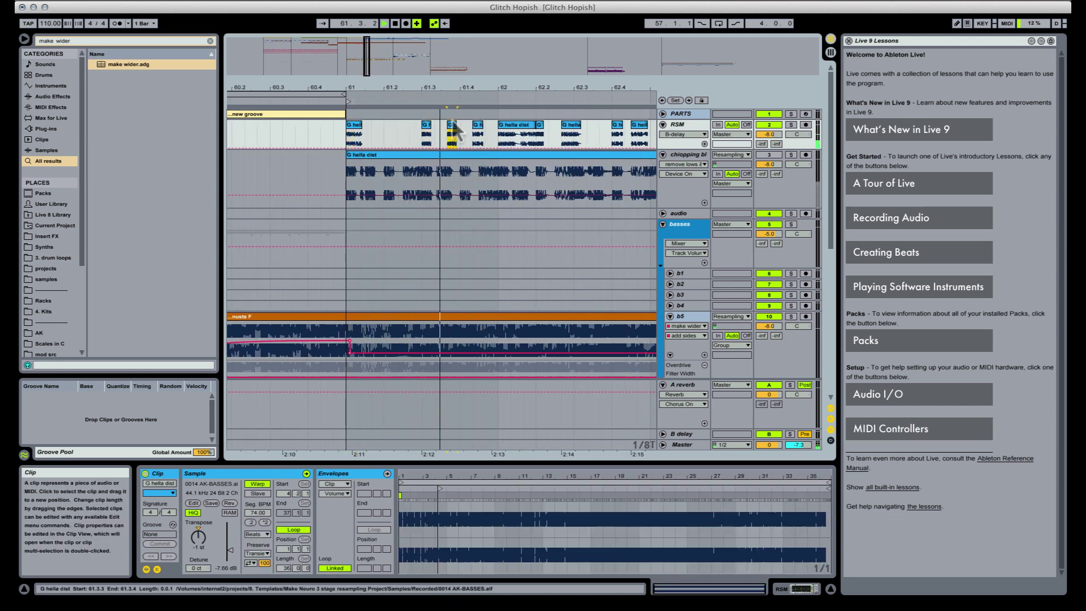
key(super+z)
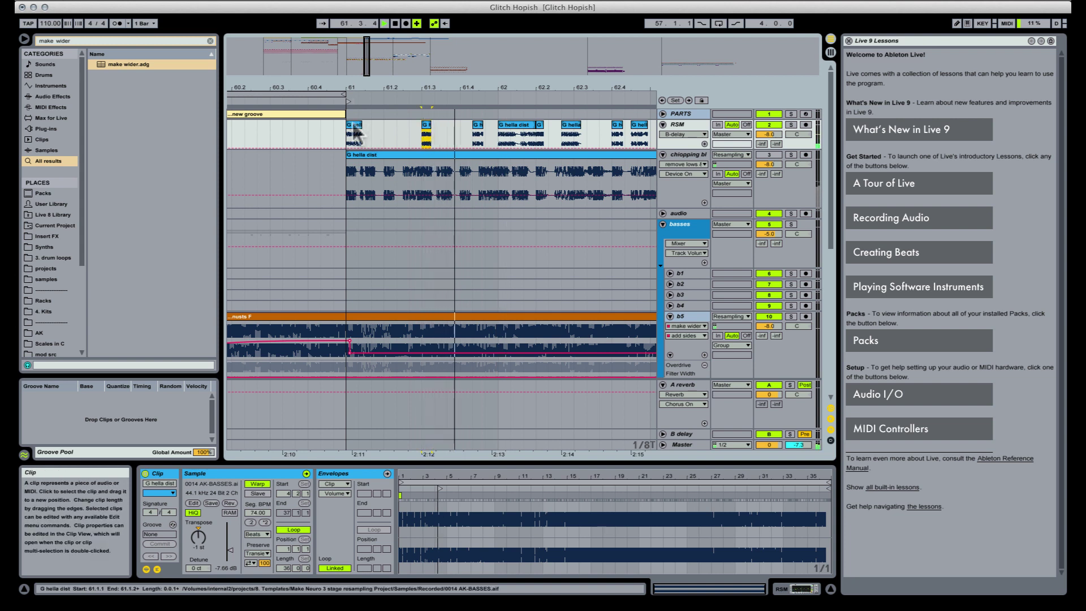
drag(352, 125, 459, 136)
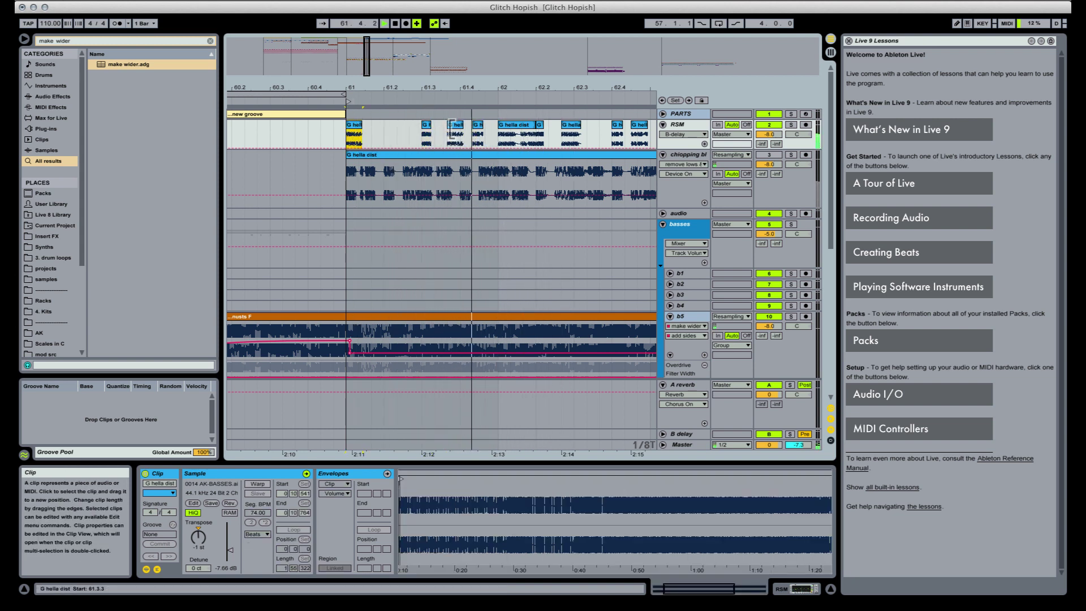
key(space)
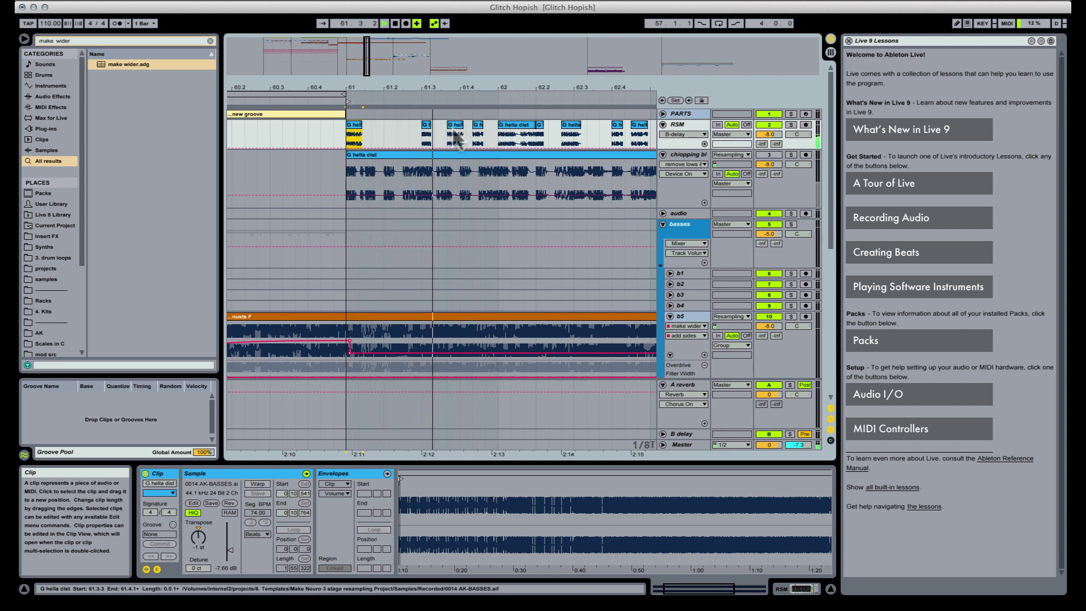
key(alt+super+f)
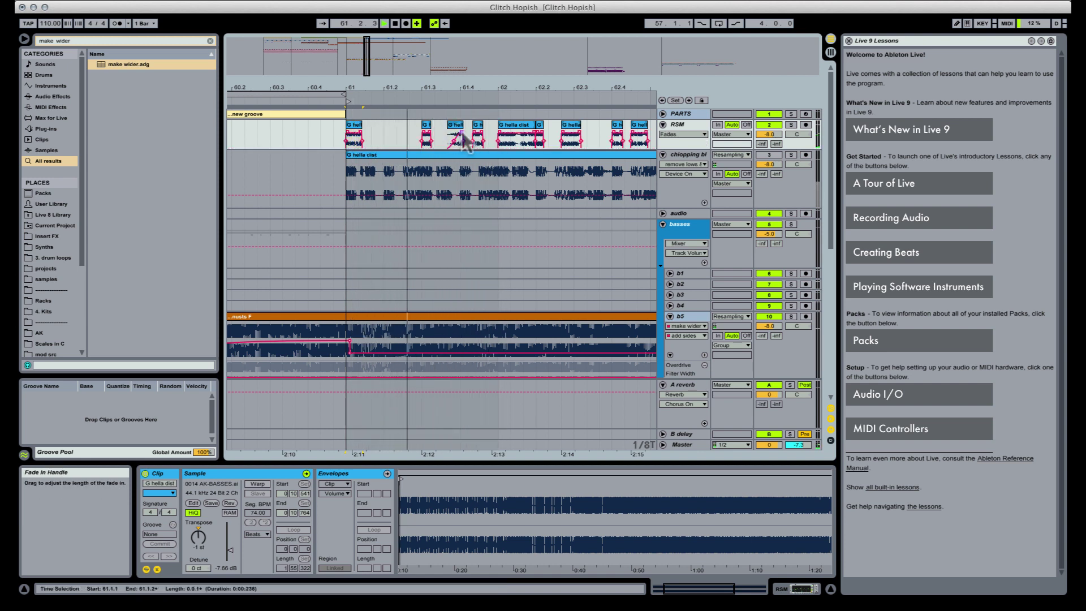
Delete the section from 62.1.2 to 62.1.3 out of the RSM clip that starts at 62.1
click(515, 136)
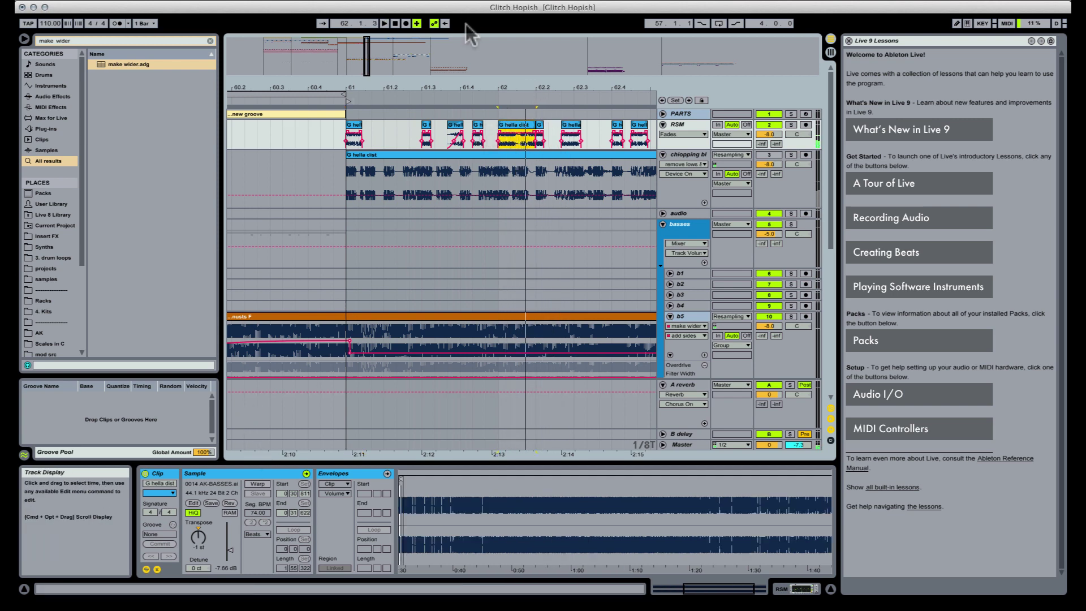
drag(529, 90, 530, 104)
drag(511, 144, 498, 146)
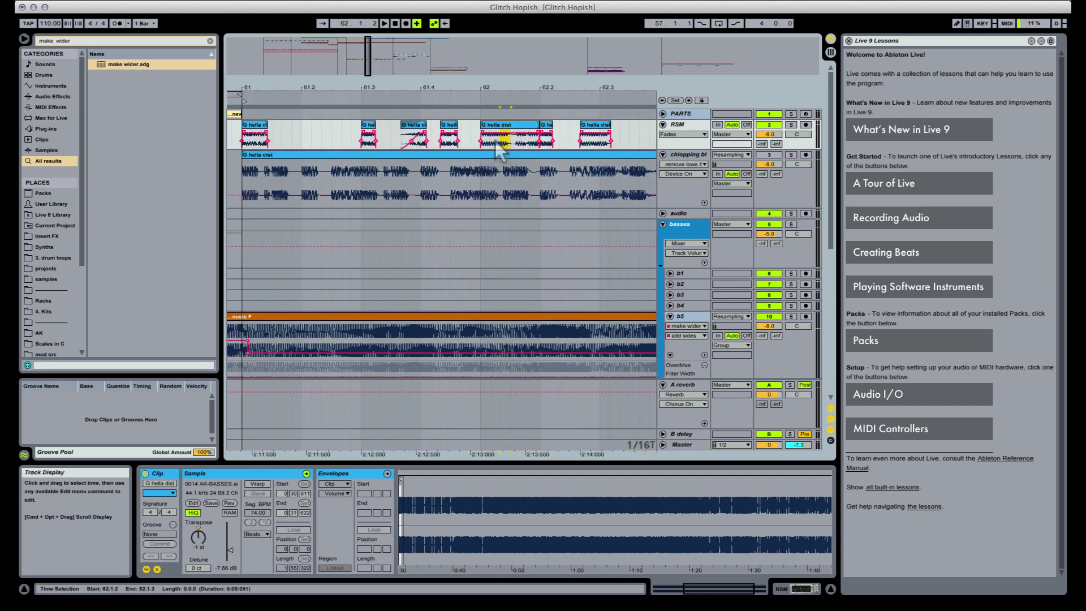
key(Delete)
Trim the remaining slice in beat 62.1 so it starts slightly after the beat, and play the pattern from 61.1
click(493, 125)
key(space)
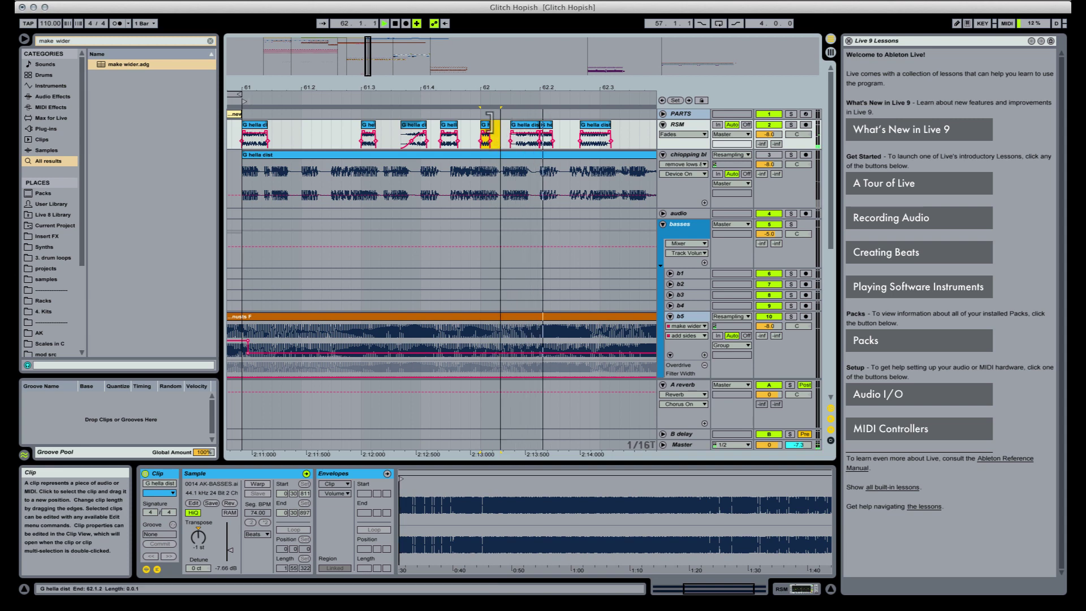
click(488, 129)
click(493, 134)
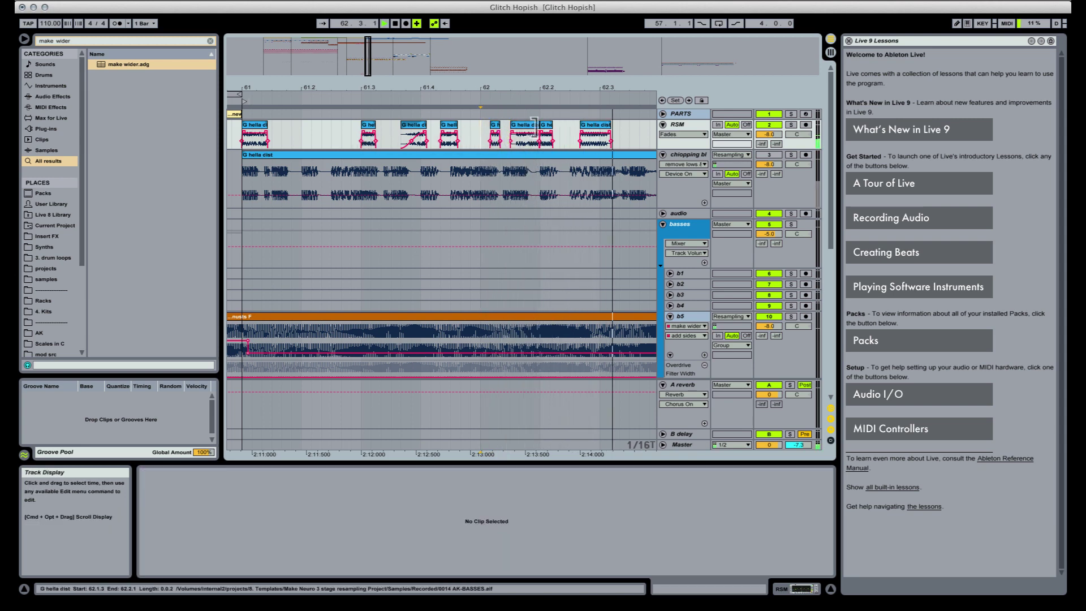
click(258, 136)
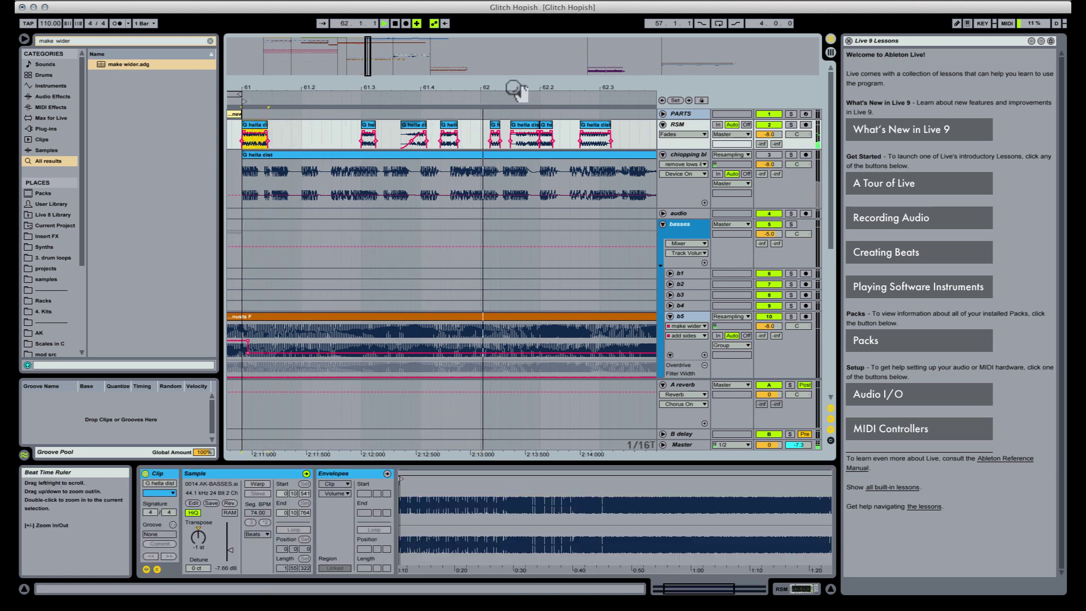
Move the four RSM clips in the first part of bar 62 to the range starting at 63.1.3
drag(524, 86, 438, 63)
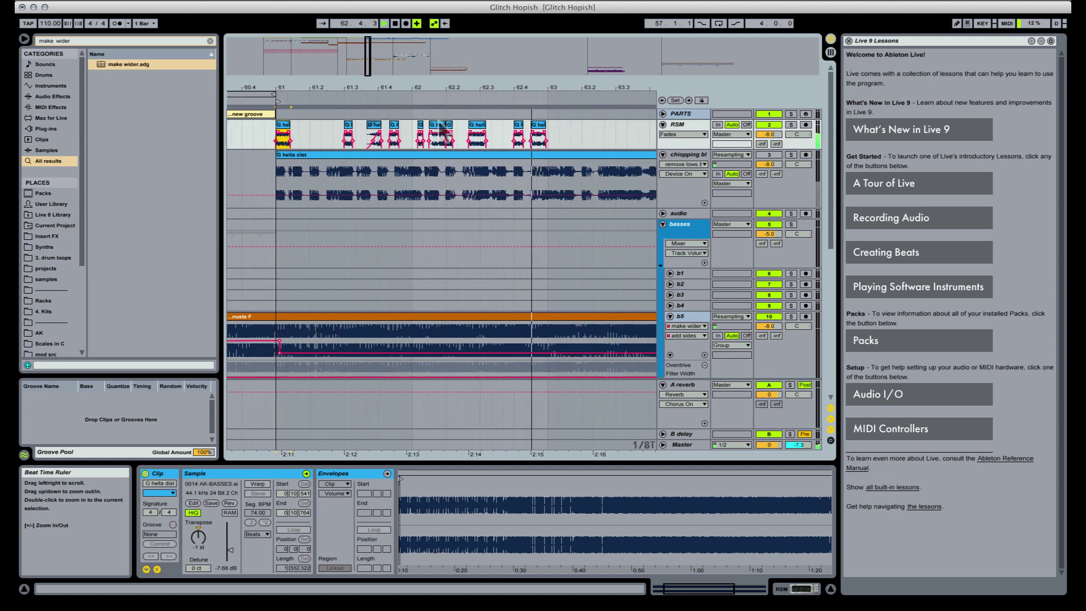
drag(416, 136, 634, 129)
key(space)
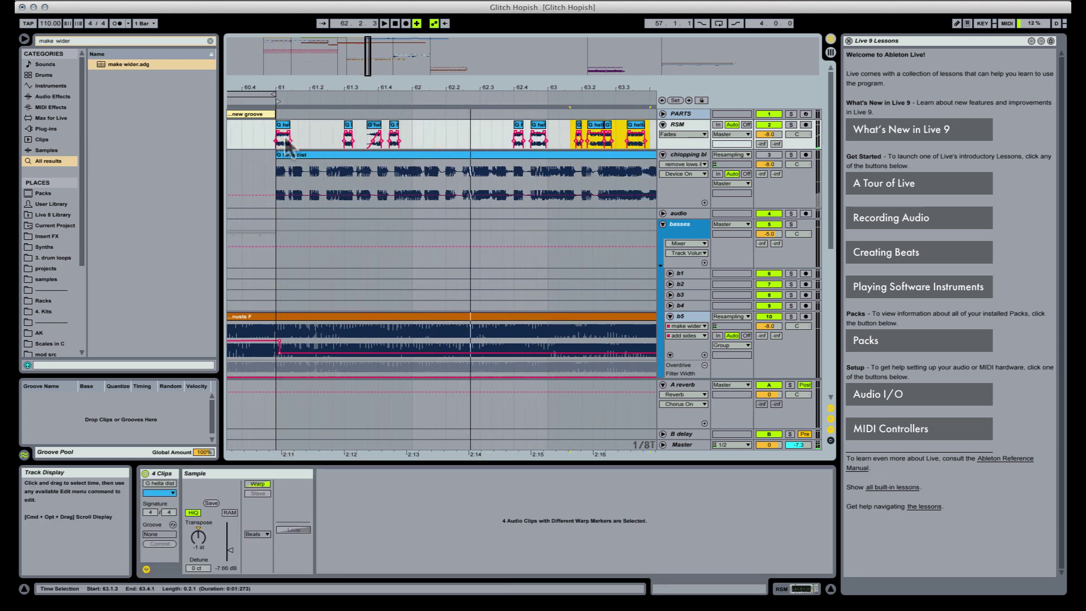
Play the RSM pattern from 61.1, from the clip at 62.4.3 and from 63.1 to check the moved clips
click(279, 140)
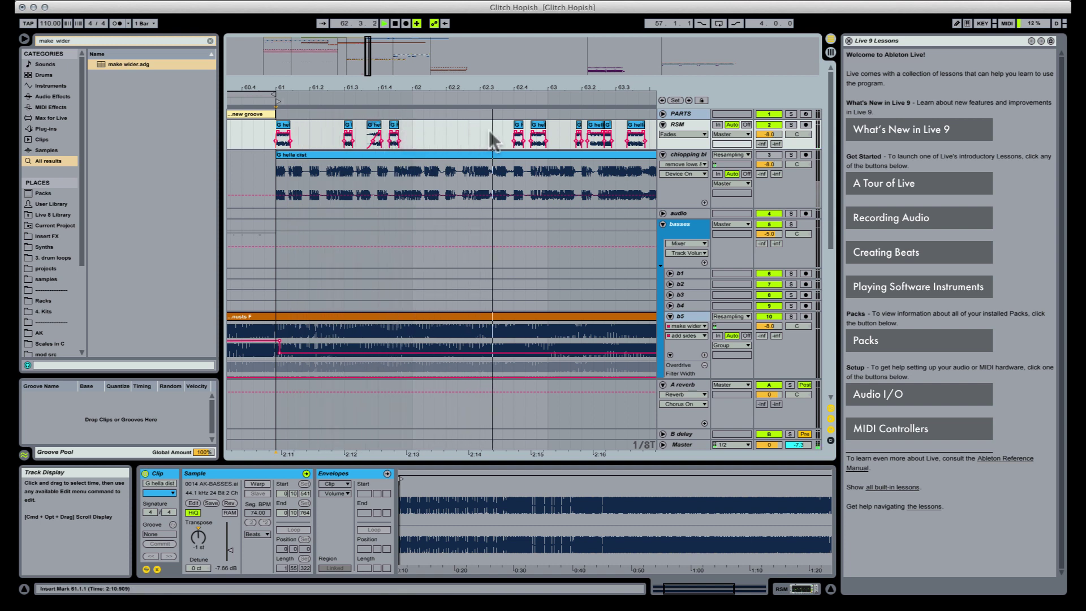
click(539, 136)
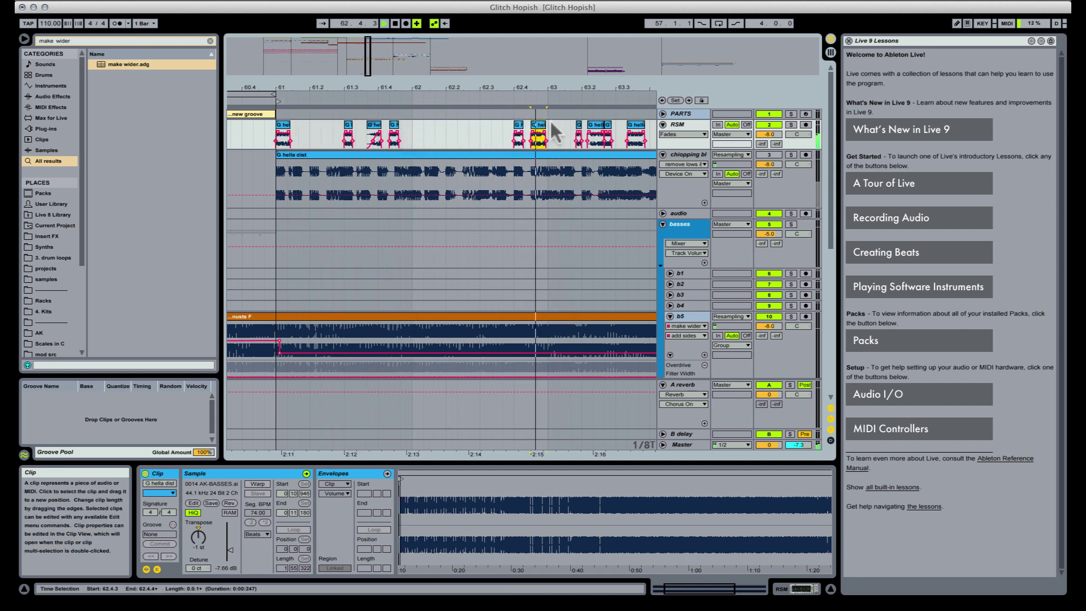
drag(557, 89, 382, 74)
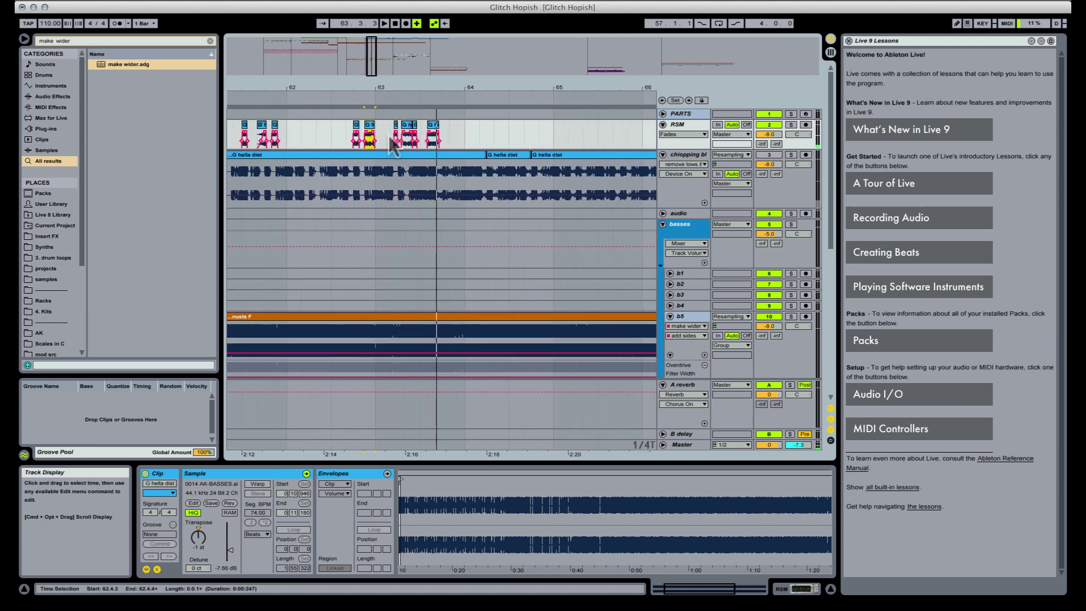
click(378, 135)
key(space)
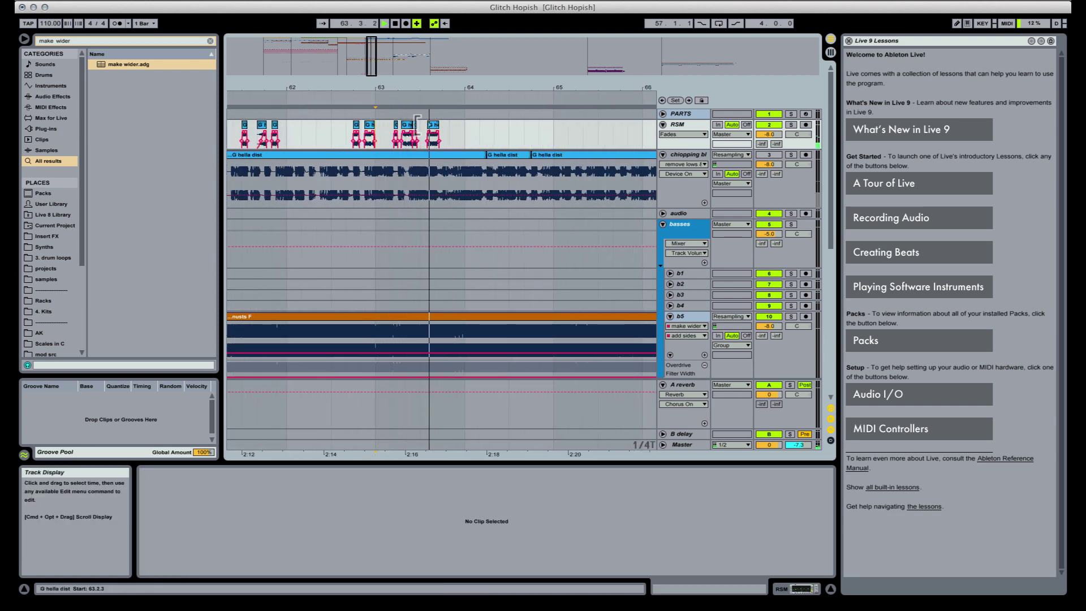
key(space)
key(space)
scroll(306, 78, left, 5)
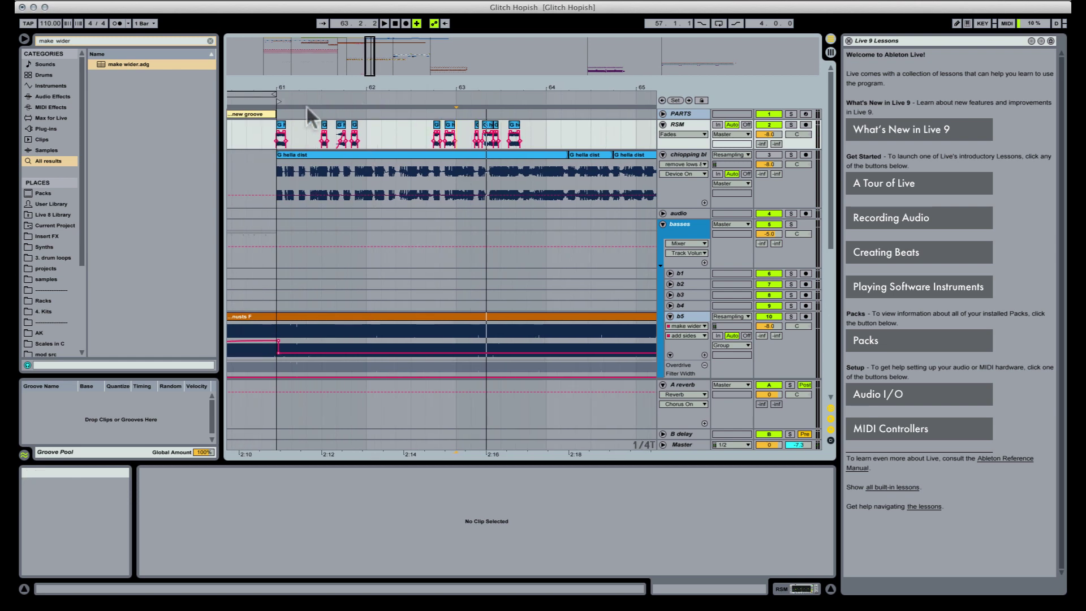
Copy the first RSM clip from 61.1 to 63.1.1 and play the pattern around bar 63
click(281, 136)
click(458, 138)
key(super+v)
key(space)
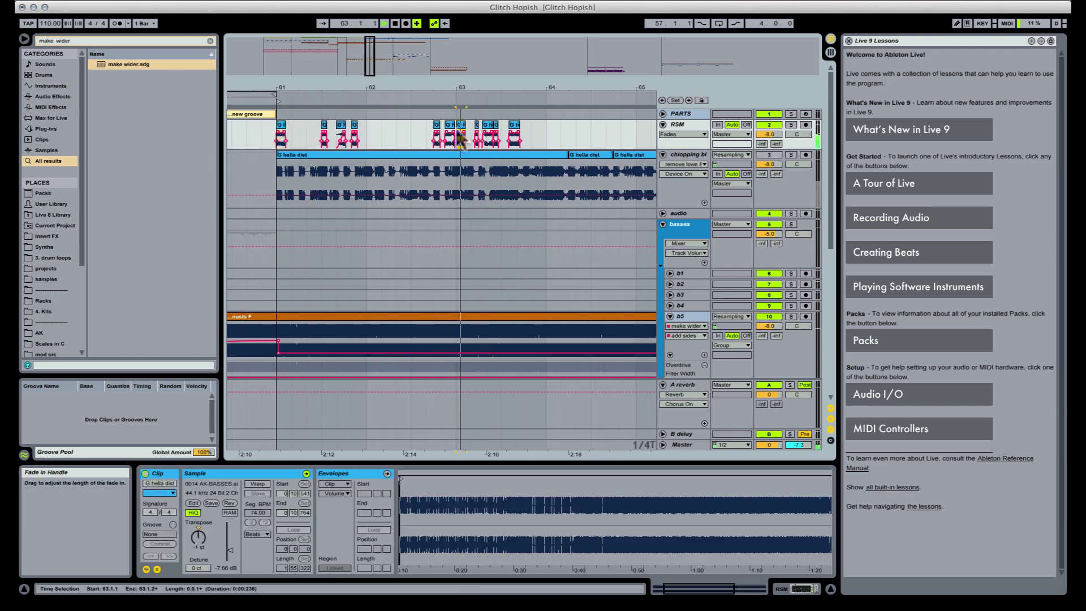
drag(483, 86, 498, 122)
key(space)
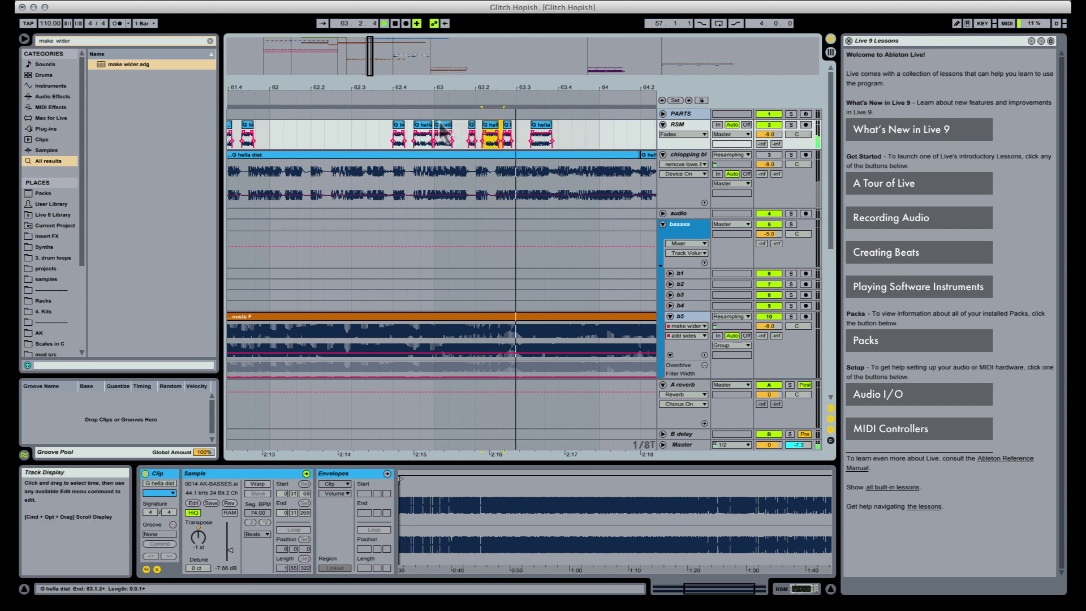
Move the short RSM clip at 63.2.3 slightly later, to 63.2.4, and play the pattern from 63.1 before and after
click(443, 124)
key(space)
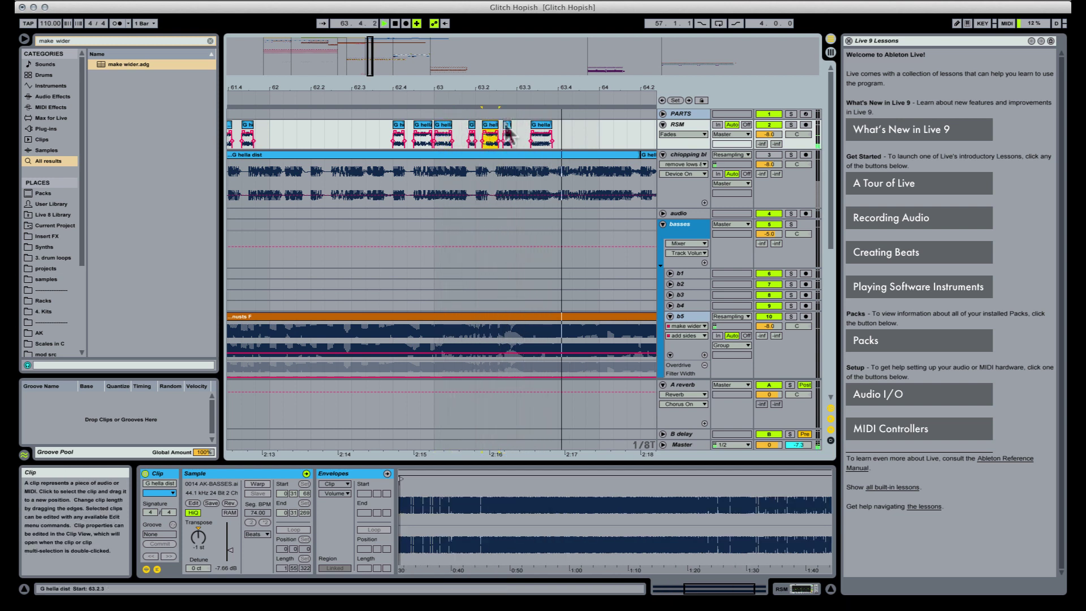
key(space)
click(507, 136)
drag(516, 124, 518, 129)
click(443, 125)
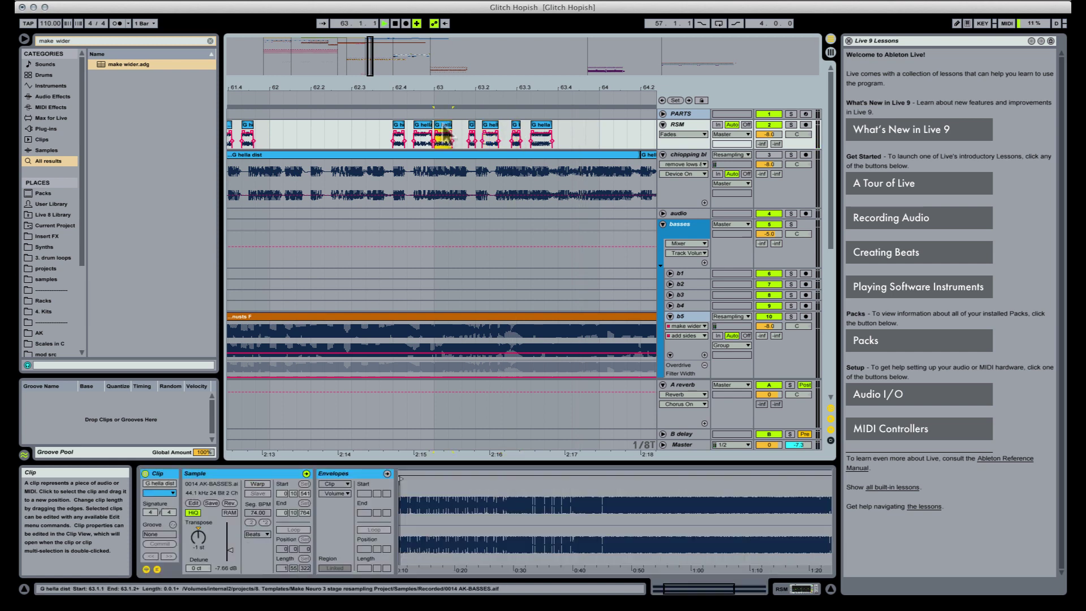
key(space)
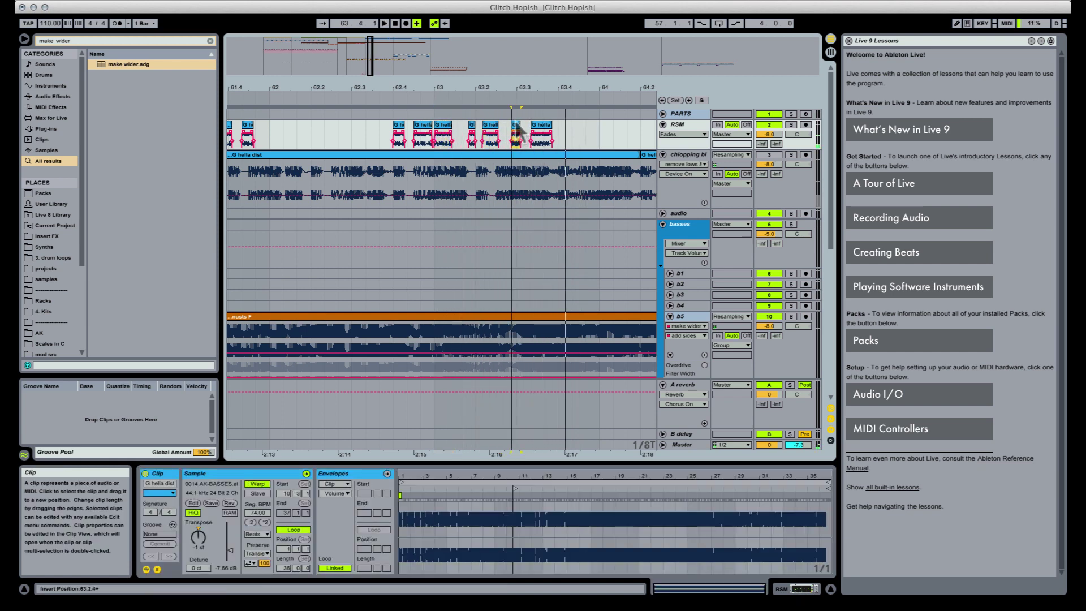
Shorten the RSM clip at 63.2.1 to a very short slice and play the pattern from 63.1
click(498, 125)
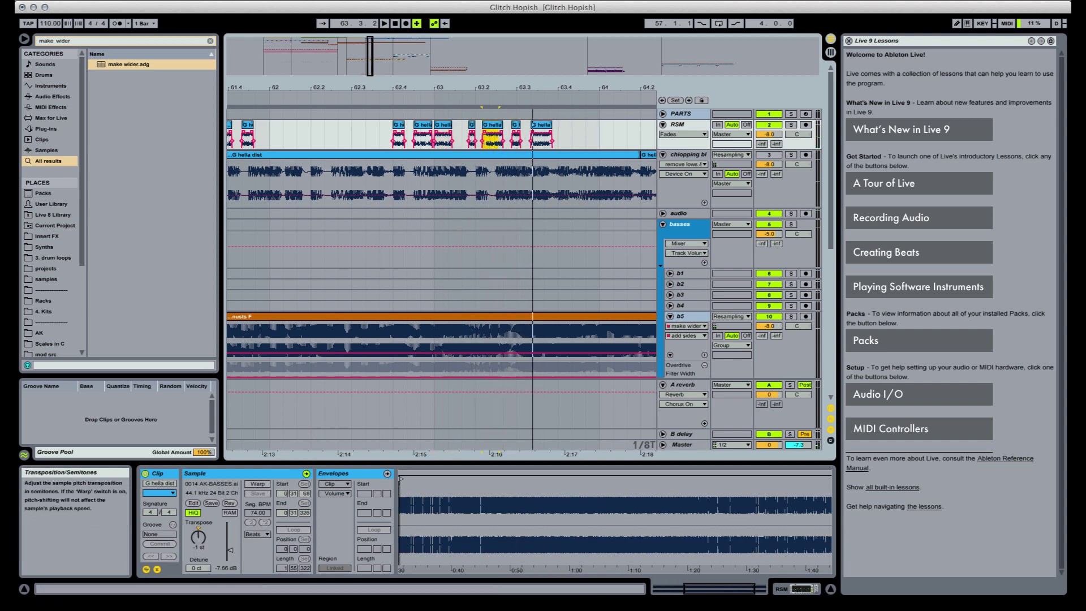
click(199, 542)
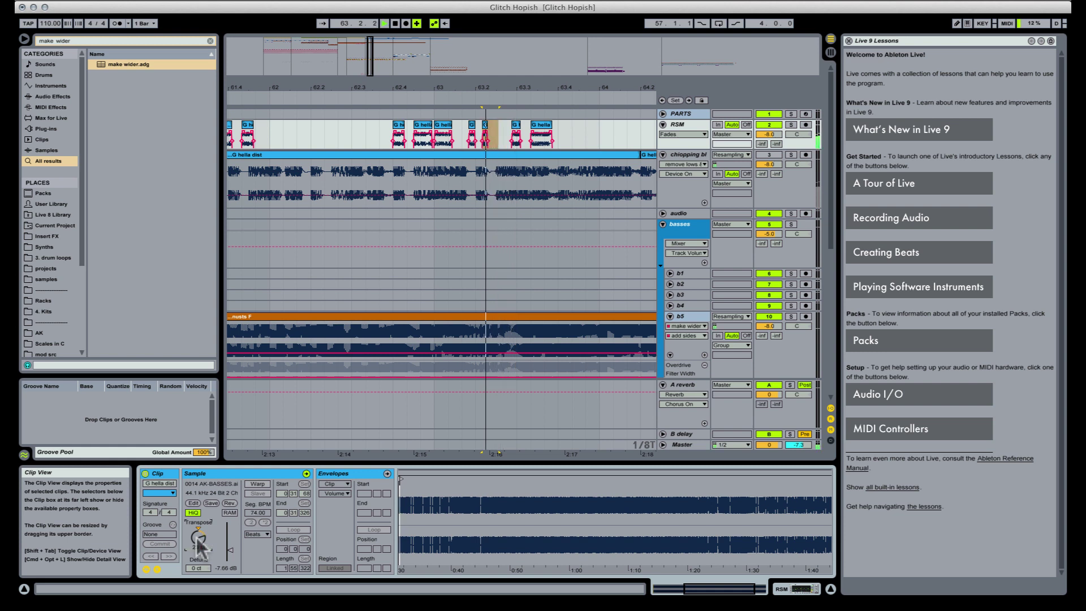
click(444, 136)
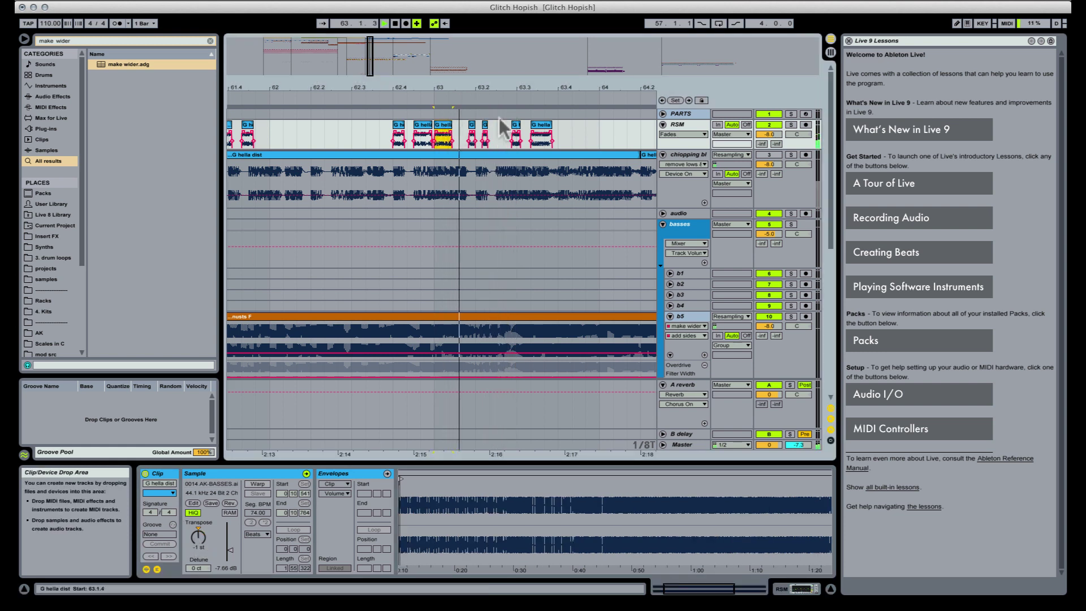
click(487, 144)
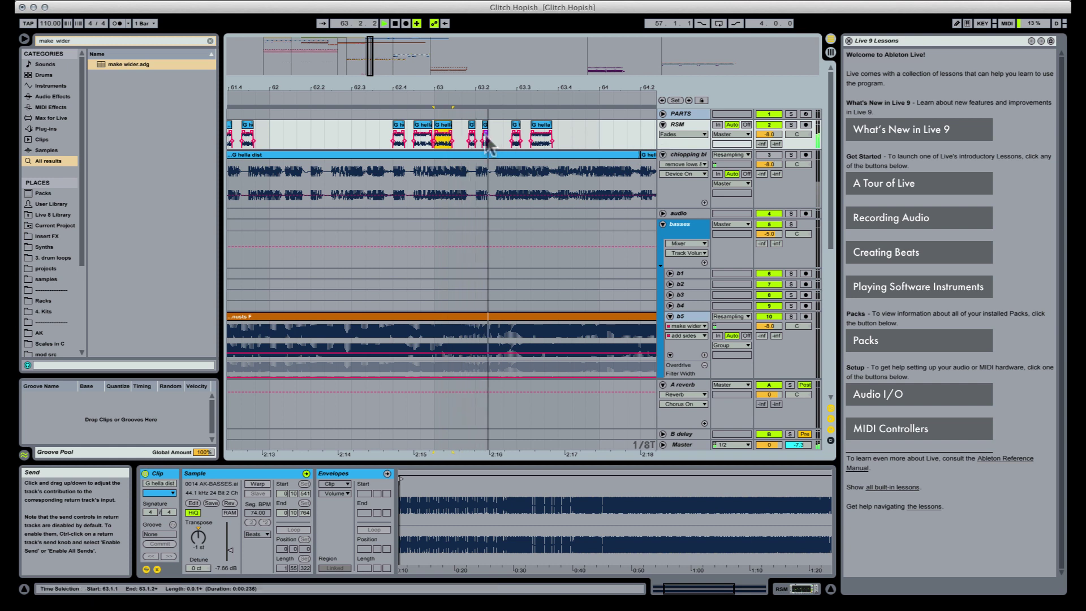
Transpose the short RSM slice at 63.2.1 to 23 st and play it back
click(485, 127)
mouse_move(198, 537)
mouse_down()
mouse_move(198, 509)
mouse_move(198, 540)
mouse_up()
key(space)
key(space)
key(space)
key(space)
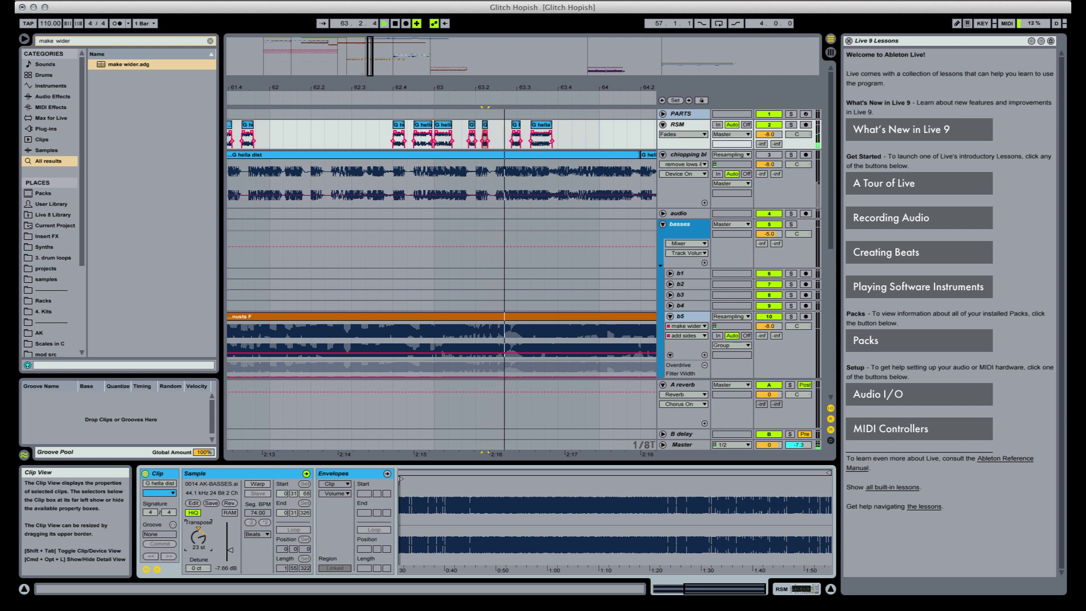
key(space)
Try to draw a B-delay send automation step on the RSM track at the short slice at 63.2.1
click(775, 143)
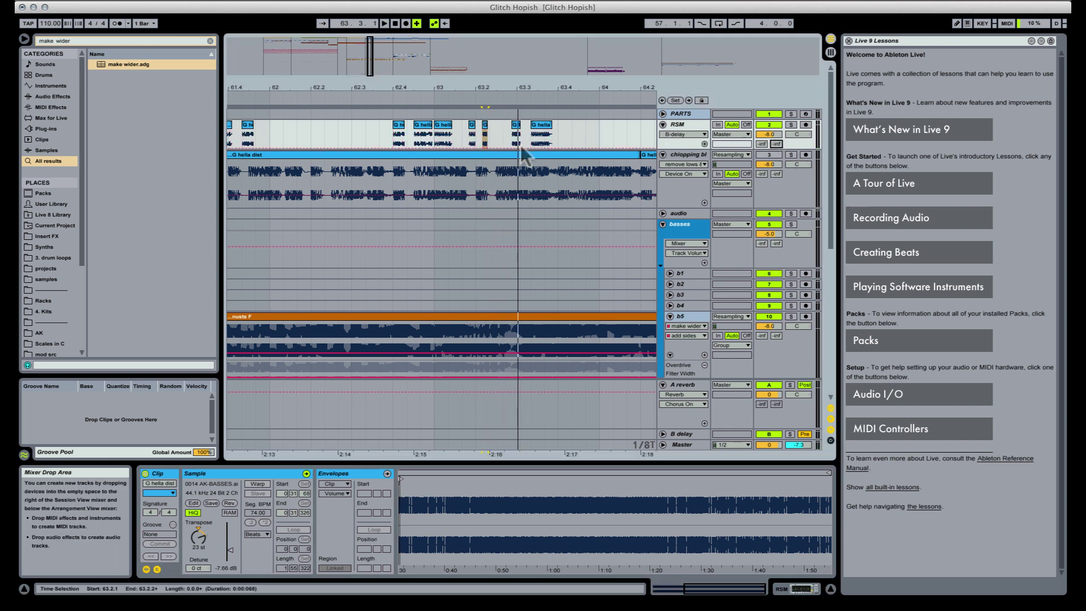
key(b)
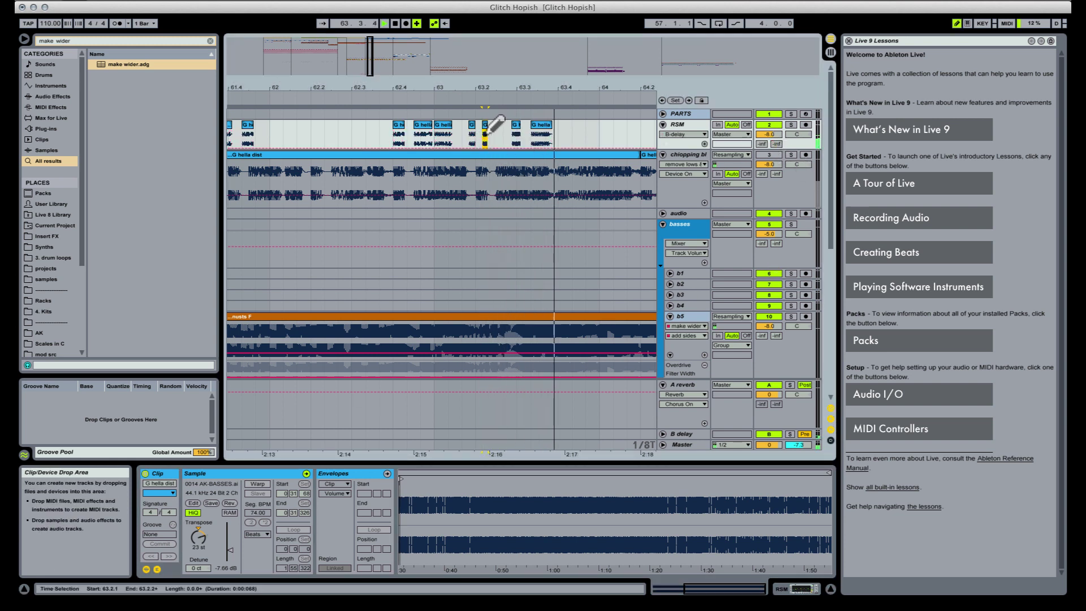
key(space)
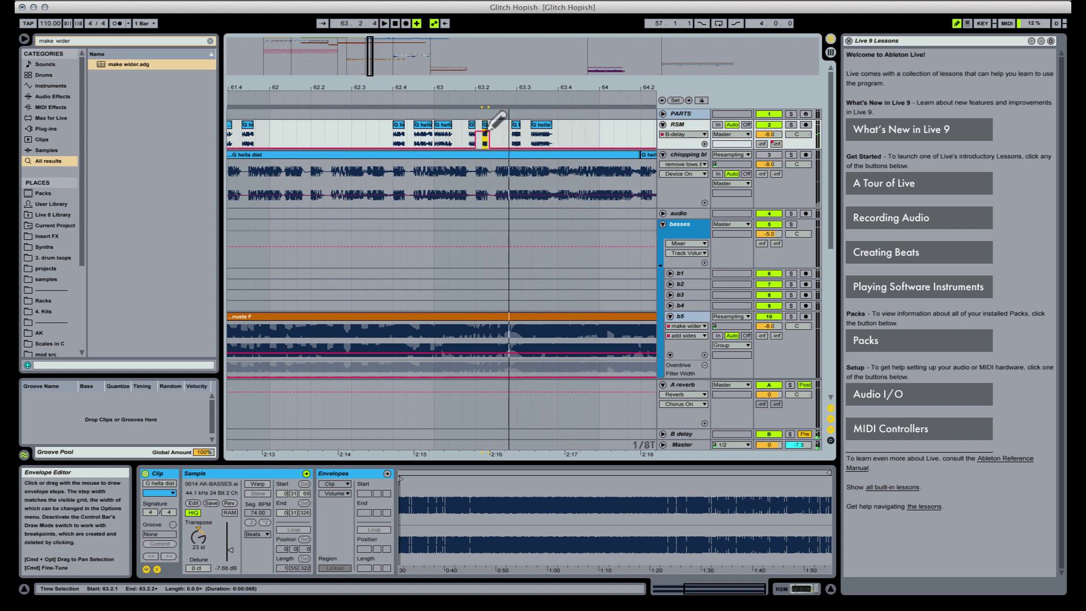
key(space)
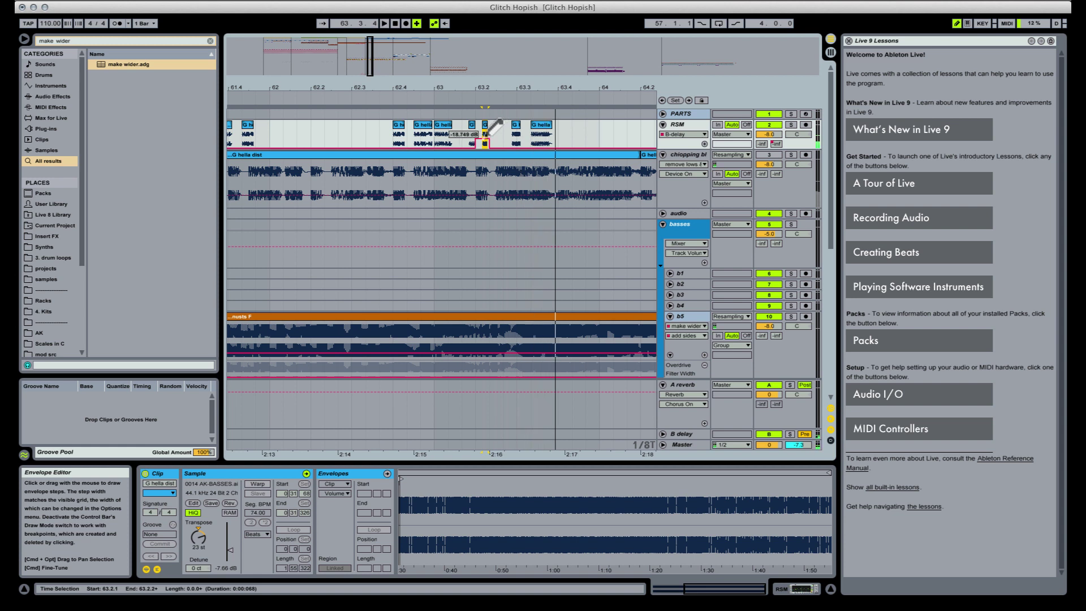
Draw a low A-reverb send automation step on the RSM track at the short slice in beat 63.2, checking it by playback
click(447, 123)
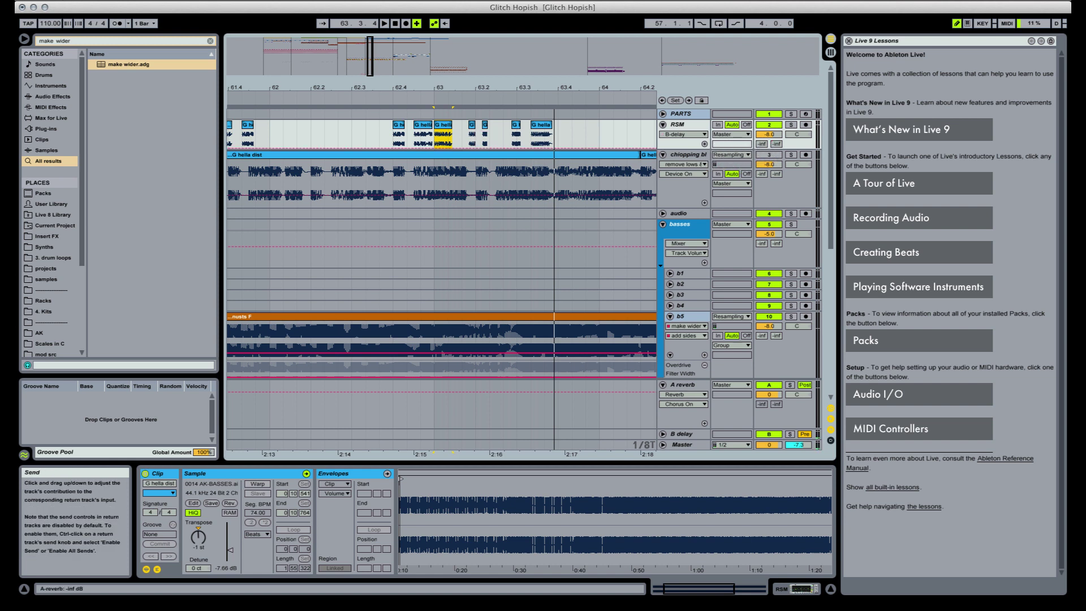
click(483, 137)
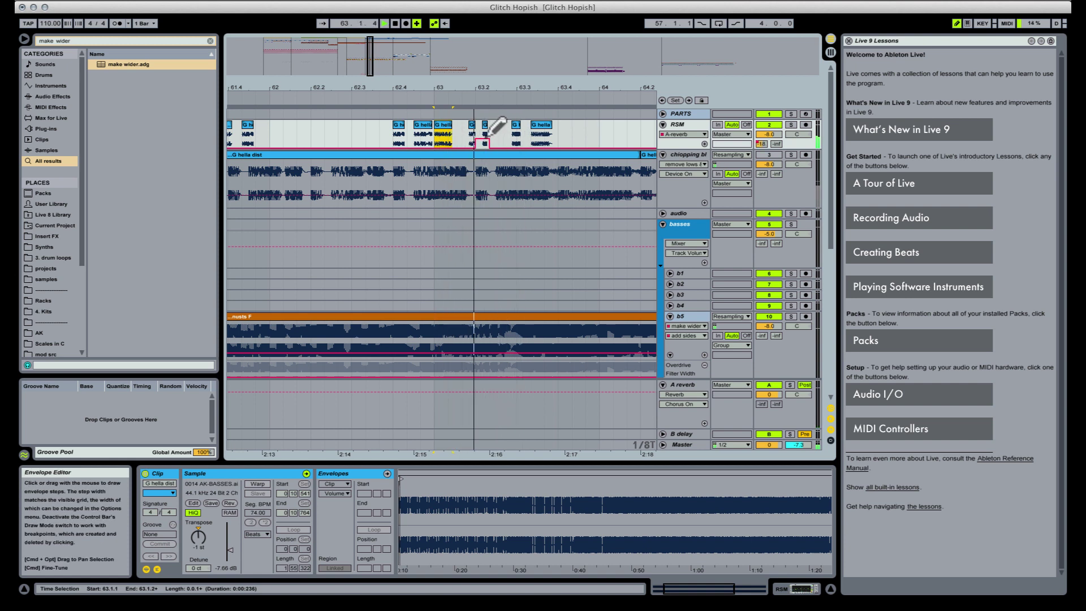
key(space)
key(space)
drag(484, 138, 485, 144)
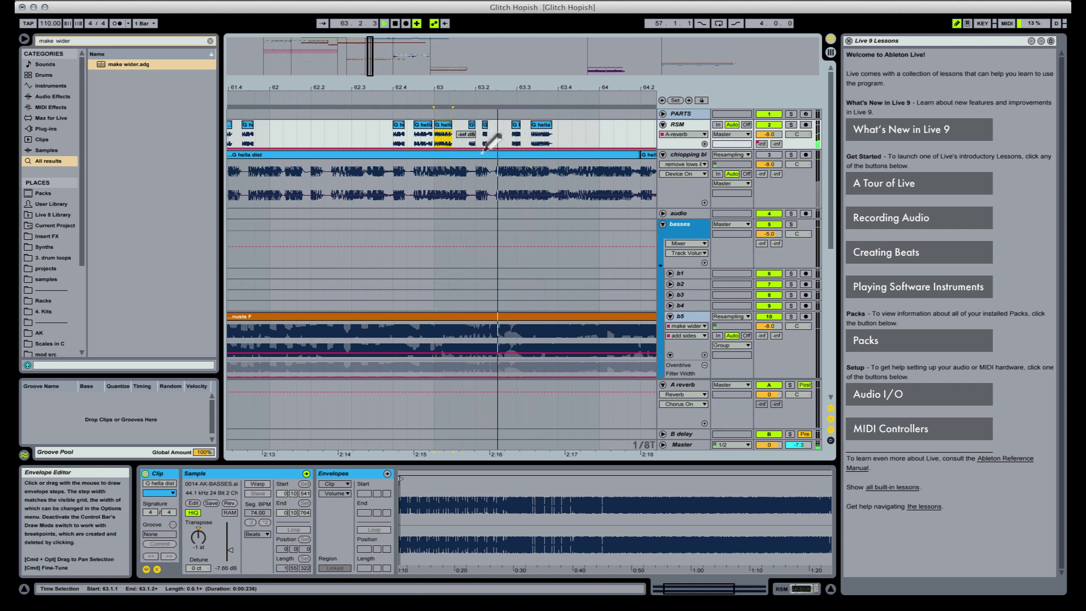
key(space)
Move the short slice in beat 63.2 slightly later, and play from the clips at 63.1, 63.3.2 and 63.2.4
click(486, 130)
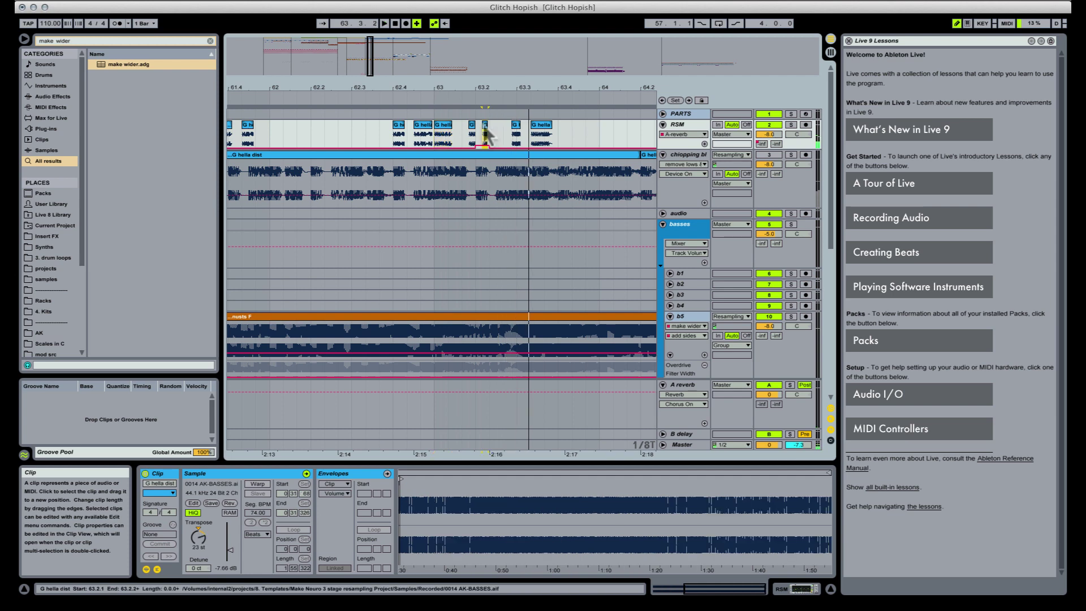
click(444, 135)
key(space)
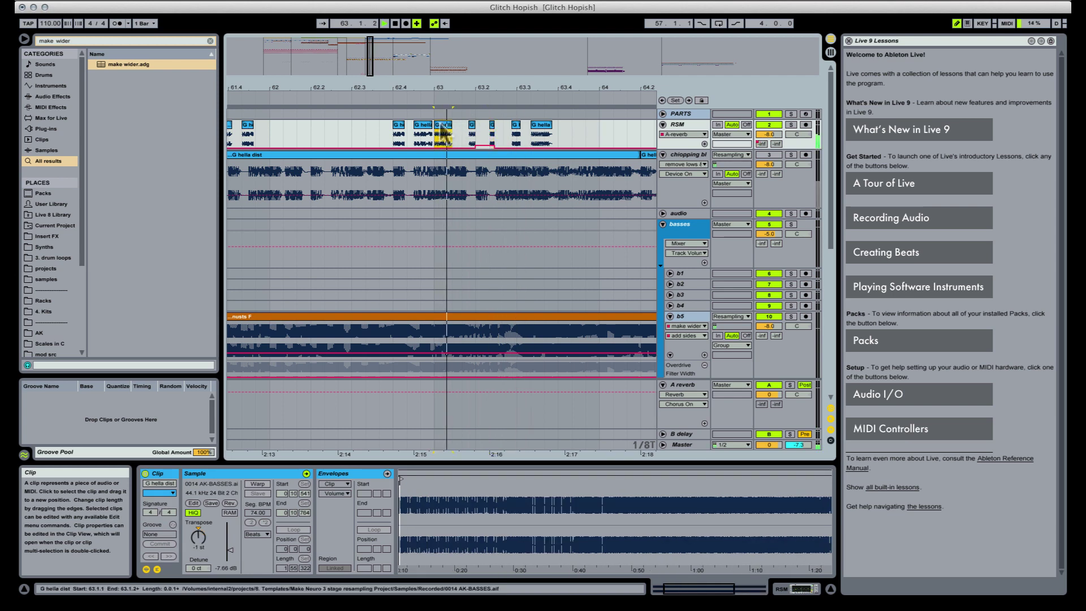
click(542, 129)
key(space)
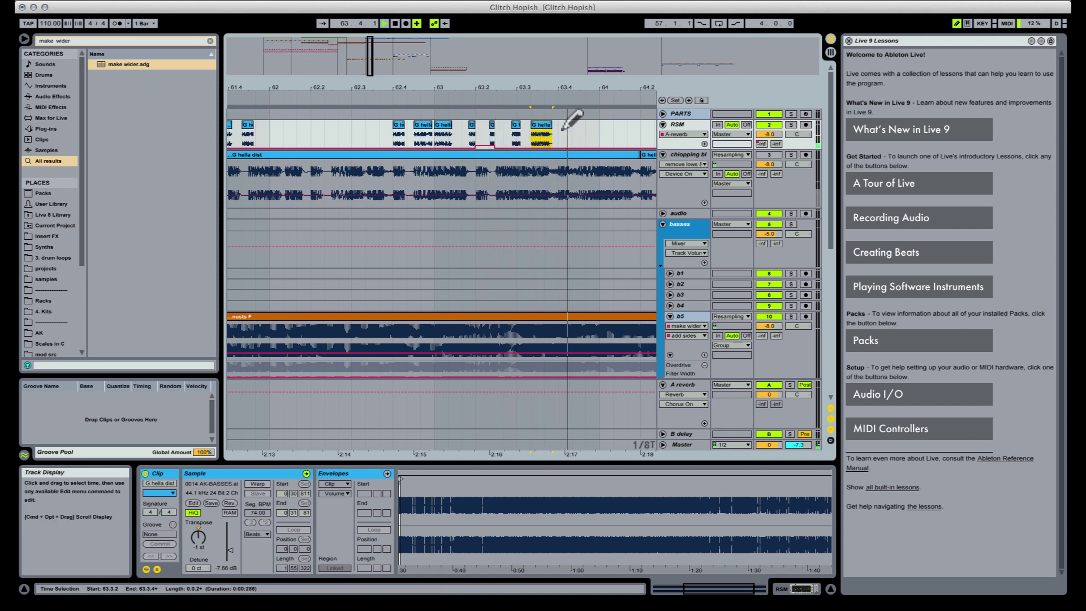
click(516, 129)
key(space)
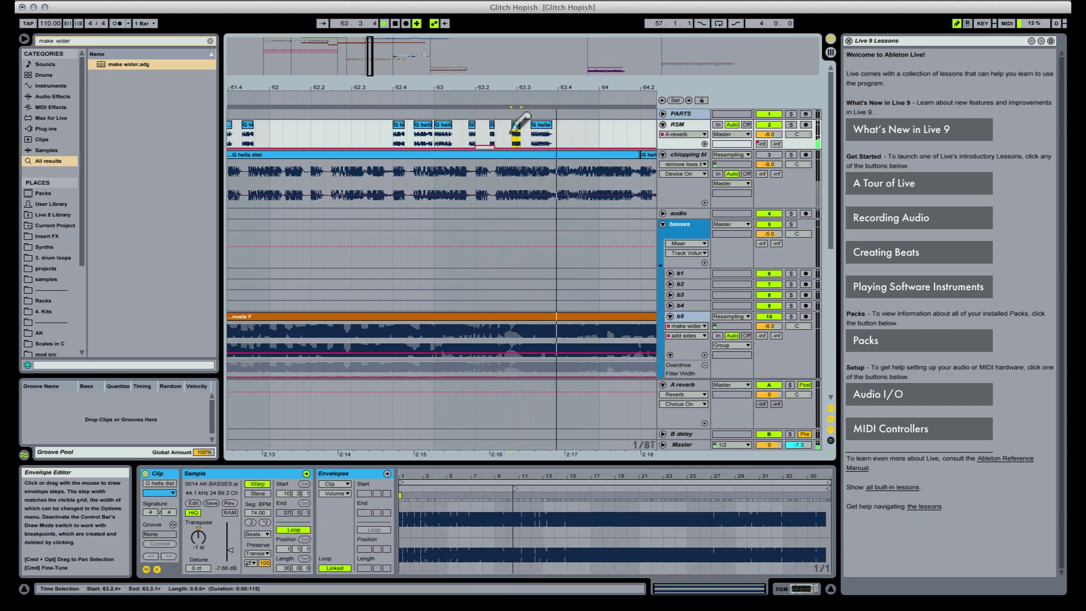
Duplicate the RSM range with the two clips at 63.2.4 and 63.3.2 directly after itself and play from 63.2.4
key(b)
drag(510, 133, 561, 130)
key(space)
key(super+d)
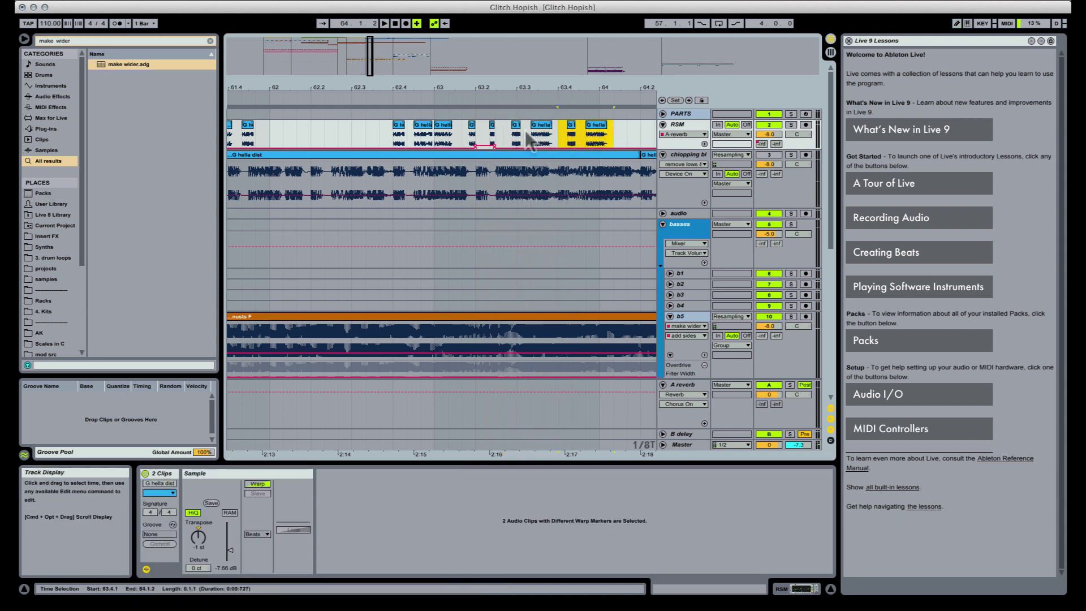
click(509, 132)
key(space)
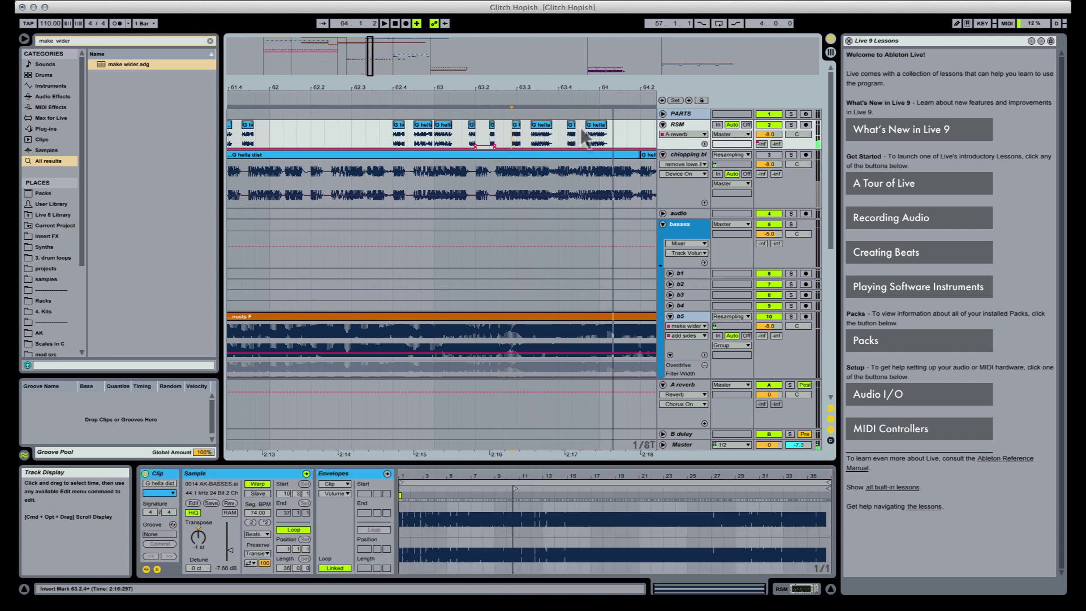
Move the two duplicated RSM clips slightly earlier so the first starts at 63.4.1, and play the result
click(571, 125)
shift+click(600, 126)
drag(603, 134, 593, 134)
key(space)
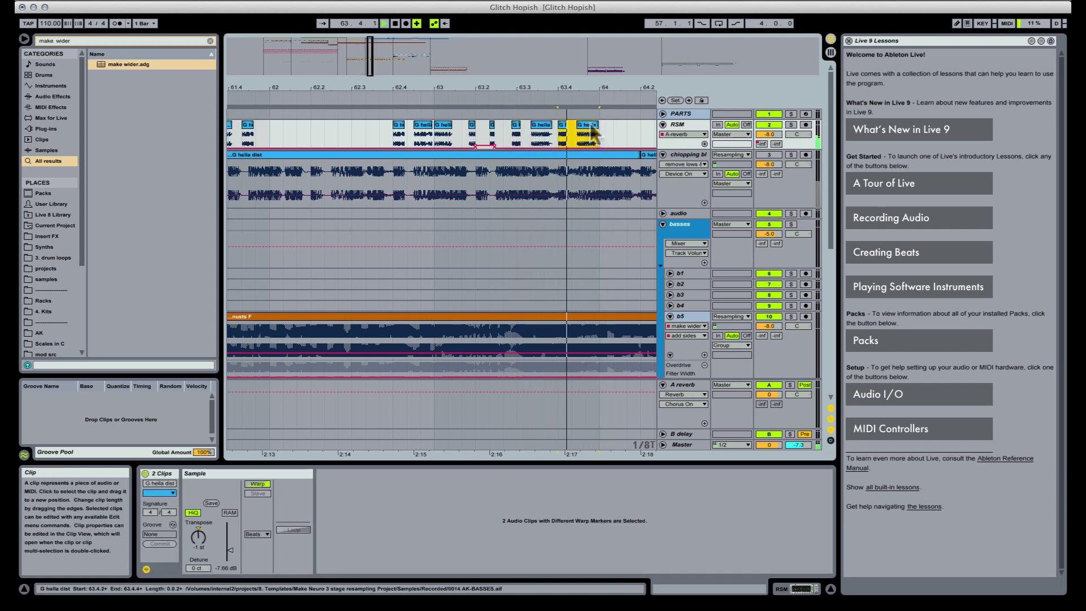
Play the whole RSM pattern from 61.1 to check the flow into bar 64
drag(485, 89, 483, 45)
key(space)
click(454, 141)
key(space)
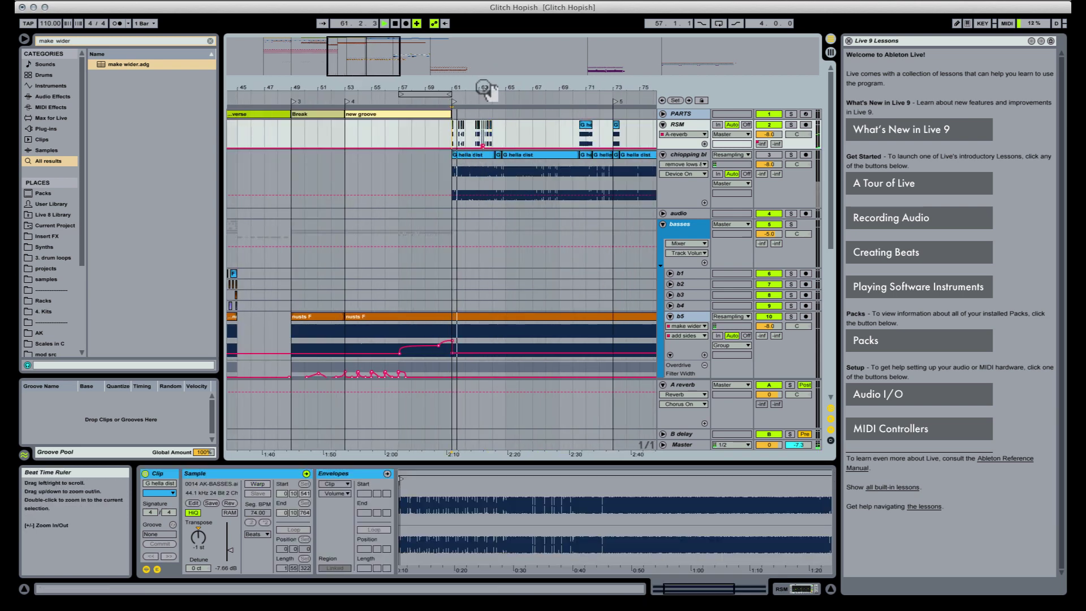
mouse_move(484, 89)
mouse_down()
mouse_move(483, 111)
mouse_move(481, 99)
mouse_up()
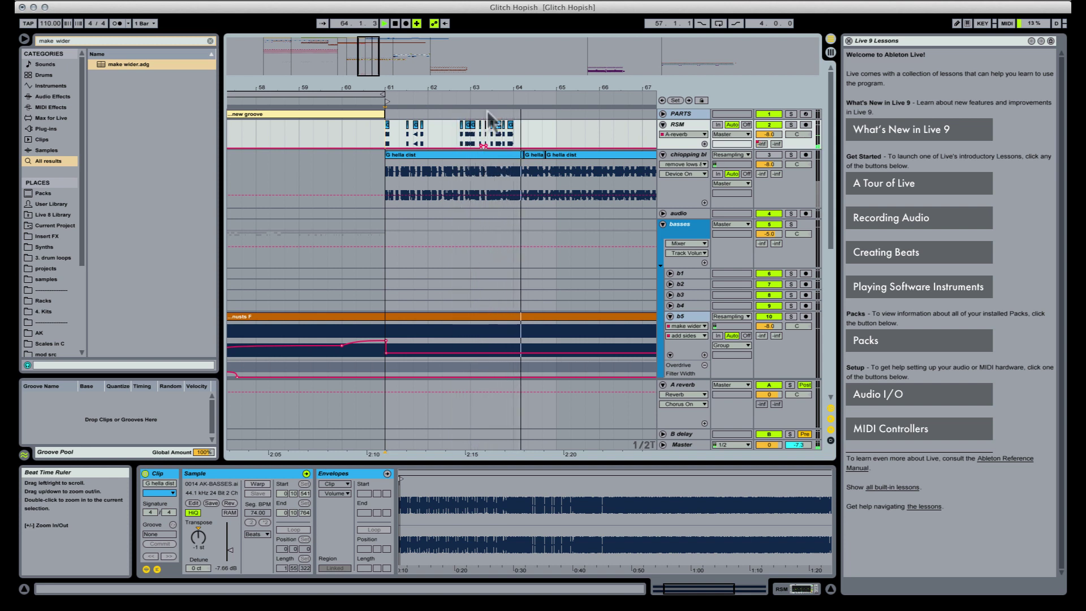
Copy the four RSM clips of bar 61 to 64.1.1
drag(388, 136, 429, 137)
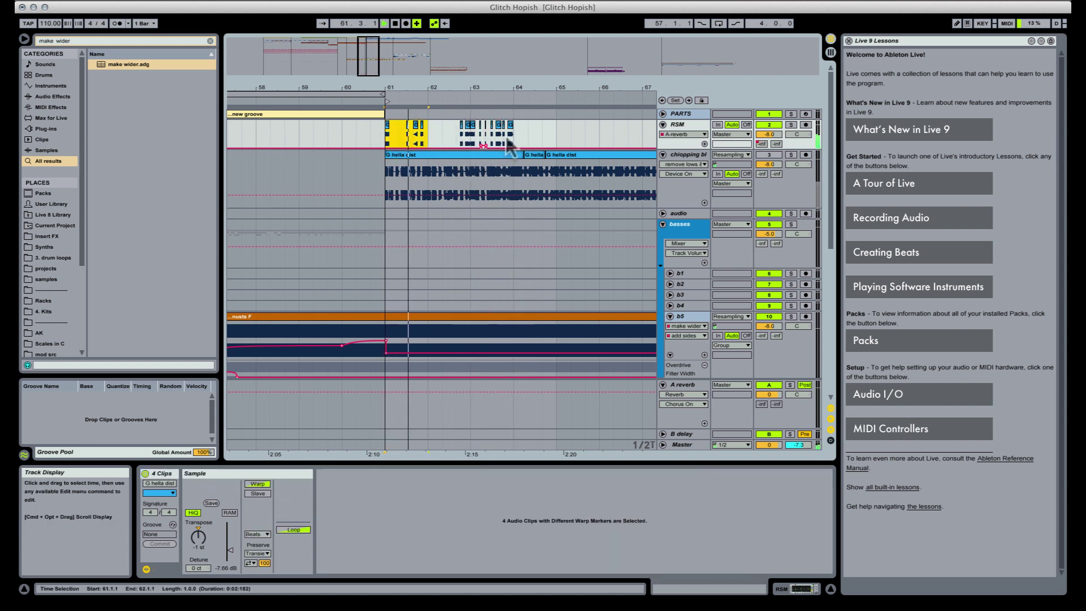
click(516, 131)
key(Delete)
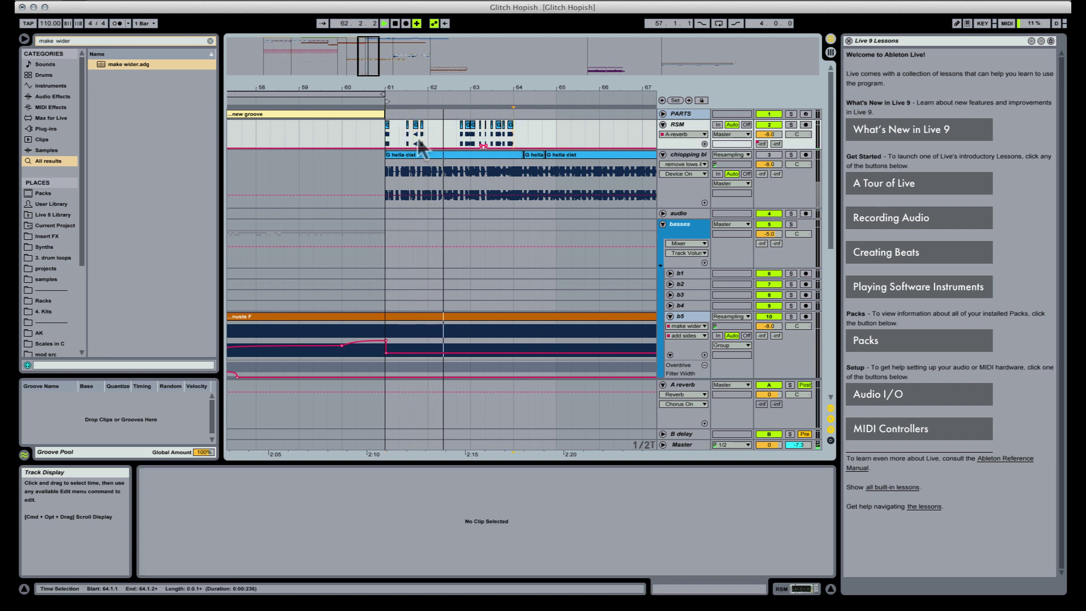
drag(428, 134, 386, 135)
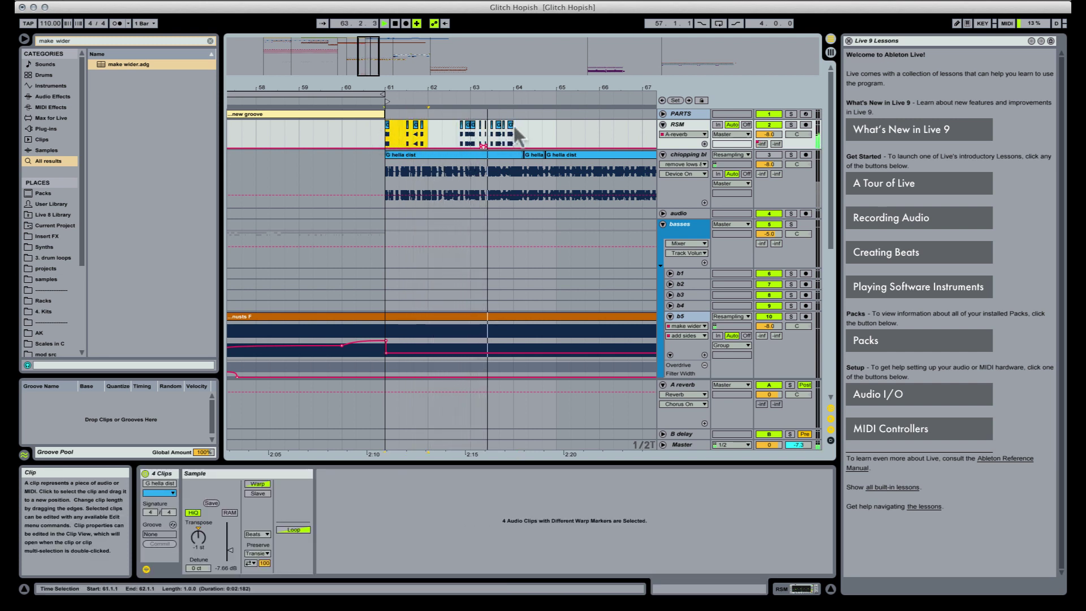
click(514, 126)
key(super+v)
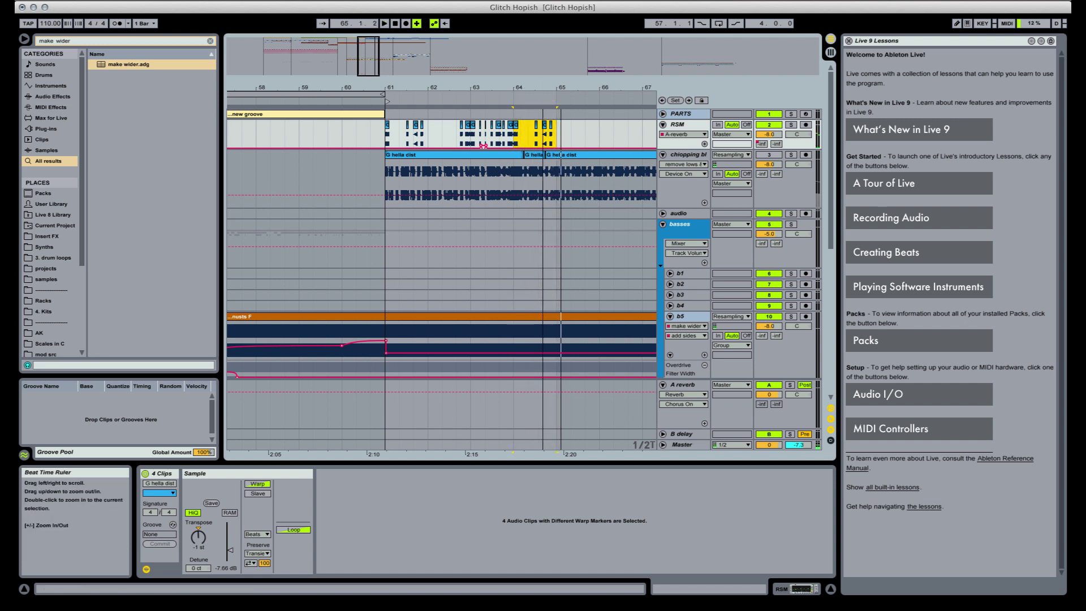
Place a copy of the RSM clip at 63.4.2 in beat 64.2, undoing a misplaced paste along the way
drag(543, 91, 543, 106)
click(481, 133)
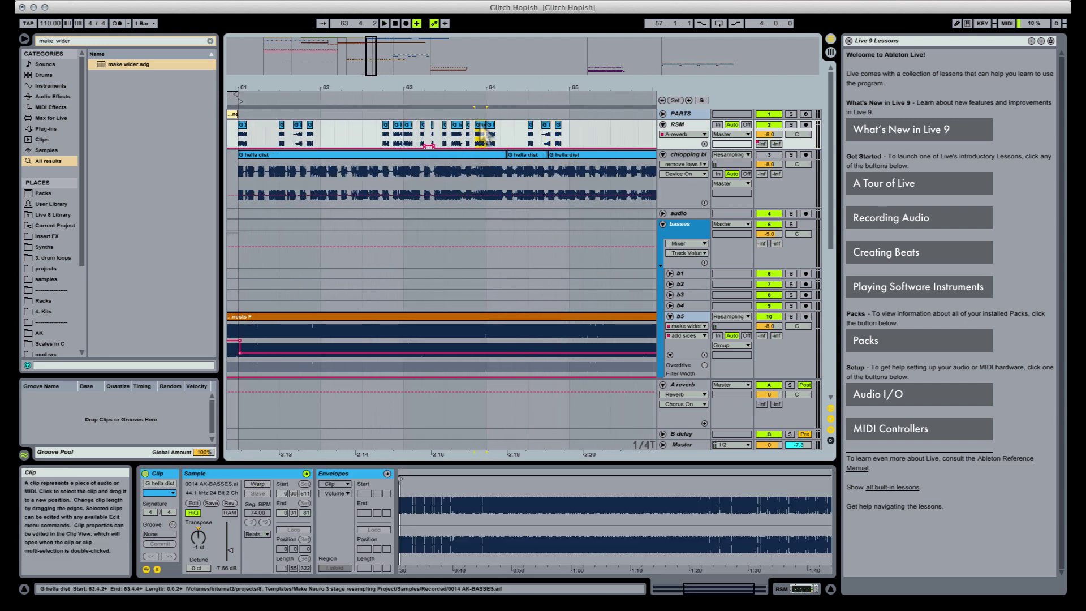
drag(480, 121, 485, 129)
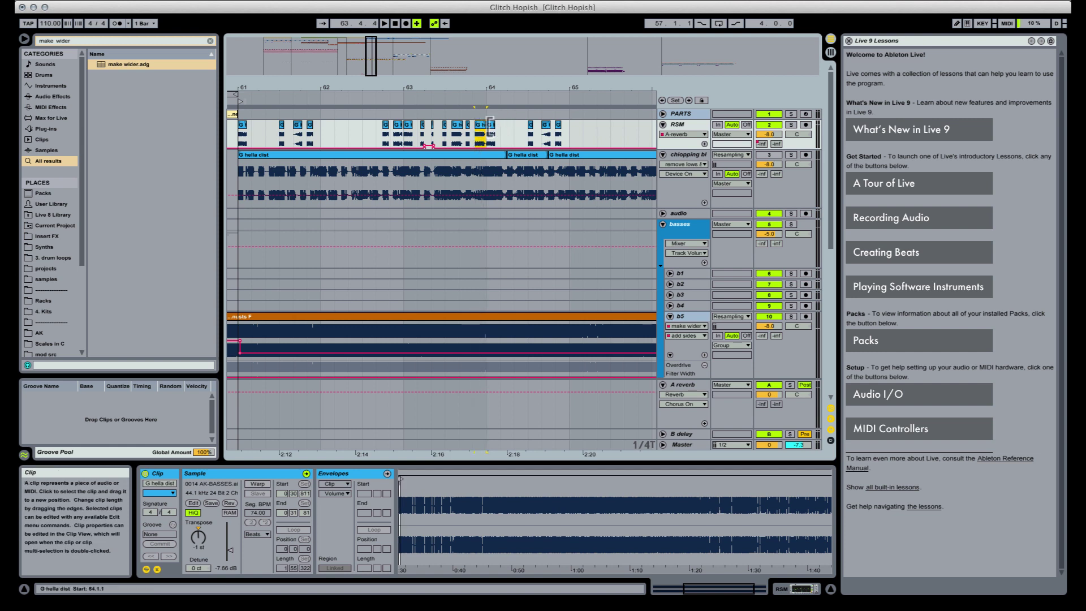
key(super+v)
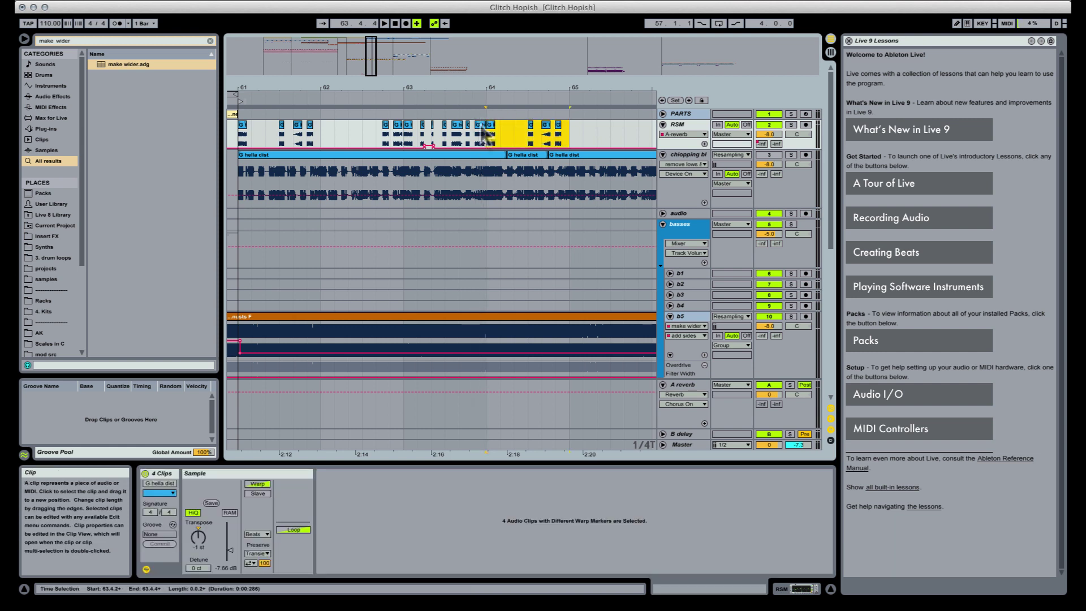
key(super+z)
key(super+v)
drag(480, 126, 515, 129)
Play the RSM pattern from 64.1, stop it, and choose the output device for Soundflower (2ch)
click(490, 124)
key(space)
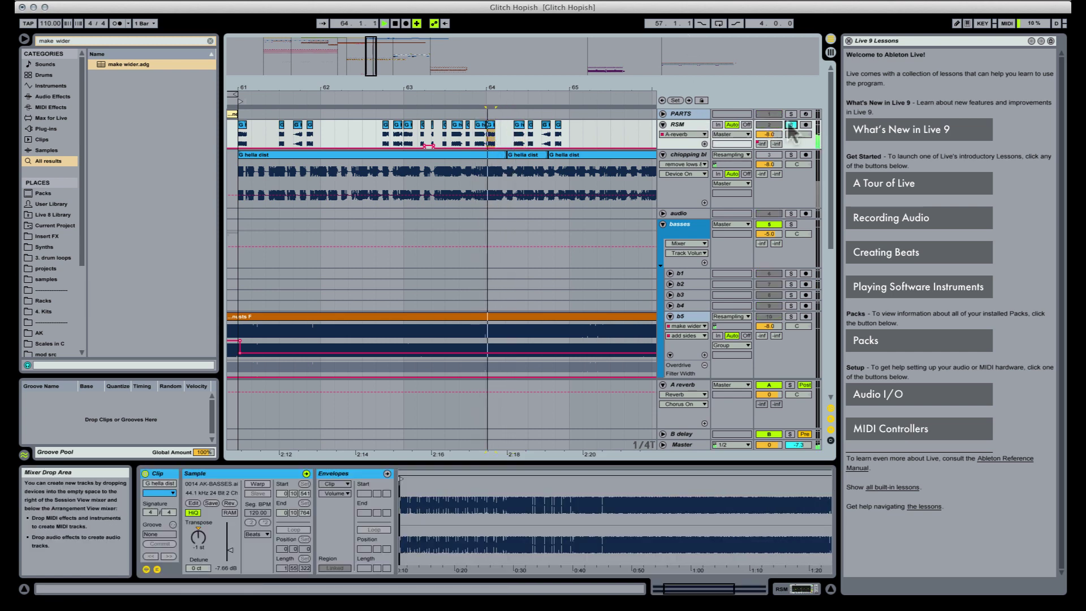
key(space)
click(726, 1)
click(757, 74)
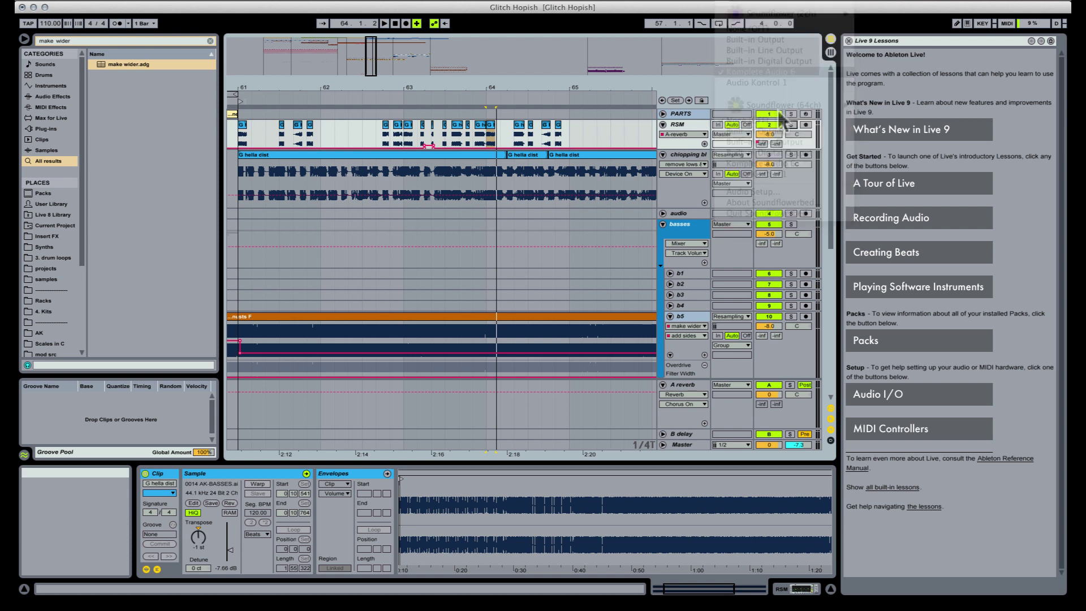
Play the pattern around bar 64 while toggling the RSM track's solo
key(space)
click(790, 125)
click(790, 125)
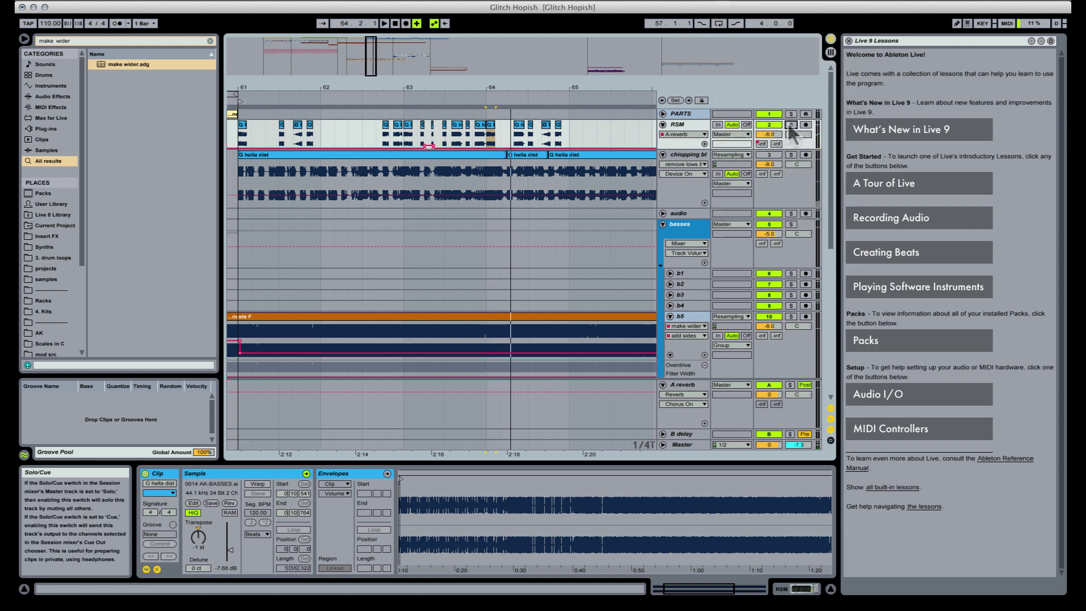
click(790, 125)
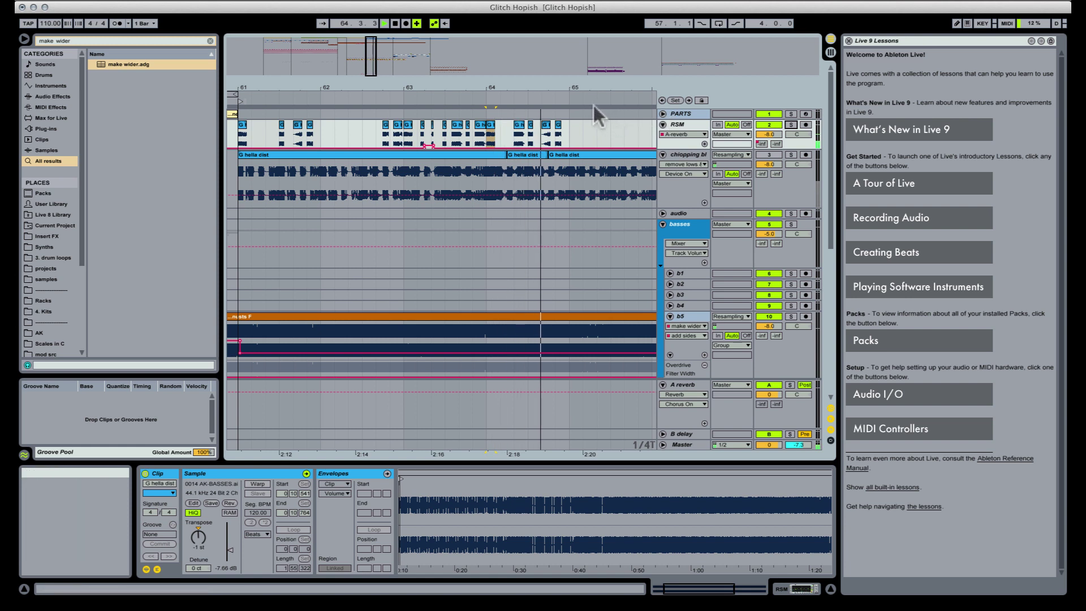
Play the RSM pattern from 61.1.1 and move the clip at 64.2.2 to 64.2.1
click(235, 140)
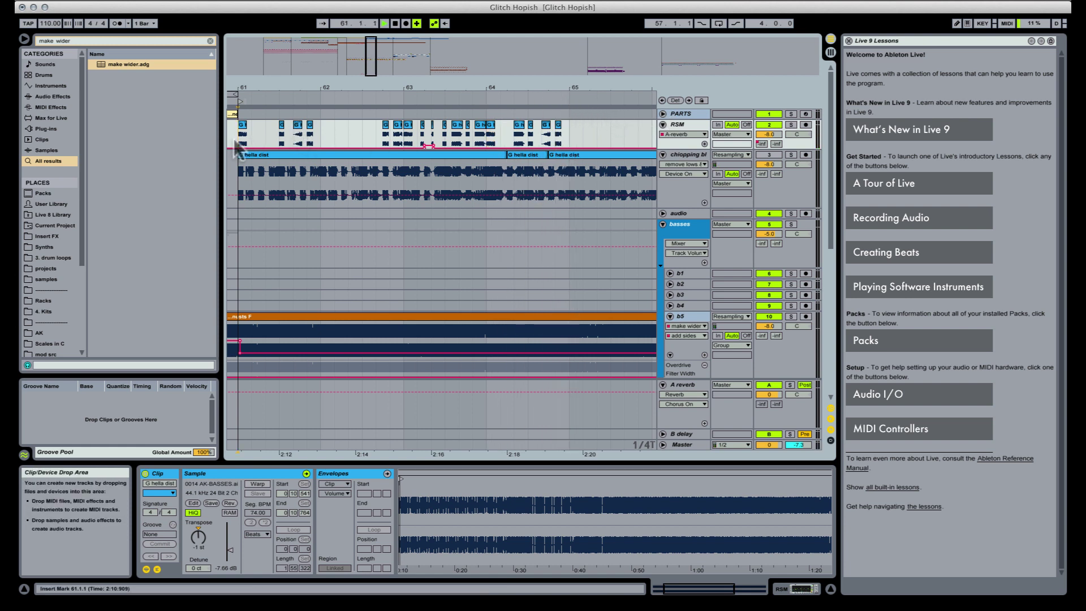
key(space)
drag(366, 88, 366, 61)
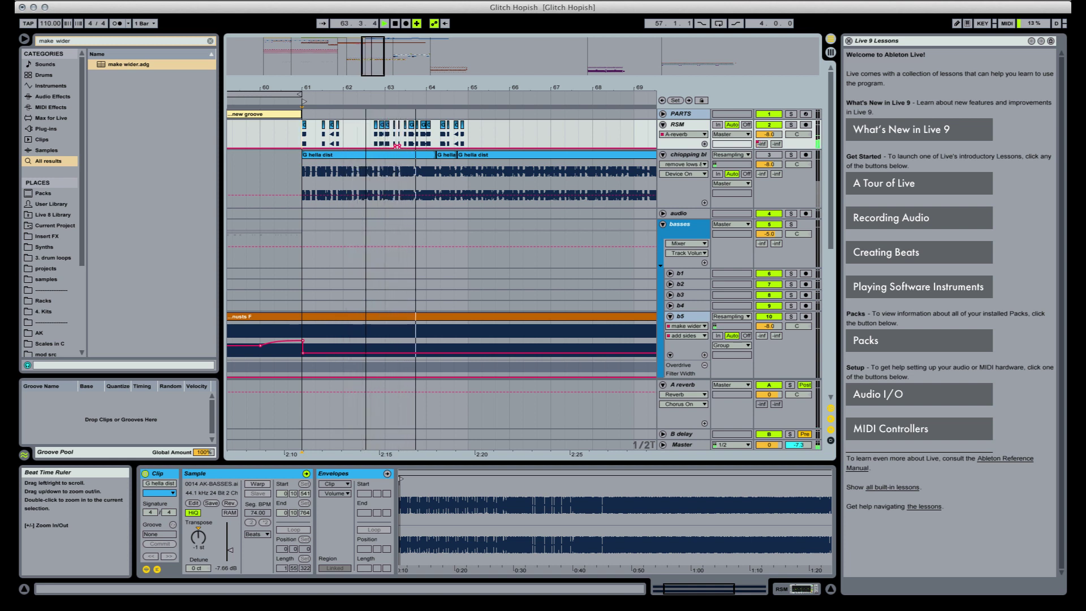
drag(366, 61, 366, 85)
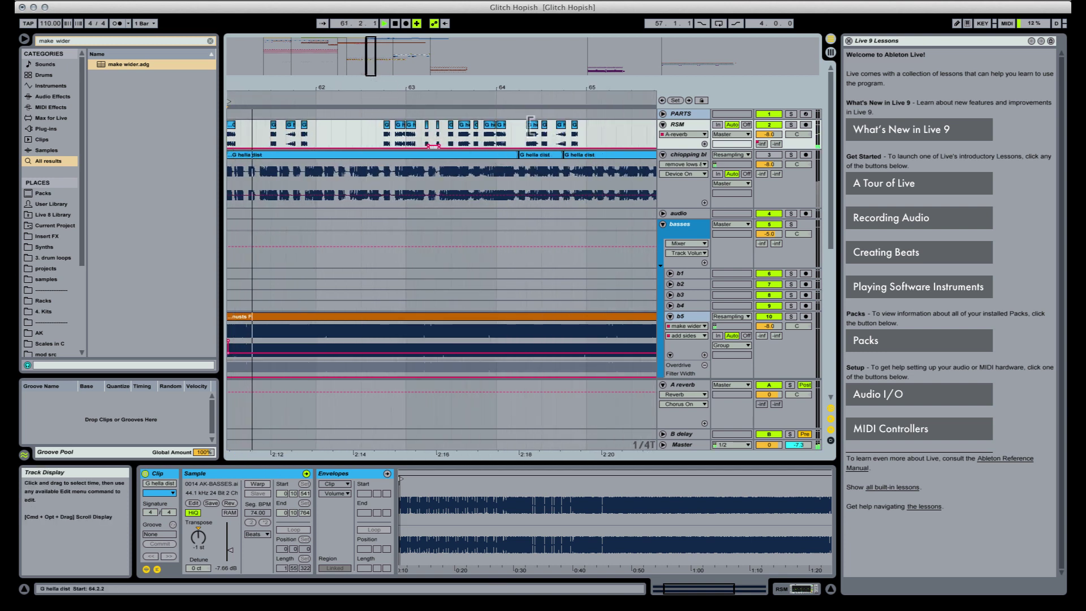
click(531, 133)
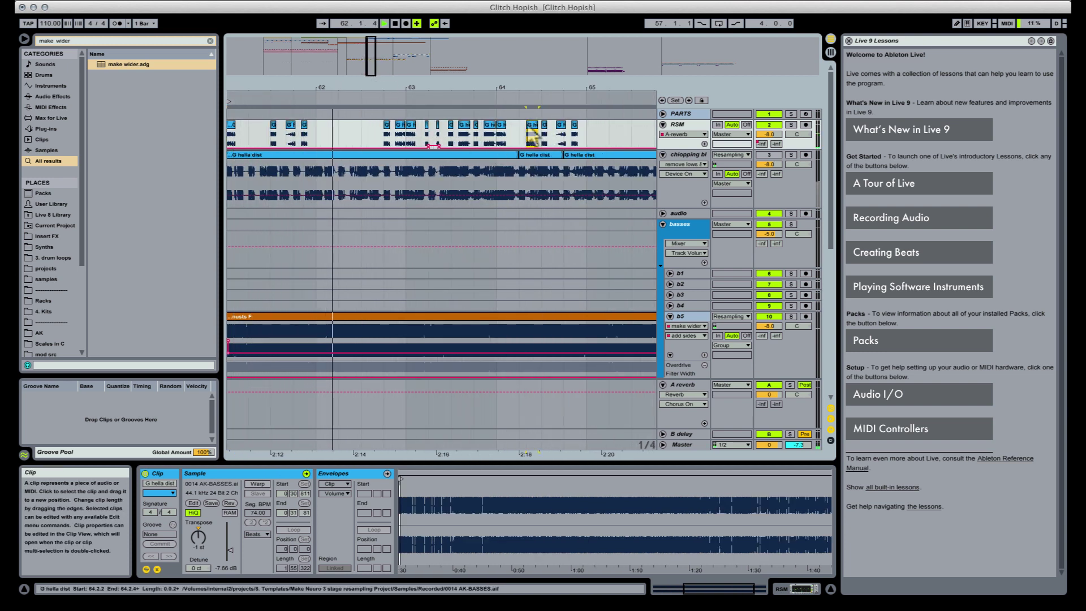
drag(531, 133, 526, 134)
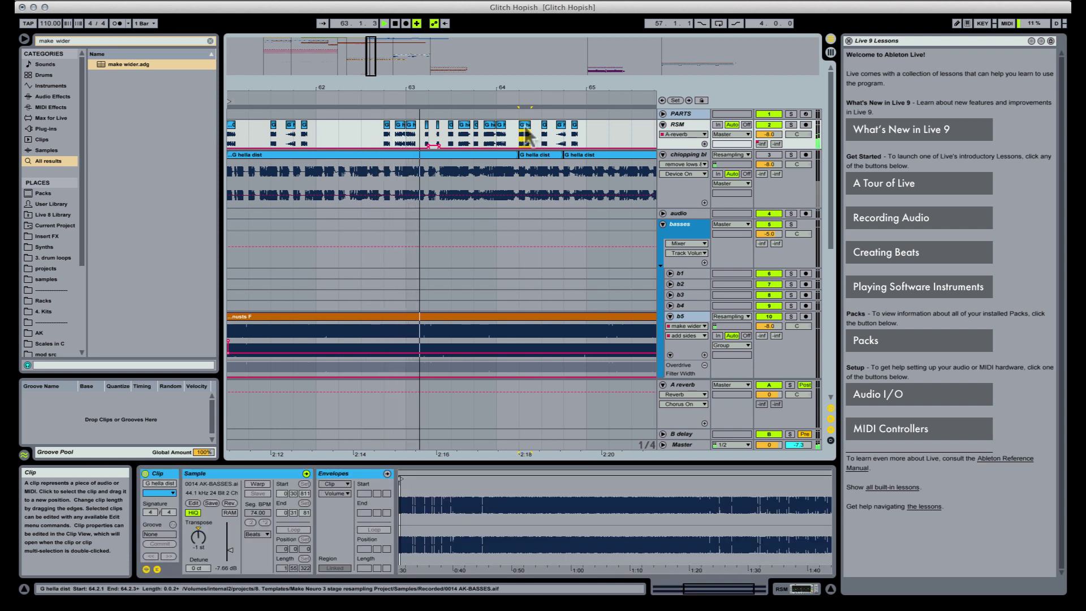
Duplicate the four-bar RSM pattern of bars 61 to 64 into bars 65 to 68
click(401, 129)
click(402, 125)
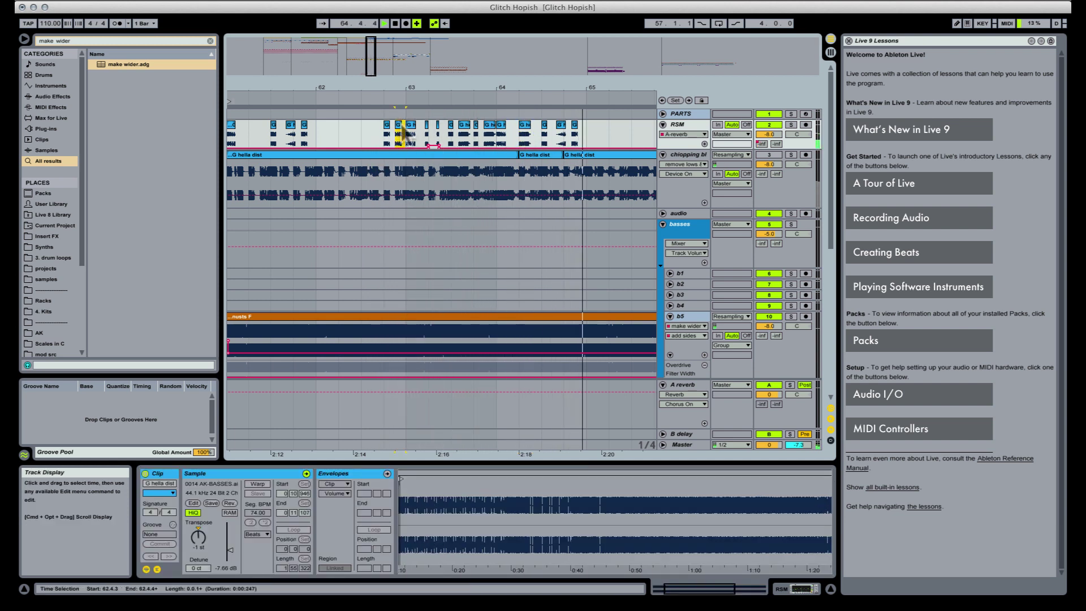
click(501, 125)
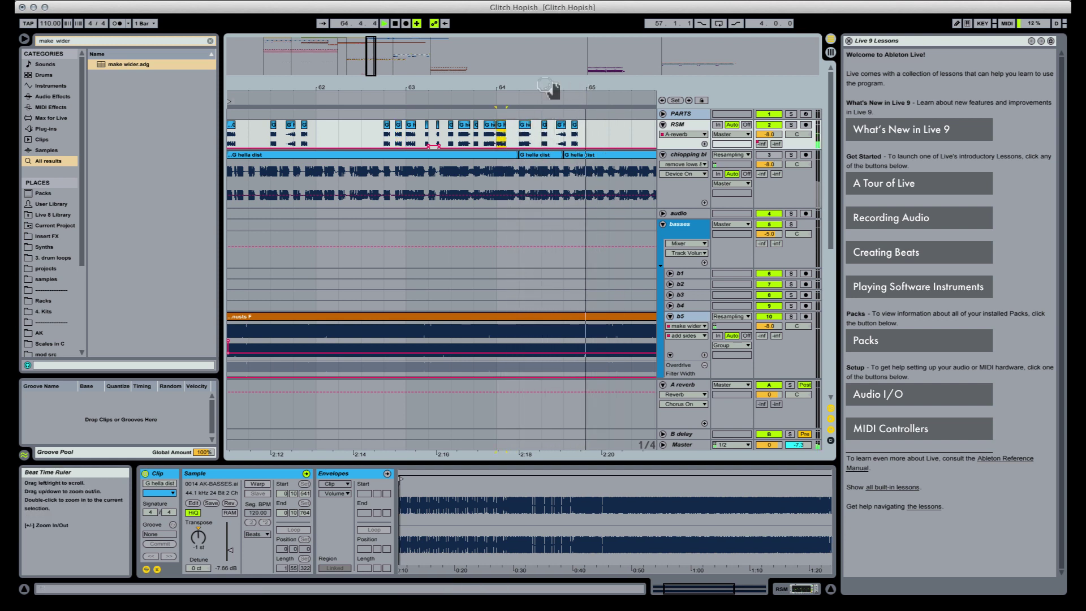
drag(545, 85, 546, 62)
key(space)
drag(571, 137, 379, 130)
drag(546, 88, 458, 92)
key(super+d)
key(space)
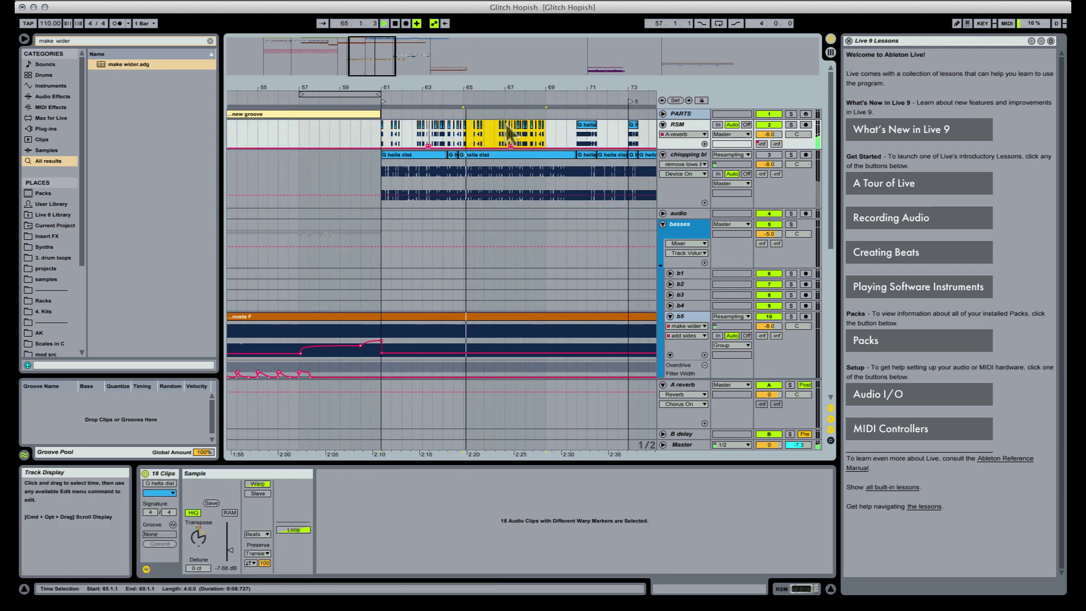
Place a half-bar piece of the long RSM clip near bar 71 at 66.1 and play from bar 65
click(588, 129)
key(space)
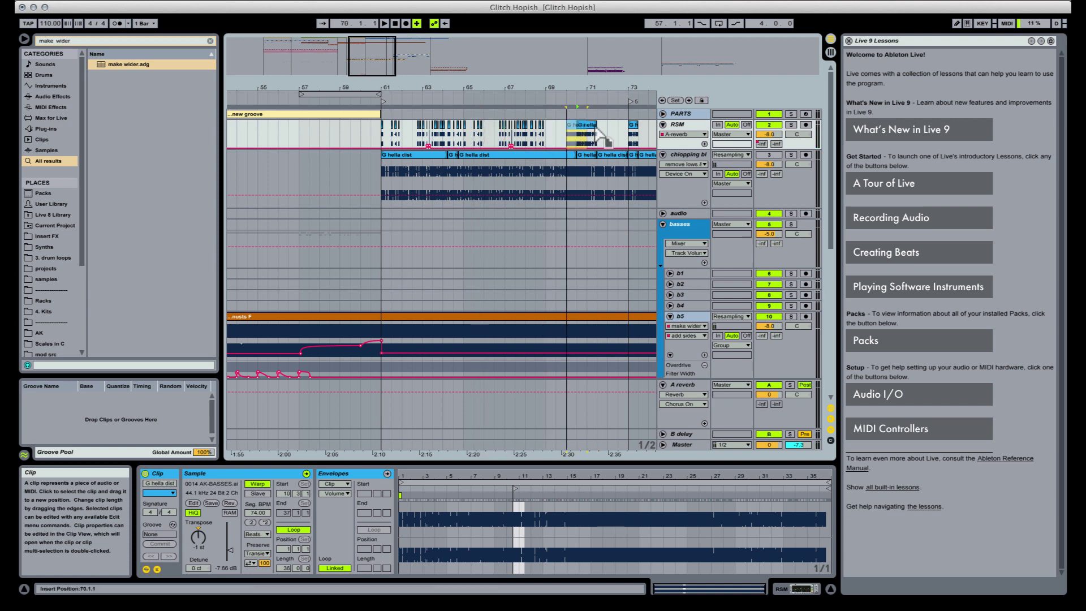
drag(596, 128, 603, 136)
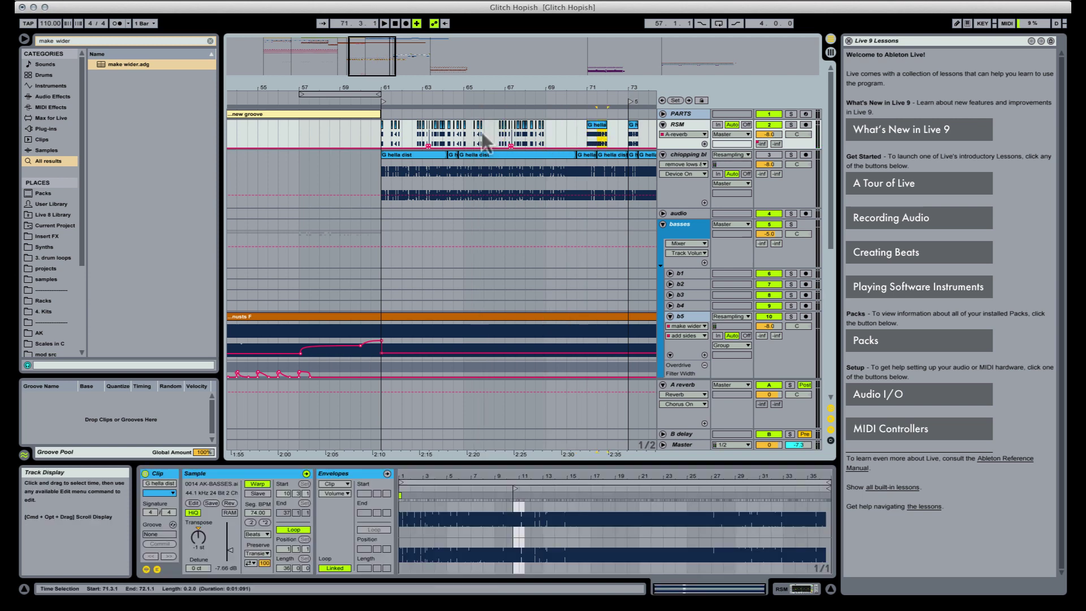
click(487, 131)
key(space)
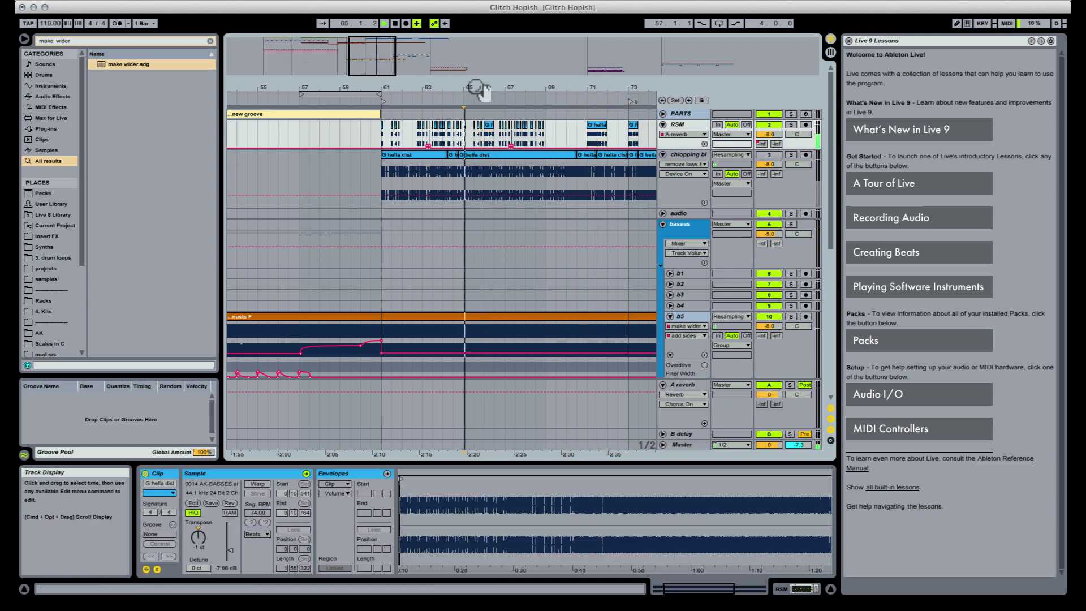
Turn off warping for the half-bar RSM clip at 66.1
drag(478, 89, 510, 138)
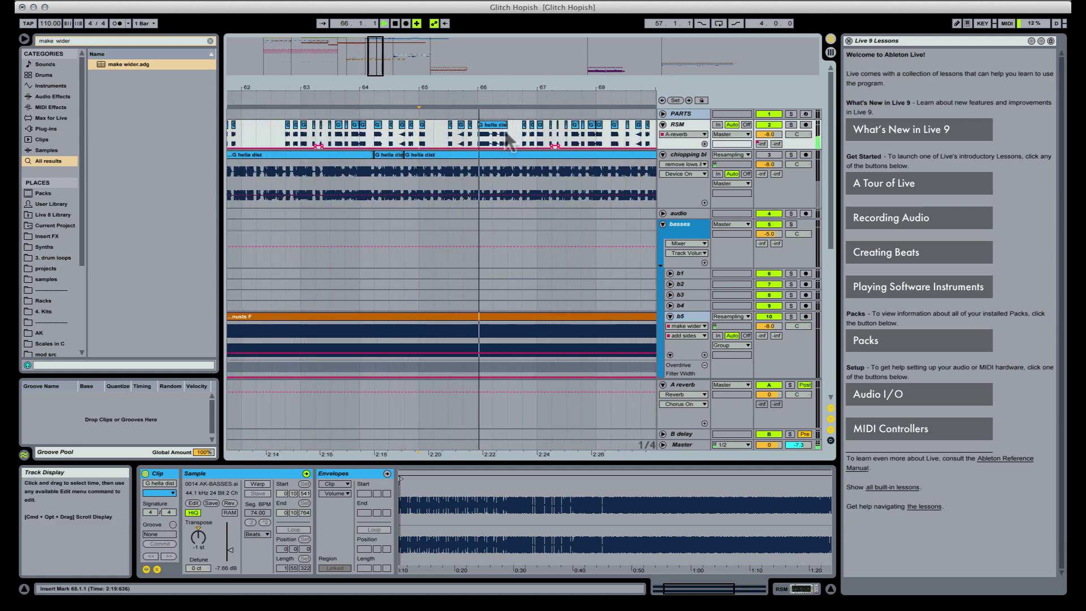
click(507, 136)
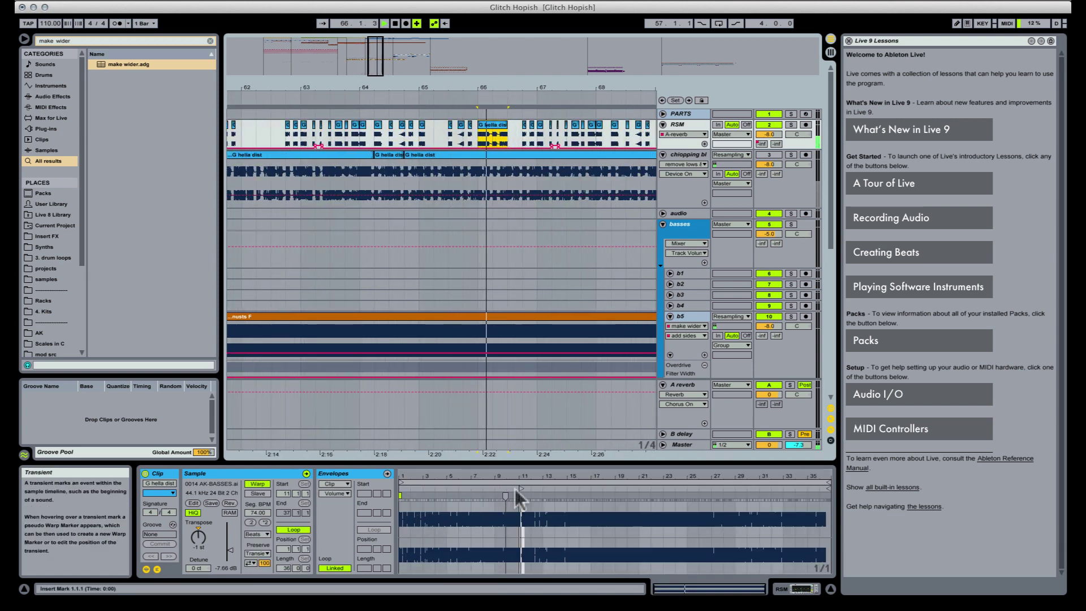
key(space)
key(space)
key(space)
click(261, 480)
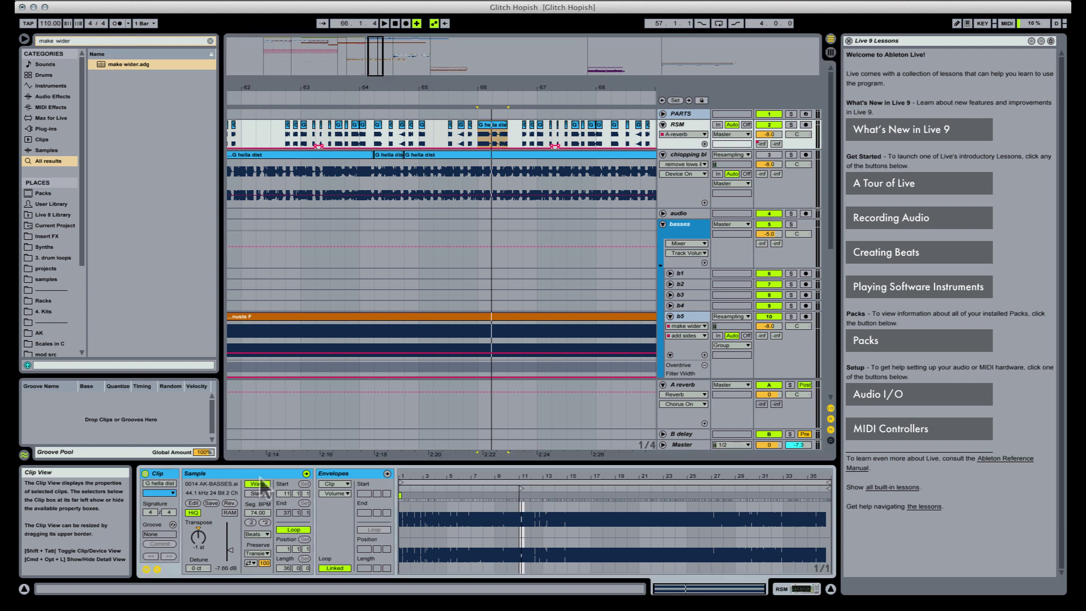
click(259, 485)
Move the sample region of the clip at 66.1 to start at about 1:40 while it plays
key(space)
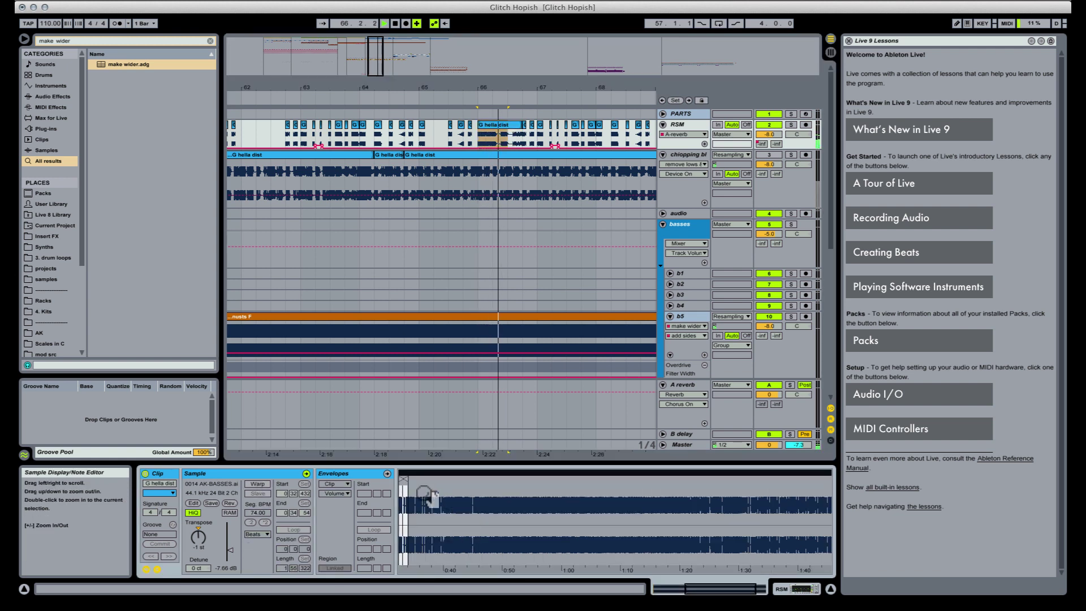
drag(405, 479, 813, 479)
drag(405, 481, 724, 486)
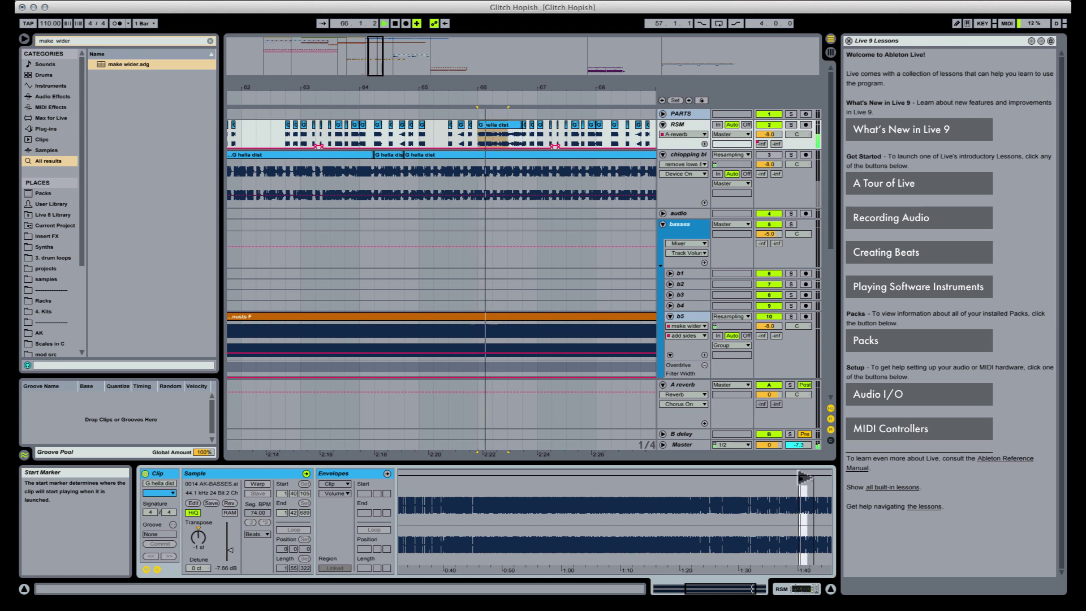
Play the pattern around bar 65 and move the one-beat RSM clip from 66.1 to 66.2.1
drag(511, 86, 435, 87)
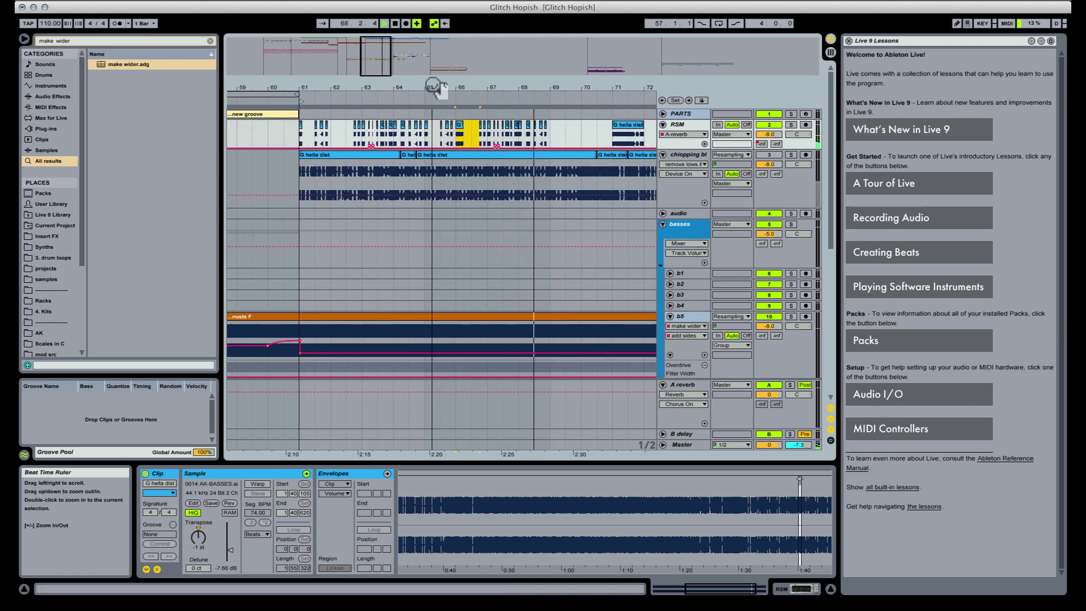
key(space)
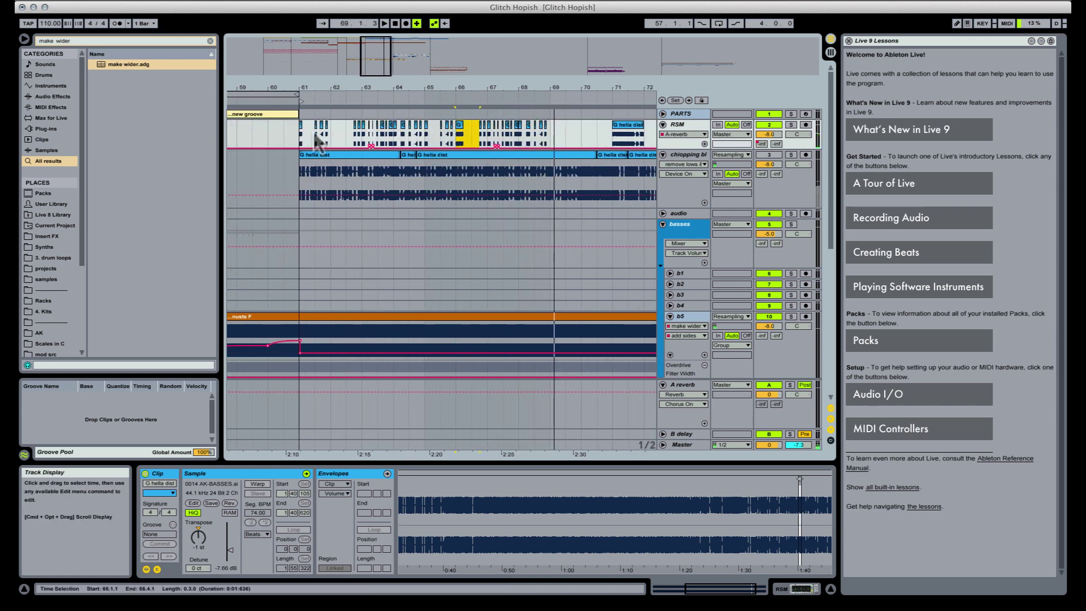
click(425, 140)
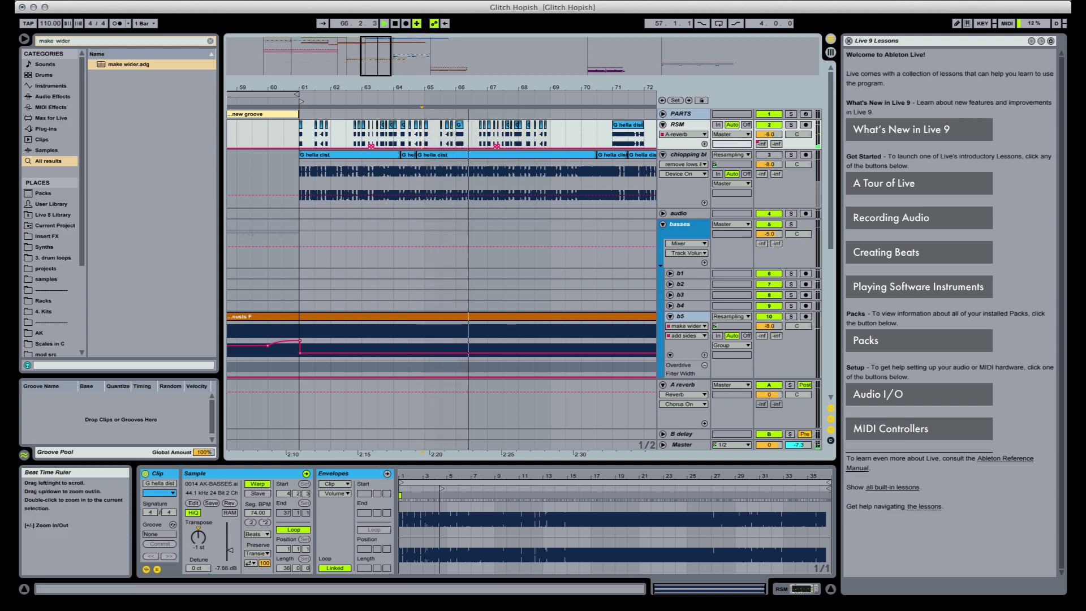
key(plus)
drag(471, 129, 476, 129)
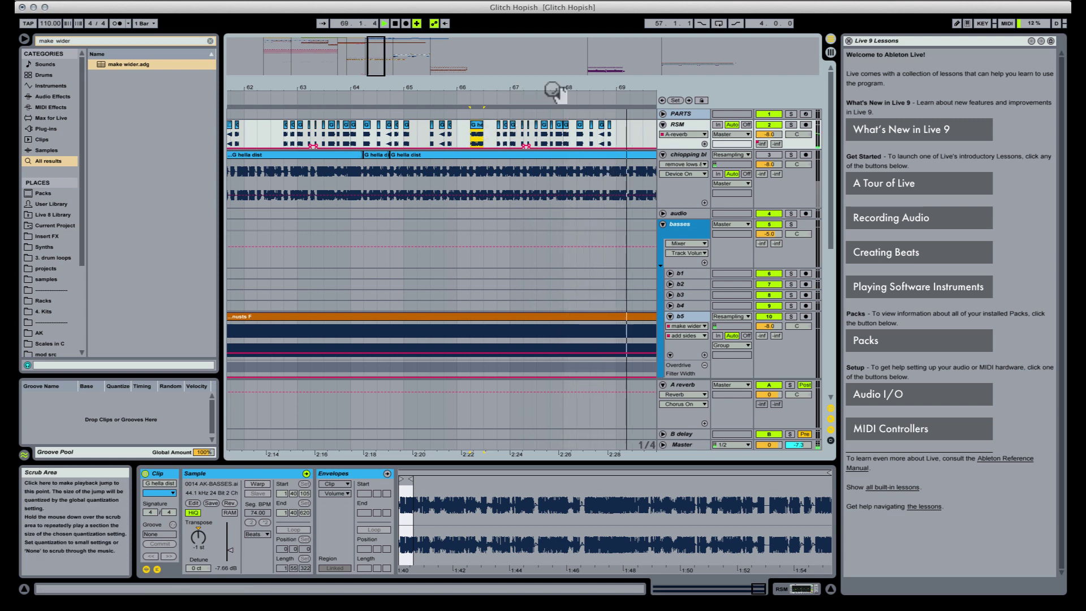
key(space)
Move the one-bar RSM clip at bar 71 out to 75.3.1 and play from 69.1.1
drag(553, 91, 458, 56)
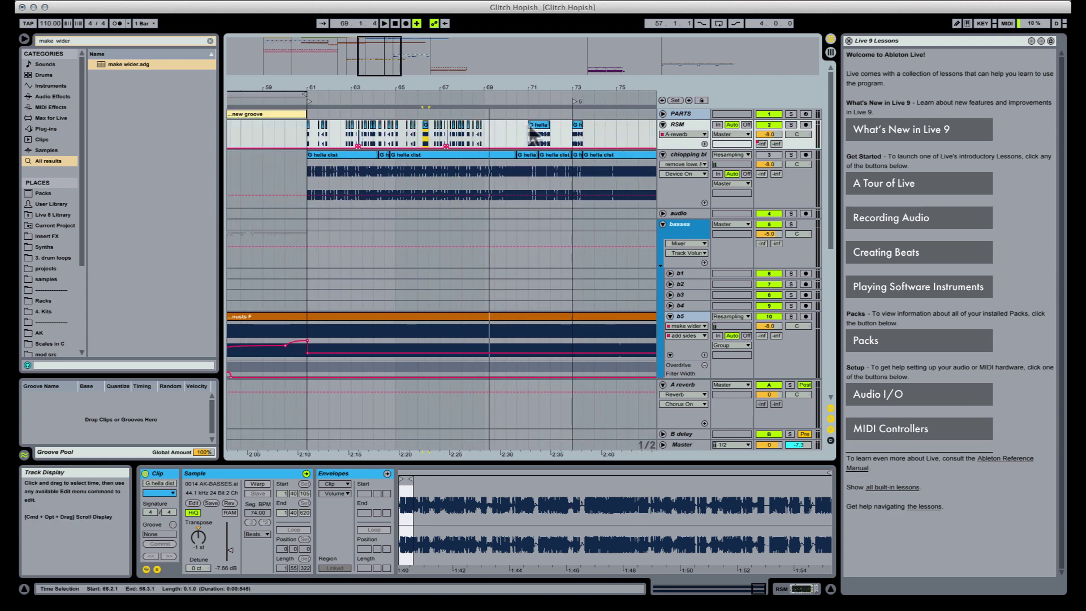
drag(532, 134, 625, 134)
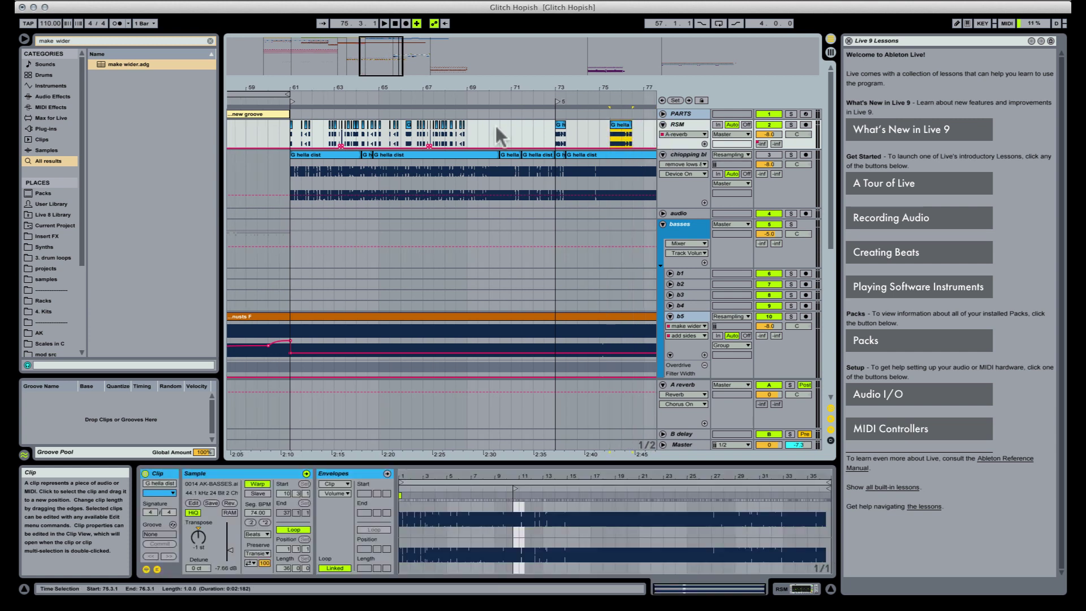
click(464, 128)
key(space)
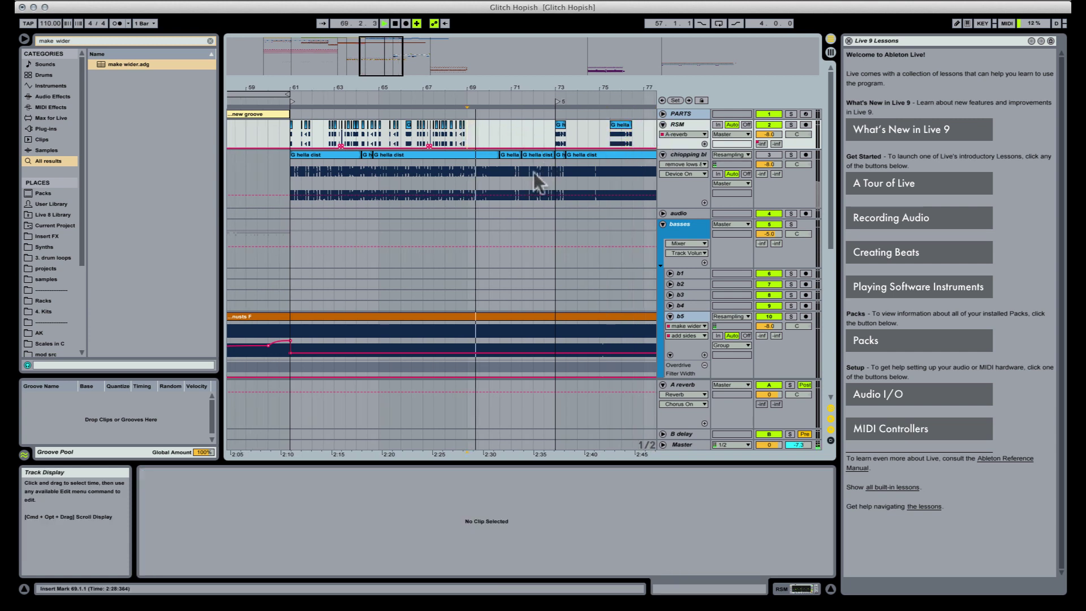
Duplicate the RSM pattern of bars 65 to 68 into bars 69 to 72
scroll(546, 198, down, 10)
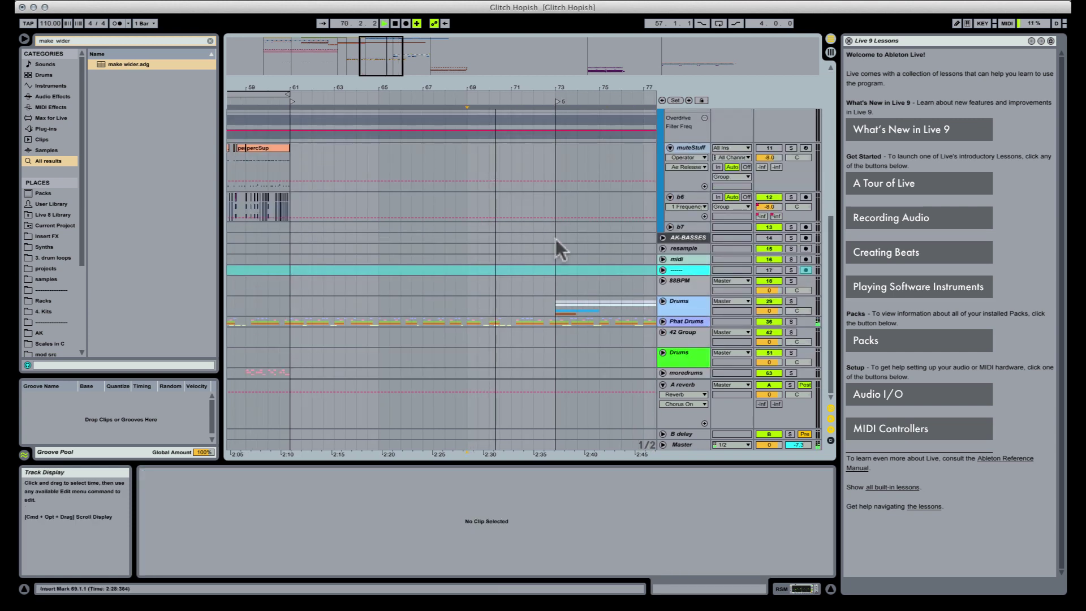
scroll(556, 238, up, 10)
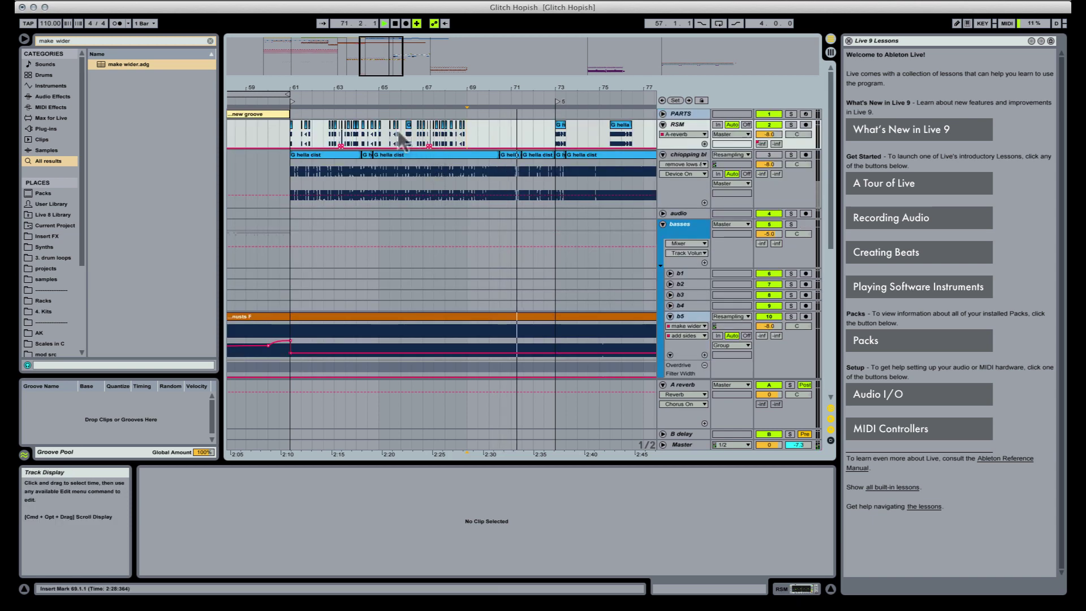
drag(379, 134, 448, 135)
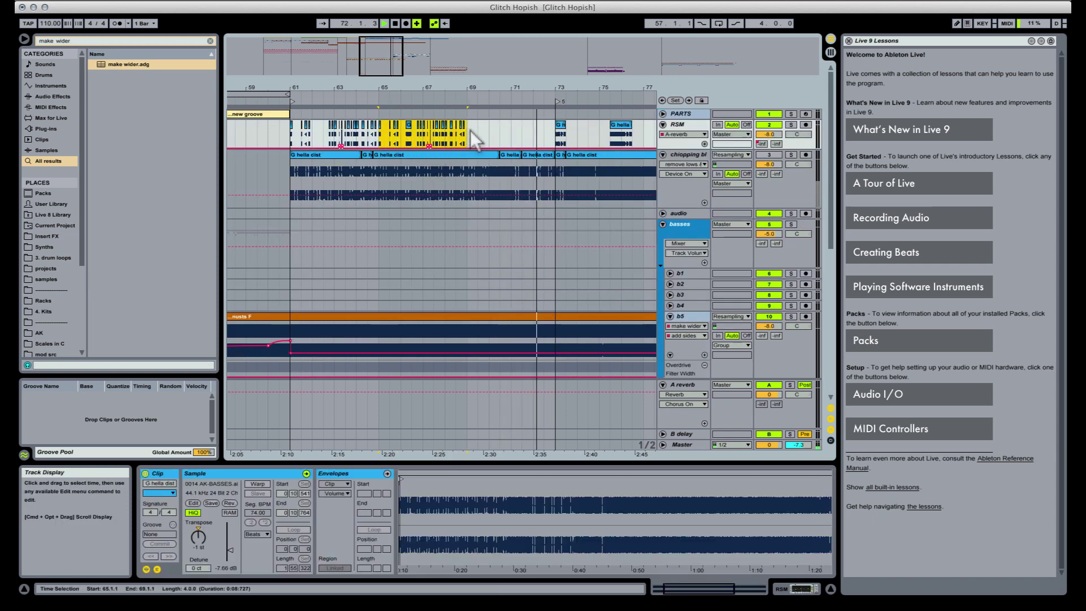
key(super+d)
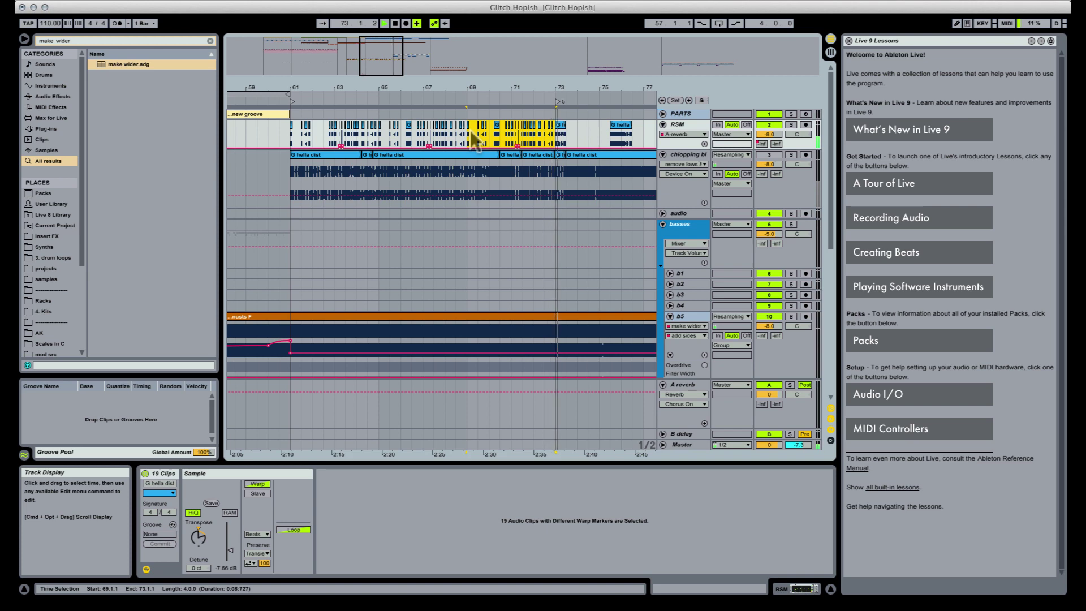
Shorten the RSM clip at 73.1.1 to one beat and place copies of it at 73.3.1 and in beat 74.1
click(560, 135)
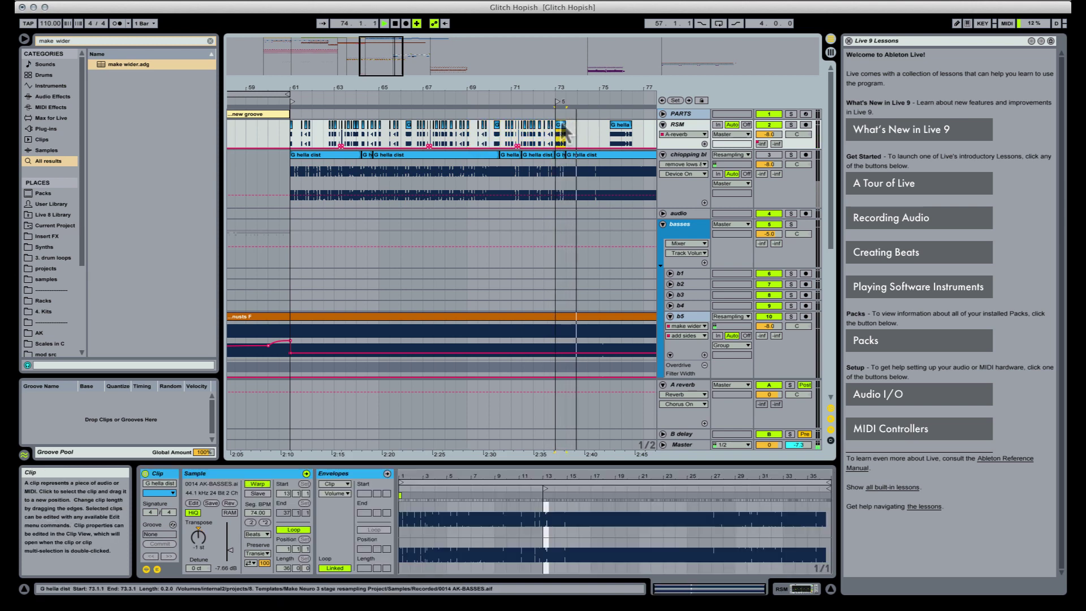
drag(576, 90, 583, 134)
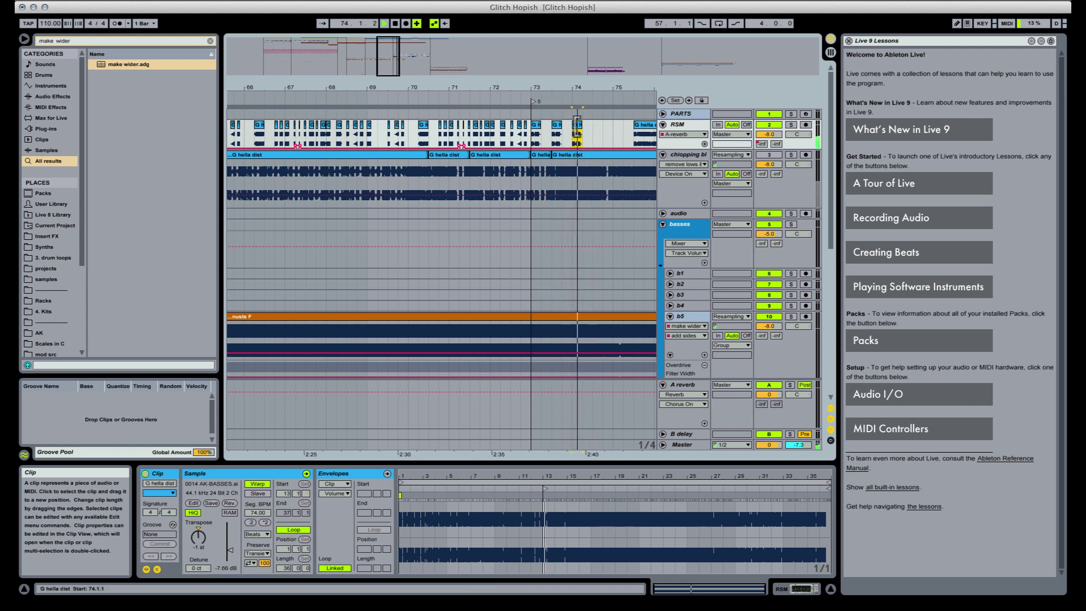
click(536, 134)
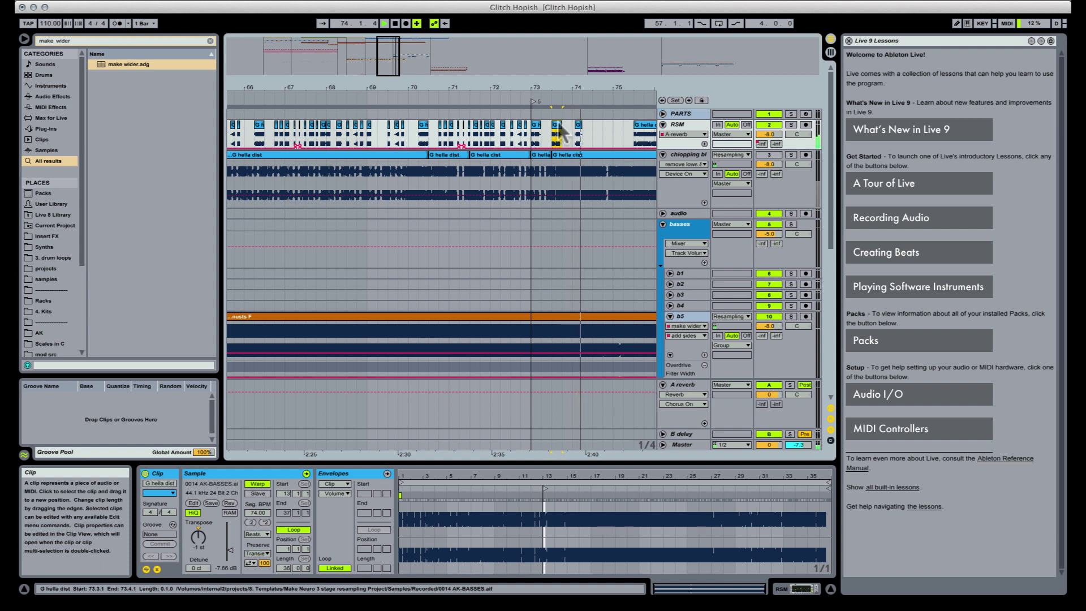
Try a shortened version of the clip in beat 73.3, shifting its position within the beat while playing
key(space)
key(space)
key(space)
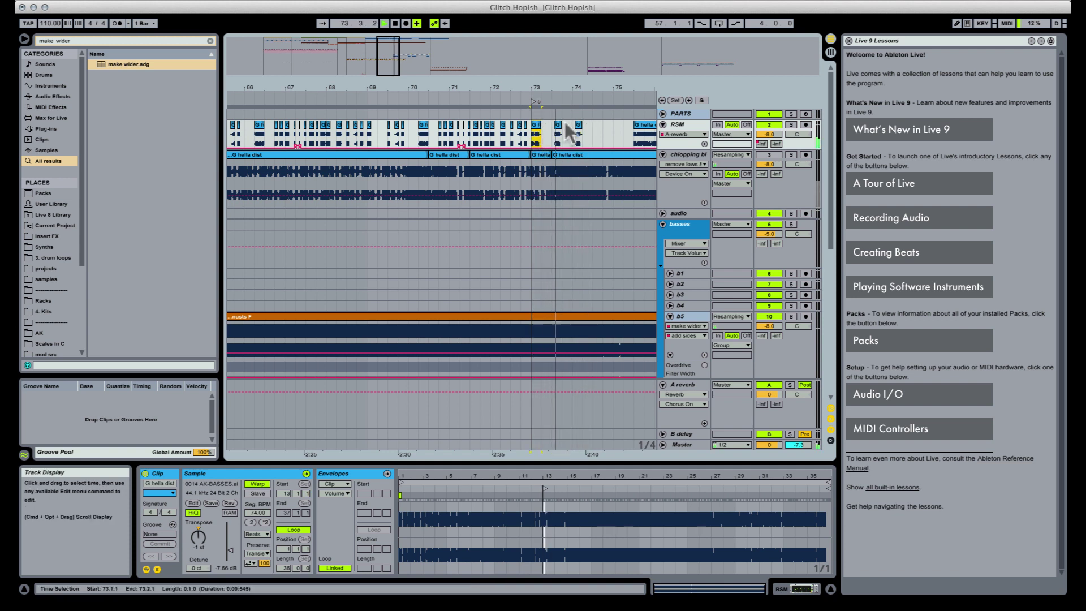
click(556, 126)
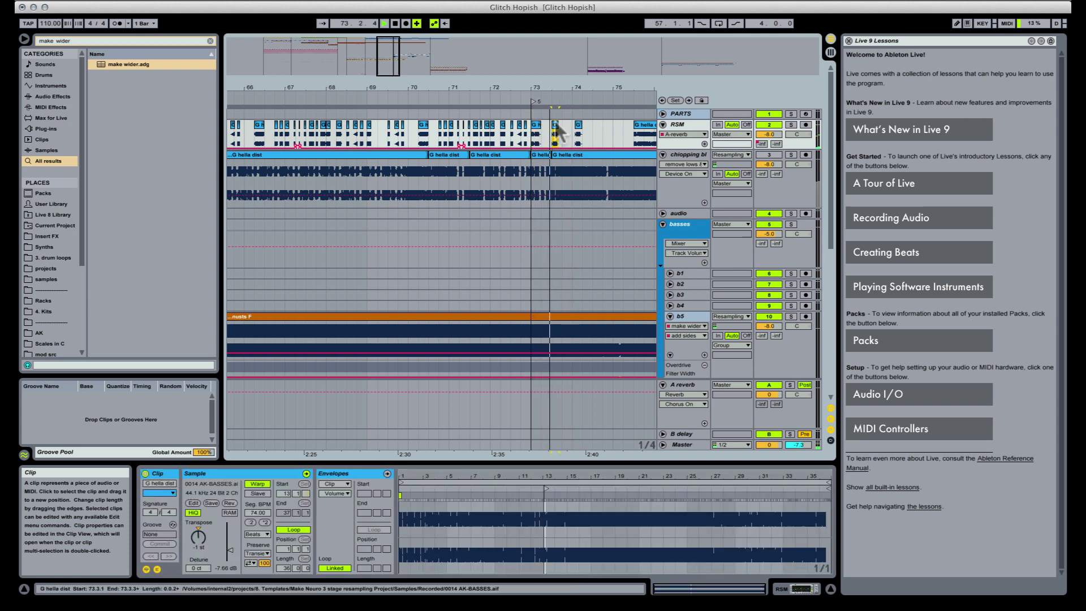
drag(556, 125, 560, 125)
key(space)
Play from 73.1.1 and extend the start of the clip in beat 73.3 back to 73.3.1
click(536, 126)
key(space)
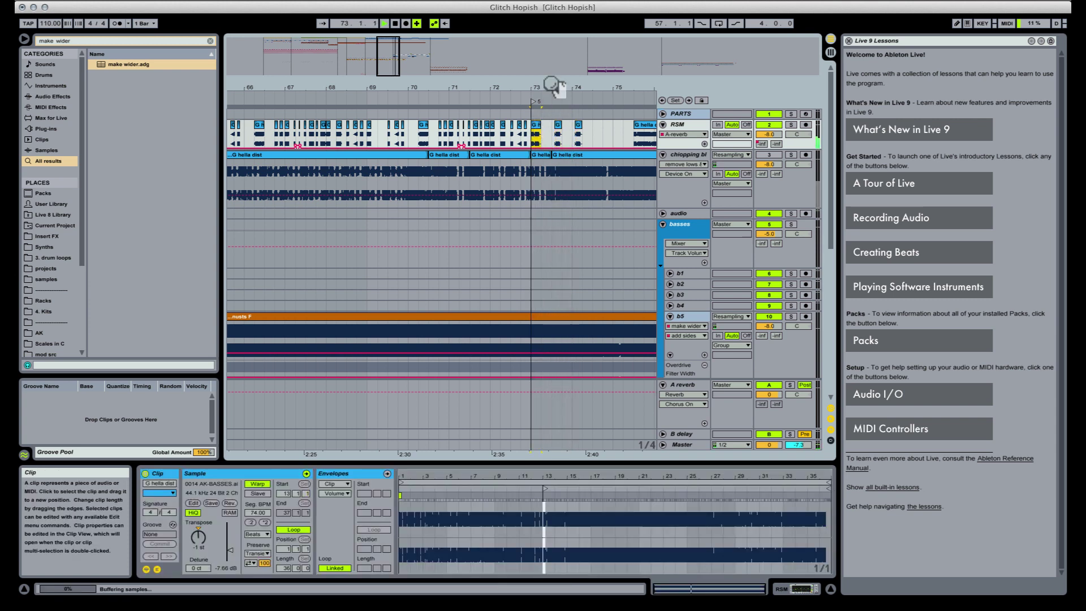
drag(557, 86, 557, 102)
key(space)
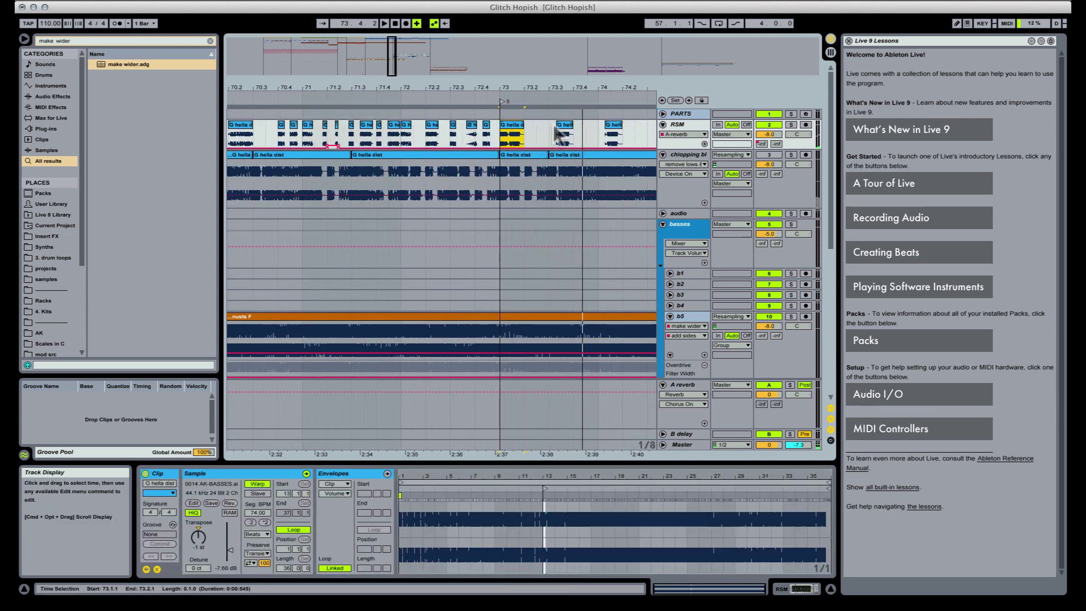
click(556, 127)
click(512, 125)
key(space)
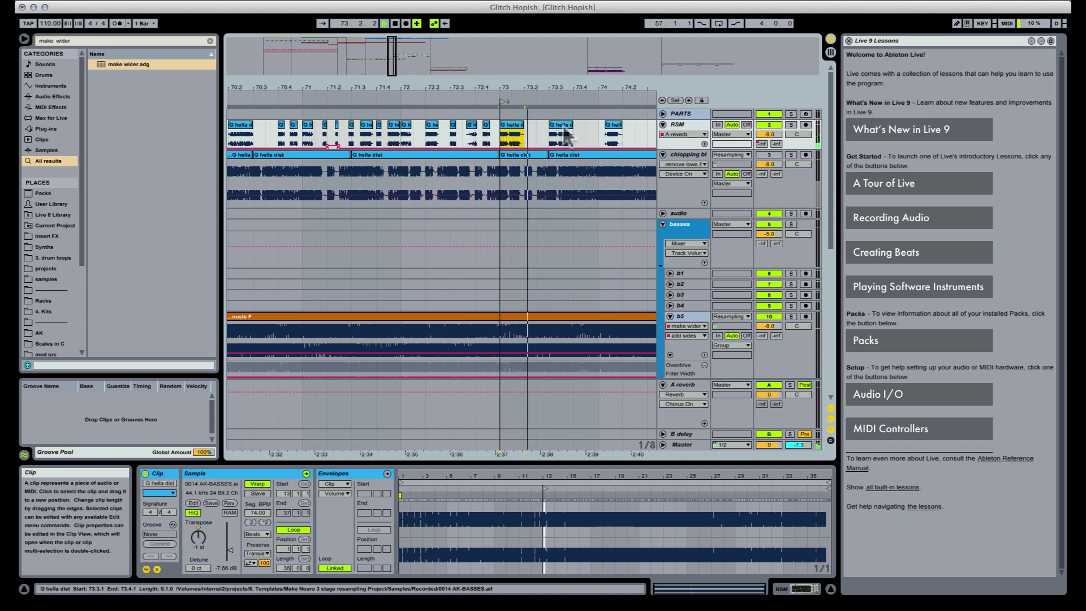
Split the RSM clip in beat 73.3, leaving a one-sixteenth piece at 73.3.1 and a two-sixteenth piece at 73.3.4
click(561, 139)
key(space)
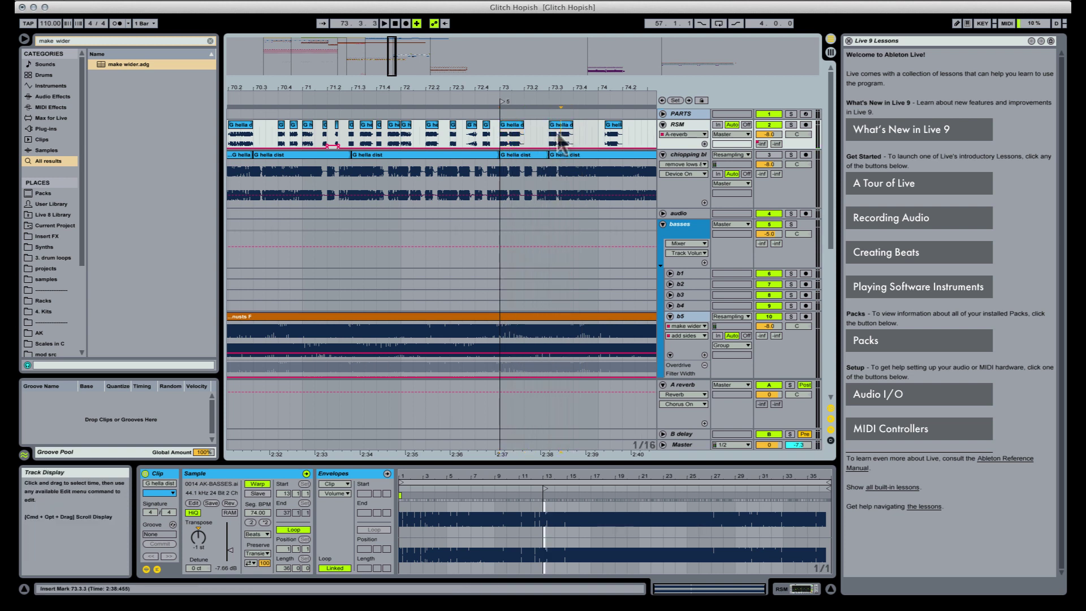
drag(557, 133, 579, 130)
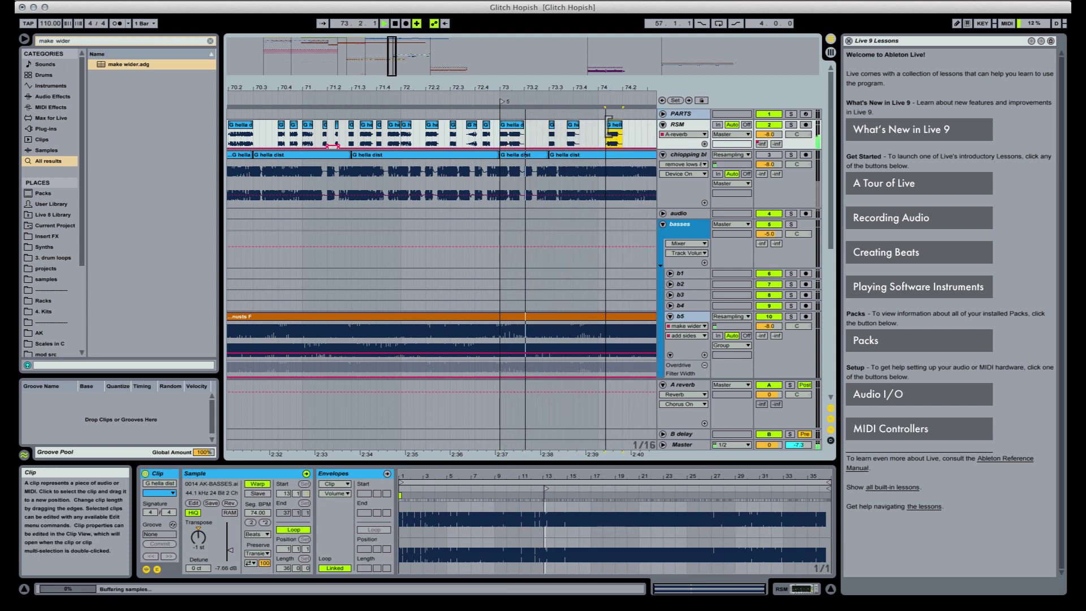
Copy the two clip pieces of beat 73.3 to 74.3.1 and play the two-bar RSM pattern from 73.1.1
drag(599, 91, 553, 126)
key(space)
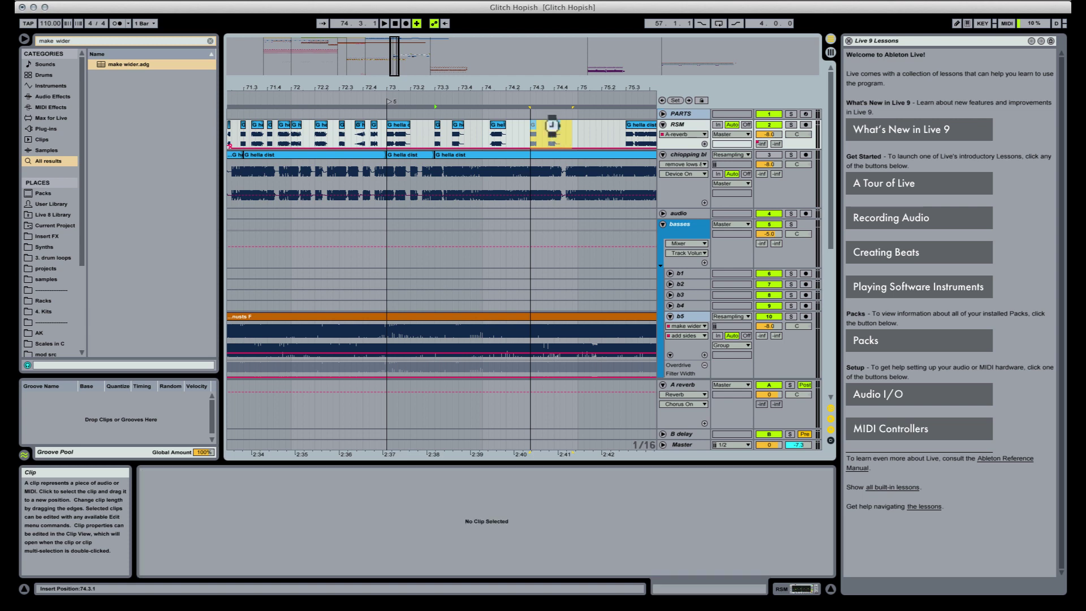
click(399, 136)
key(space)
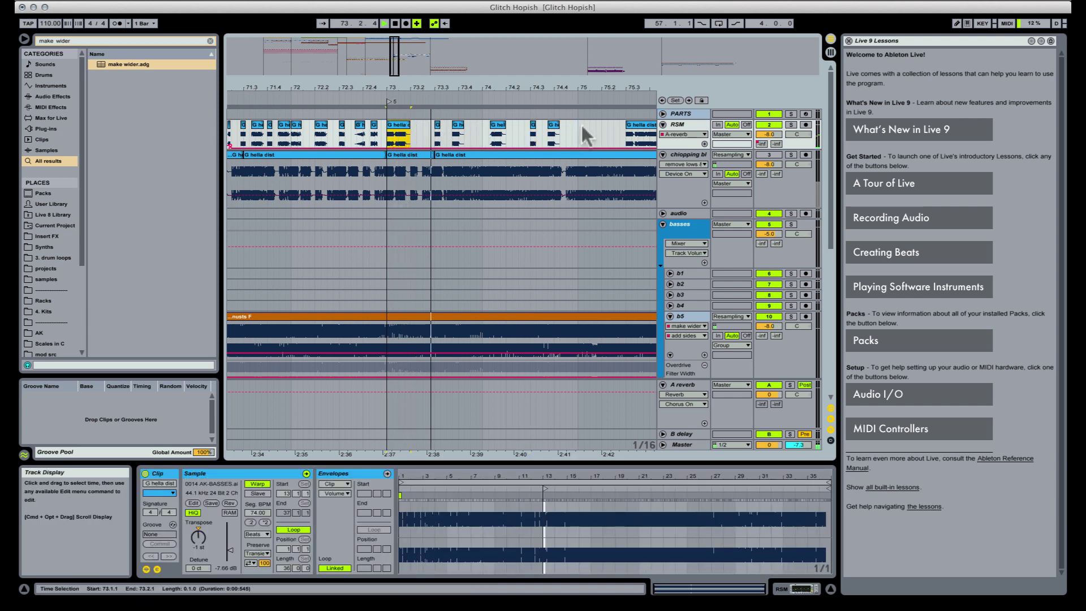
shift+click(578, 136)
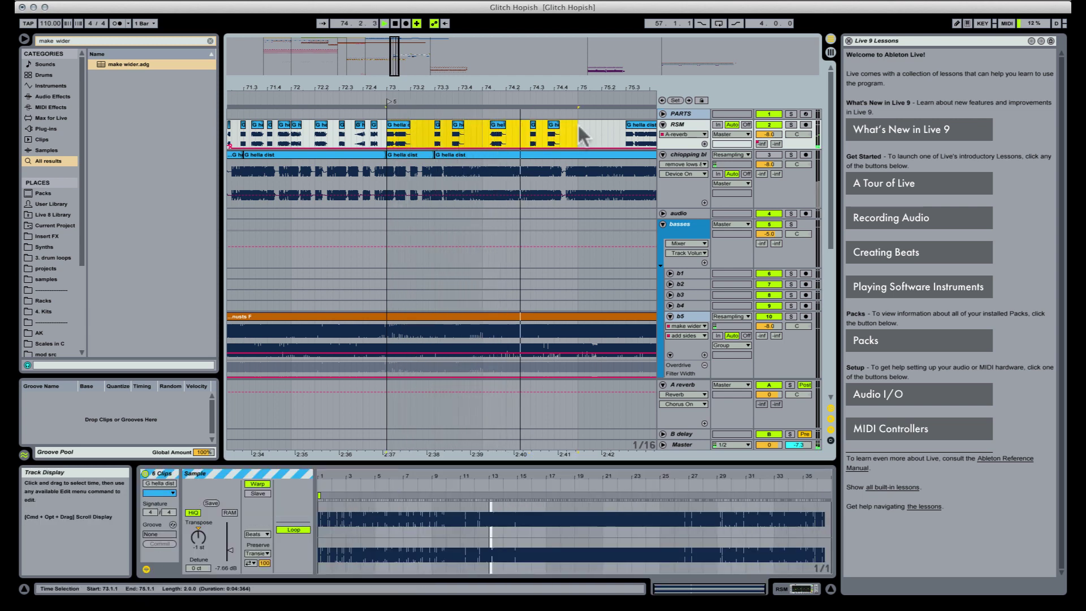
key(space)
key(space)
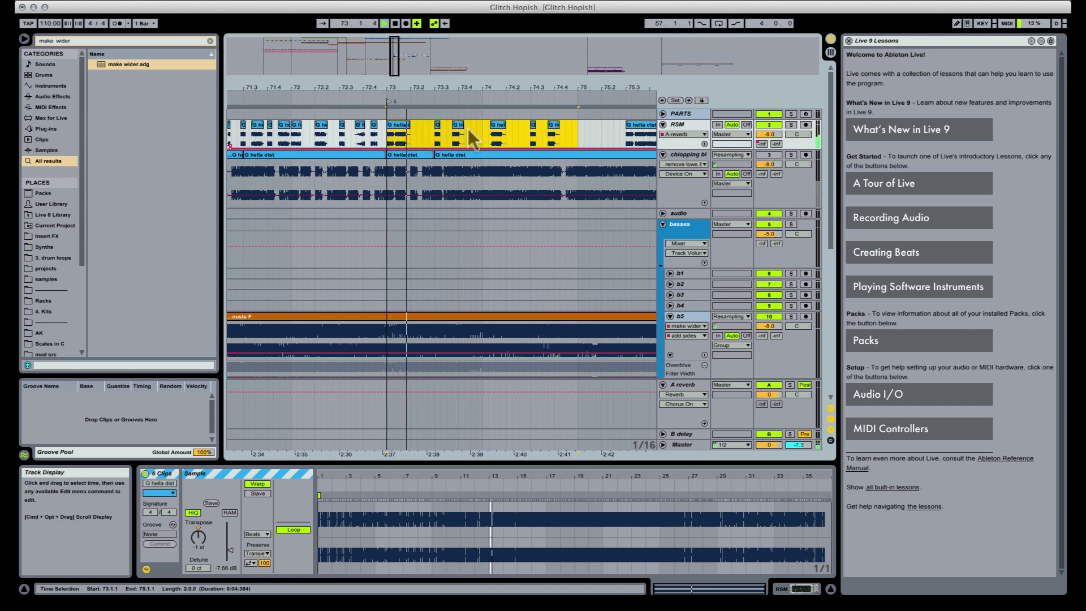
Move the RSM clip in beat 74.1 to start at 74.1.3 and play from 73.1.1
click(470, 134)
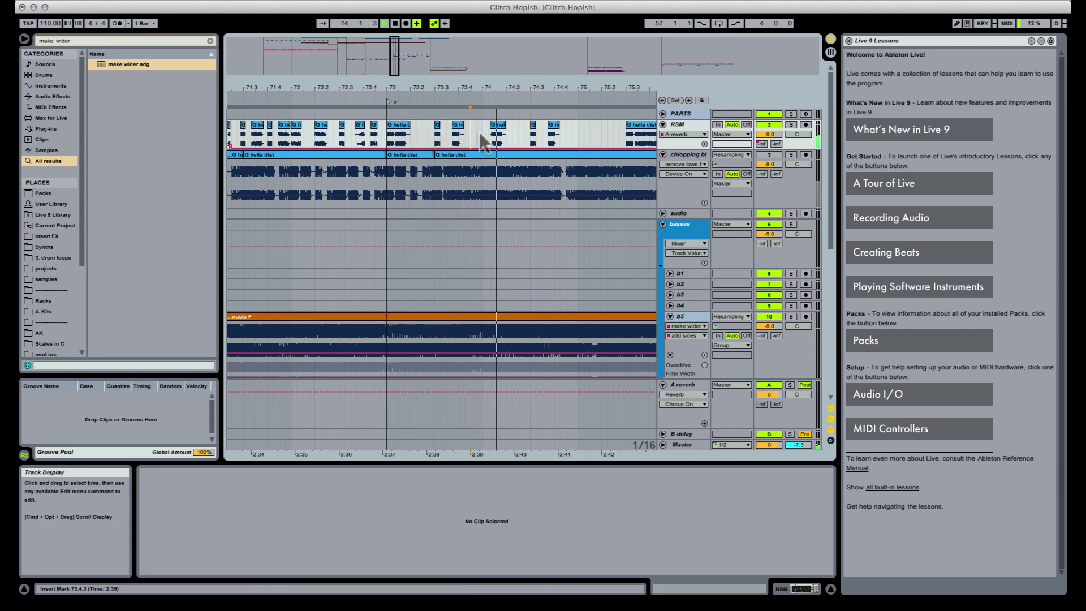
click(498, 135)
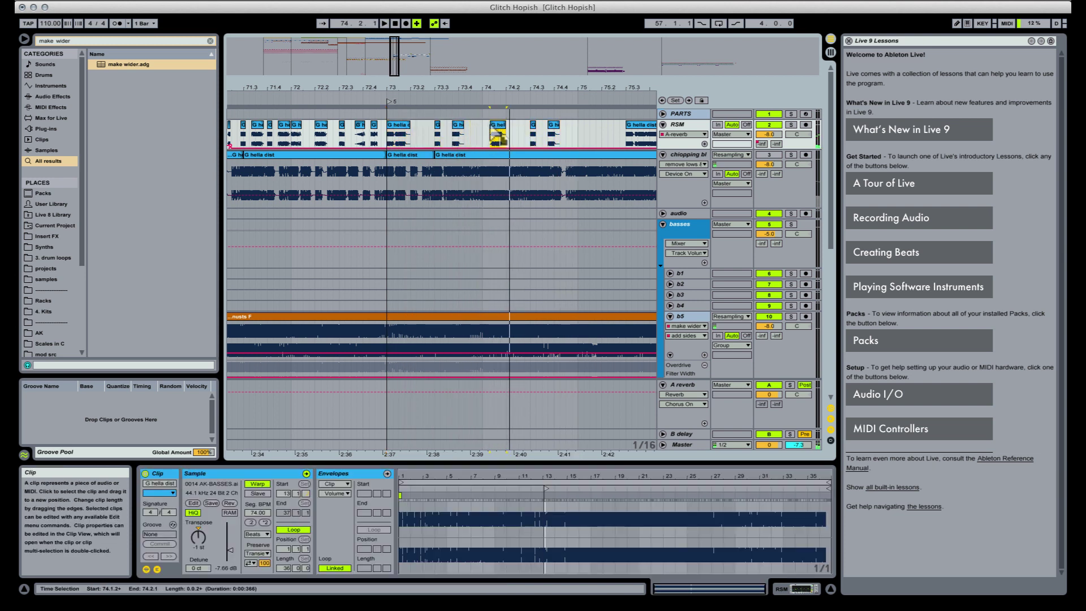
key(space)
click(500, 136)
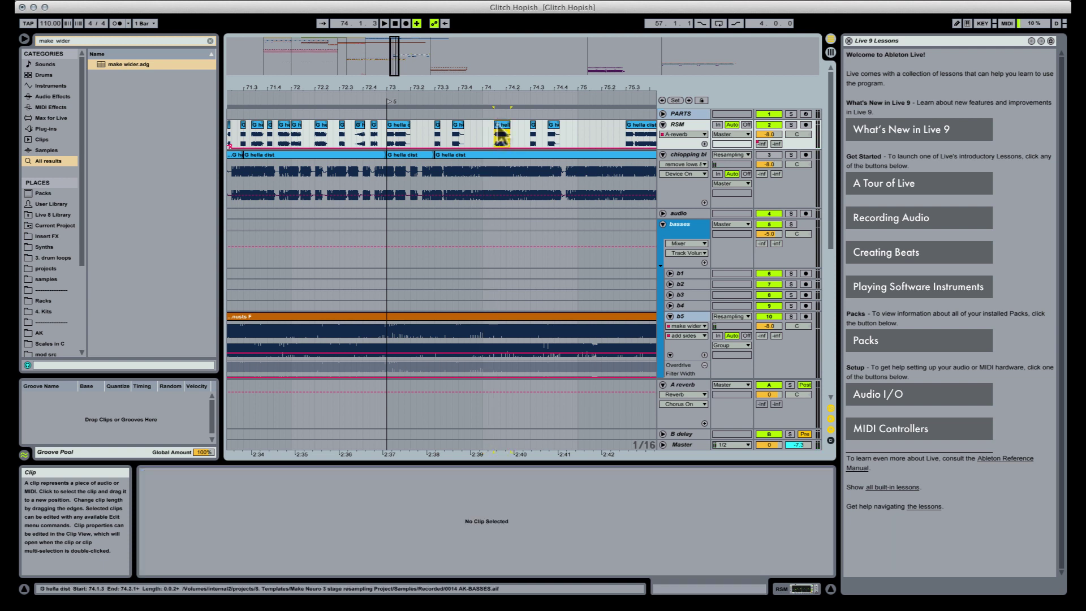
click(399, 136)
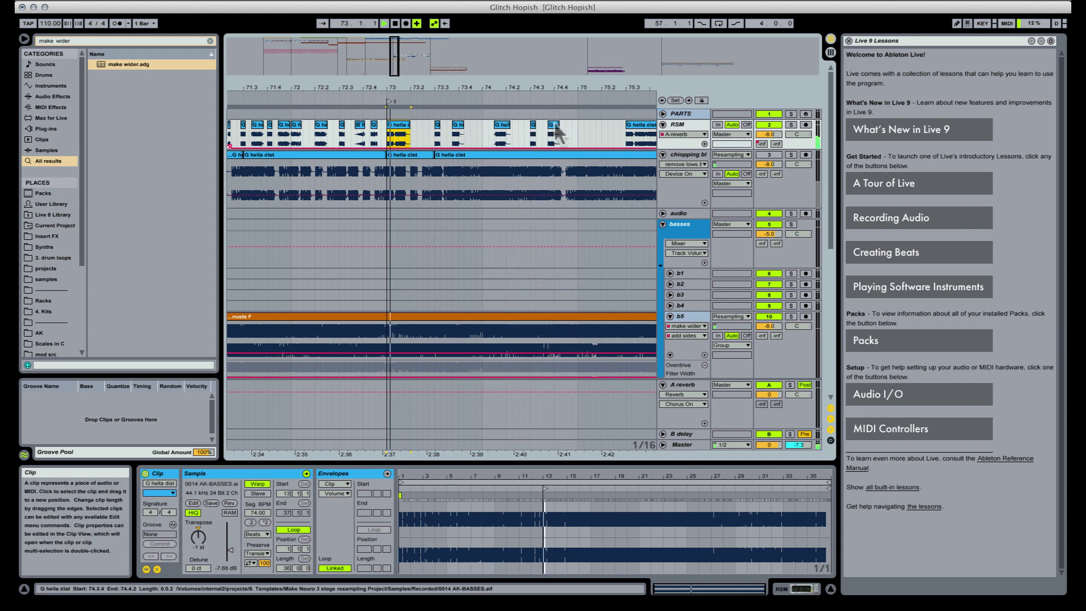
Shift the two copied RSM pieces from 74.3.1 to 74.3.3 and 74.4.2, and play the pattern from 73.1.1
click(574, 128)
drag(531, 126, 546, 127)
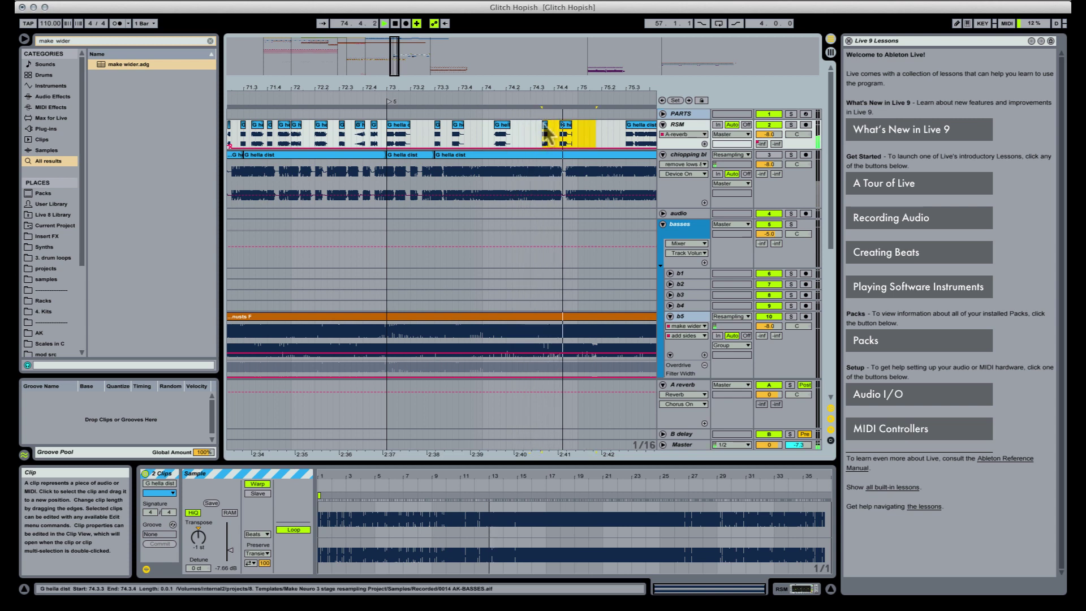
click(399, 125)
key(space)
key(space)
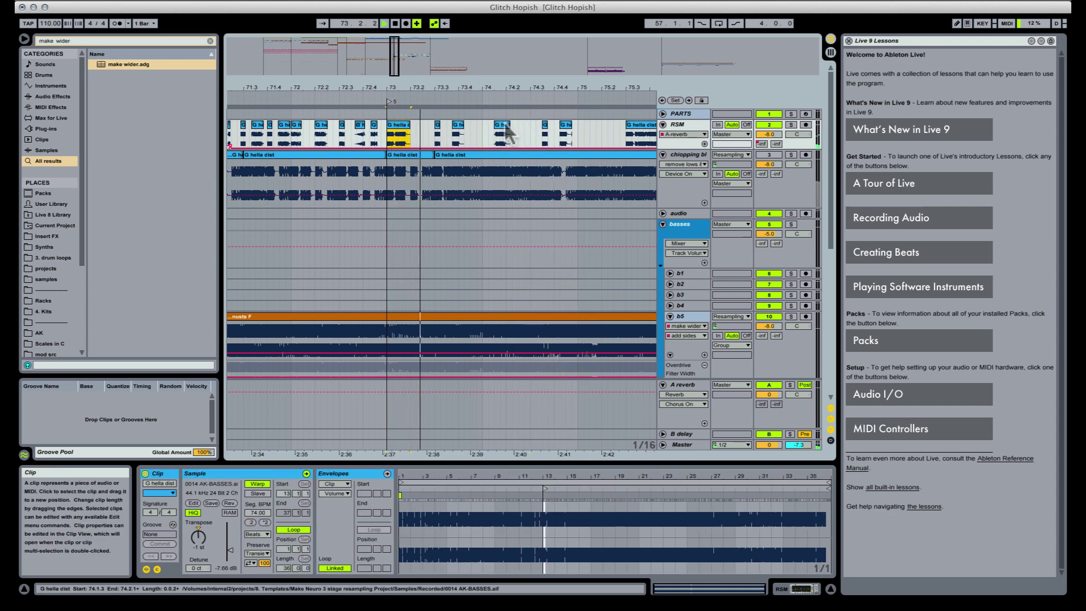
mouse_move(501, 131)
mouse_down()
mouse_move(490, 131)
mouse_move(509, 135)
mouse_up()
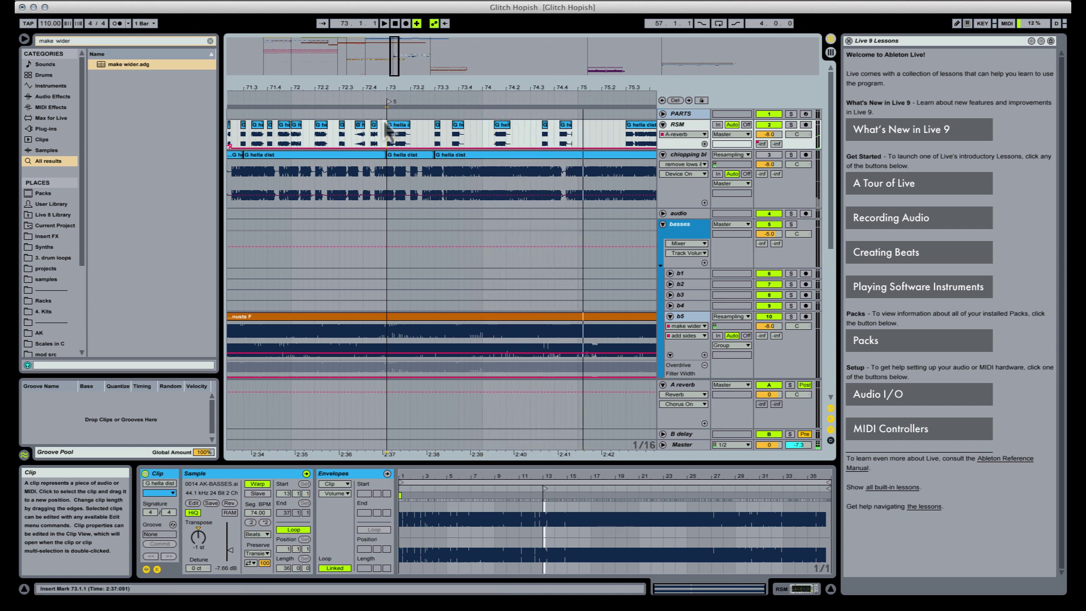
key(space)
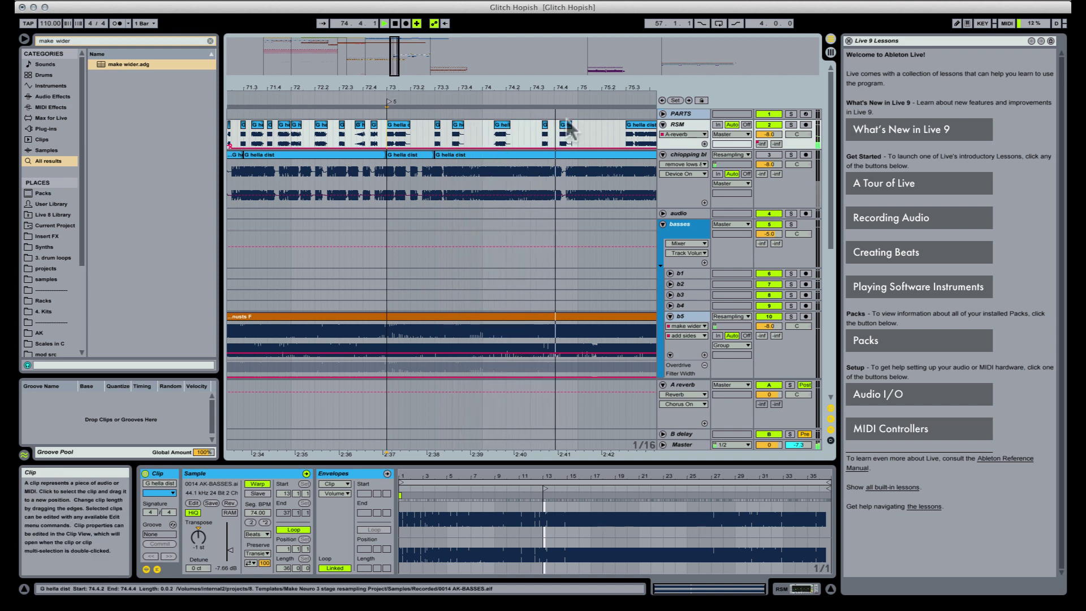
key(space)
key(space)
Show the clip fades on the RSM track and delete the long RSM clip spanning bars 75 and 76
click(501, 125)
key(super+alt+f)
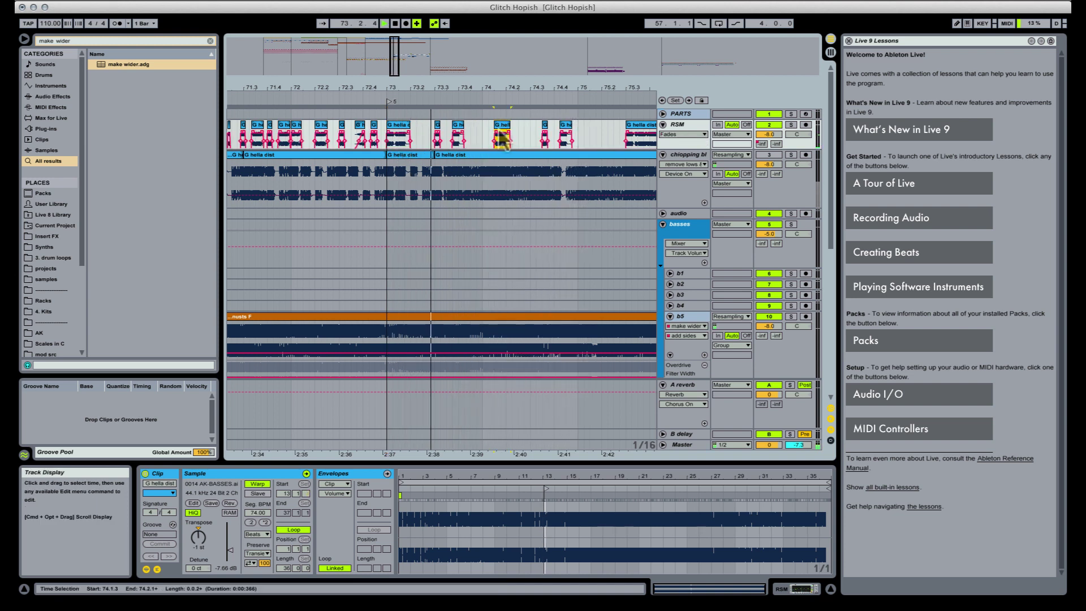
drag(604, 87, 457, 67)
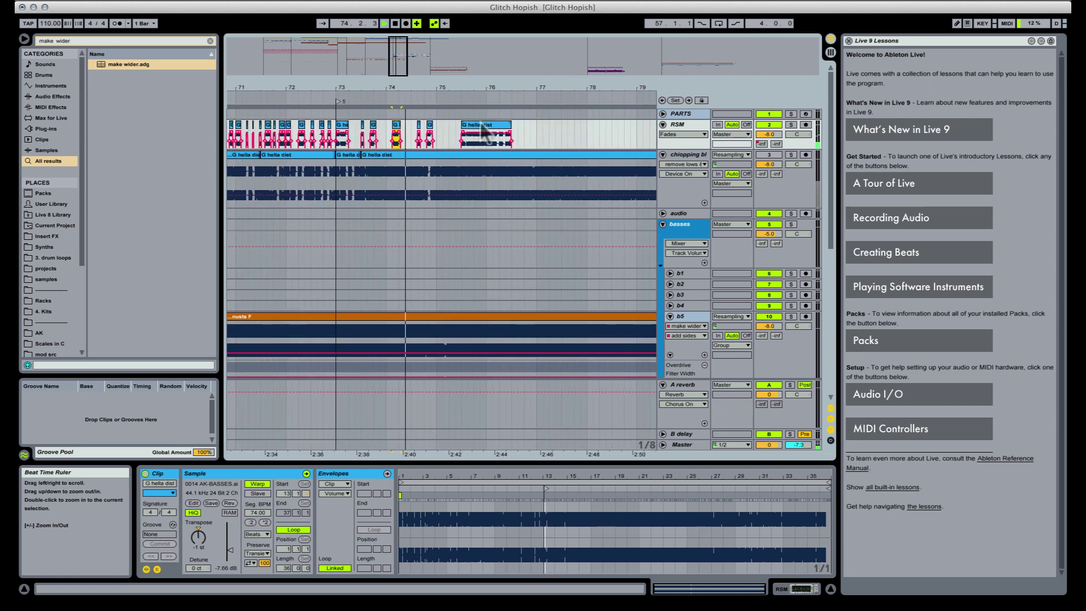
key(Delete)
key(space)
Duplicate the two-bar RSM pattern of 73.1.1 to 75.1.1 three times, filling bars 75 to 80
click(434, 126)
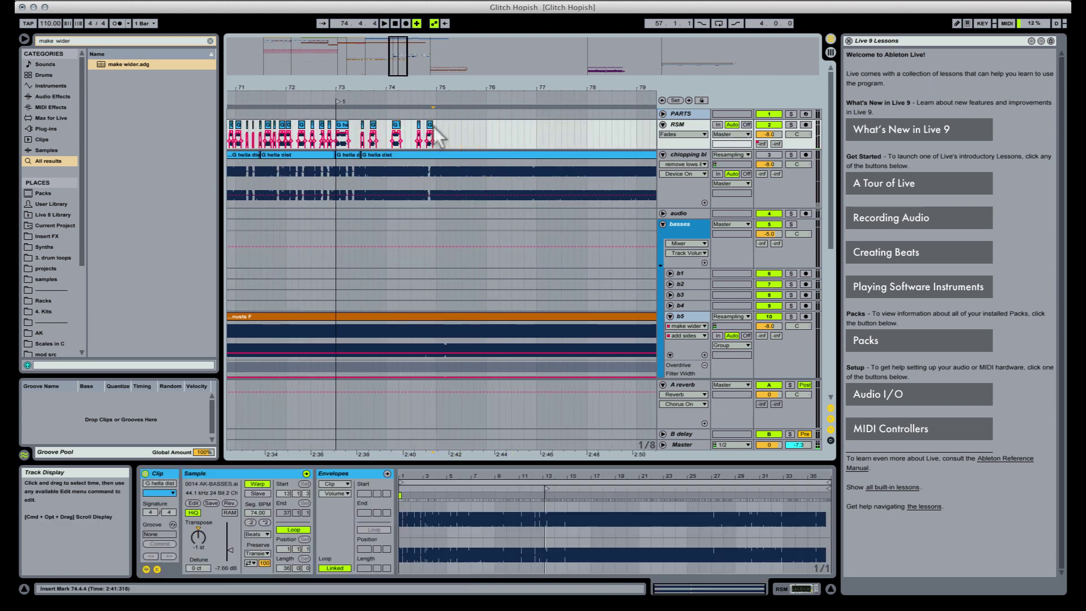
drag(438, 124, 340, 135)
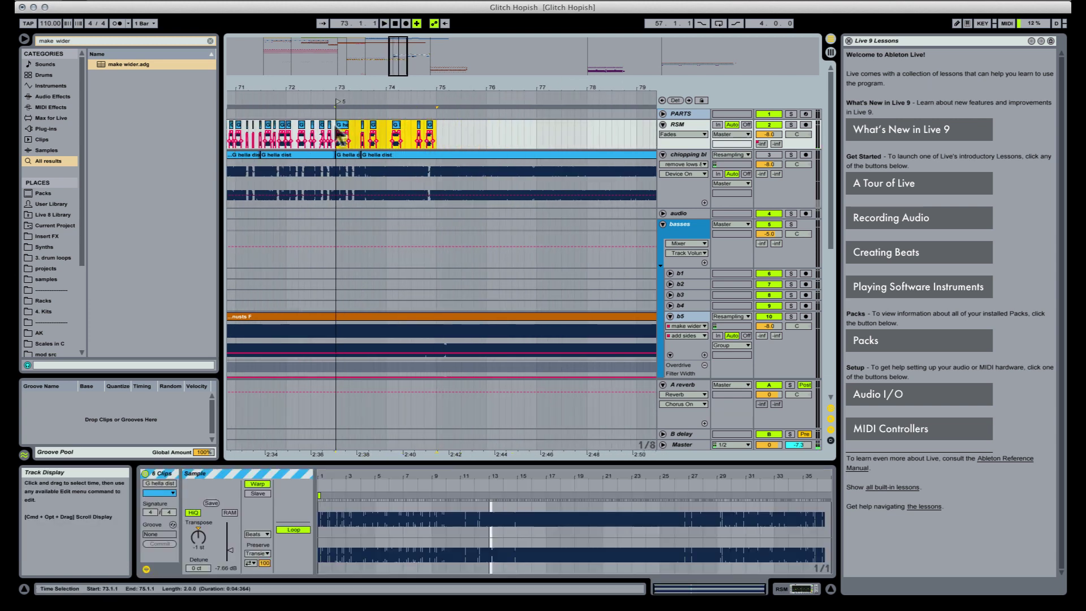
key(super+d)
key(super+d)
drag(516, 87, 389, 89)
key(super+d)
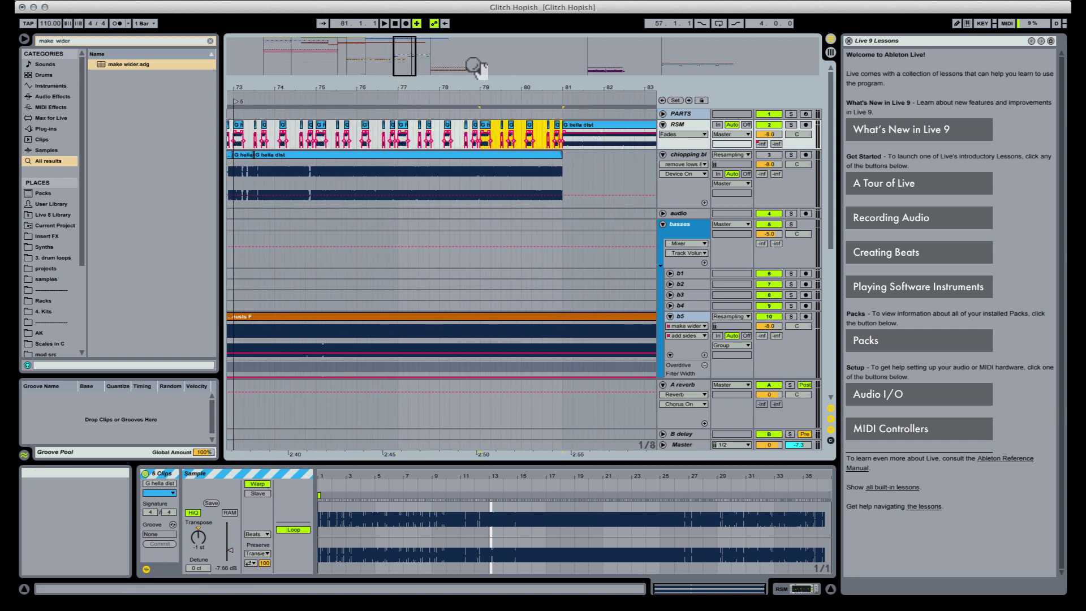
Delete the long RSM clip at bar 81 and duplicate bars 73 to 80 into bars 81 to 88
drag(524, 88, 450, 69)
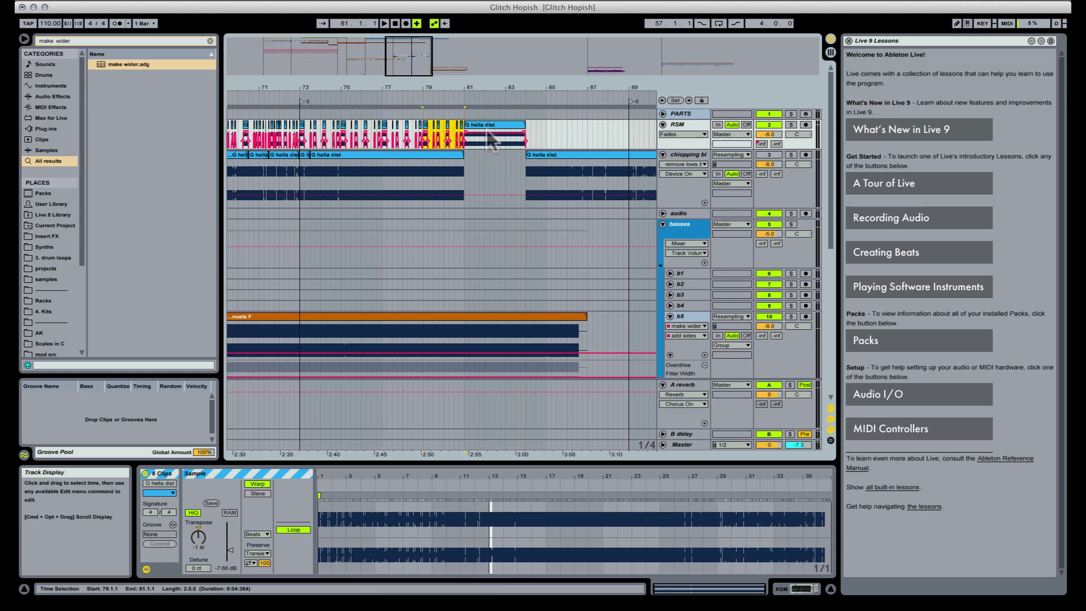
click(478, 129)
key(Delete)
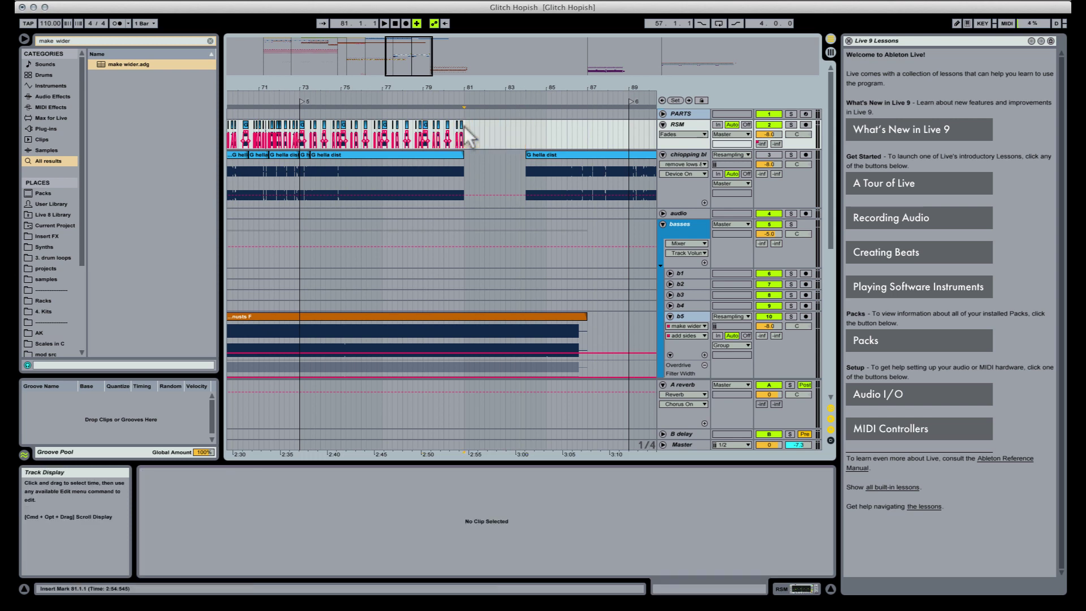
drag(464, 127, 302, 139)
key(super+d)
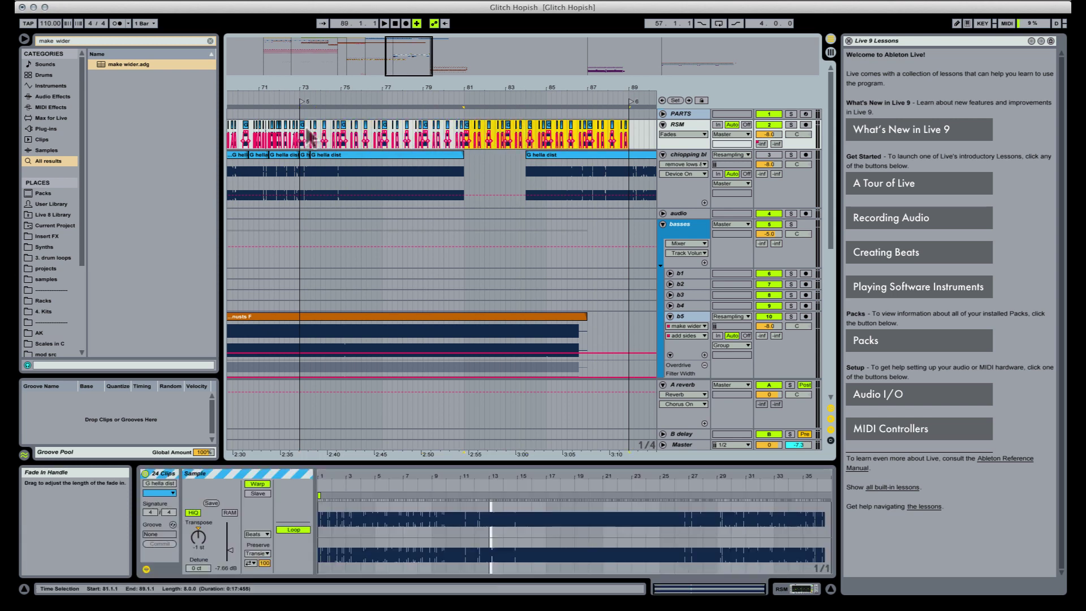
Lengthen the fade-in of the RSM clip in beat 76.1 and adjust its slope while playing
click(309, 137)
key(space)
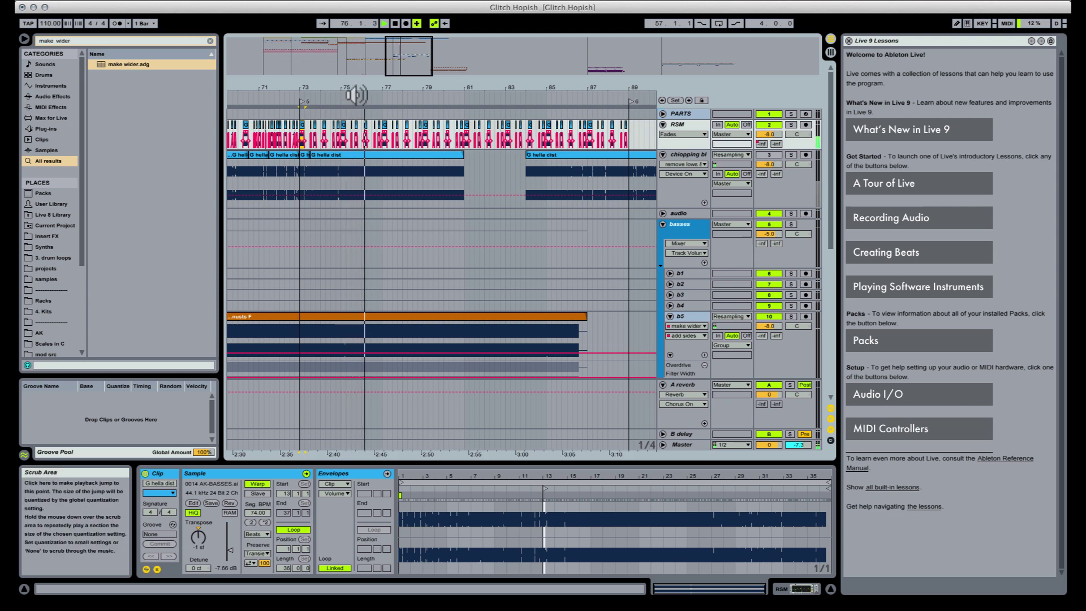
drag(365, 86, 393, 130)
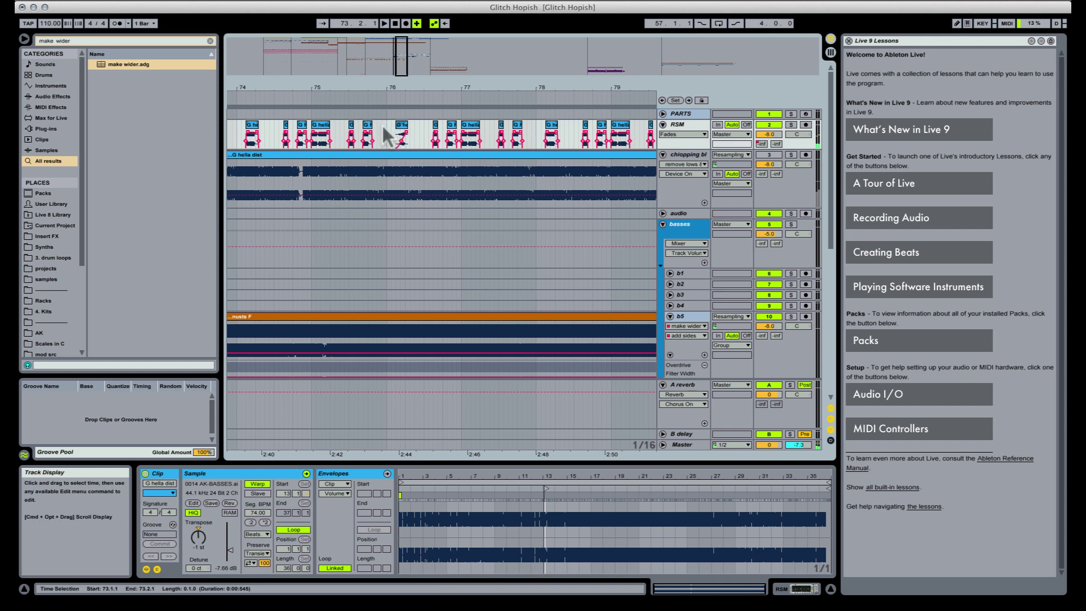
click(383, 126)
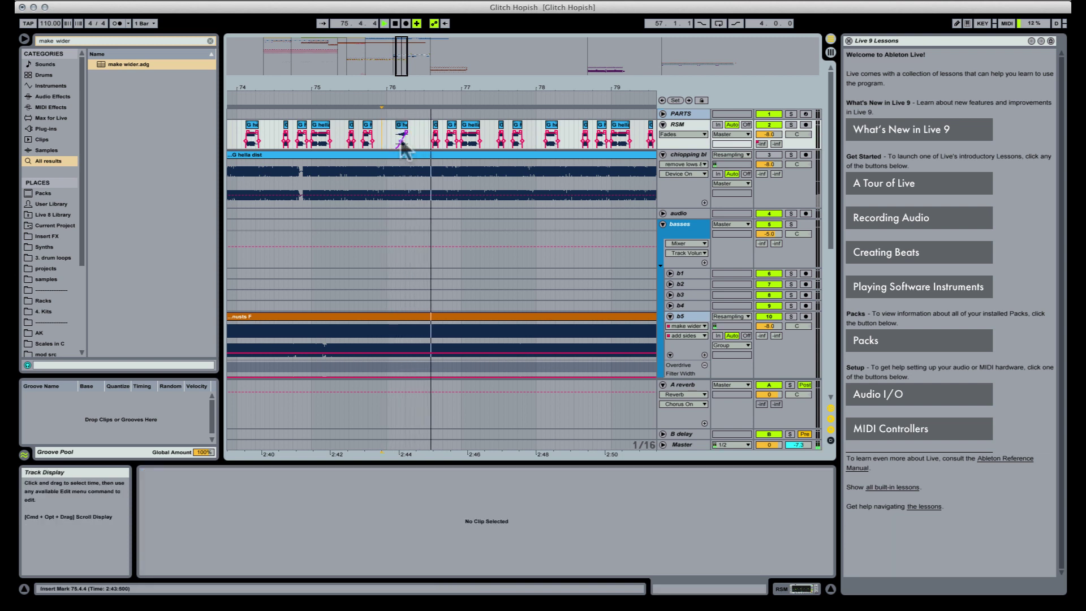
click(402, 148)
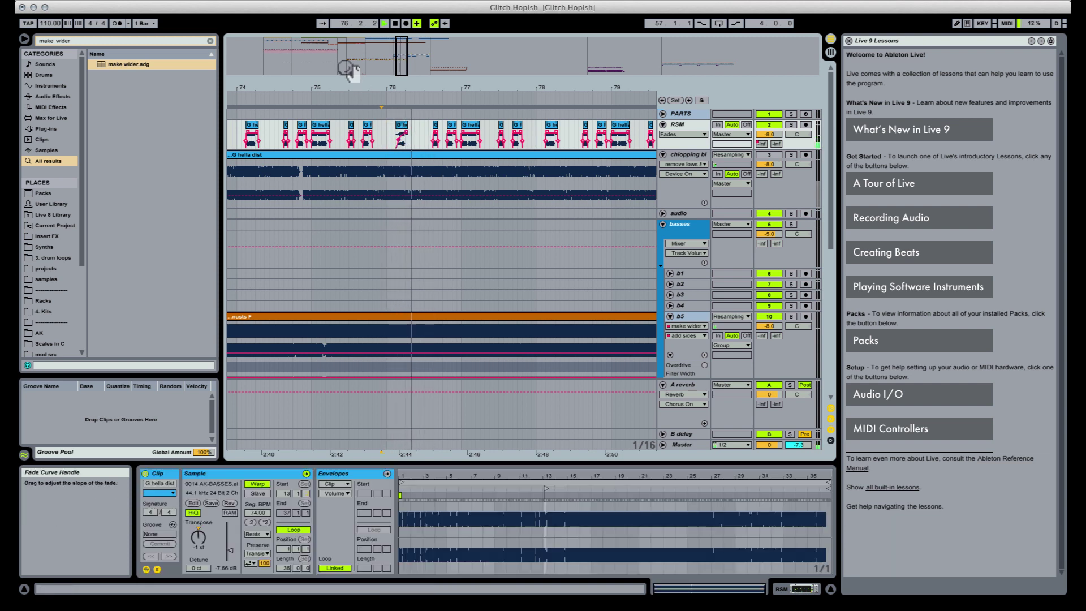
Play the RSM pattern from 73.1.1 to check the variation in bar 76
key(space)
drag(351, 89, 484, 87)
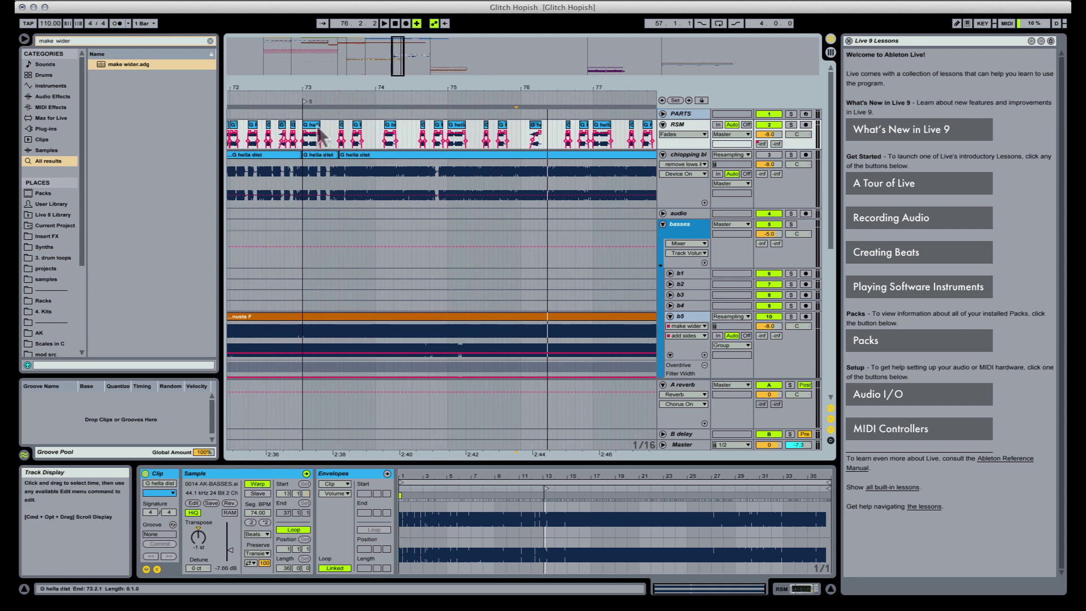
drag(321, 135, 304, 135)
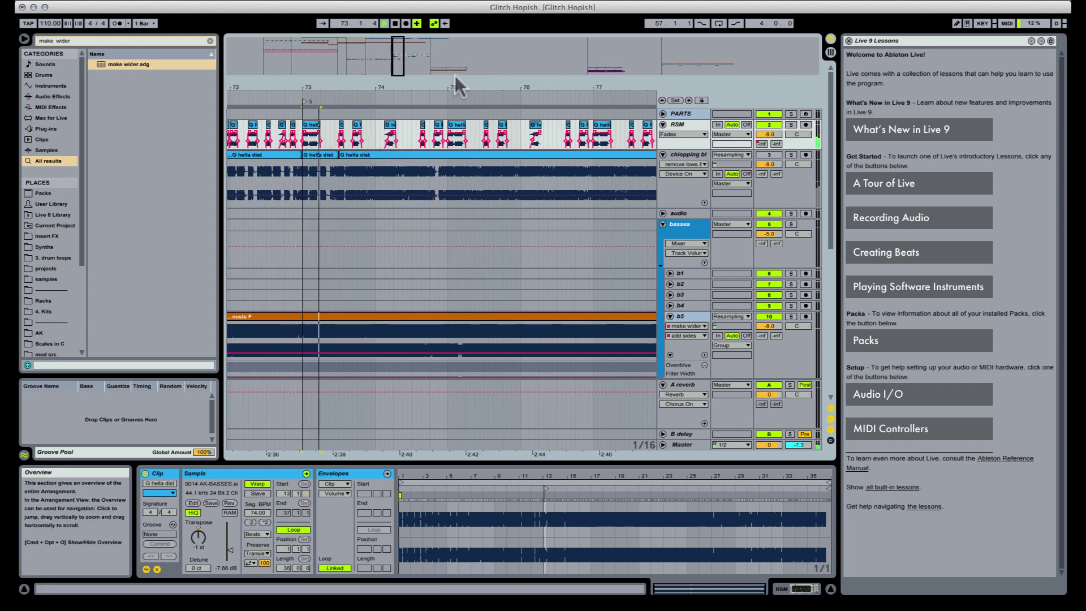
drag(465, 84, 411, 84)
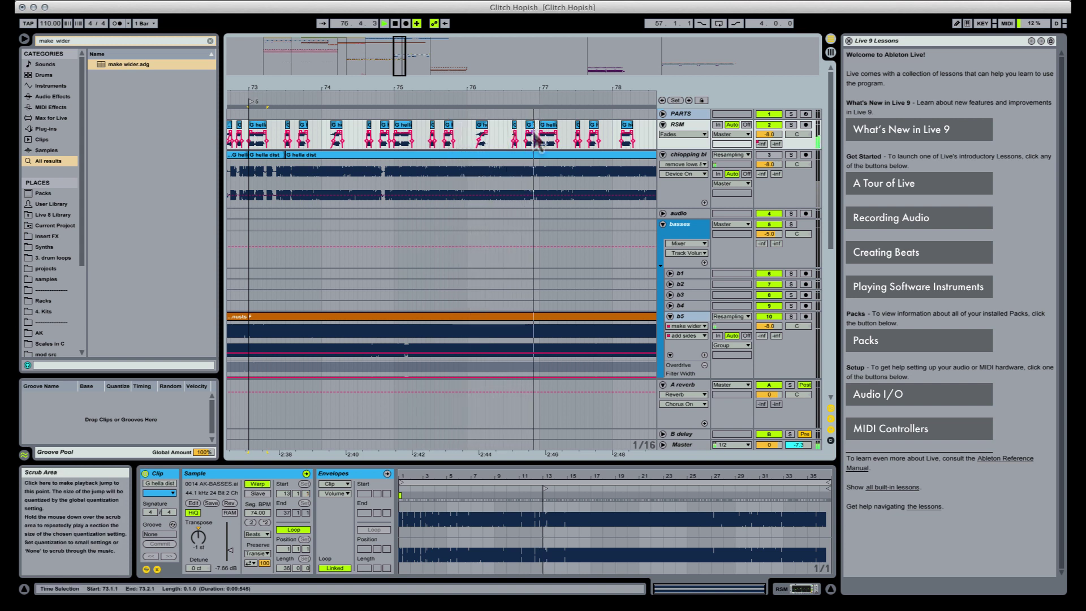
key(space)
key(space)
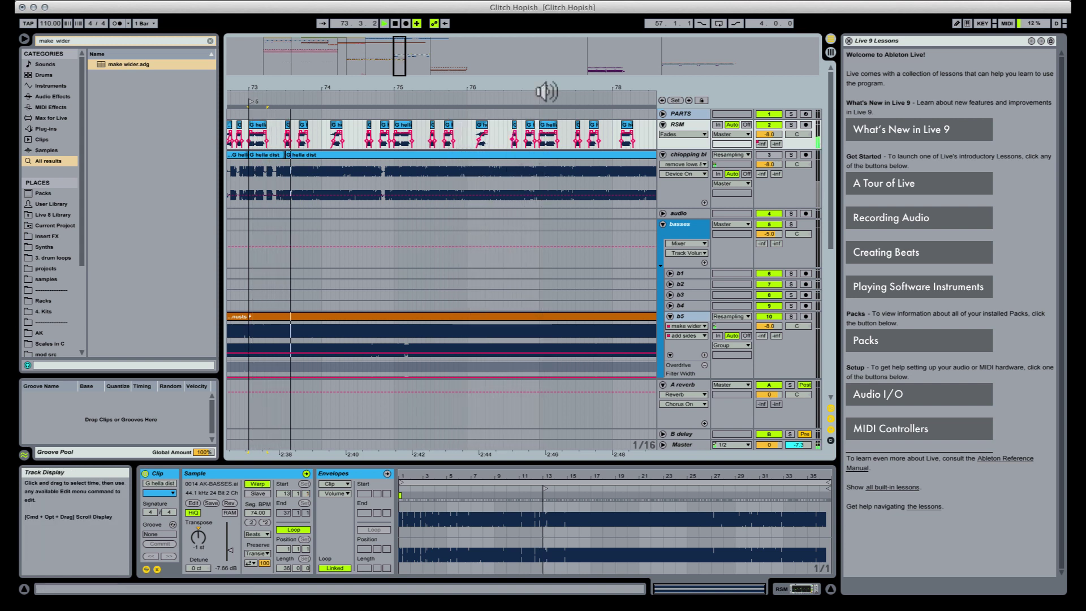
drag(552, 83, 465, 73)
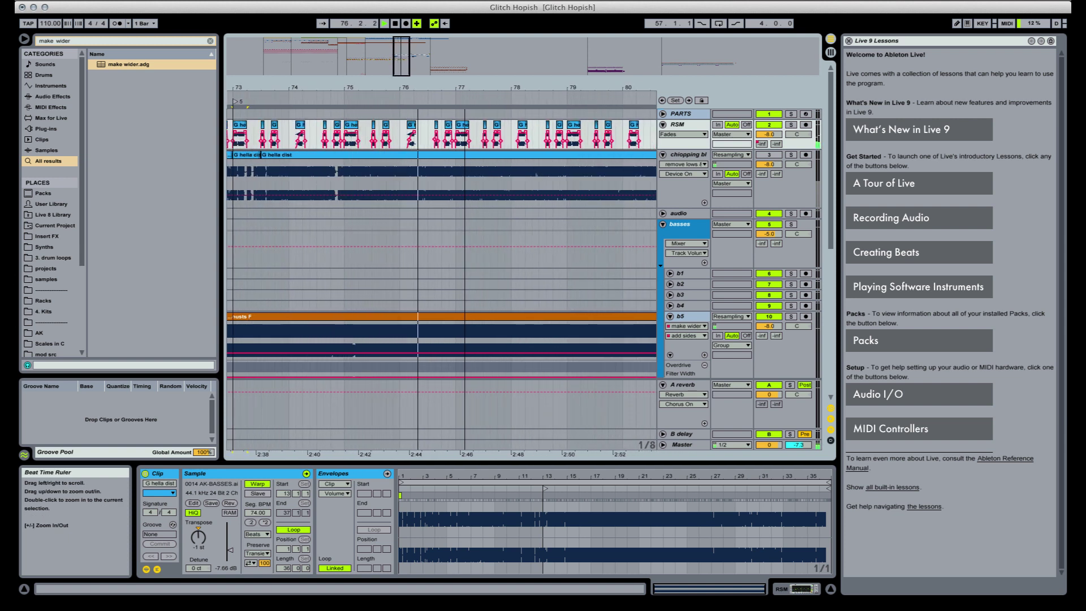
Delete all RSM clips from bar 77 to bar 88, keeping the four-bar pattern of bars 73 to 76
drag(461, 87, 253, 126)
click(446, 125)
key(space)
shift+click(587, 119)
key(Delete)
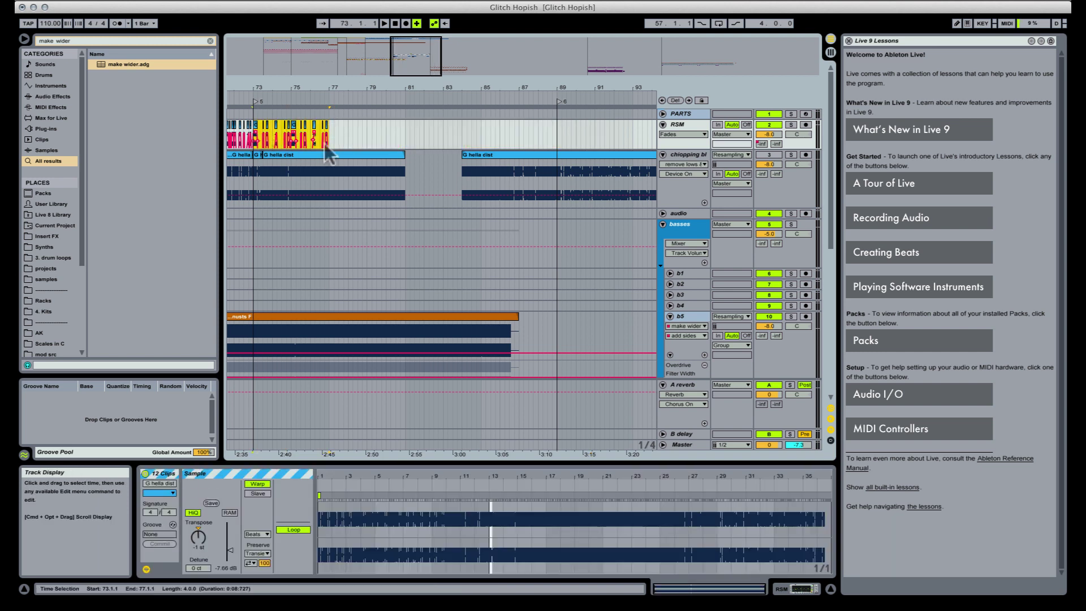
Duplicate the RSM pattern of bars 73 to 76 three times to fill bars 77 to 88, undoing the extra fourth copy
key(super+d)
key(super+d)
key(super+d)
key(super+d)
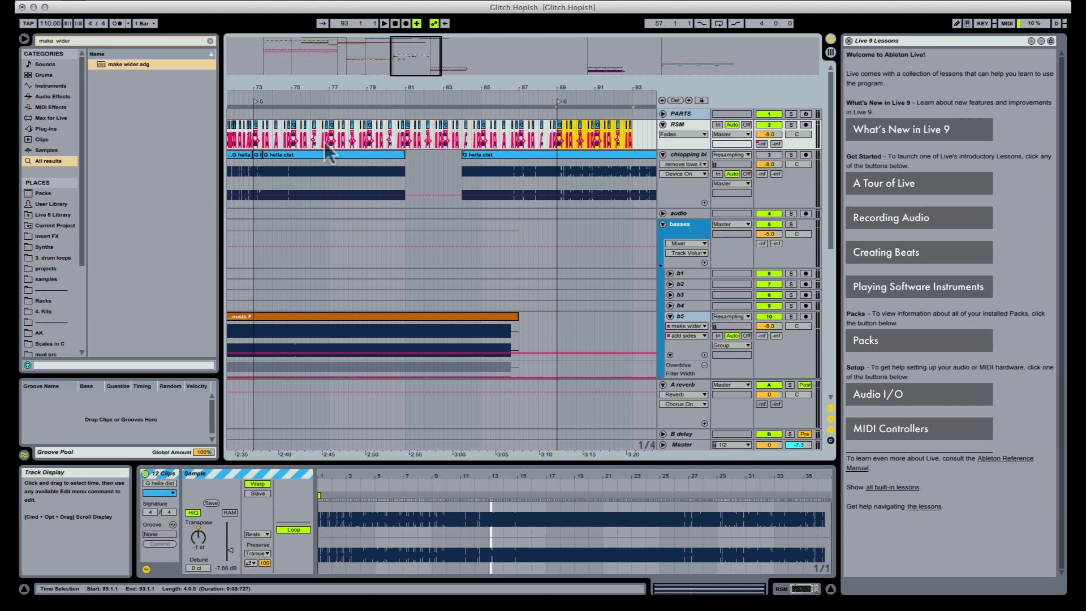
key(super+z)
click(556, 124)
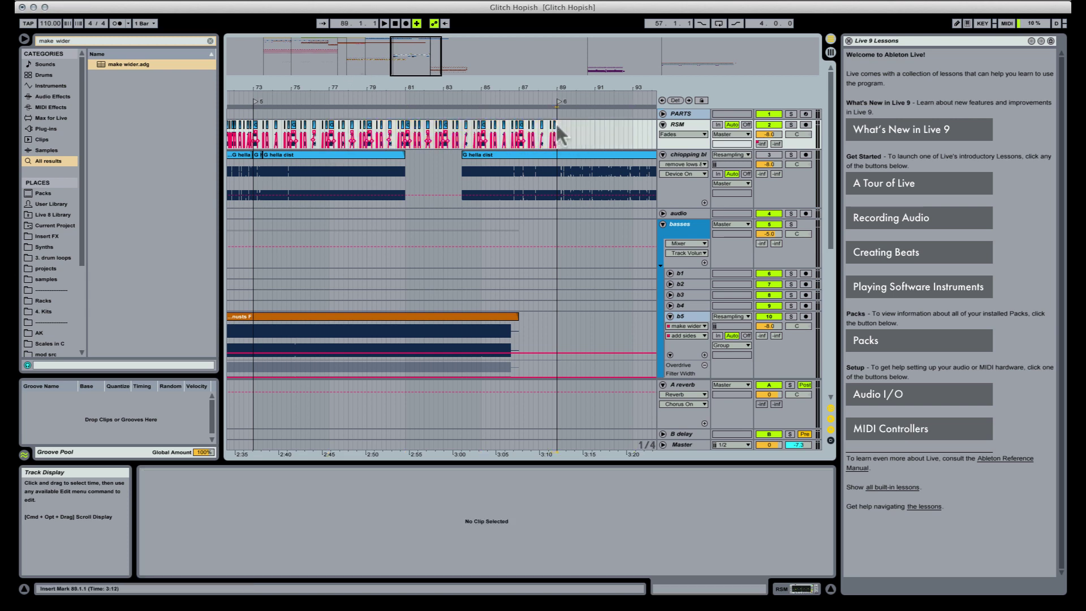
key(space)
drag(569, 87, 569, 53)
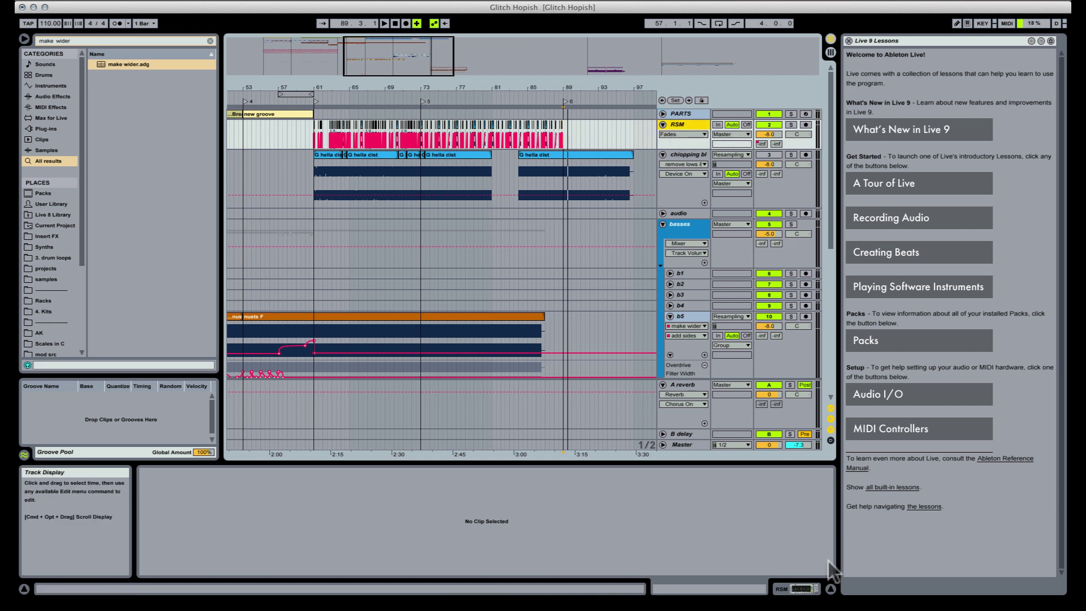
Move all RSM clips from bars 61 to 89 onto the b7 track, starting at bar 61
click(802, 587)
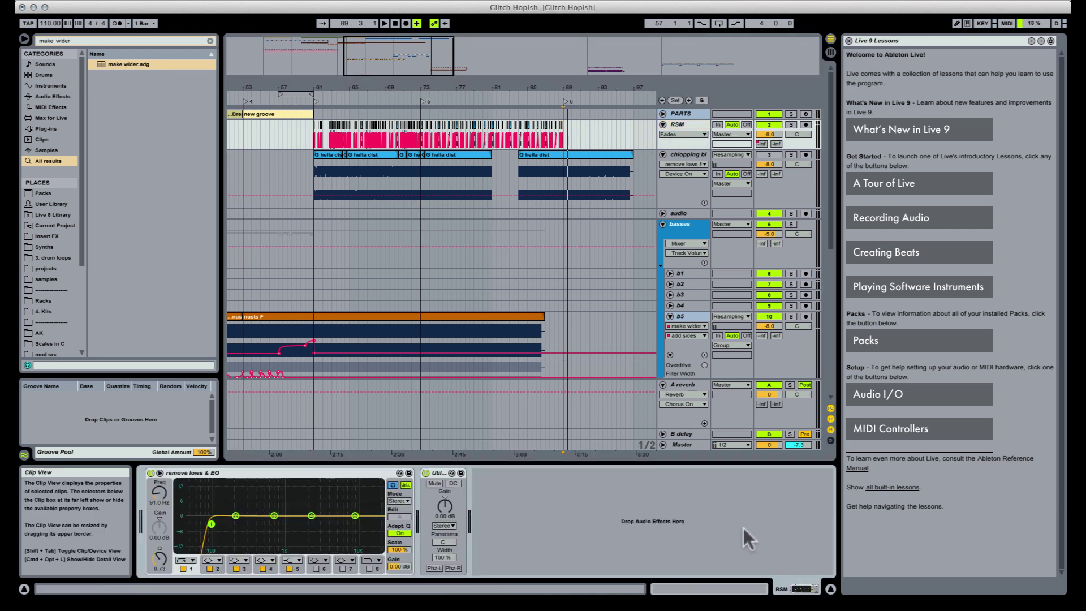
click(576, 140)
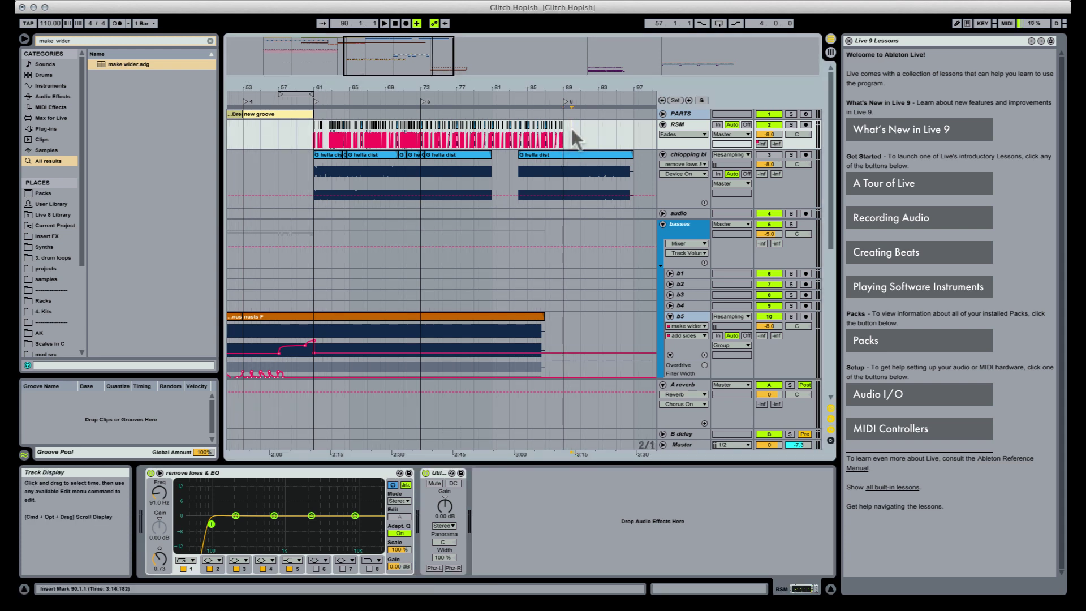
drag(565, 128, 306, 126)
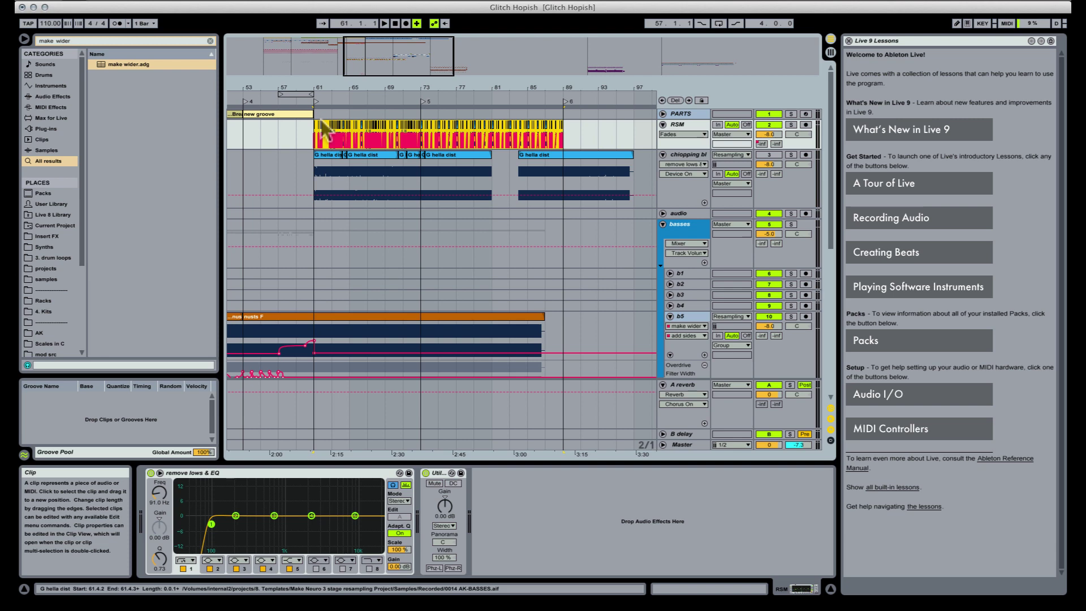
scroll(320, 120, down, 10)
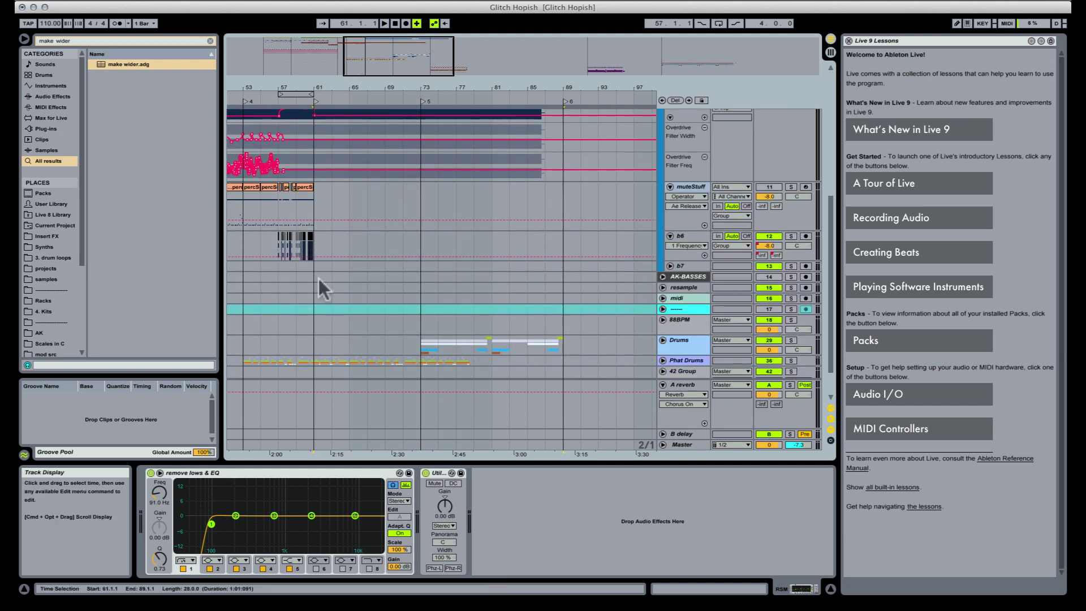
click(313, 266)
key(super+v)
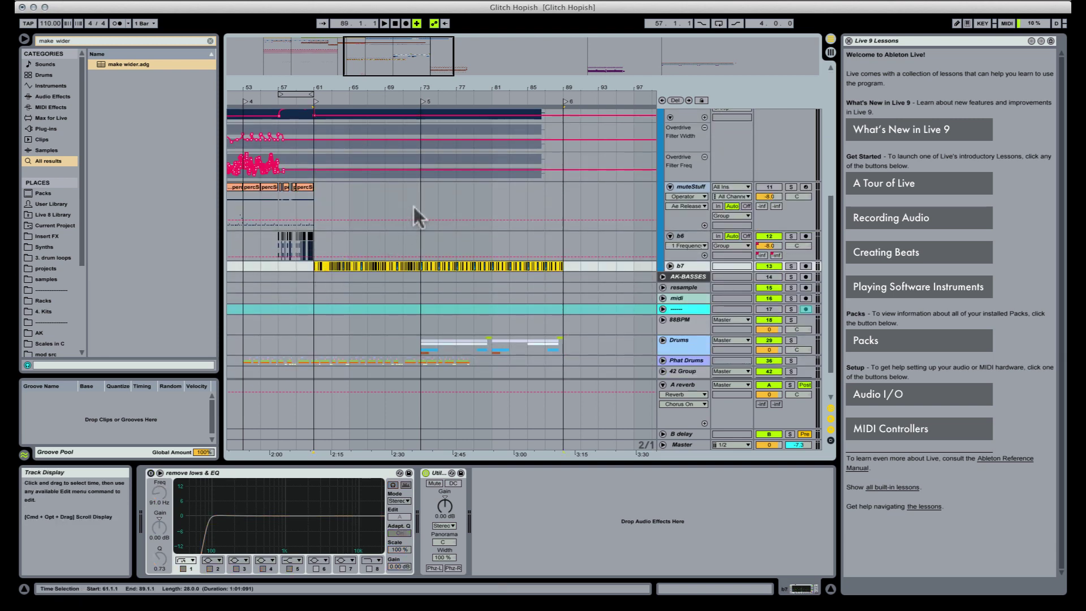
Play the moved pattern from bar 61 and select Komplete Audio 6 as the Soundflower (2ch) output
key(space)
click(726, 1)
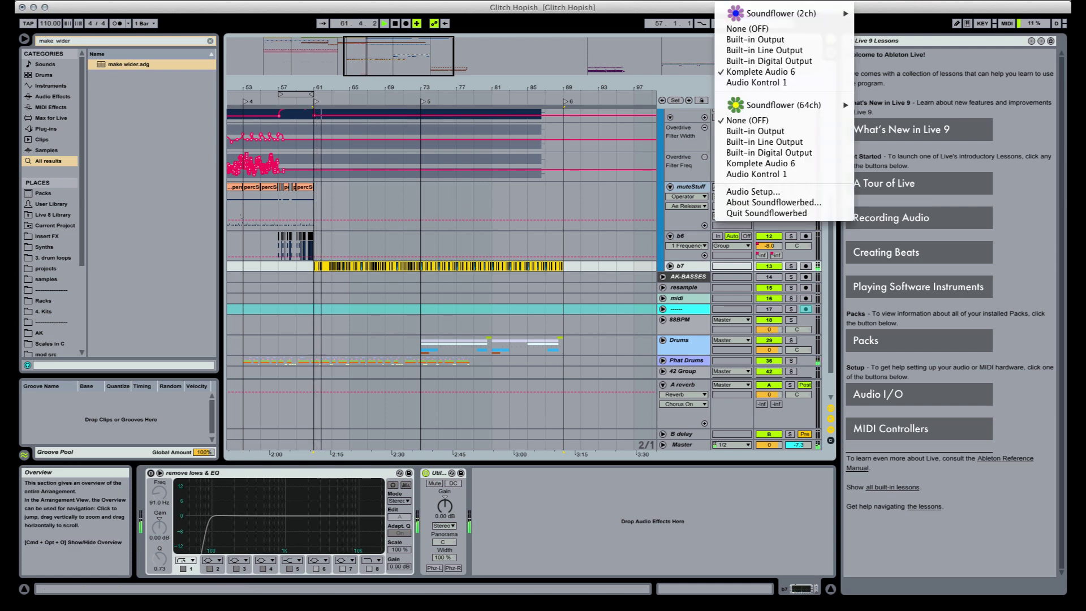
key(Escape)
click(692, 2)
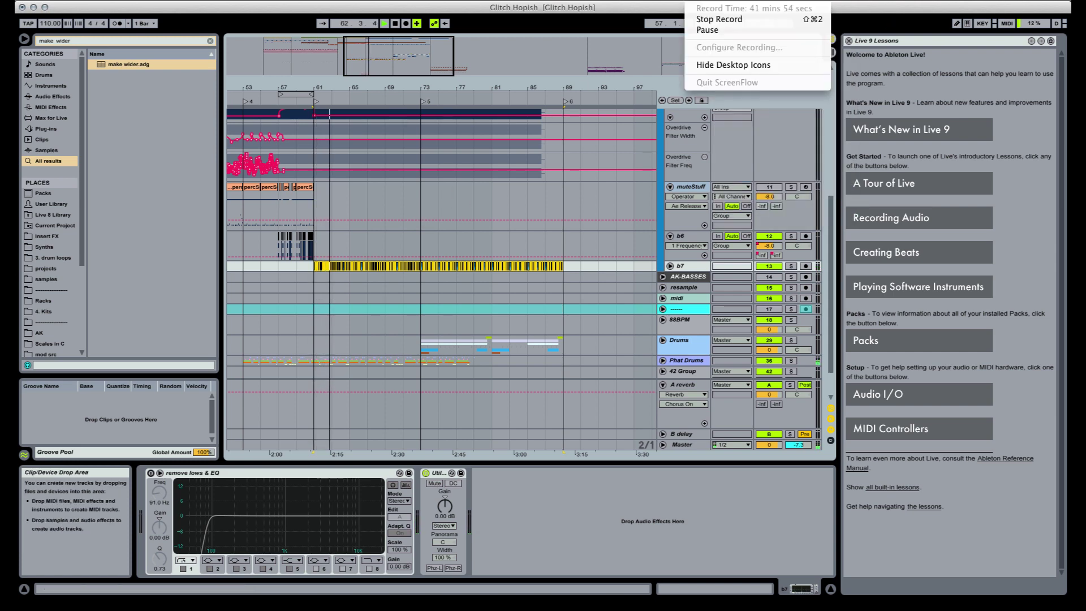
click(319, 213)
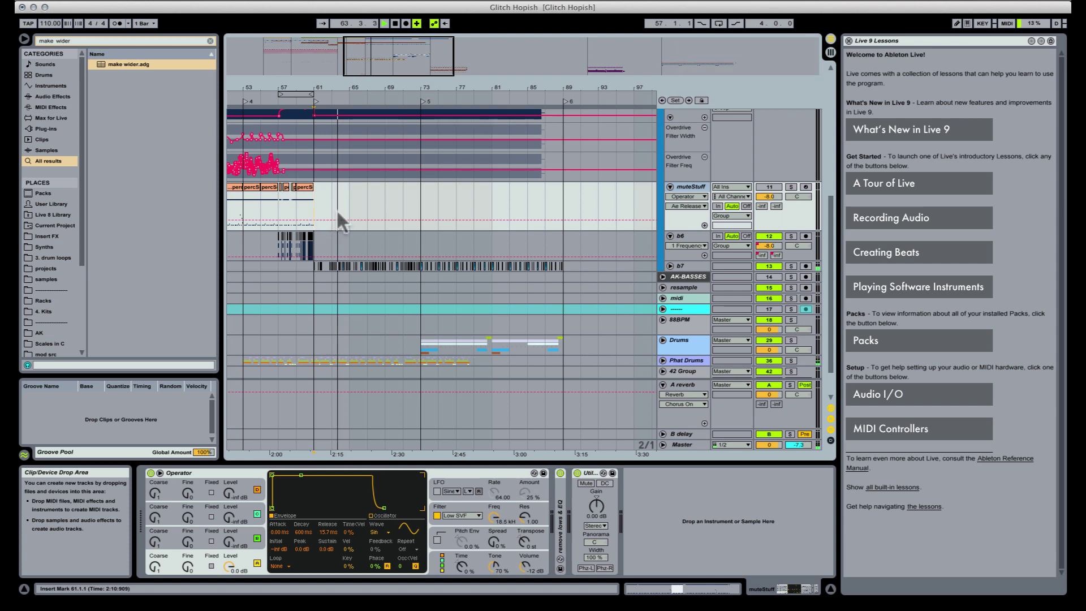
click(734, 2)
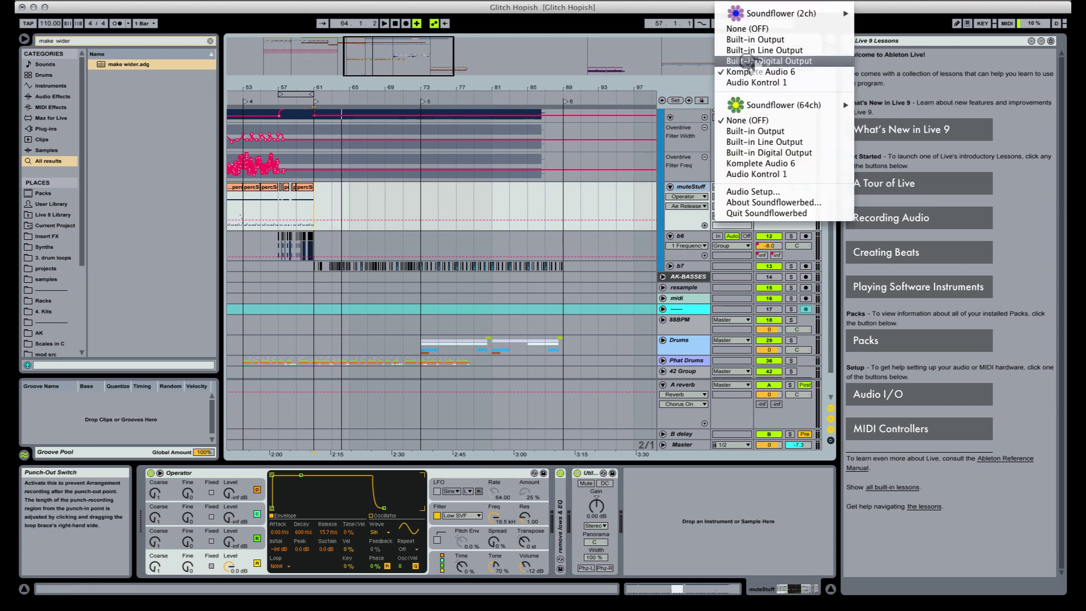
click(748, 72)
Fold all tracks in the arrangement and select the PARTS track
scroll(420, 196, up, 5)
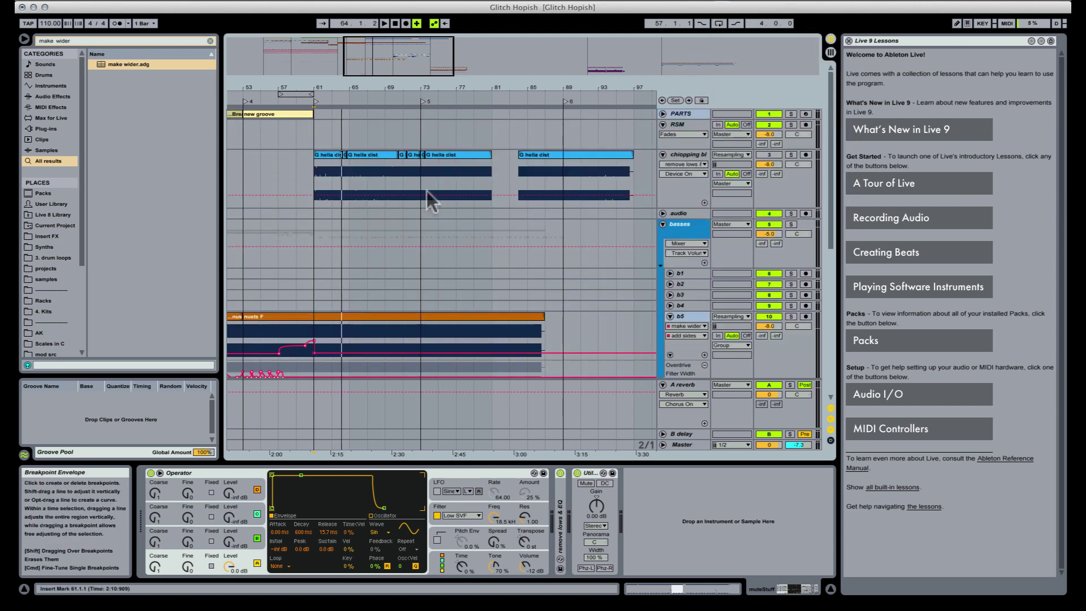
alt+click(663, 155)
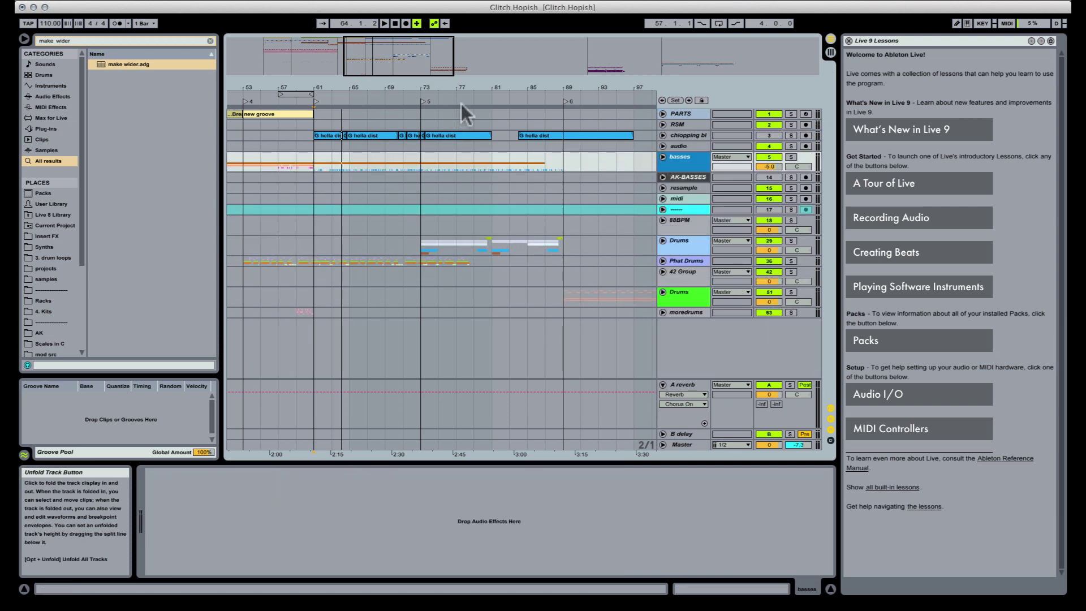
drag(471, 86, 478, 60)
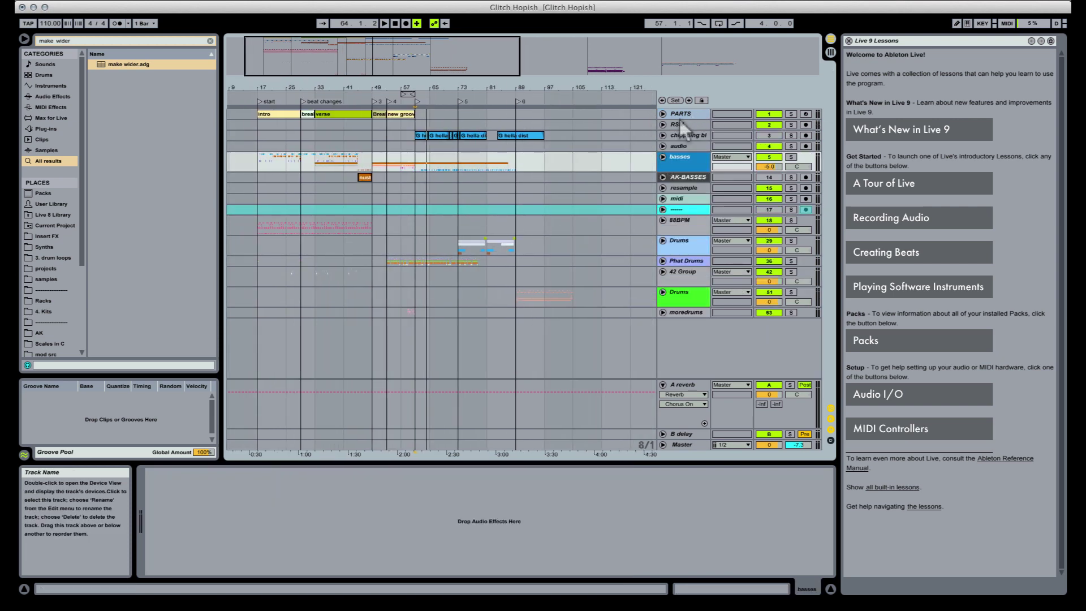
click(682, 125)
click(683, 113)
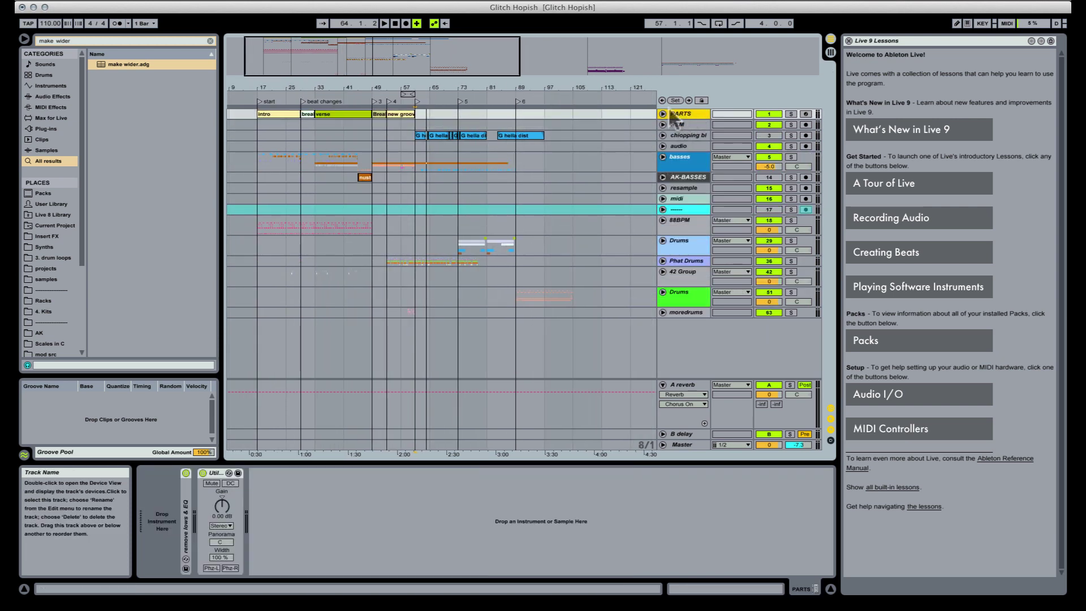
Add blank MIDI clips on the PARTS track for bars 61 to 89, split at bar 73, and for bars 89 to 97
click(426, 111)
drag(417, 113, 516, 117)
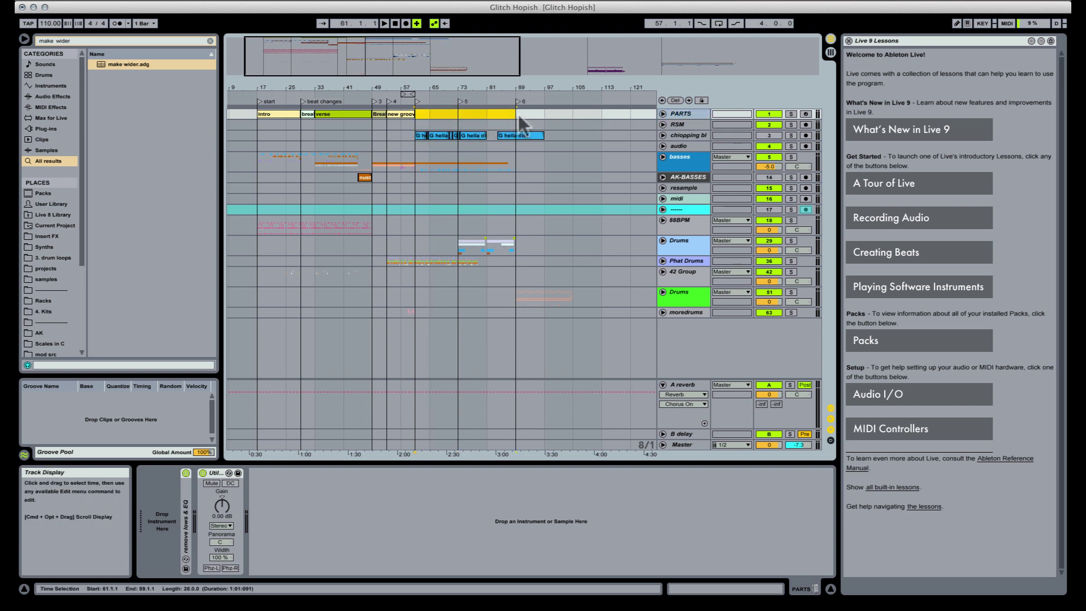
key(super+shift+m)
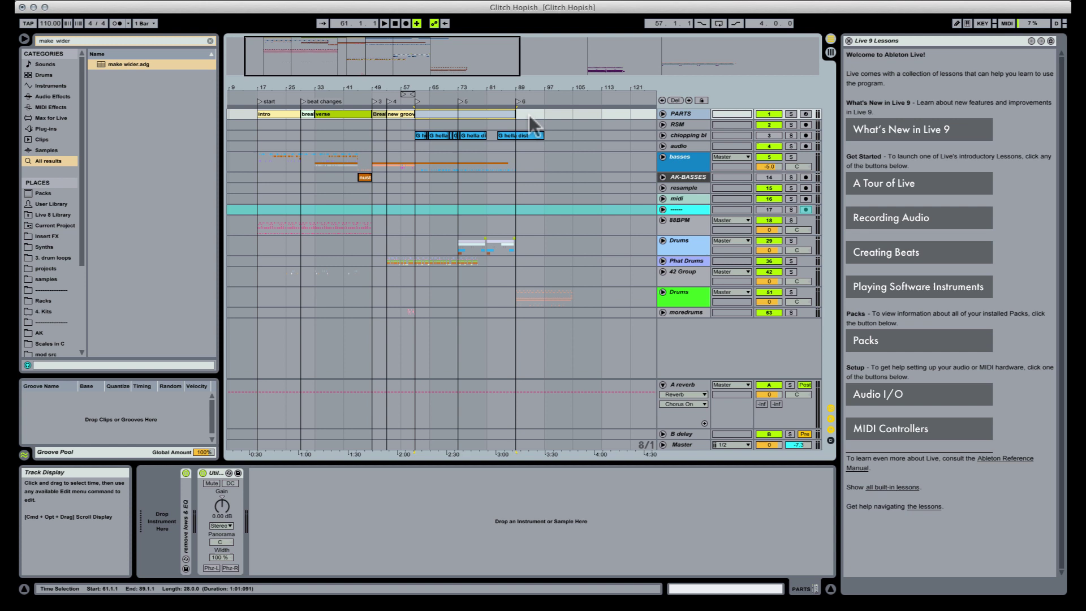
click(663, 114)
click(459, 119)
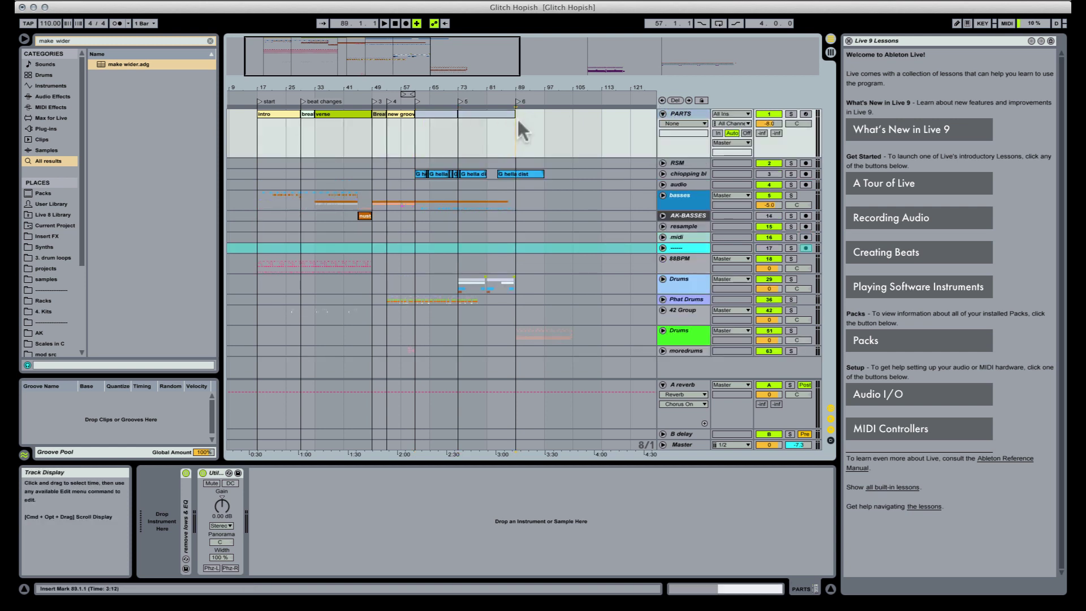
drag(516, 117, 544, 116)
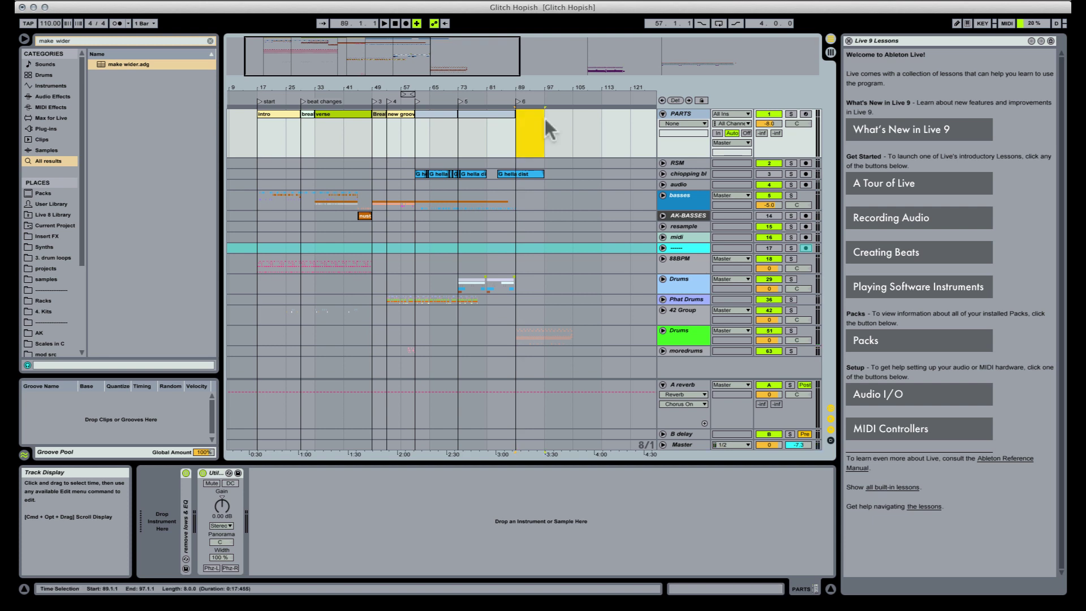
Insert a MIDI track named Notes directly below the PARTS track and fold it
click(676, 116)
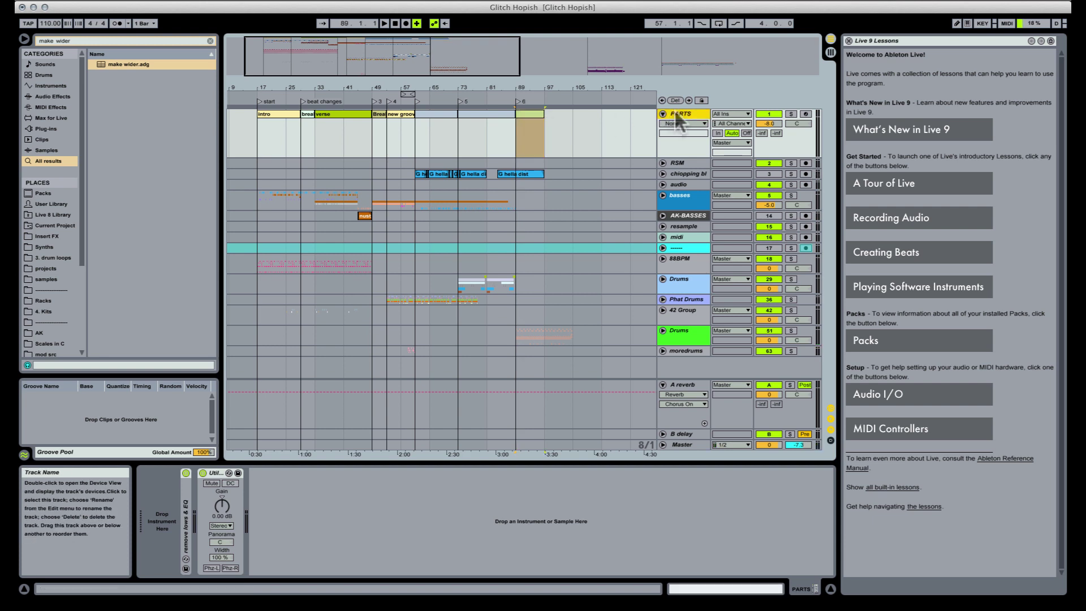
key(super+shift+t)
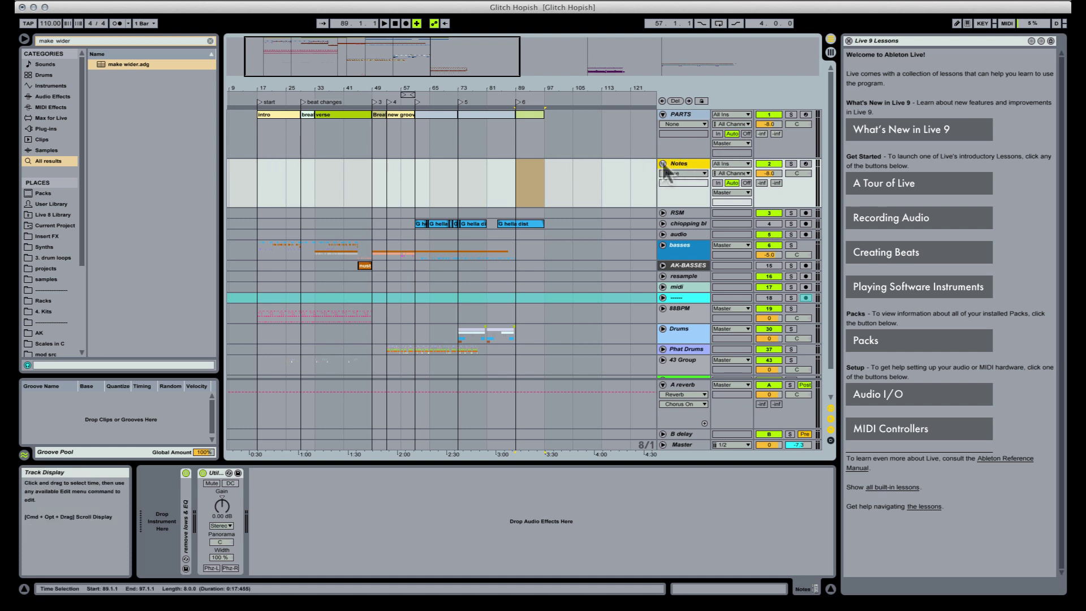
click(663, 164)
Play the song from the intro clip at bar 17 to review the arrangement
drag(291, 89, 318, 89)
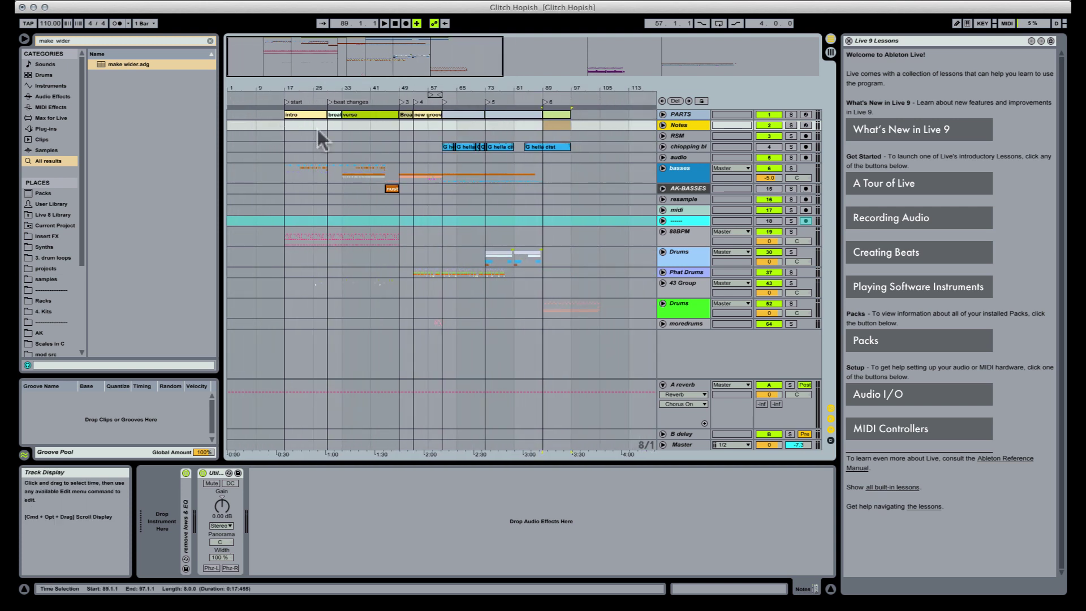
click(310, 114)
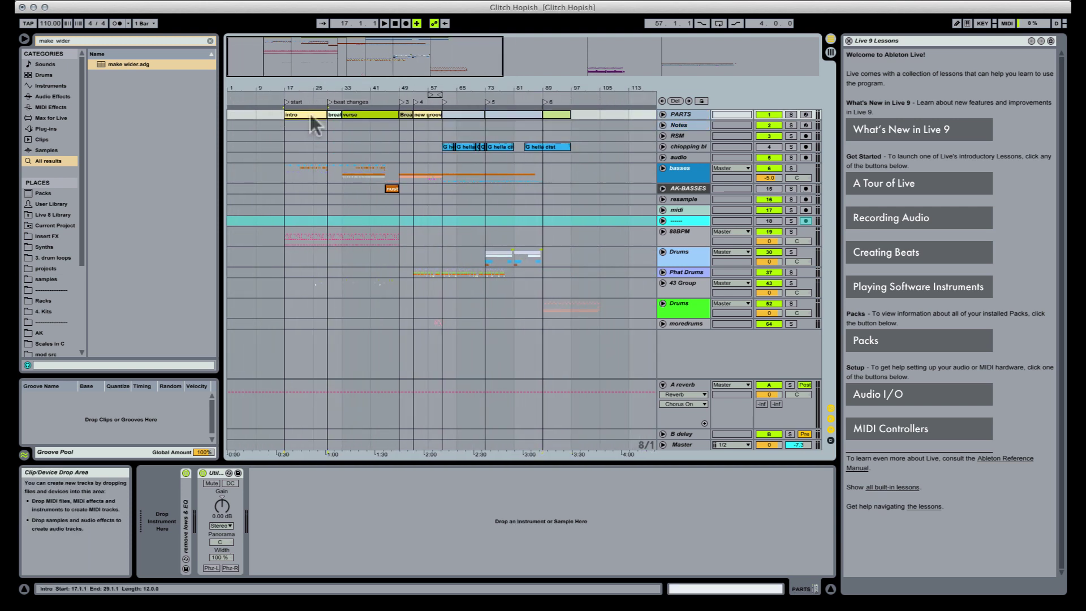
key(space)
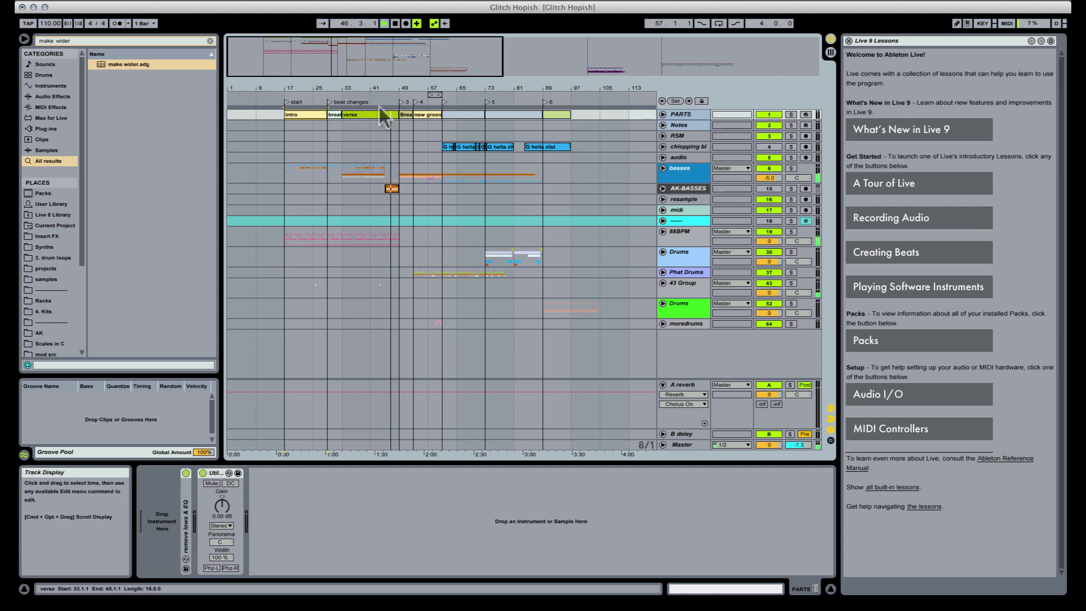
Insert a MIDI clip on the Notes track over bars 45 to 49 and name it garbage
drag(390, 89, 415, 127)
key(super+shift+m)
key(super+r)
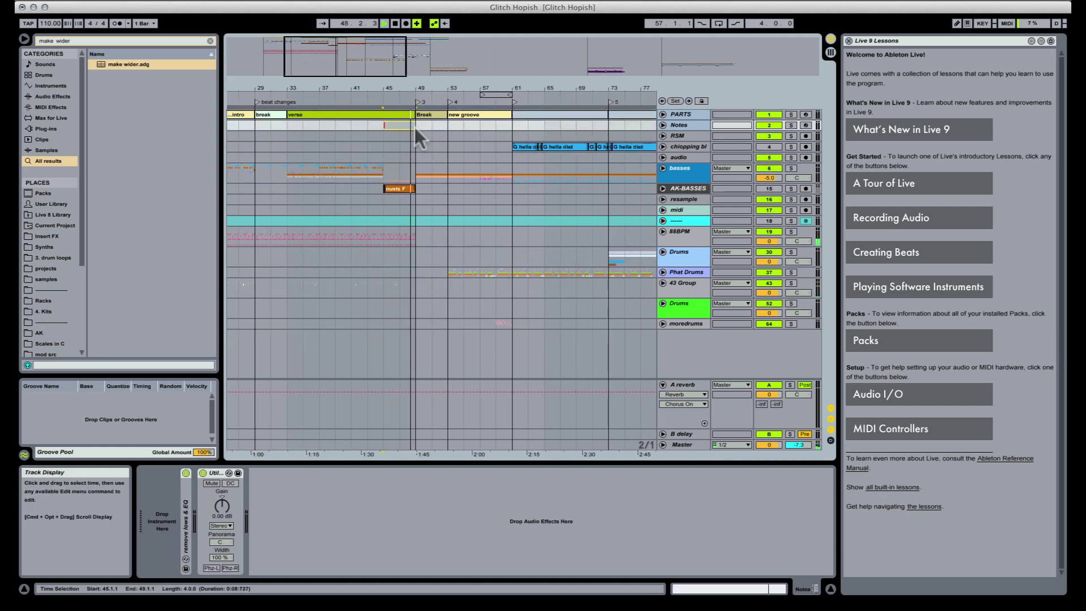
text(garbage)
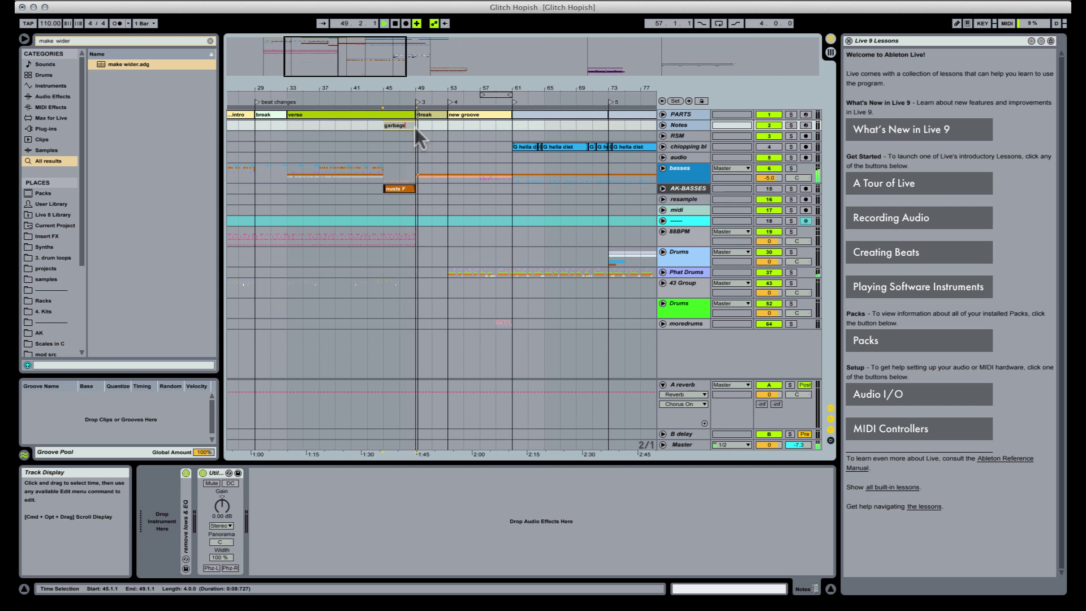
key(Return)
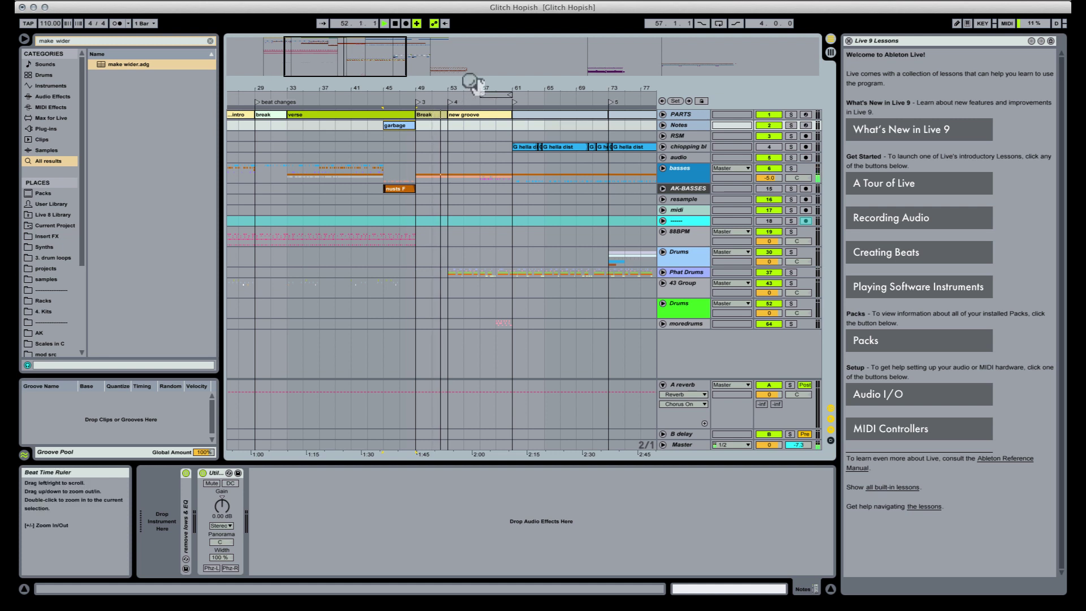
Keep listening through the new groove section and on from bar 61, selecting the matching clips on the PARTS track
click(473, 114)
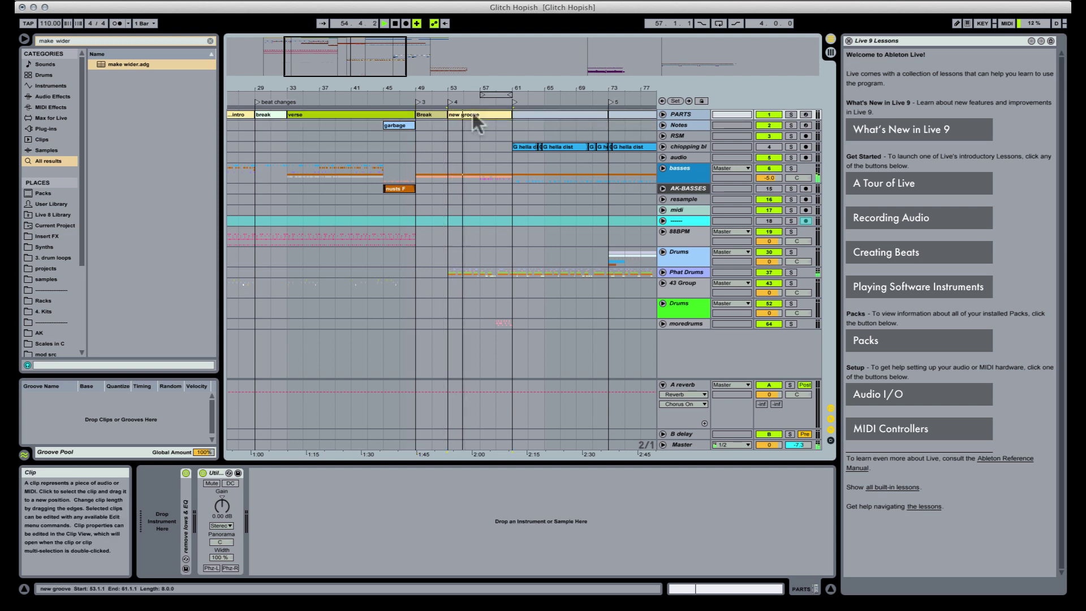
drag(484, 91, 448, 87)
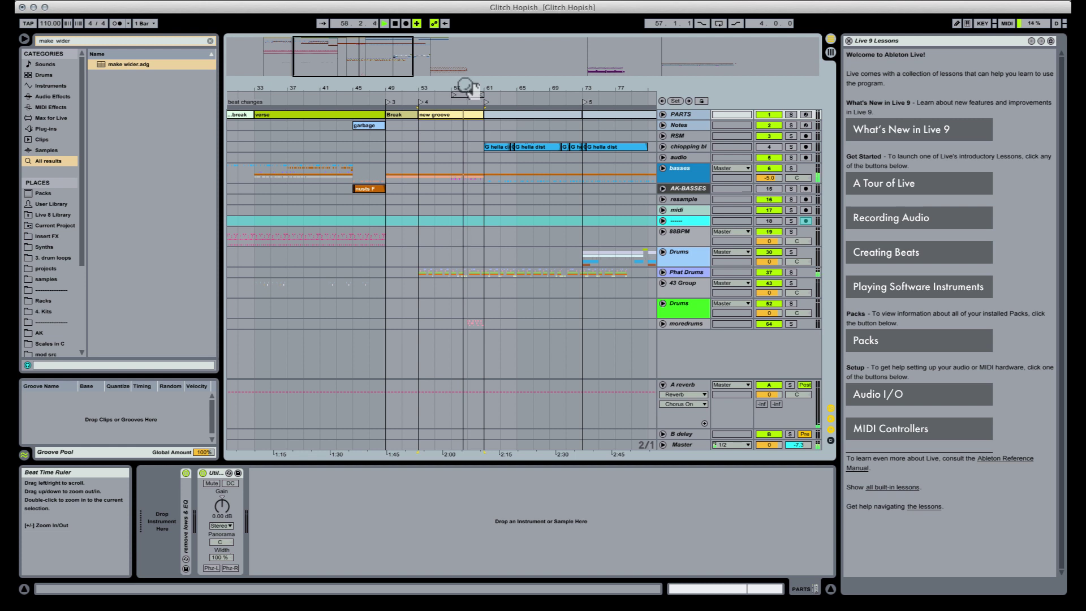
drag(469, 86, 470, 99)
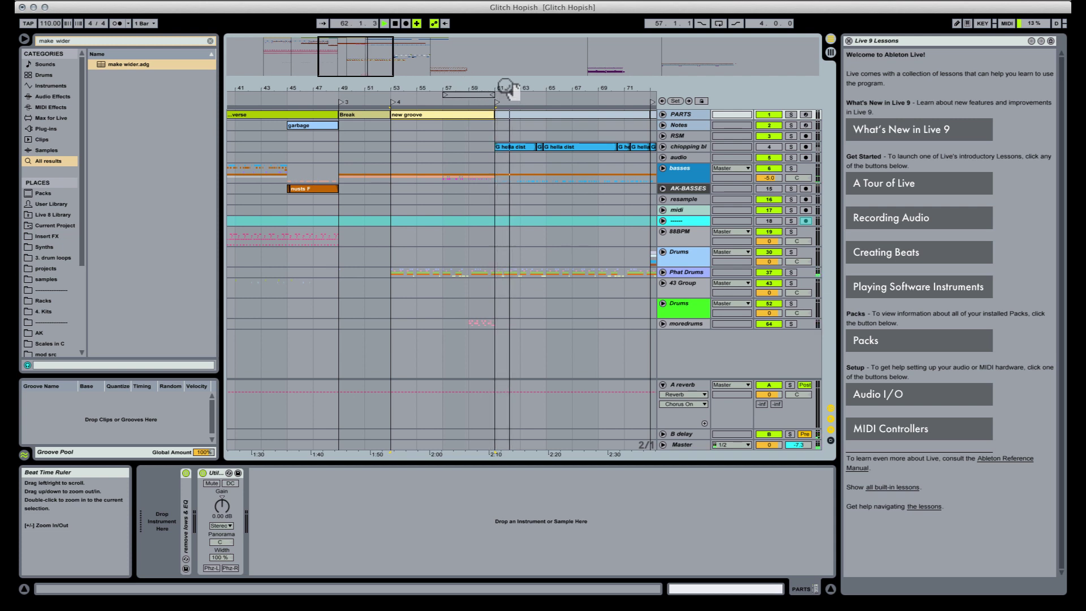
drag(509, 89, 439, 90)
click(447, 111)
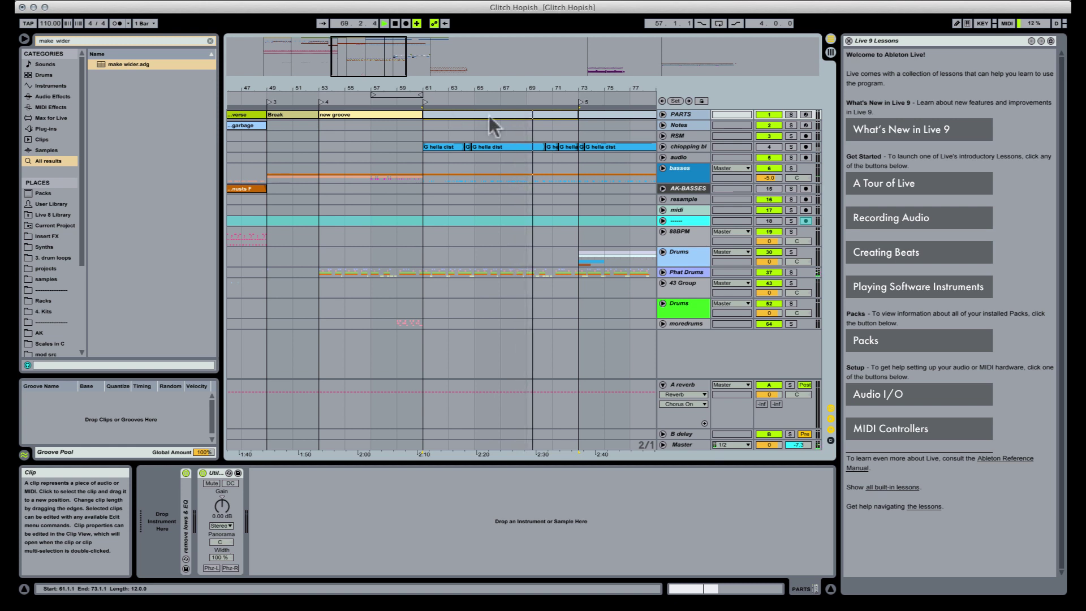
Unfold the basses group and replay the arrangement from 61.1.1 on the muteStuff track
click(662, 168)
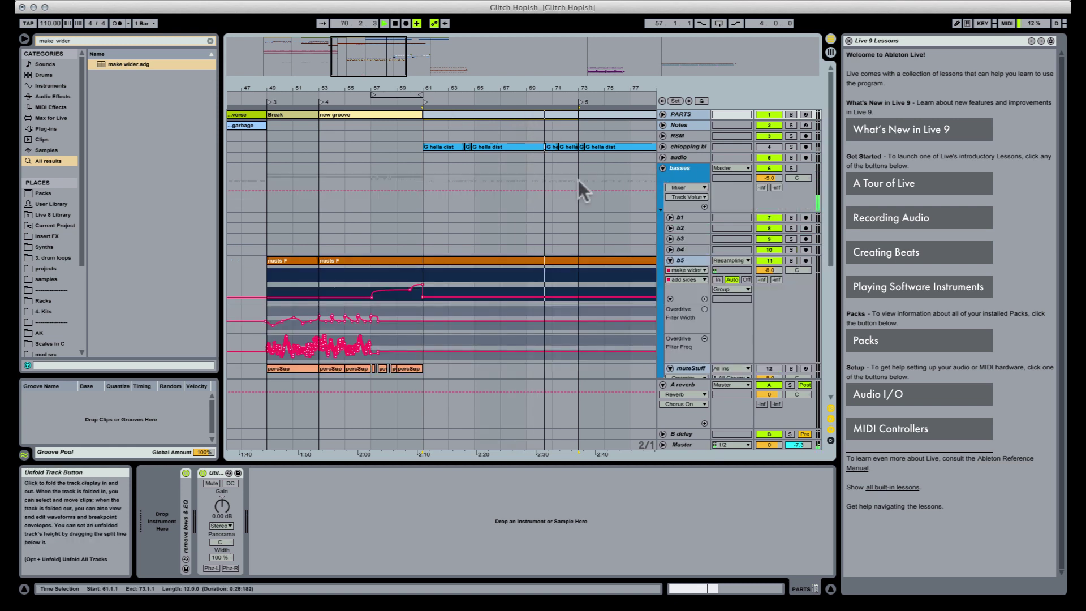
scroll(504, 203, down, 4)
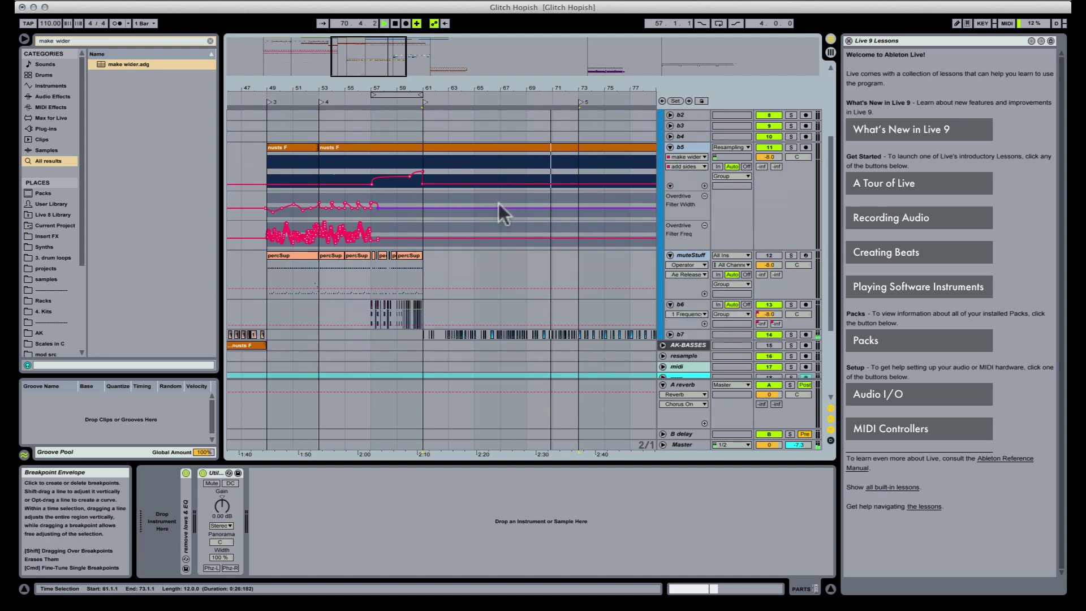
click(430, 261)
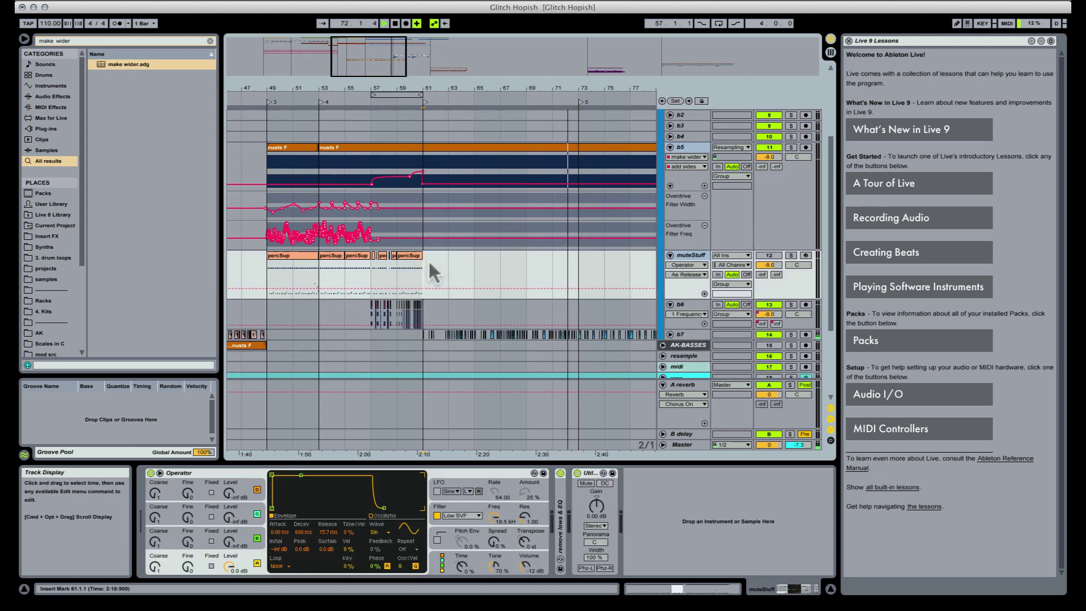
key(space)
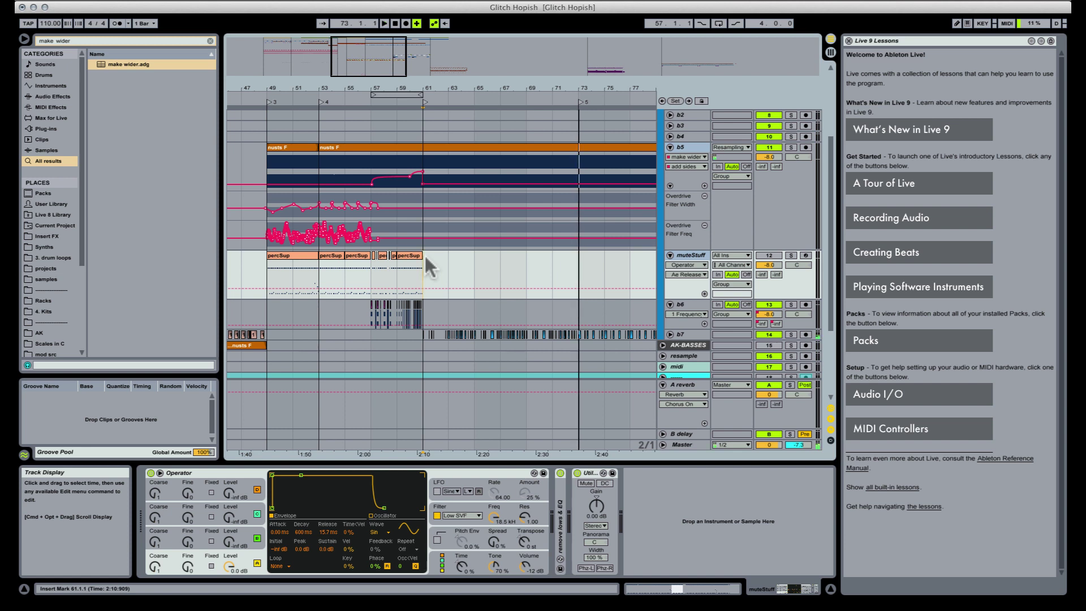
key(space)
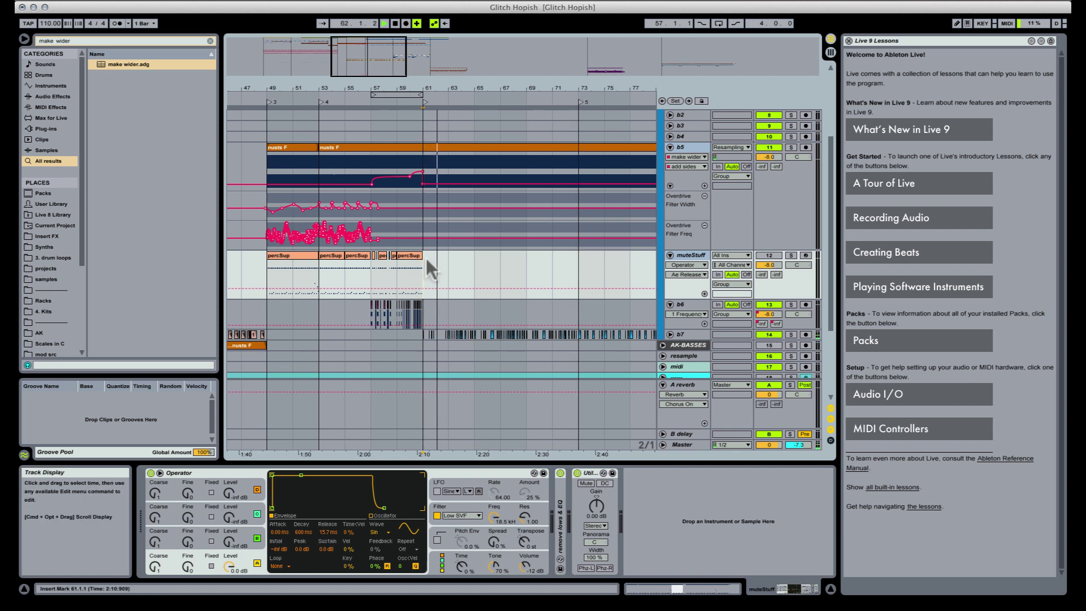
key(space)
Insert an empty MIDI clip on the muteStuff track over bars 61 to 73 and shorten its loop to one bar
drag(425, 259, 565, 256)
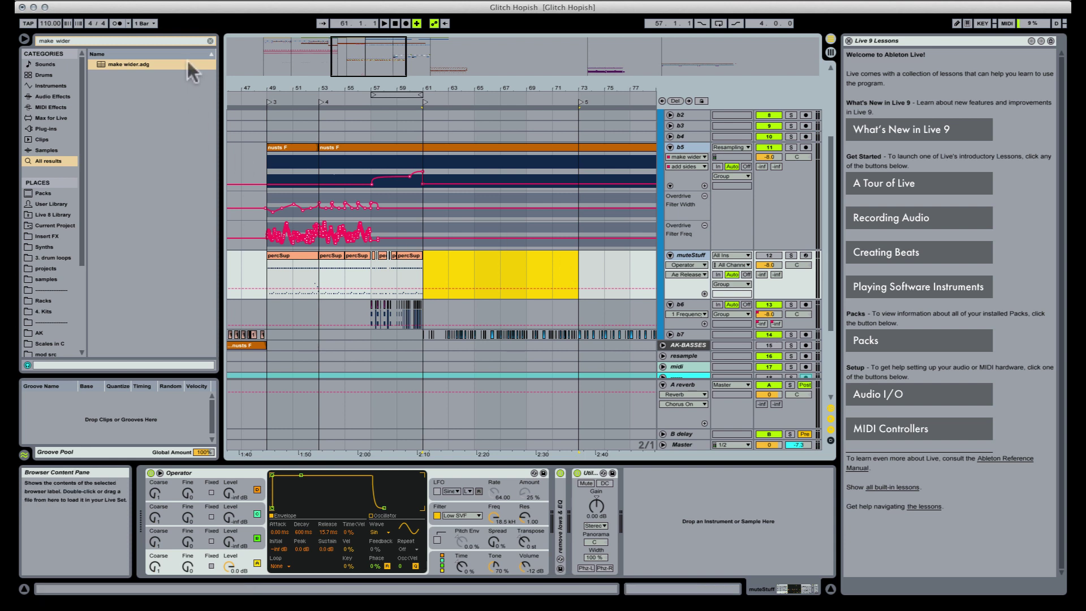
key(super+shift+m)
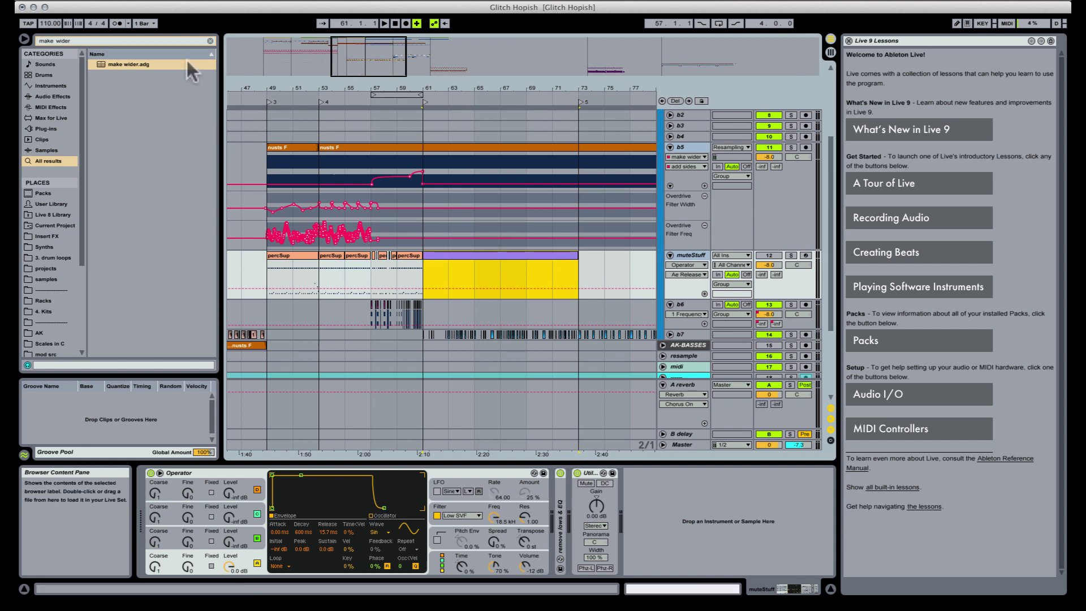
click(693, 590)
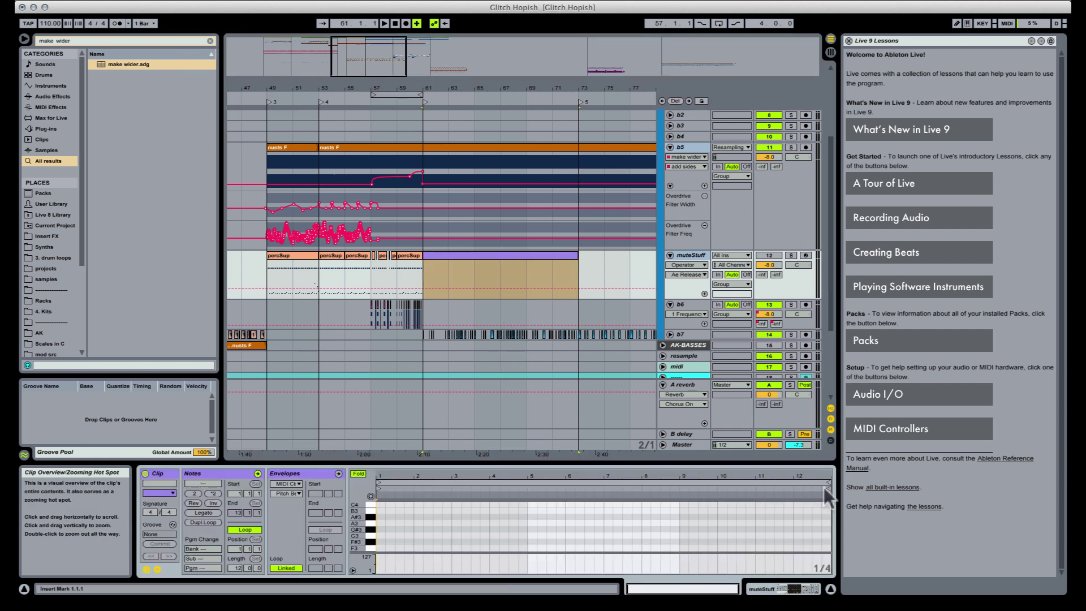
drag(831, 484, 433, 484)
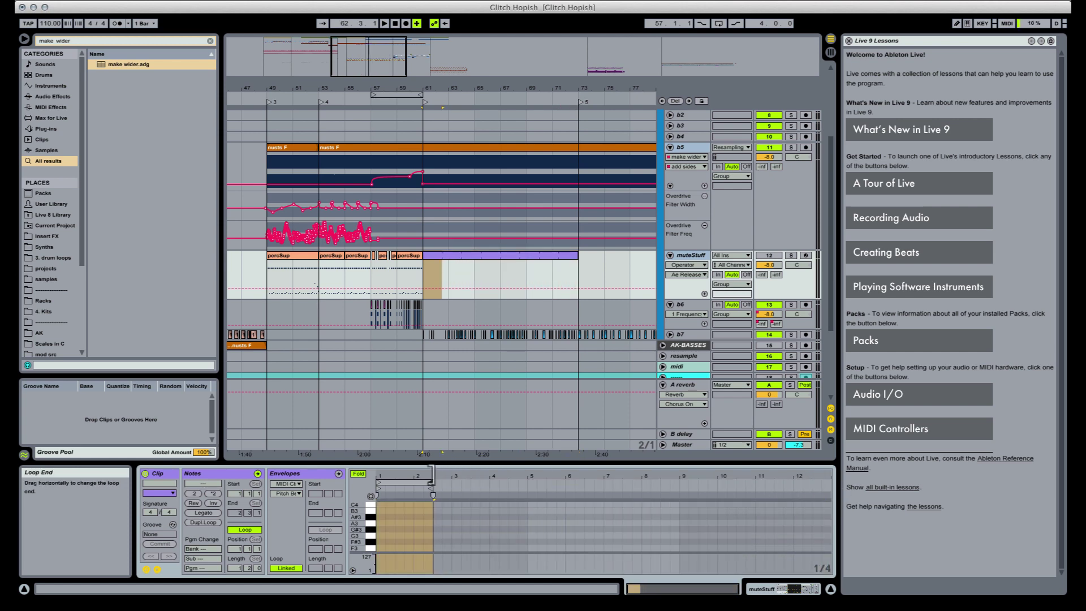
Add two G#3 notes on beats 1 and 3 of the new muteStuff clip
click(476, 152)
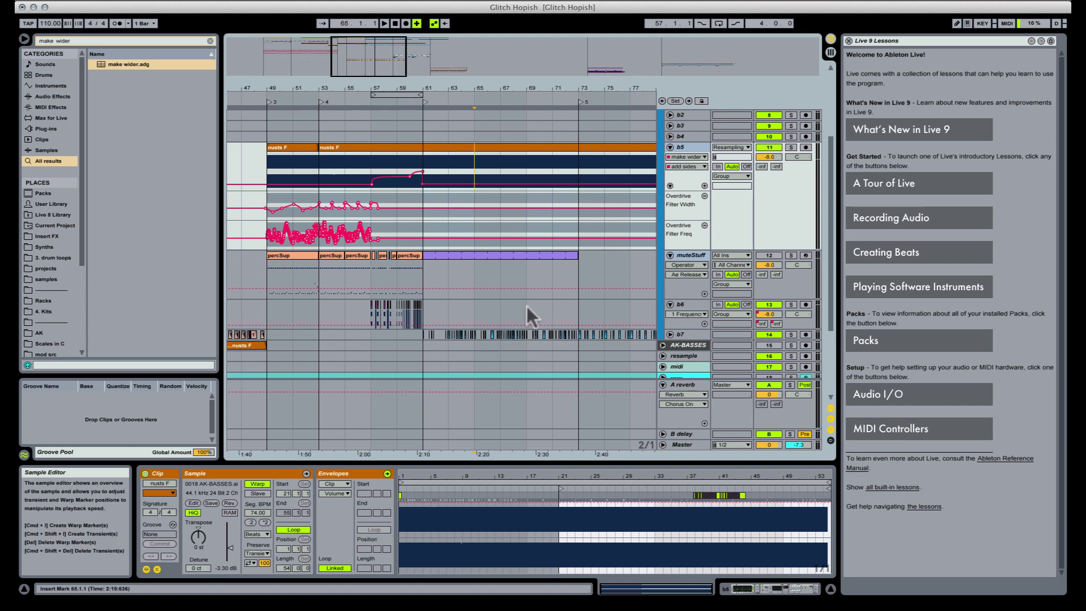
click(444, 257)
click(379, 527)
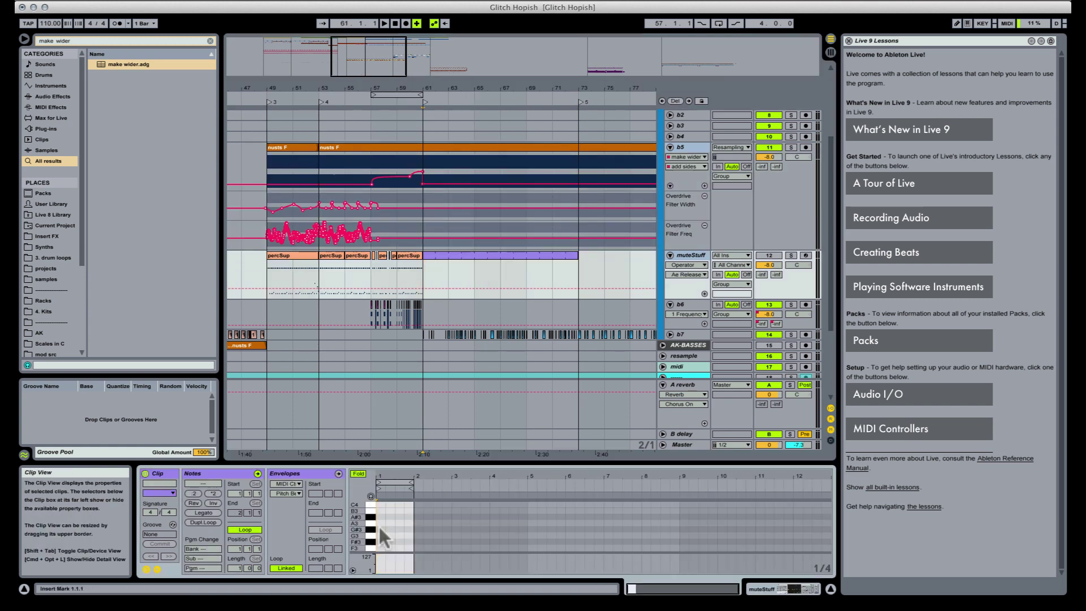
drag(382, 530, 399, 530)
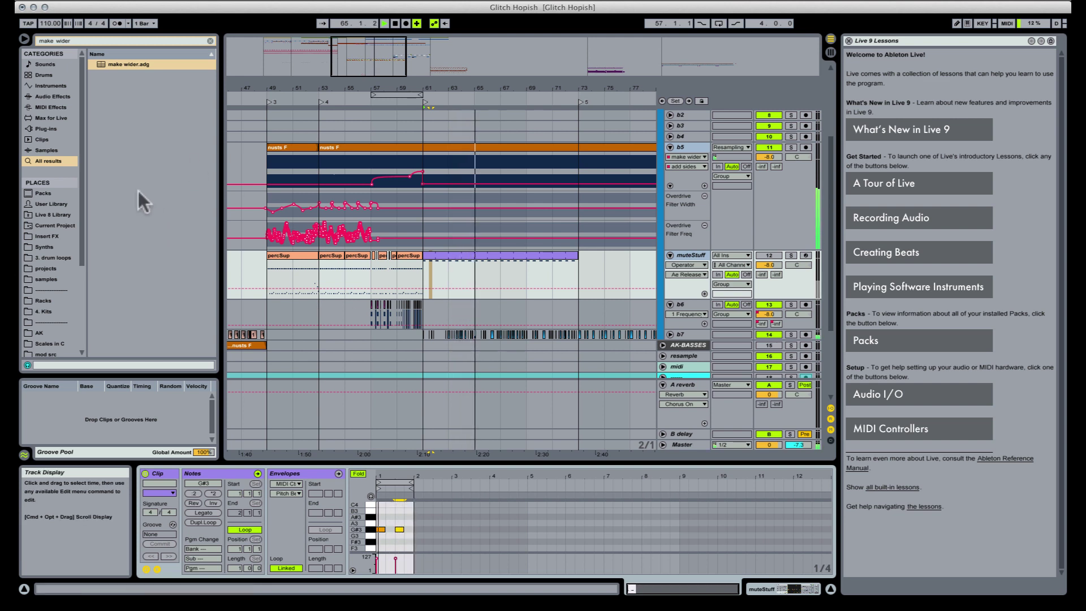
Clear the browser search and open the perc folder of MIDI files in the AK place
click(43, 302)
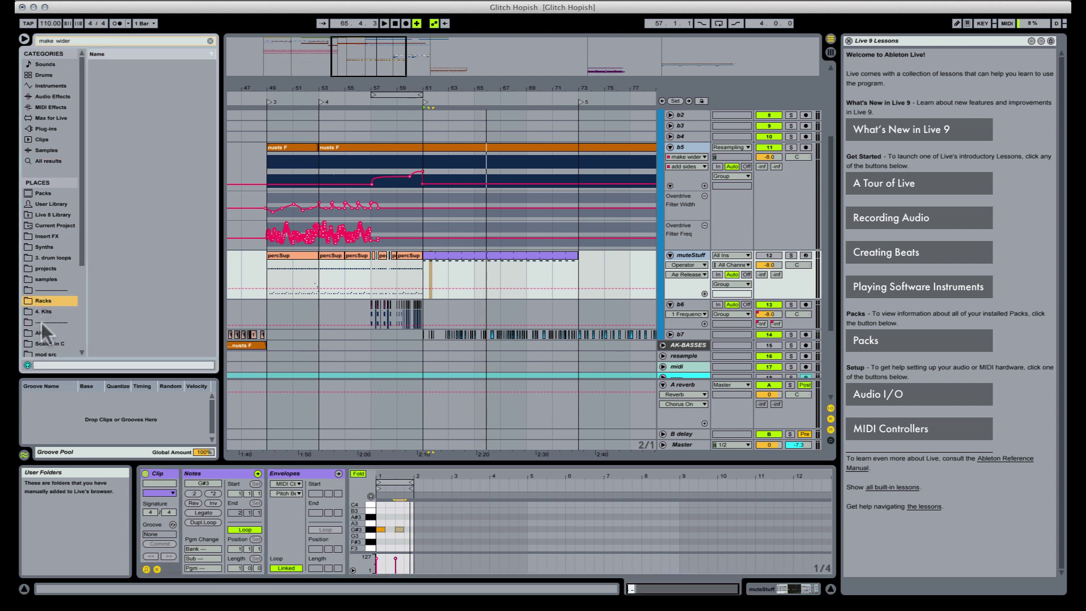
click(211, 41)
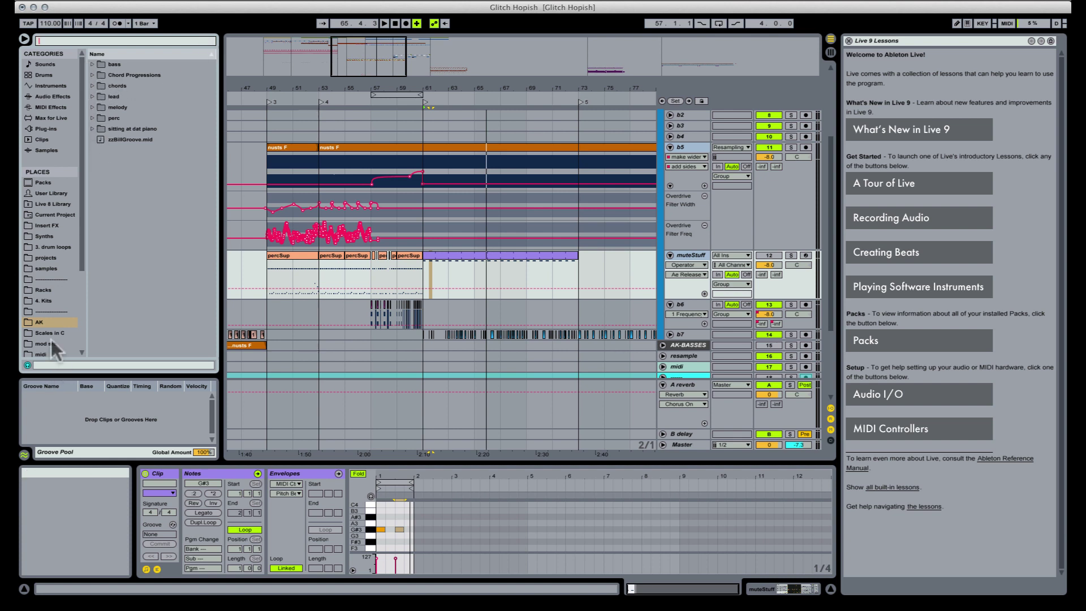
click(94, 118)
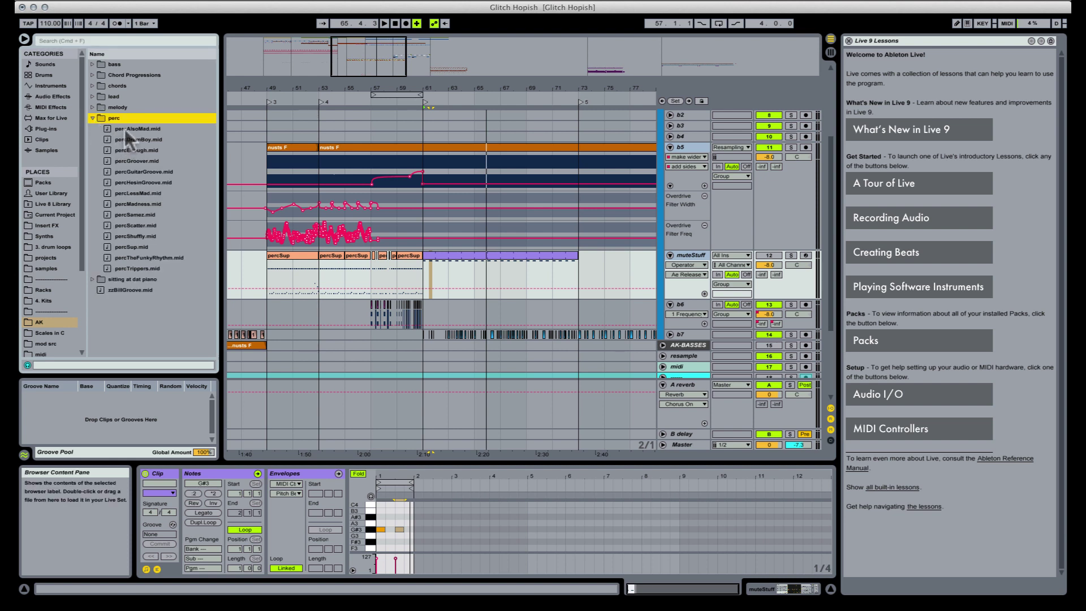
click(111, 130)
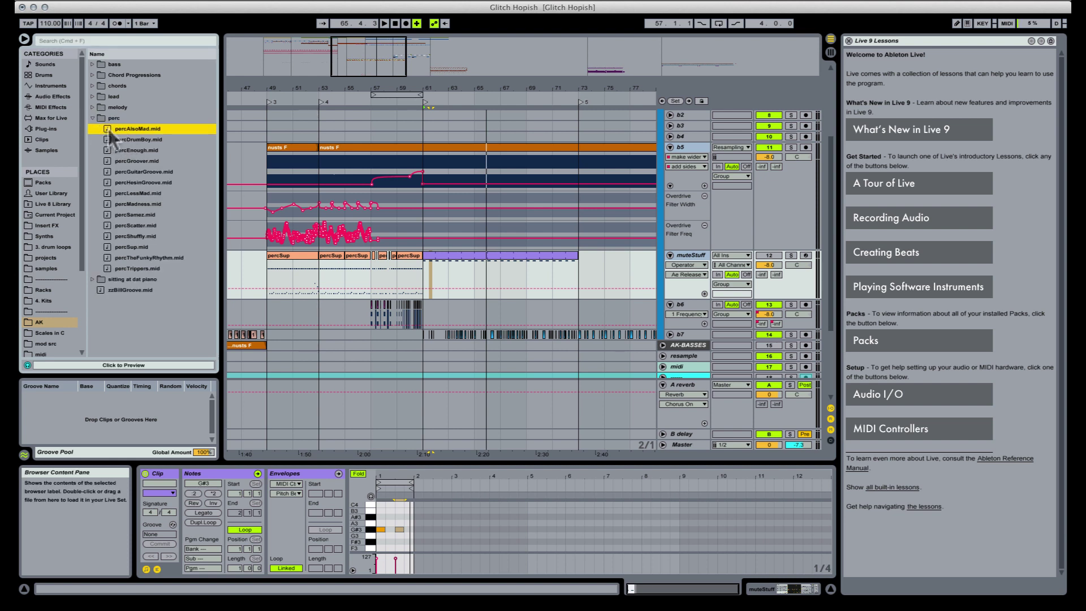
Place percMadness.mid on the muteStuff track at bar 61 and play the result
click(124, 257)
click(139, 236)
click(137, 226)
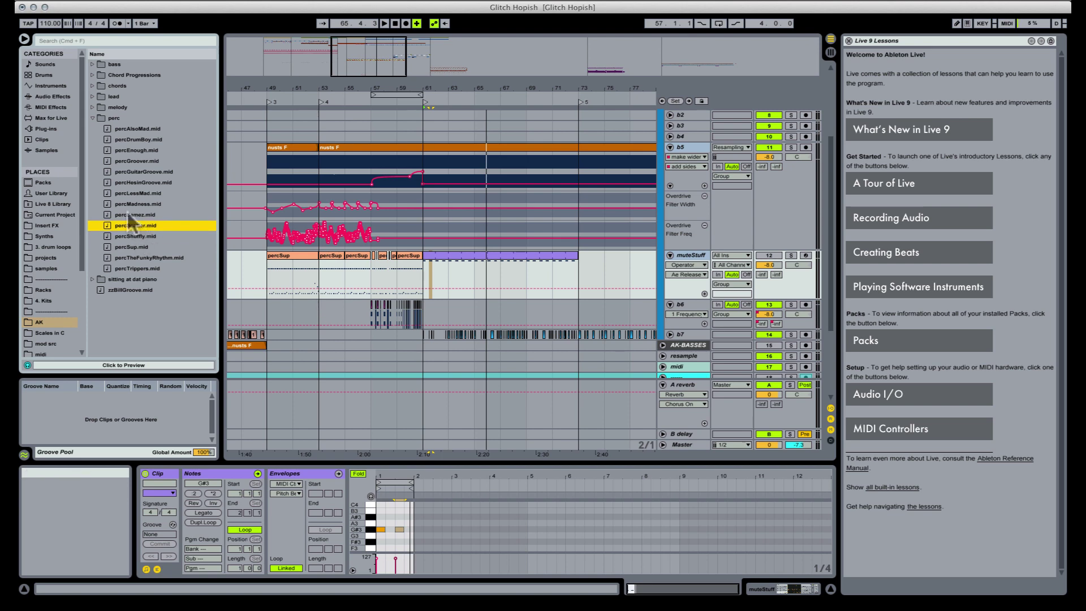
click(135, 194)
drag(123, 203, 426, 268)
key(space)
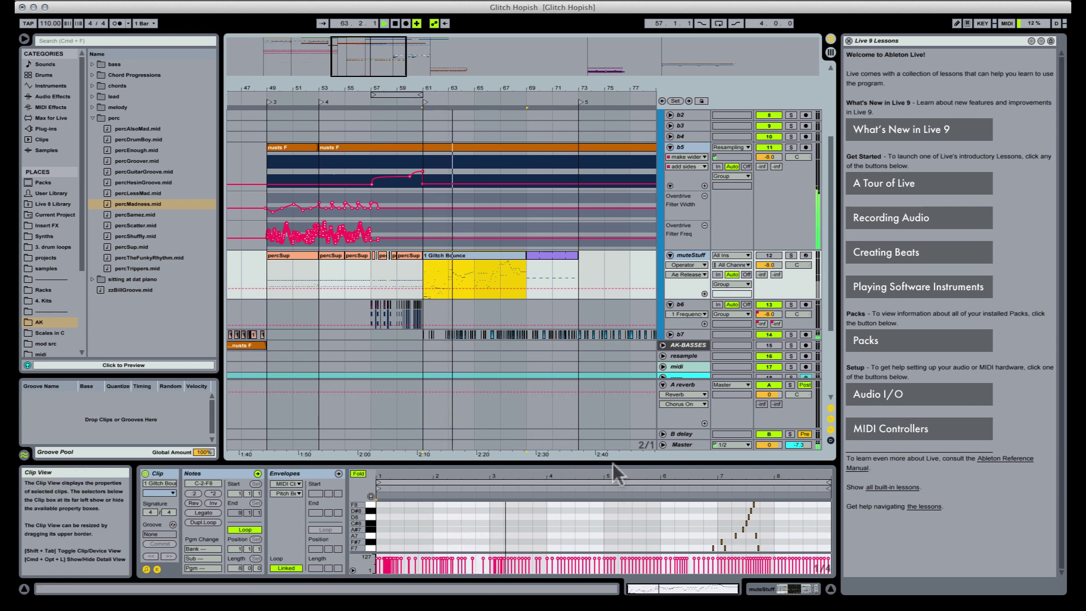
Enlarge the note editor and split the Glitch Bounce clip on the muteStuff track at bar 65
drag(602, 463, 580, 337)
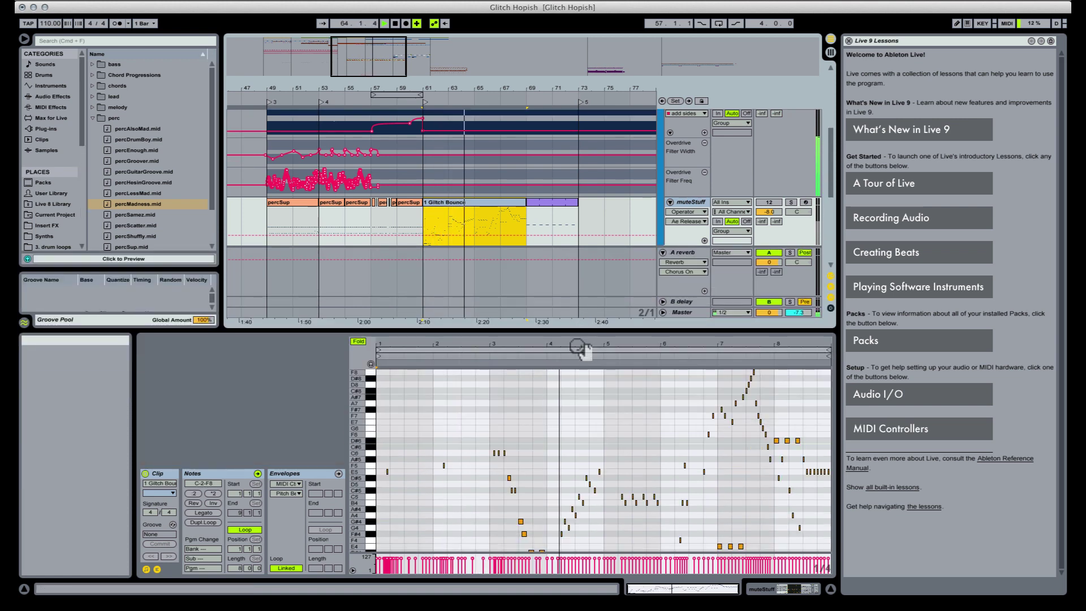
scroll(608, 432, down, 3)
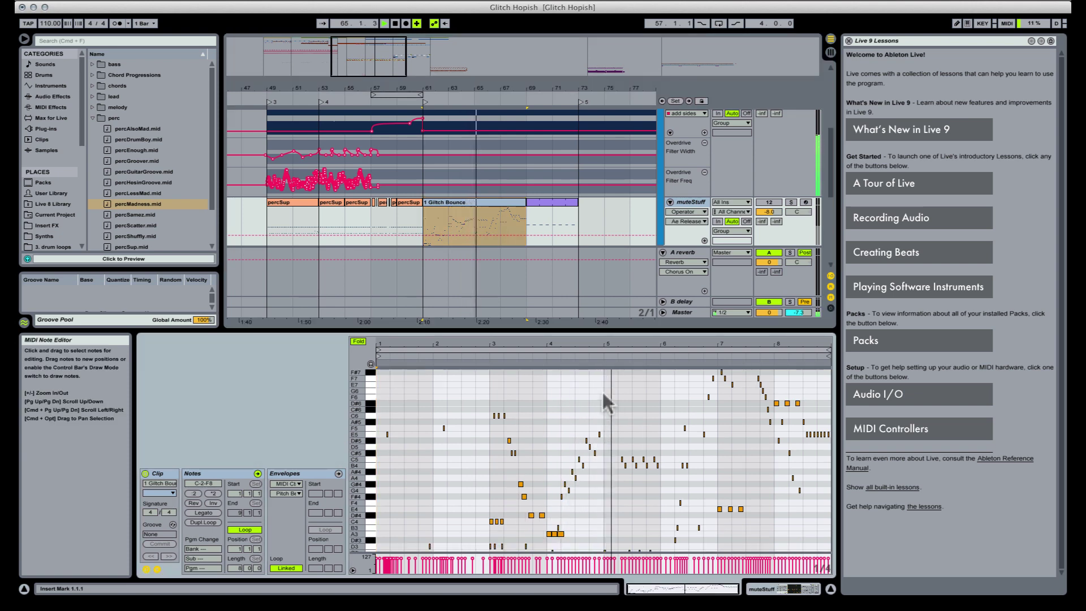
click(481, 229)
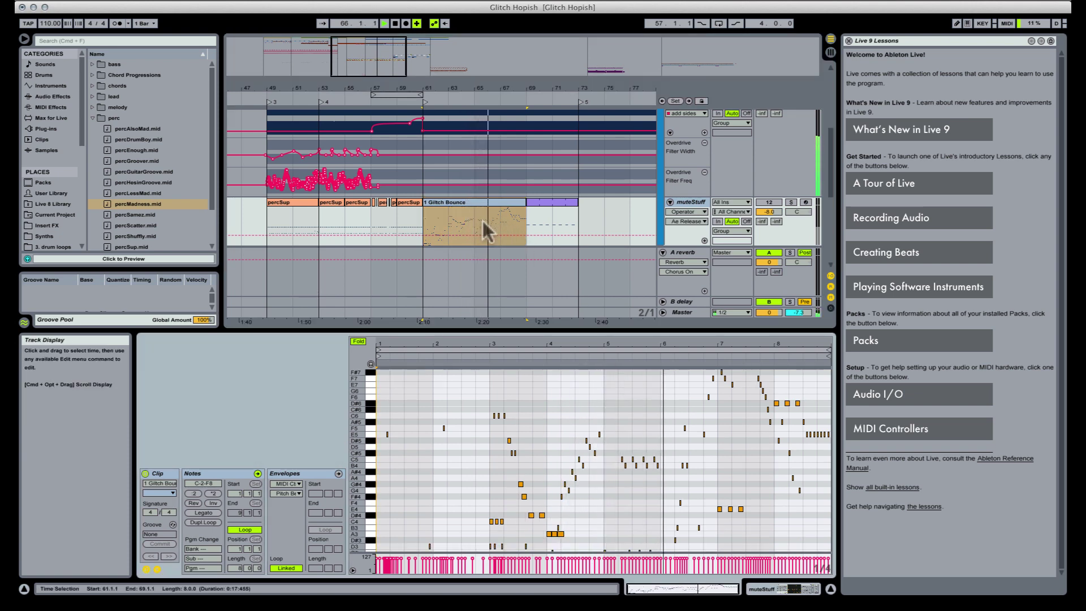
click(476, 223)
key(super+e)
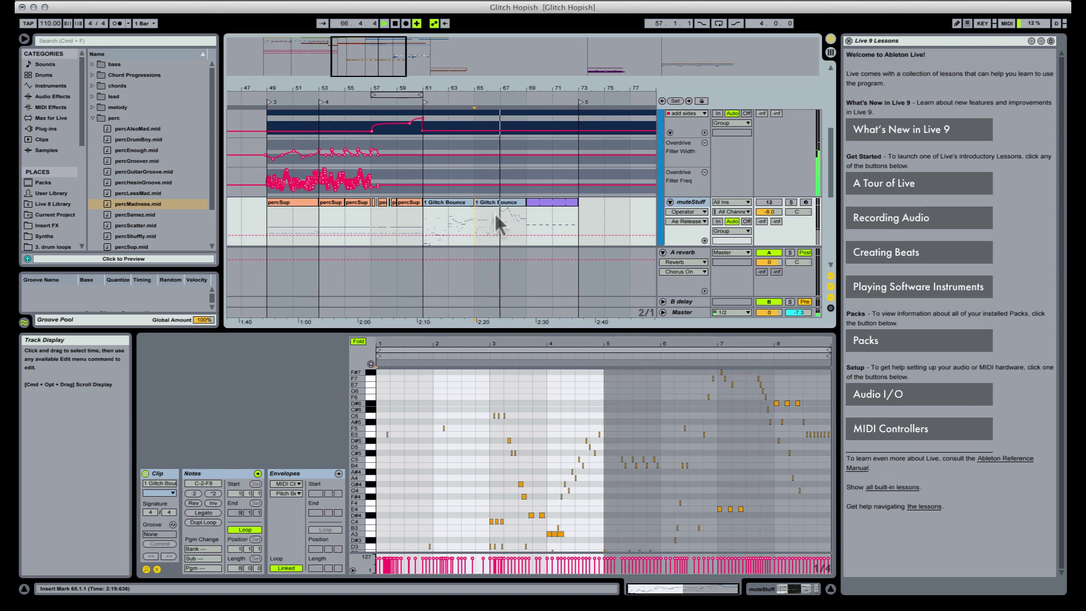
Split the second half of the Glitch Bounce clip at bar 67, move the bars 65 to 67 piece to bar 61, and play it
click(504, 216)
key(super+e)
drag(487, 203, 440, 202)
key(space)
key(super+e)
key(space)
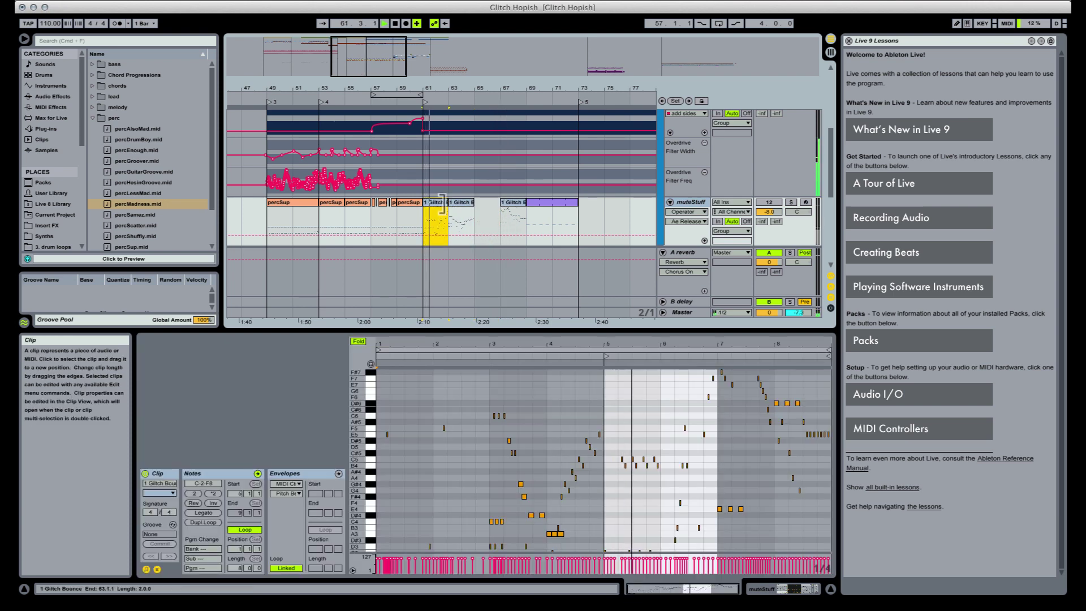
Delete the beat from 62.1.1 to 62.2.1 of the first Glitch Bounce clip and replay from bar 61
drag(439, 87, 439, 130)
key(space)
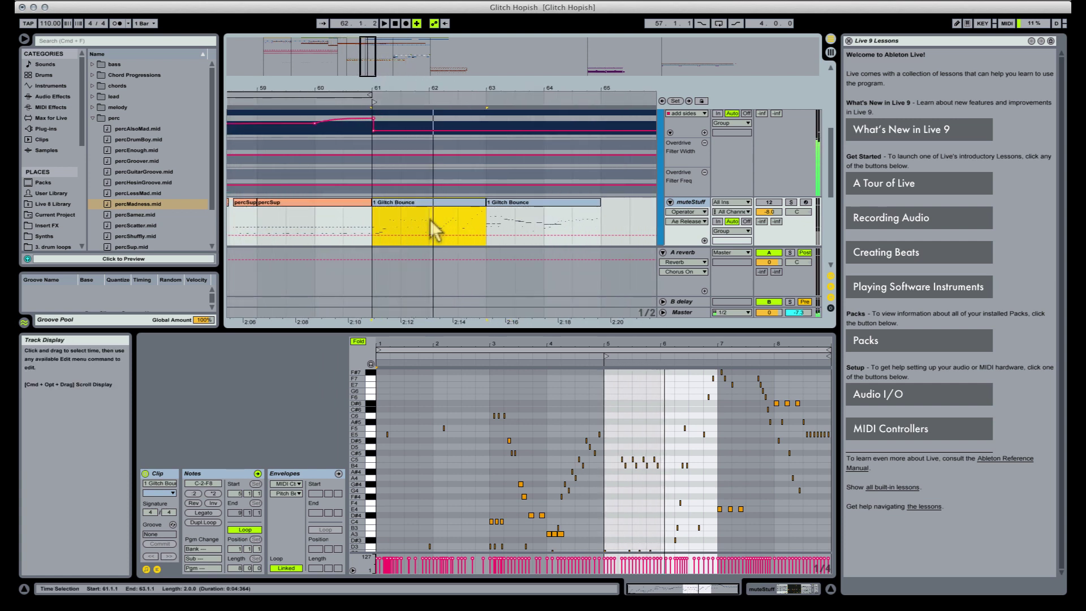
click(432, 222)
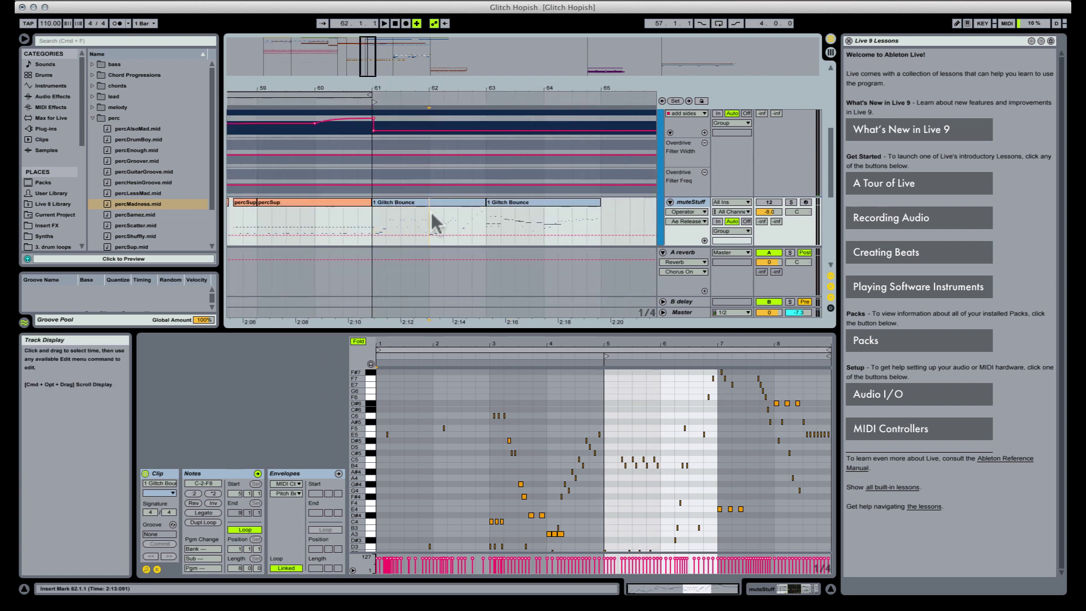
drag(432, 213, 444, 214)
key(Delete)
click(404, 202)
key(space)
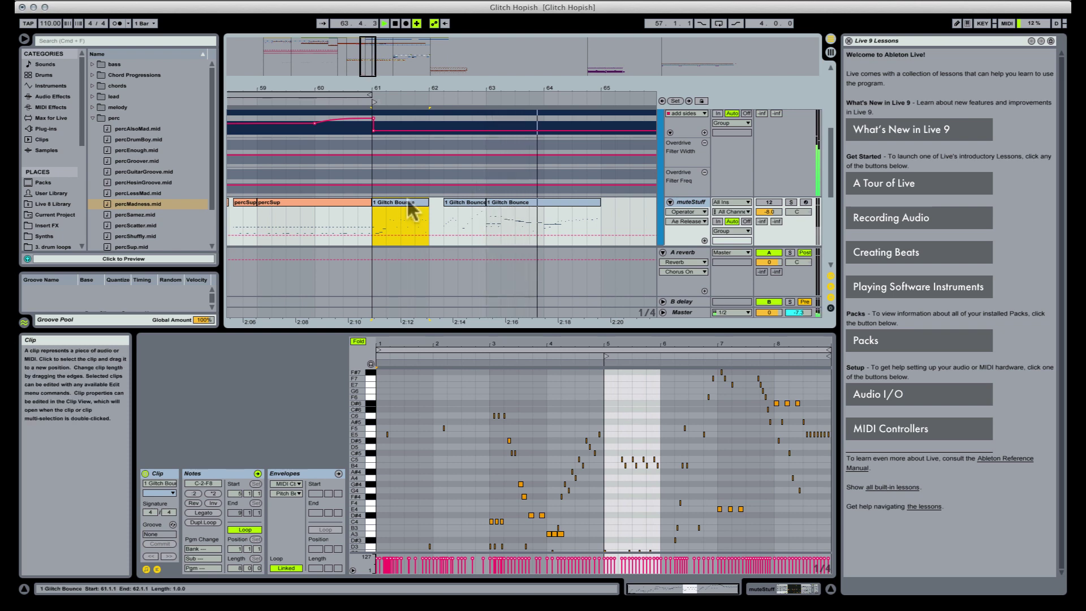
Delete the section from 63.1.3 to 63.2.1 of the second Glitch Bounce clip and replay from 63.1.1
key(space)
click(500, 203)
key(space)
key(space)
click(497, 215)
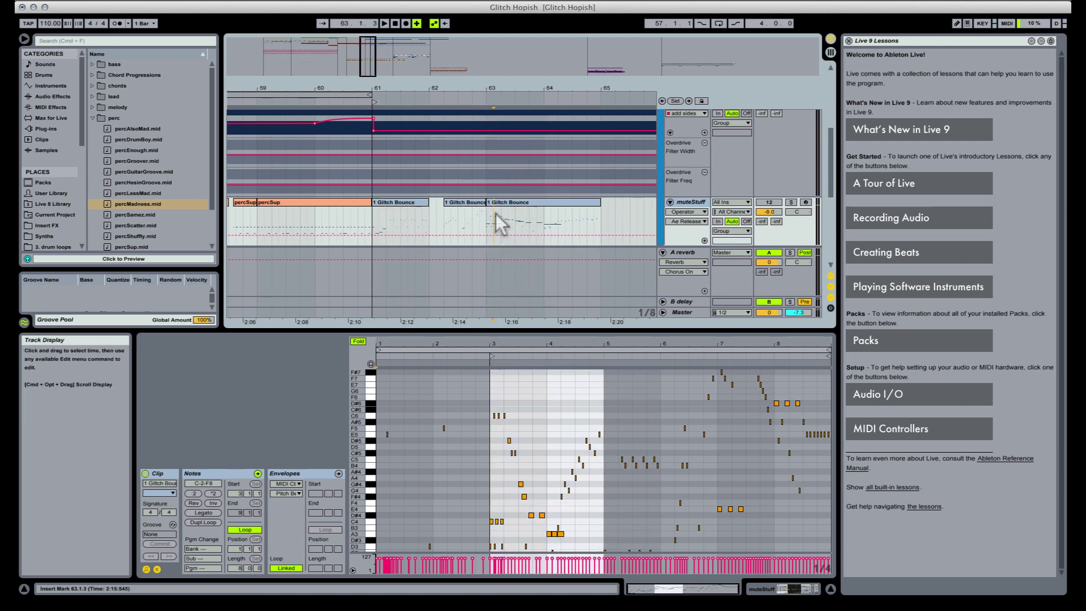
drag(496, 214, 500, 214)
key(Delete)
click(489, 203)
key(space)
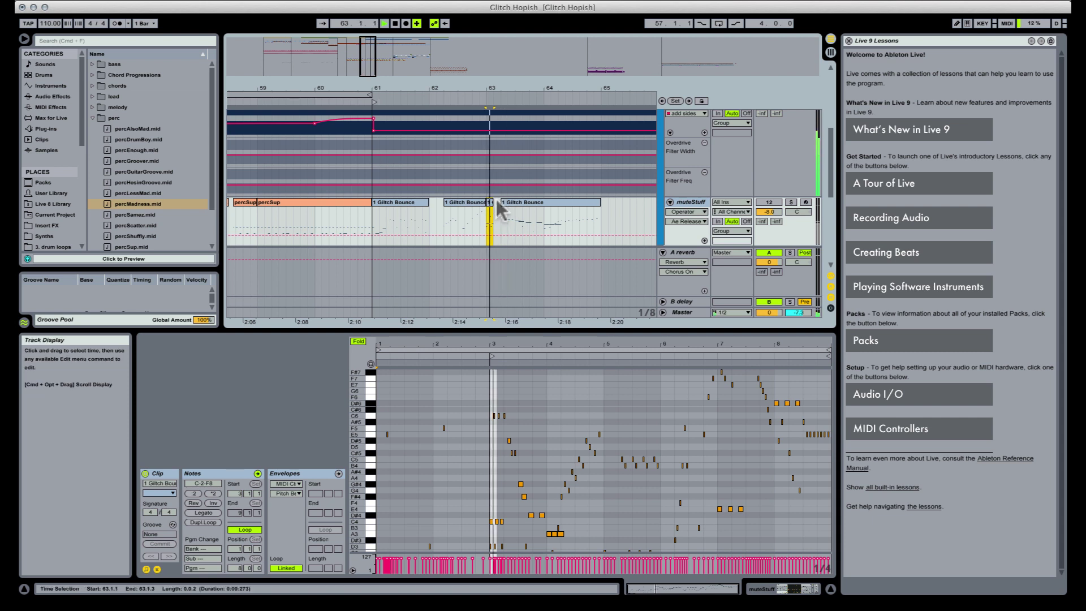
Delete the clip sections from 63.2.1 to 63.2.3 and from 63.3.1 to 63.4.1, and replay from 63.1.1
drag(497, 202, 524, 222)
key(Delete)
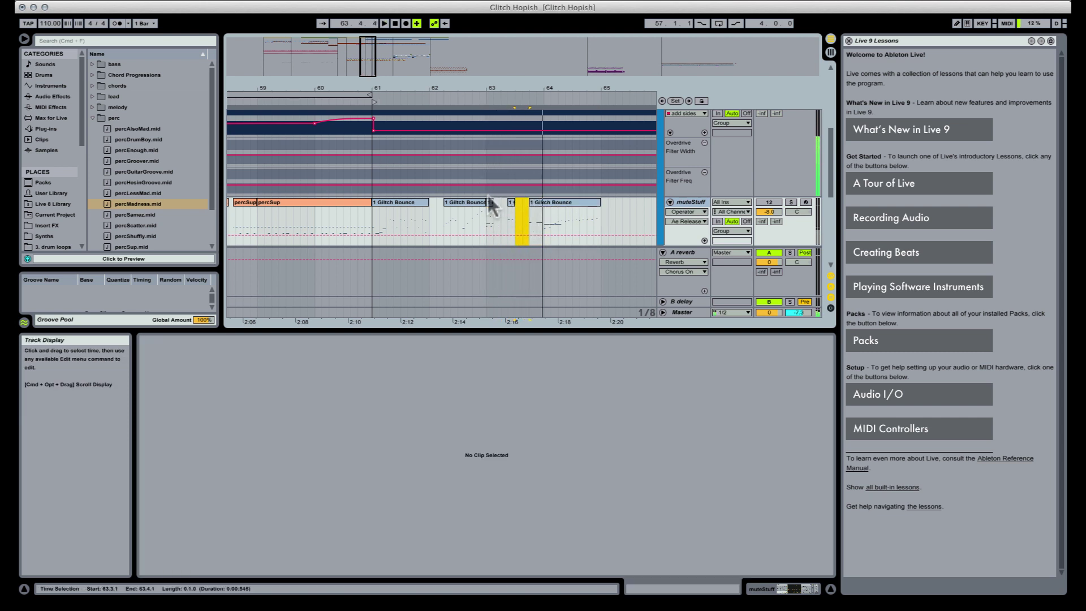
key(space)
click(491, 202)
key(space)
Trim the end of the short Glitch Bounce clip starting at 63.2.3 and replay from 63.1.1
click(512, 206)
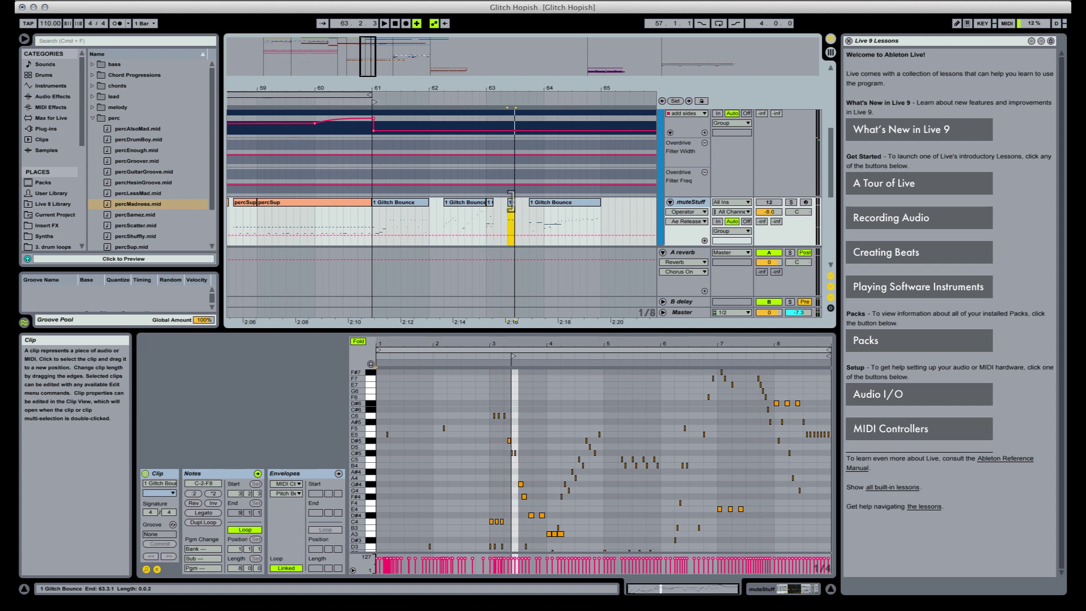
click(511, 205)
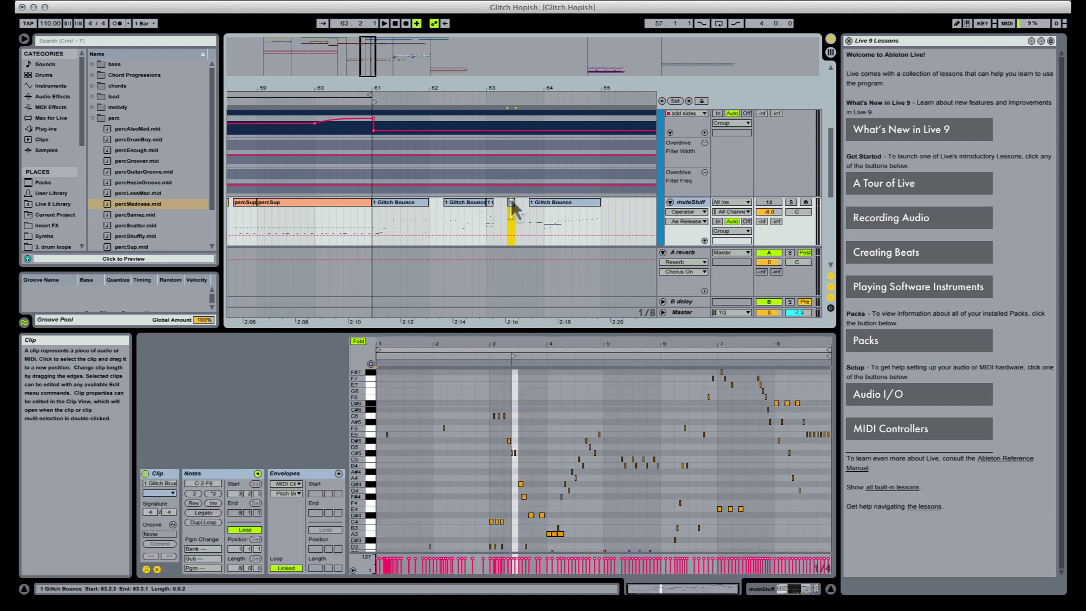
click(514, 202)
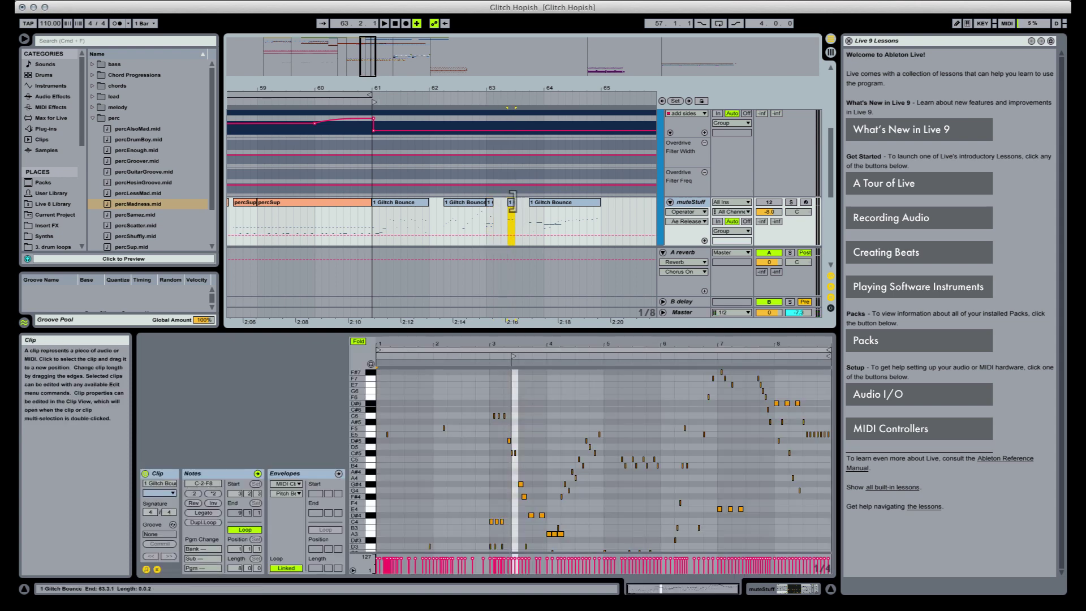
click(490, 210)
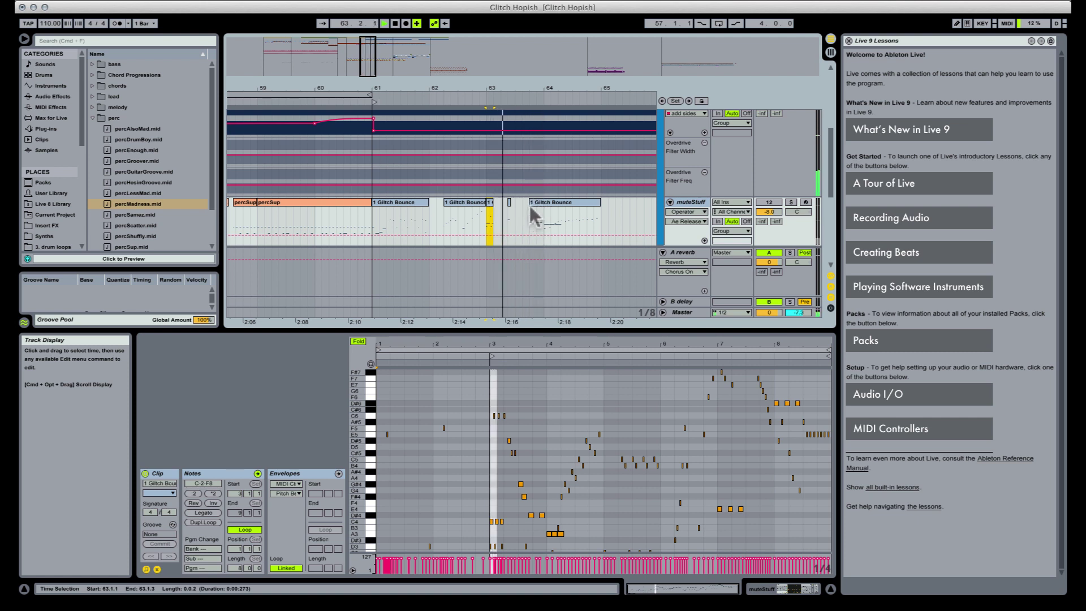
Delete the clip section from 63.4.1 to 64.1.1, split off the beat from 64.1.1 to 64.2.1 as its own clip, and audition it
drag(531, 203, 558, 219)
key(space)
key(space)
key(space)
key(space)
key(super+e)
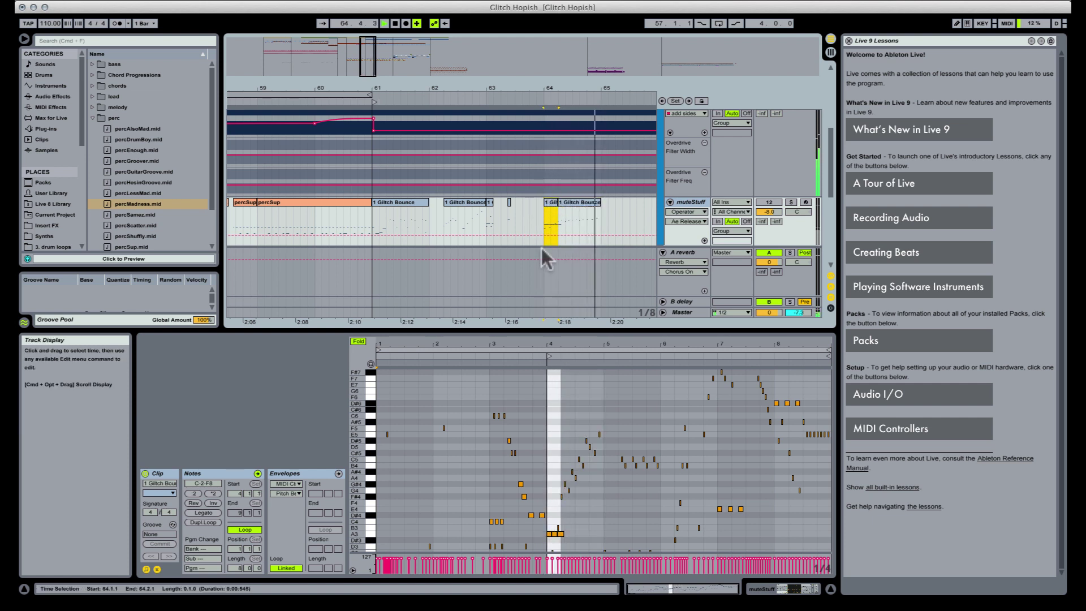
key(space)
key(space)
key(space)
key(space)
key(space)
Replace the notes at 4.1.1 in the one-beat clip with a single one-beat A4 note and listen to it
drag(552, 513, 554, 572)
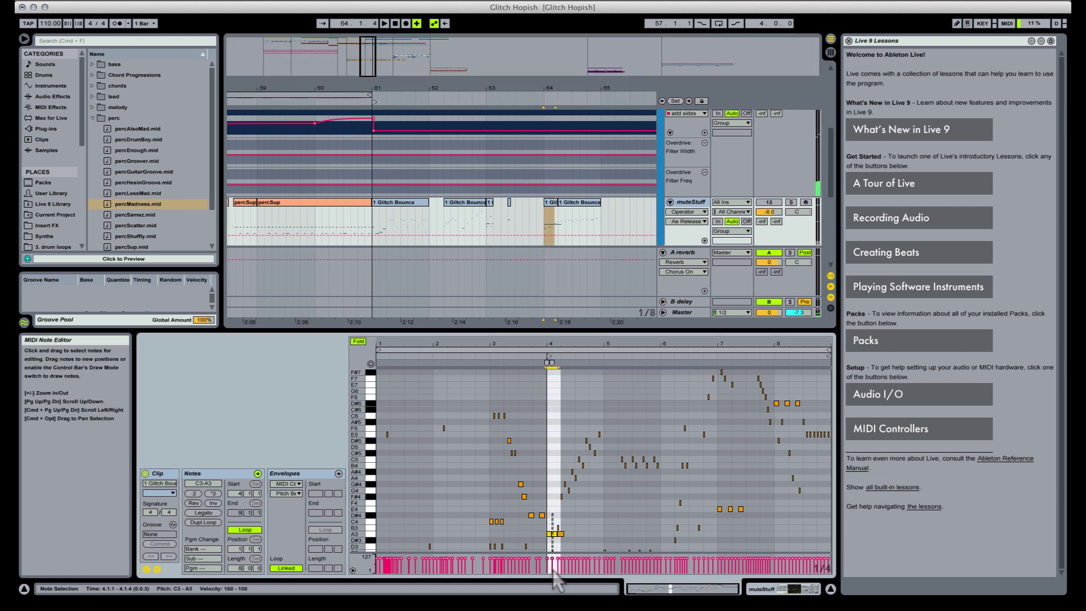
click(554, 488)
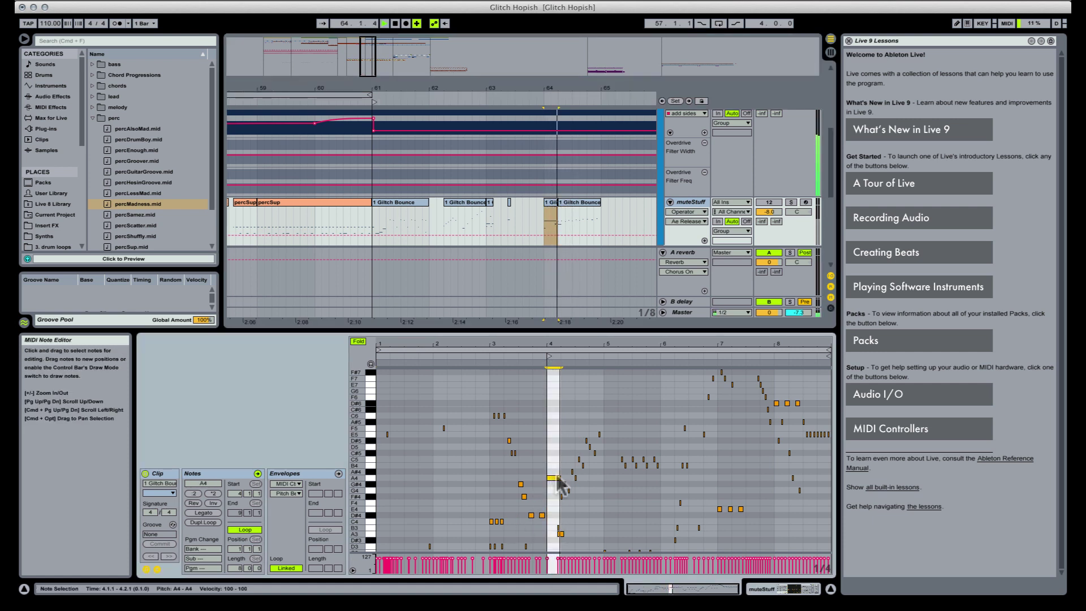
double_click(551, 478)
key(space)
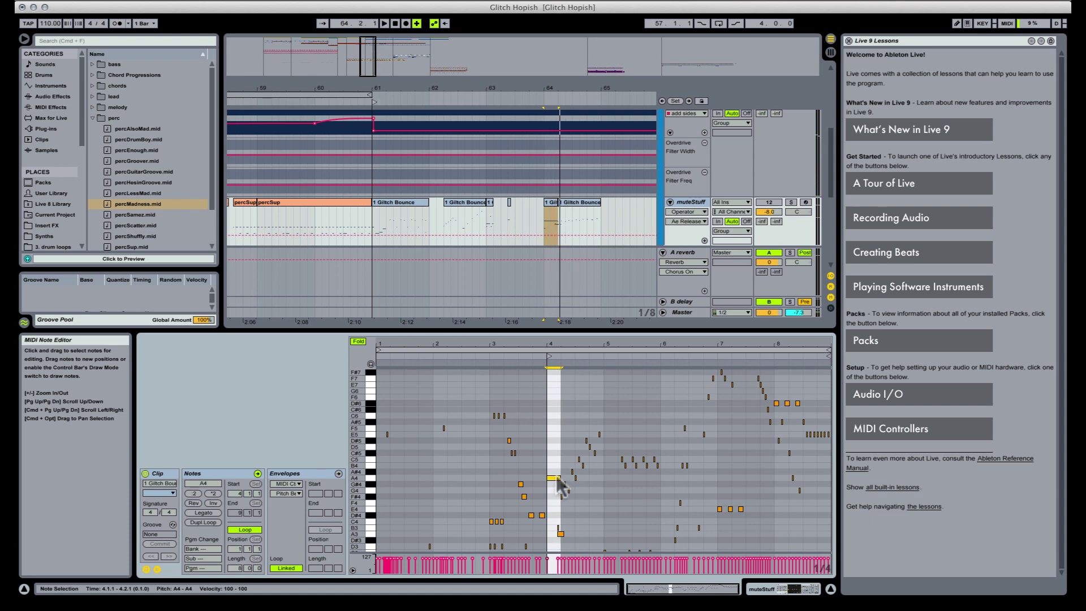
Replace the long A4 note with short A4 notes at 4.1.1, 4.1.2, 4.1.3 and 4.1.4
drag(559, 343, 559, 396)
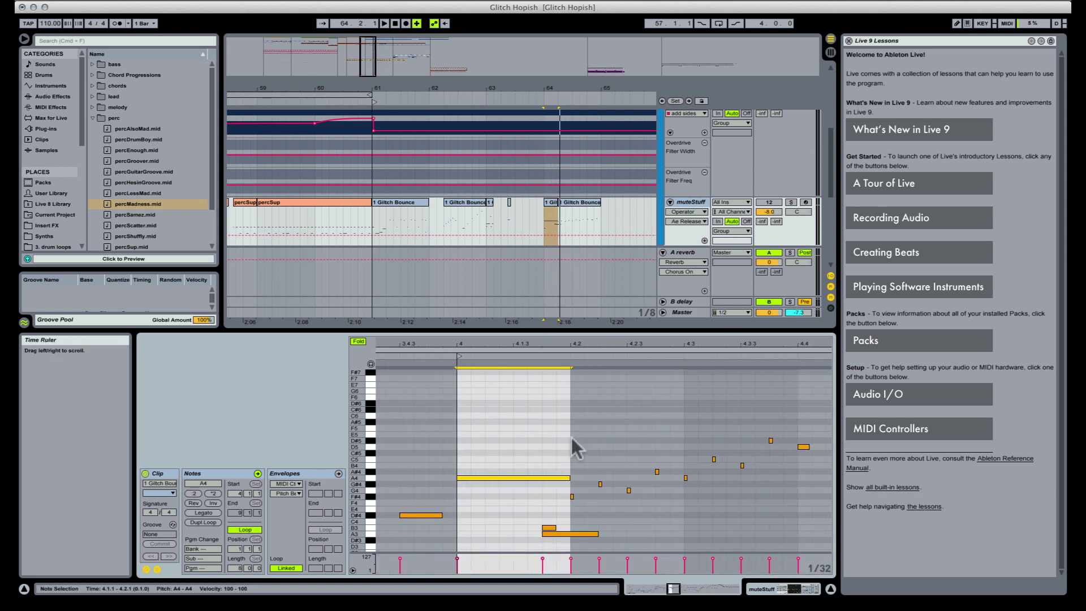
double_click(470, 477)
double_click(466, 477)
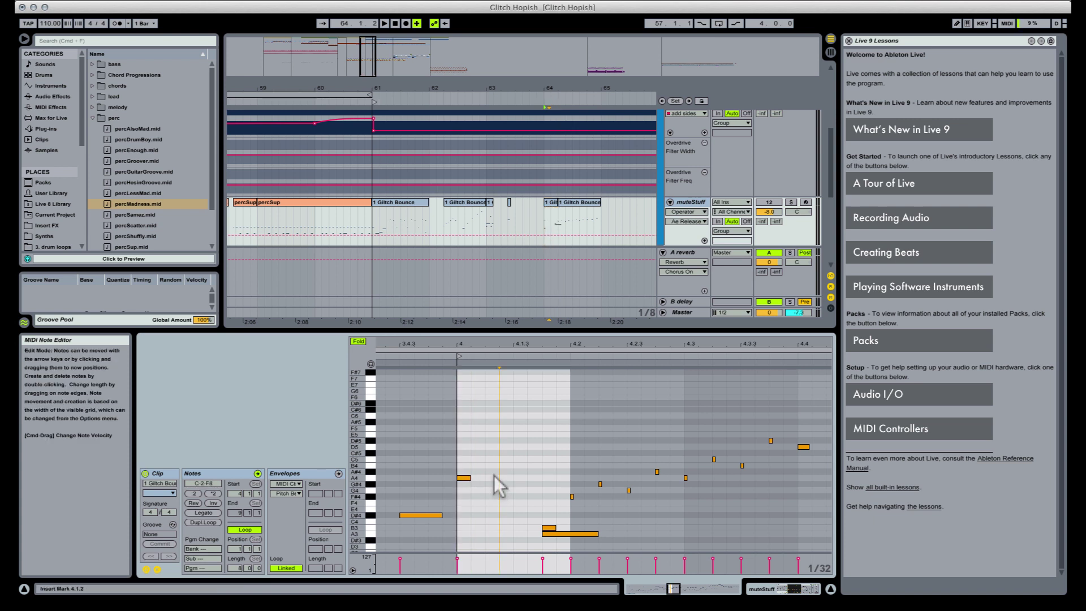
double_click(495, 477)
key(space)
double_click(518, 477)
double_click(550, 477)
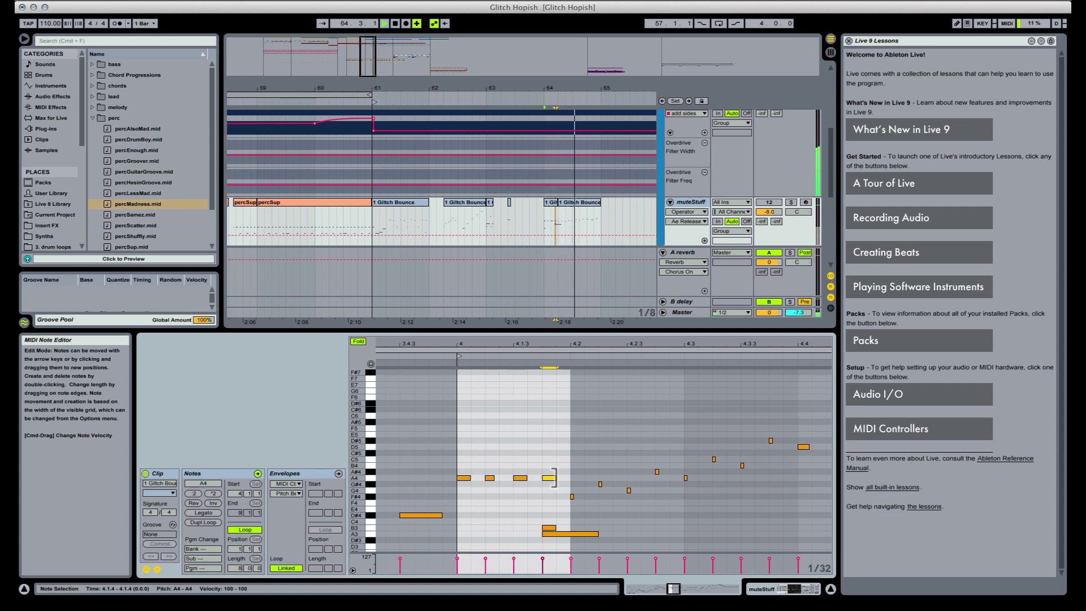
Delete the Glitch Bounce clip starting at 67.1.1 and the clip following it up to bar 73 on muteStuff
click(385, 204)
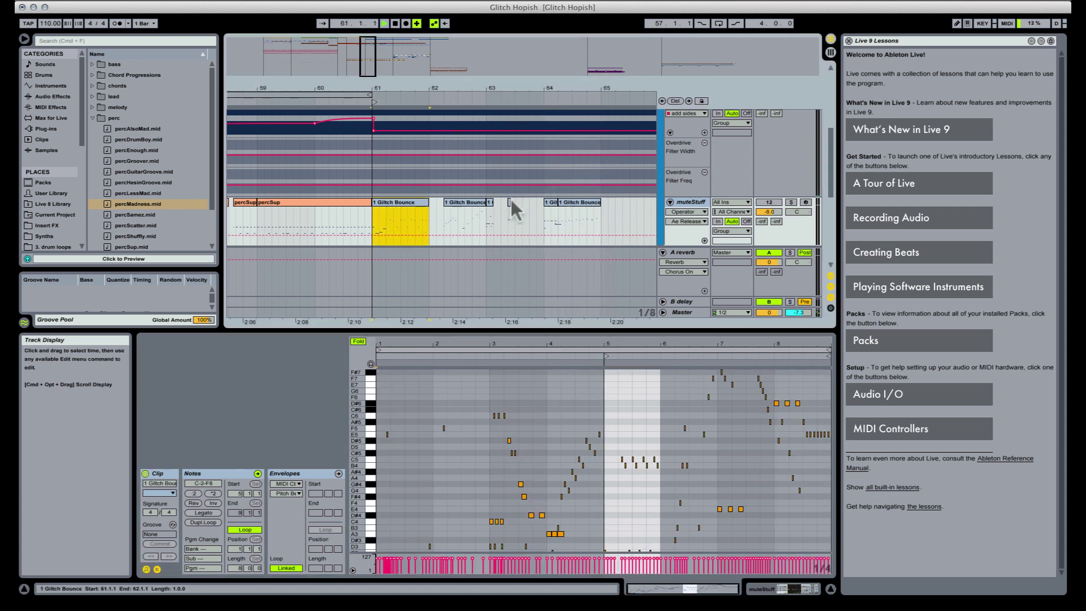
shift+click(600, 211)
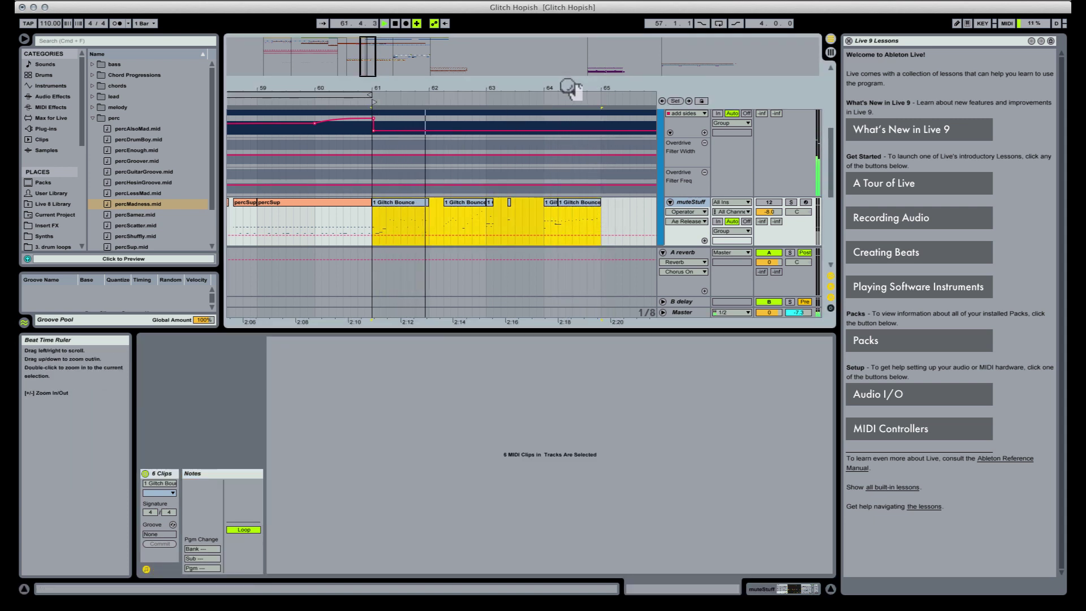
drag(572, 83, 437, 44)
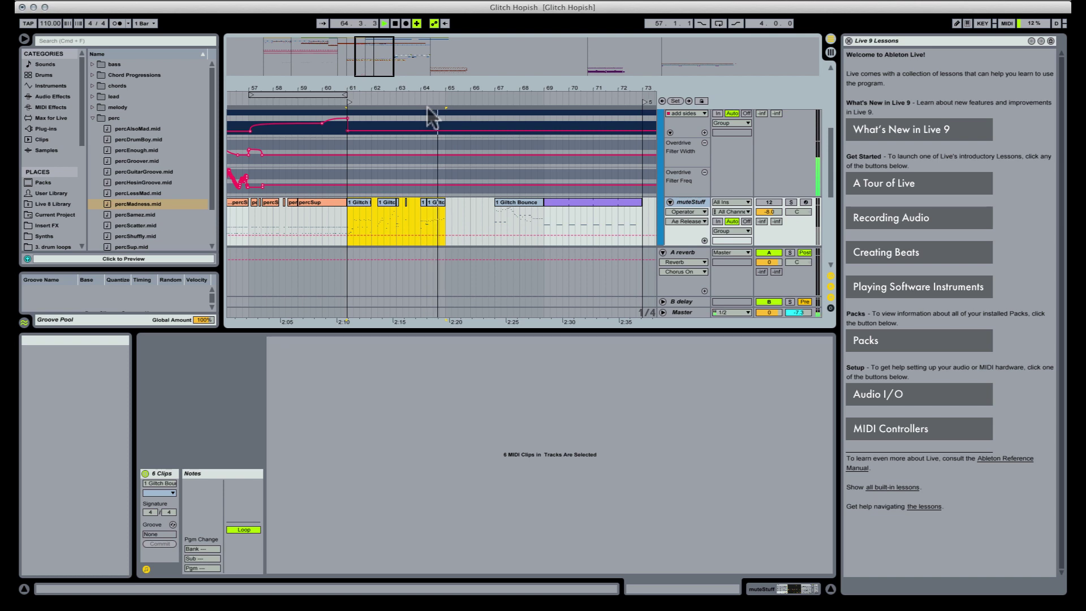
click(532, 212)
key(space)
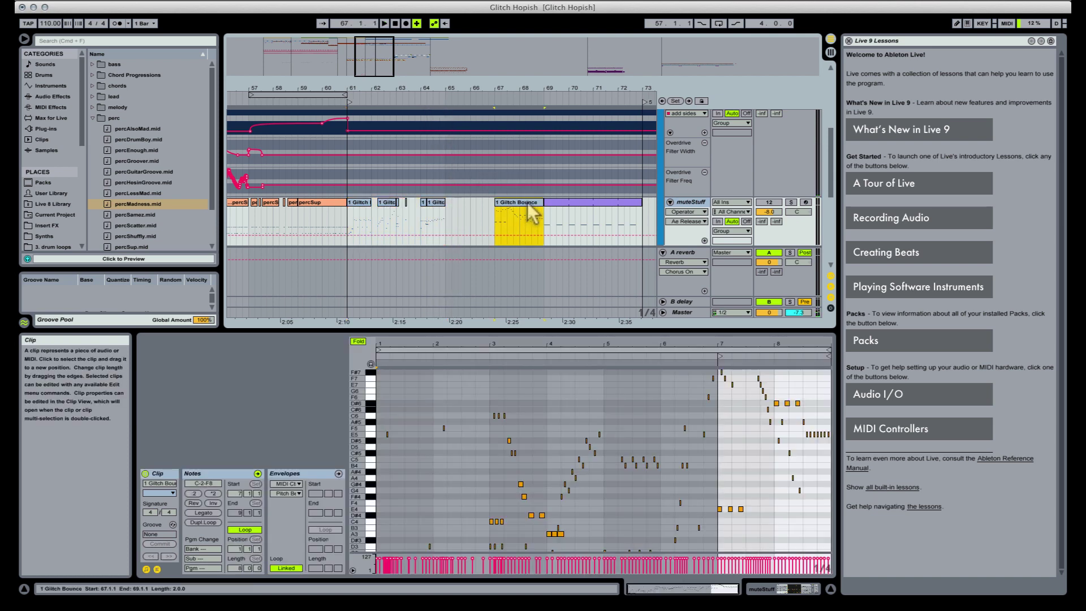
shift+click(599, 214)
key(Delete)
Duplicate the muteStuff clips from bar 61 to 65 twice to fill the track up to bar 73, and play from 61.1.1
drag(449, 214, 343, 207)
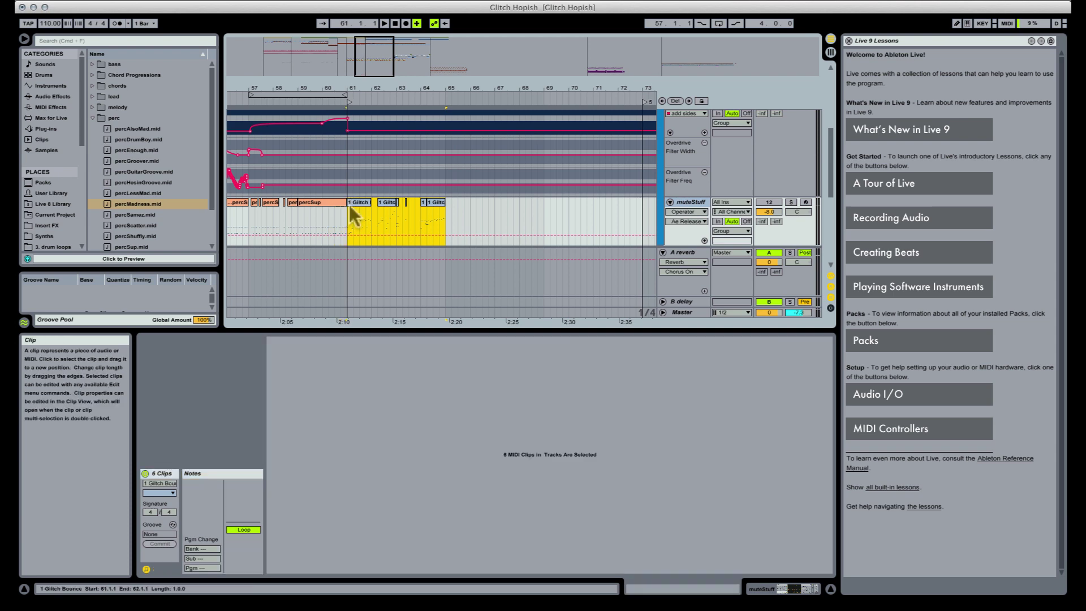
key(super+d)
key(super+d)
click(367, 207)
scroll(405, 180, down, 5)
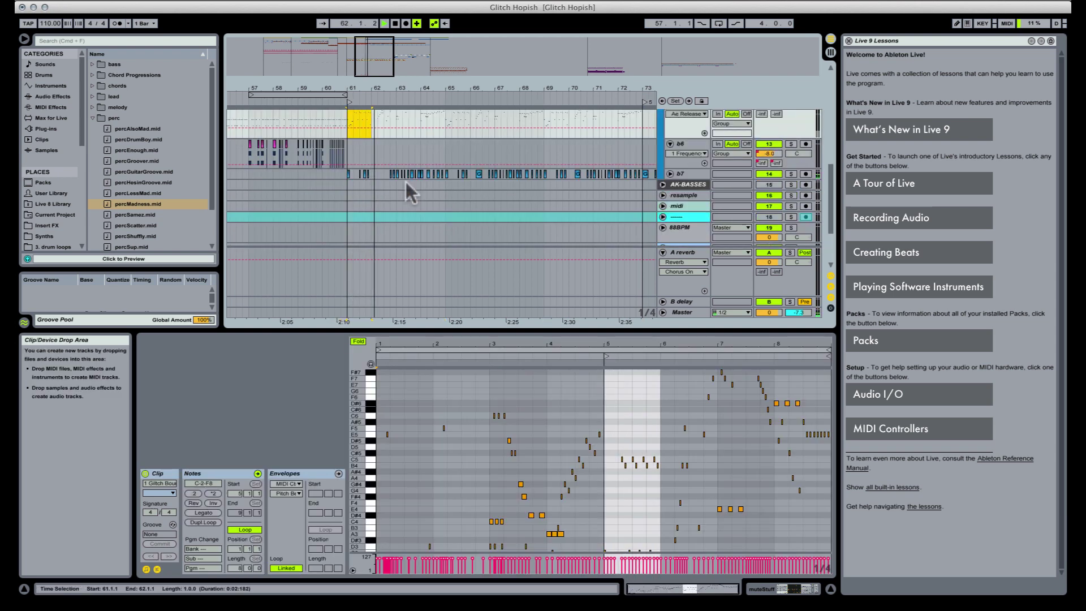
scroll(406, 182, up, 5)
scroll(405, 182, down, 5)
scroll(406, 182, up, 3)
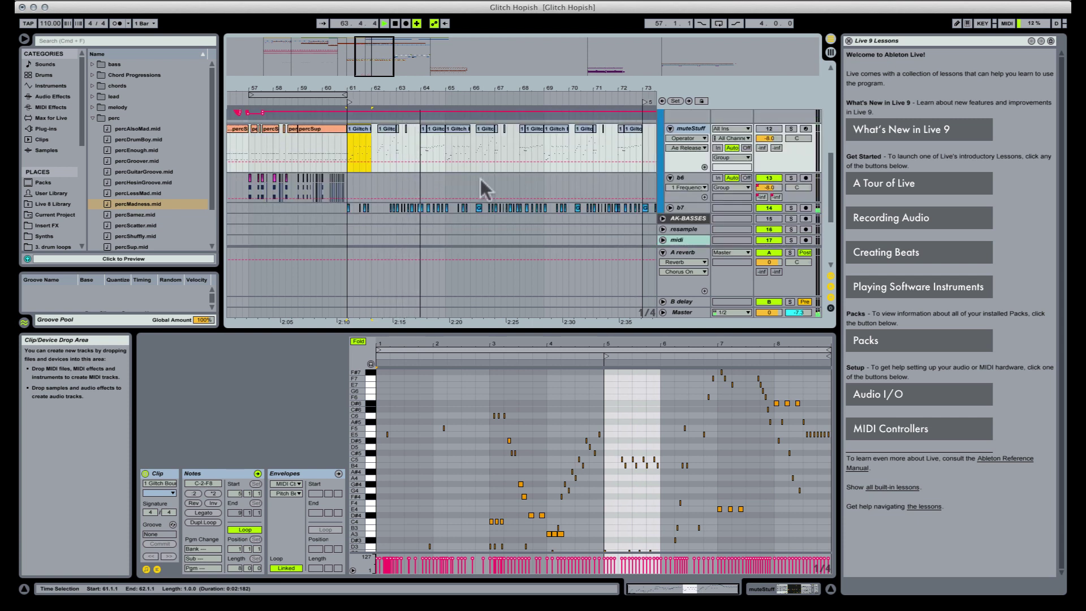
scroll(487, 180, up, 2)
Replace the "remove lows & EQ" device on track b7 with a copy of the one from track b6
click(686, 228)
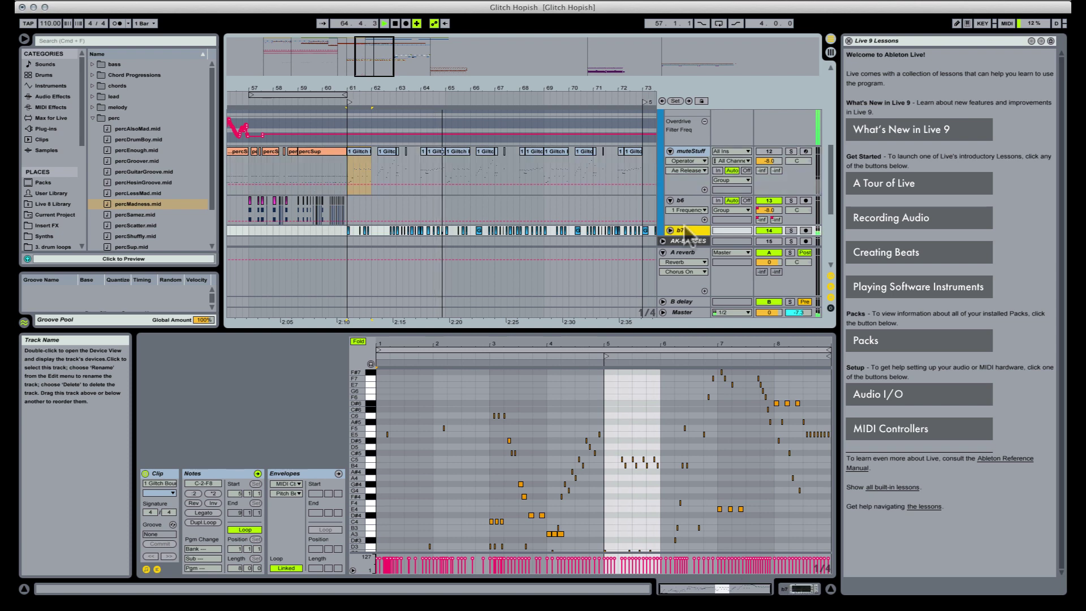
scroll(586, 193, up, 2)
scroll(695, 194, down, 3)
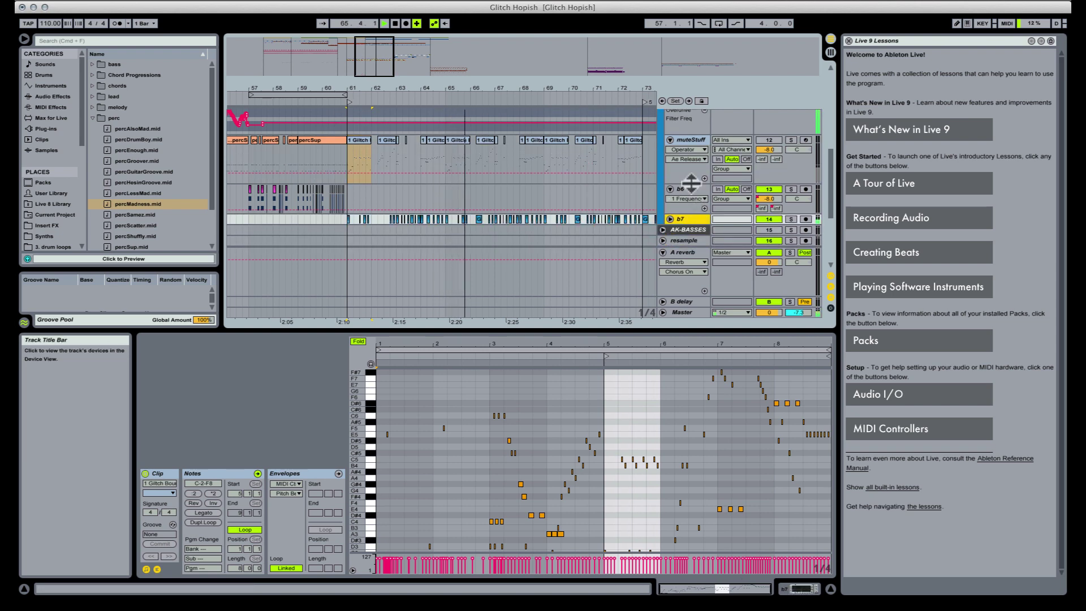
click(697, 194)
scroll(697, 194, down, 3)
click(799, 590)
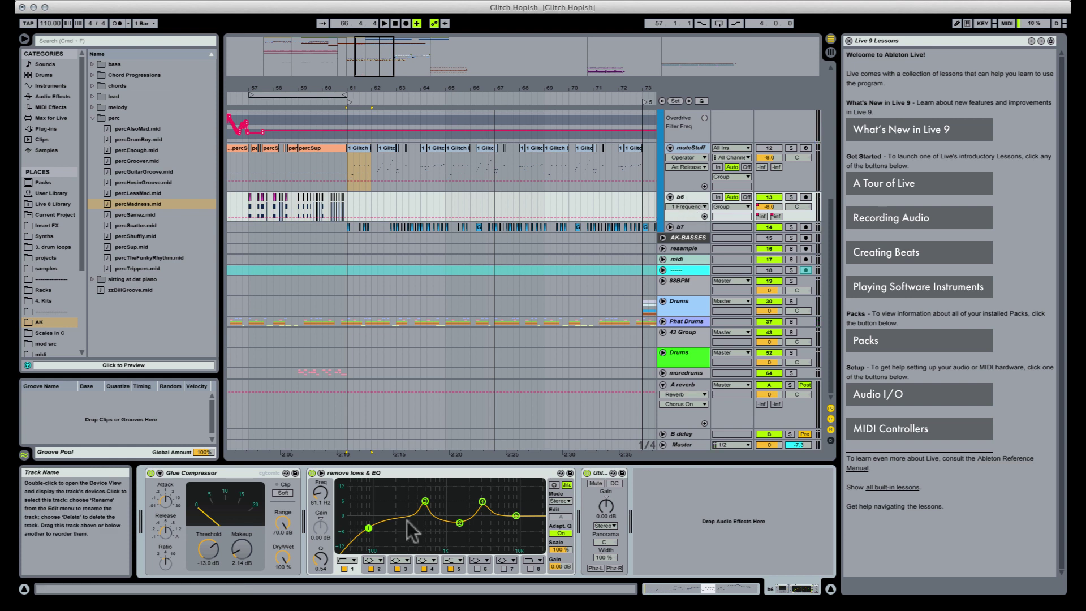
click(411, 469)
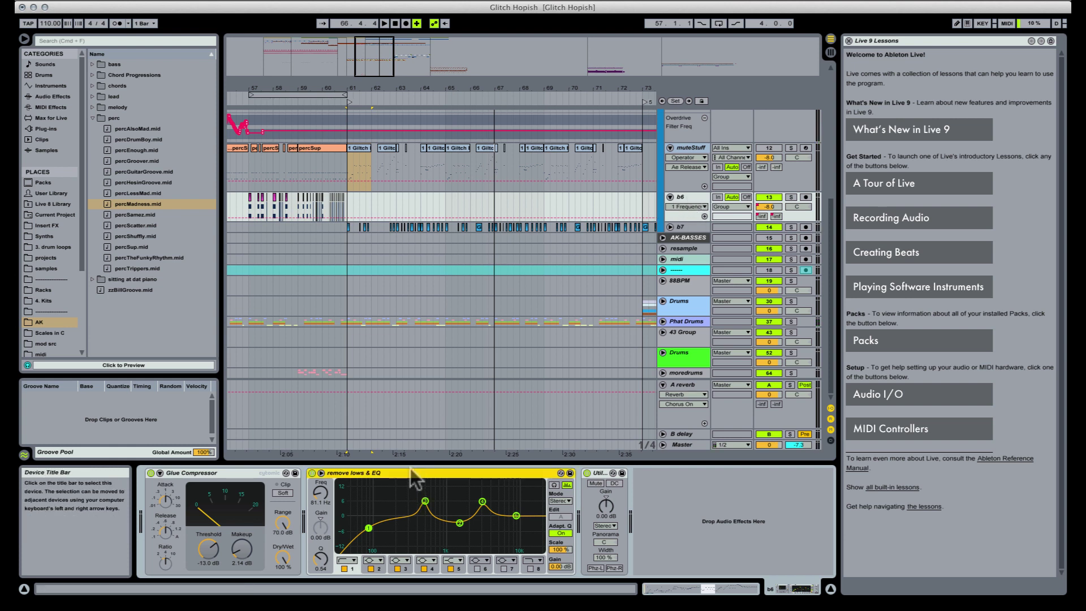
click(686, 228)
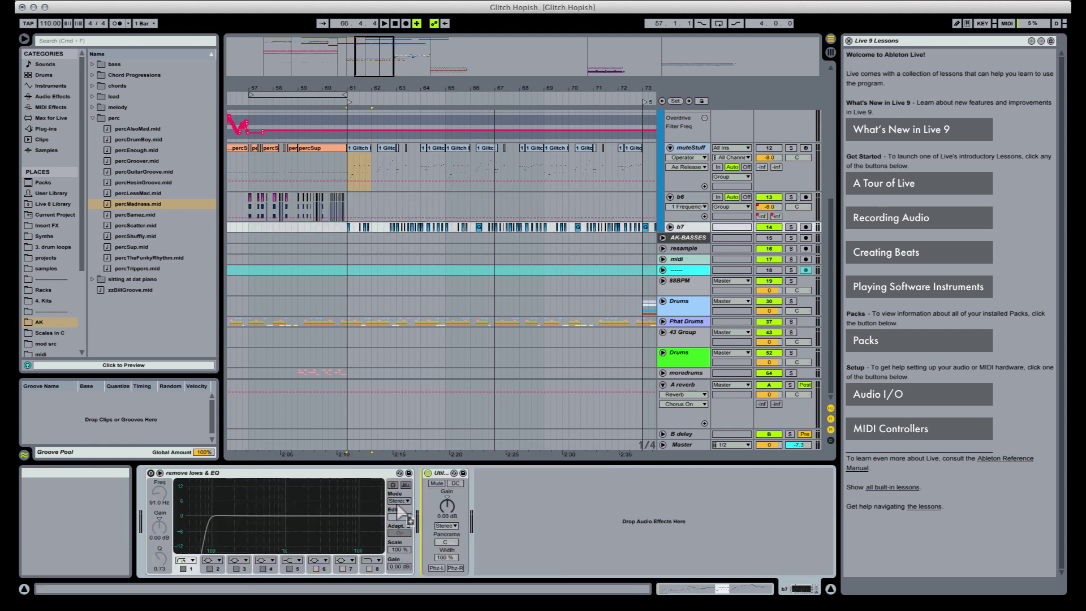
key(super+d)
click(271, 472)
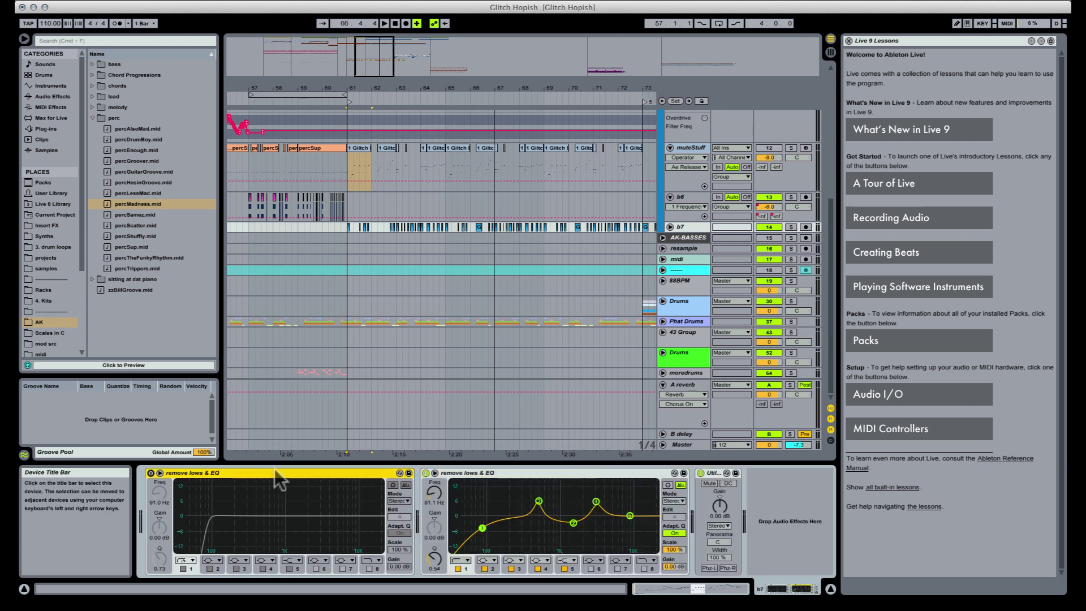
key(Delete)
Reselect Komplete Audio 6 as the Soundflower (2ch) output and play the arrangement from 61.1.1
click(345, 233)
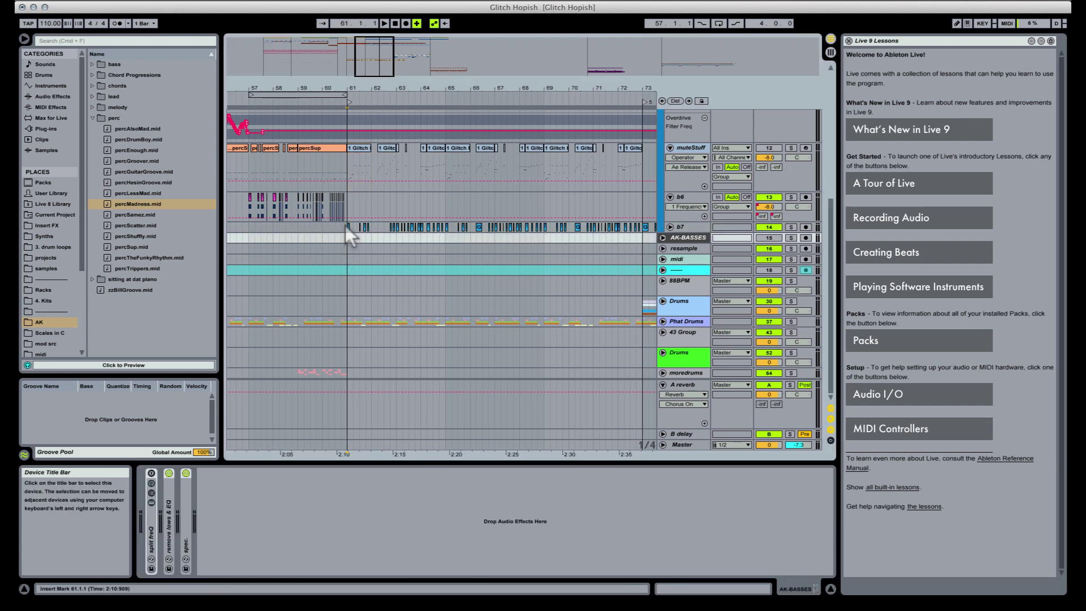
click(345, 226)
click(727, 1)
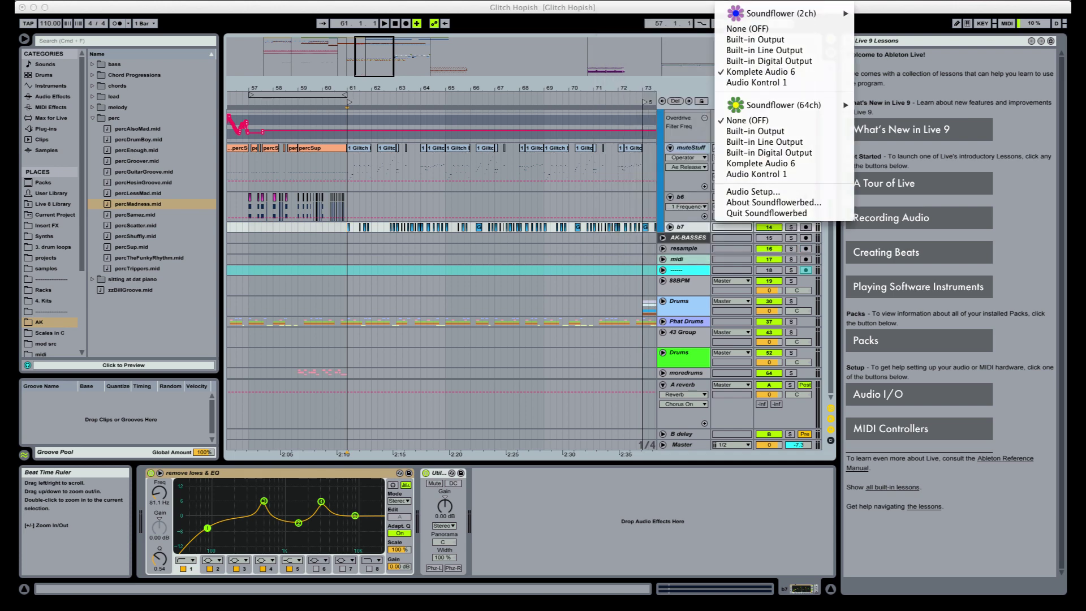
click(747, 72)
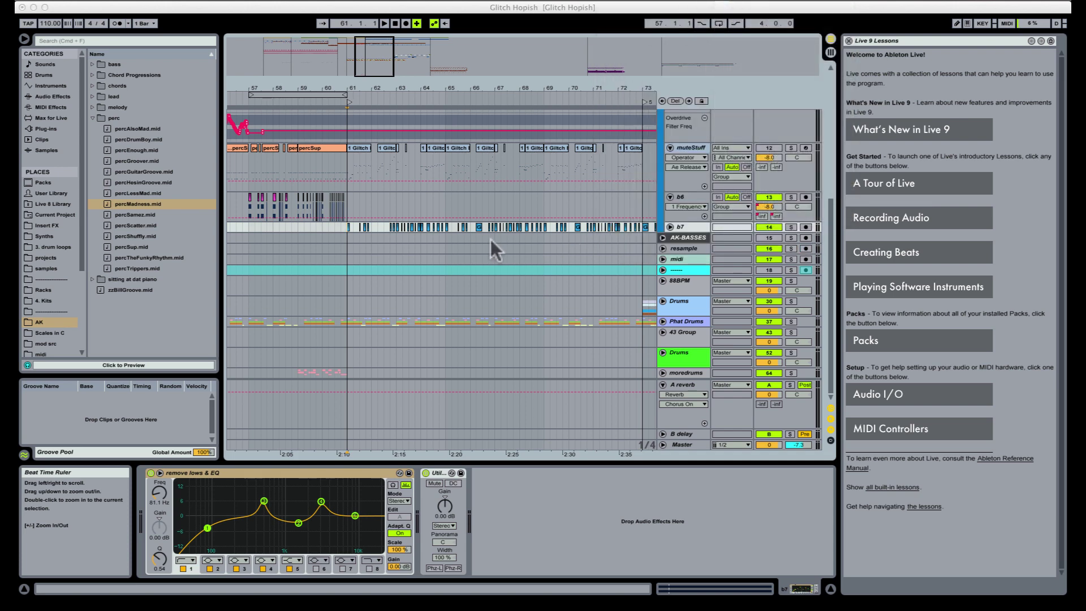
click(350, 202)
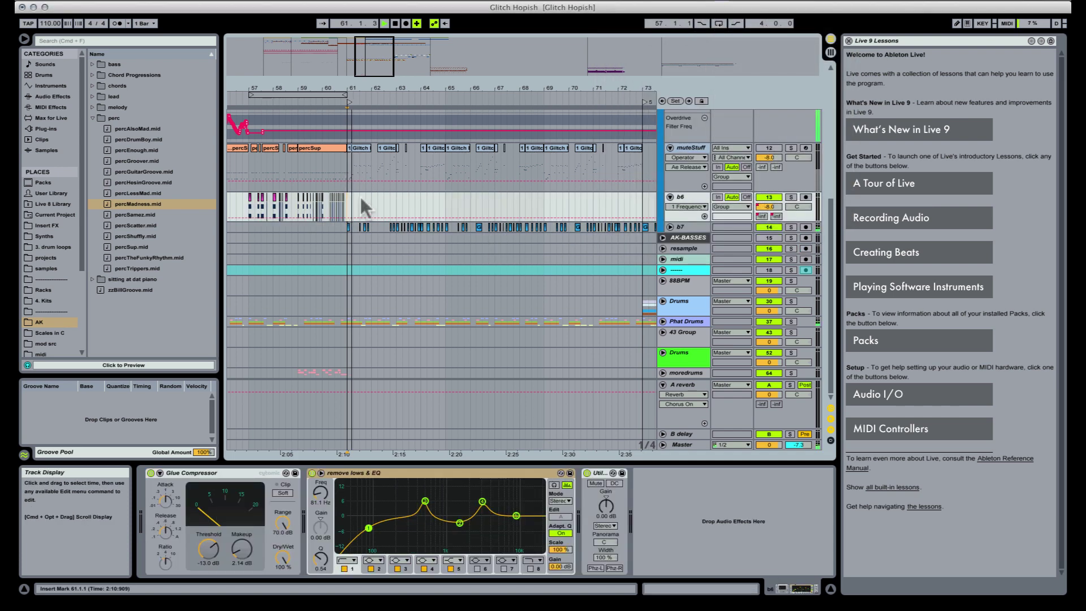
key(space)
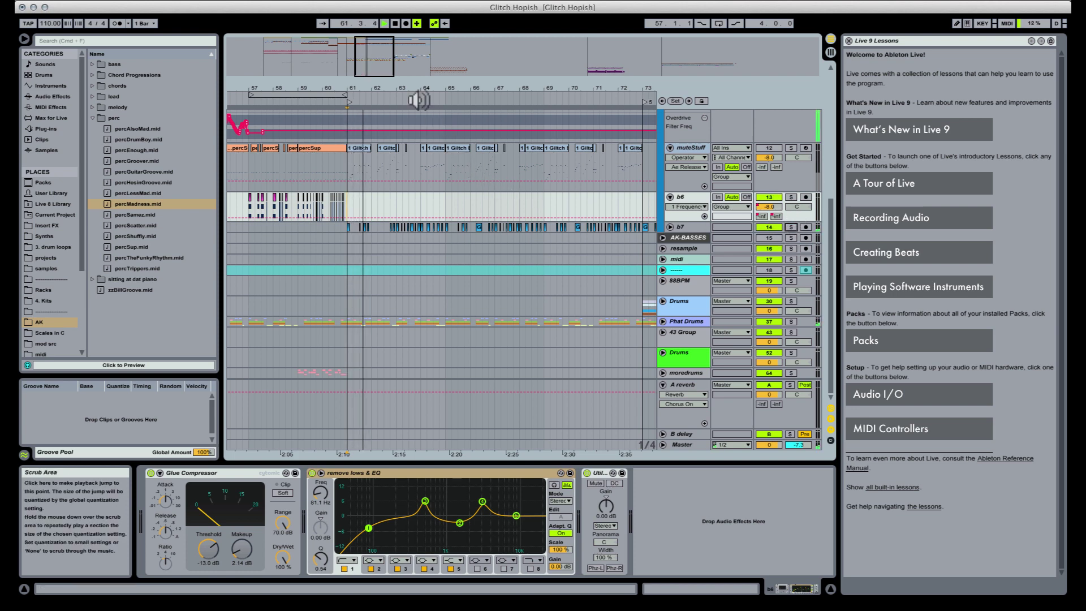
Show b5's Overdrive Device On automation in its own lane and copy the Overdrive automation from 49.1.1 to 57.1.1
scroll(408, 162, up, 5)
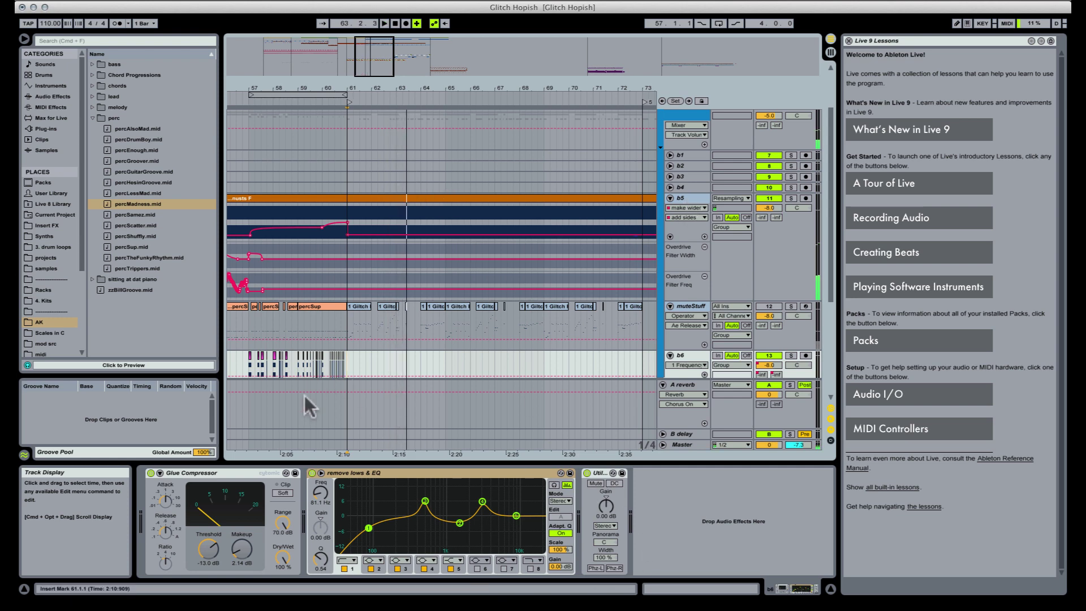
click(694, 202)
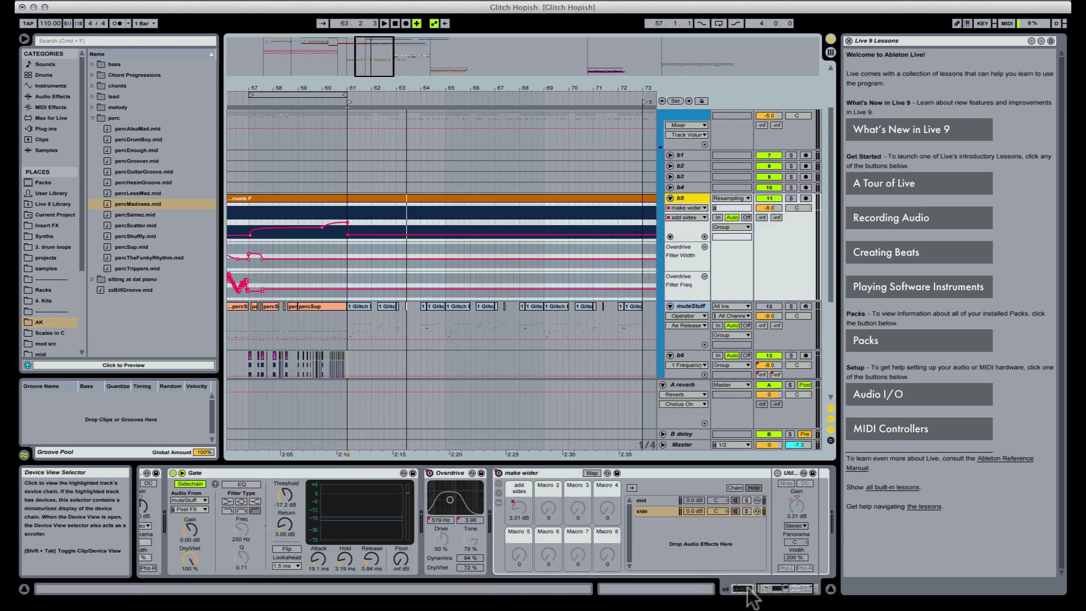
drag(802, 589, 730, 589)
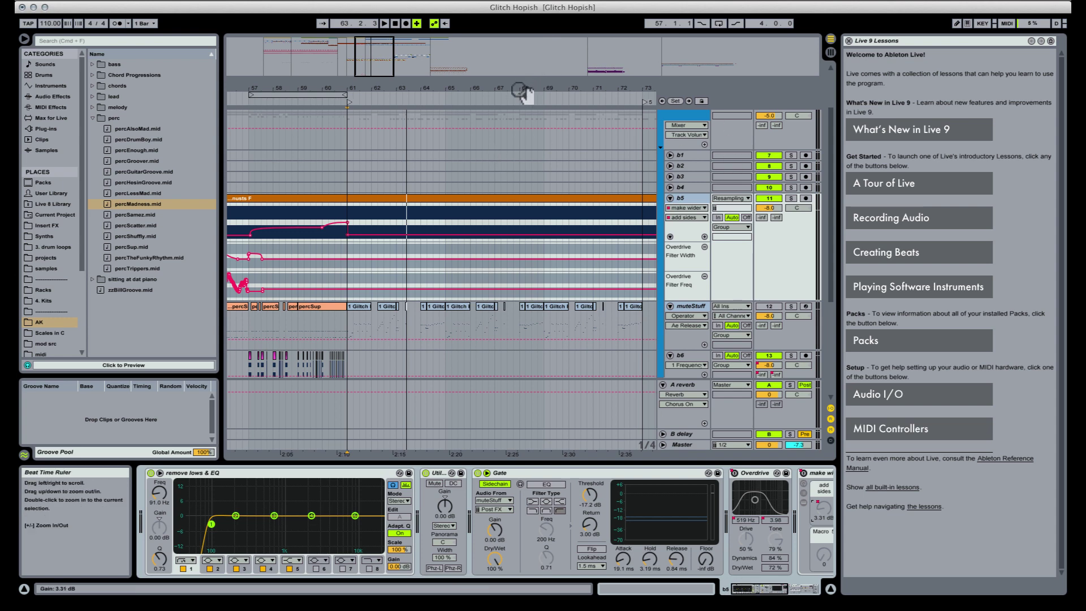
drag(522, 92, 516, 109)
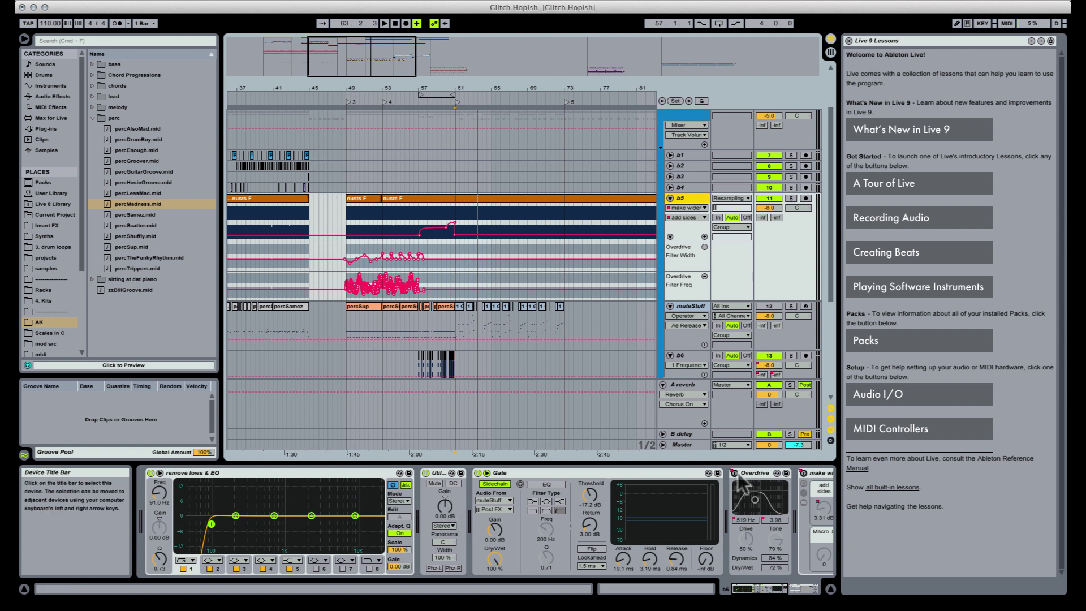
mouse_move(734, 472)
mouse_down()
mouse_move(724, 466)
mouse_move(731, 476)
mouse_up()
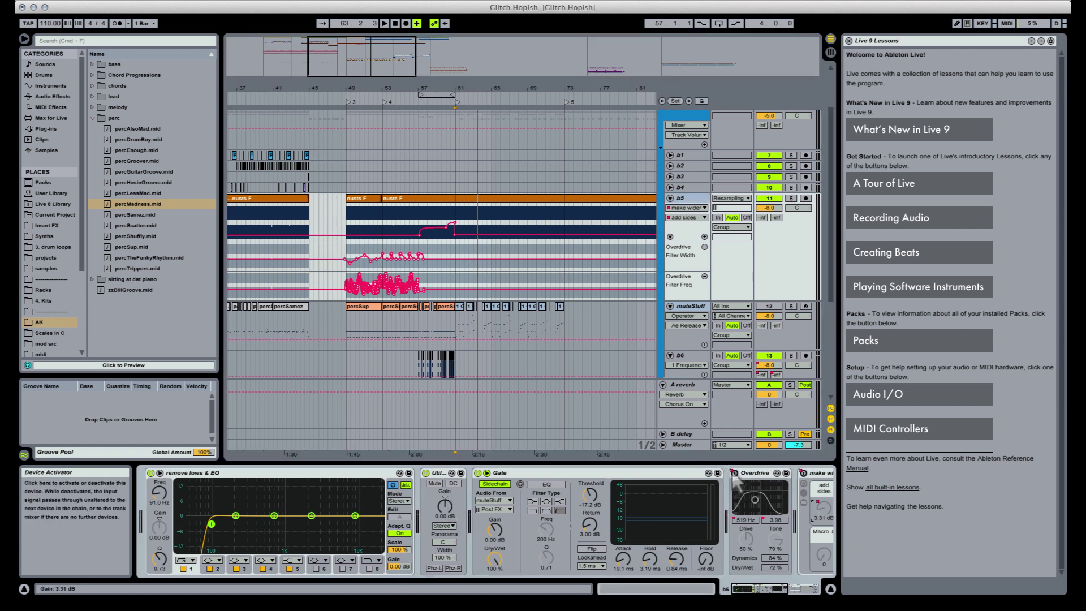
right_click(734, 473)
click(702, 237)
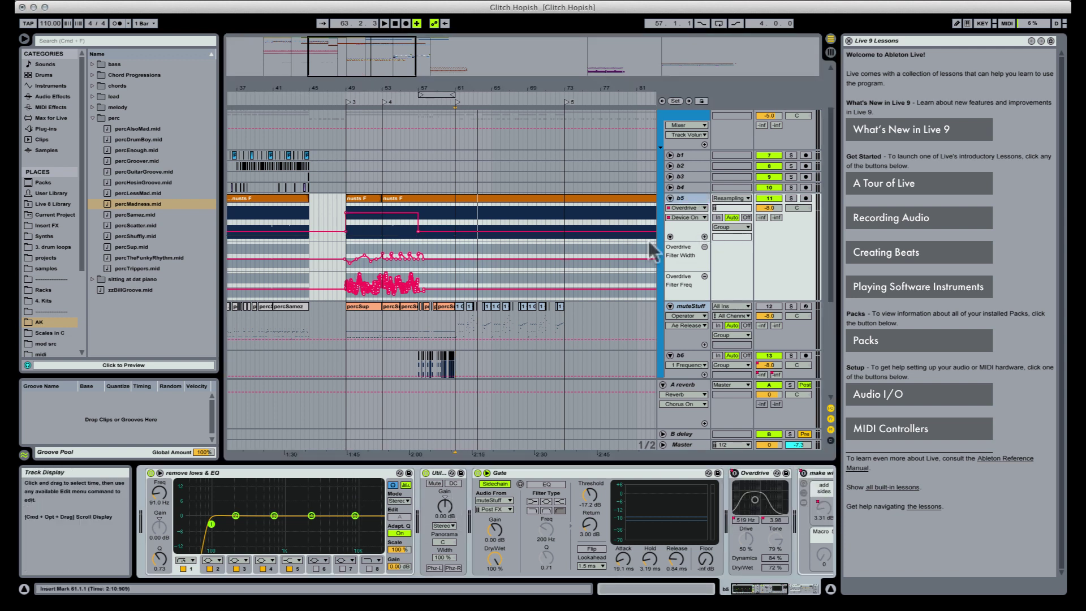
click(704, 236)
click(705, 236)
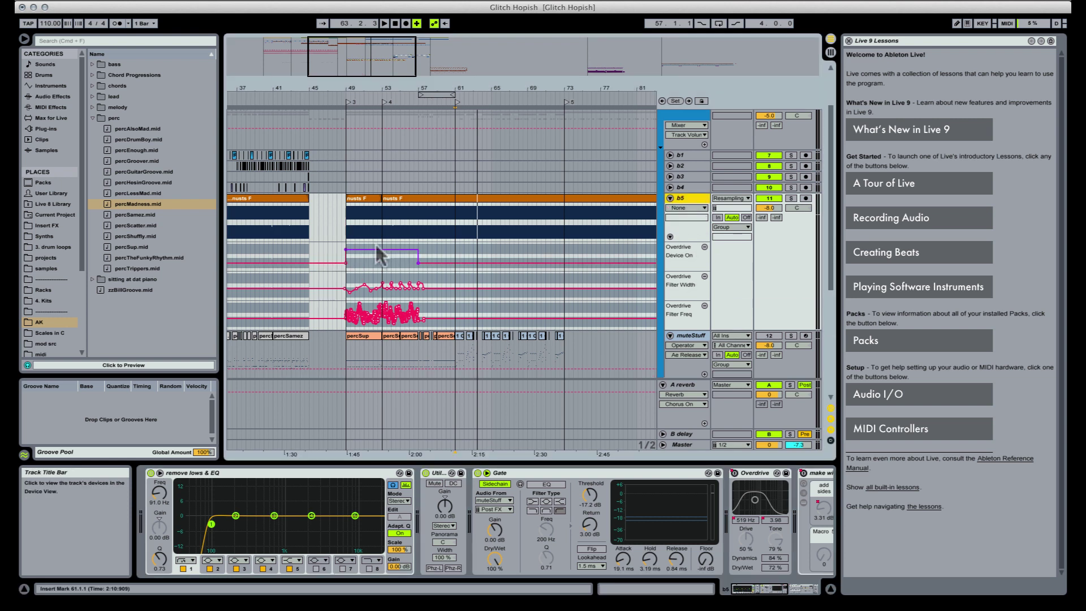
drag(355, 251, 420, 321)
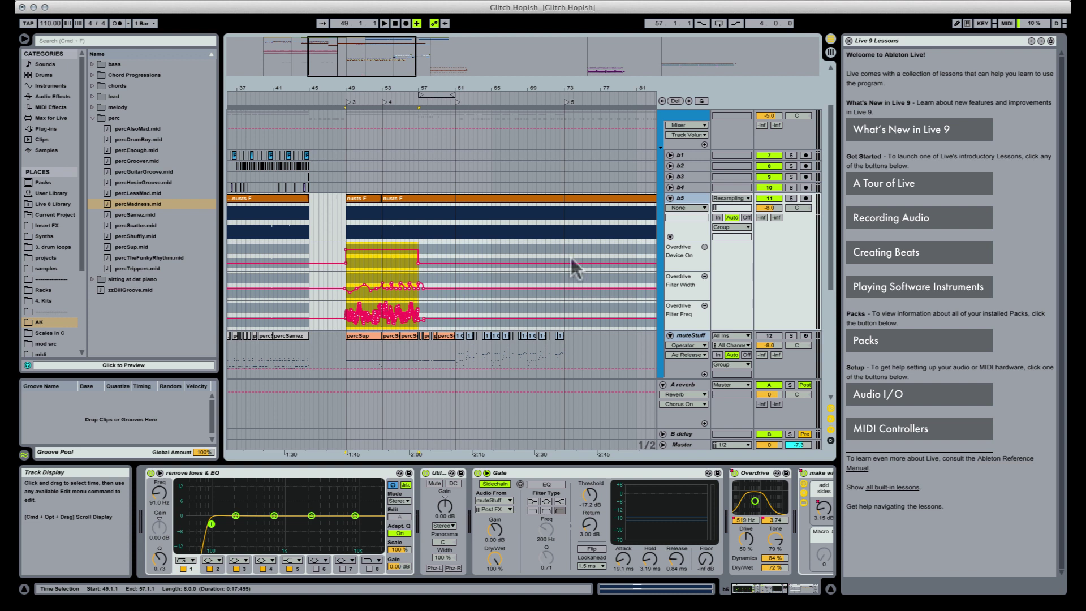
Try pasting the eight bars of Overdrive automation at 73.1.1 on b5 and listen to them
click(562, 255)
key(ctrl+v)
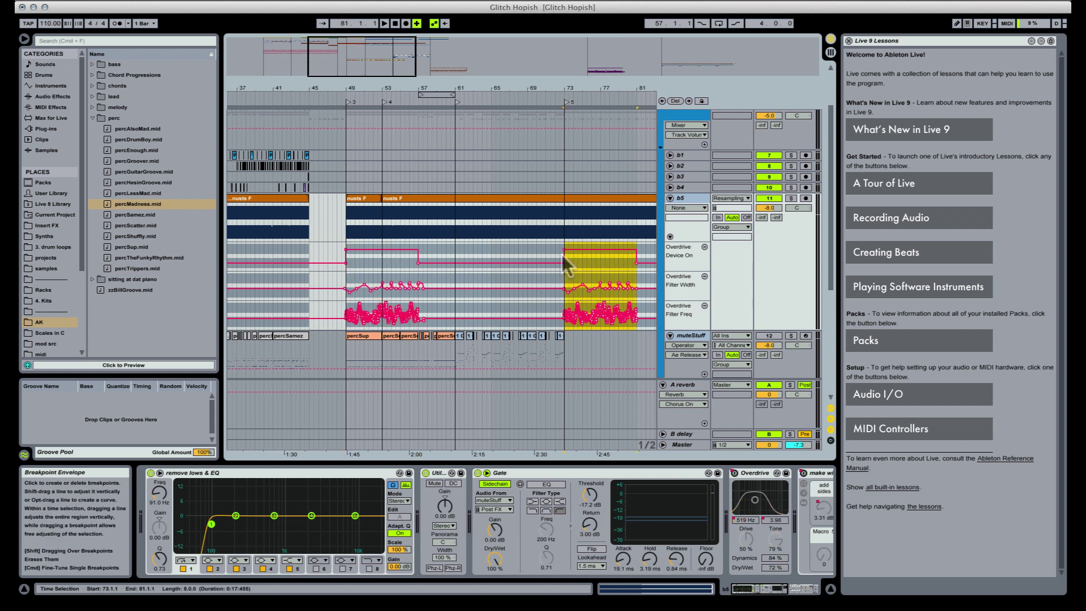
key(space)
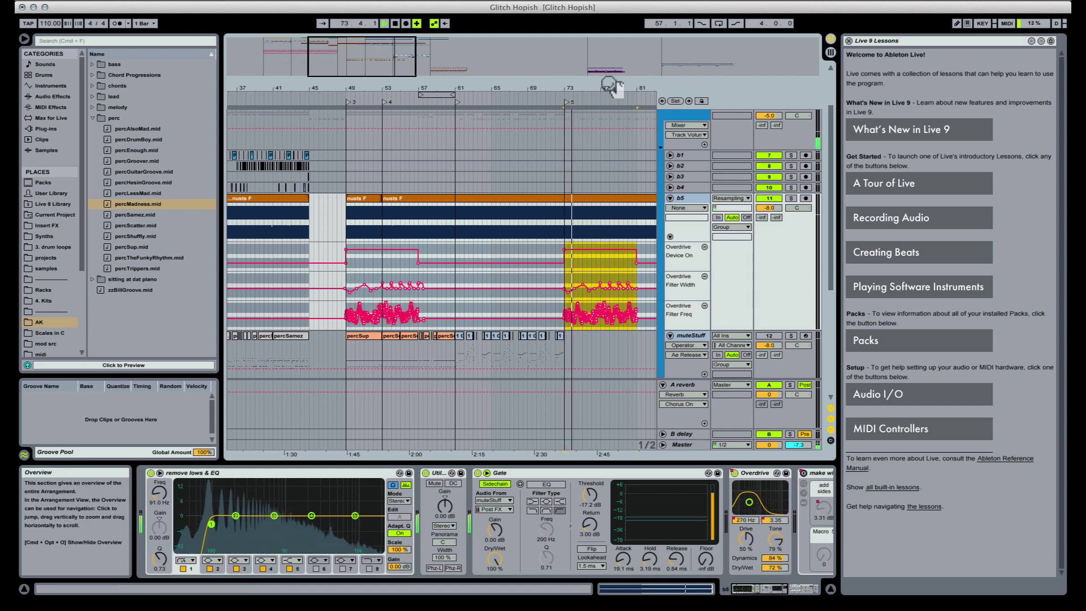
drag(597, 88, 467, 88)
scroll(466, 213, down, 8)
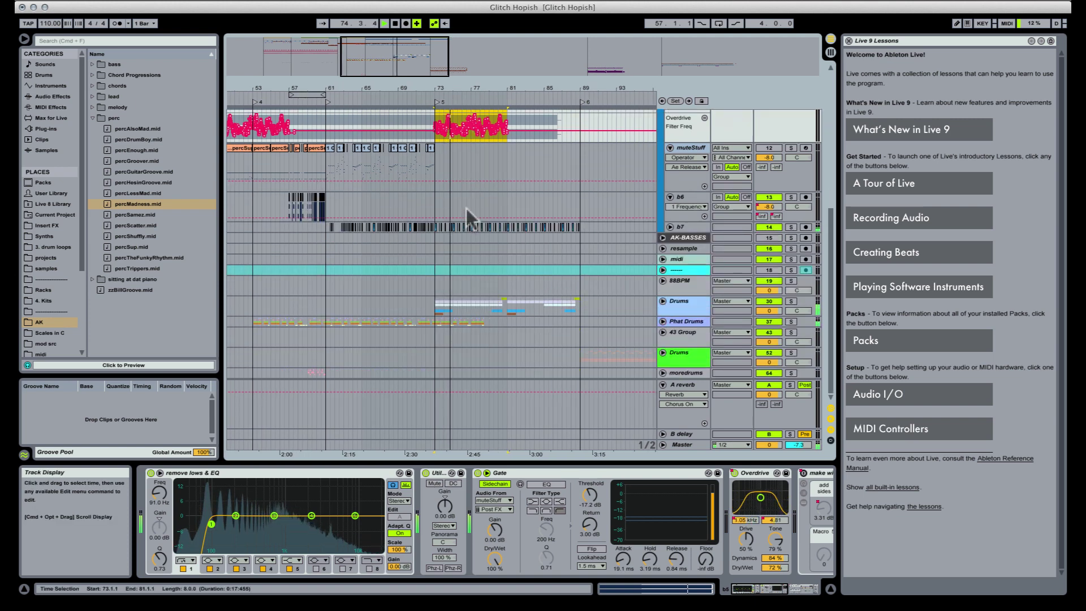
scroll(473, 217, up, 3)
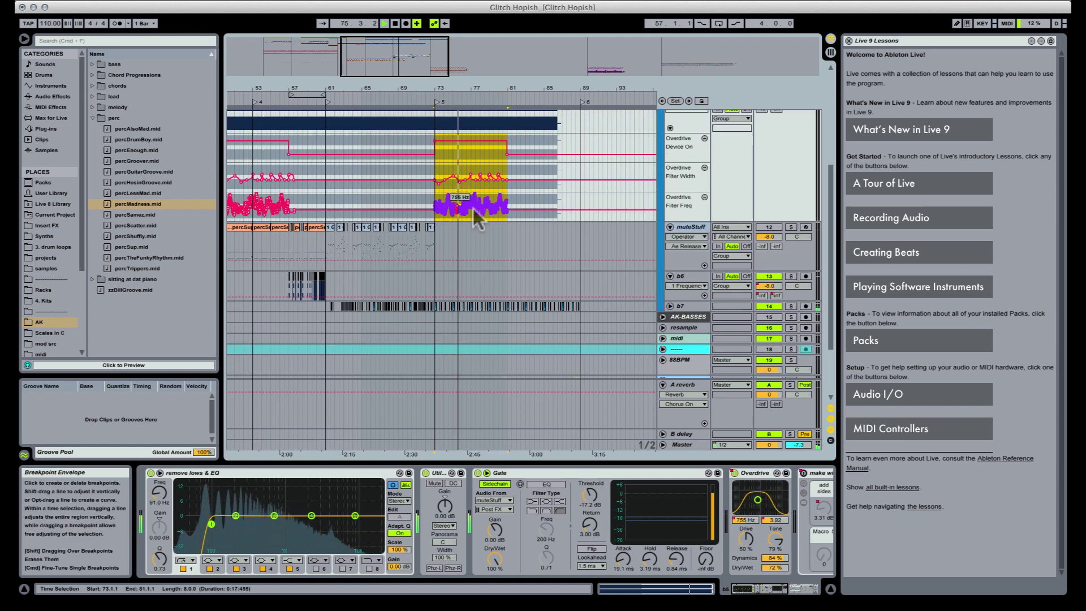
scroll(477, 219, up, 1)
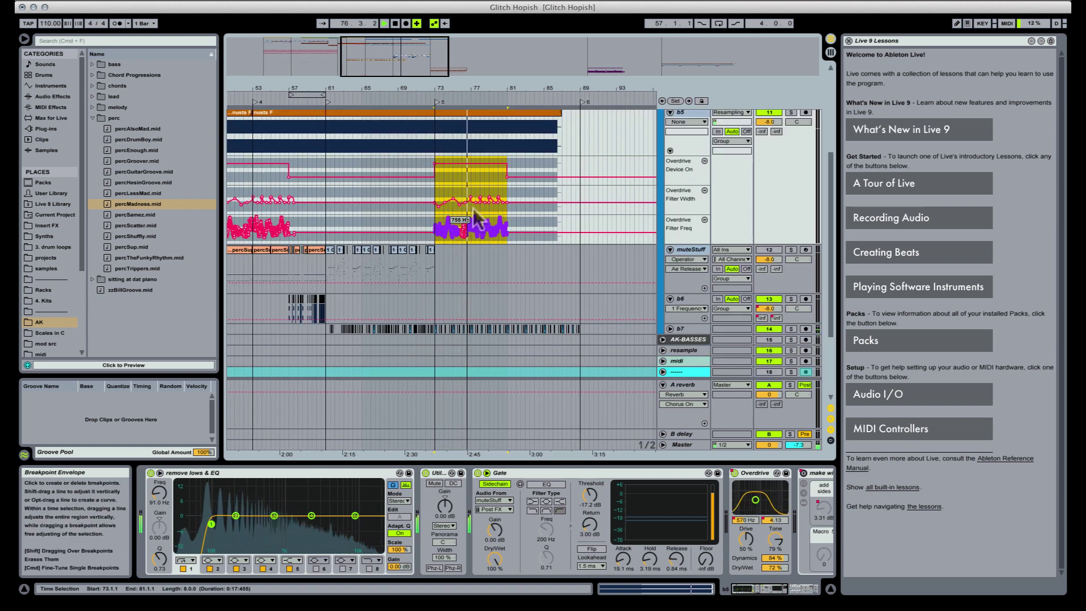
Paste the copied Overdrive automation at 61.1.1 on b5 and play the section back
click(327, 163)
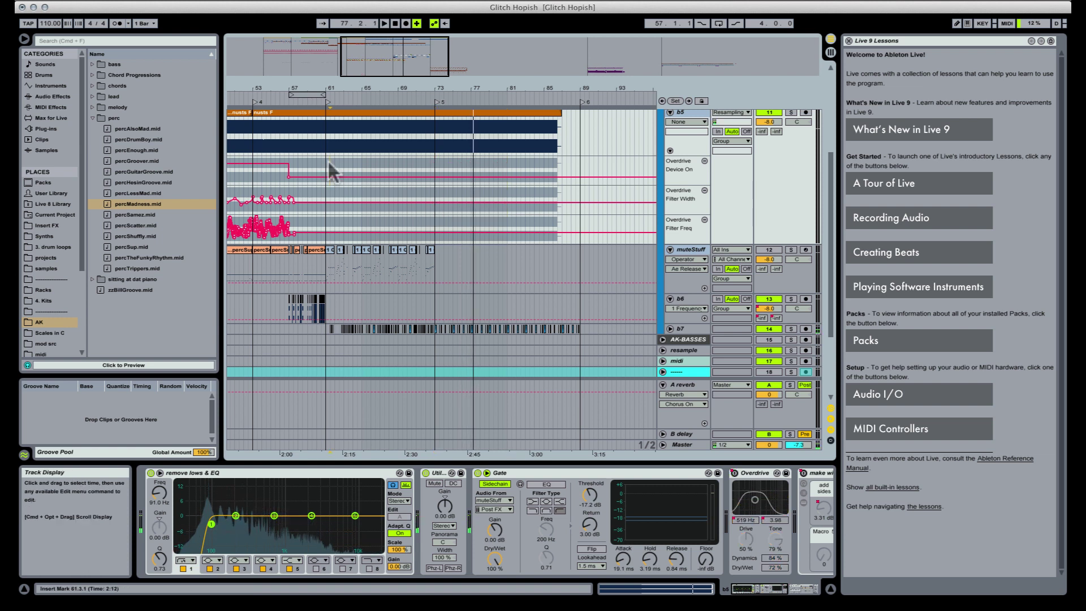
key(space)
key(super+v)
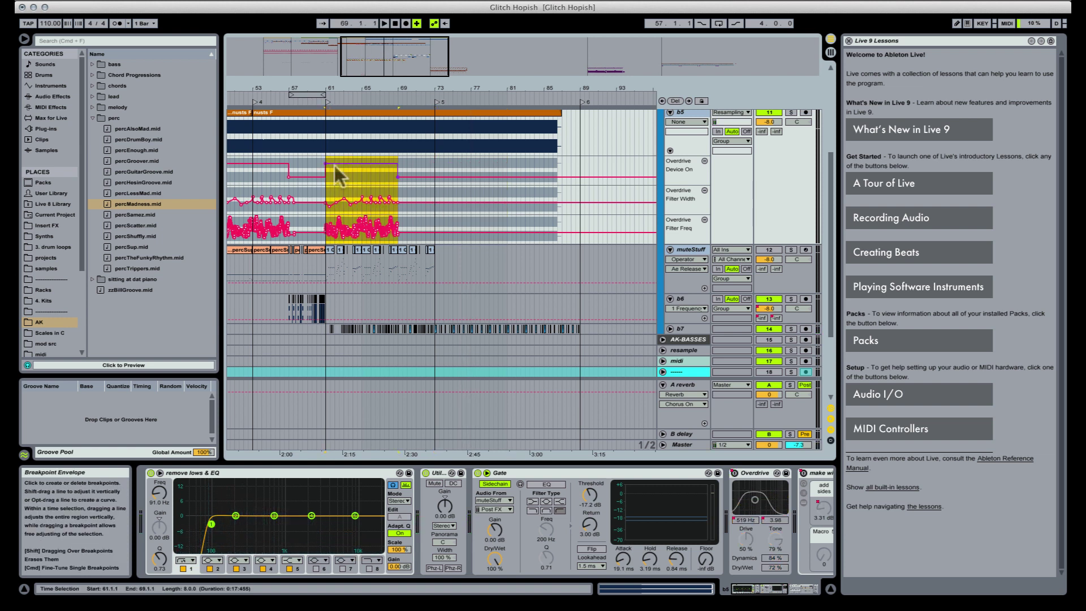
key(space)
drag(337, 88, 338, 133)
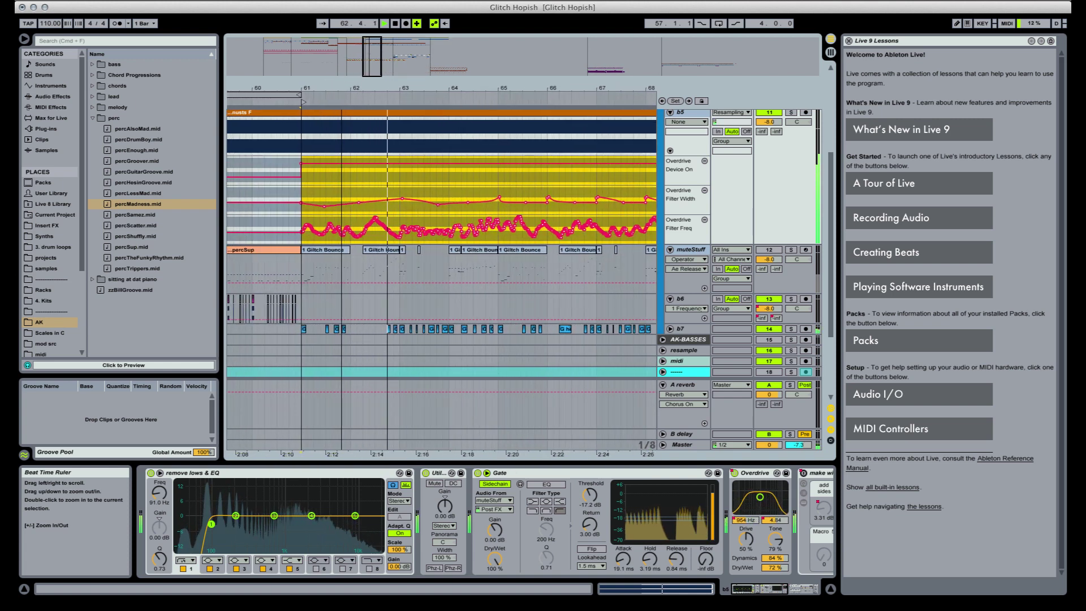
drag(341, 133, 338, 105)
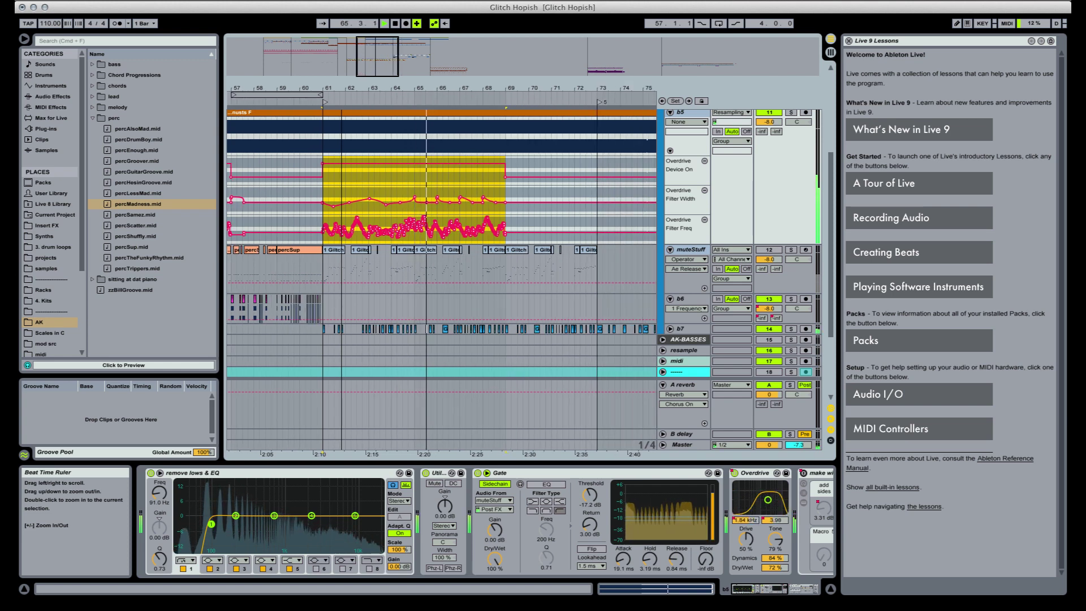
Undo the Overdrive automation paste at 61.1.1 on b5, and deactivate the muteStuff clip at 69.1.1
key(super+z)
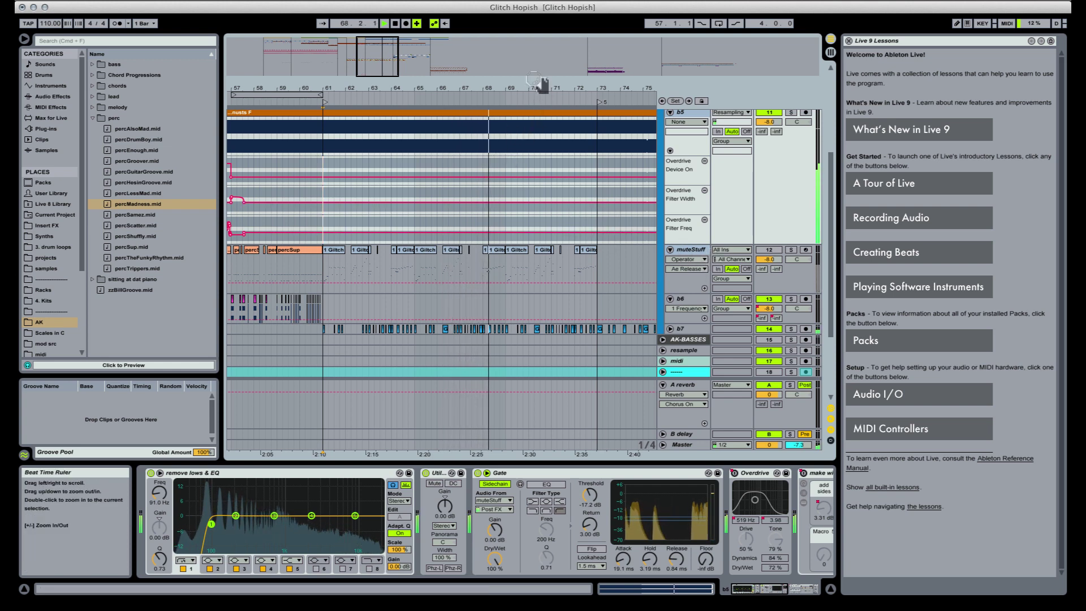
drag(540, 84, 534, 70)
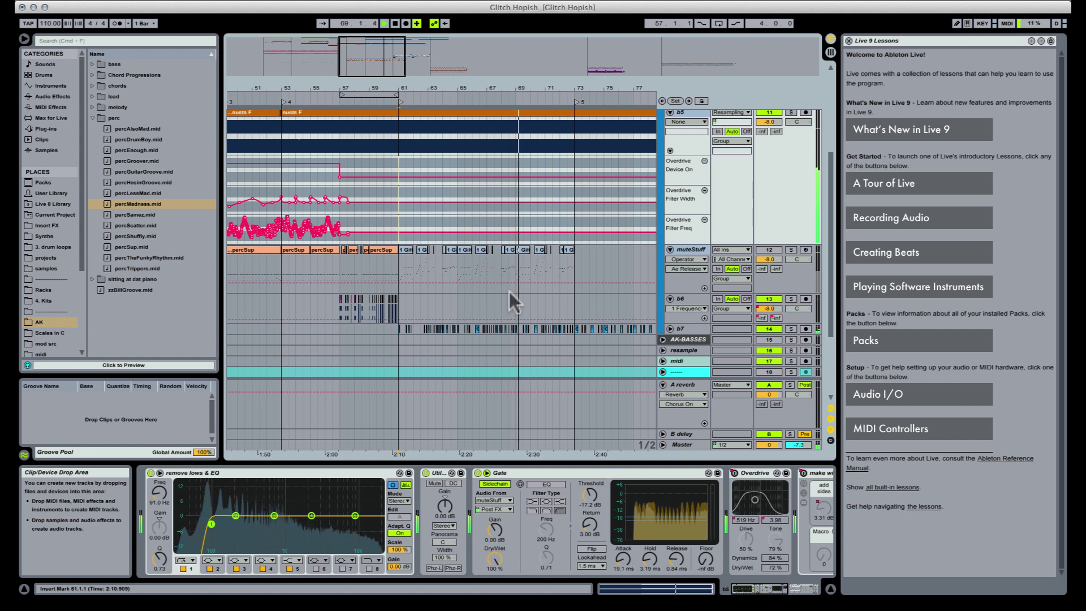
click(524, 251)
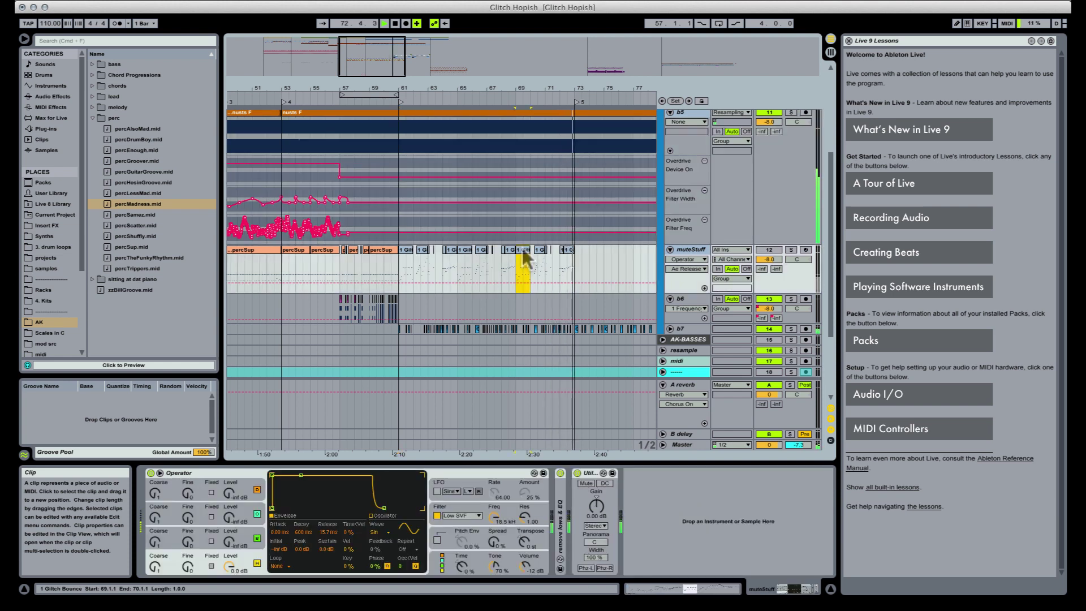
key(0)
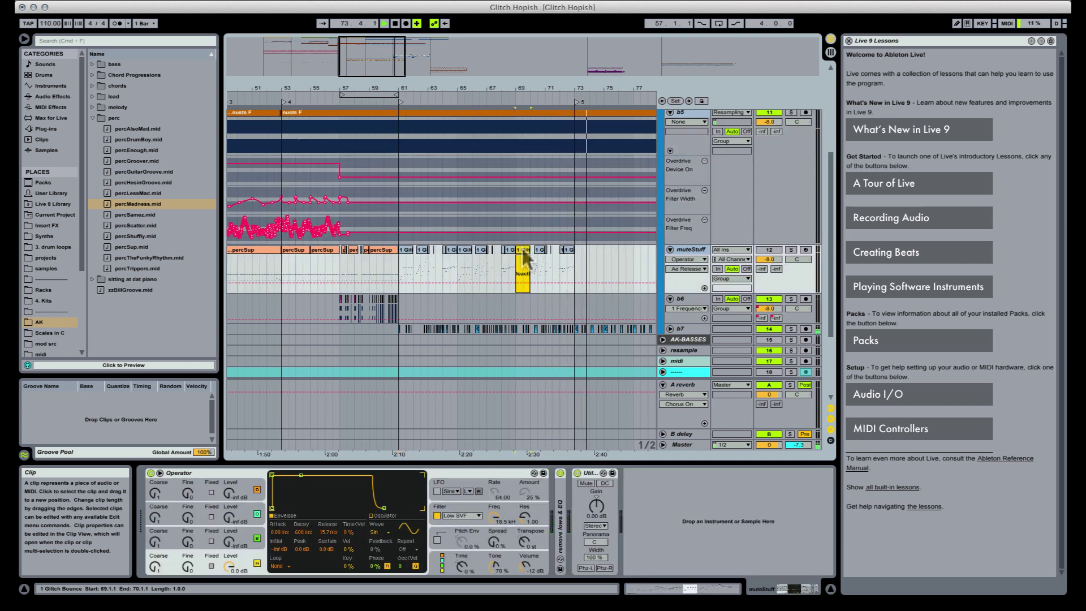
Listen from the deactivated muteStuff clip, from 60.3.1 and from locator 5, and stop playback
key(space)
key(space)
key(space)
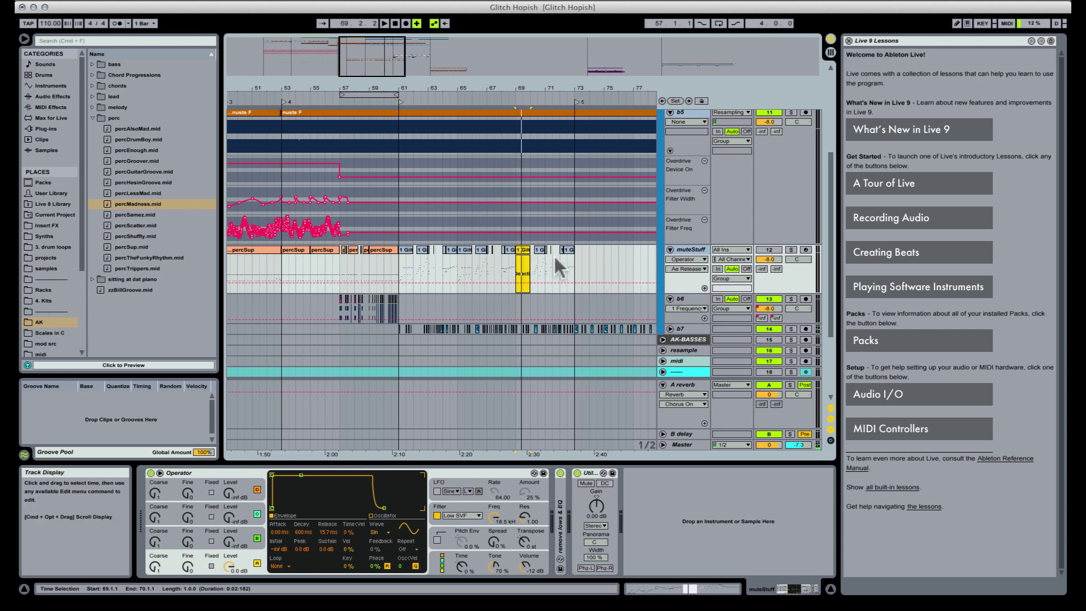
click(392, 260)
key(space)
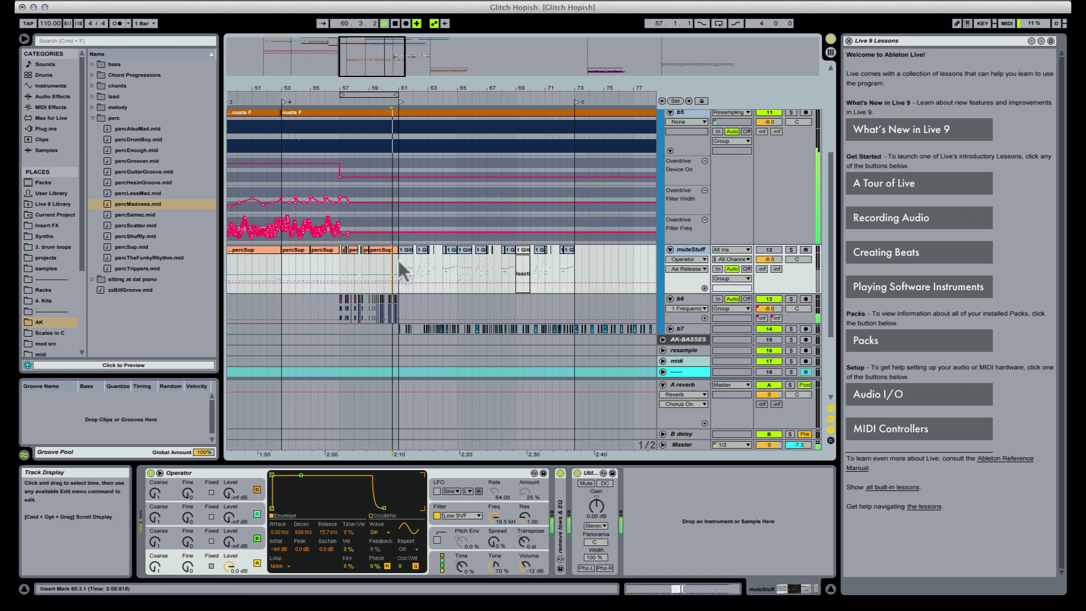
click(576, 102)
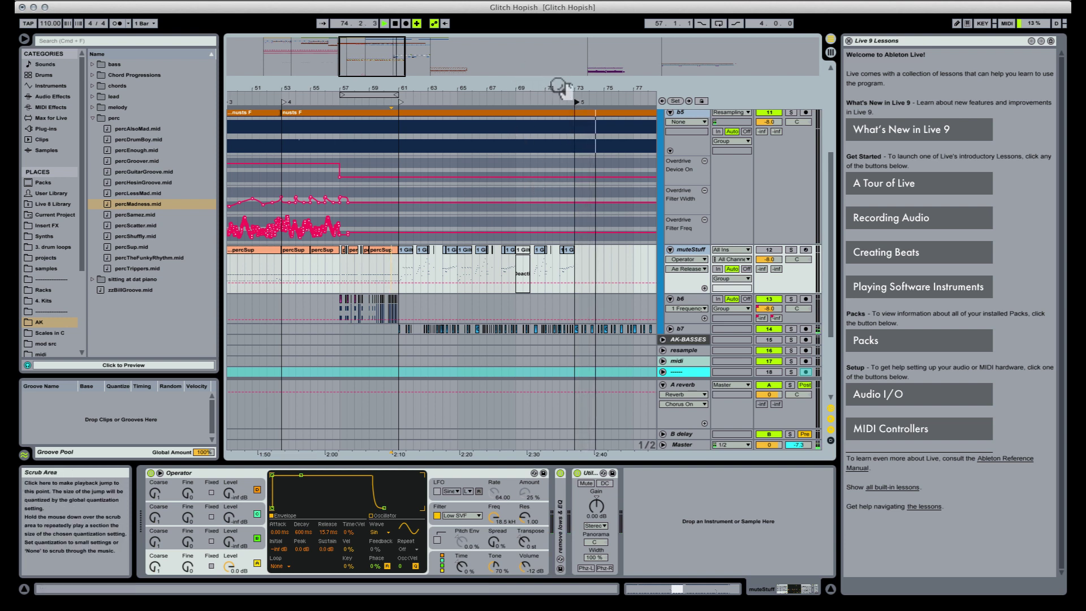
drag(559, 87, 457, 86)
key(space)
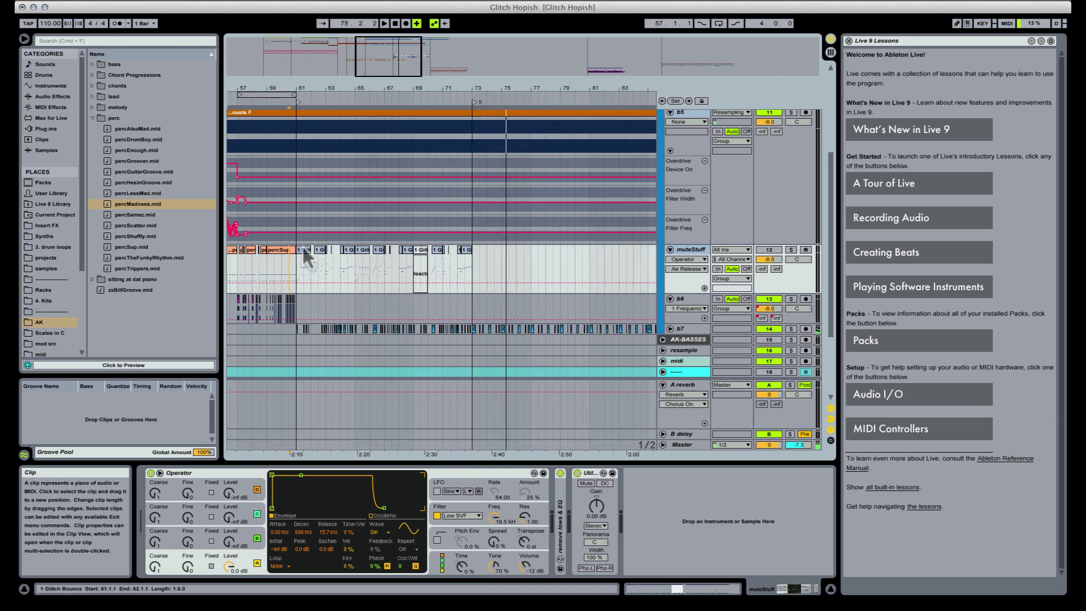
Create a clip named "maybe loose this" on the Notes track from 61.1.1 to 73.1.1
click(304, 250)
scroll(315, 237, up, 5)
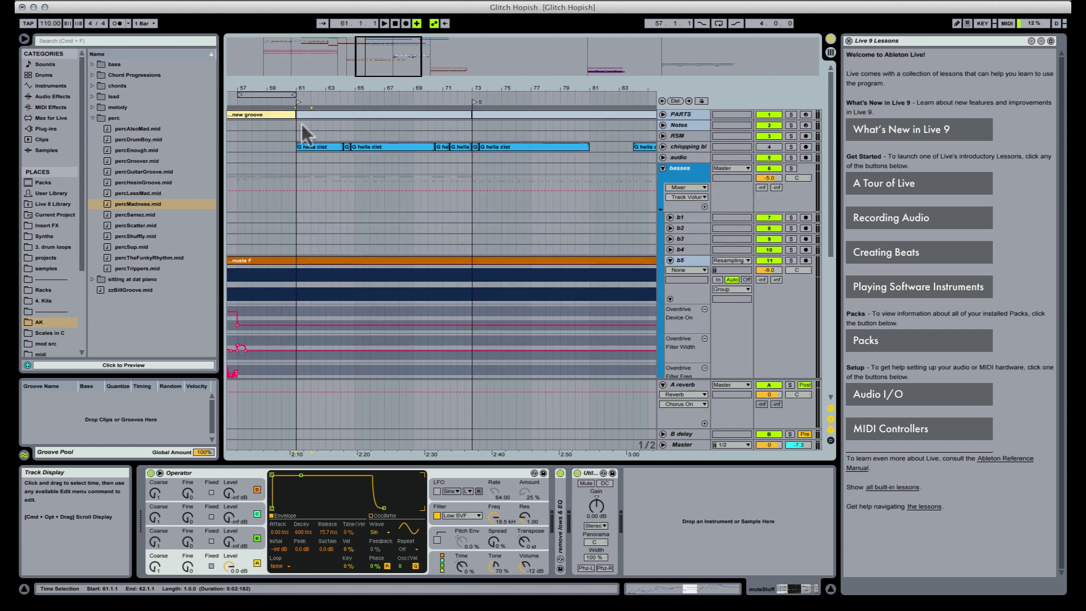
drag(301, 124, 470, 122)
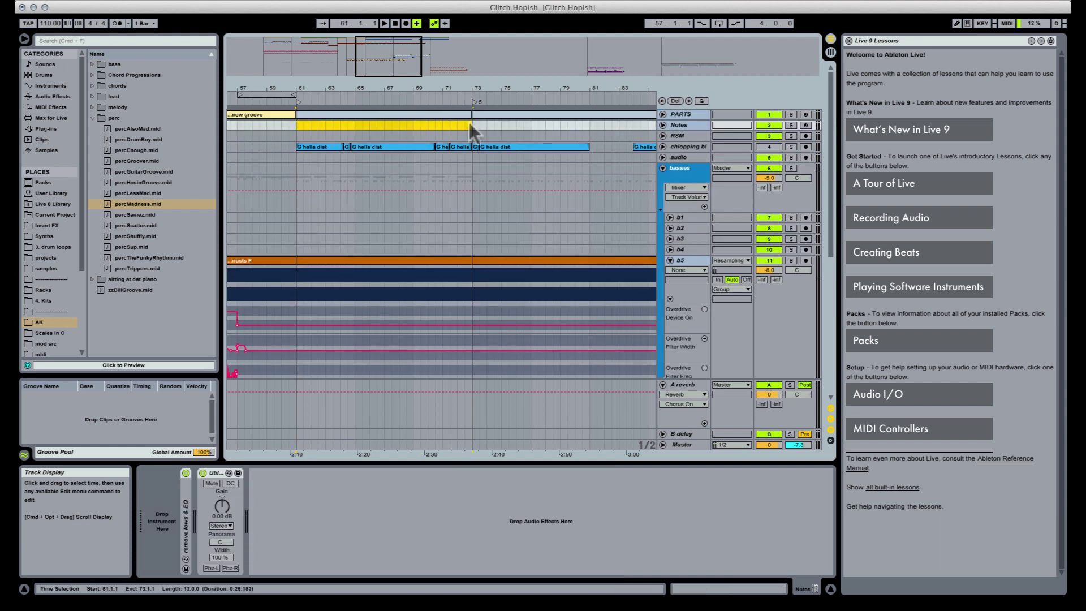
key(super+shift+m)
key(super+r)
text(ma)
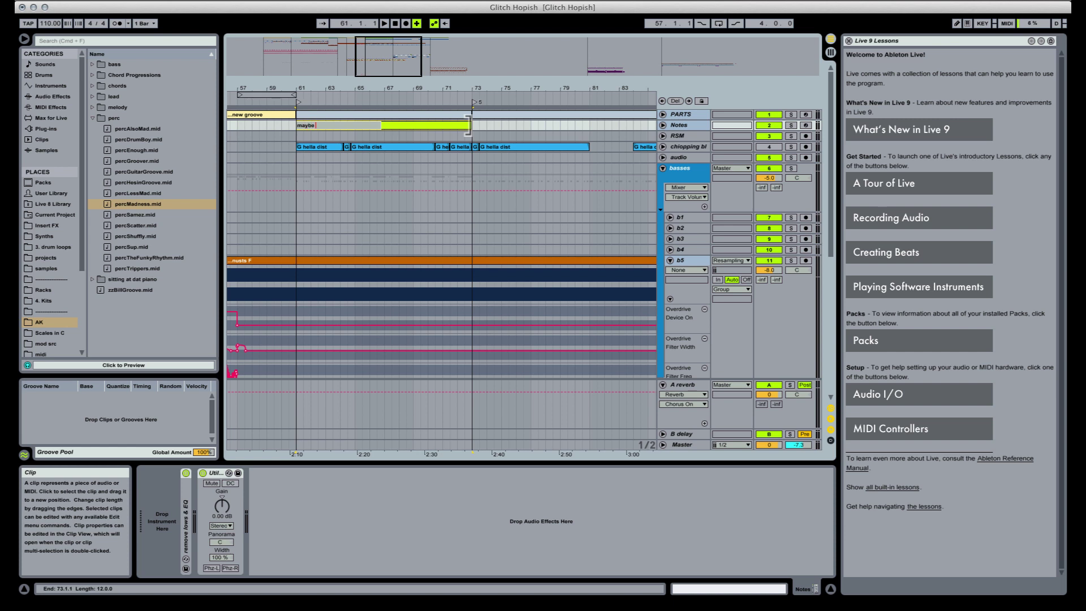
key(Return)
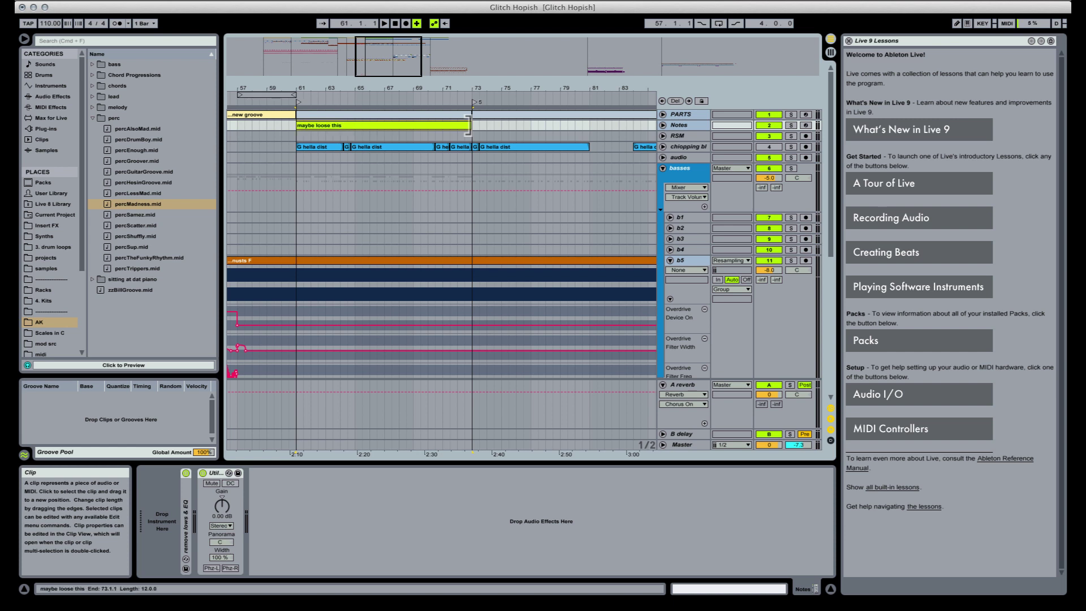
Color the PARTS clip from 73.1.1 to 89.1.1 purple during playback and name it "dance"
click(493, 114)
key(space)
drag(524, 89, 461, 65)
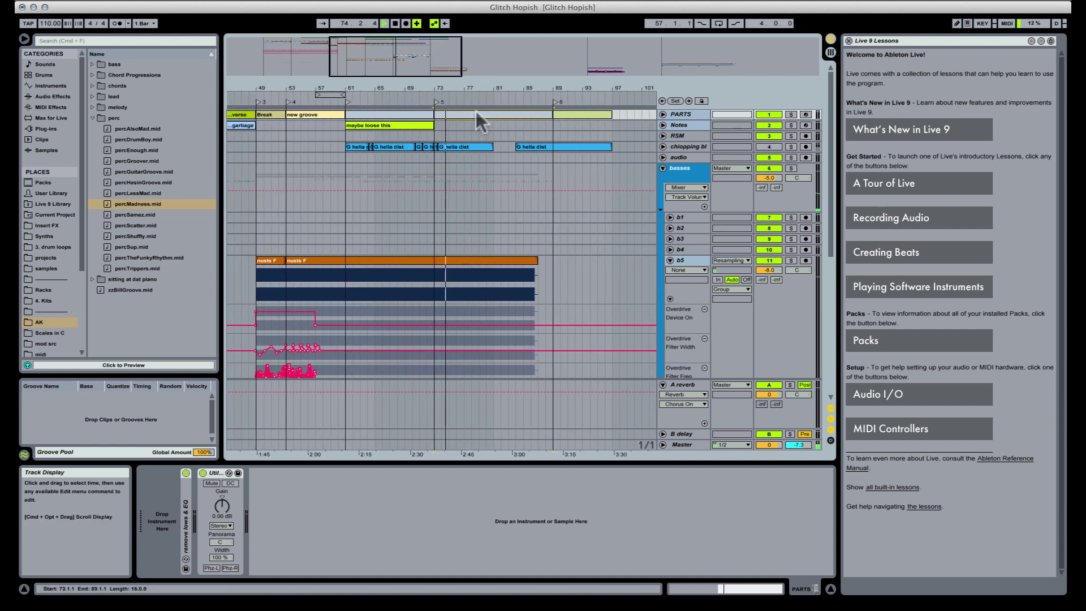
right_click(483, 115)
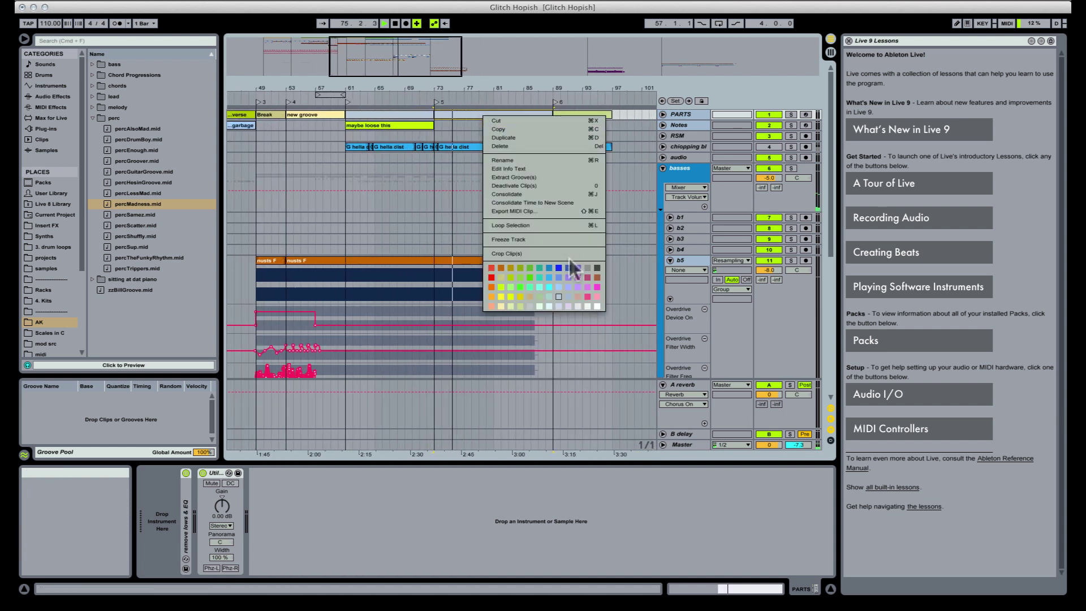
click(571, 275)
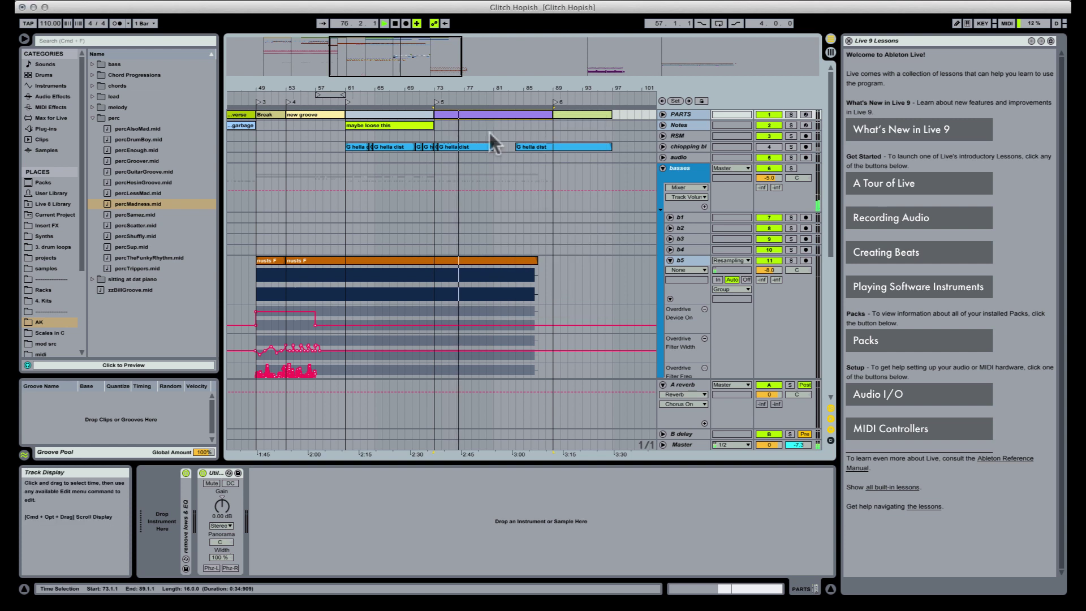
text(dance)
key(Return)
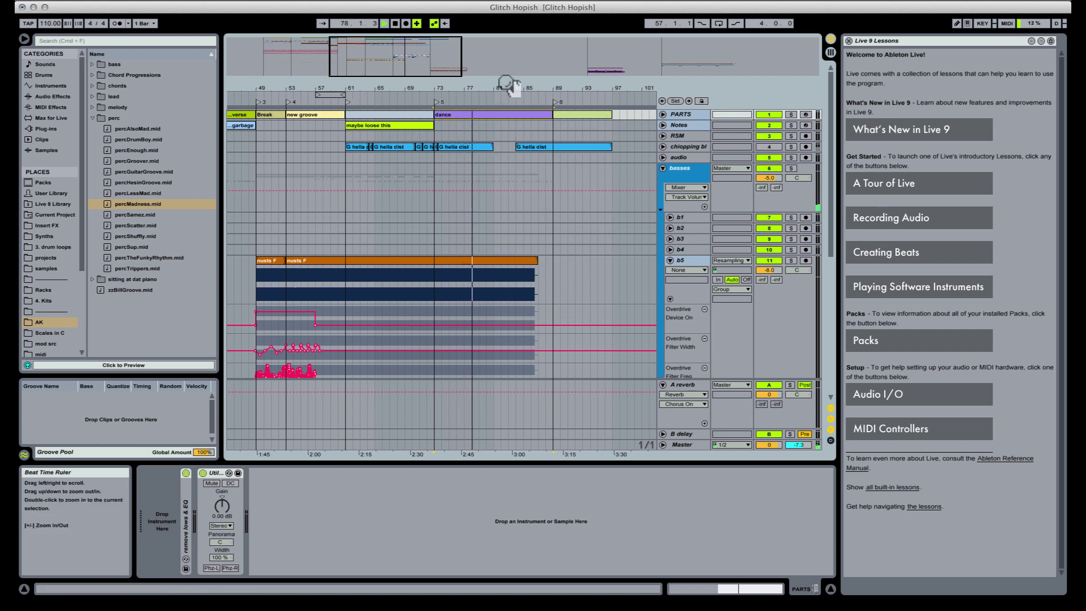
Extend the purple PARTS clip's name to "dance (should sound like a party", and replace that name with "fade"
key(super+r)
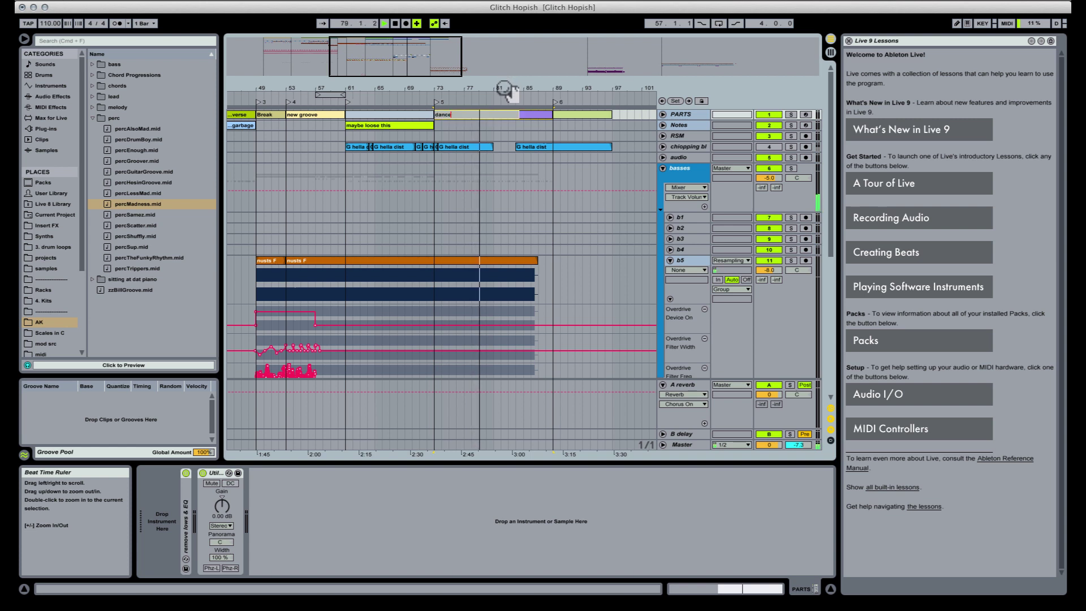
text((should sound like a pa)
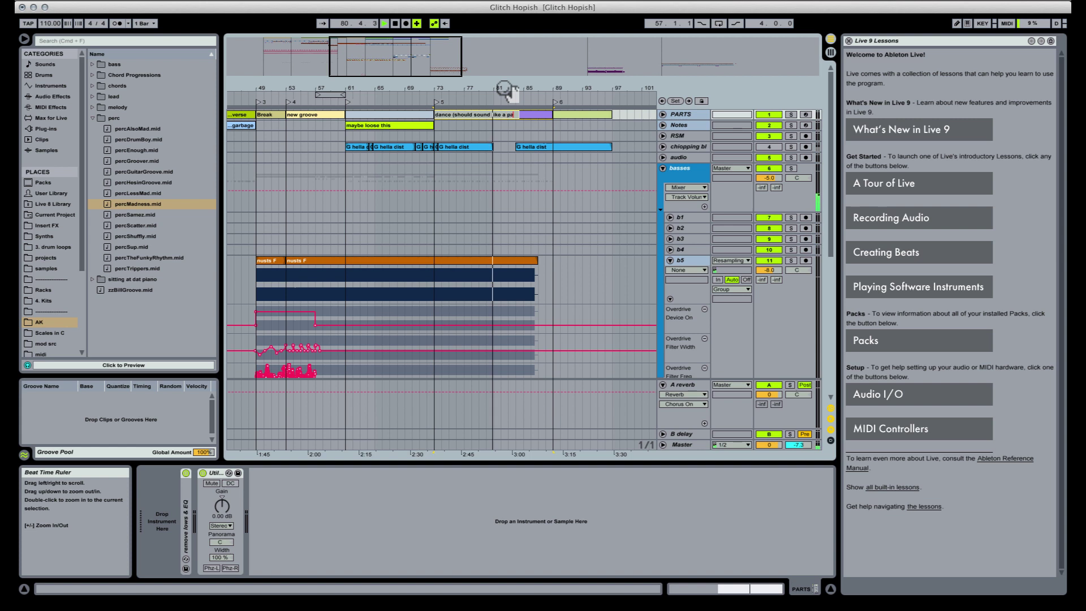
text(rty)
key(Return)
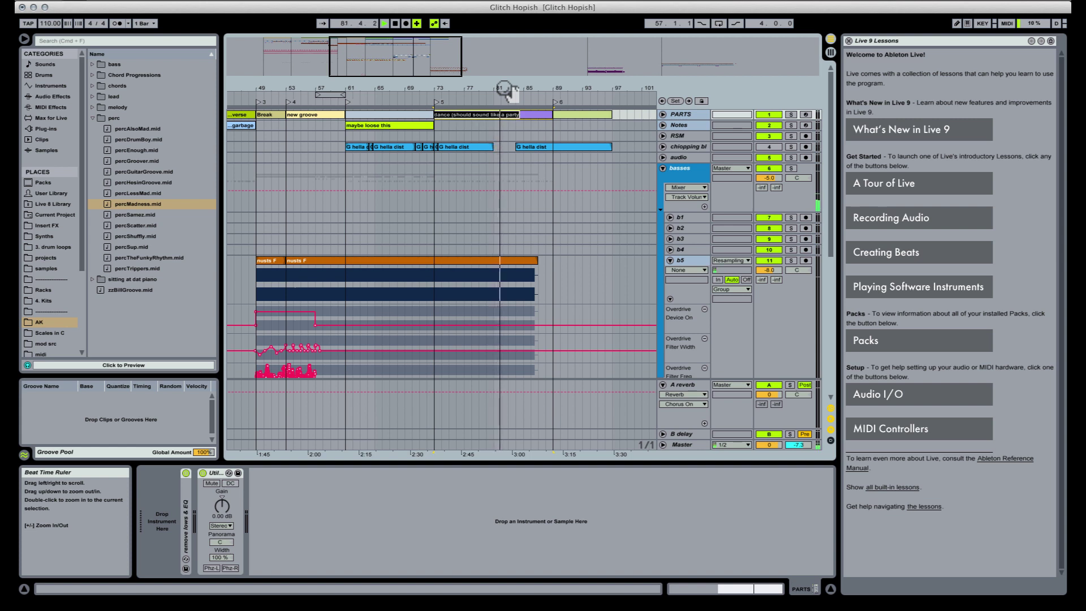
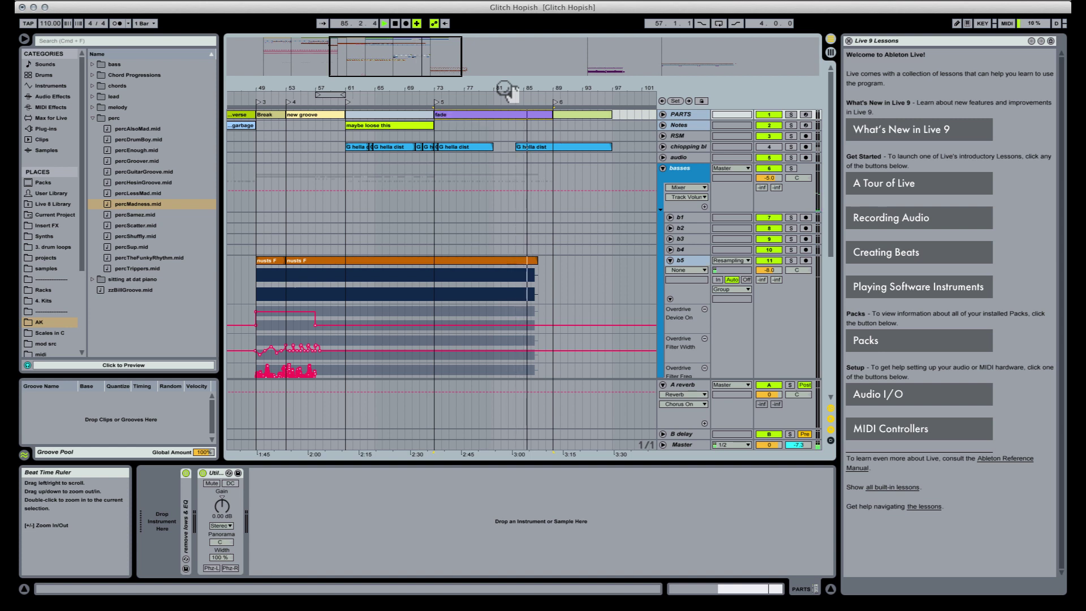
Look over the basses around bar 89 and name the PARTS clip starting at 89.1.1 "drop!"
drag(505, 90, 588, 123)
scroll(585, 147, down, 3)
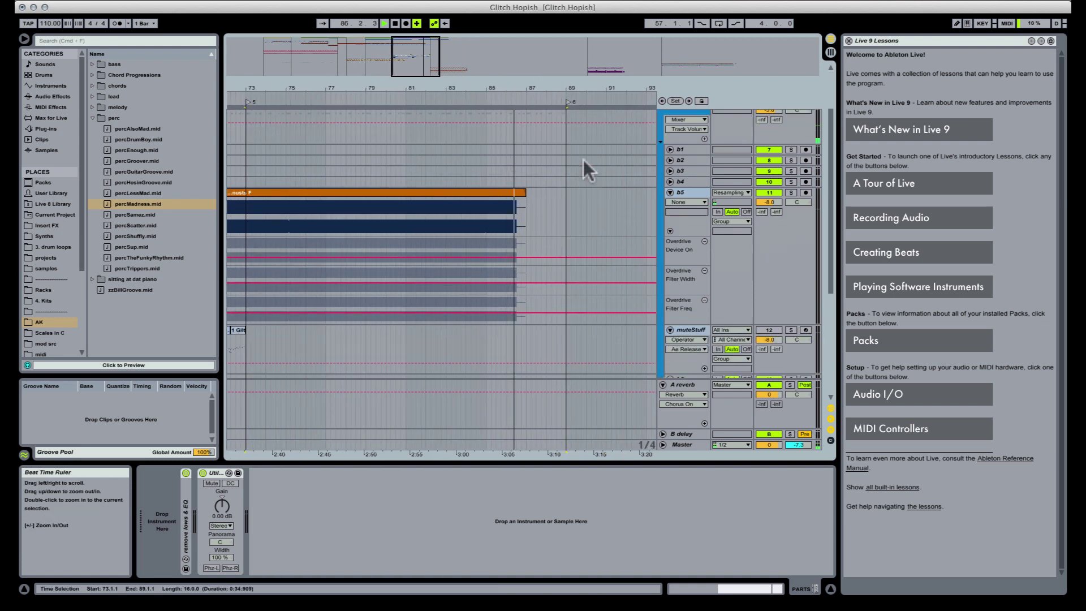
scroll(584, 170, down, 8)
scroll(579, 168, up, 7)
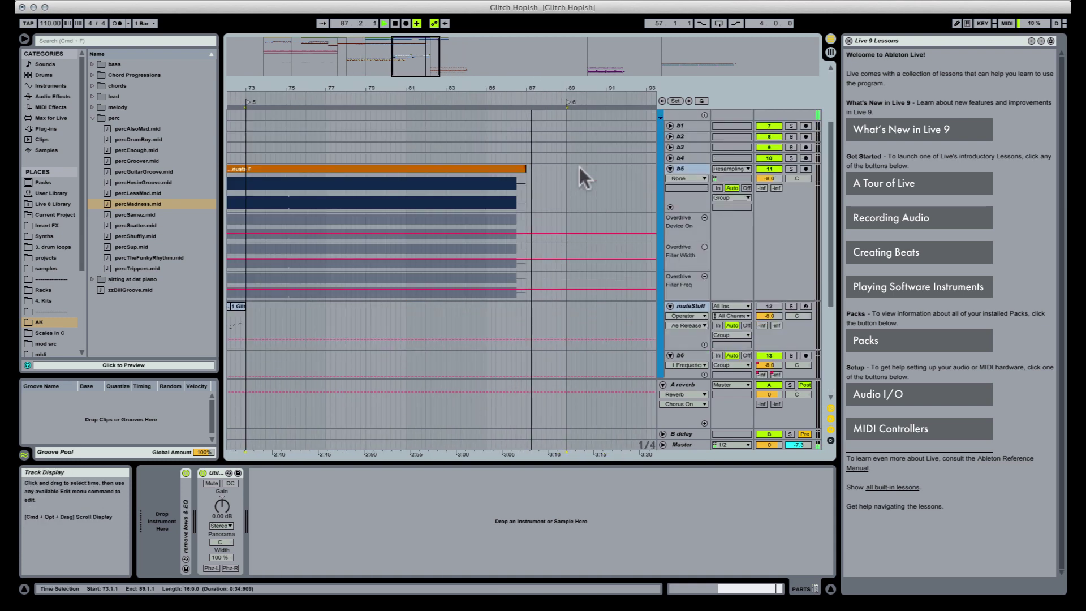
scroll(579, 168, up, 3)
click(589, 110)
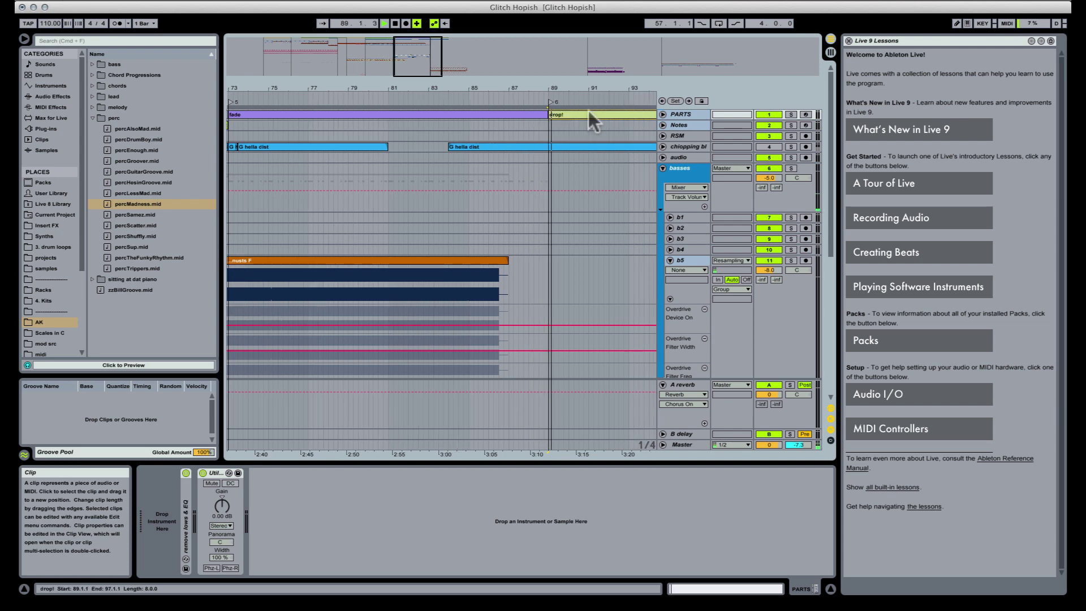
Review the full arrangement from the intro at 17.1.1 to the end of the last part at 97.1.1
drag(588, 90, 543, 75)
shift+click(292, 115)
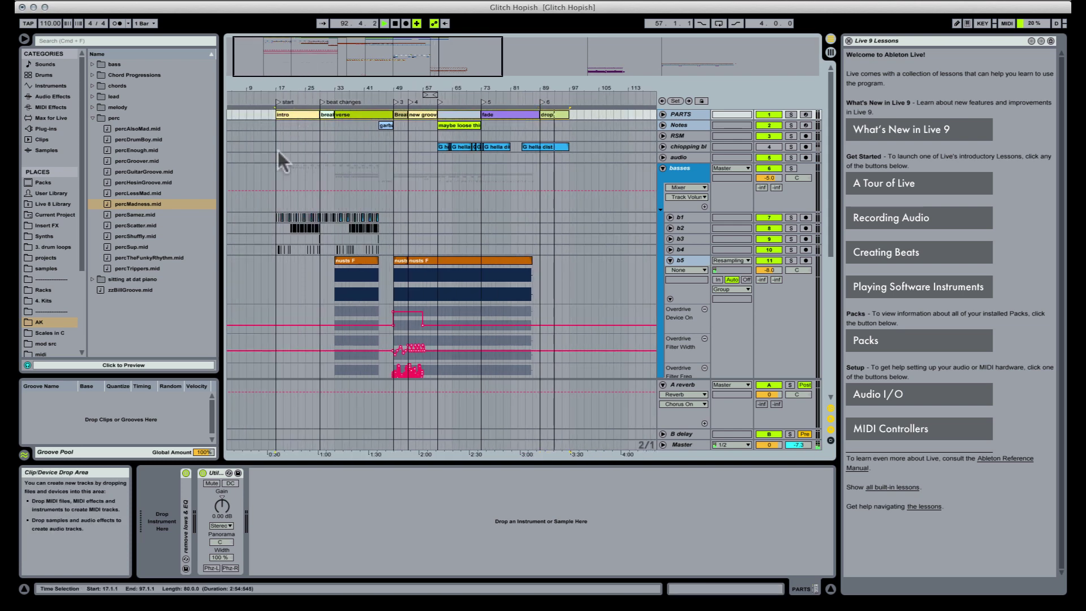
click(277, 153)
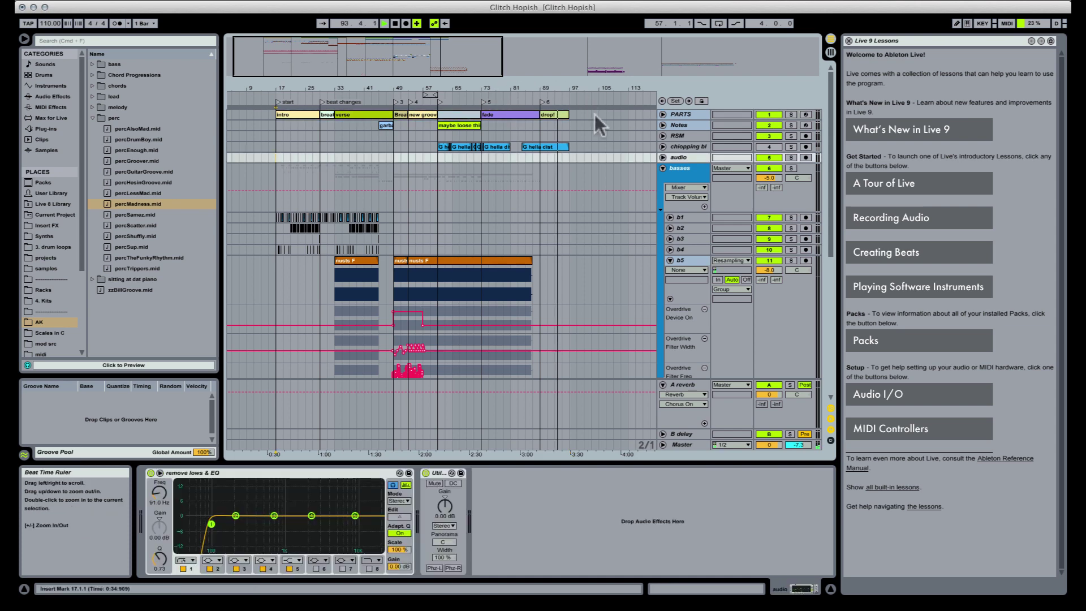
click(569, 127)
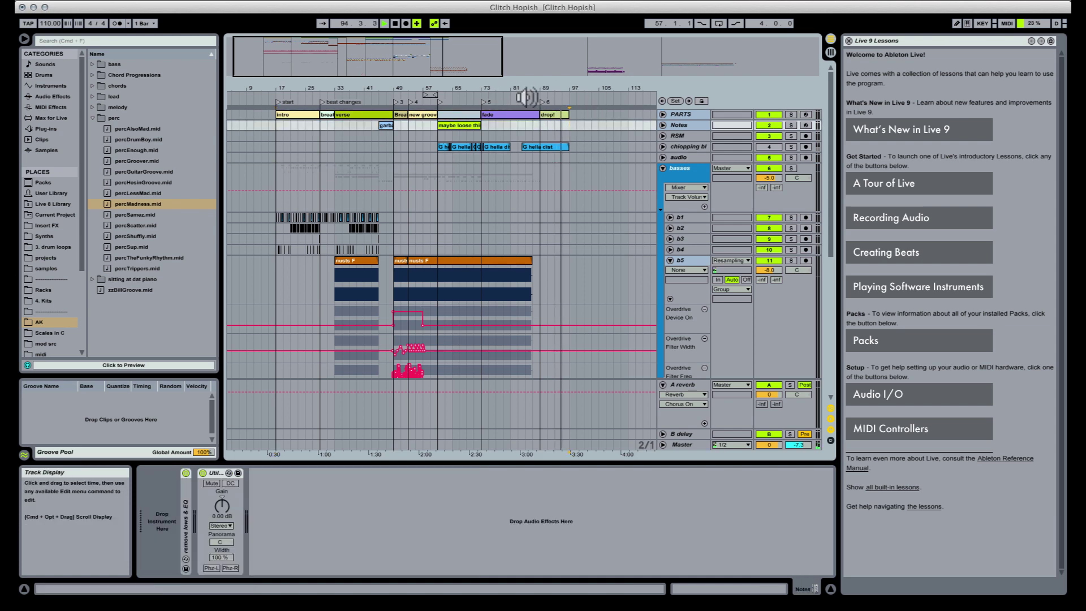
drag(538, 86, 538, 127)
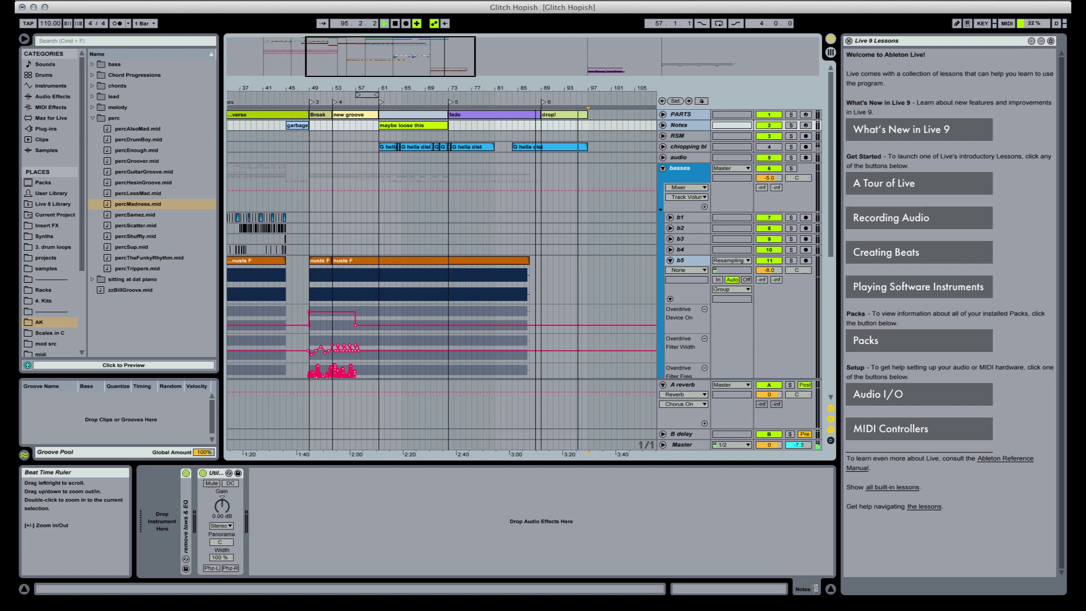
Fold all unfolded tracks inside the basses group and play the arrangement from the intro at 17.1.1
click(670, 260)
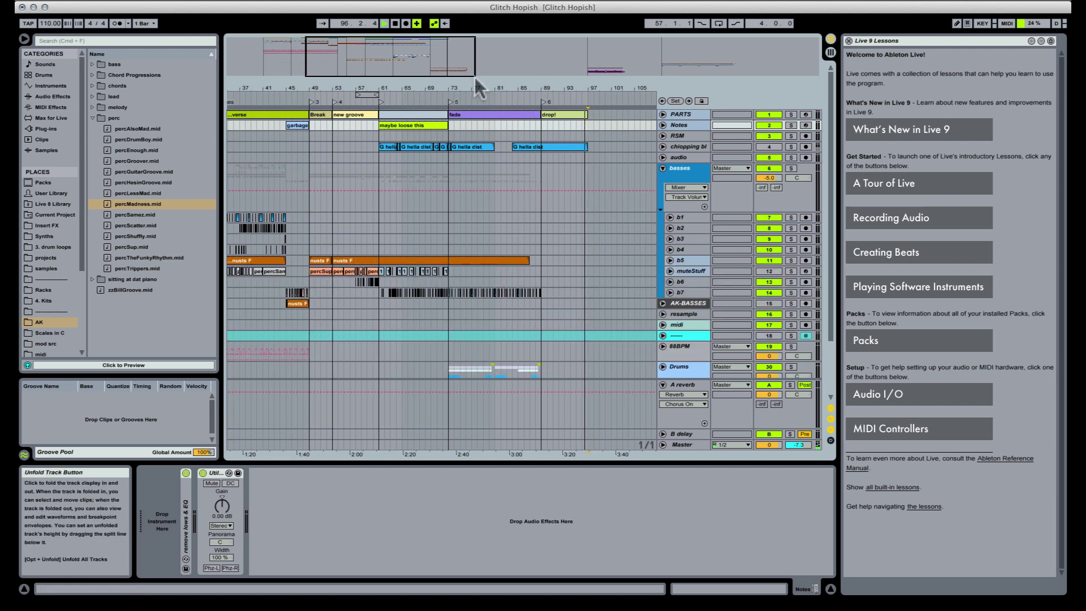
drag(481, 90, 478, 72)
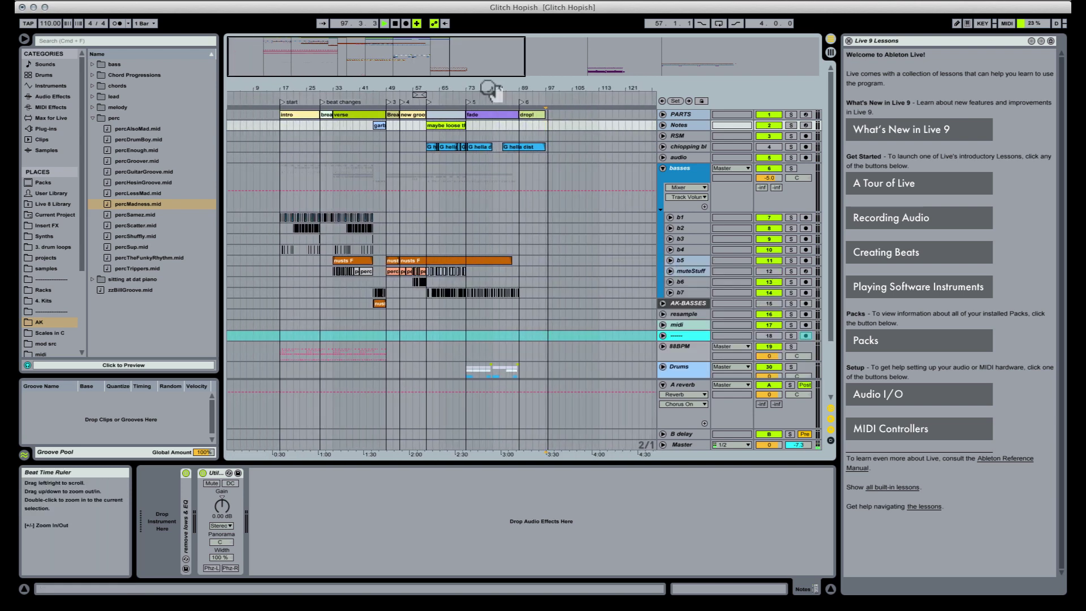
click(309, 113)
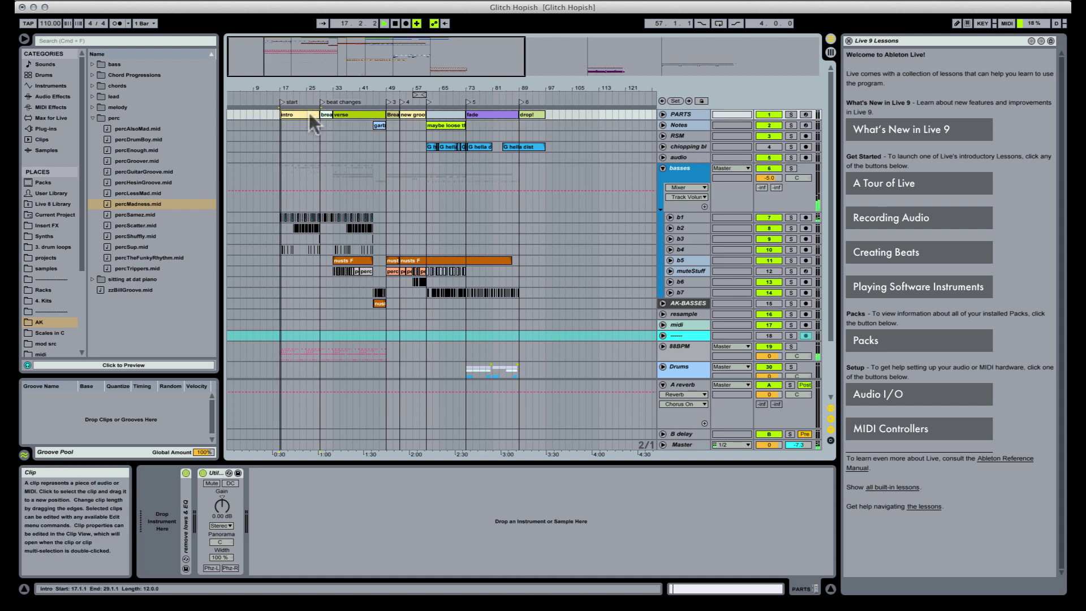
Collapse the basses group and save the Set
click(663, 166)
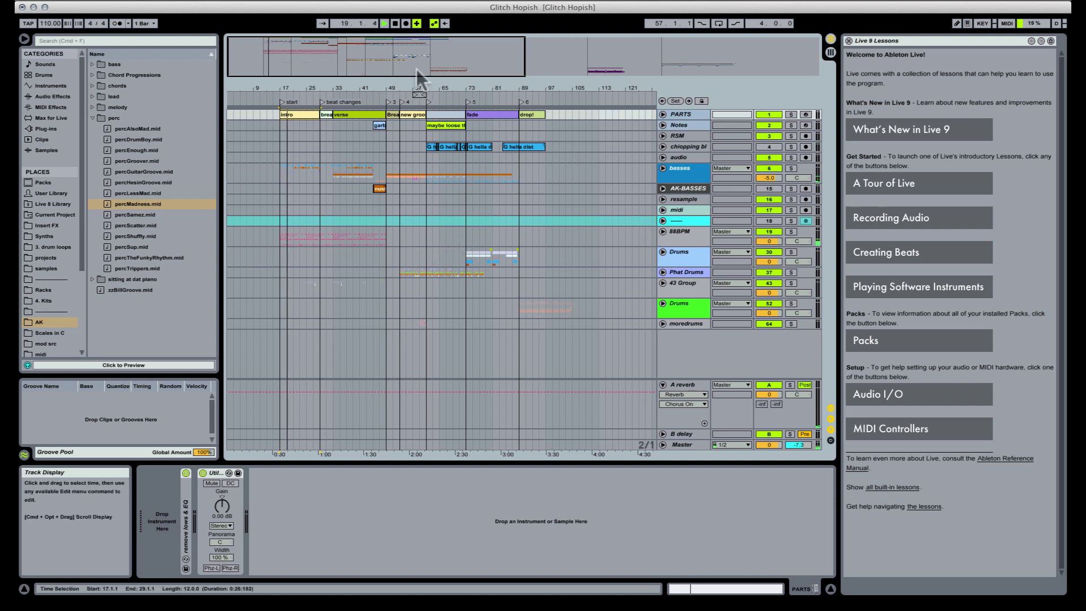
key(super+s)
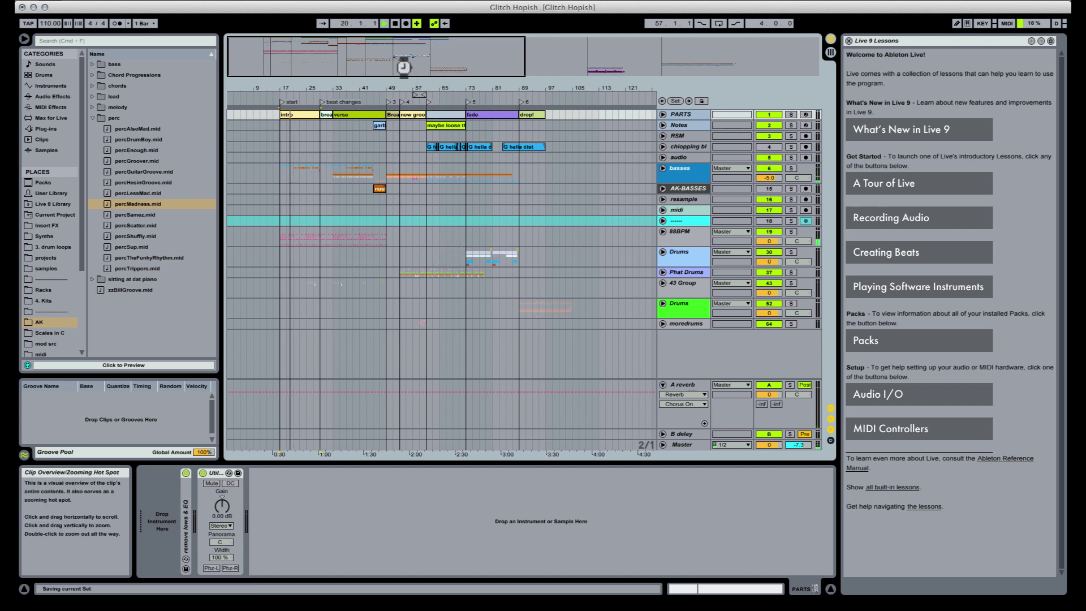